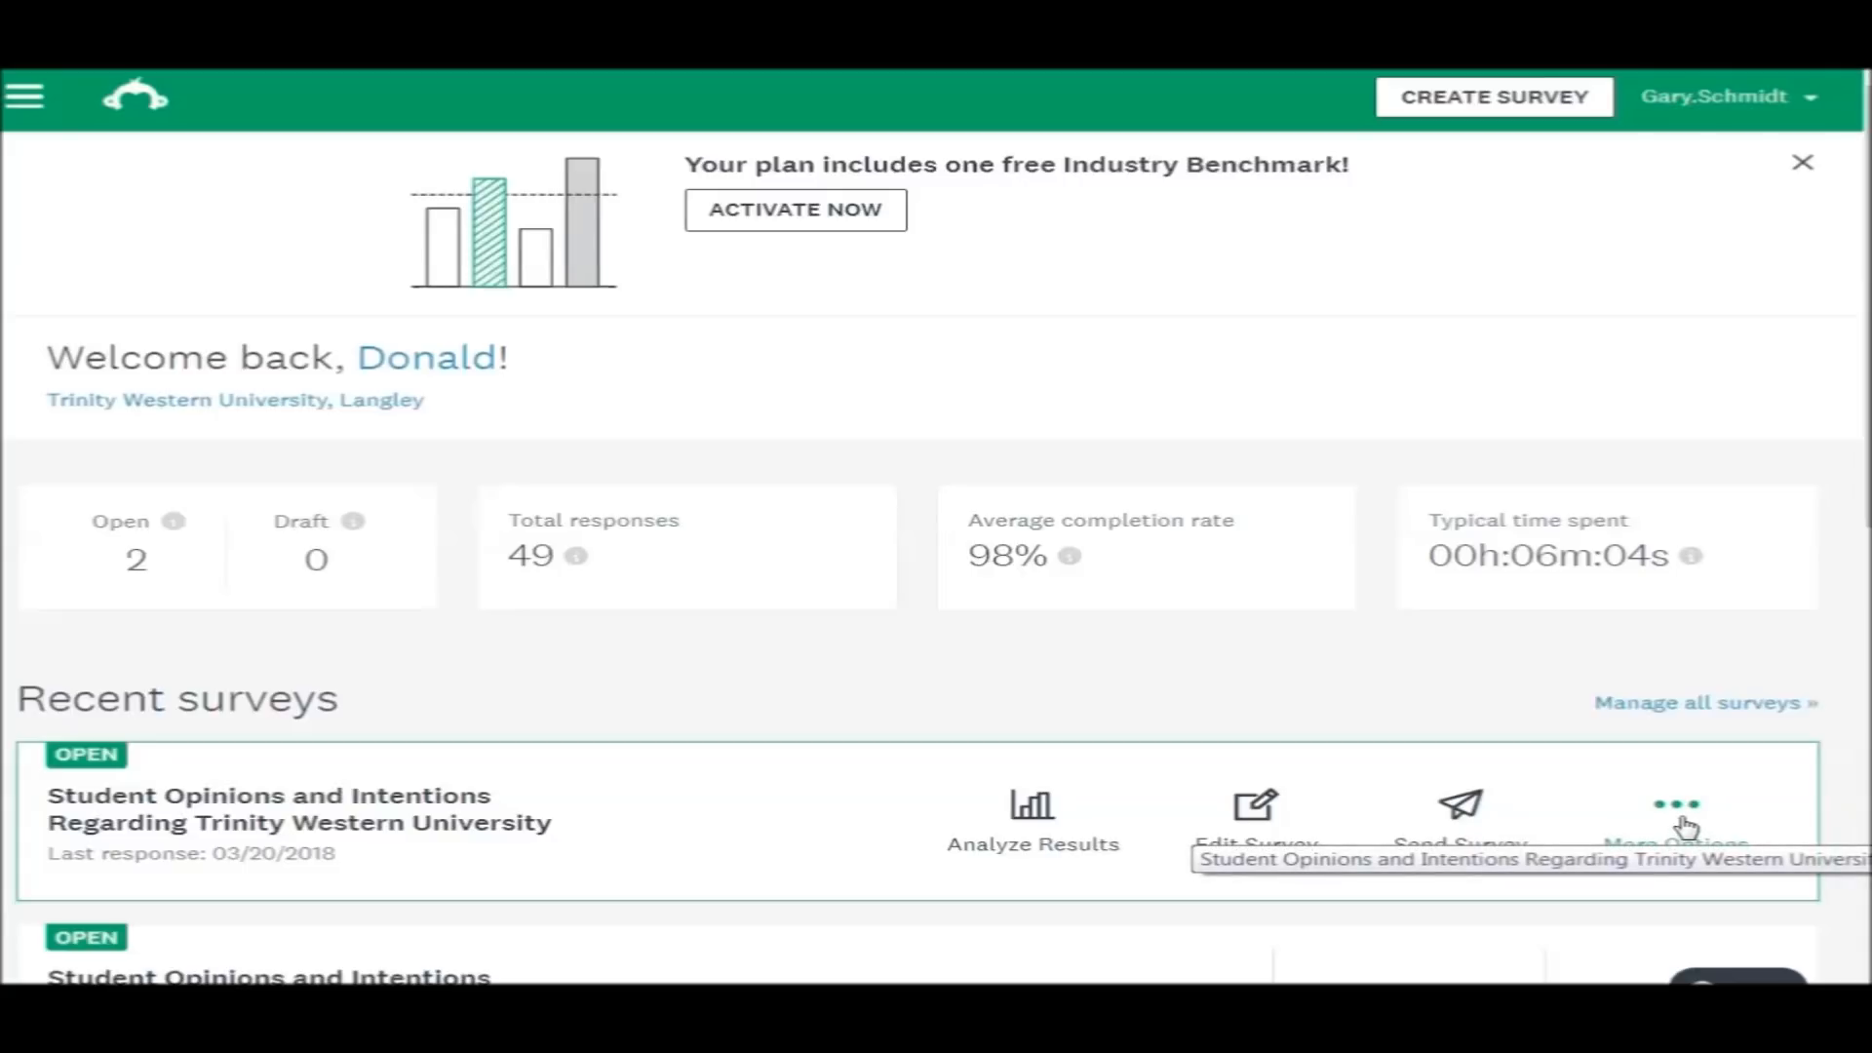
Close the Web Link 1 collector of the Student Opinions and Intentions Regarding Trinity Western University survey
{"action": "left_click", "coordinate": [1688, 824]}
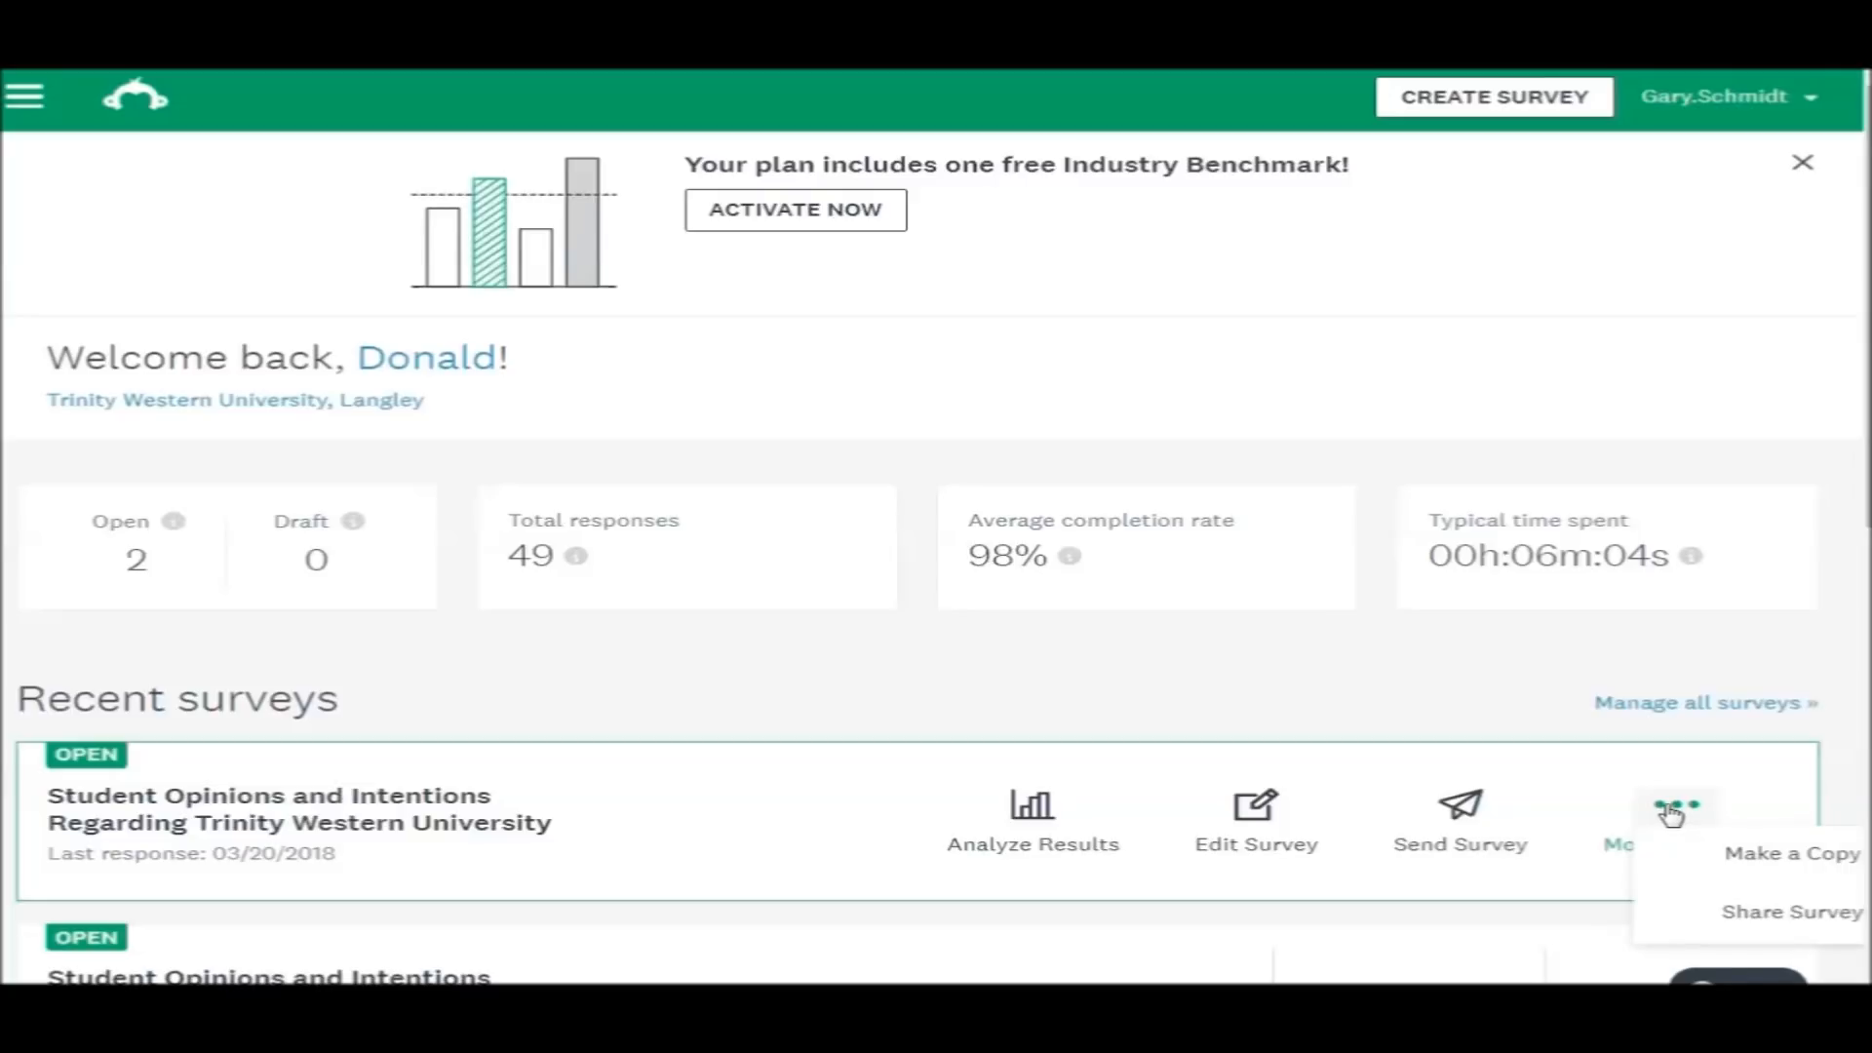
{"action": "left_click", "coordinate": [1684, 706]}
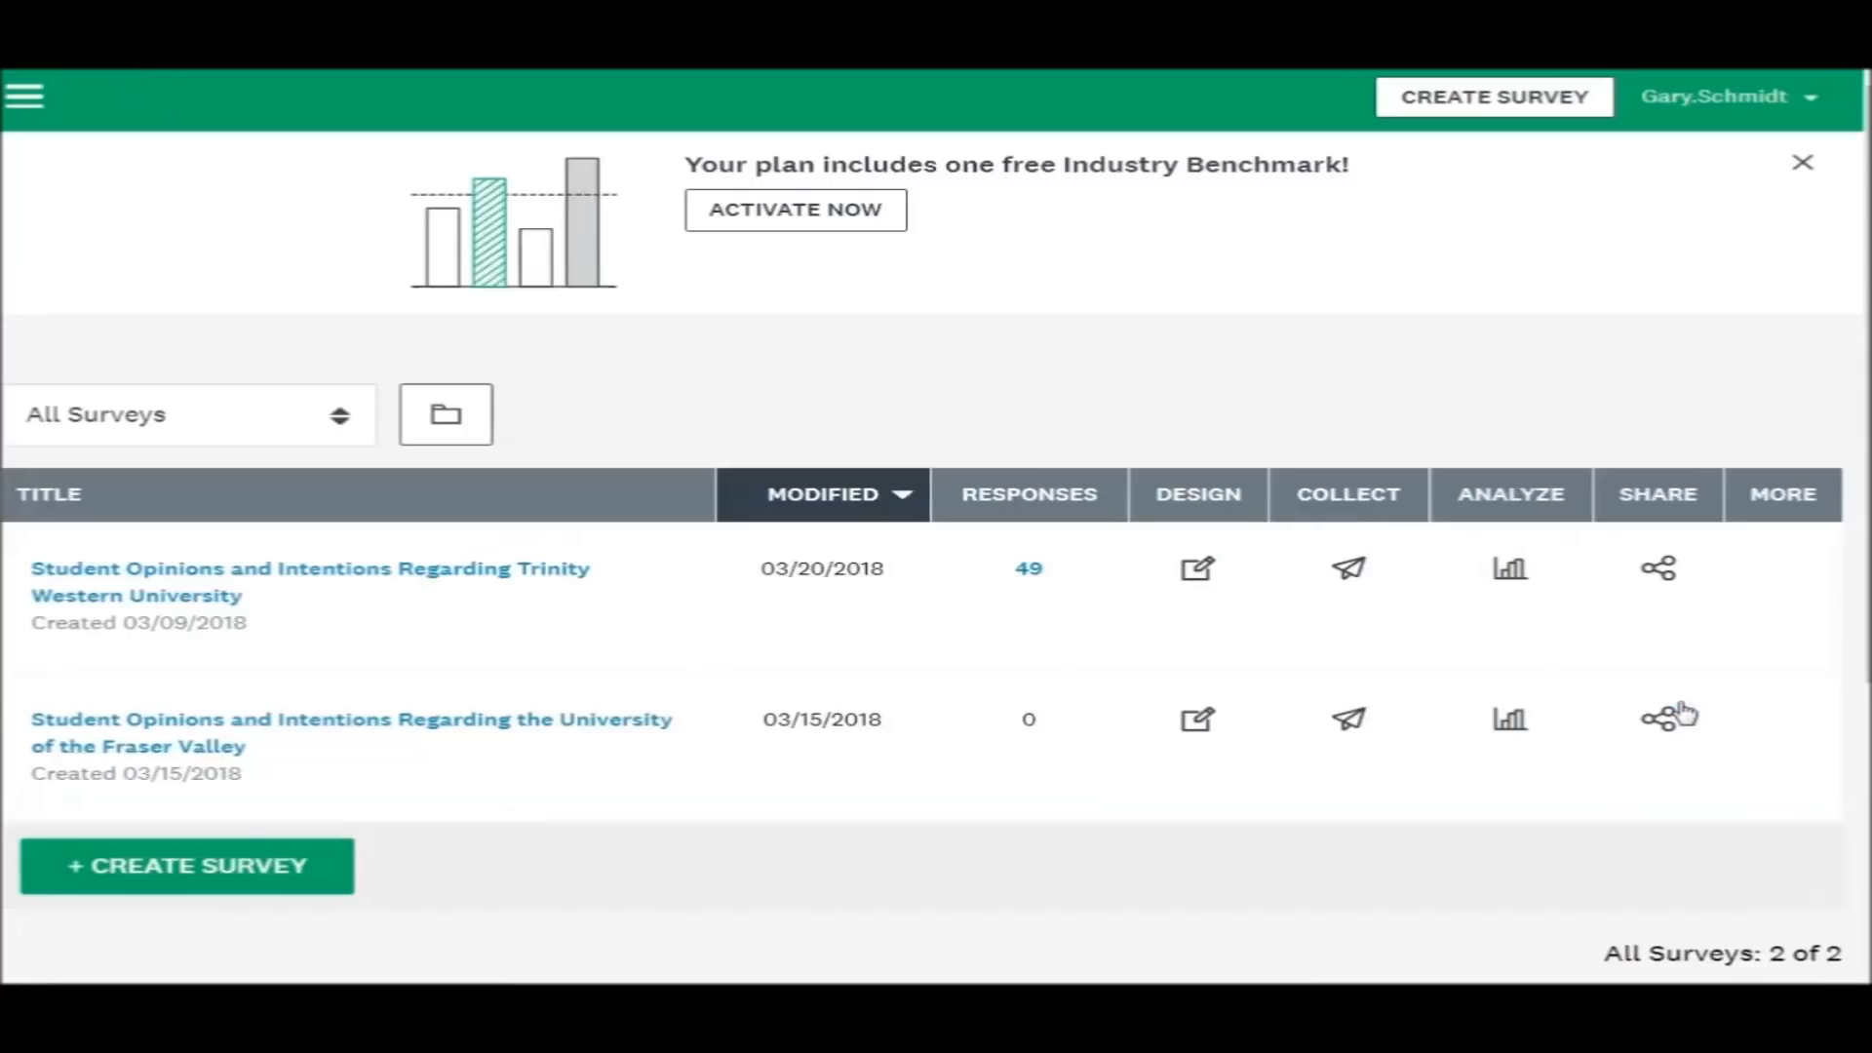
{"action": "left_click", "coordinate": [1343, 571]}
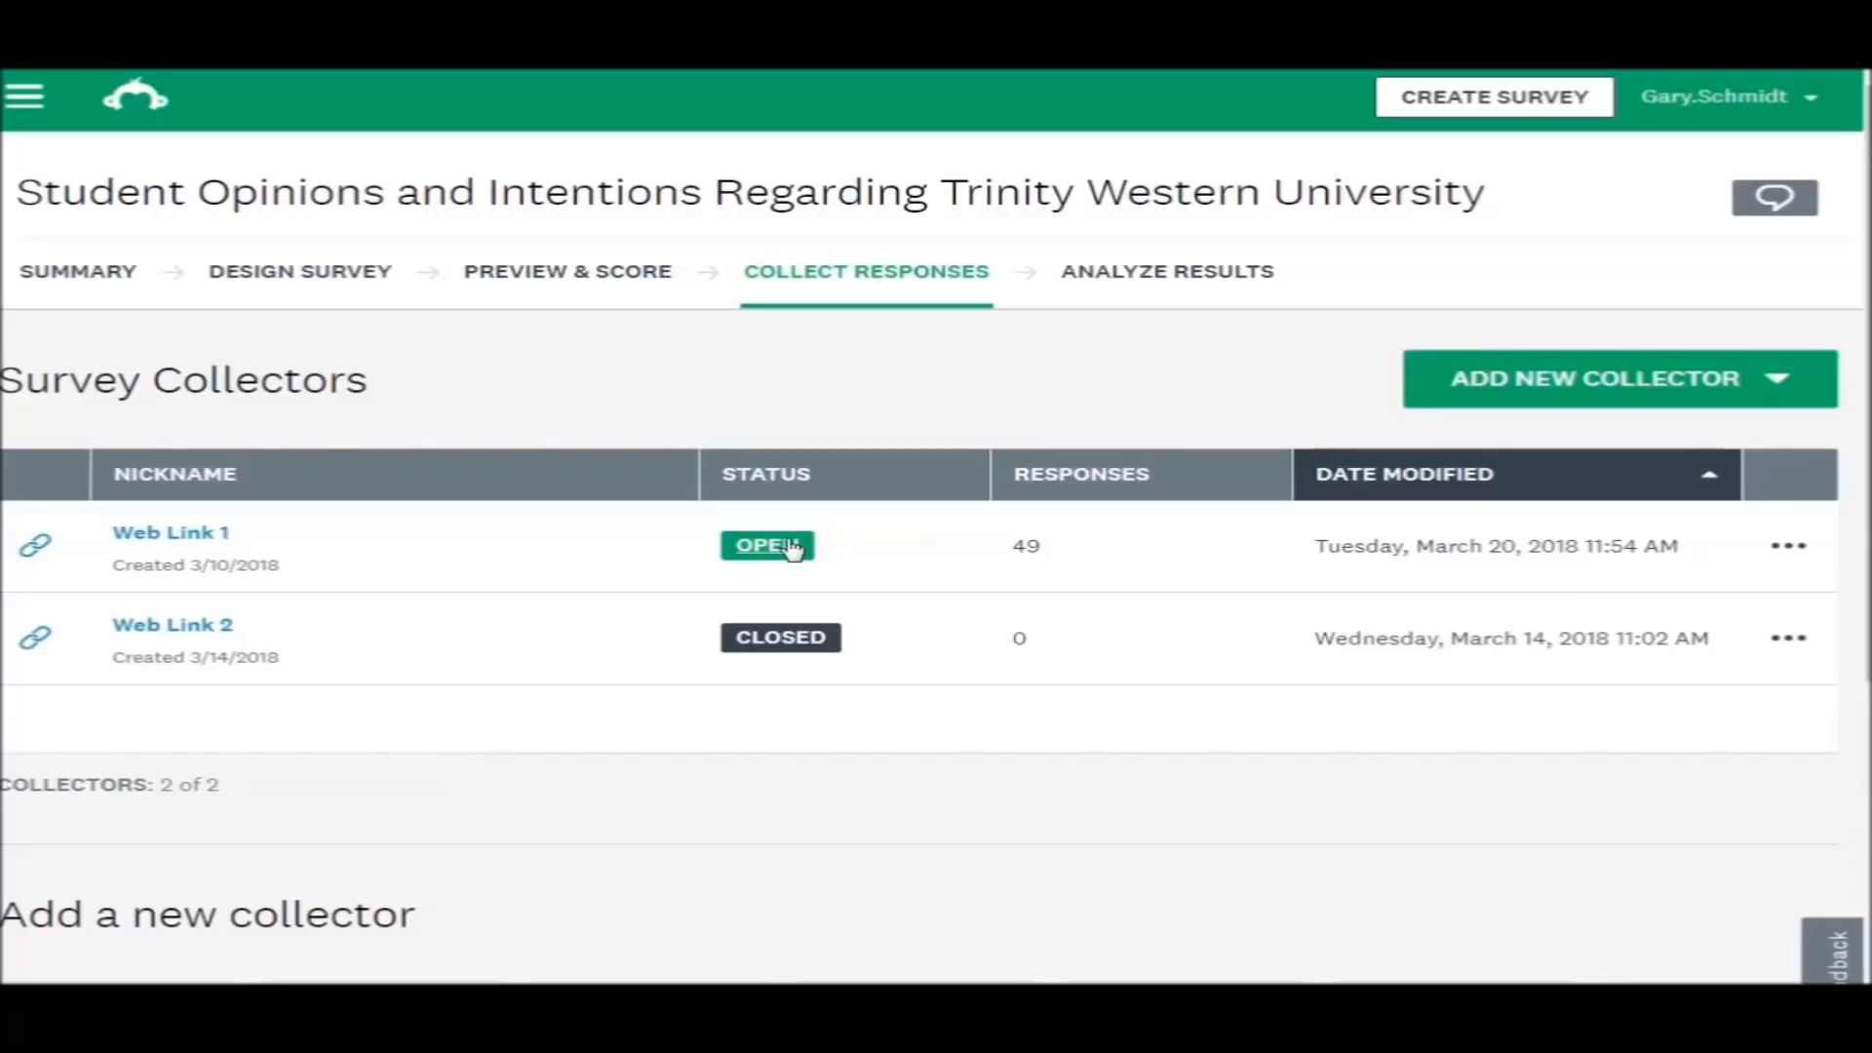
{"action": "left_click", "coordinate": [785, 550]}
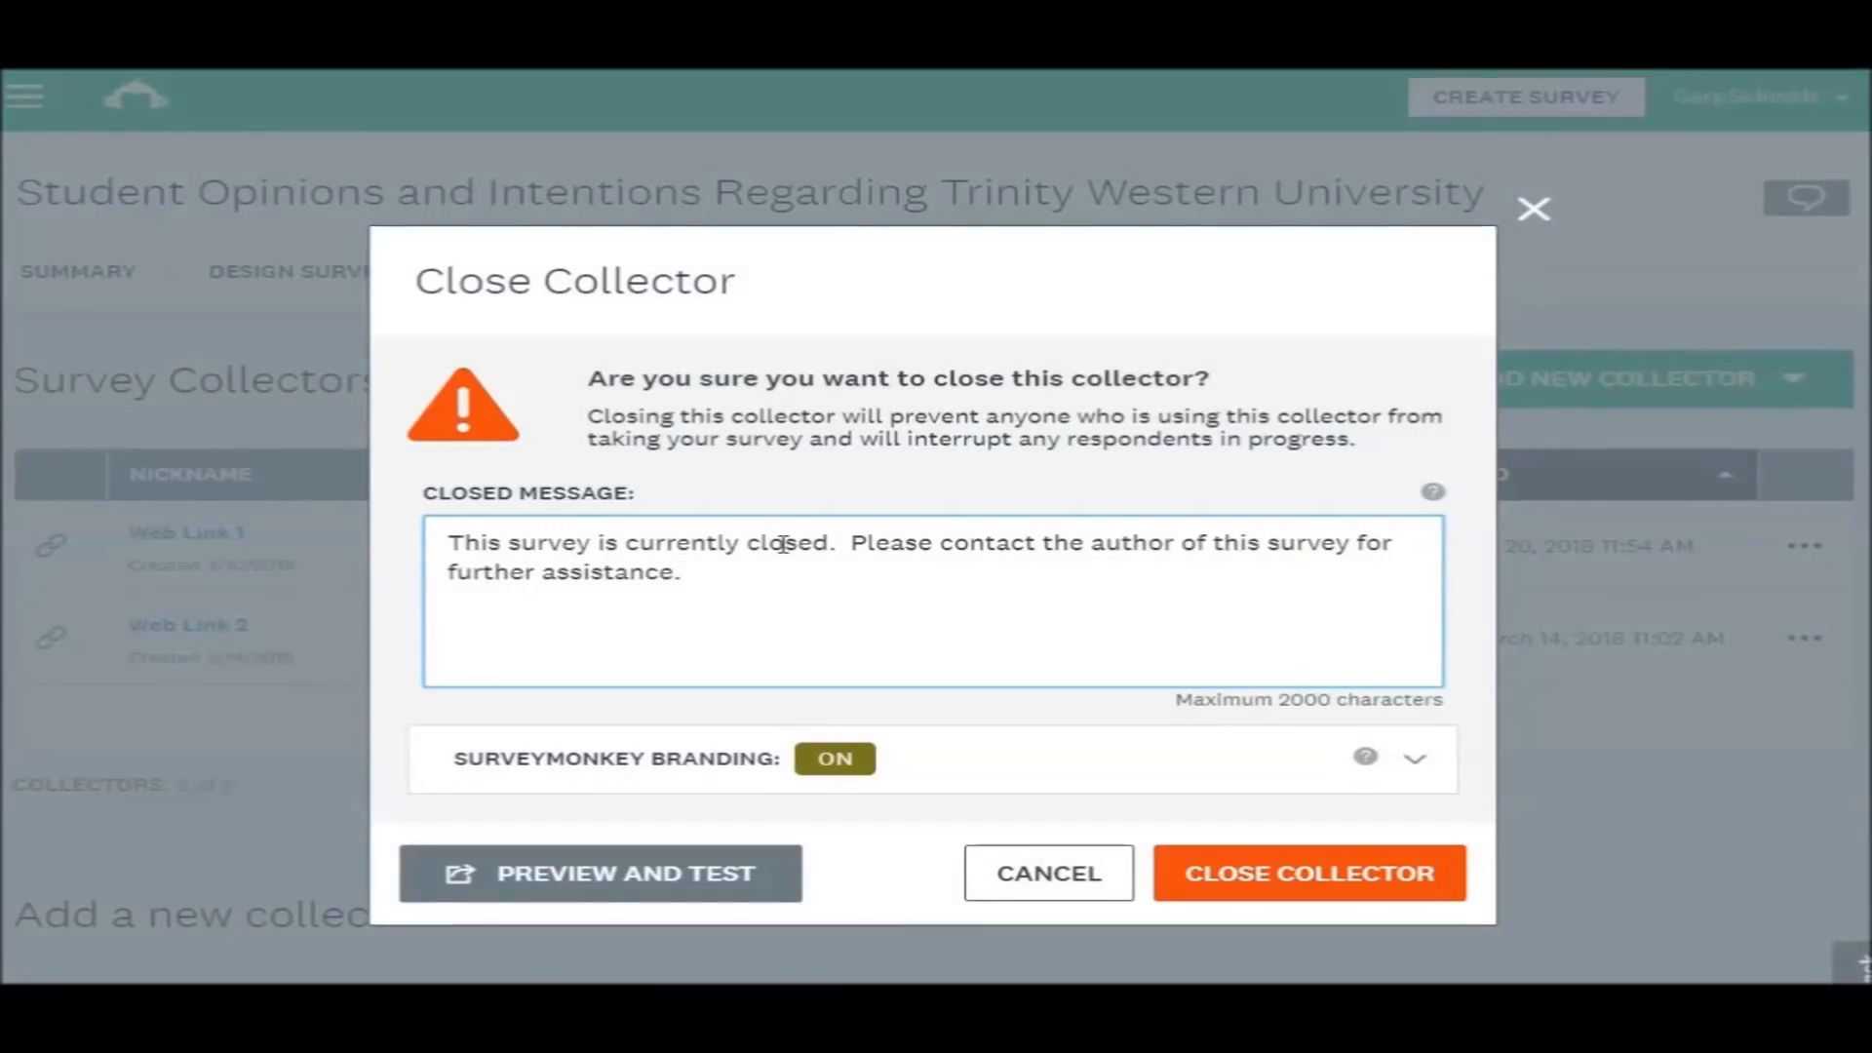
{"action": "left_click", "coordinate": [1297, 876]}
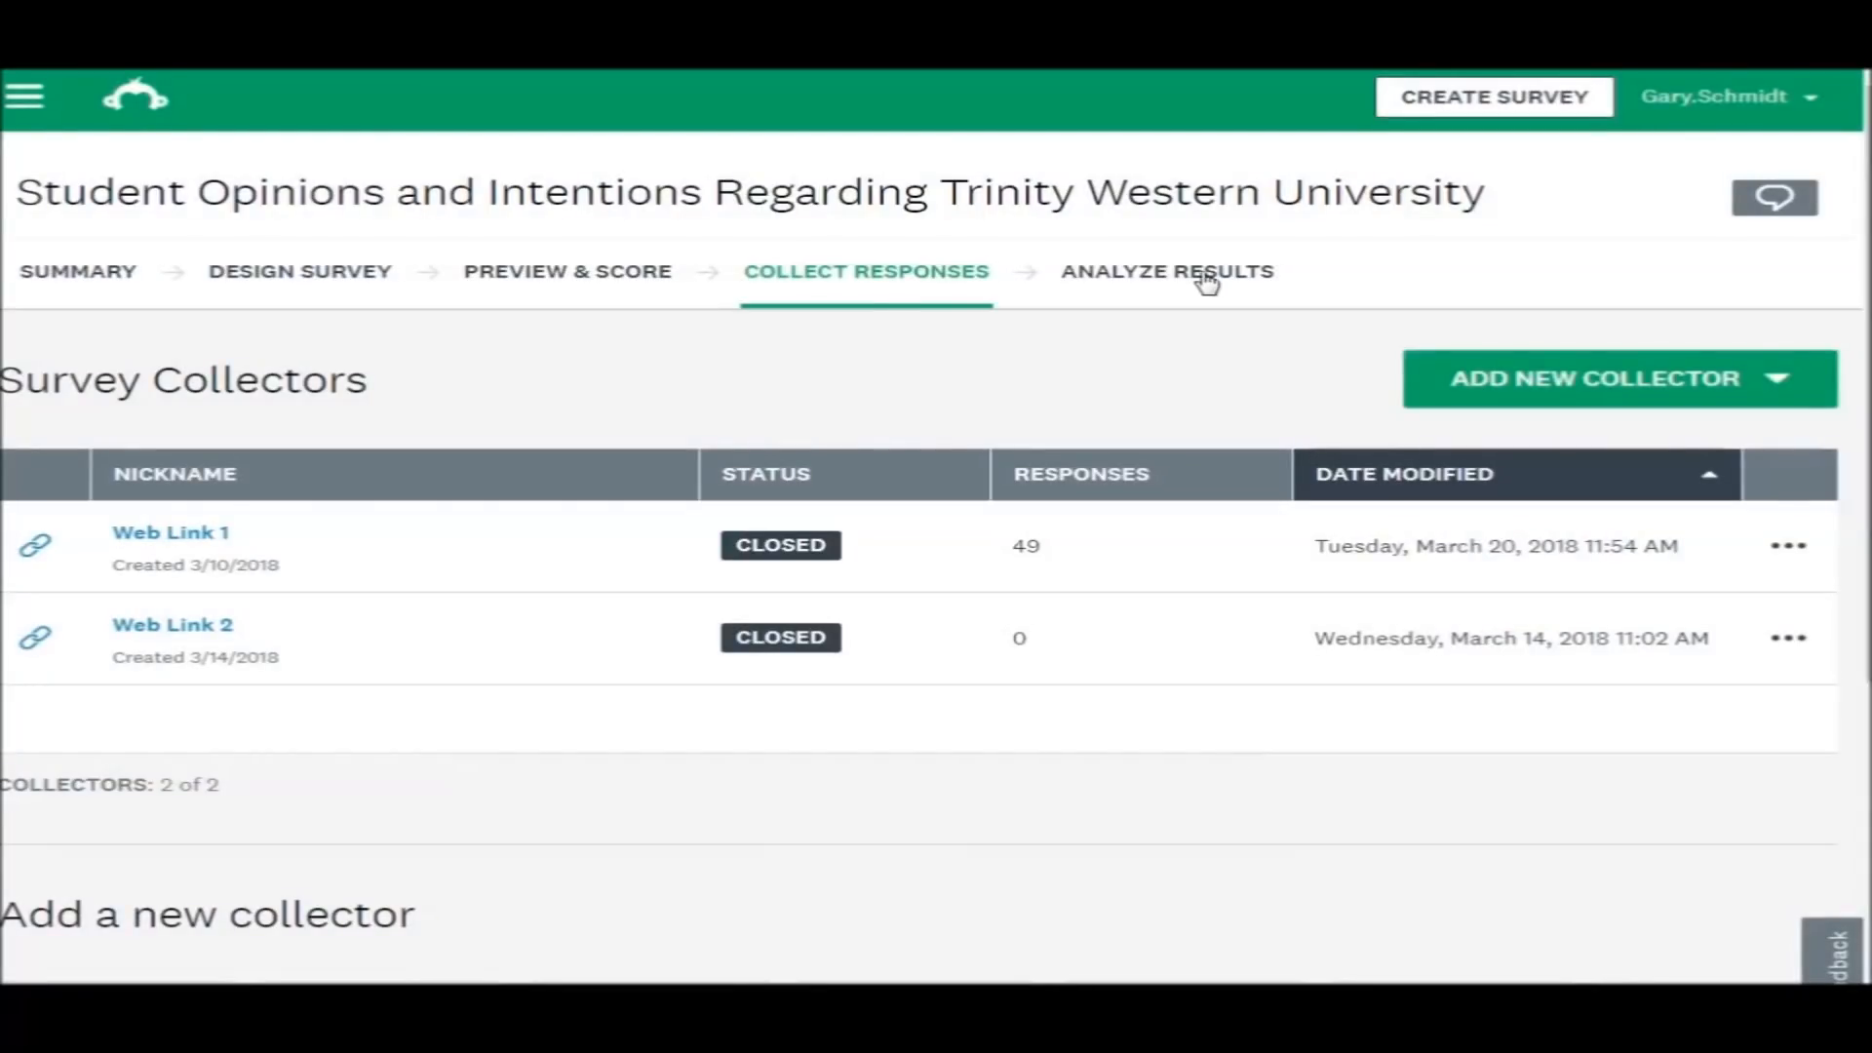
Export all individual responses from the survey results in XLS format and download the exported archive
{"action": "left_click", "coordinate": [1210, 283]}
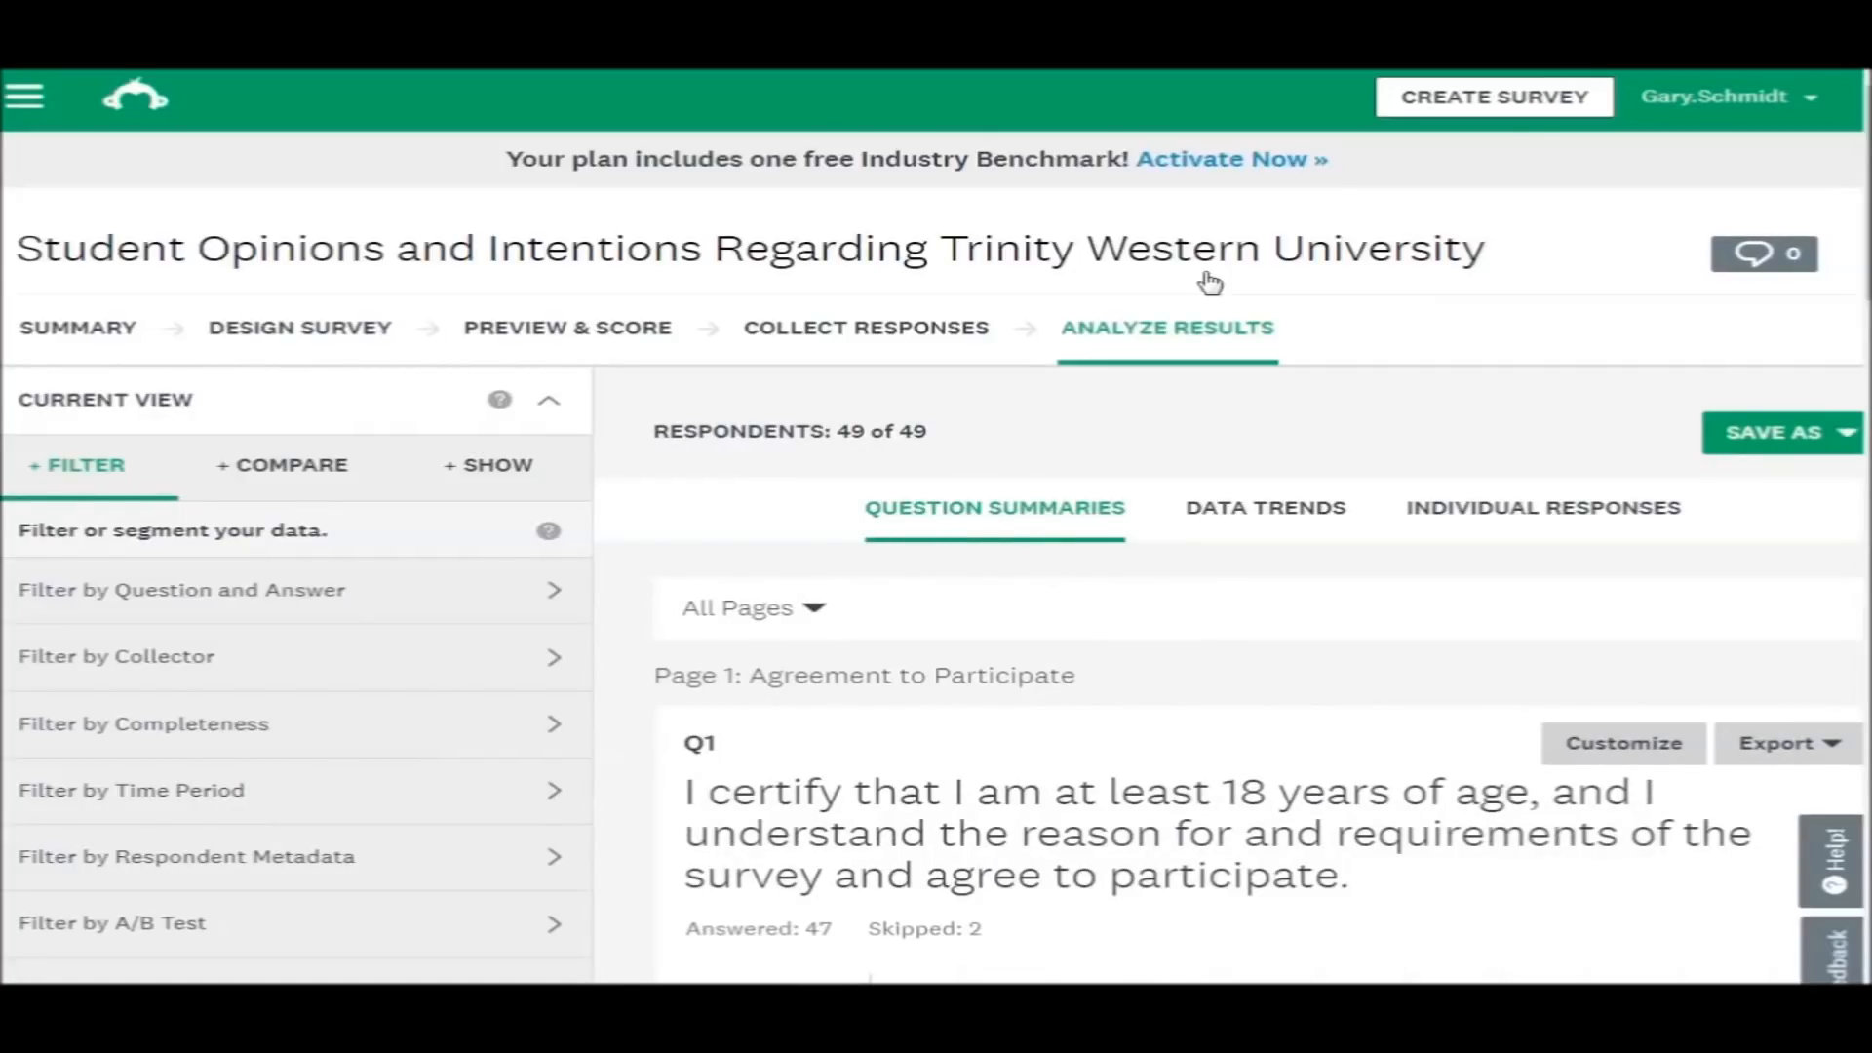
{"action": "left_click", "coordinate": [1824, 441]}
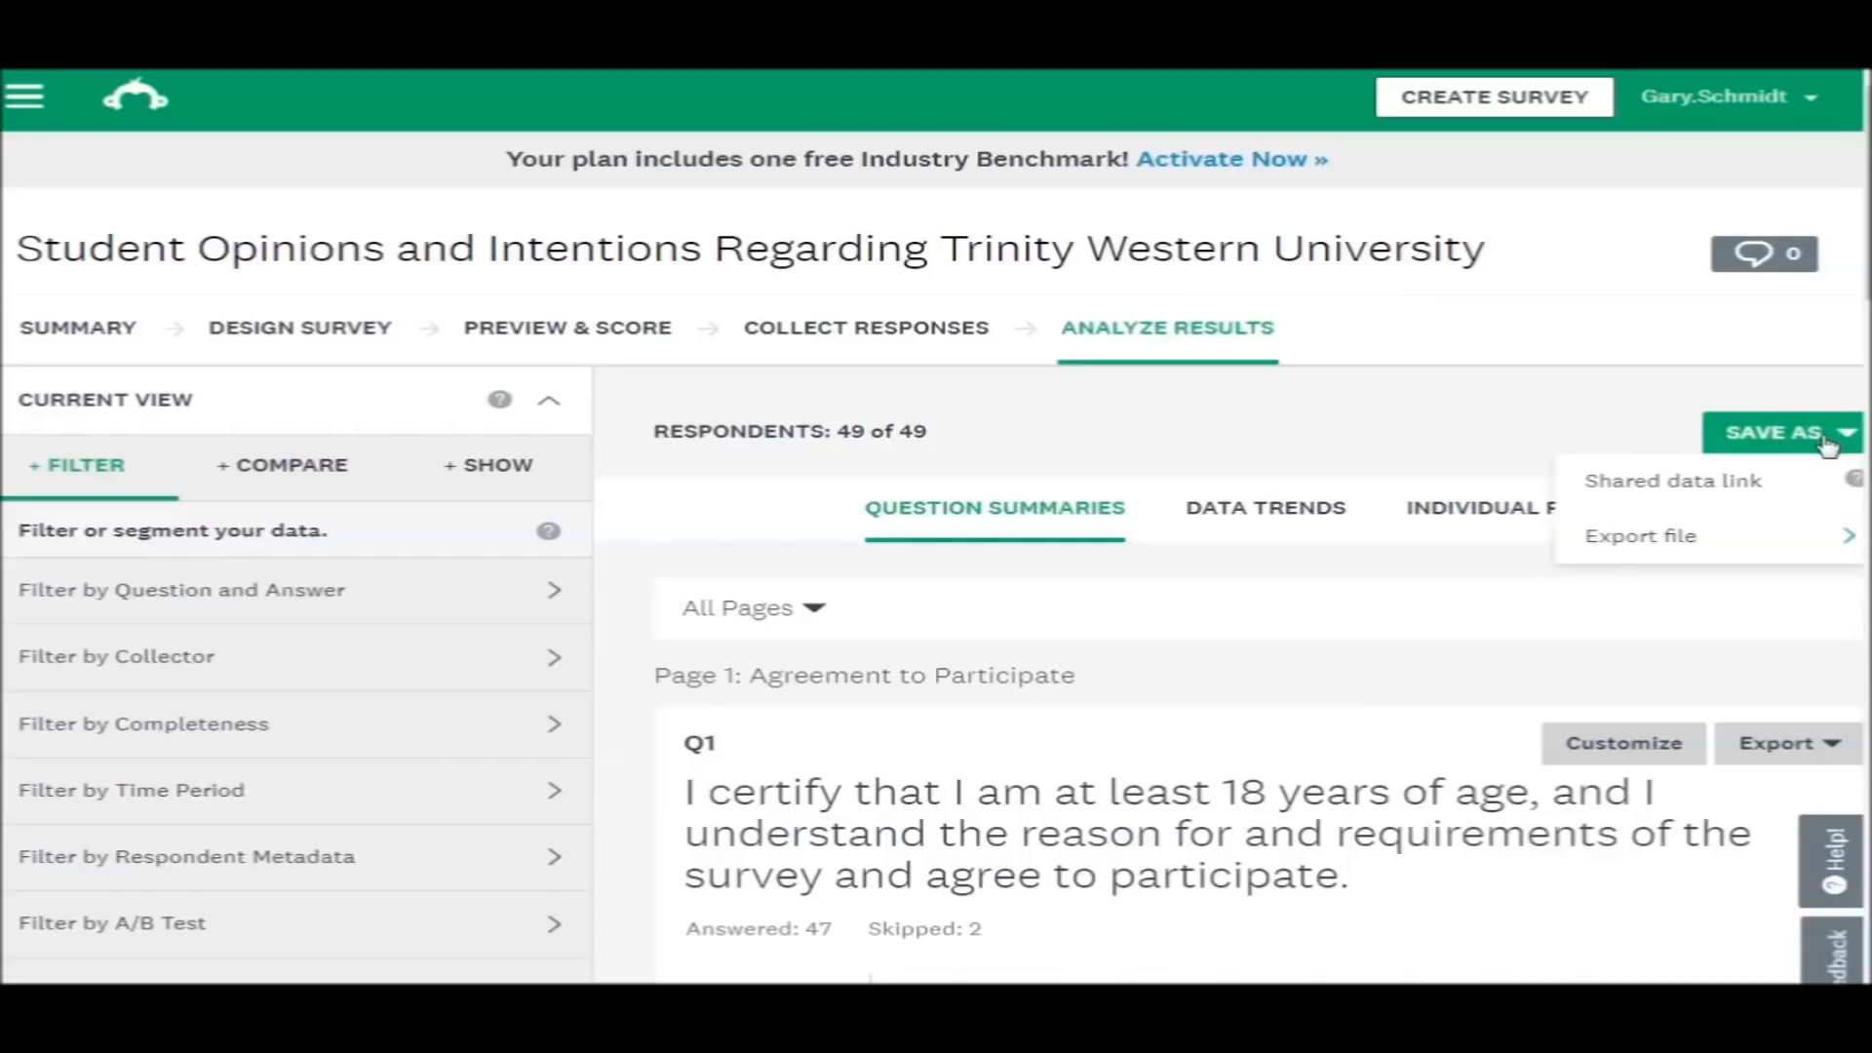
{"action": "left_click", "coordinate": [1853, 540]}
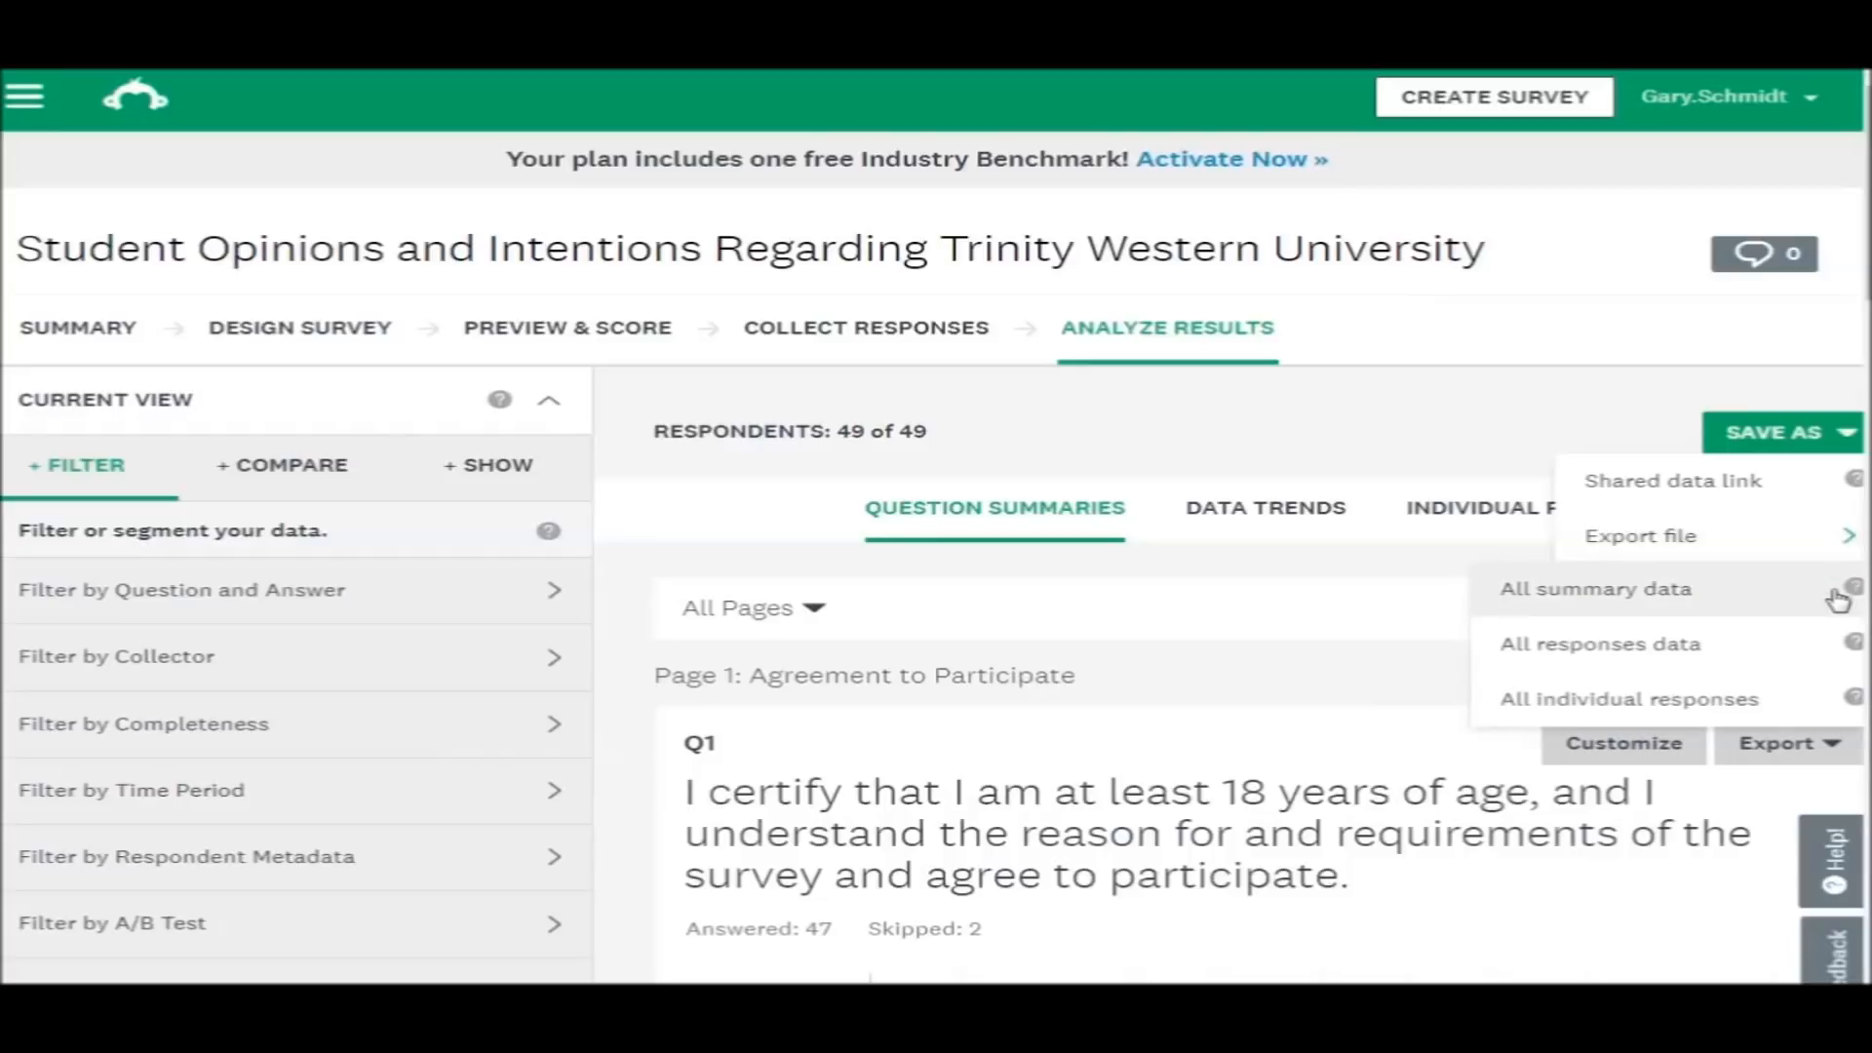
{"action": "left_click", "coordinate": [1831, 712]}
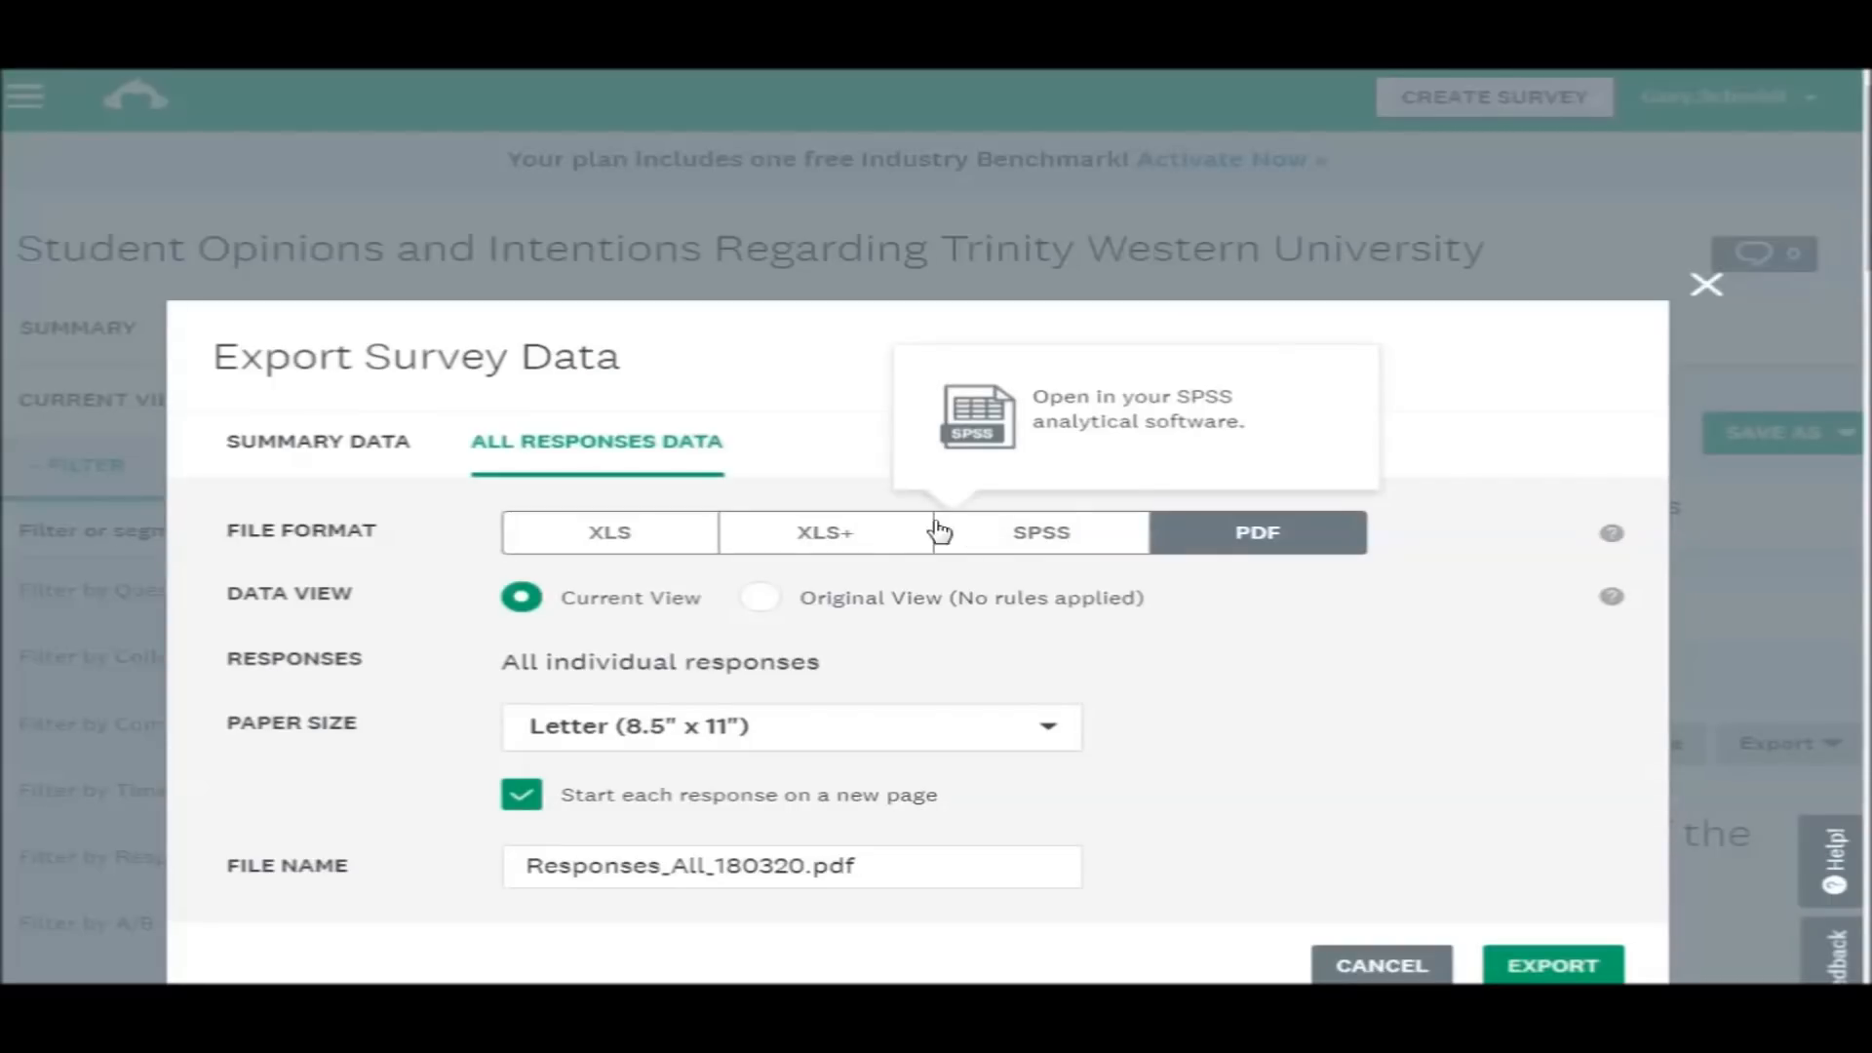
{"action": "left_click", "coordinate": [615, 542]}
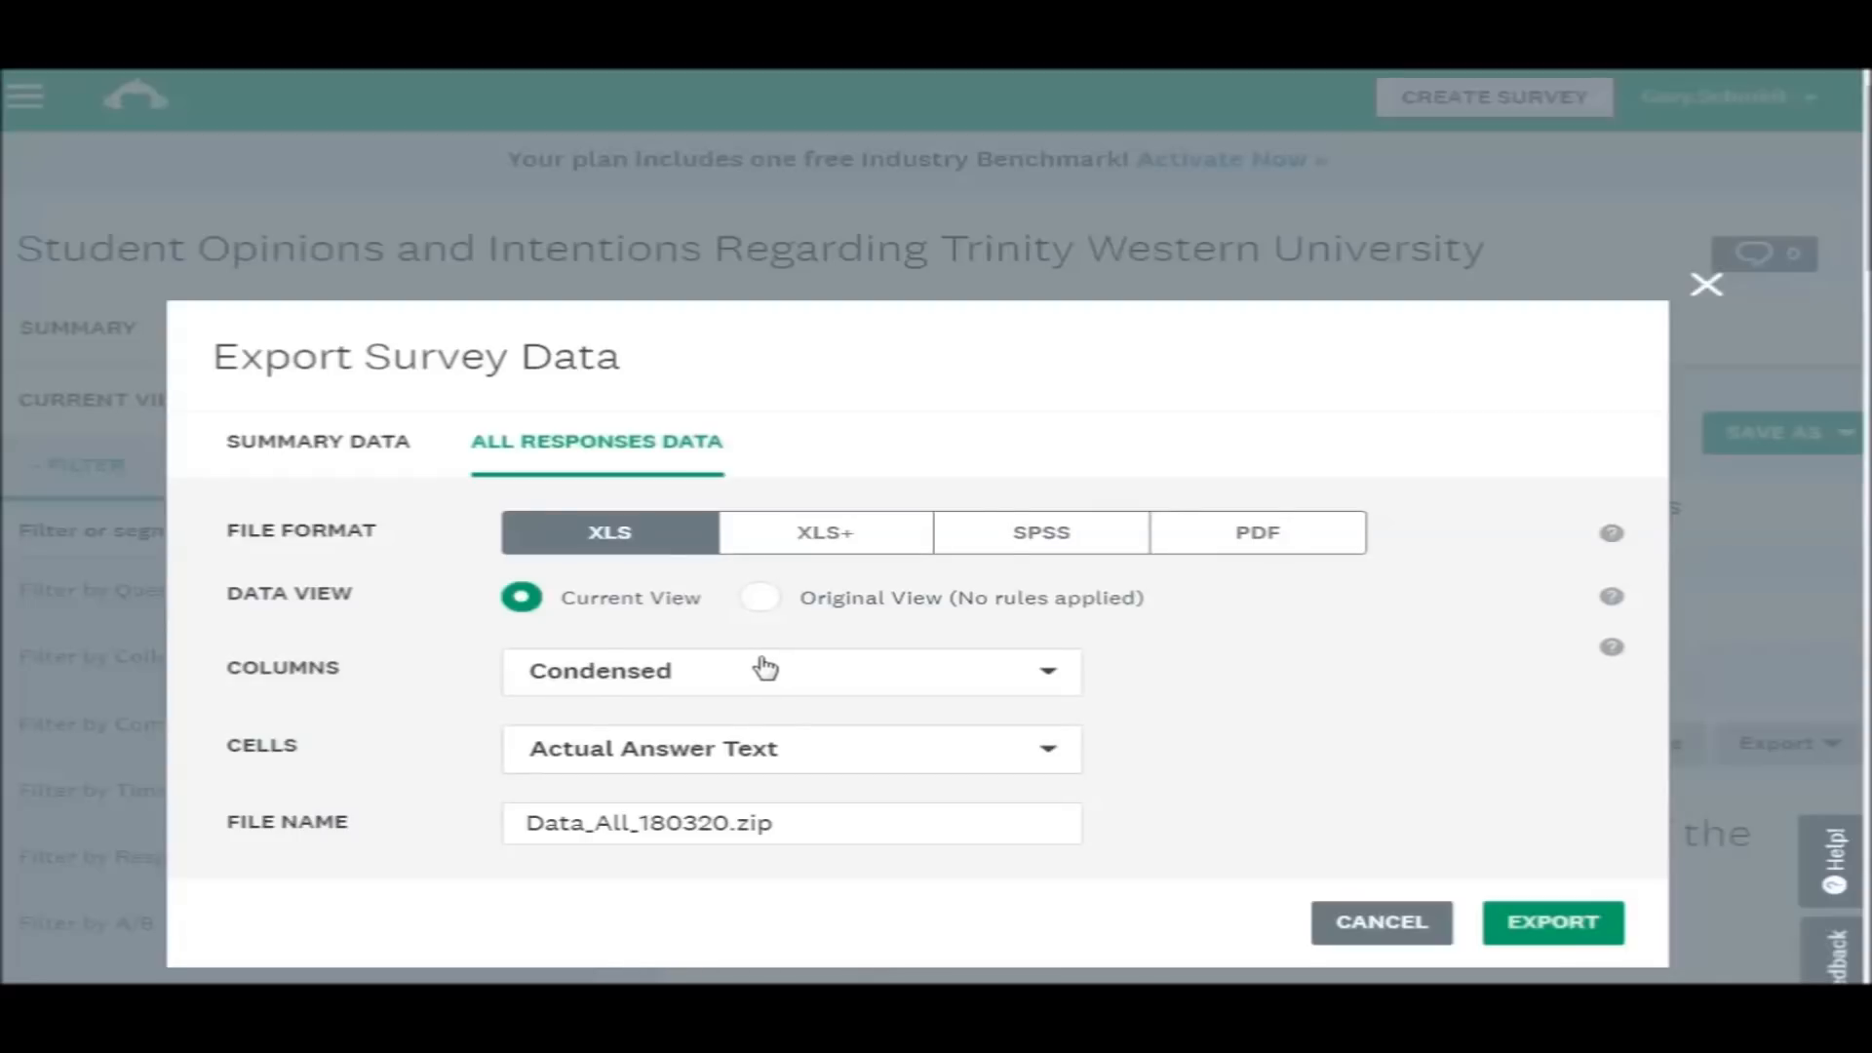
{"action": "left_click", "coordinate": [1565, 926]}
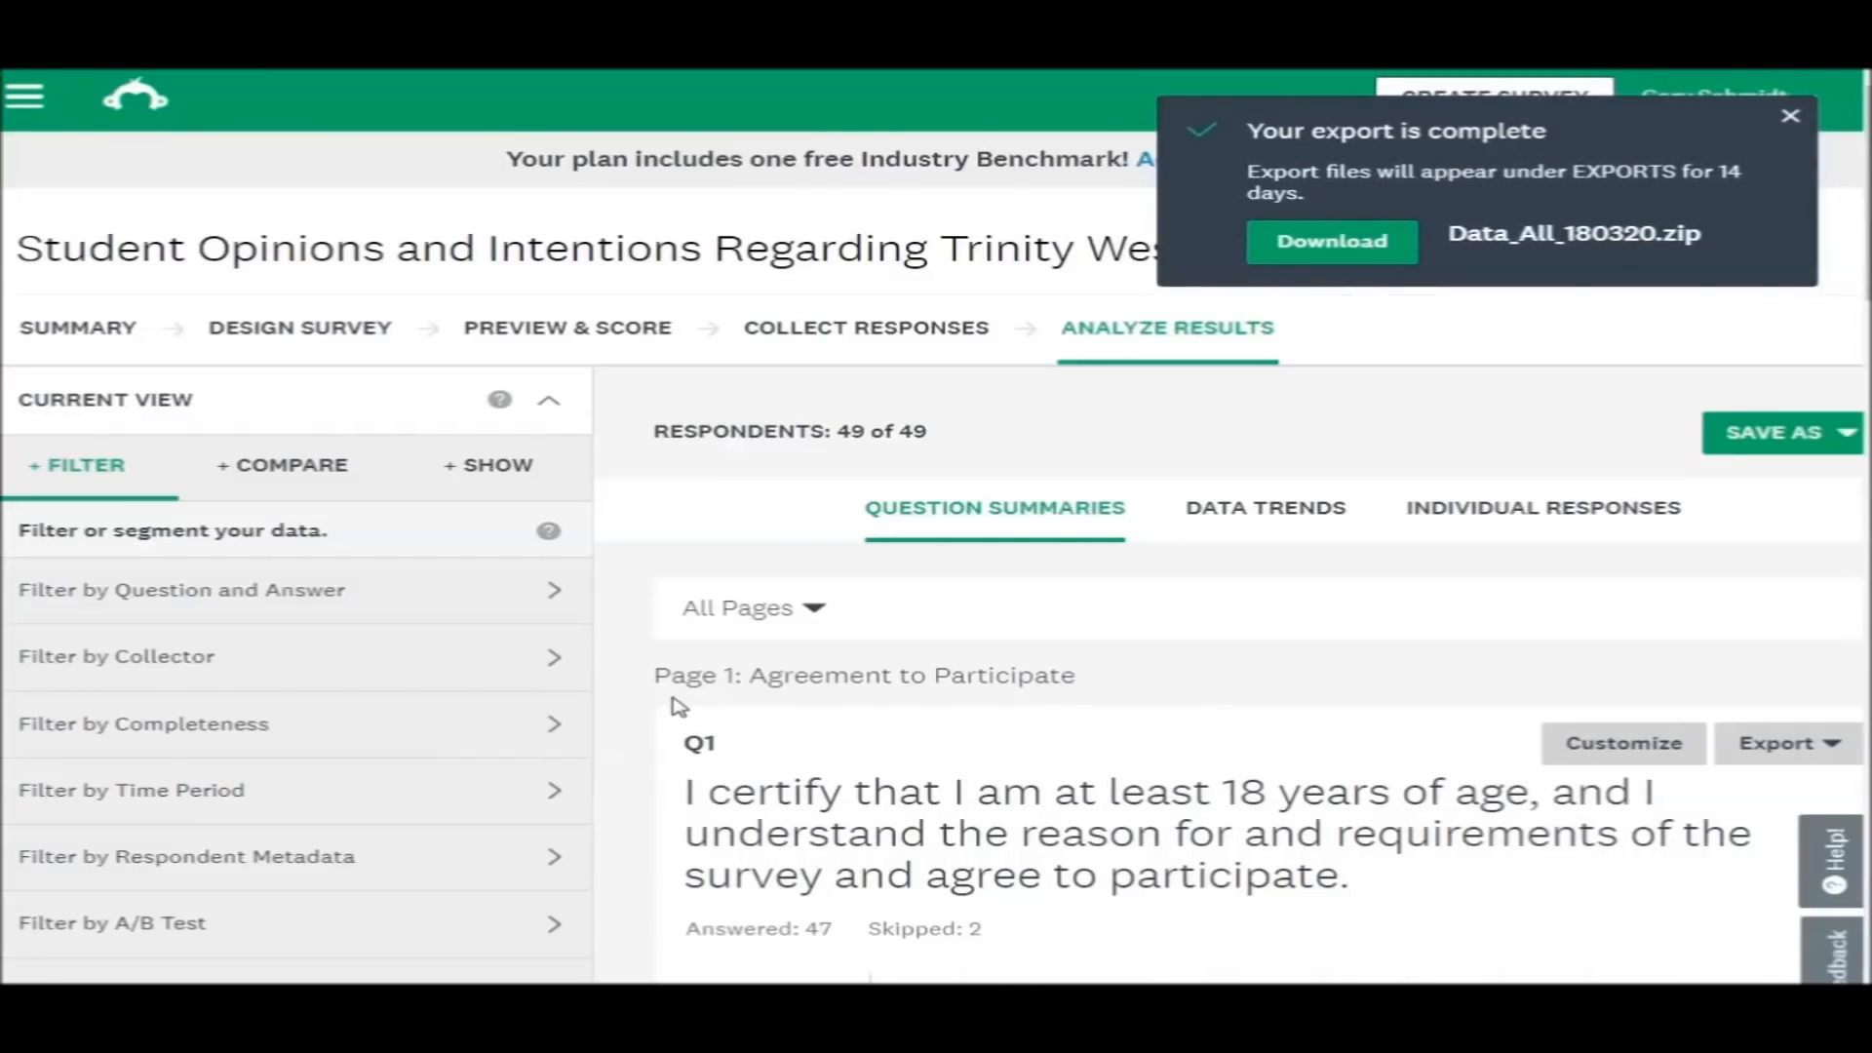
{"action": "left_click", "coordinate": [1327, 241]}
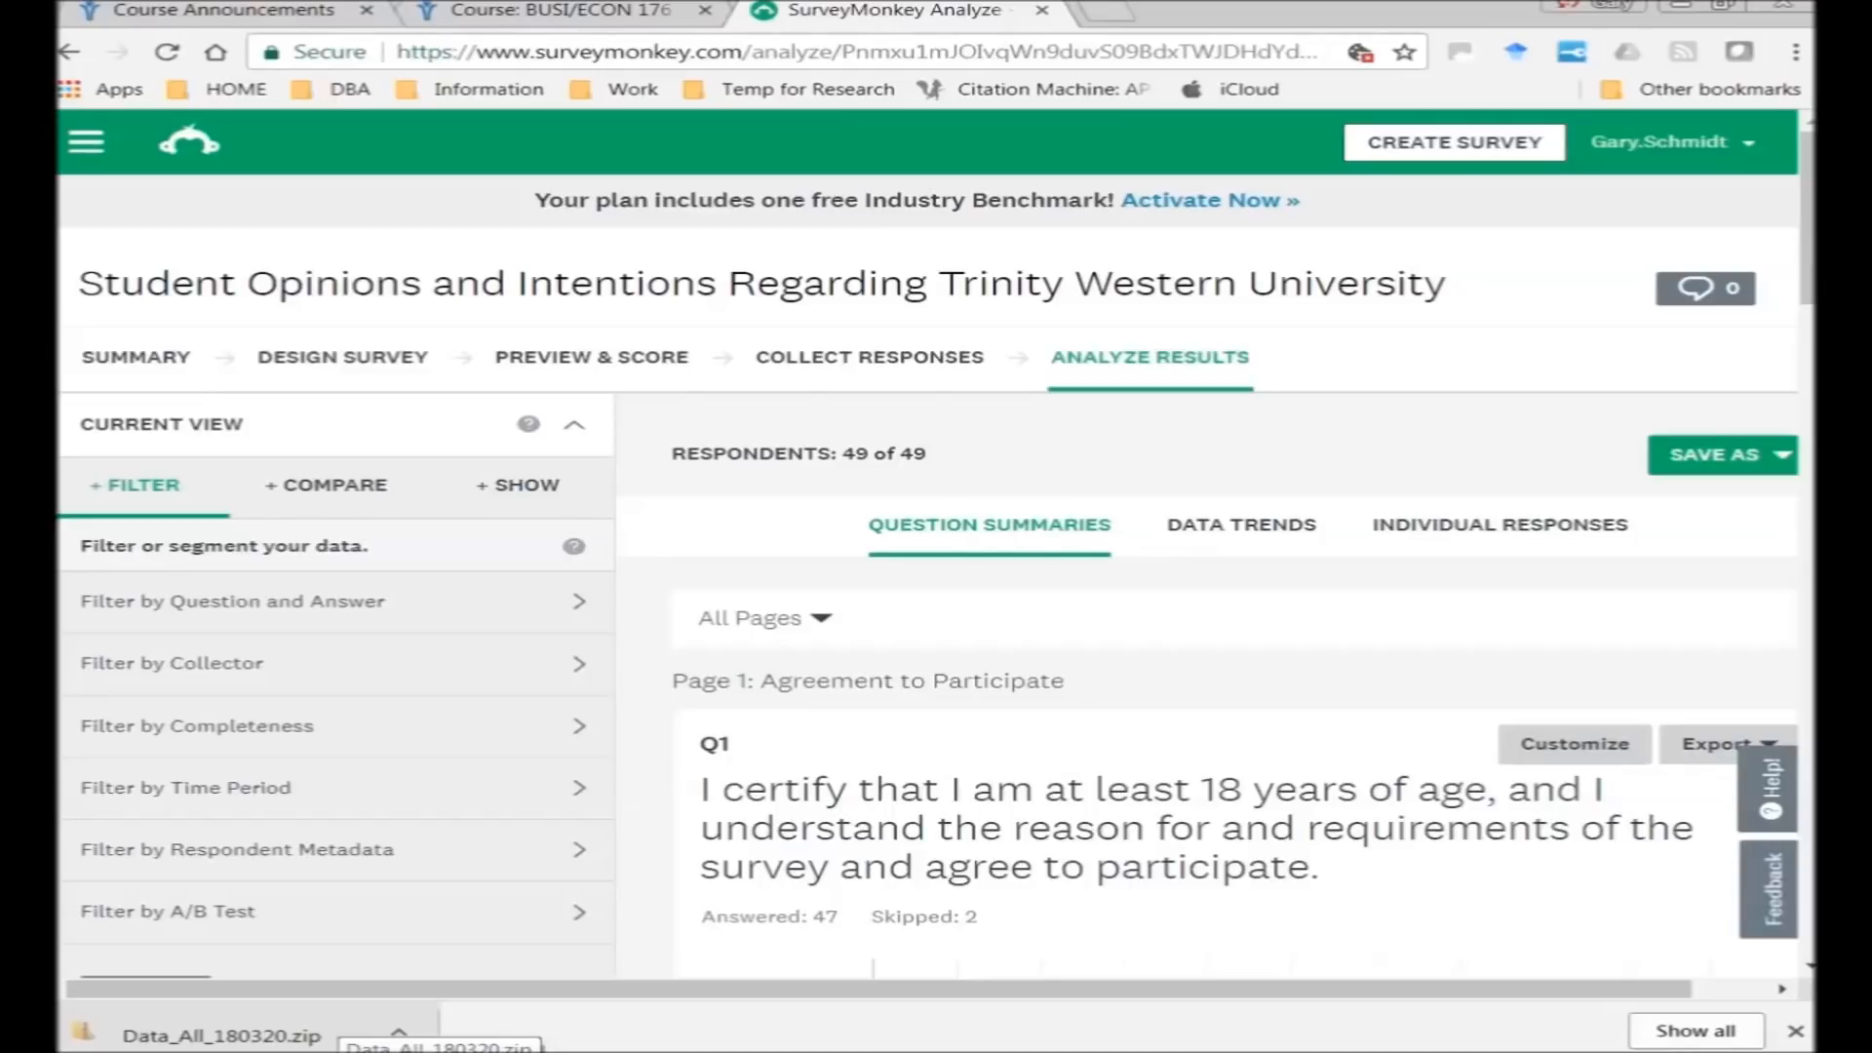
Show the downloaded Data_All_180320 archive in its folder and move it to the Desktop
{"action": "left_click", "coordinate": [398, 1035]}
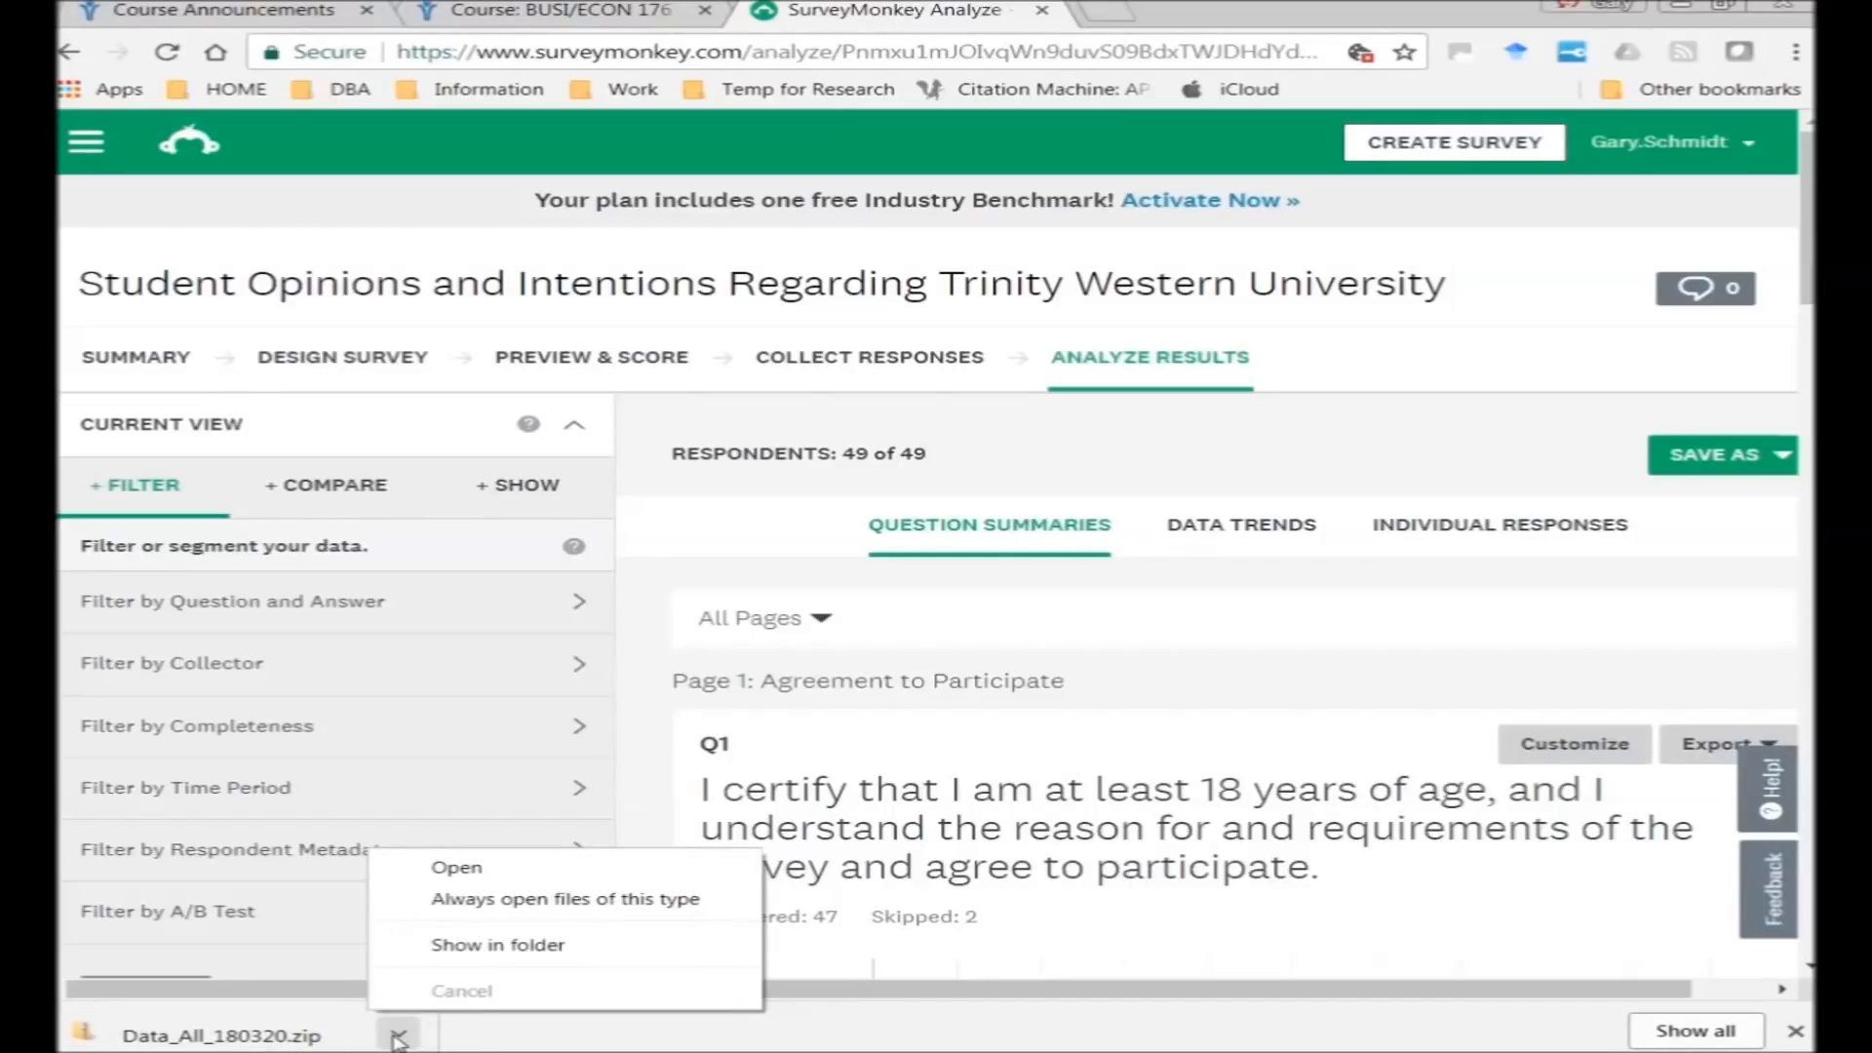
{"action": "left_click", "coordinate": [542, 949]}
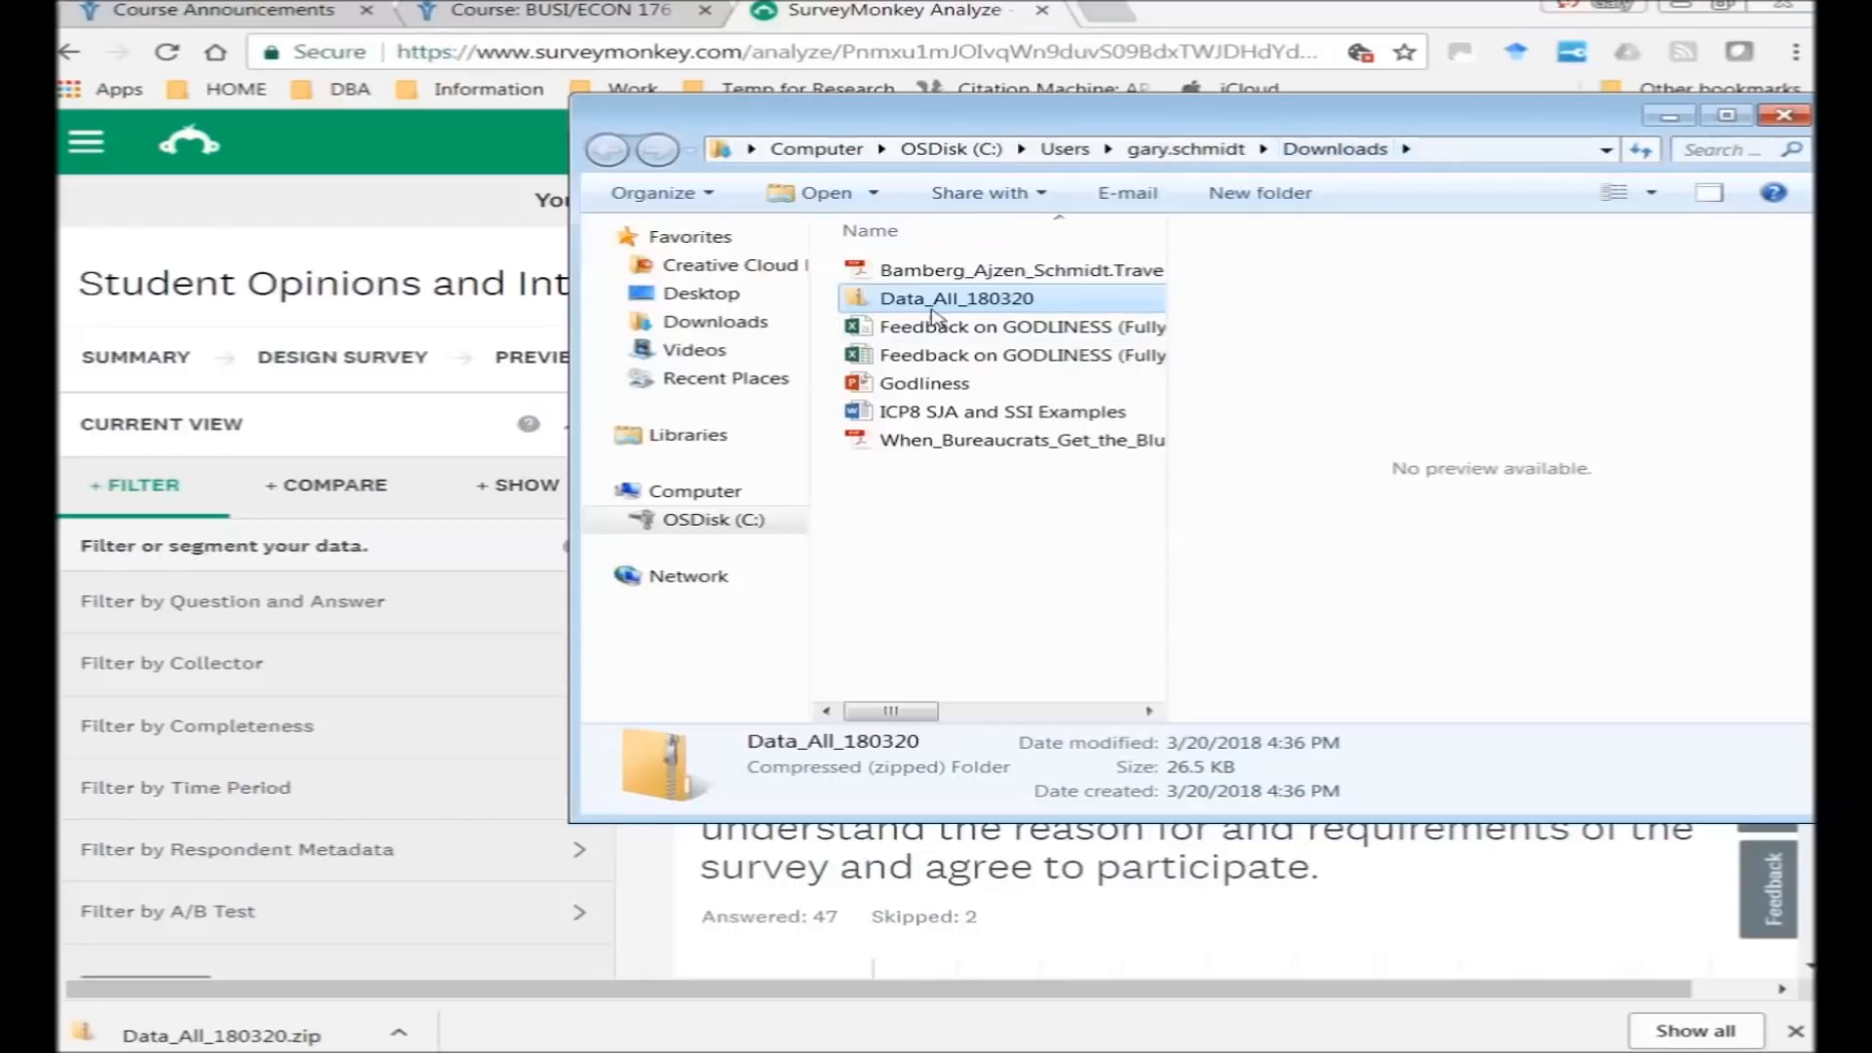
{"action": "left_click_drag", "start_coordinate": [926, 304], "coordinate": [760, 301]}
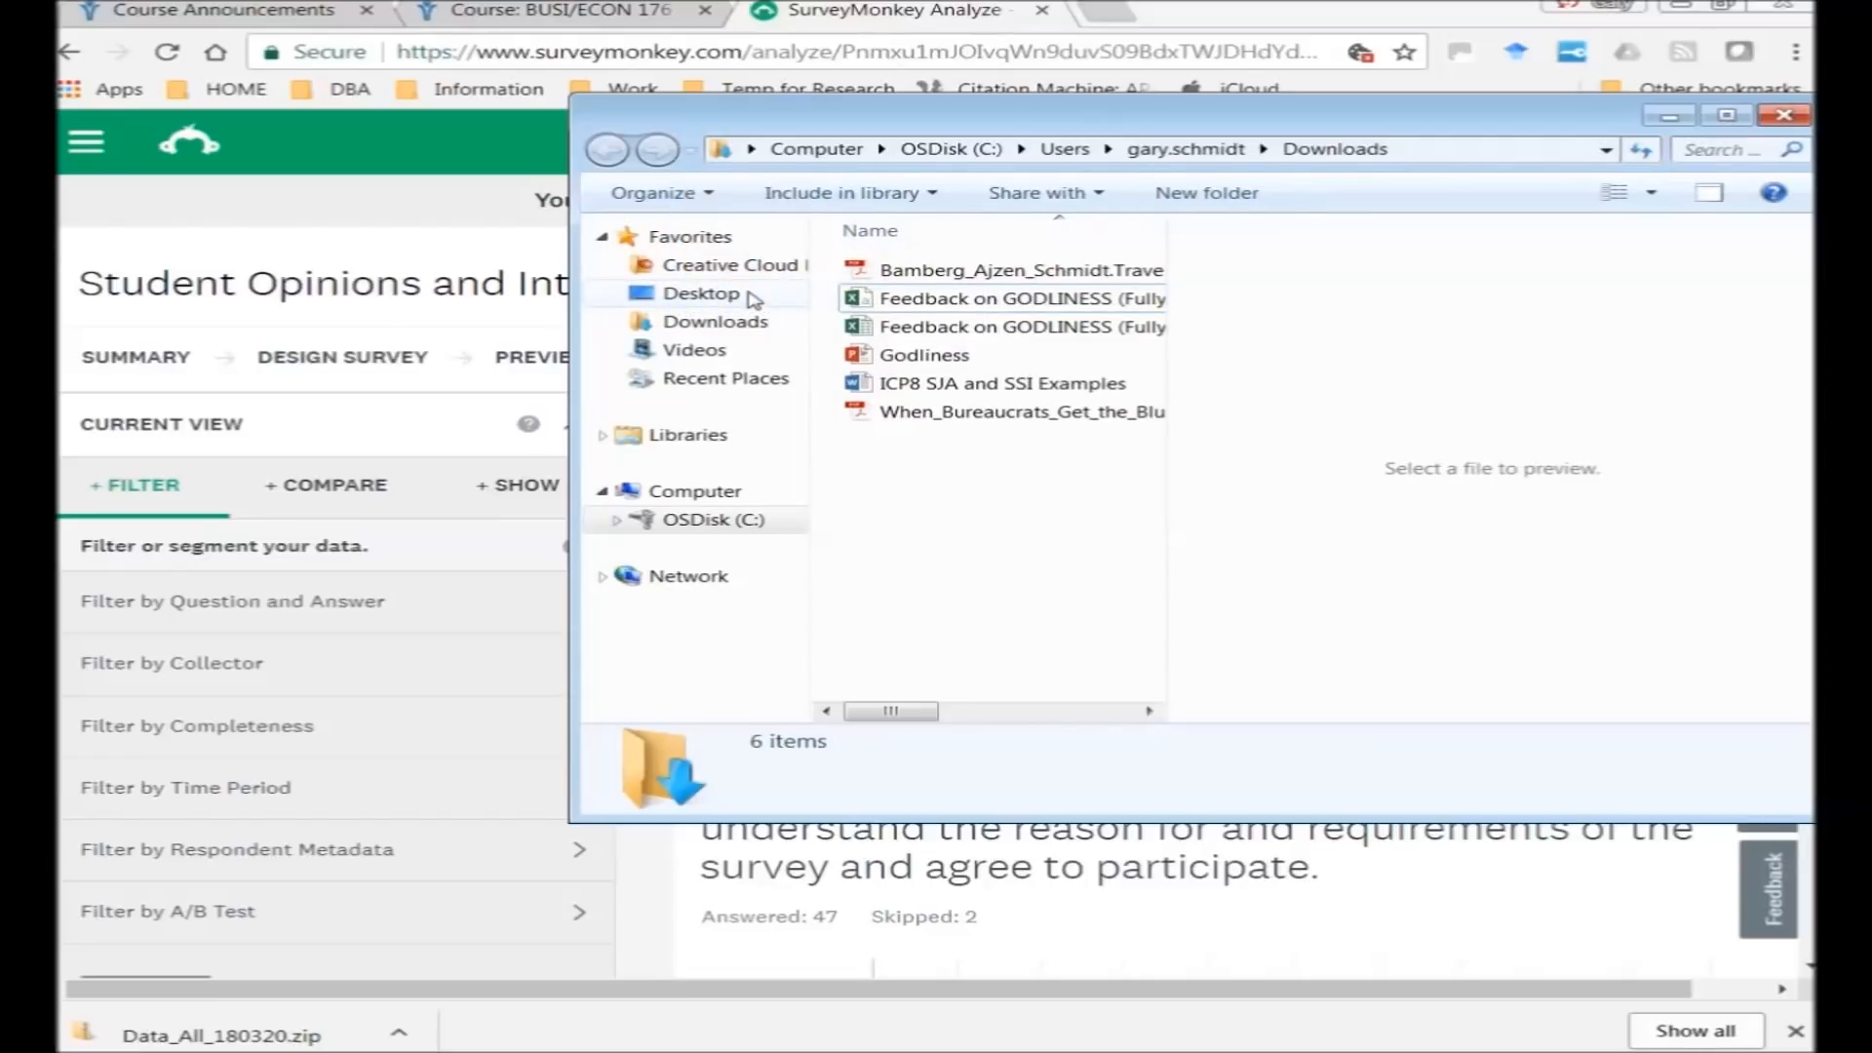
Extract the Data_All_180320 archive on the Desktop into a folder named online data
{"action": "left_click", "coordinate": [760, 296]}
{"action": "left_click", "coordinate": [1009, 300]}
{"action": "right_click", "coordinate": [1009, 302]}
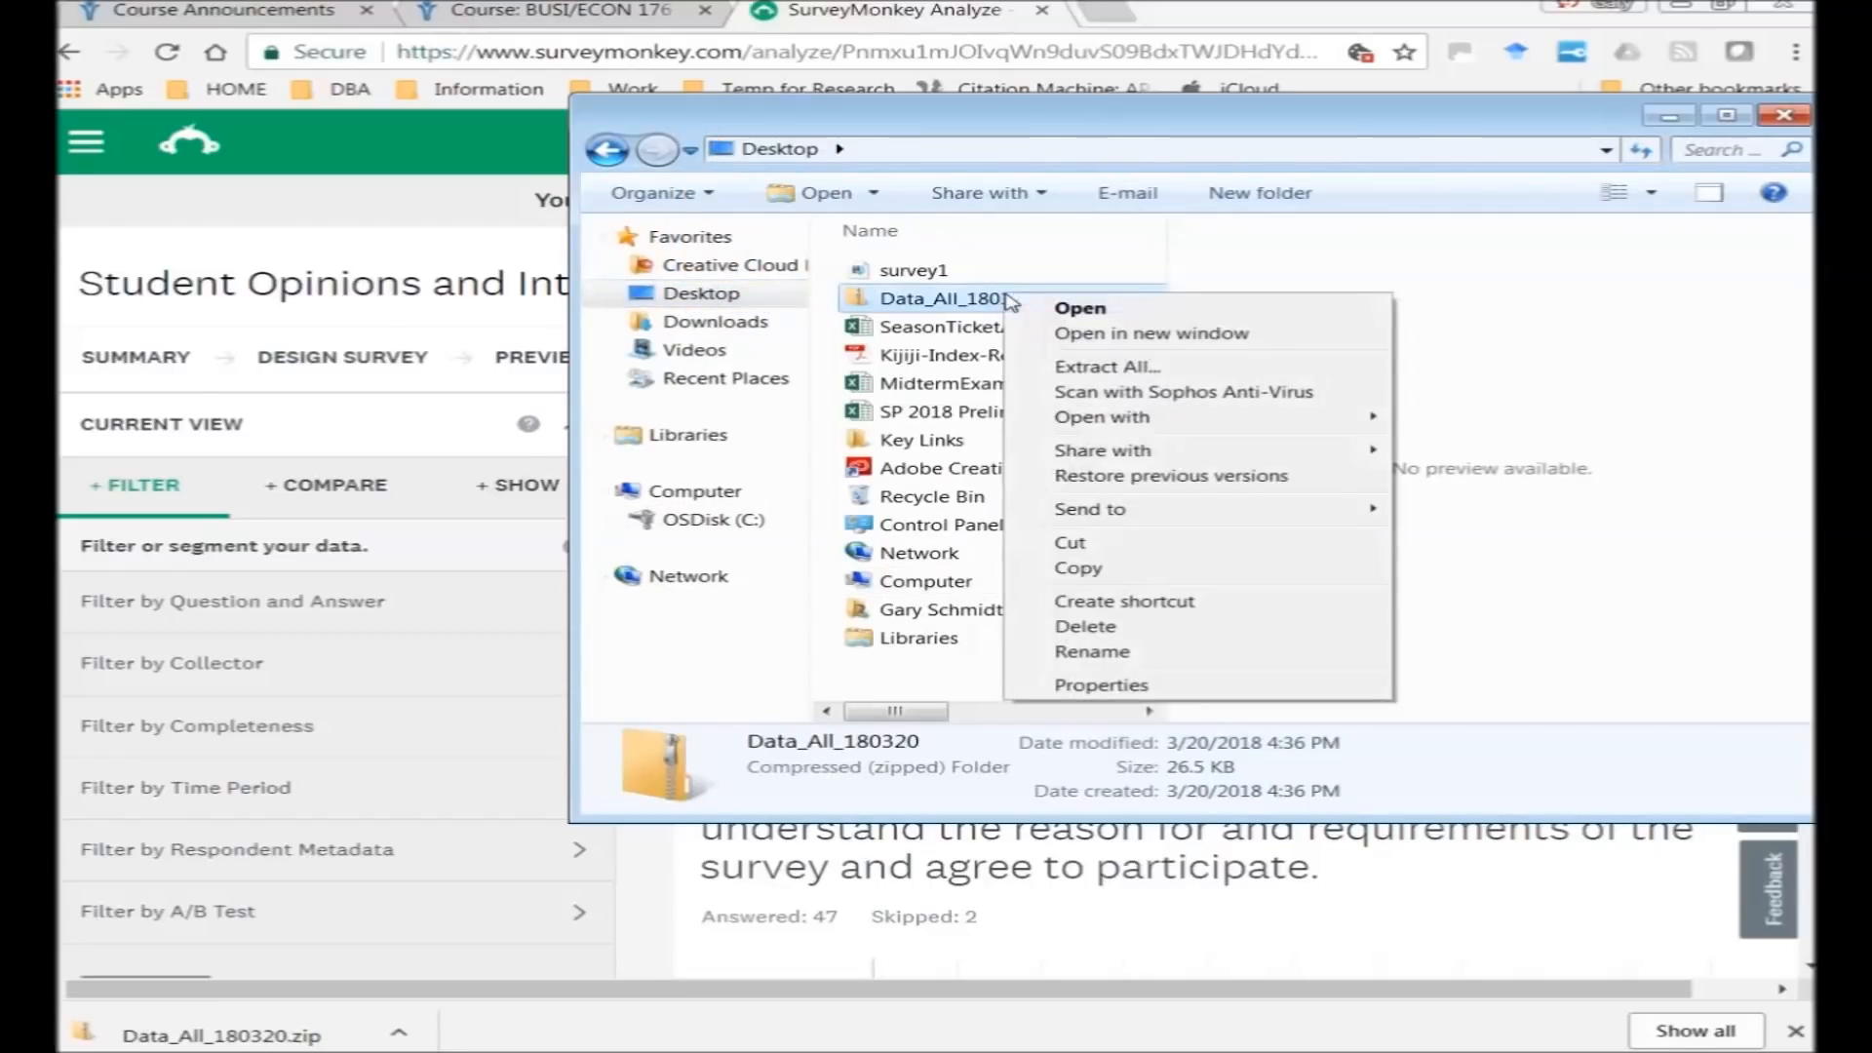
{"action": "left_click", "coordinate": [1180, 368]}
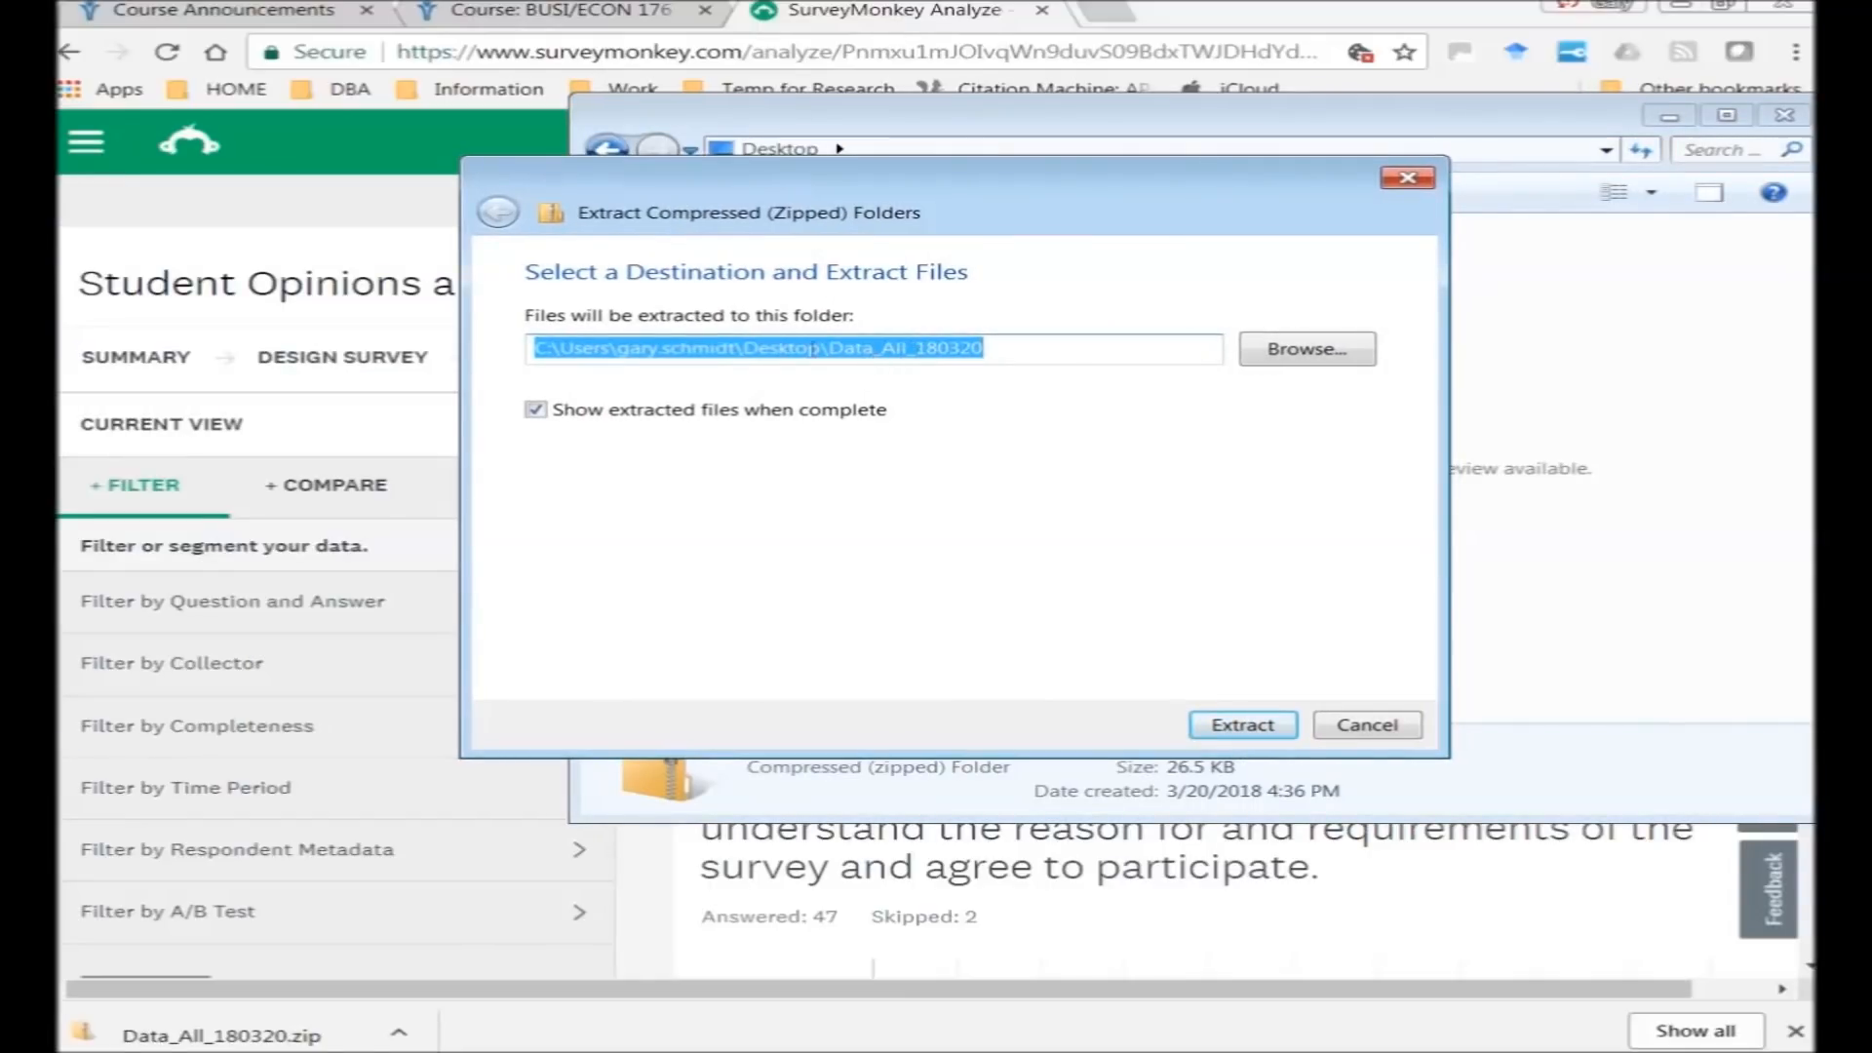
{"action": "left_click", "coordinate": [993, 346]}
{"action": "left_click_drag", "start_coordinate": [999, 346], "coordinate": [828, 348]}
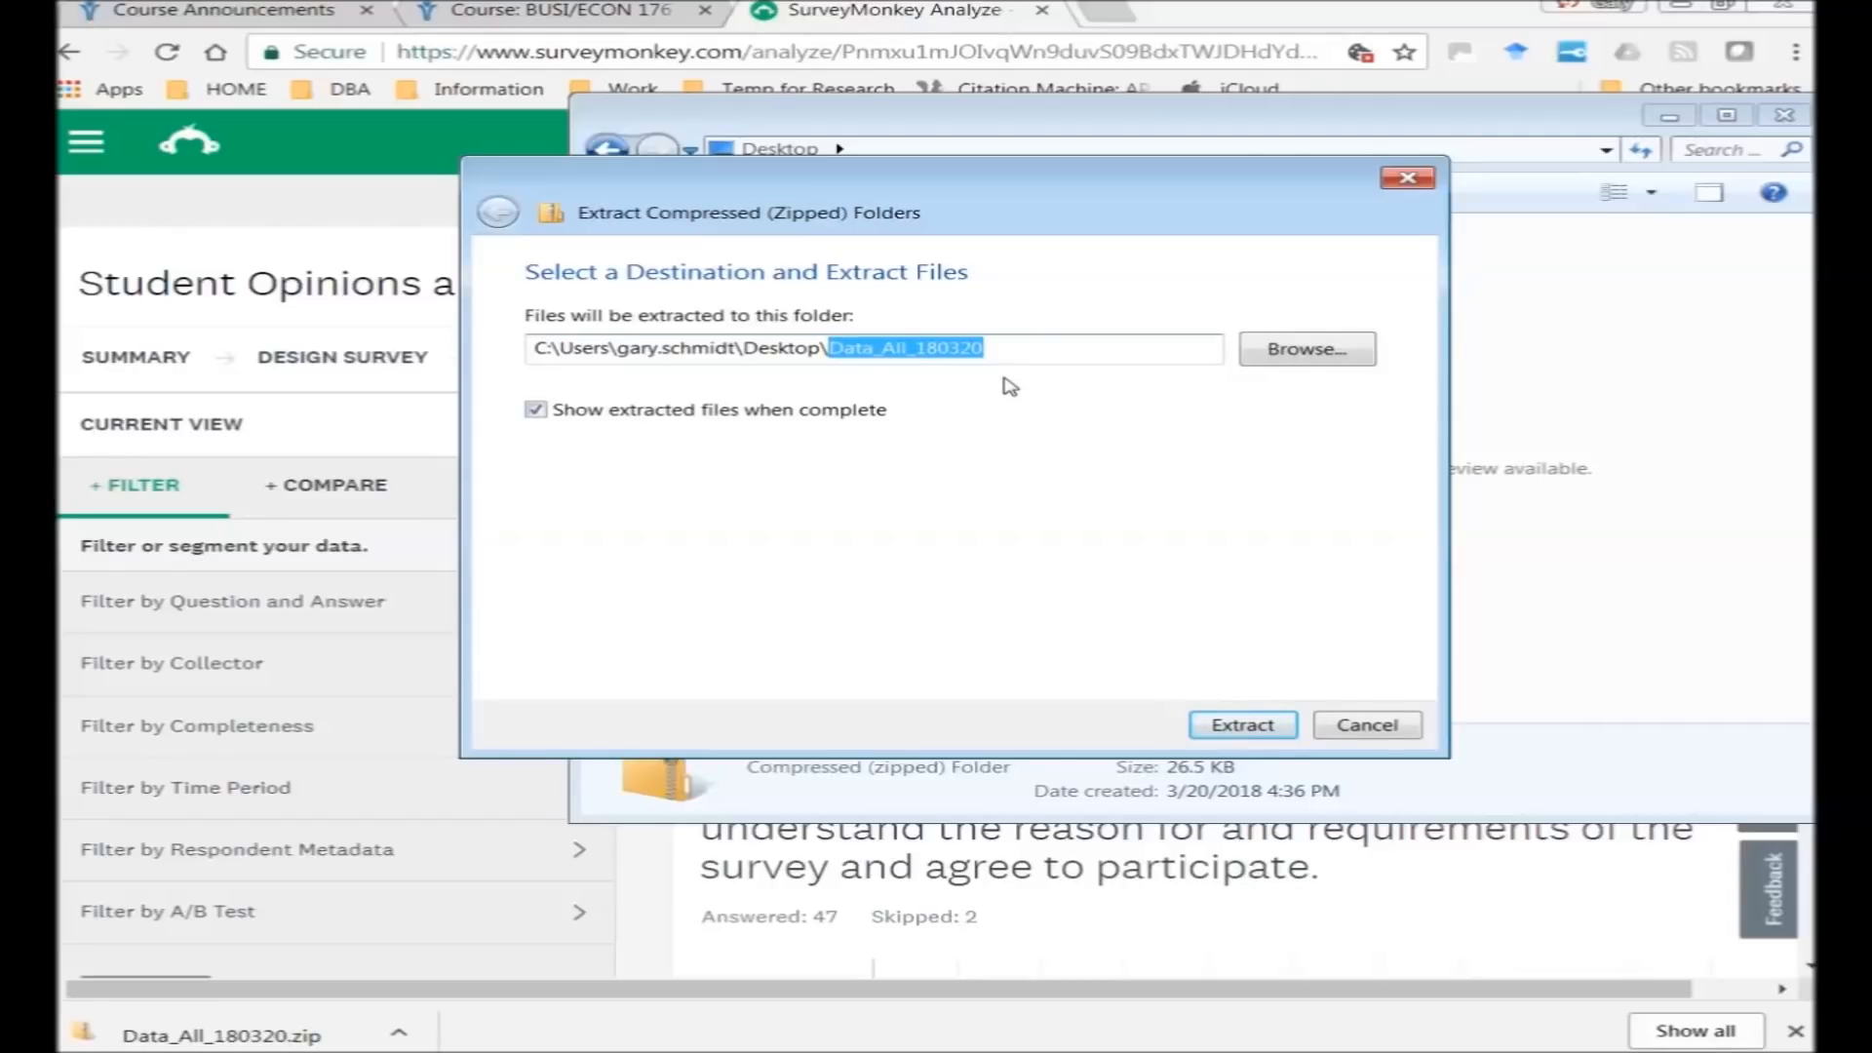
{"action": "type", "text": "online d"}
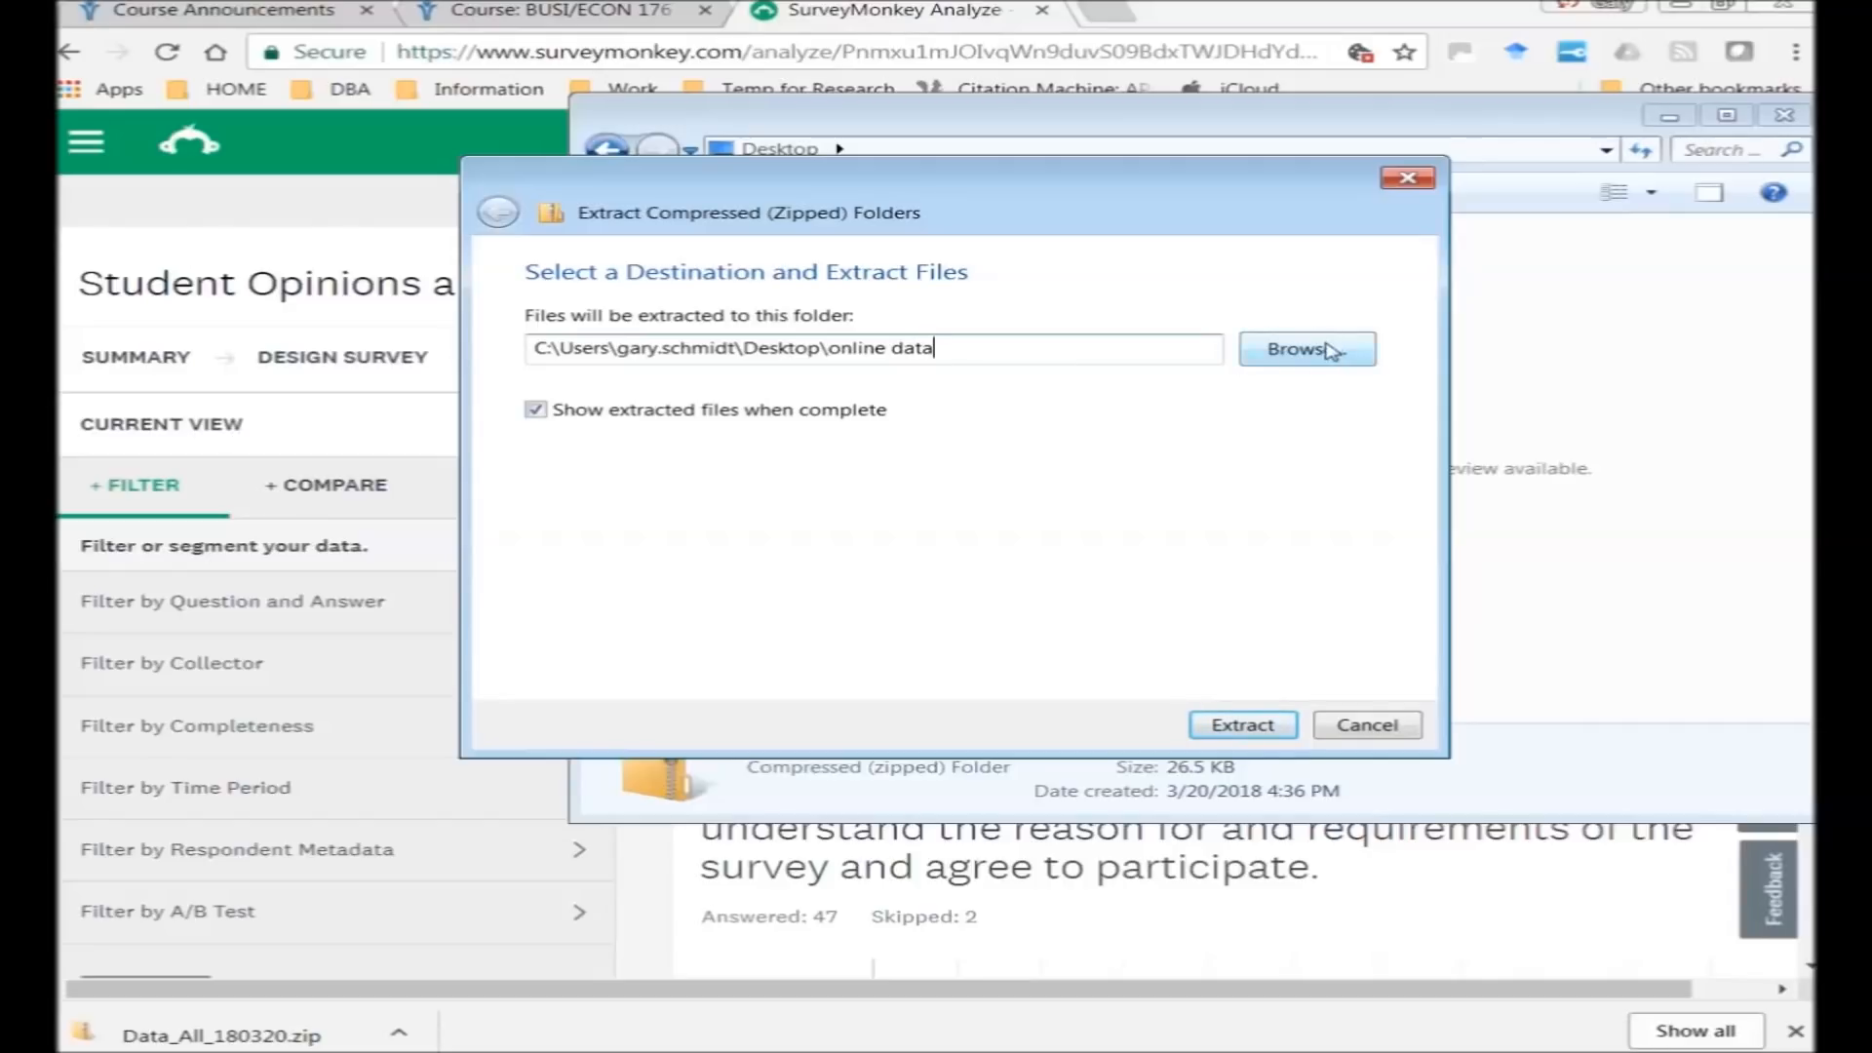
{"action": "left_click", "coordinate": [1253, 727]}
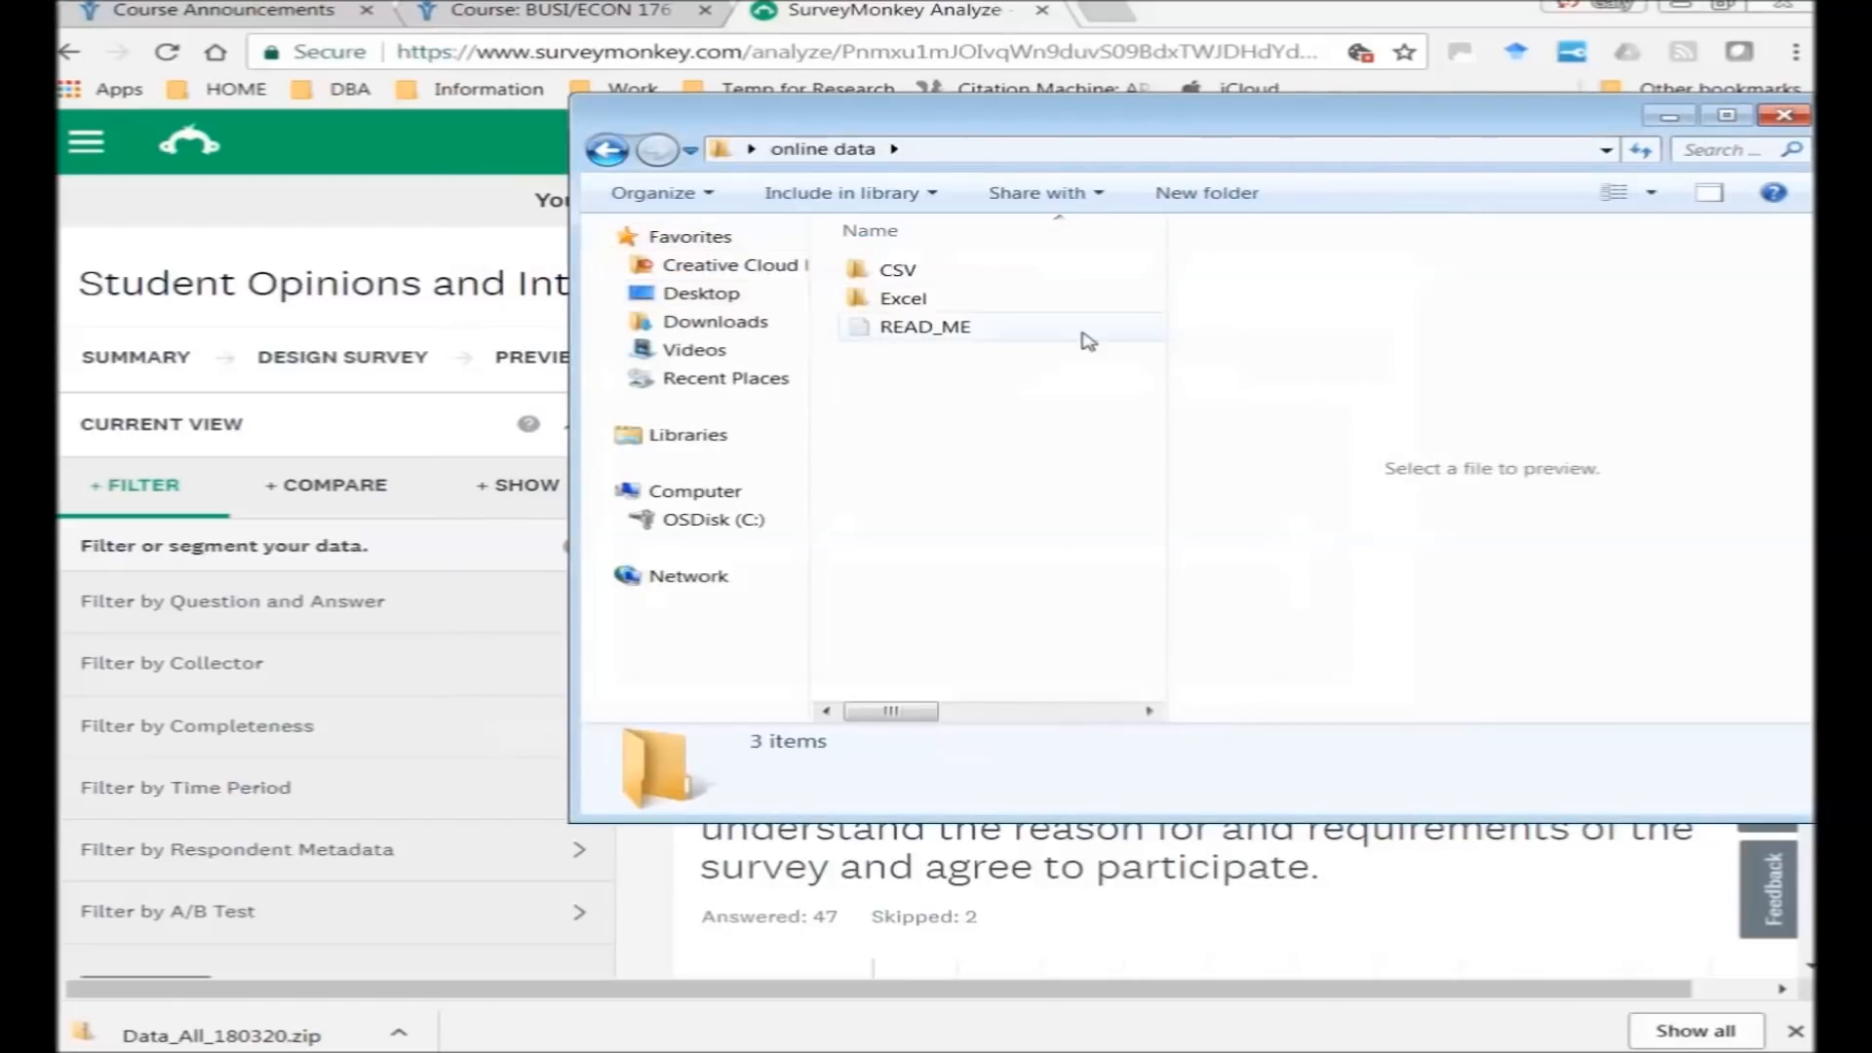
Open the Student Opinions and Intentions workbook from the extracted Excel folder, maximize its window and enable editing
{"action": "double_click", "coordinate": [955, 300]}
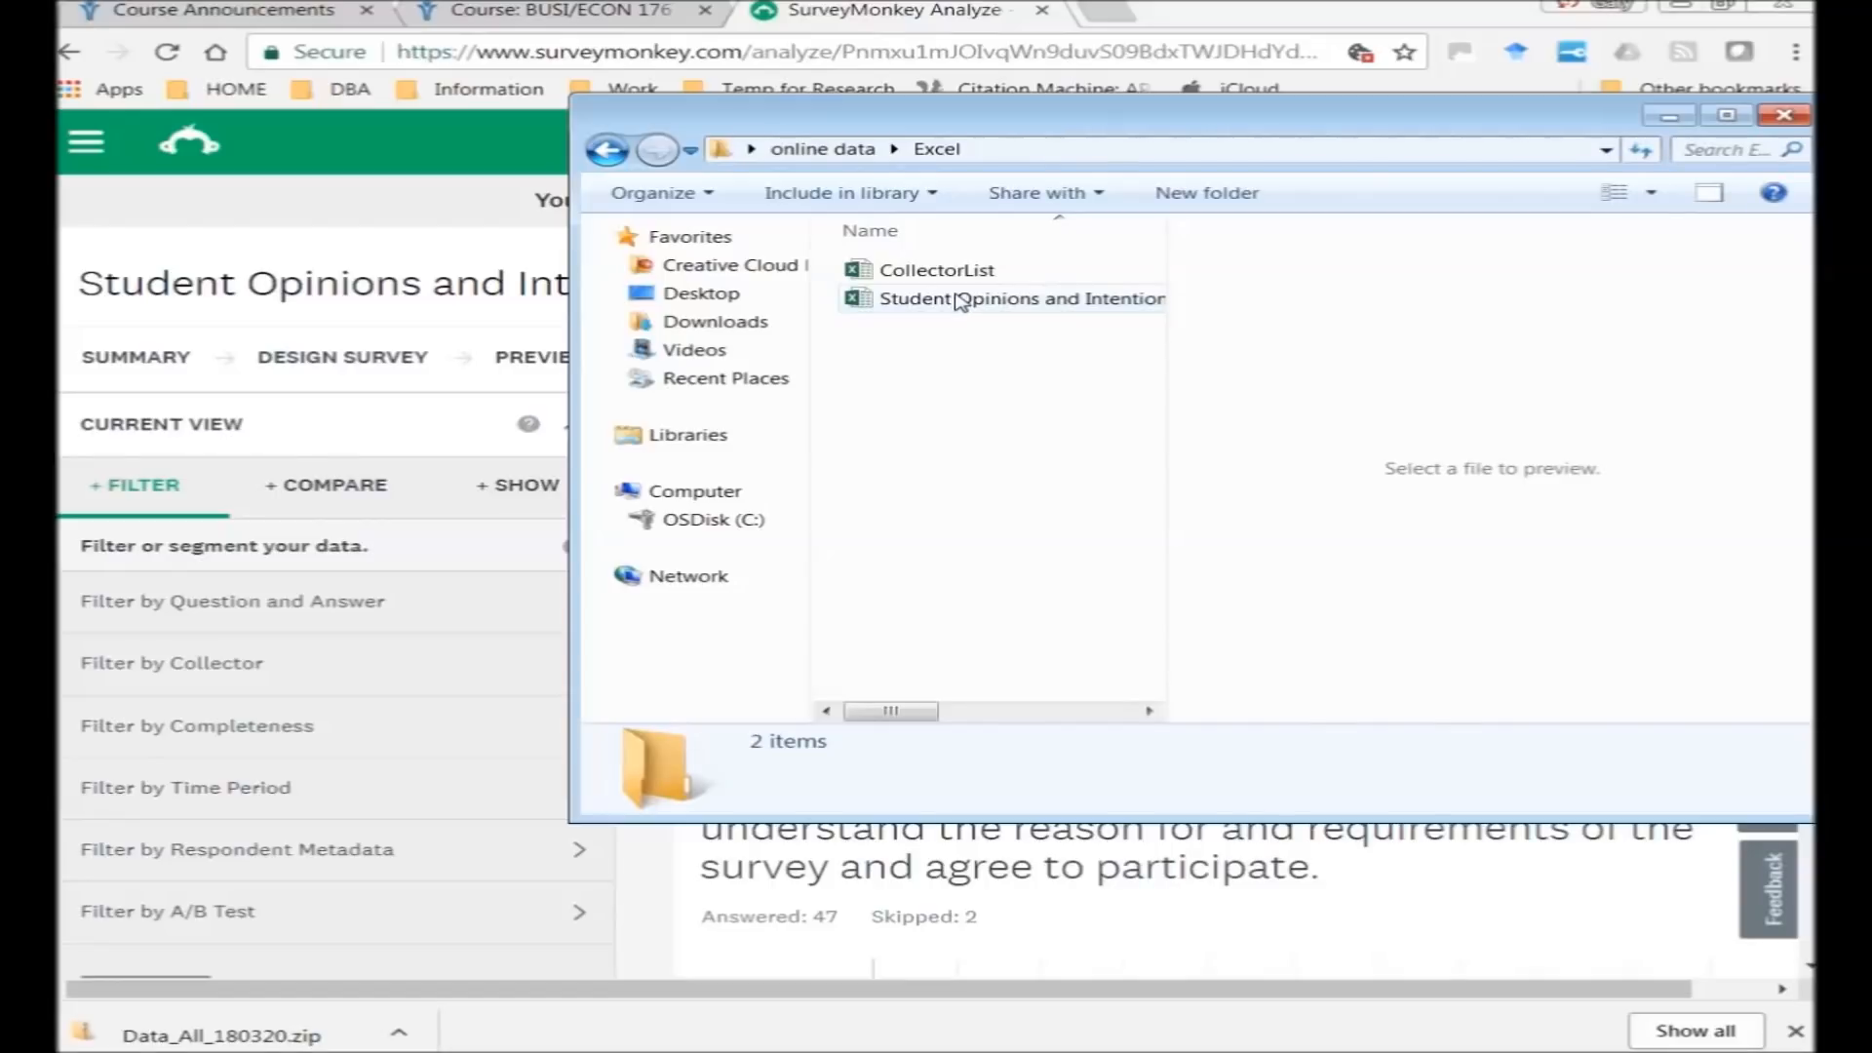
{"action": "left_click", "coordinate": [938, 301]}
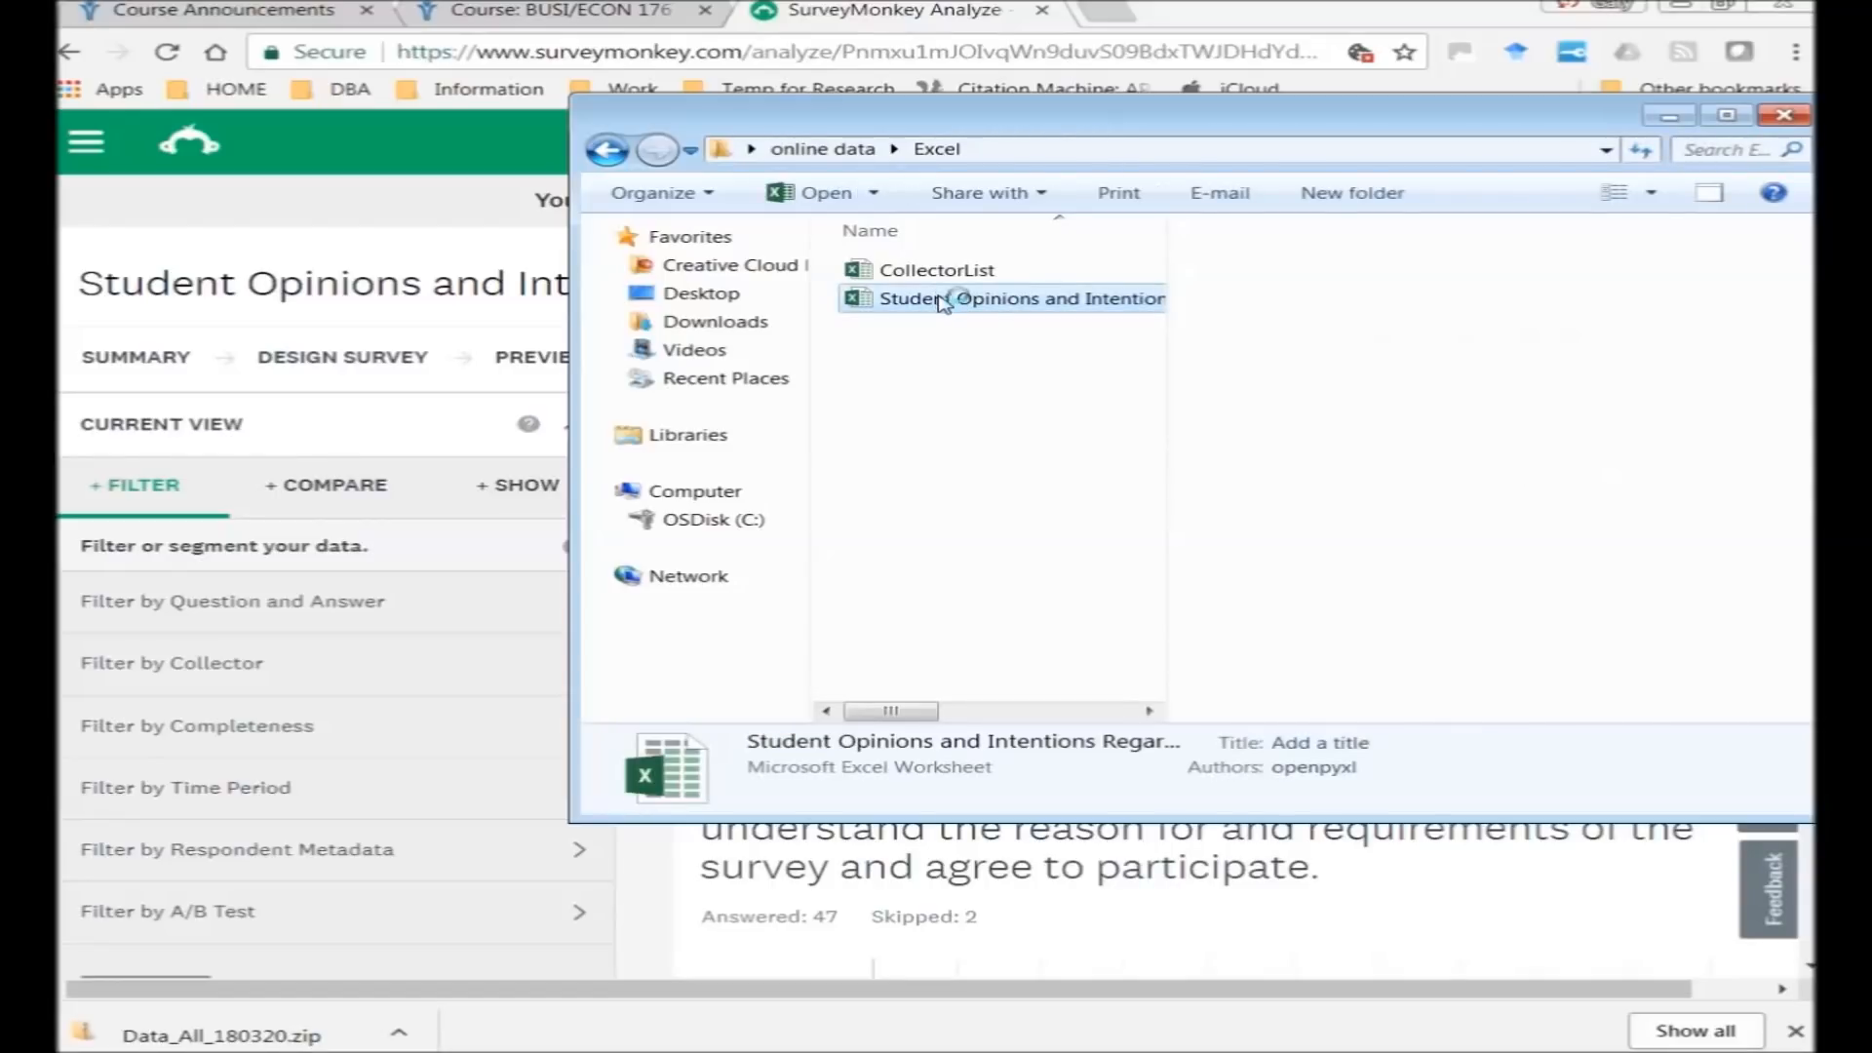
{"action": "right_click", "coordinate": [942, 302]}
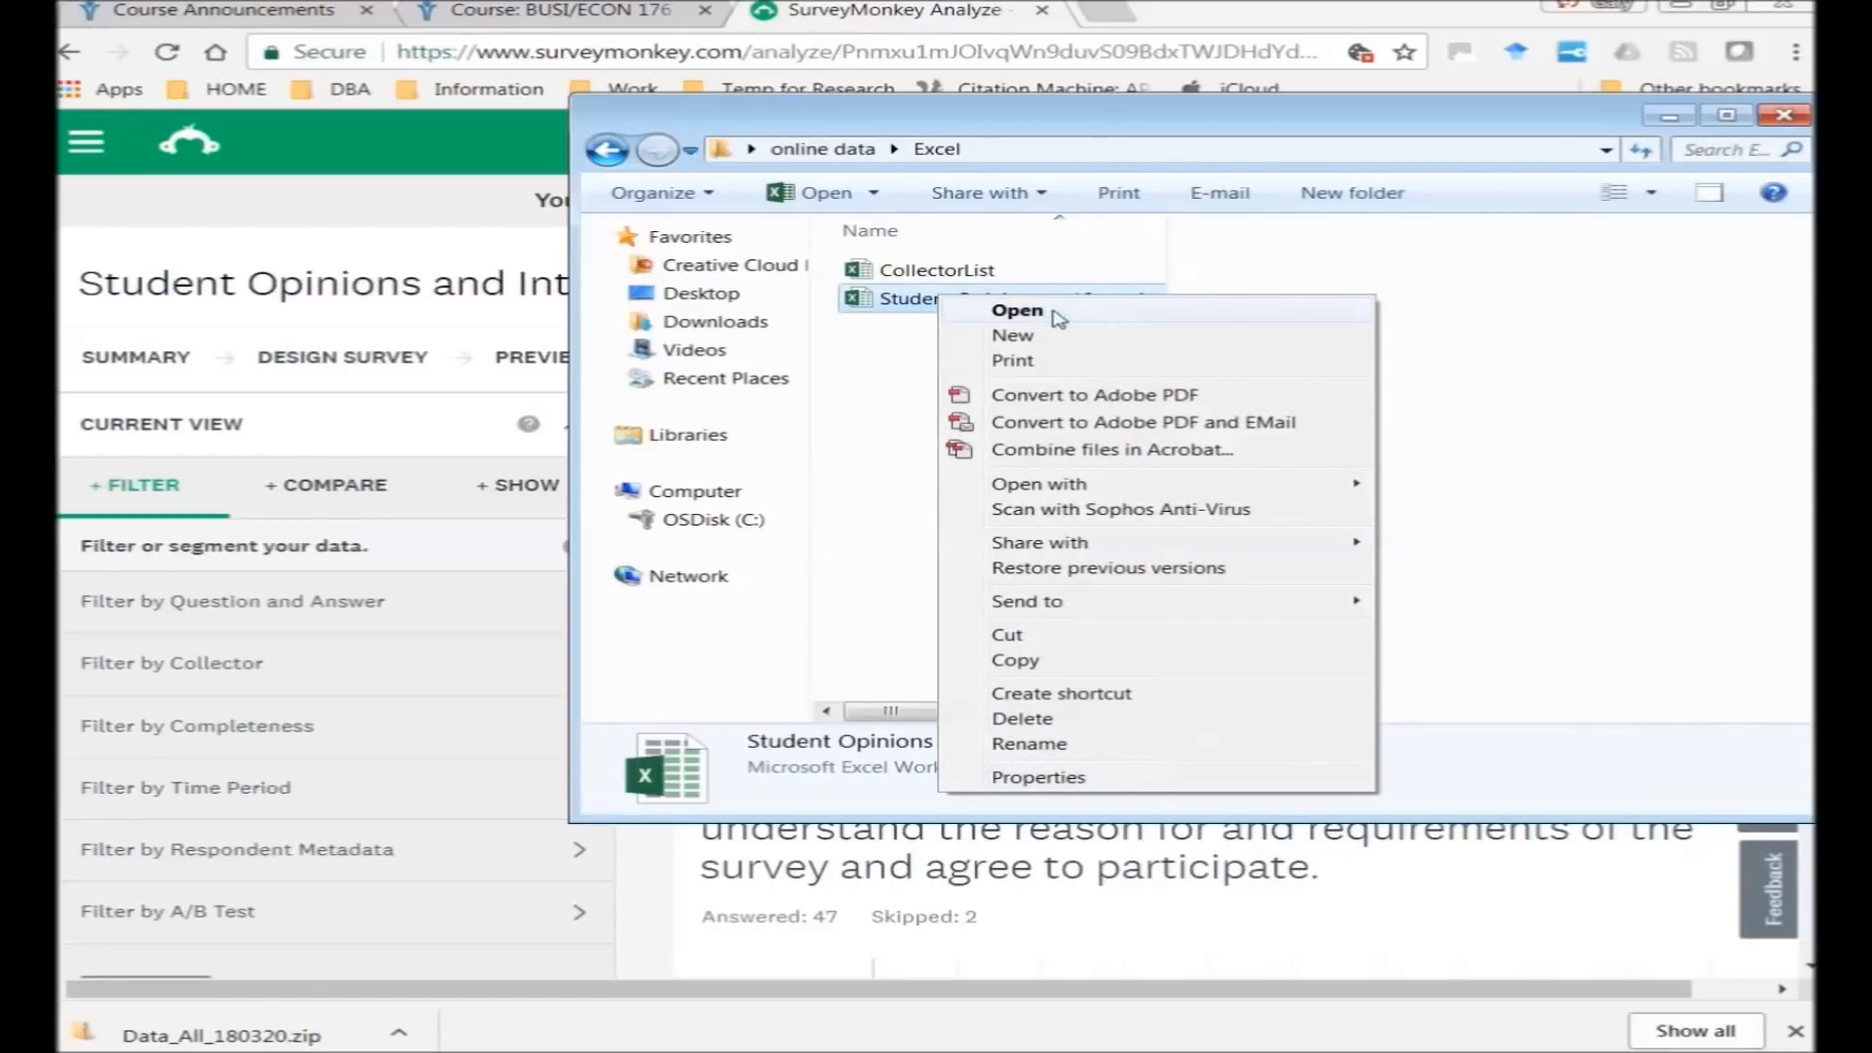
{"action": "left_click", "coordinate": [1017, 310]}
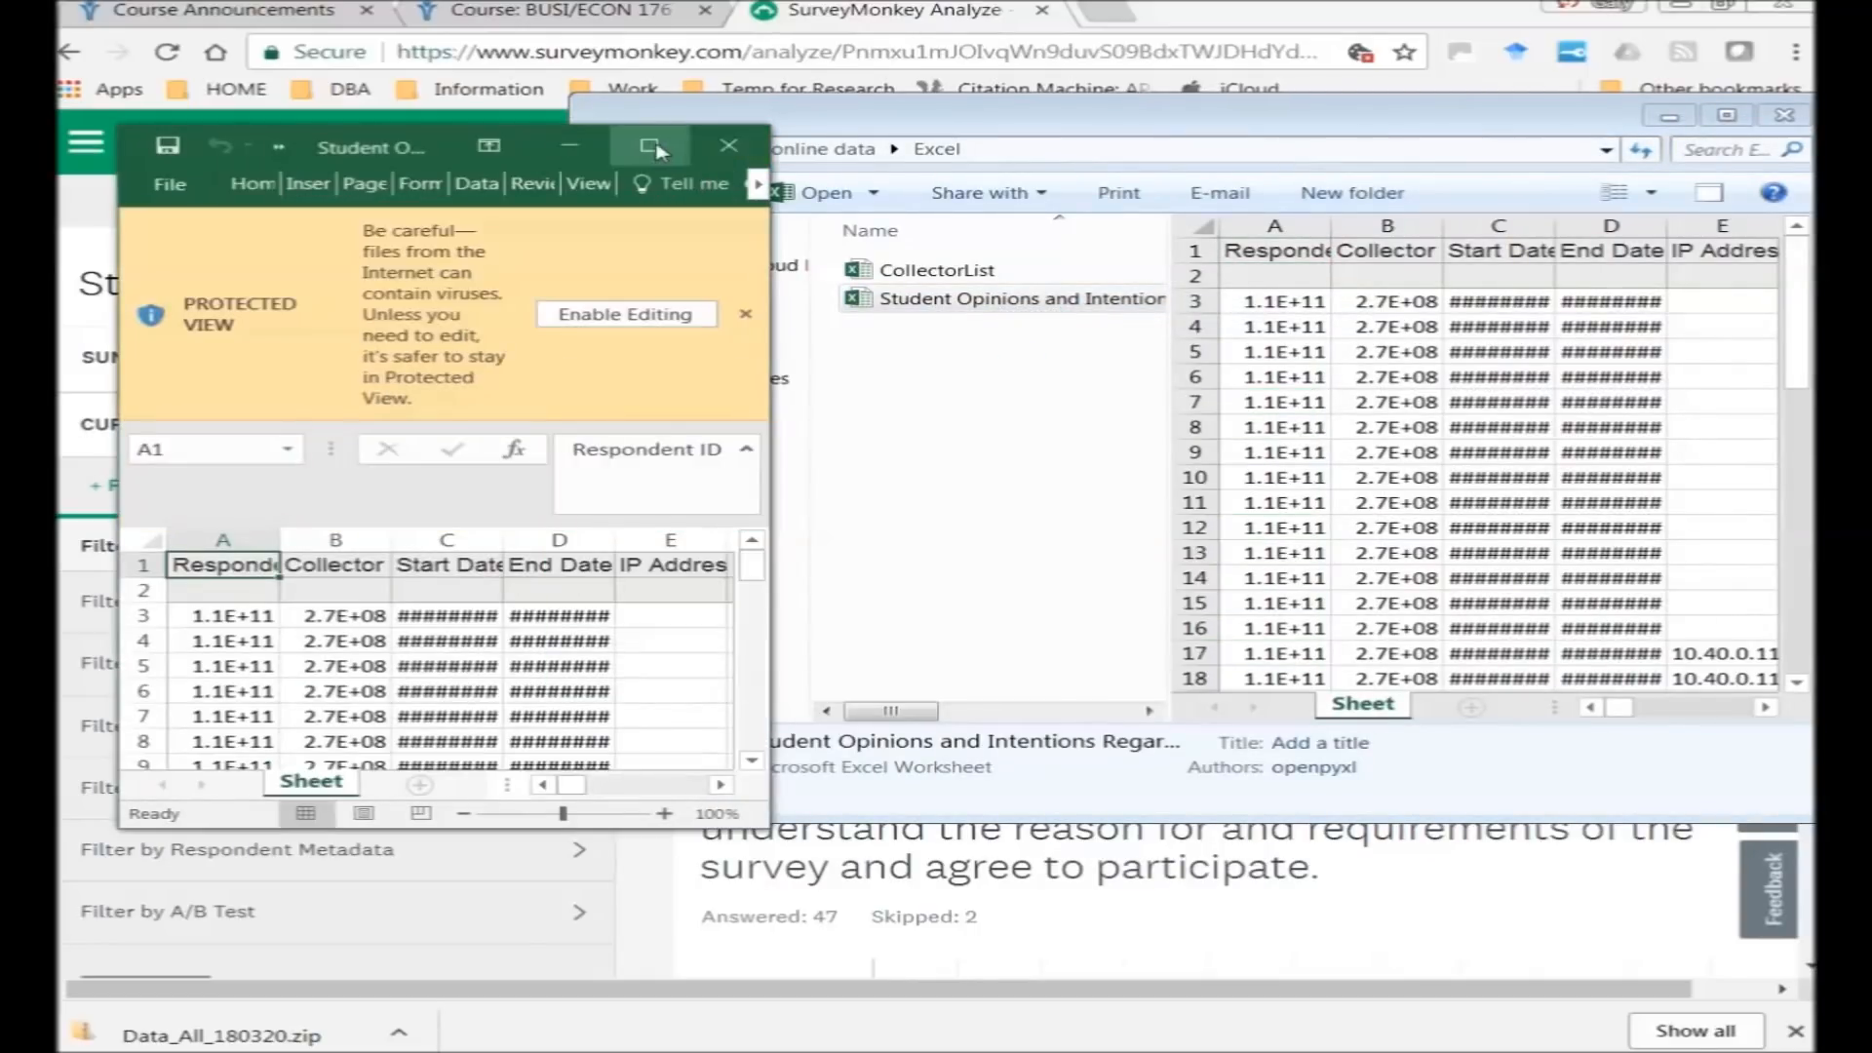
{"action": "left_click", "coordinate": [648, 146]}
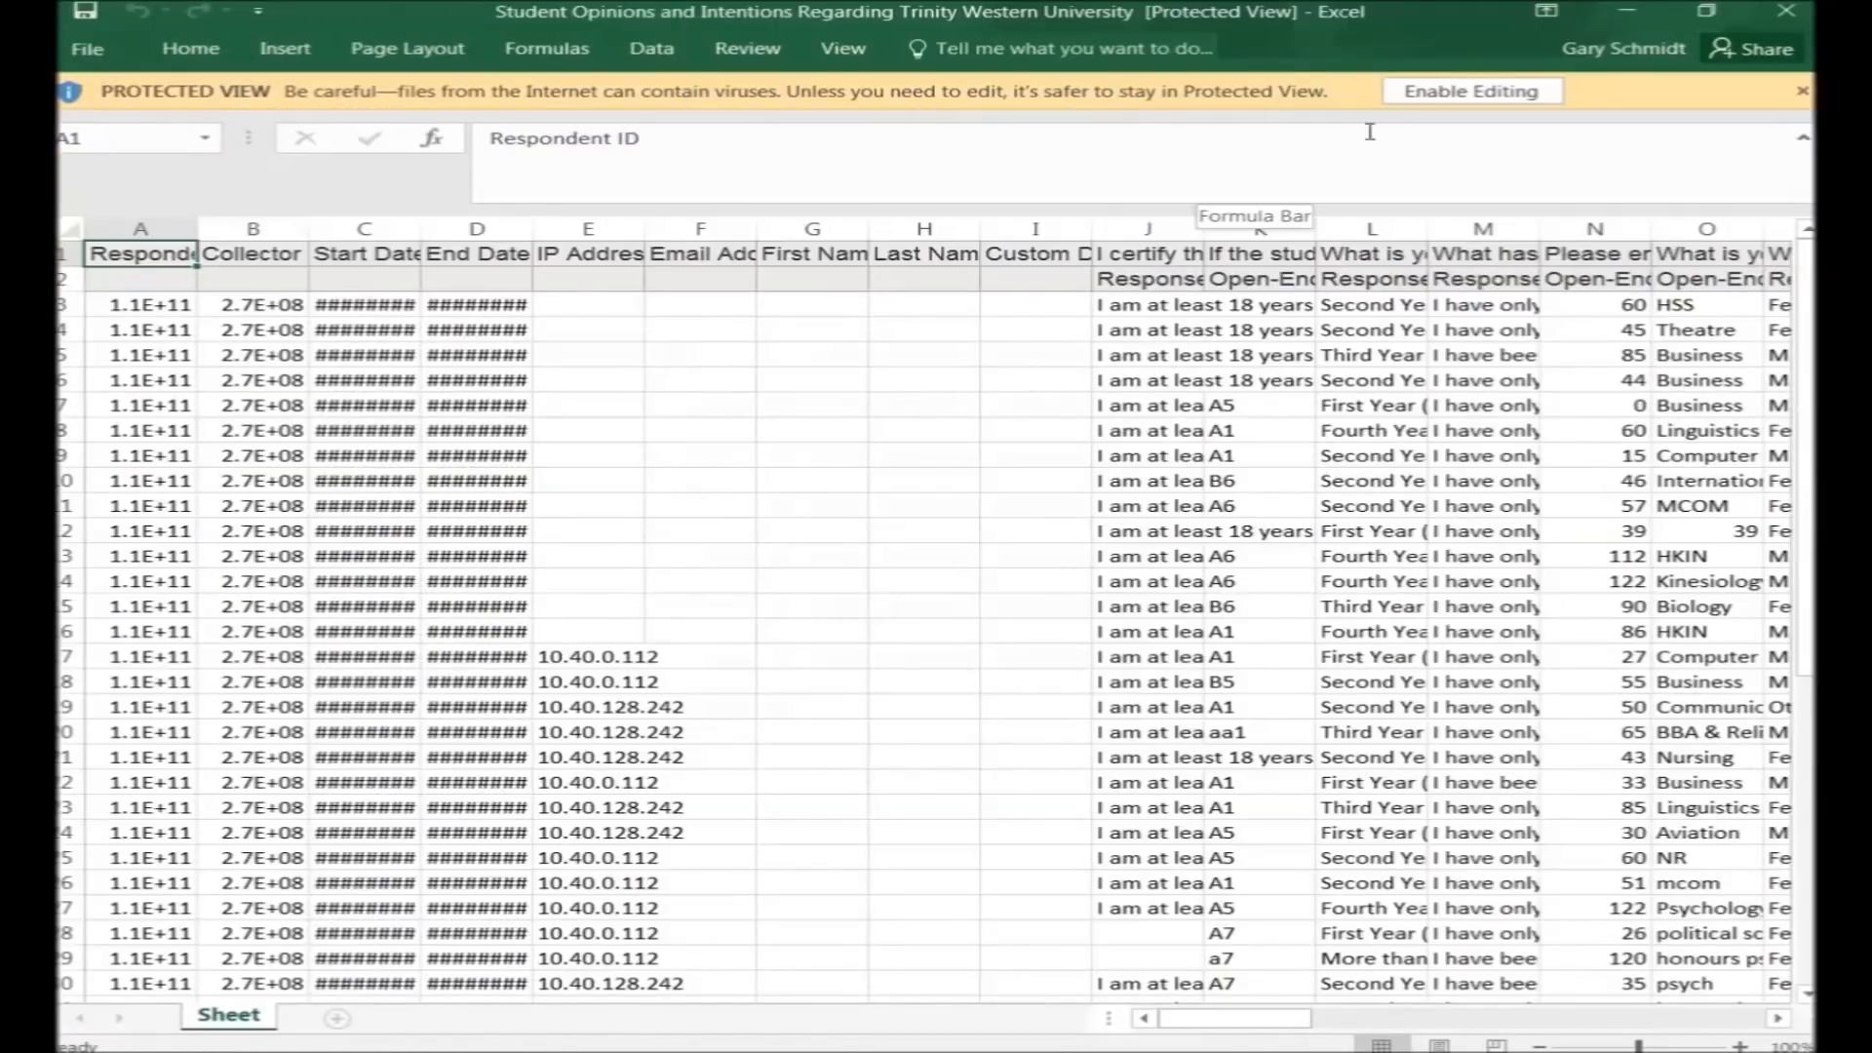
{"action": "left_click", "coordinate": [1433, 94]}
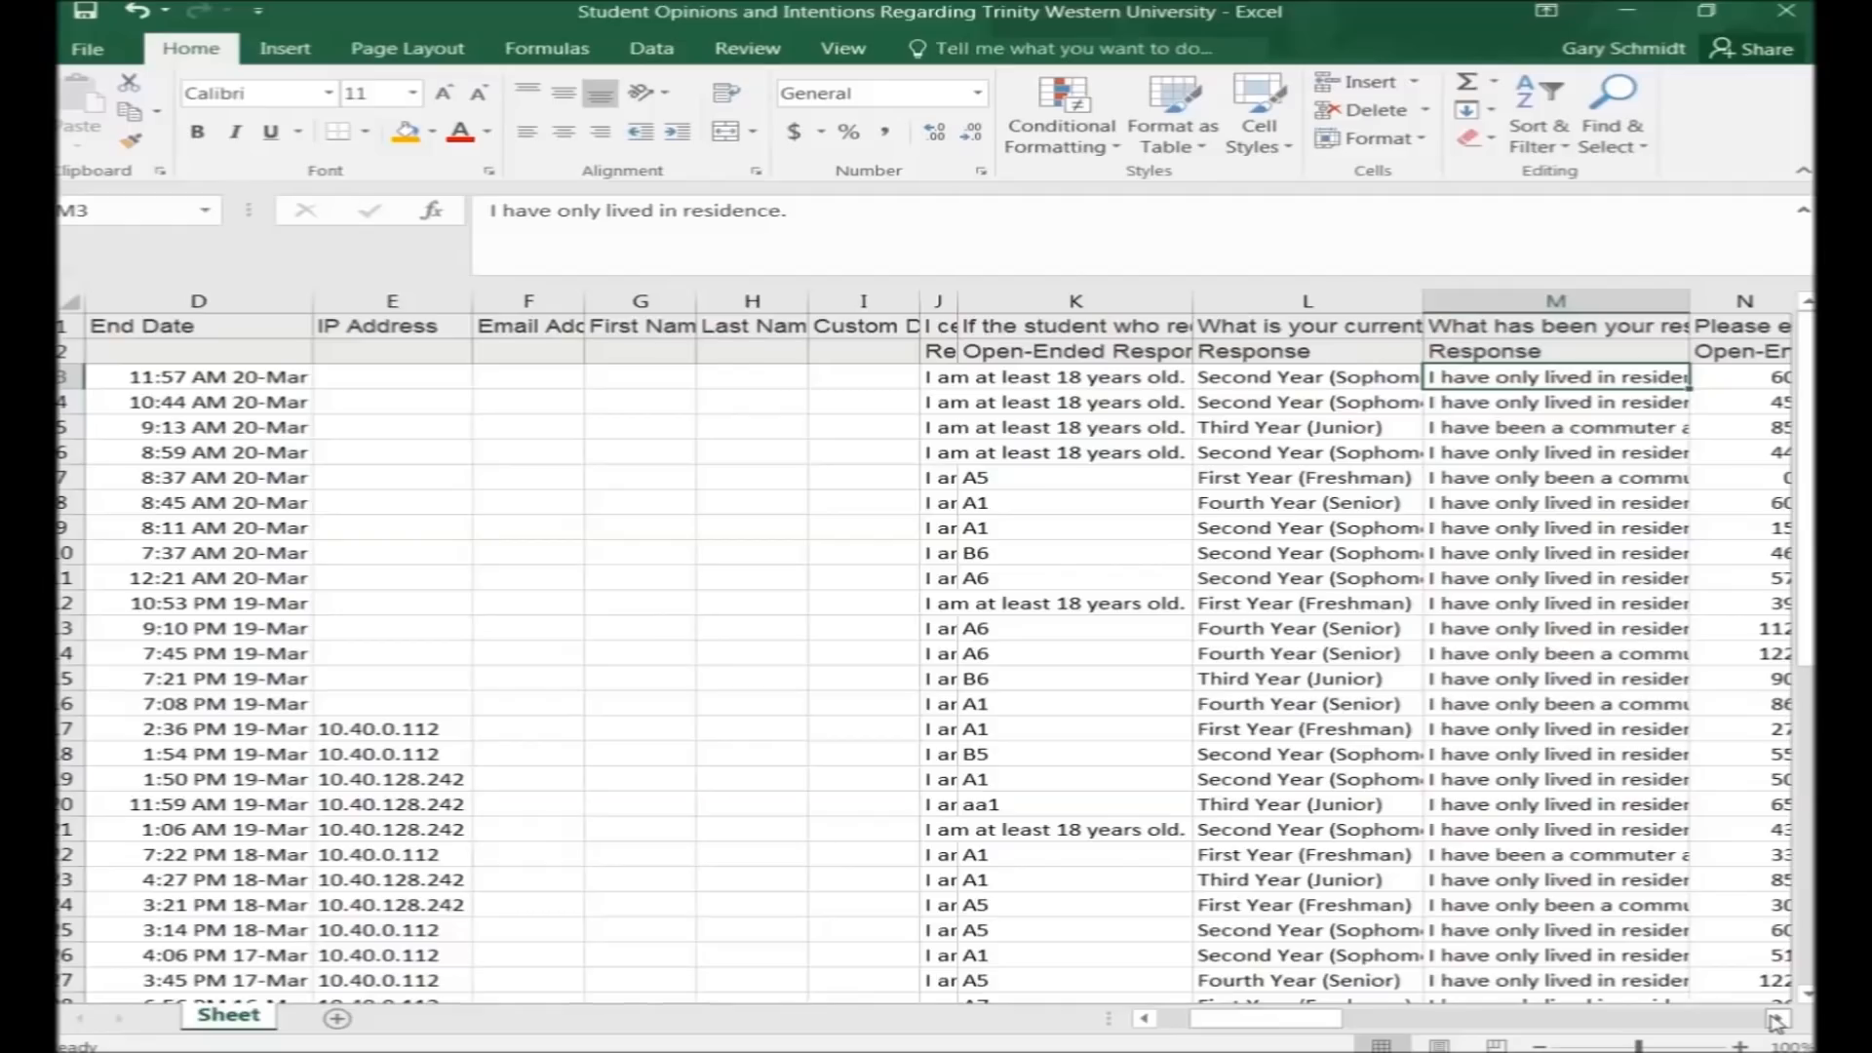
Look through the survey question columns and their responses across the worksheet
{"action": "scroll", "coordinate": [1774, 1018], "scroll_direction": "right", "scroll_amount": 10}
{"action": "scroll", "coordinate": [1774, 1019], "scroll_direction": "right", "scroll_amount": 2}
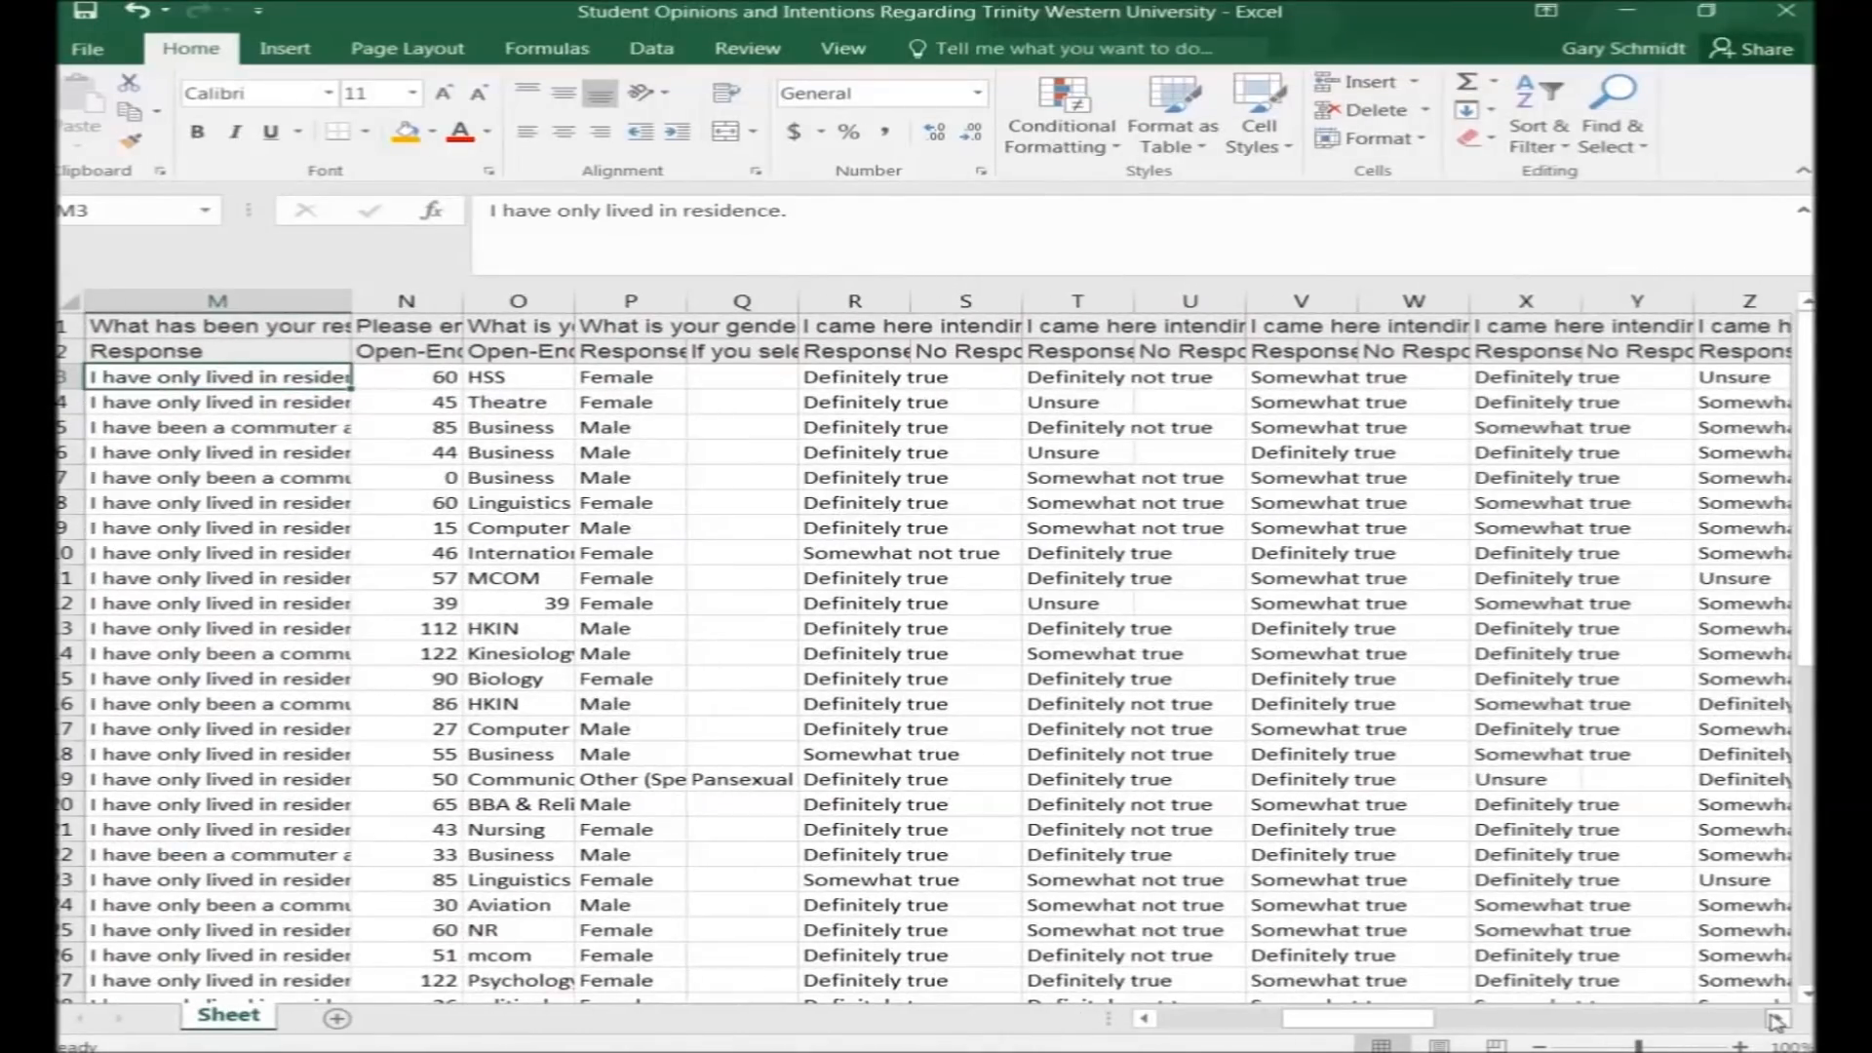
{"action": "scroll", "coordinate": [1774, 1019], "scroll_direction": "right", "scroll_amount": 10}
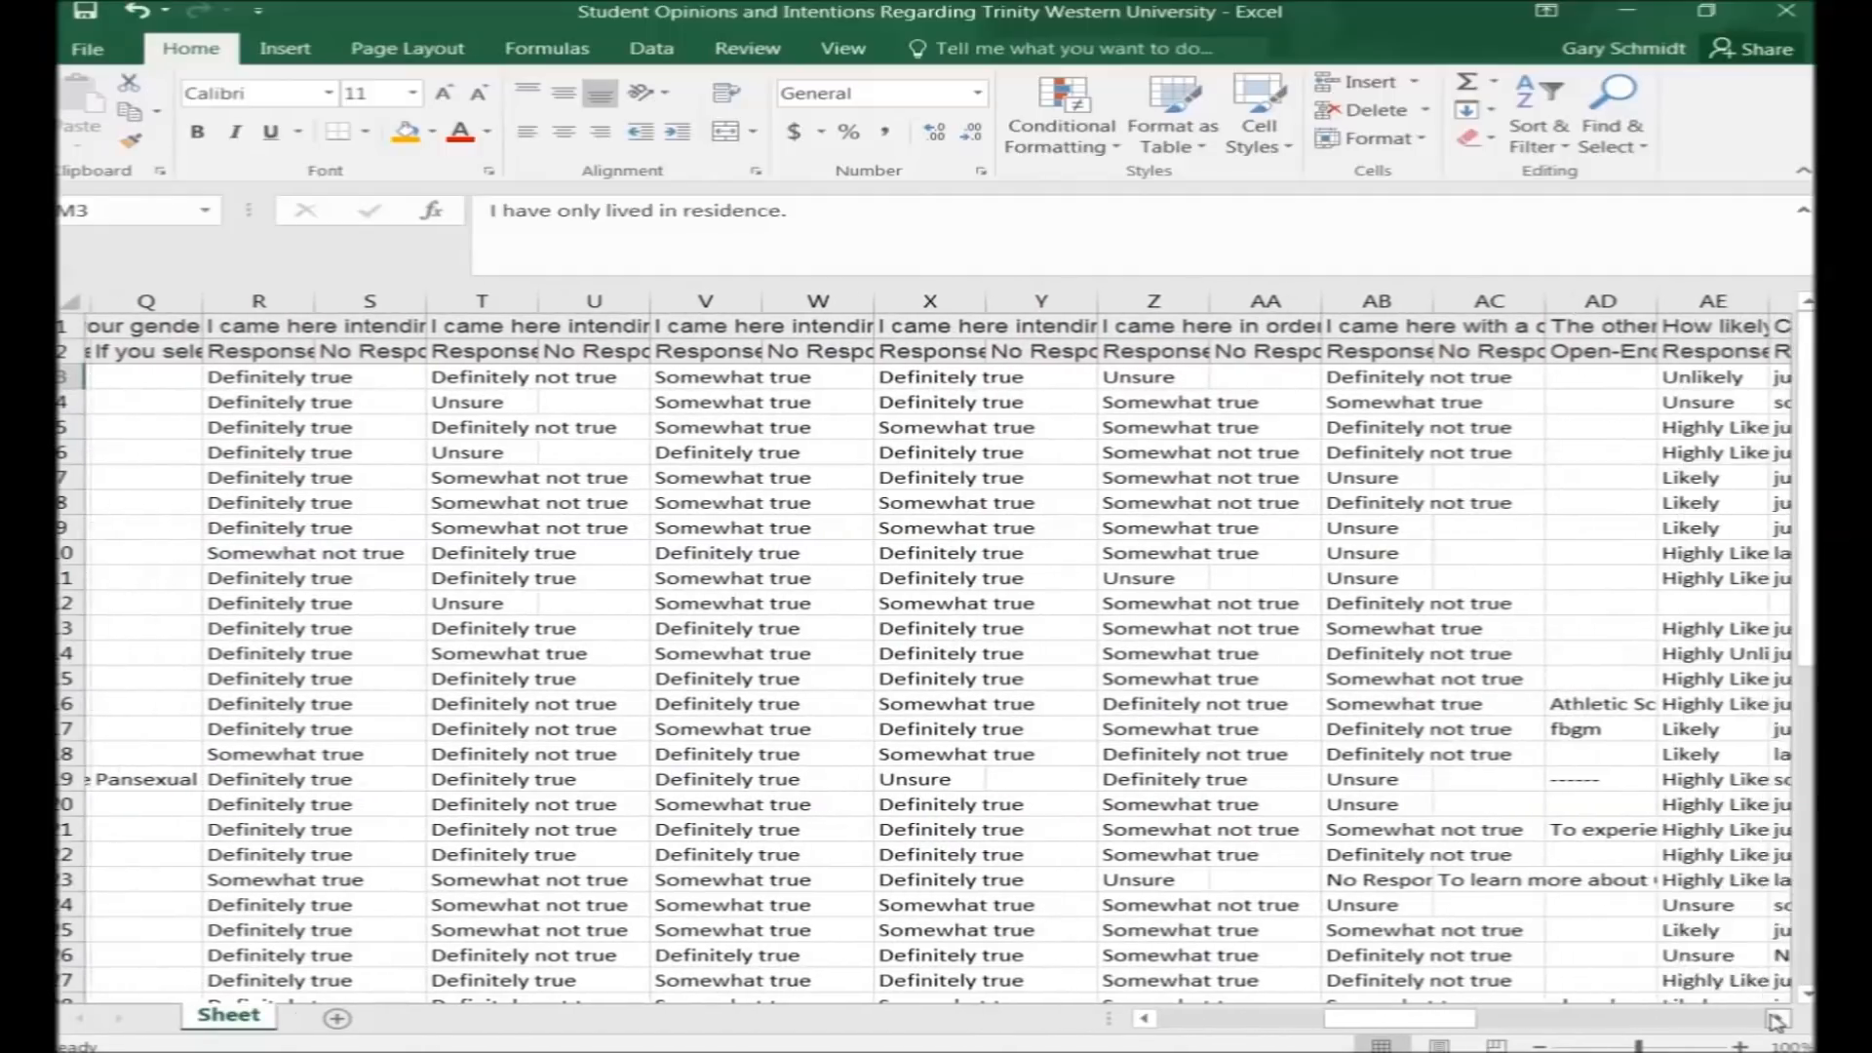
{"action": "scroll", "coordinate": [1775, 1019], "scroll_direction": "right", "scroll_amount": 8}
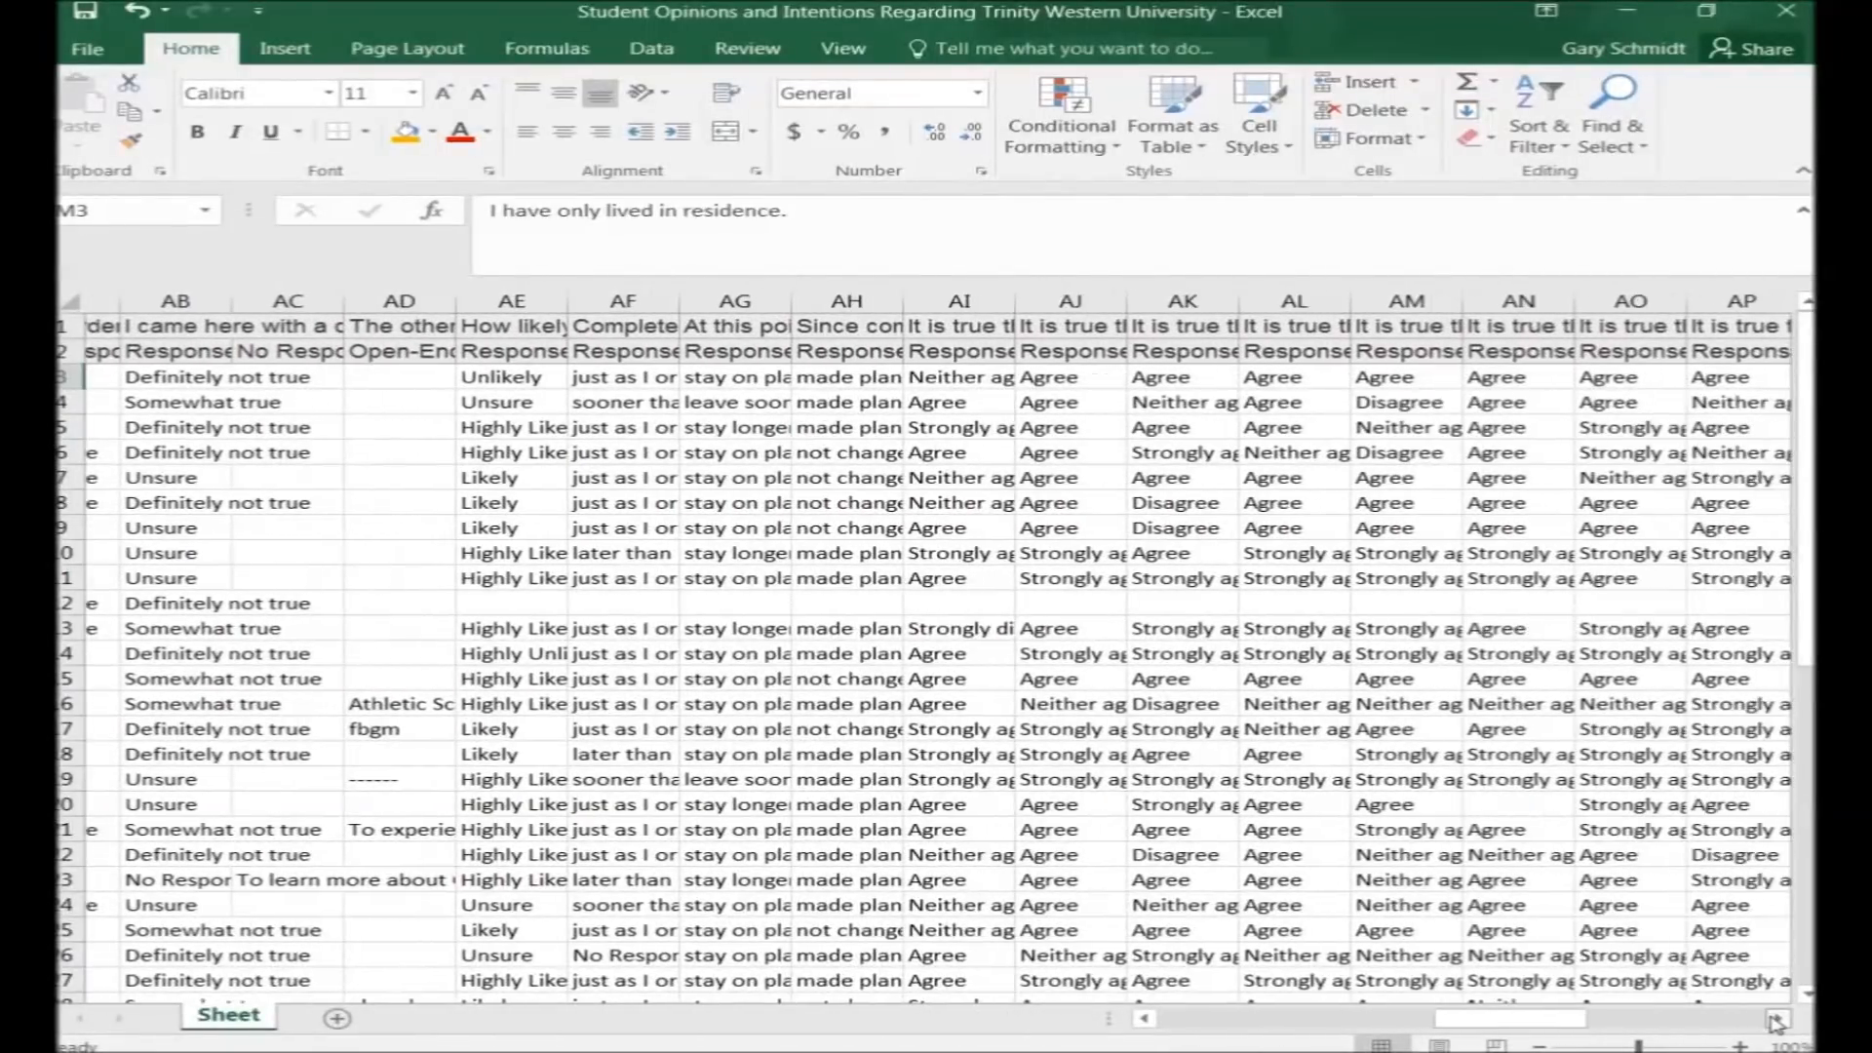
{"action": "scroll", "coordinate": [1775, 1019], "scroll_direction": "right", "scroll_amount": 1}
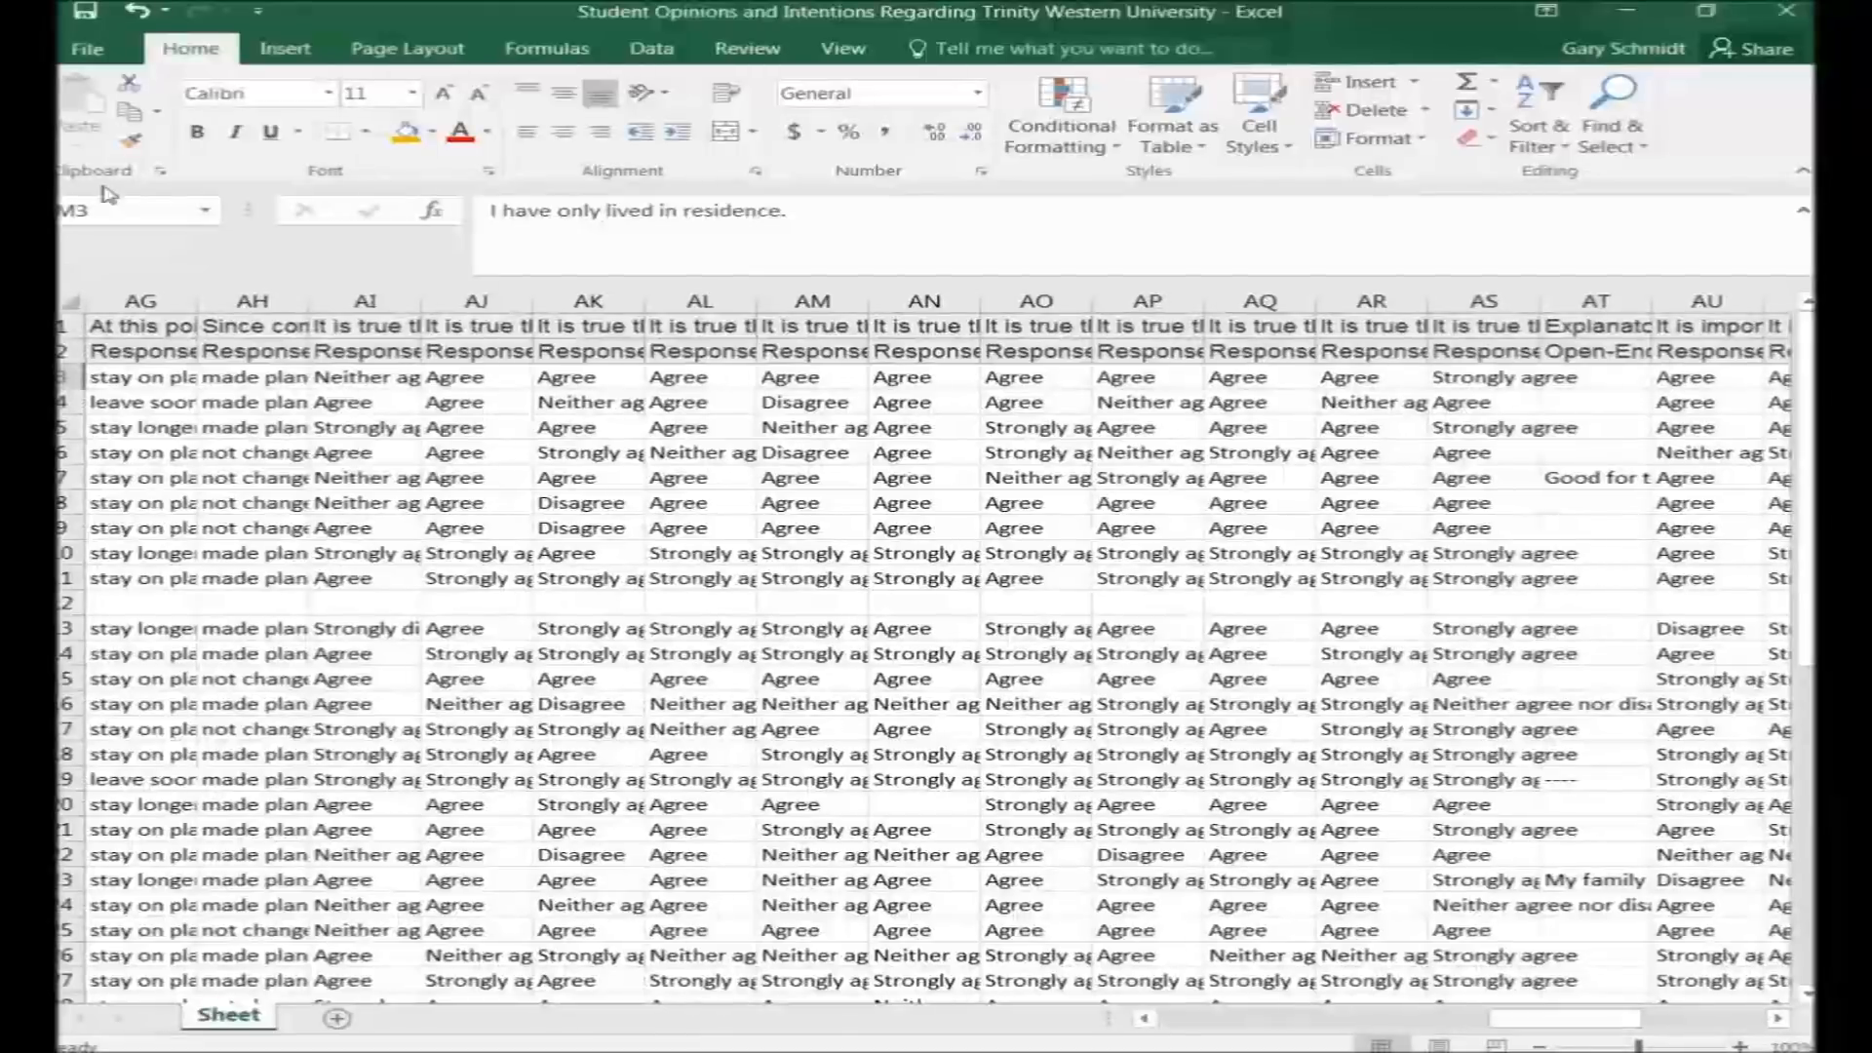
Save the workbook as Data March 20th, 2018 in the online survey folder under Research Project
{"action": "left_click", "coordinate": [81, 52]}
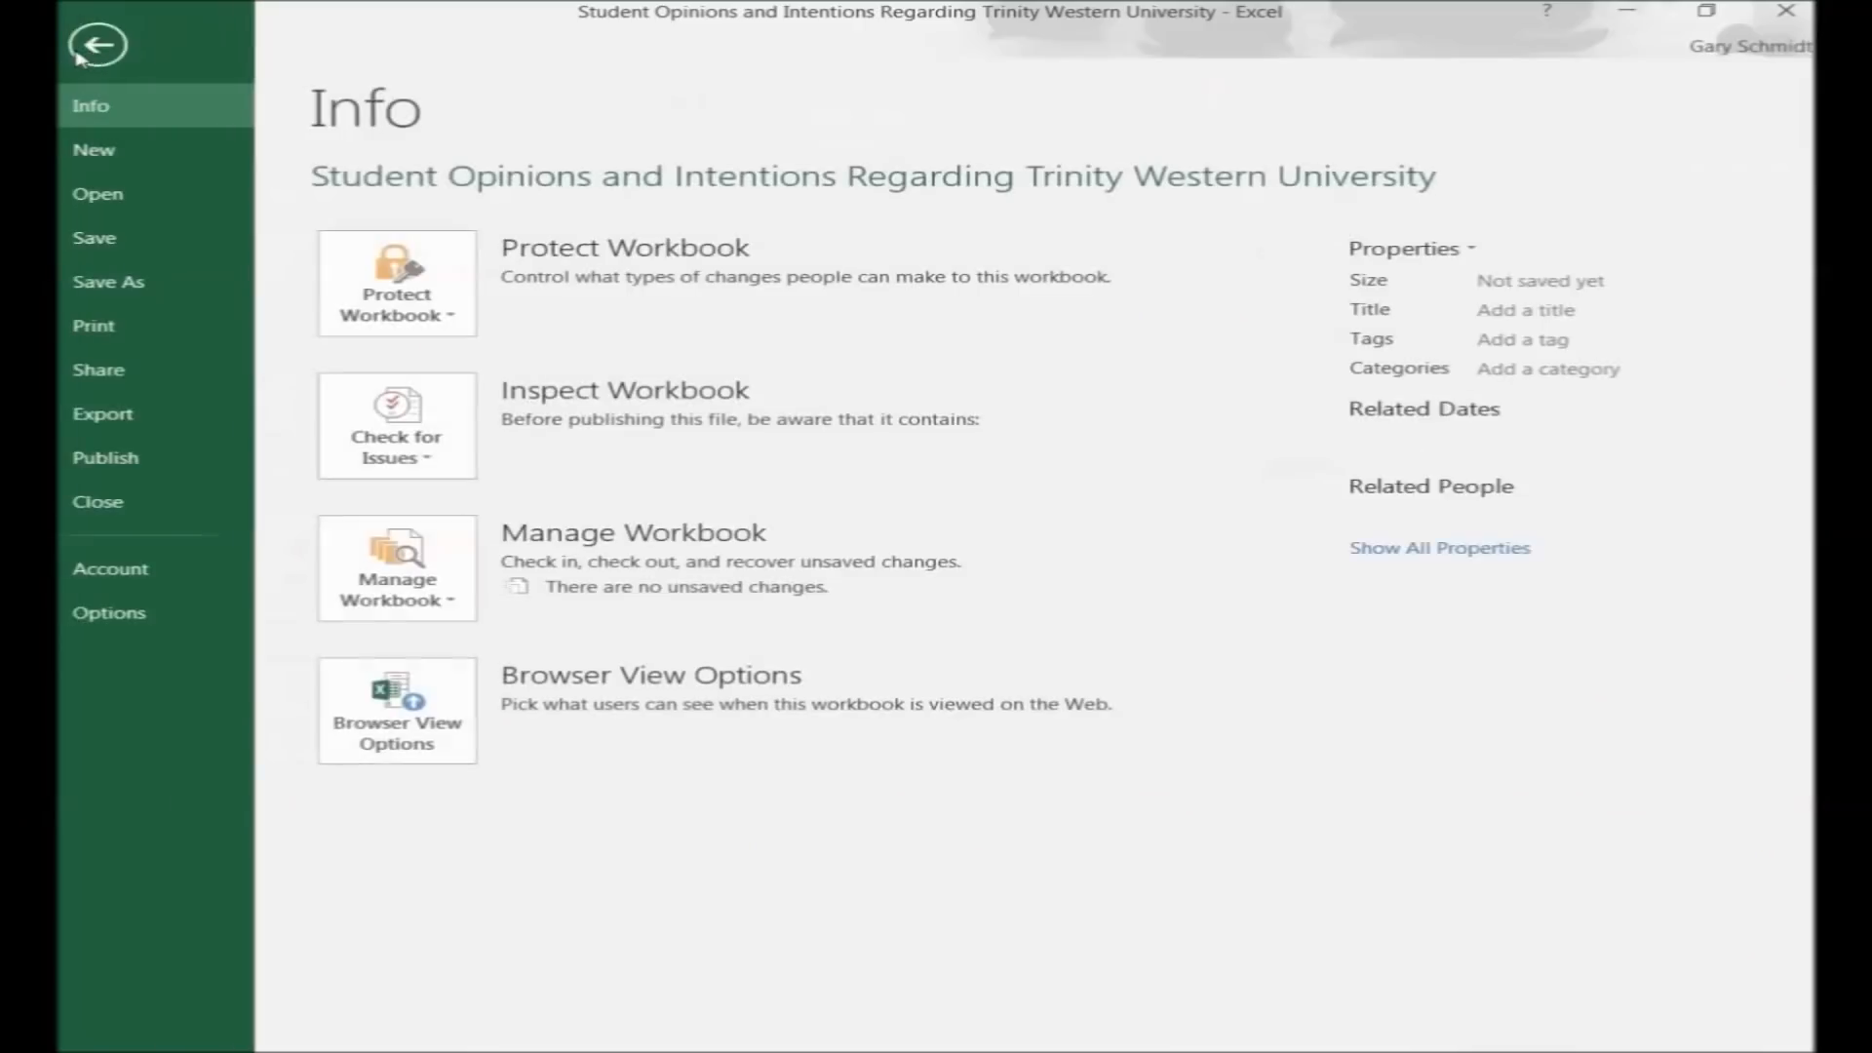
{"action": "left_click", "coordinate": [149, 285]}
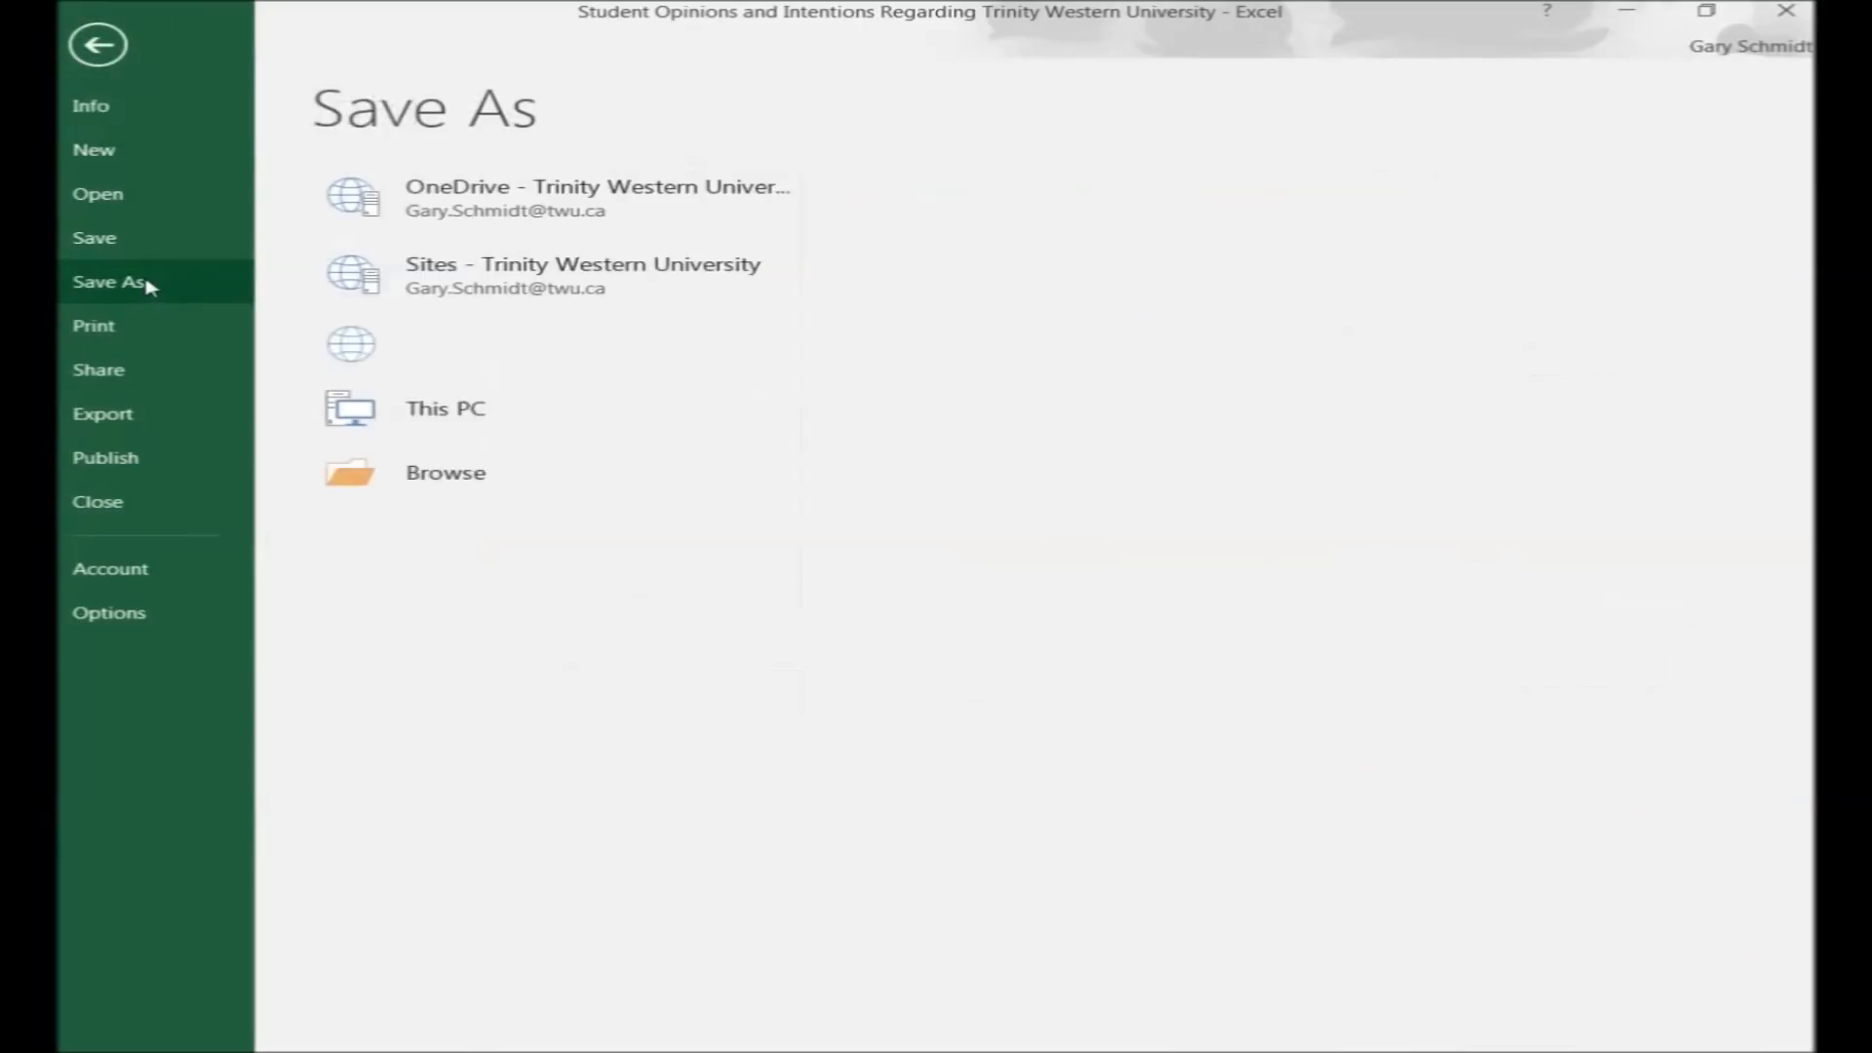
{"action": "left_click", "coordinate": [1111, 675]}
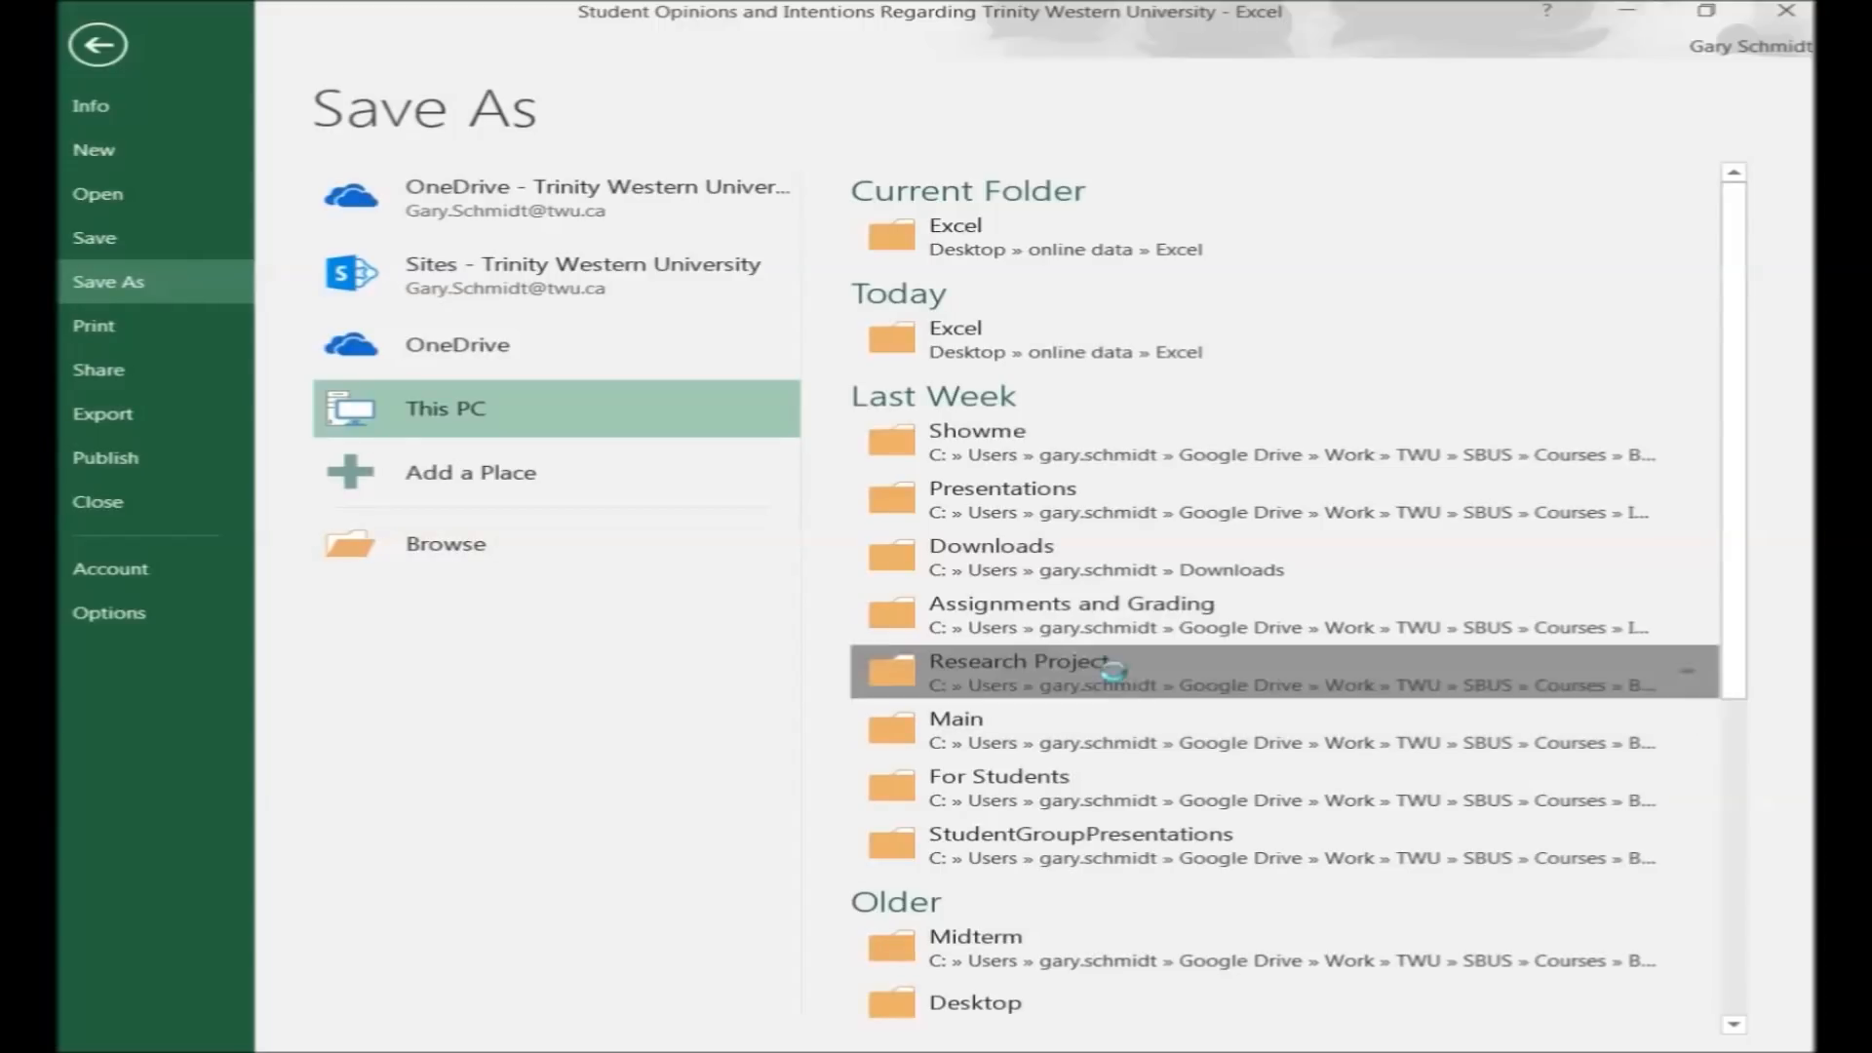
{"action": "type", "text": "Data"}
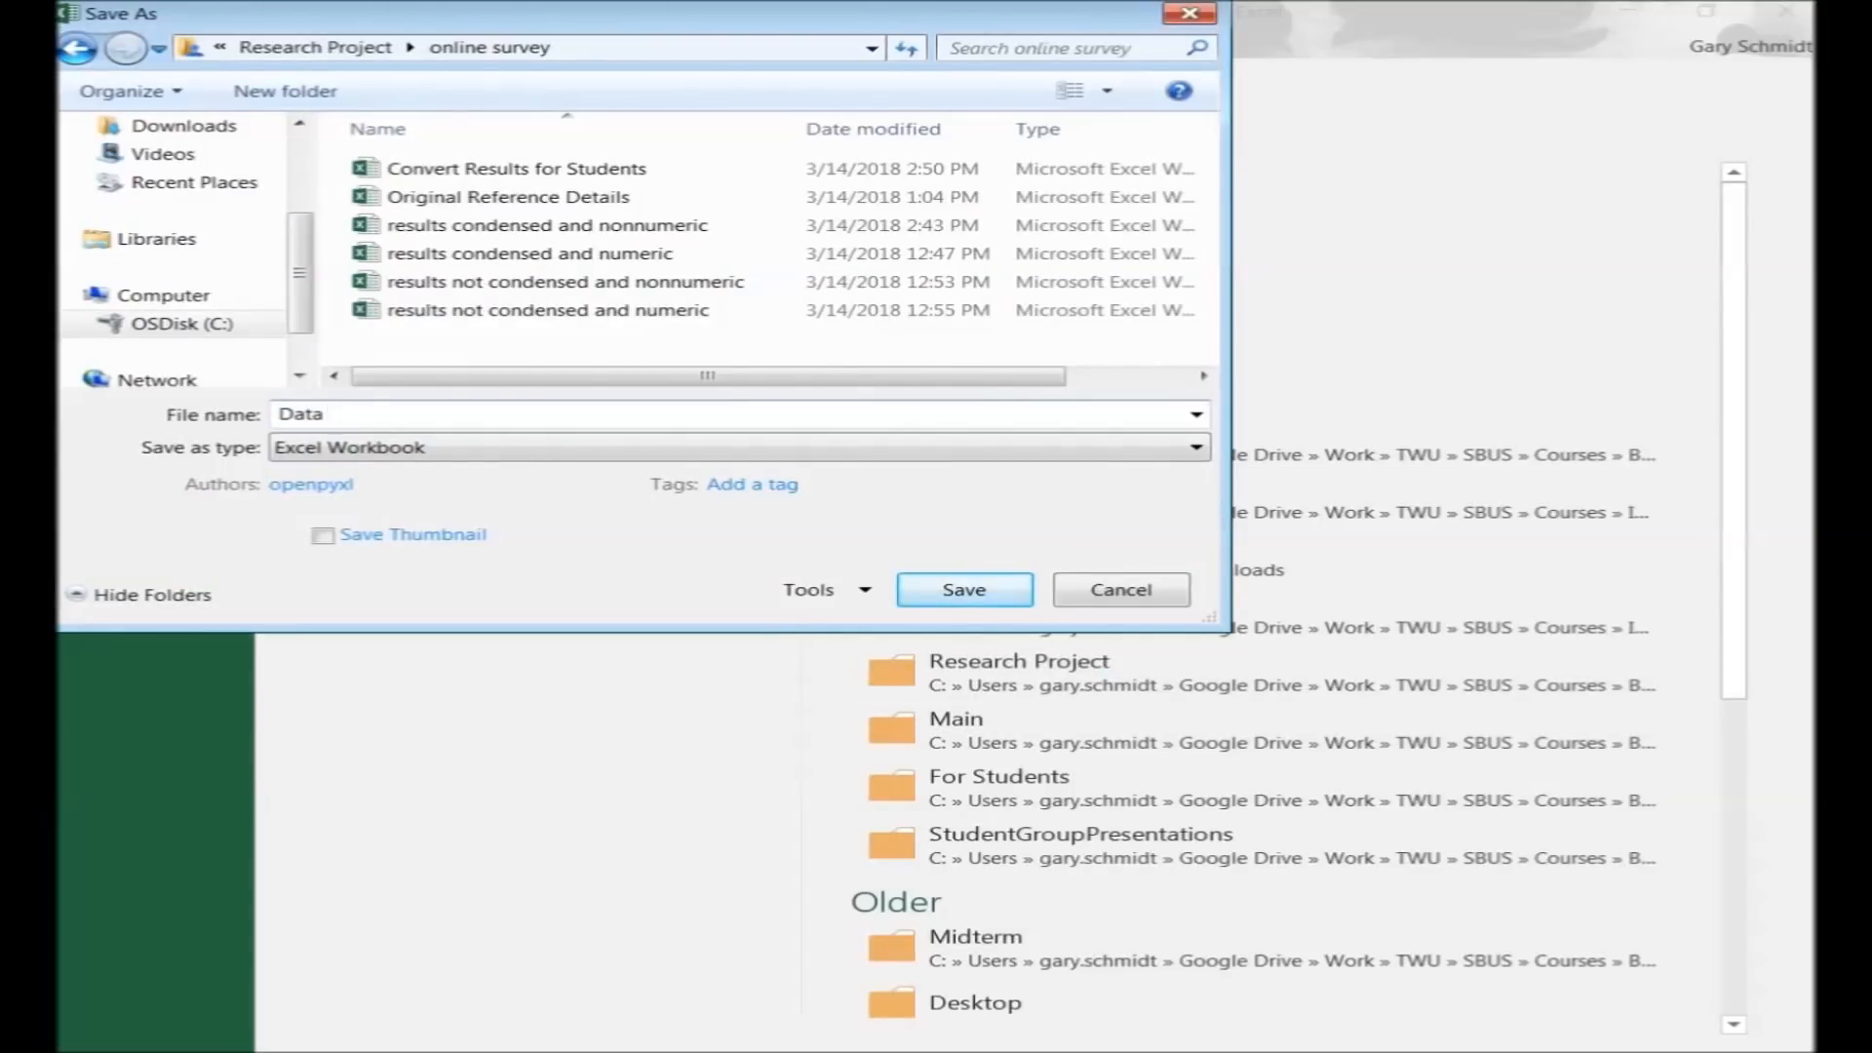
{"action": "type", "text": " March 20th, 2018"}
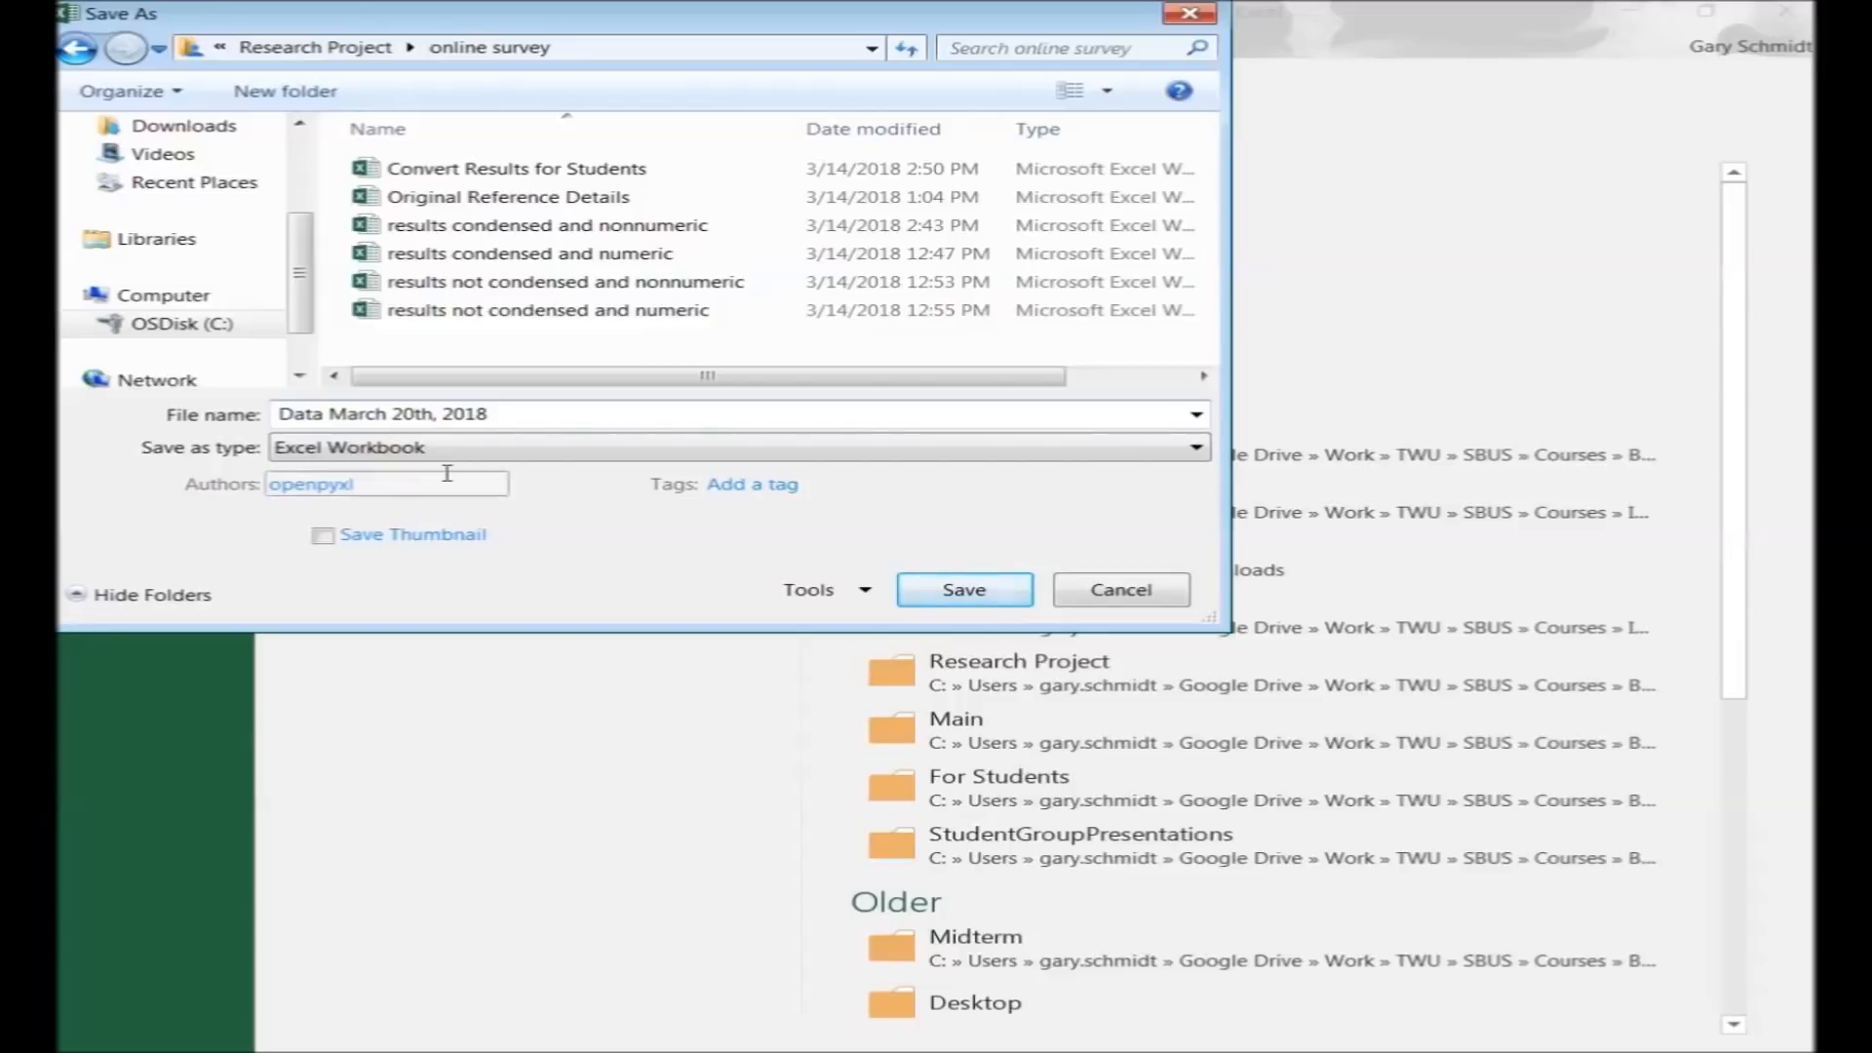
{"action": "left_click", "coordinate": [980, 592]}
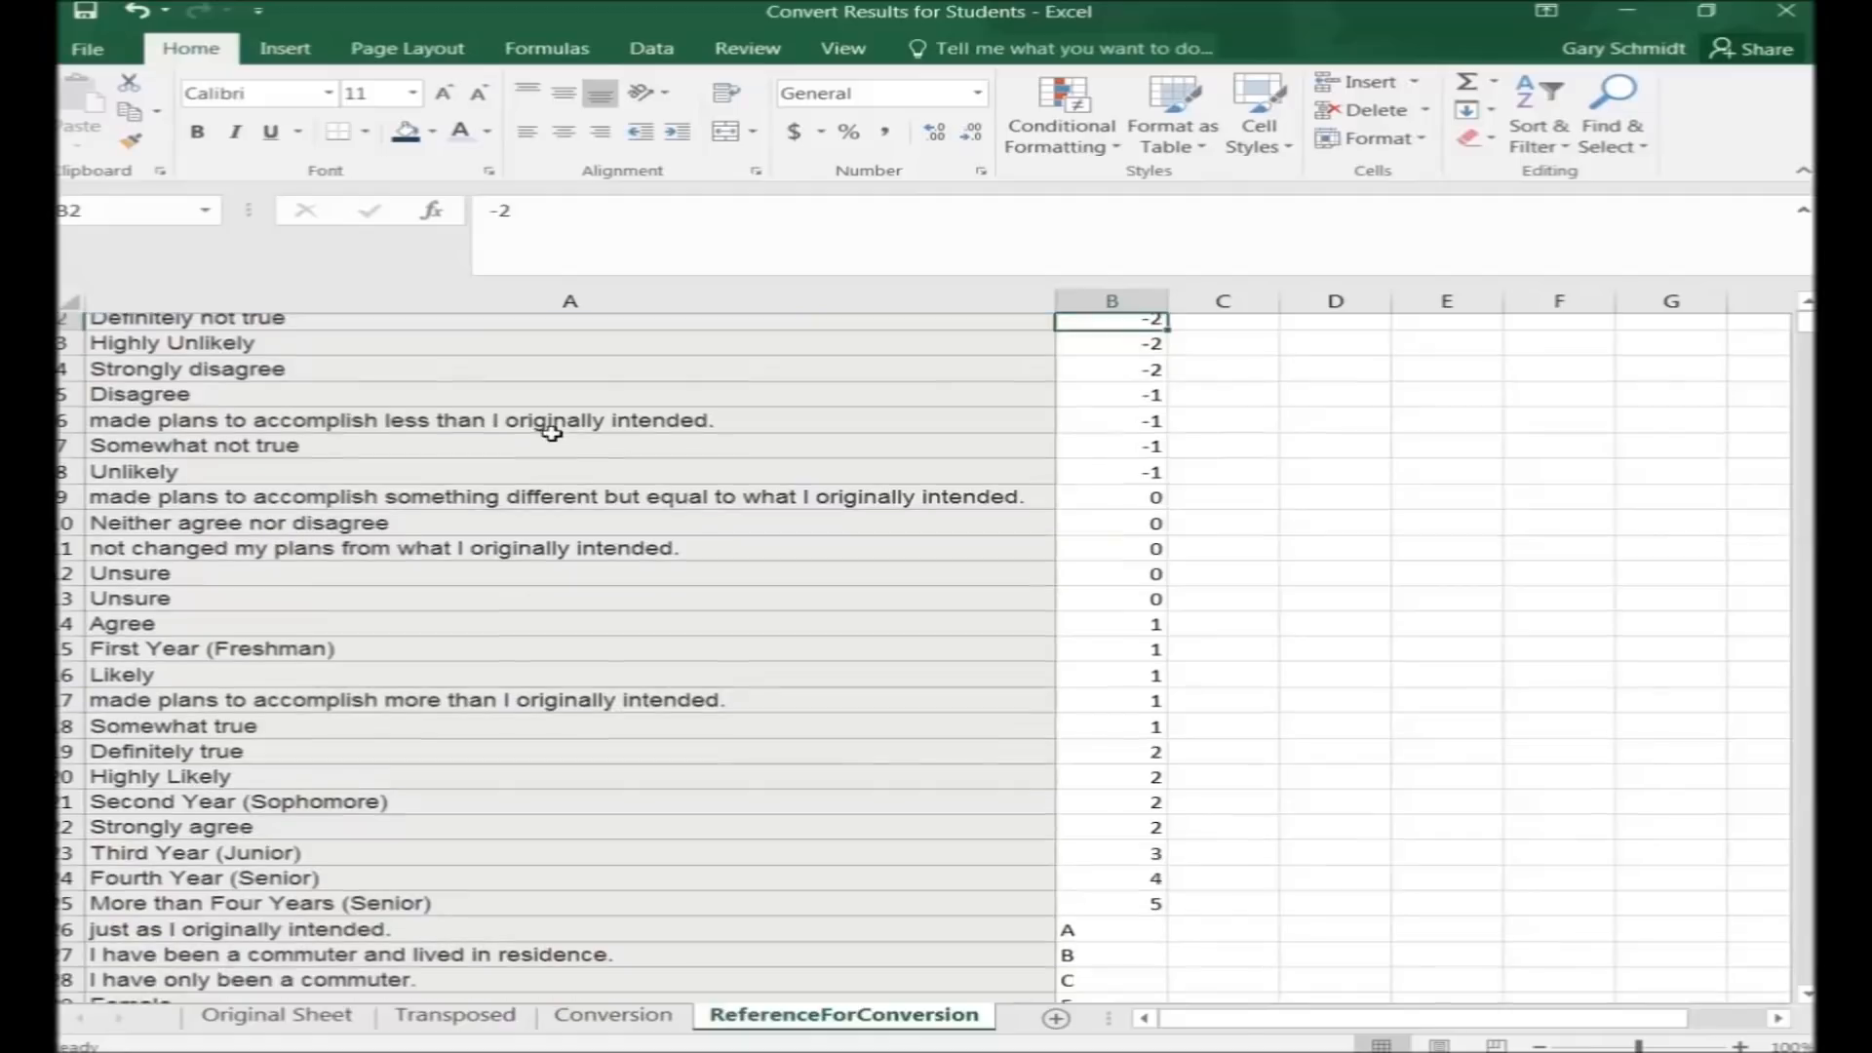
Examine the answer texts and their matching codes down the ReferenceForConversion sheet, through the Open-Ended Response row
{"action": "scroll", "coordinate": [543, 425], "scroll_direction": "down", "scroll_amount": 6}
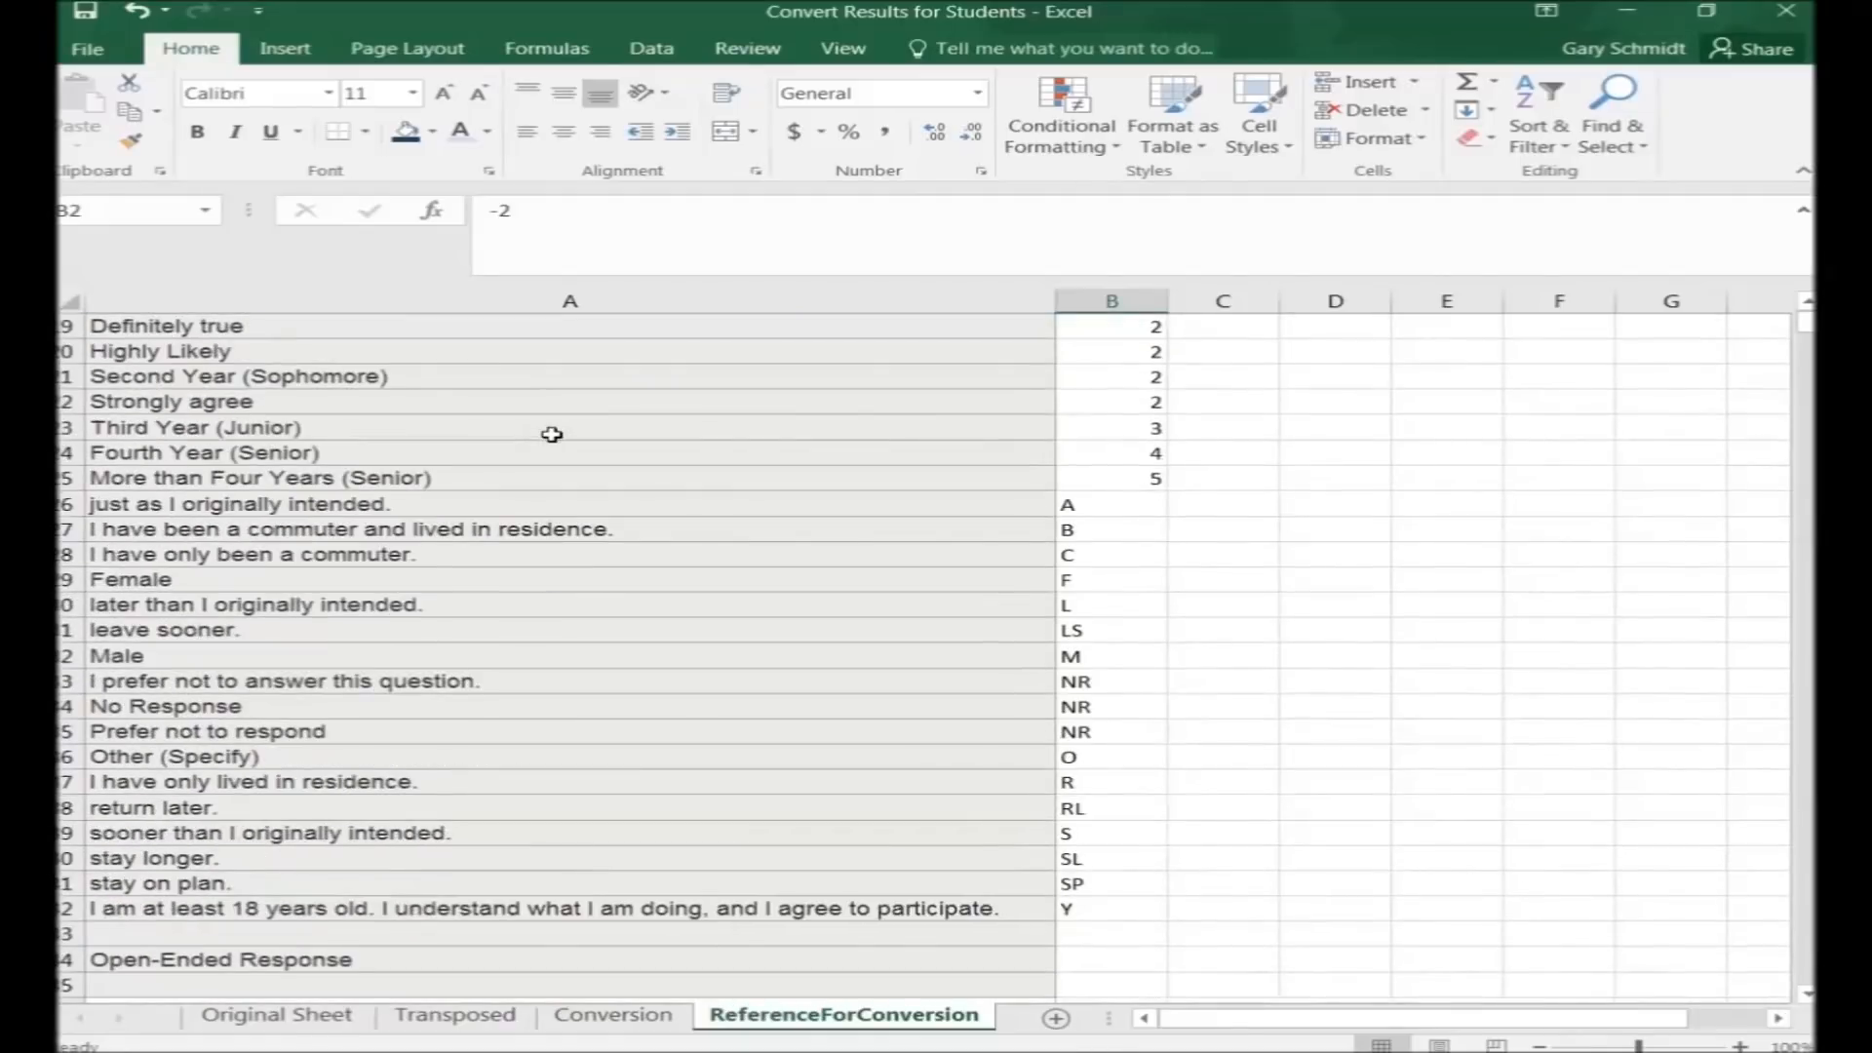
{"action": "scroll", "coordinate": [526, 460], "scroll_direction": "down", "scroll_amount": 1}
{"action": "left_click", "coordinate": [569, 427]}
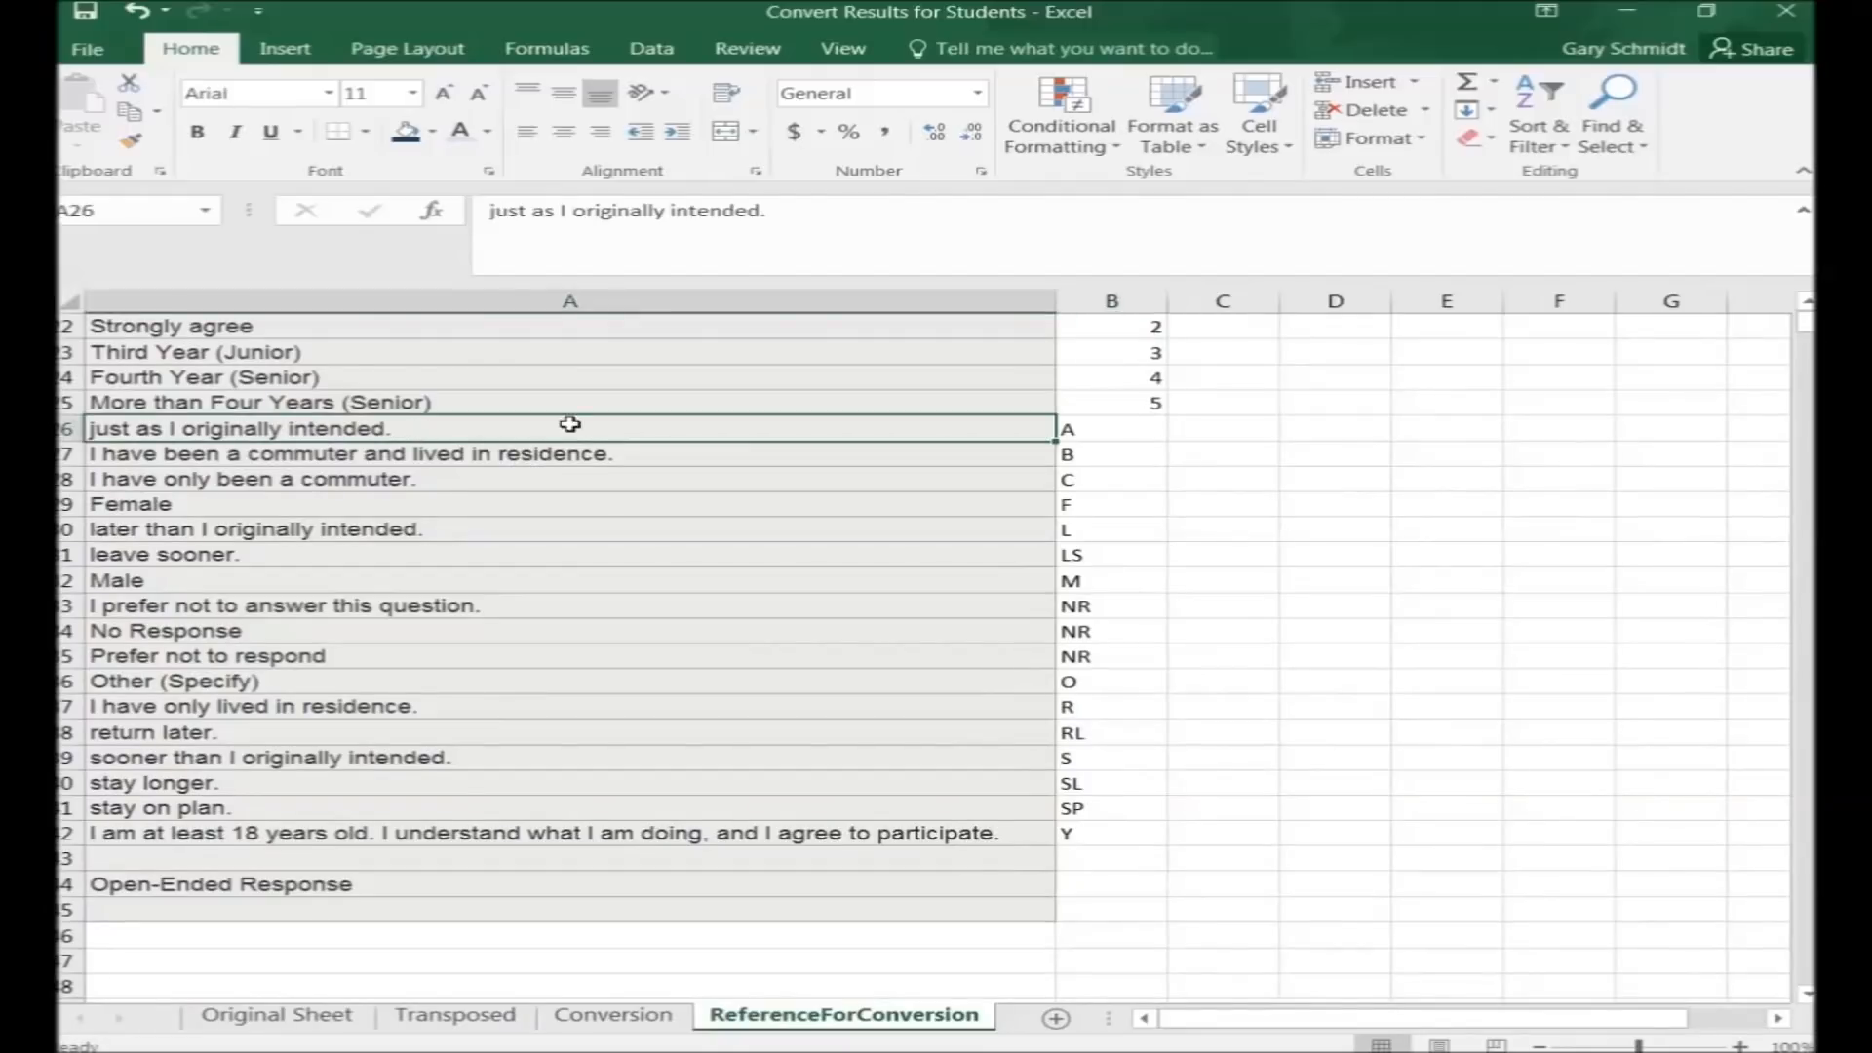
{"action": "left_click", "coordinate": [1101, 435]}
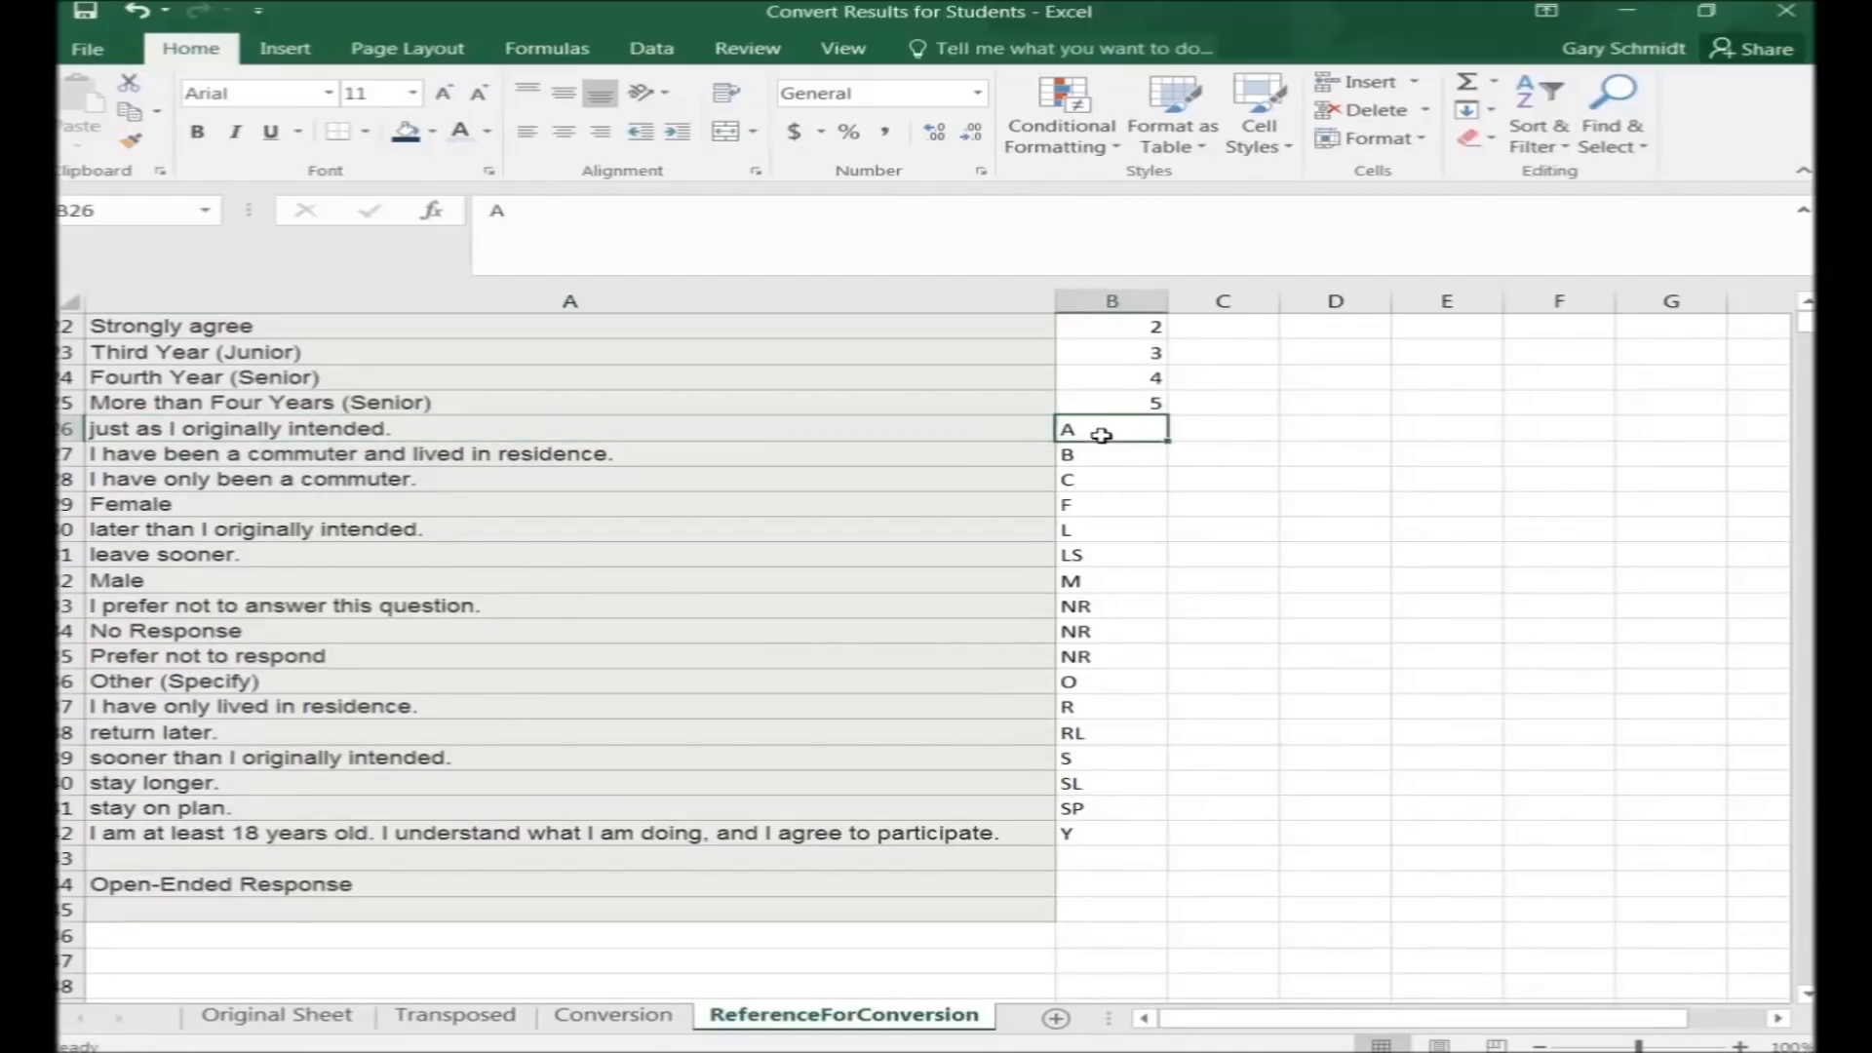
{"action": "left_click", "coordinate": [664, 459]}
{"action": "left_click", "coordinate": [656, 482]}
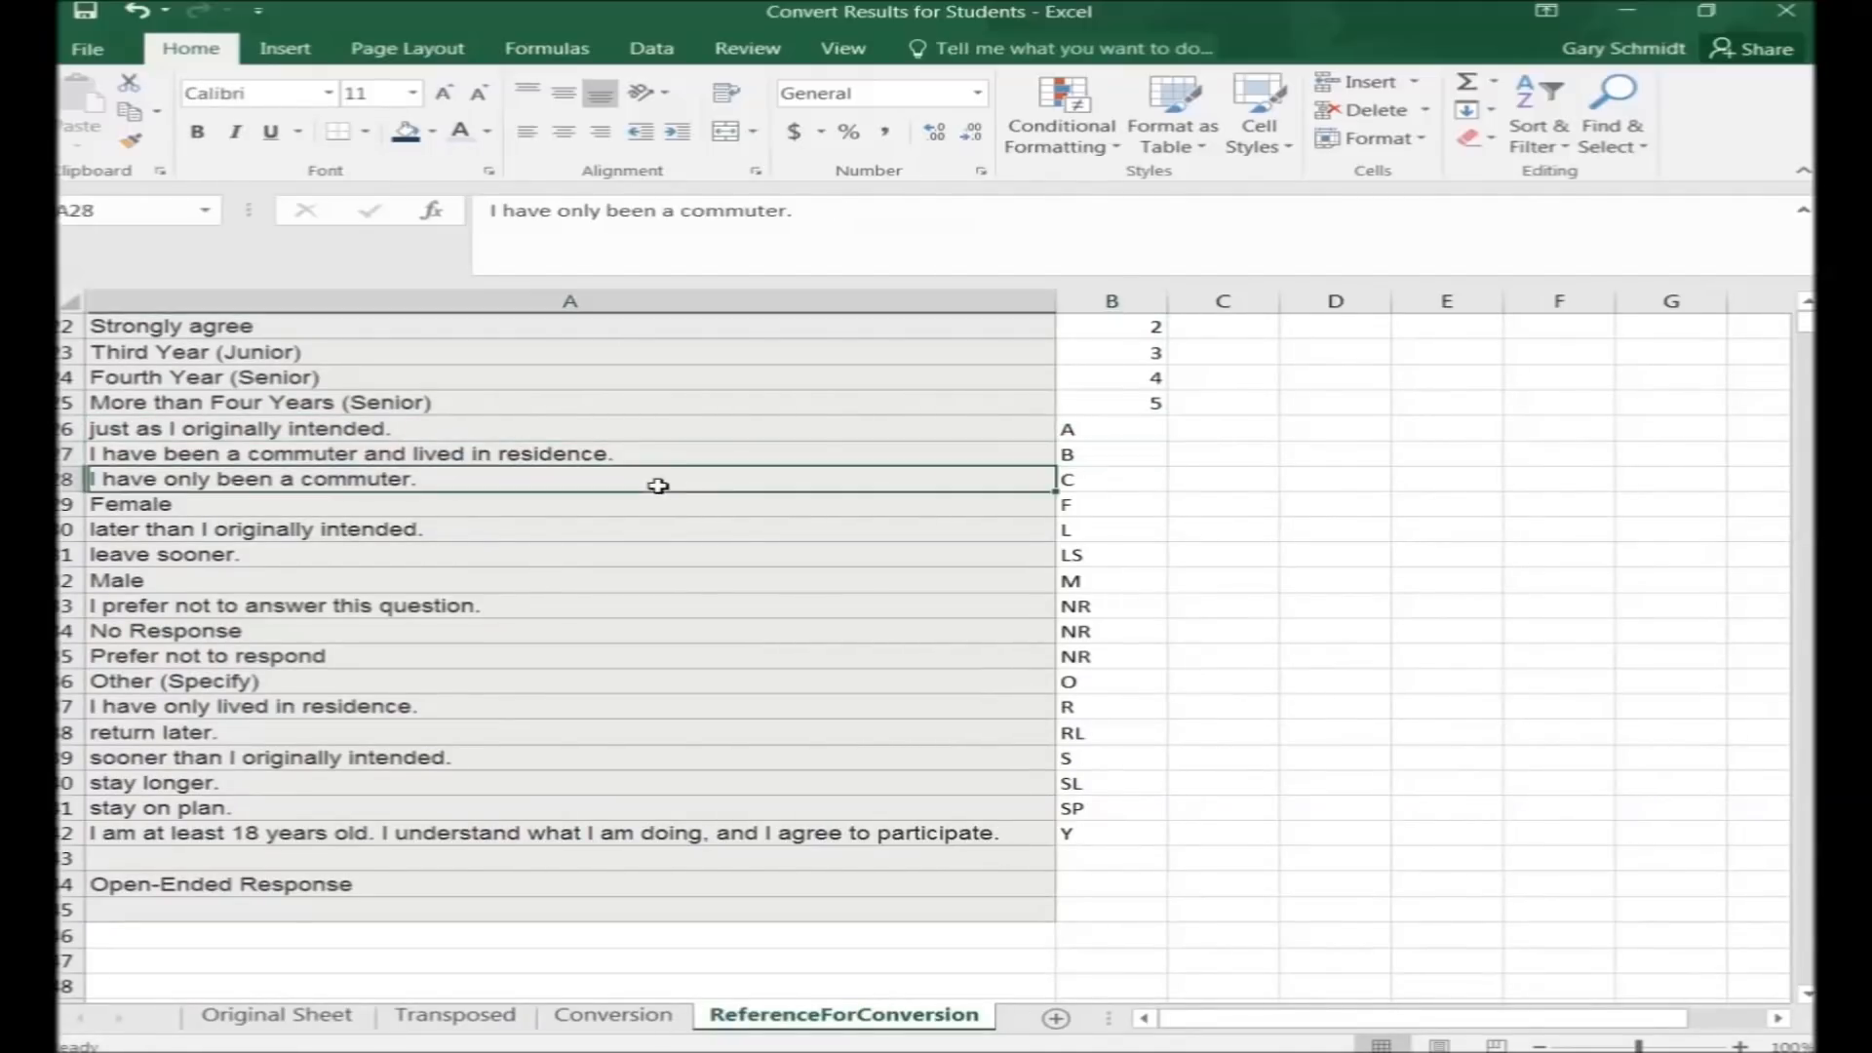
{"action": "left_click", "coordinate": [1096, 480]}
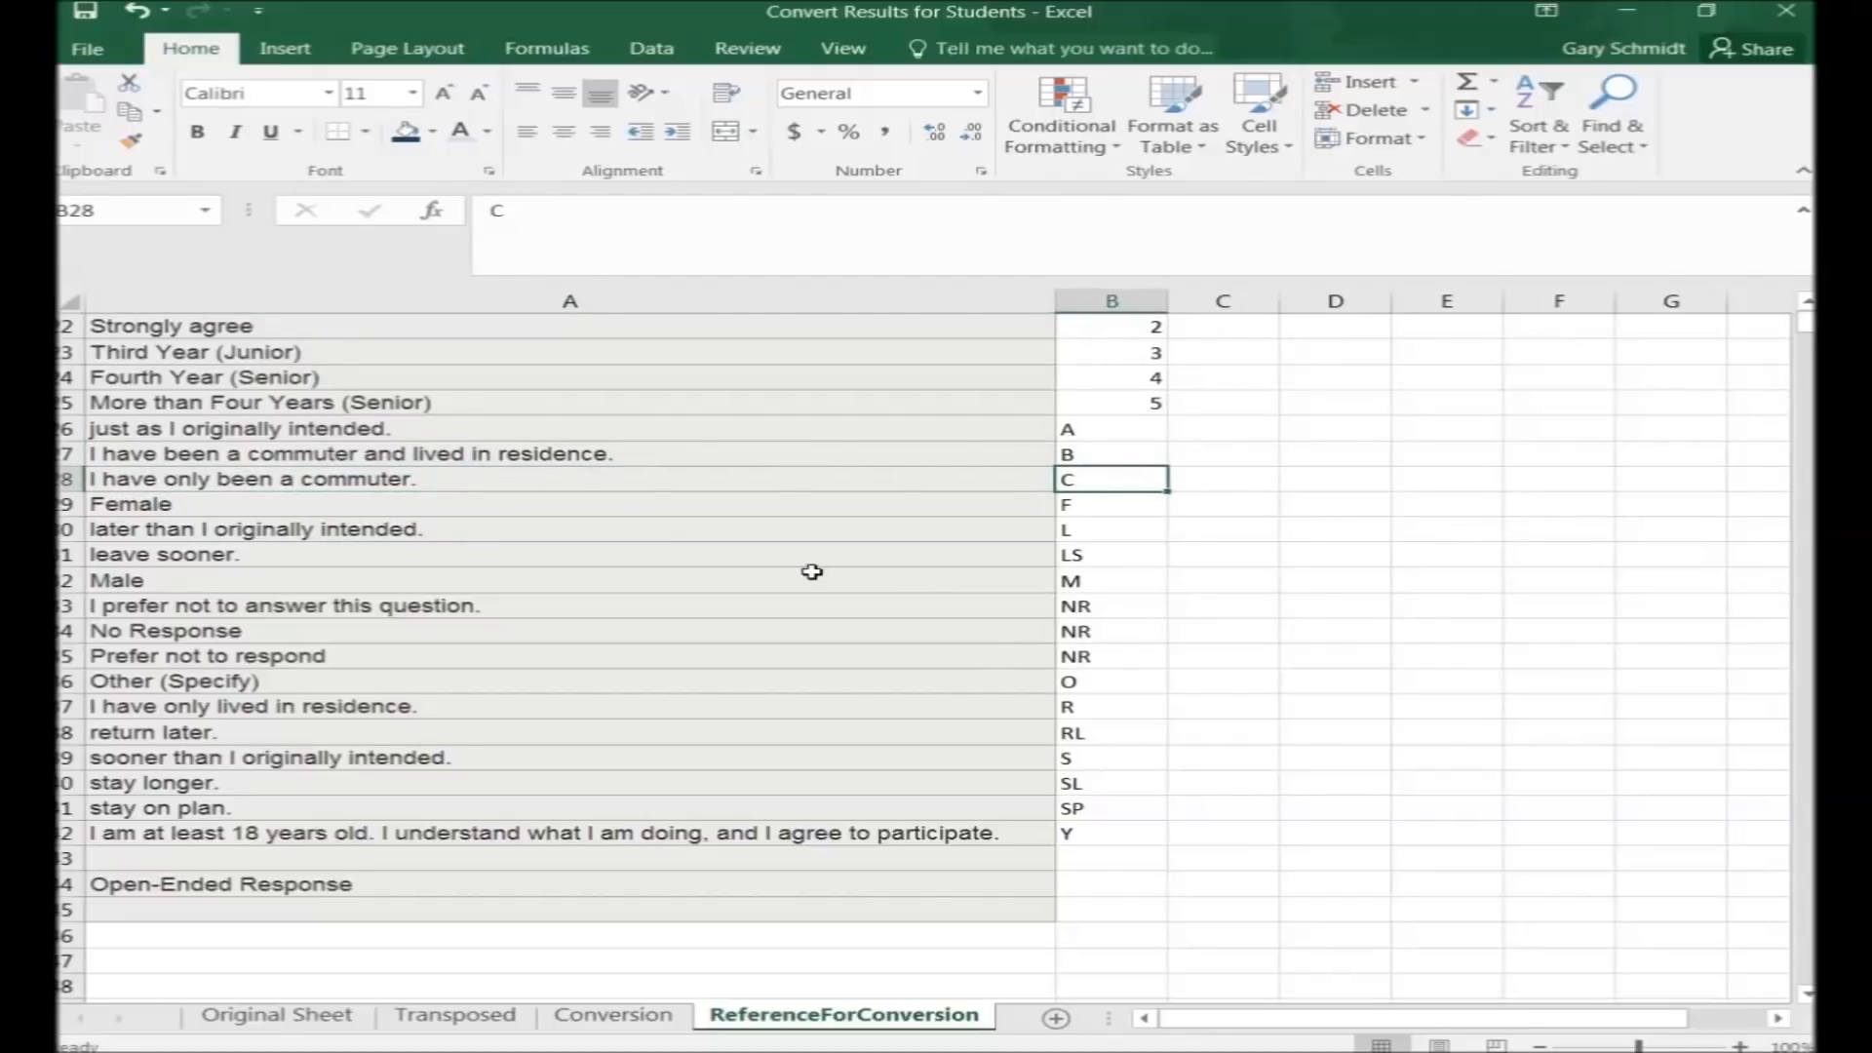
{"action": "left_click", "coordinate": [365, 887]}
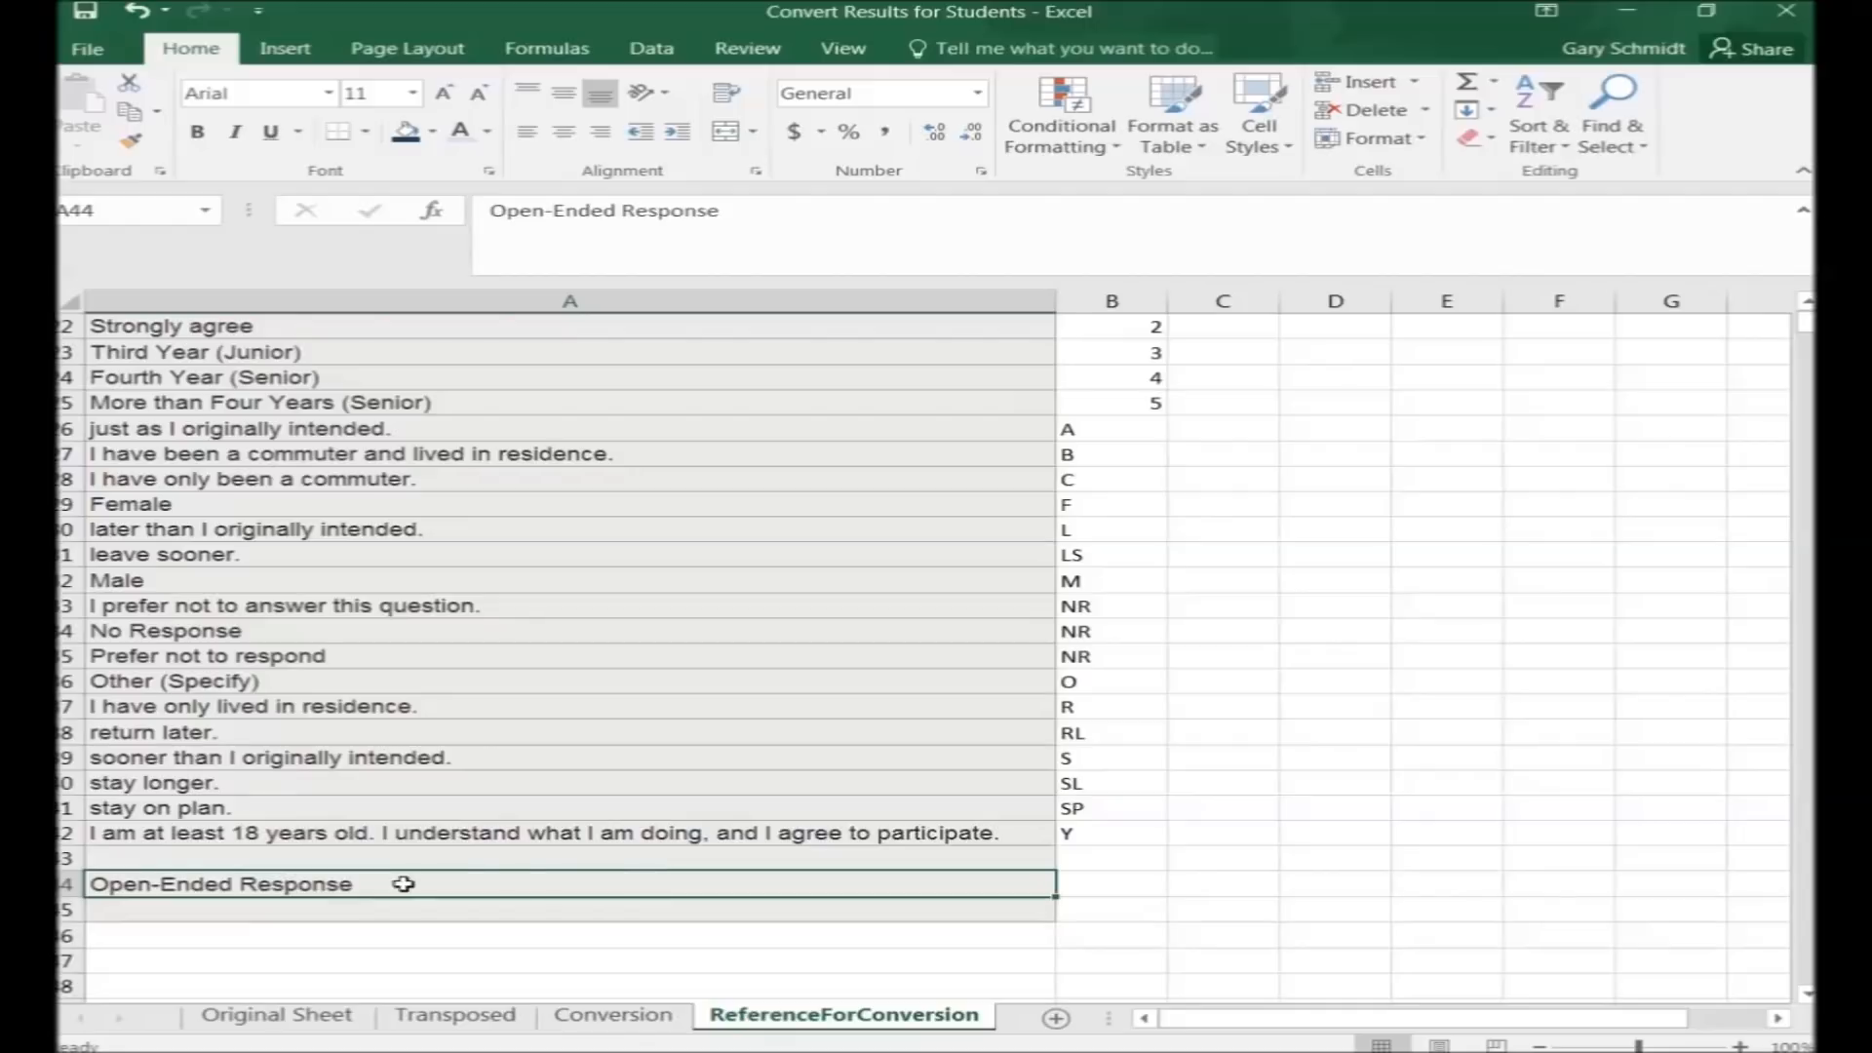
Inspect the VLOOKUP formula in cell B3 of the Conversion sheet and the Transposed sheet it refers to
{"action": "key", "text": "ctrl+Page_Up"}
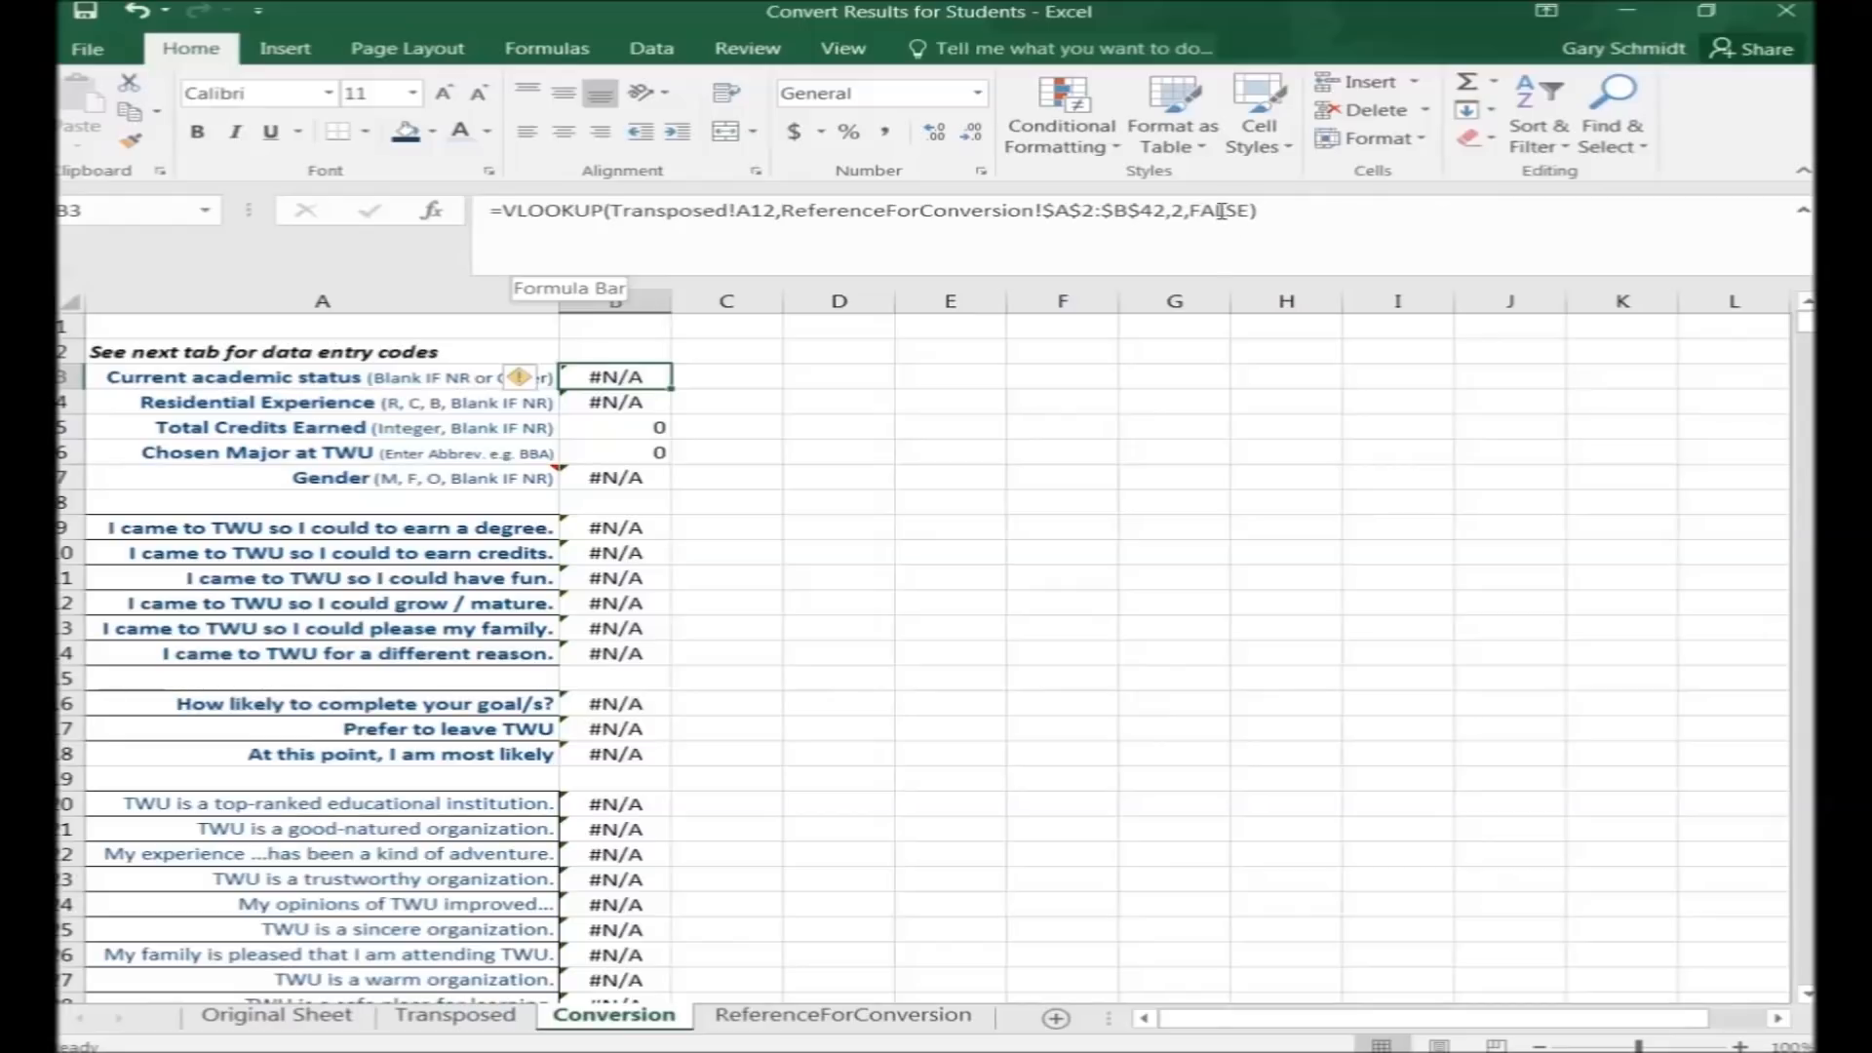
{"action": "left_click", "coordinate": [665, 206]}
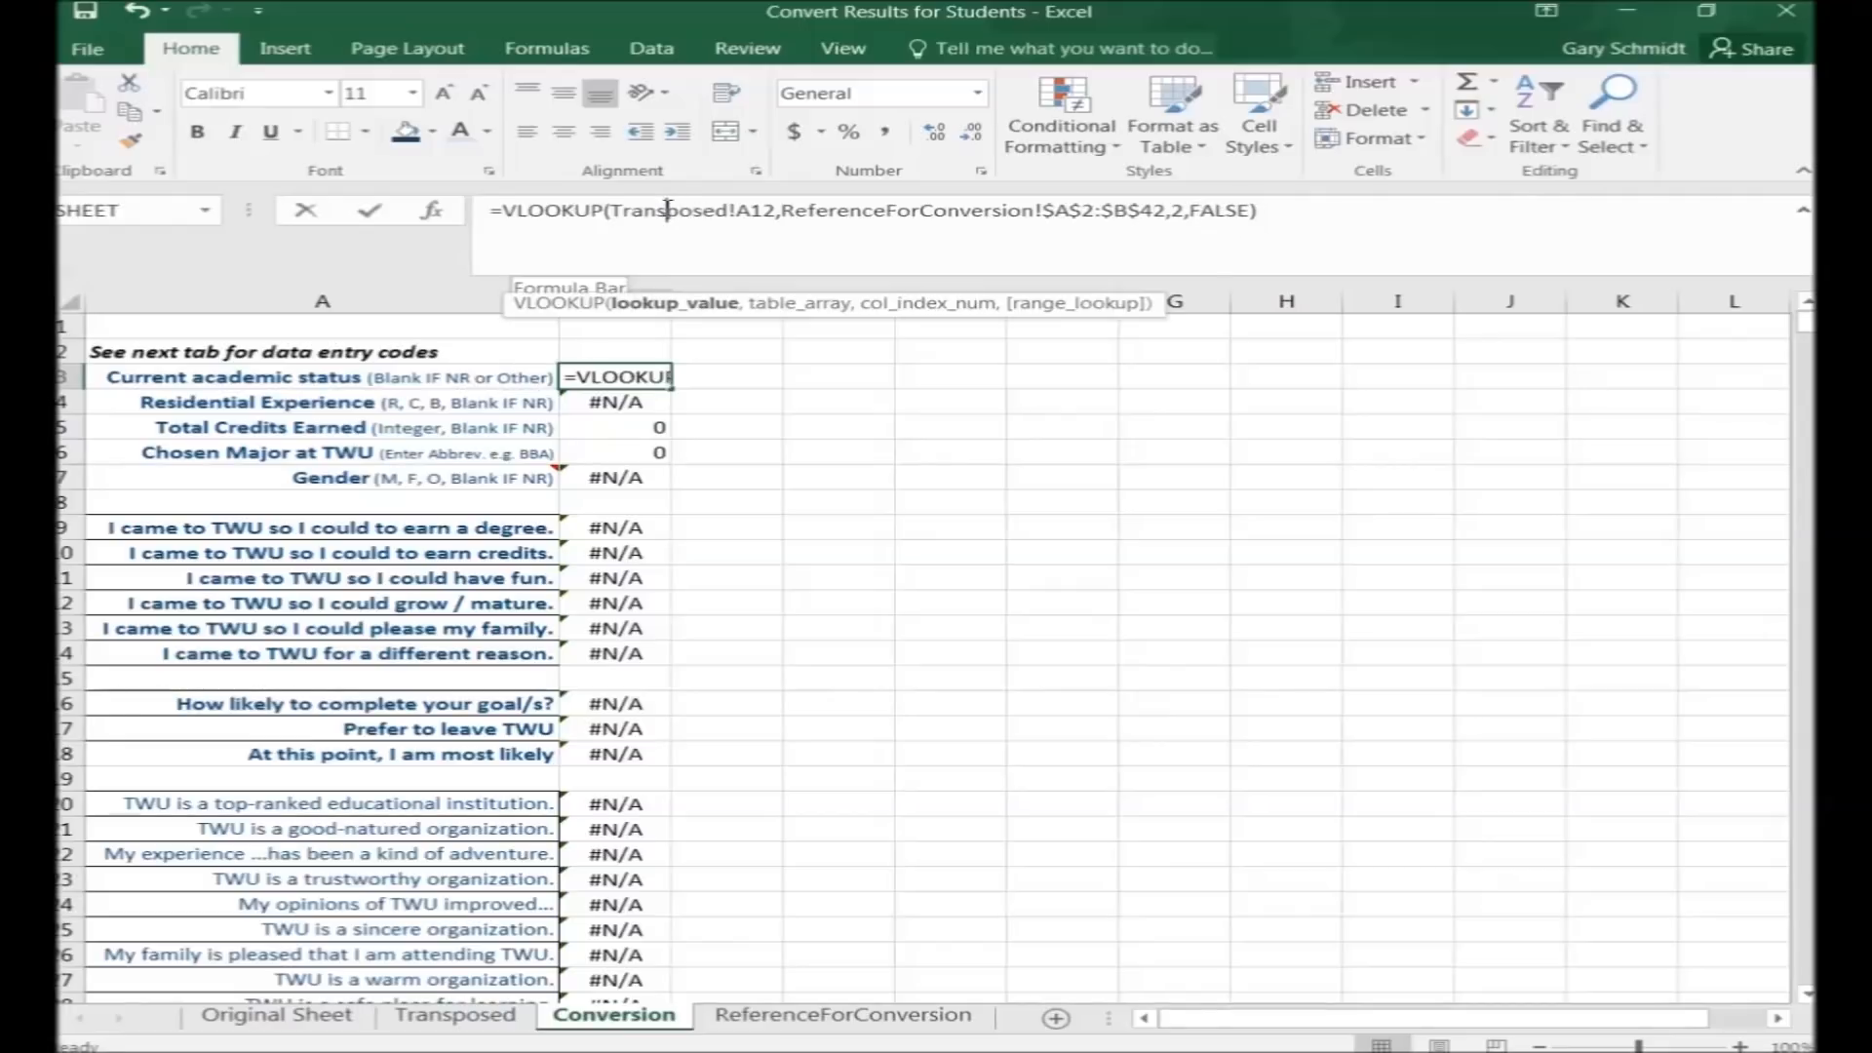
{"action": "left_click_drag", "start_coordinate": [727, 209], "coordinate": [618, 217]}
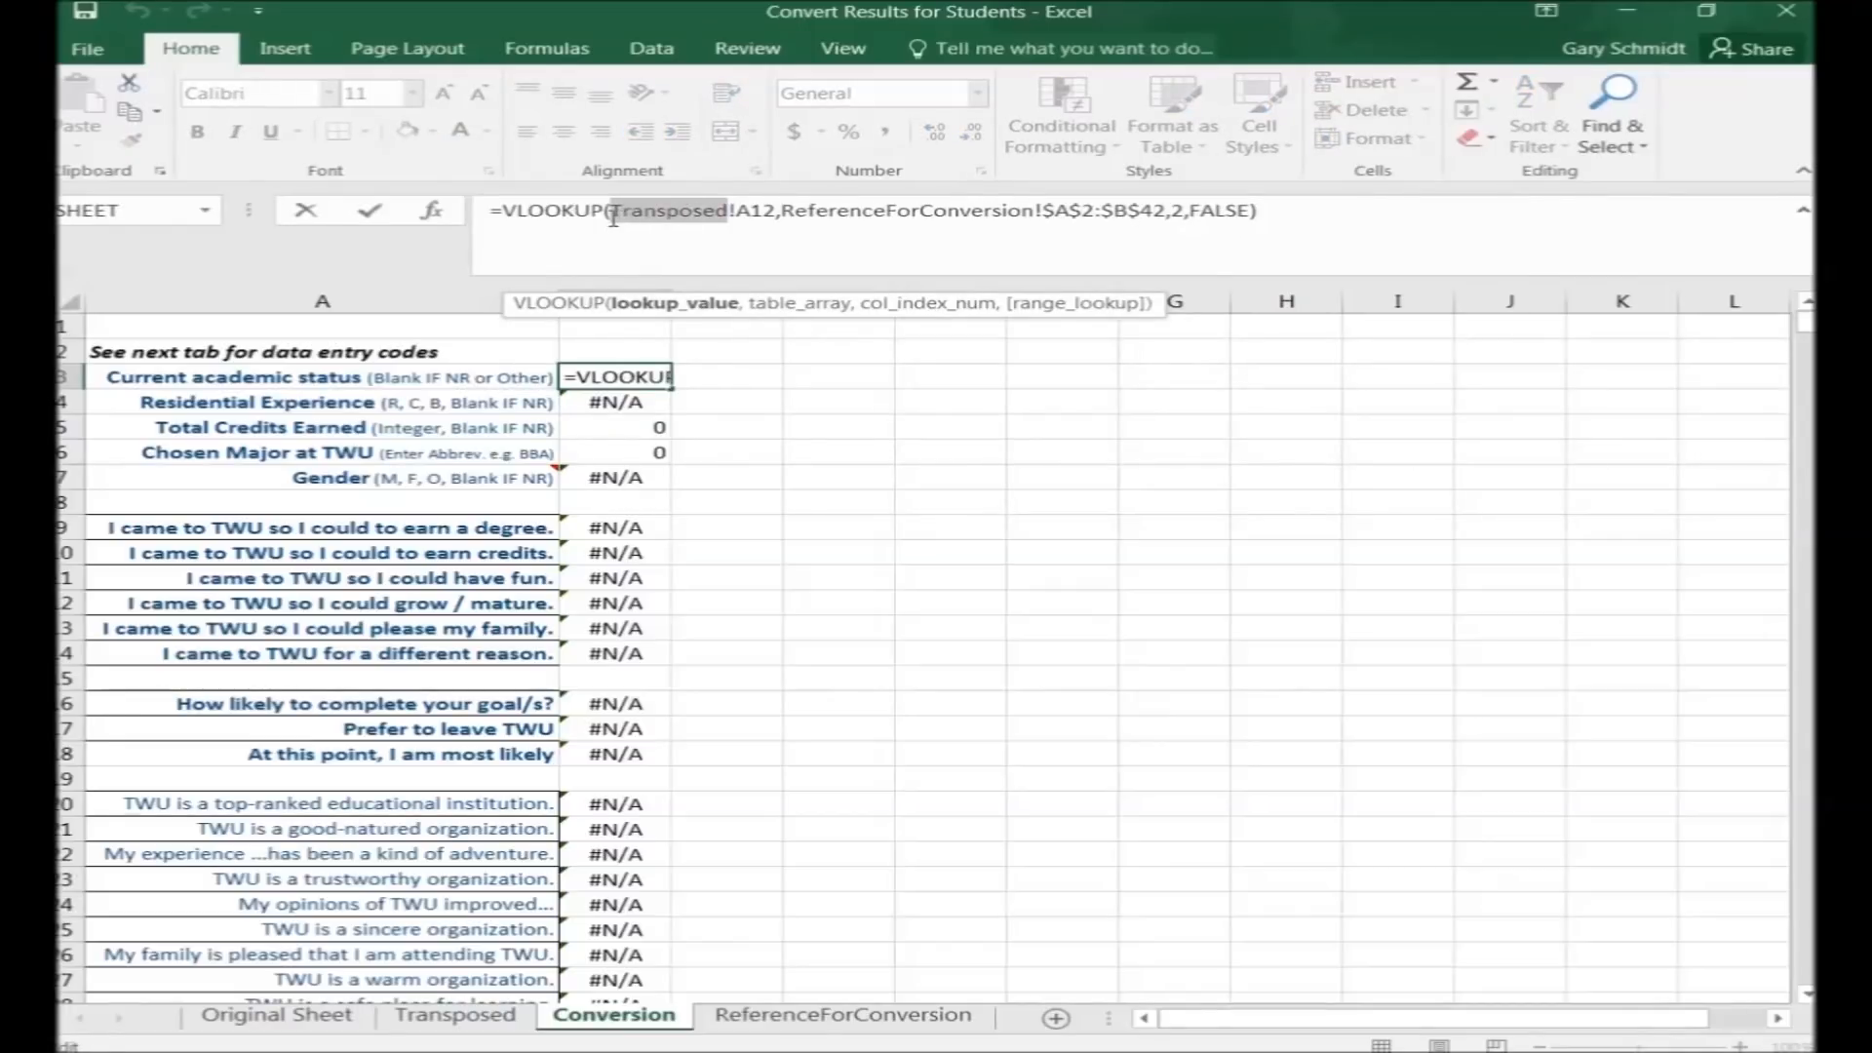
{"action": "key", "text": "Escape"}
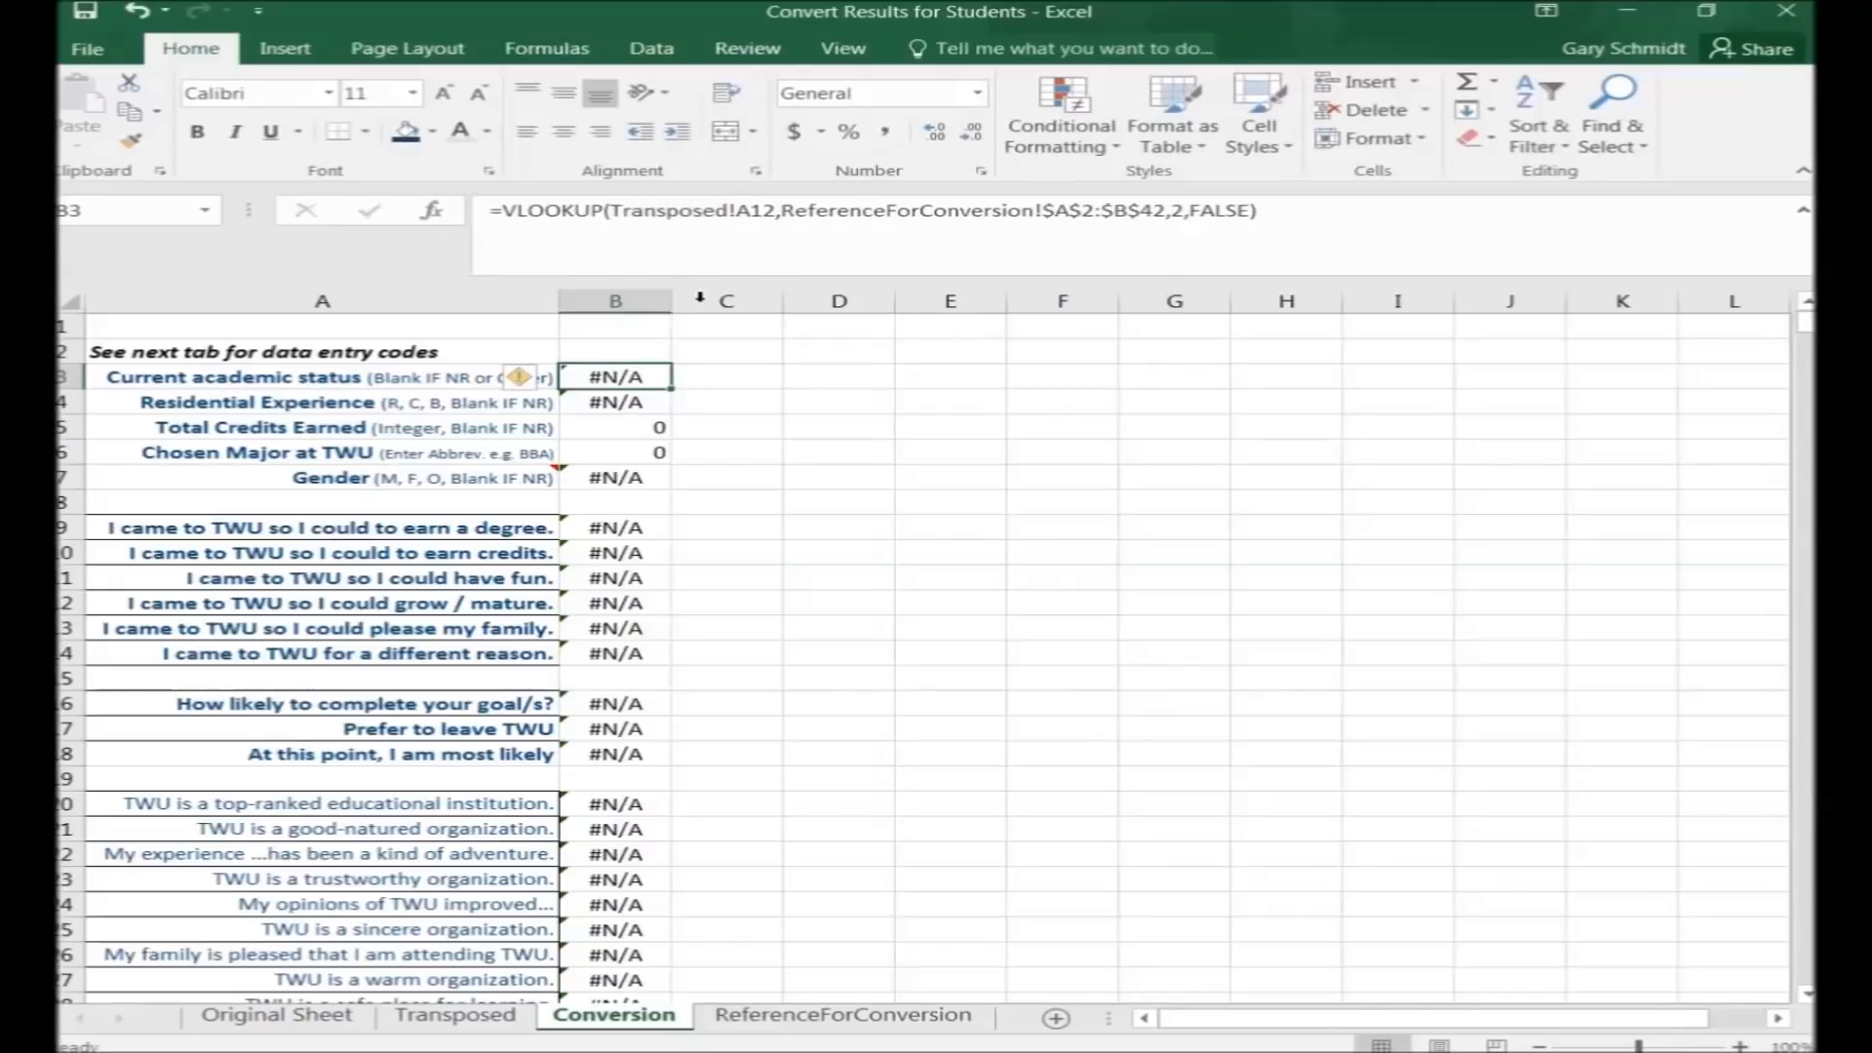
{"action": "left_click", "coordinate": [489, 1022]}
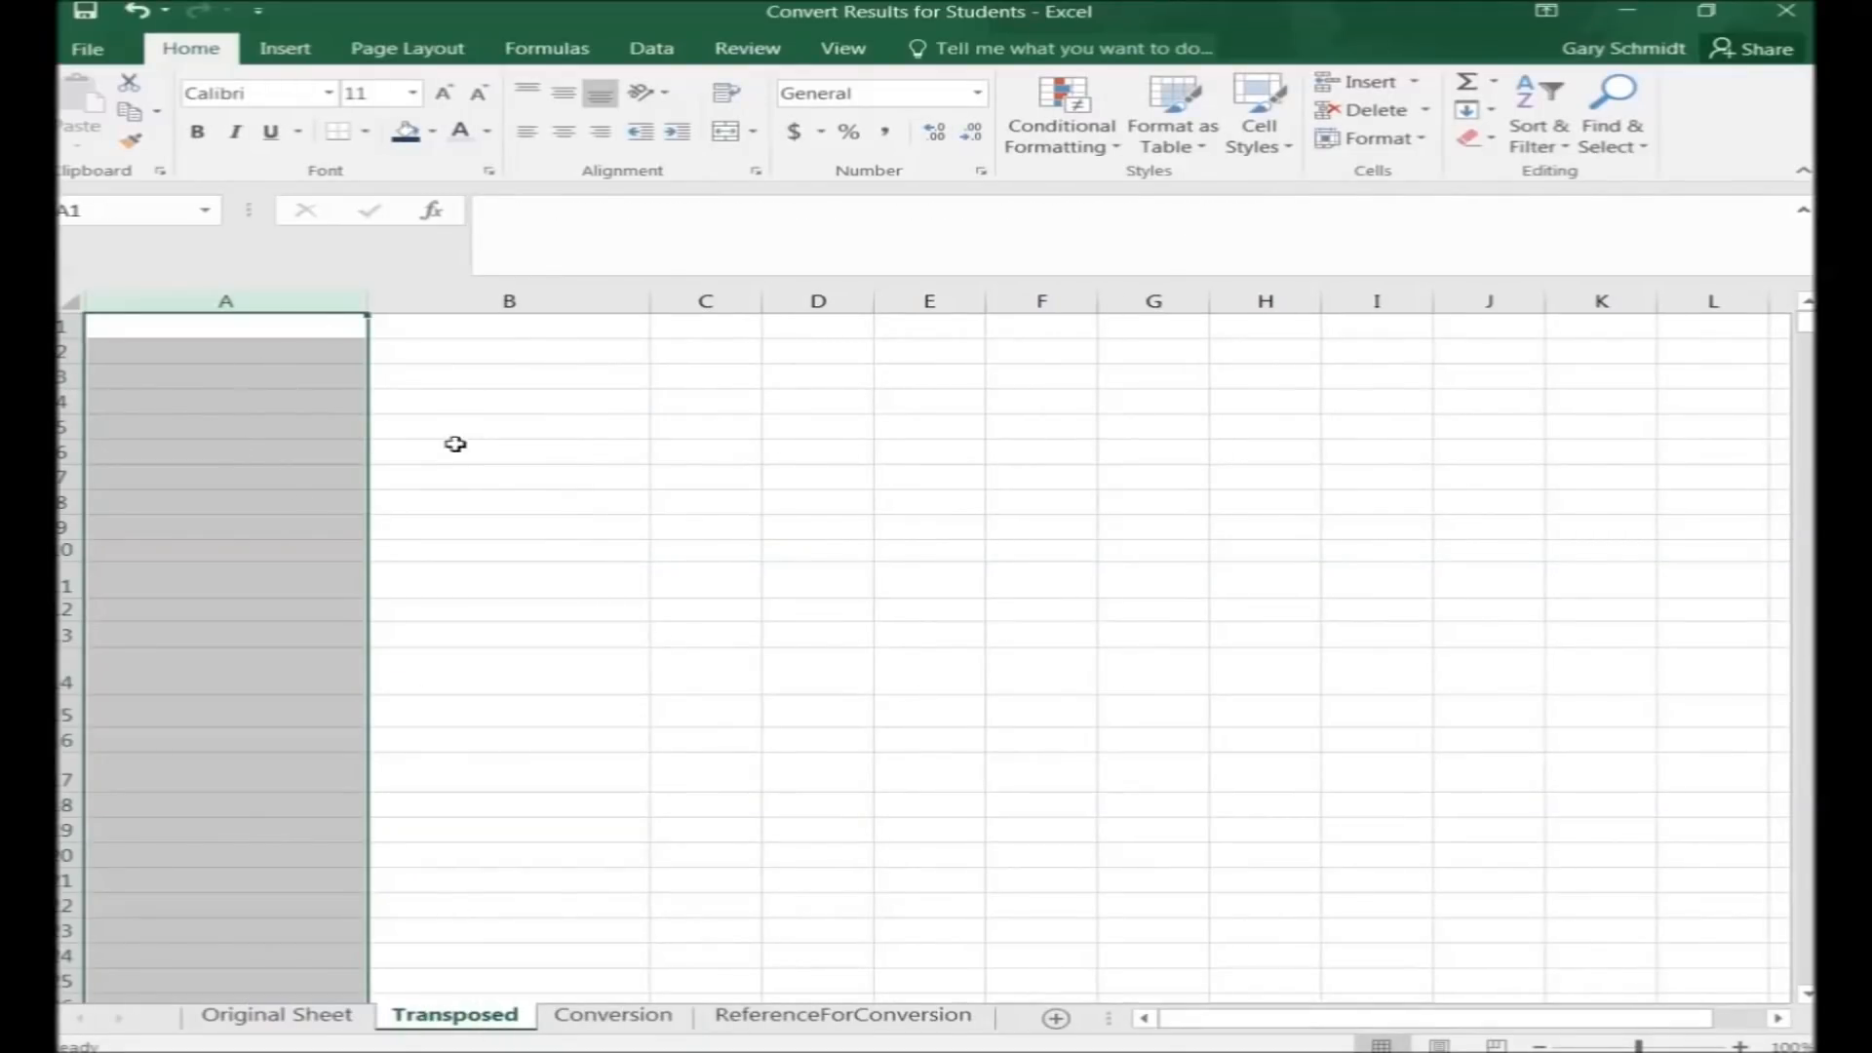
{"action": "left_click", "coordinate": [234, 325]}
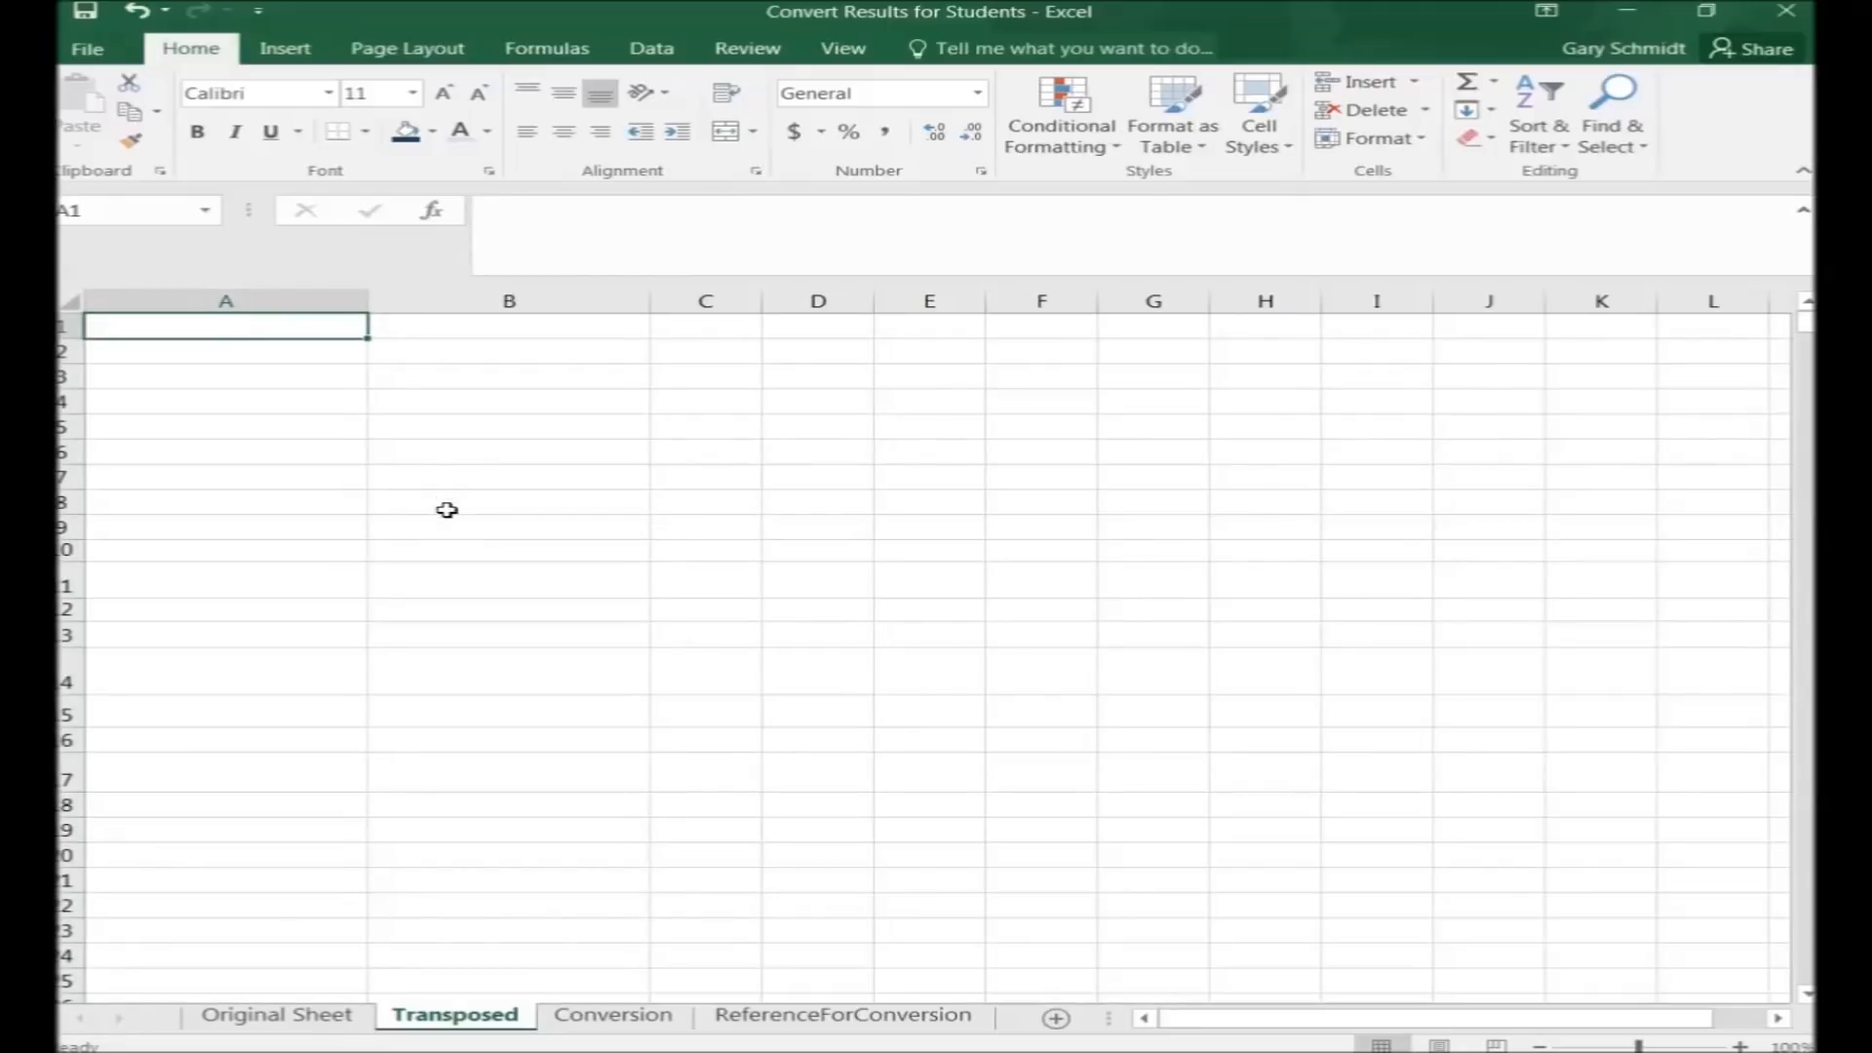
Show the Original Sheet, switch to the Data March 20th, 2018 workbook and copy all its response rows from row 3 down
{"action": "left_click", "coordinate": [312, 1019]}
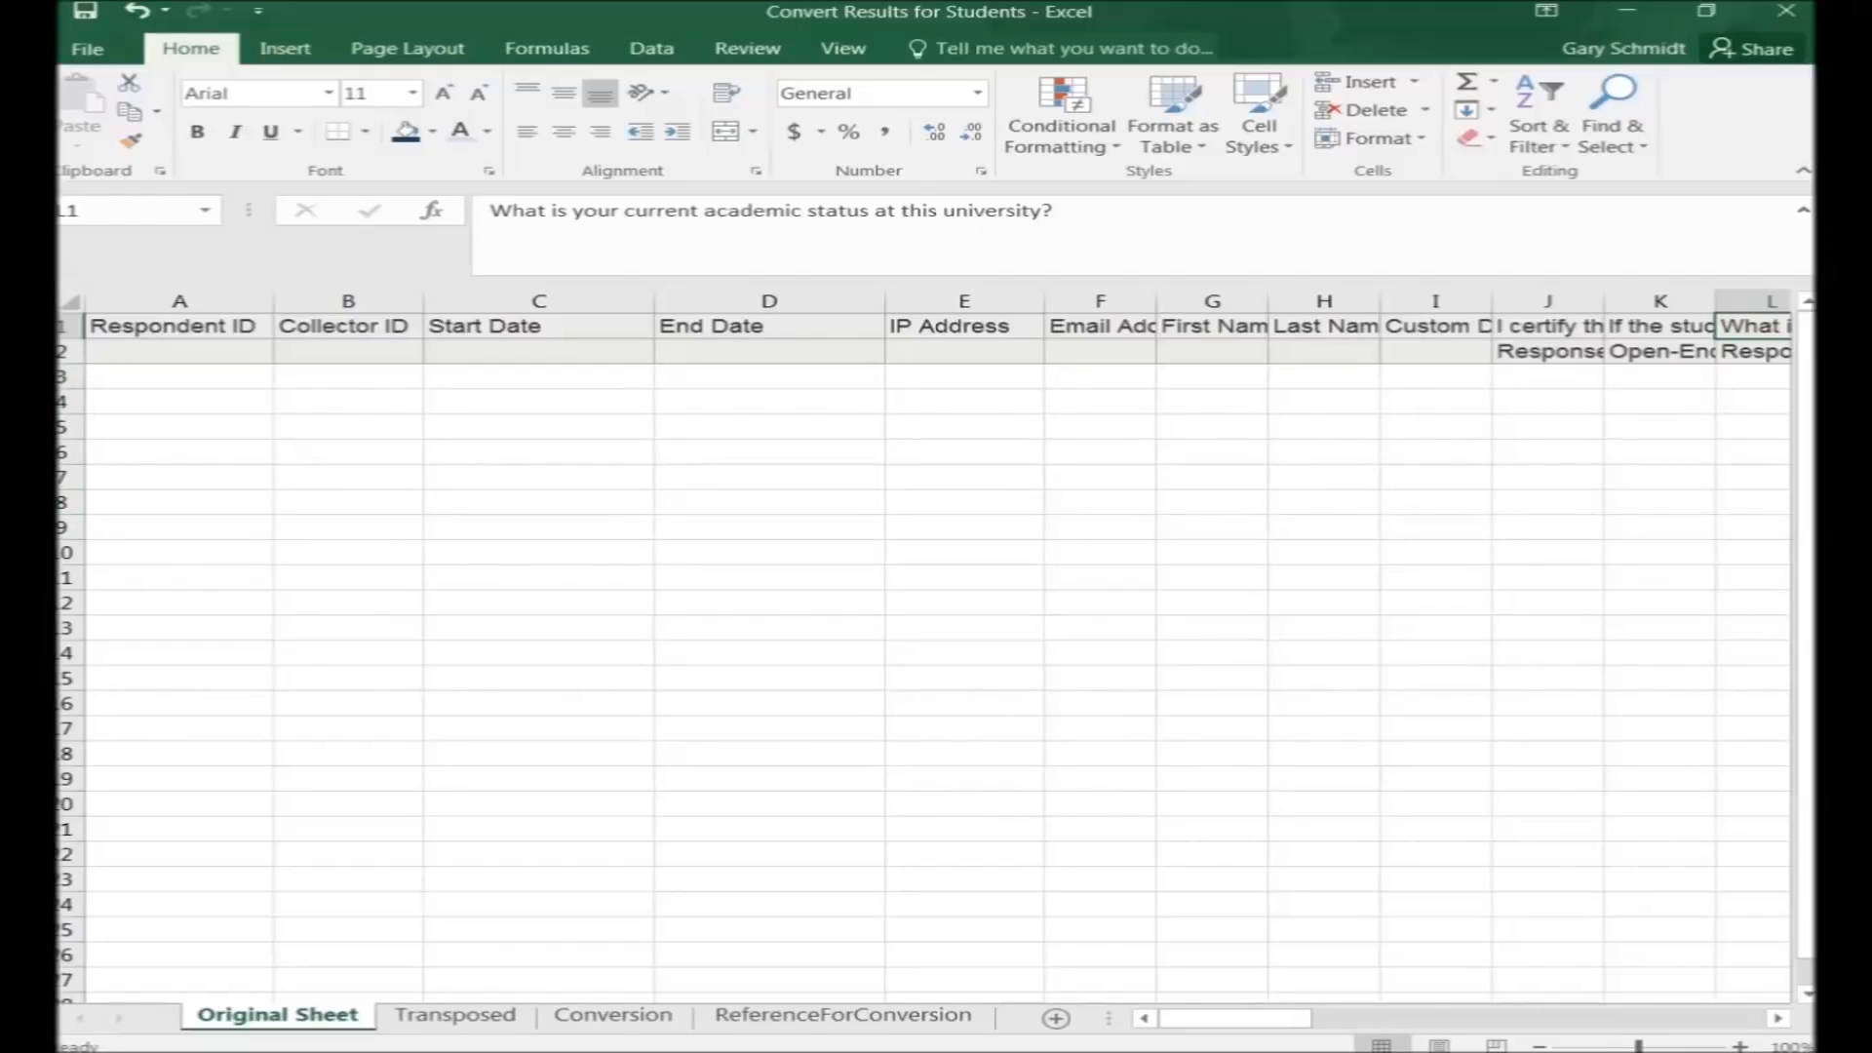
{"action": "key", "text": "alt+Tab"}
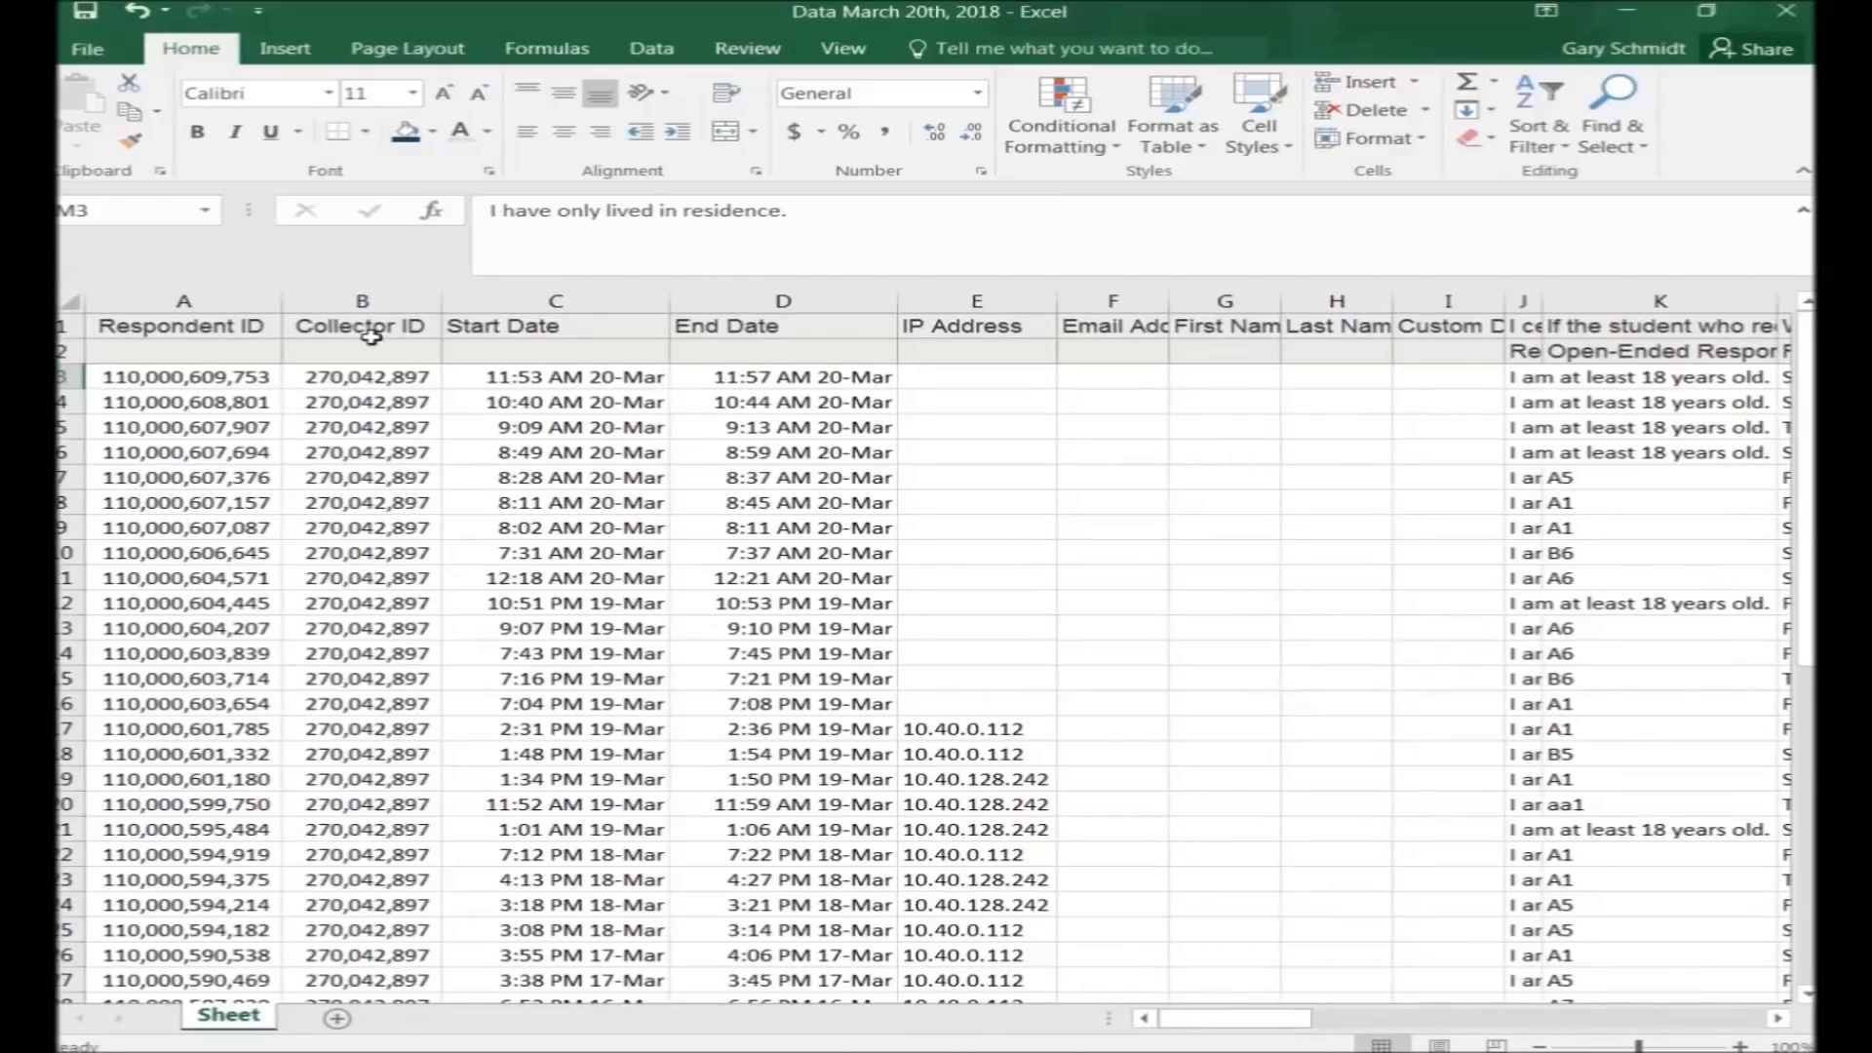
{"action": "left_click_drag", "start_coordinate": [64, 376], "coordinate": [57, 1030]}
{"action": "right_click", "coordinate": [213, 374]}
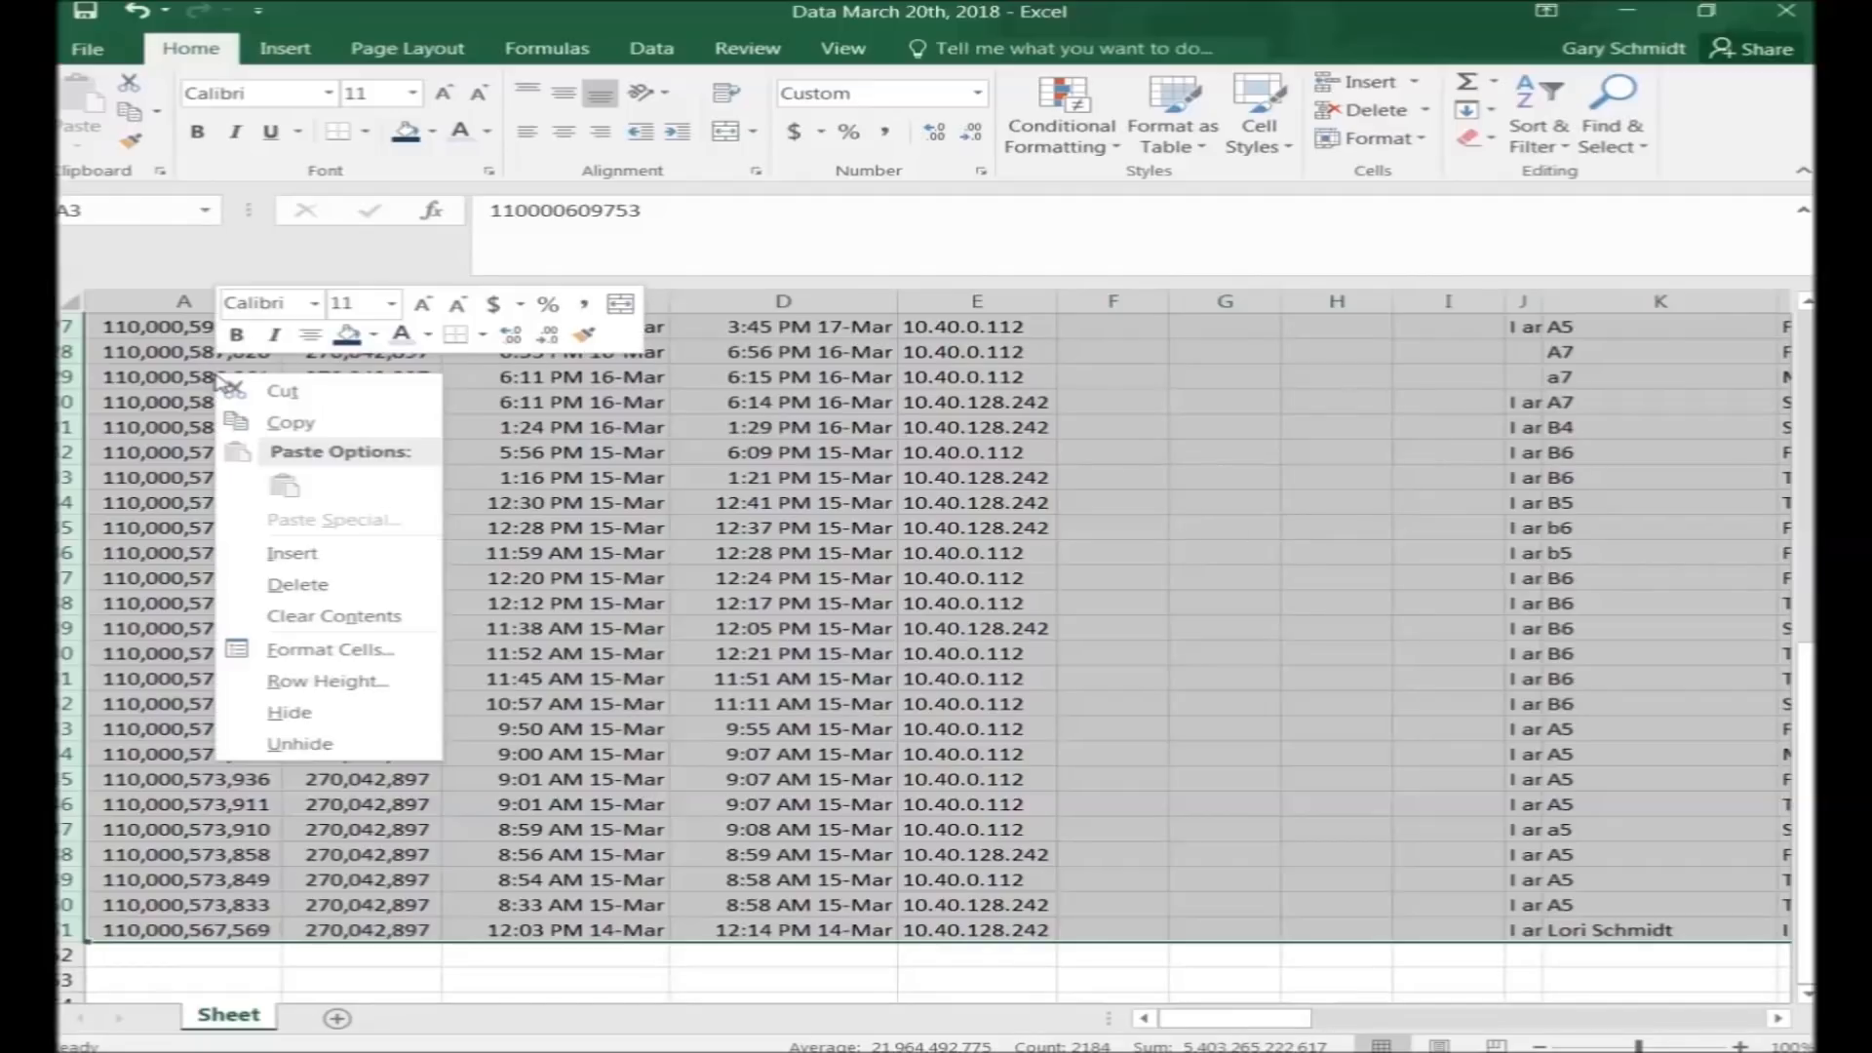
{"action": "left_click", "coordinate": [312, 422]}
{"action": "scroll", "coordinate": [322, 429], "scroll_direction": "up", "scroll_amount": 9}
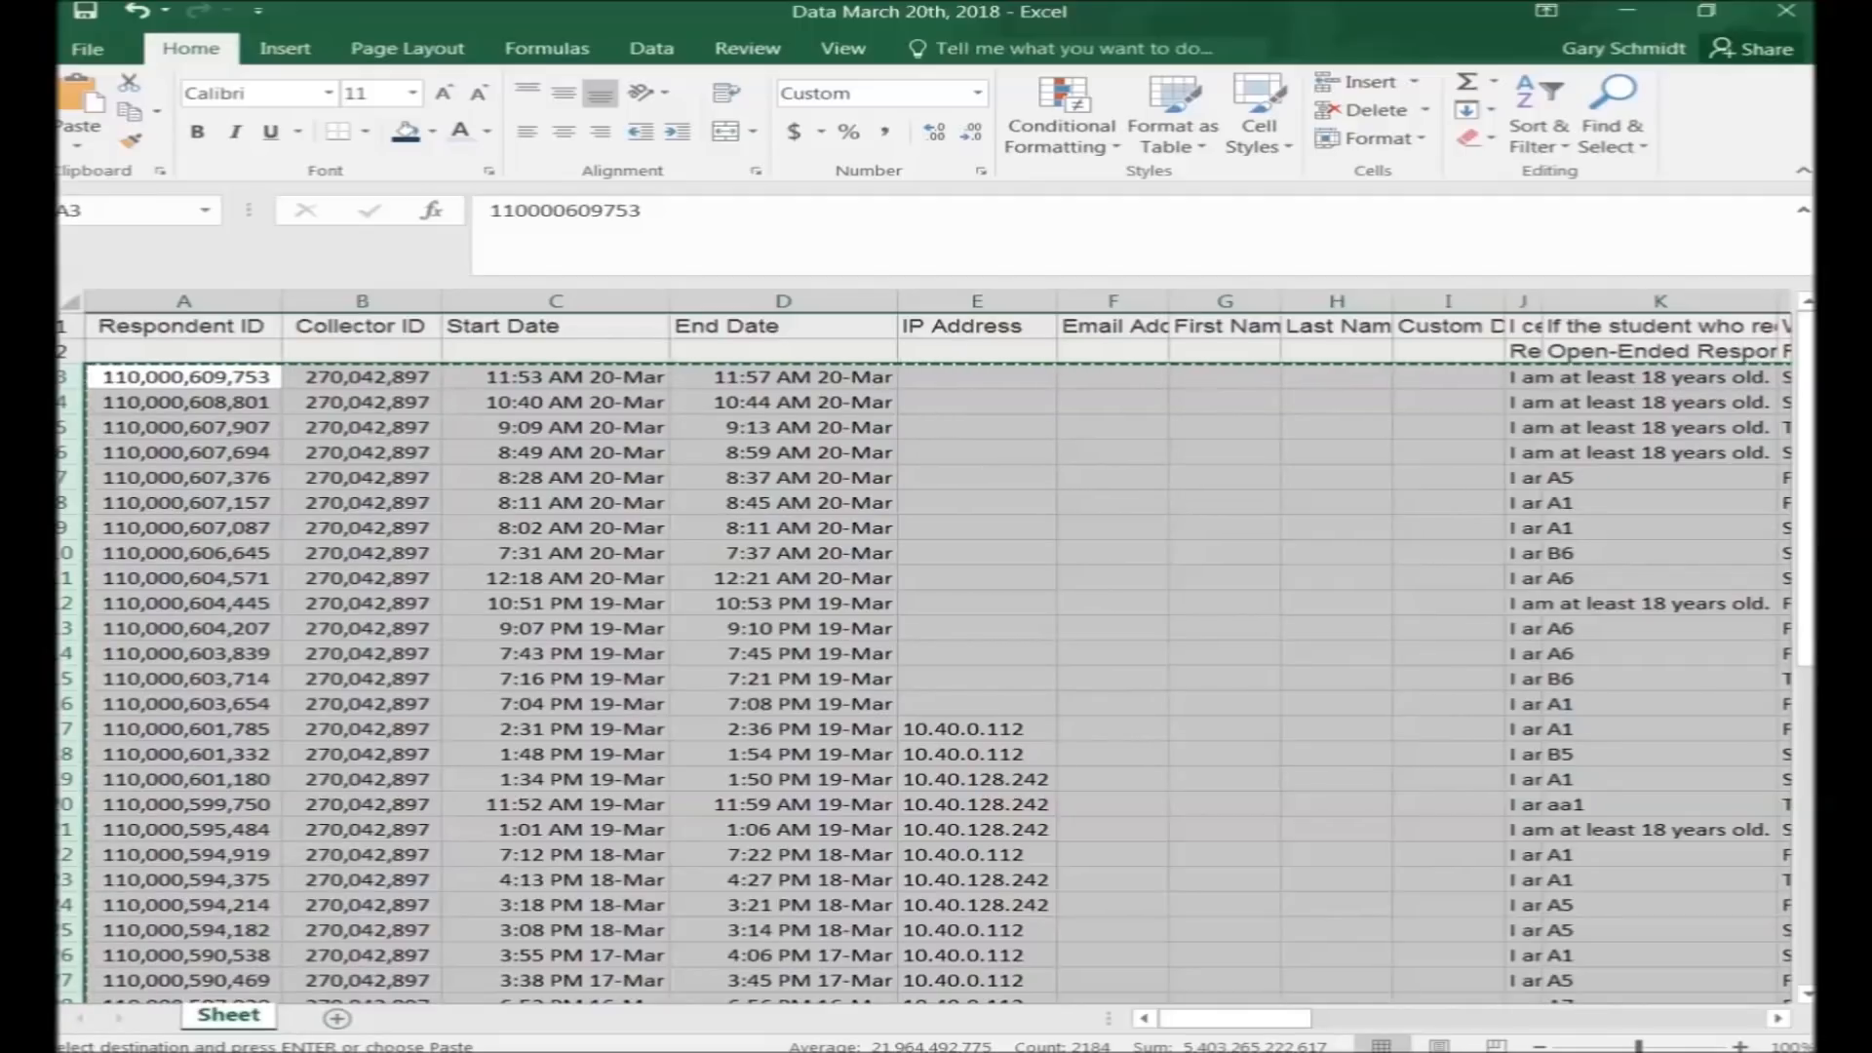
Paste the response rows at row 3 of the Original Sheet in Convert Results for Students and check their start and end dates
{"action": "key", "text": "alt+Tab"}
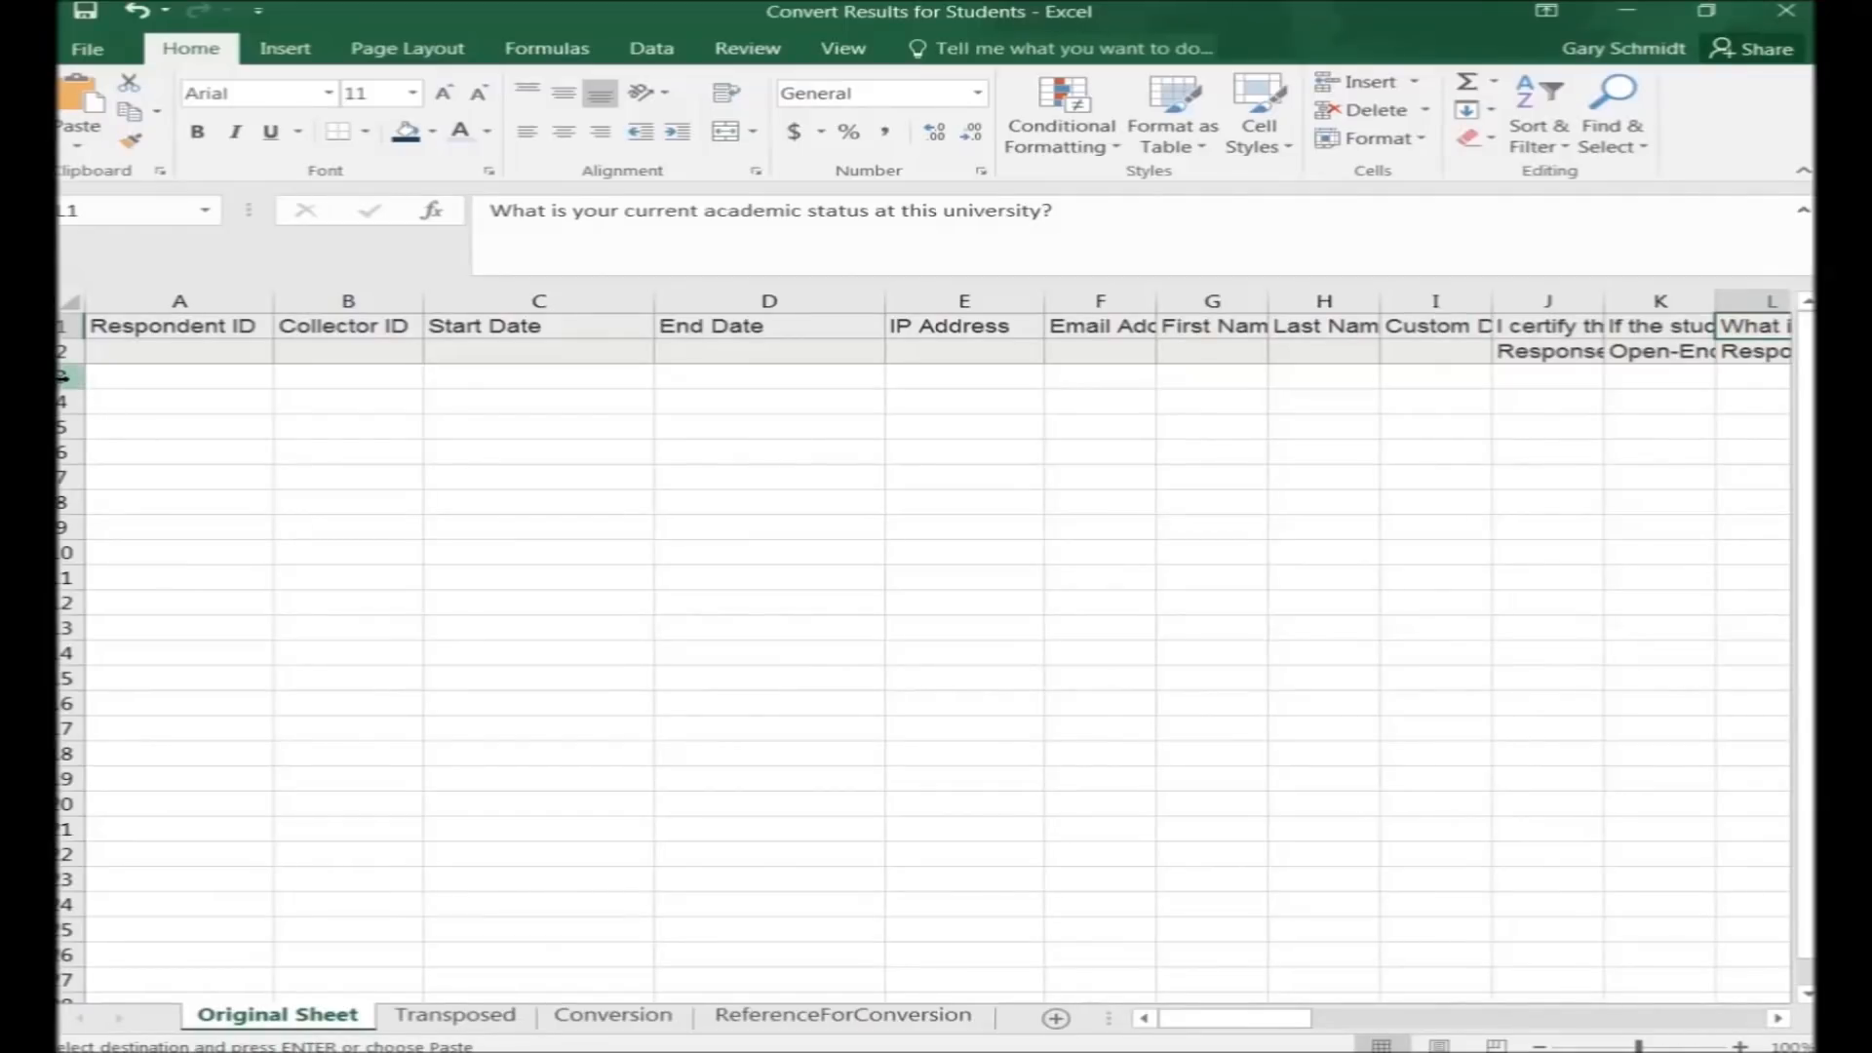
{"action": "left_click", "coordinate": [64, 376]}
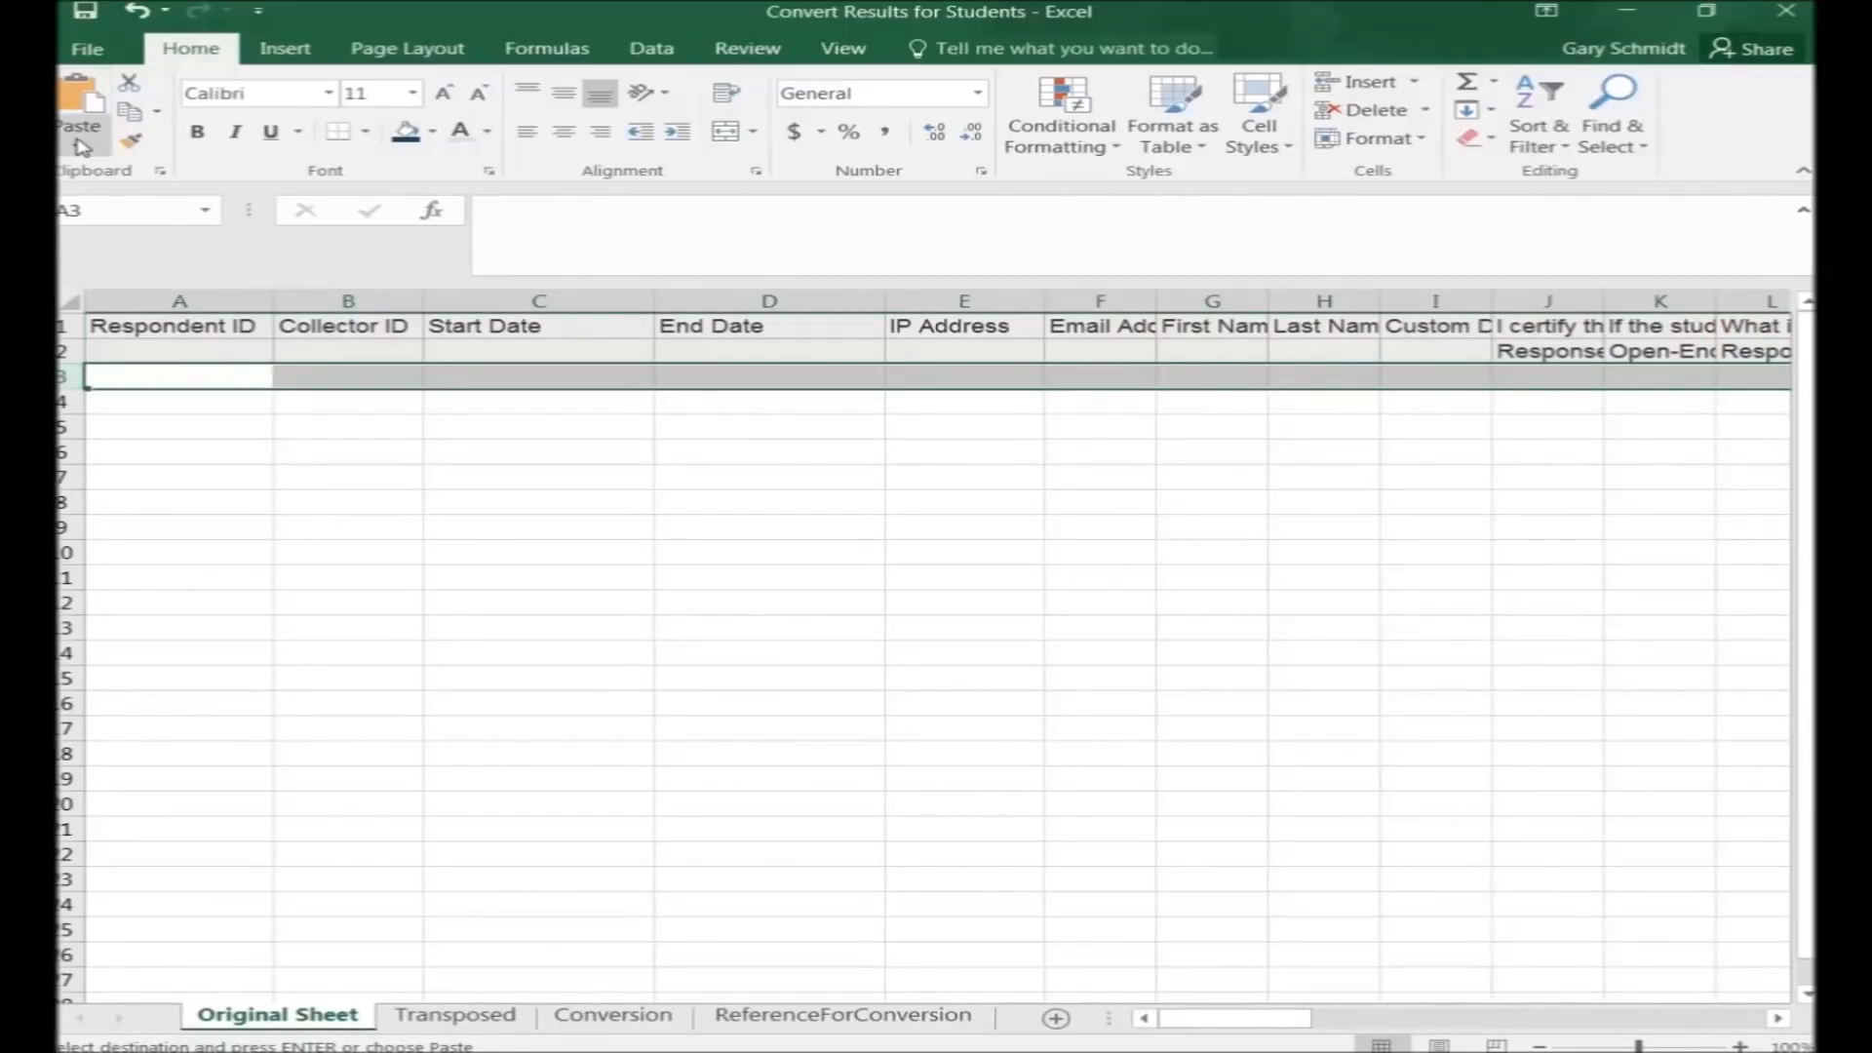
{"action": "left_click", "coordinate": [82, 101]}
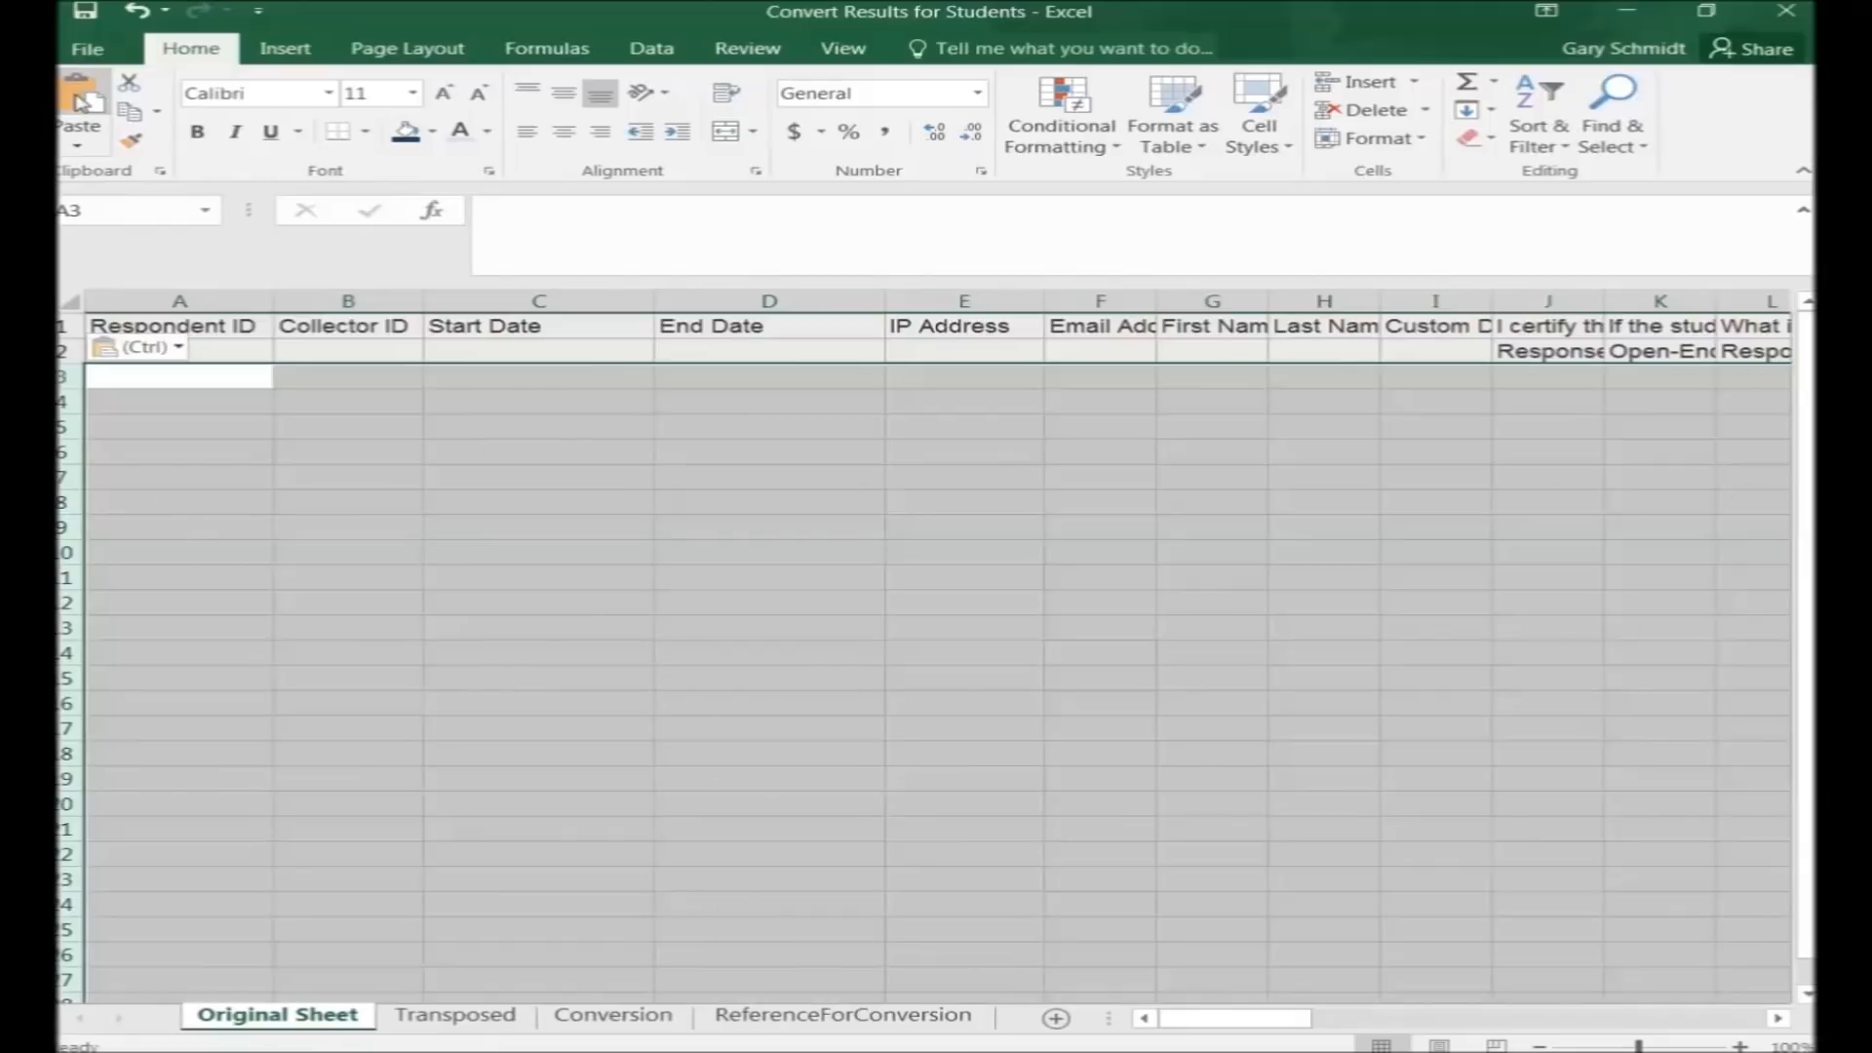
{"action": "left_click", "coordinate": [546, 388]}
{"action": "left_click", "coordinate": [870, 376]}
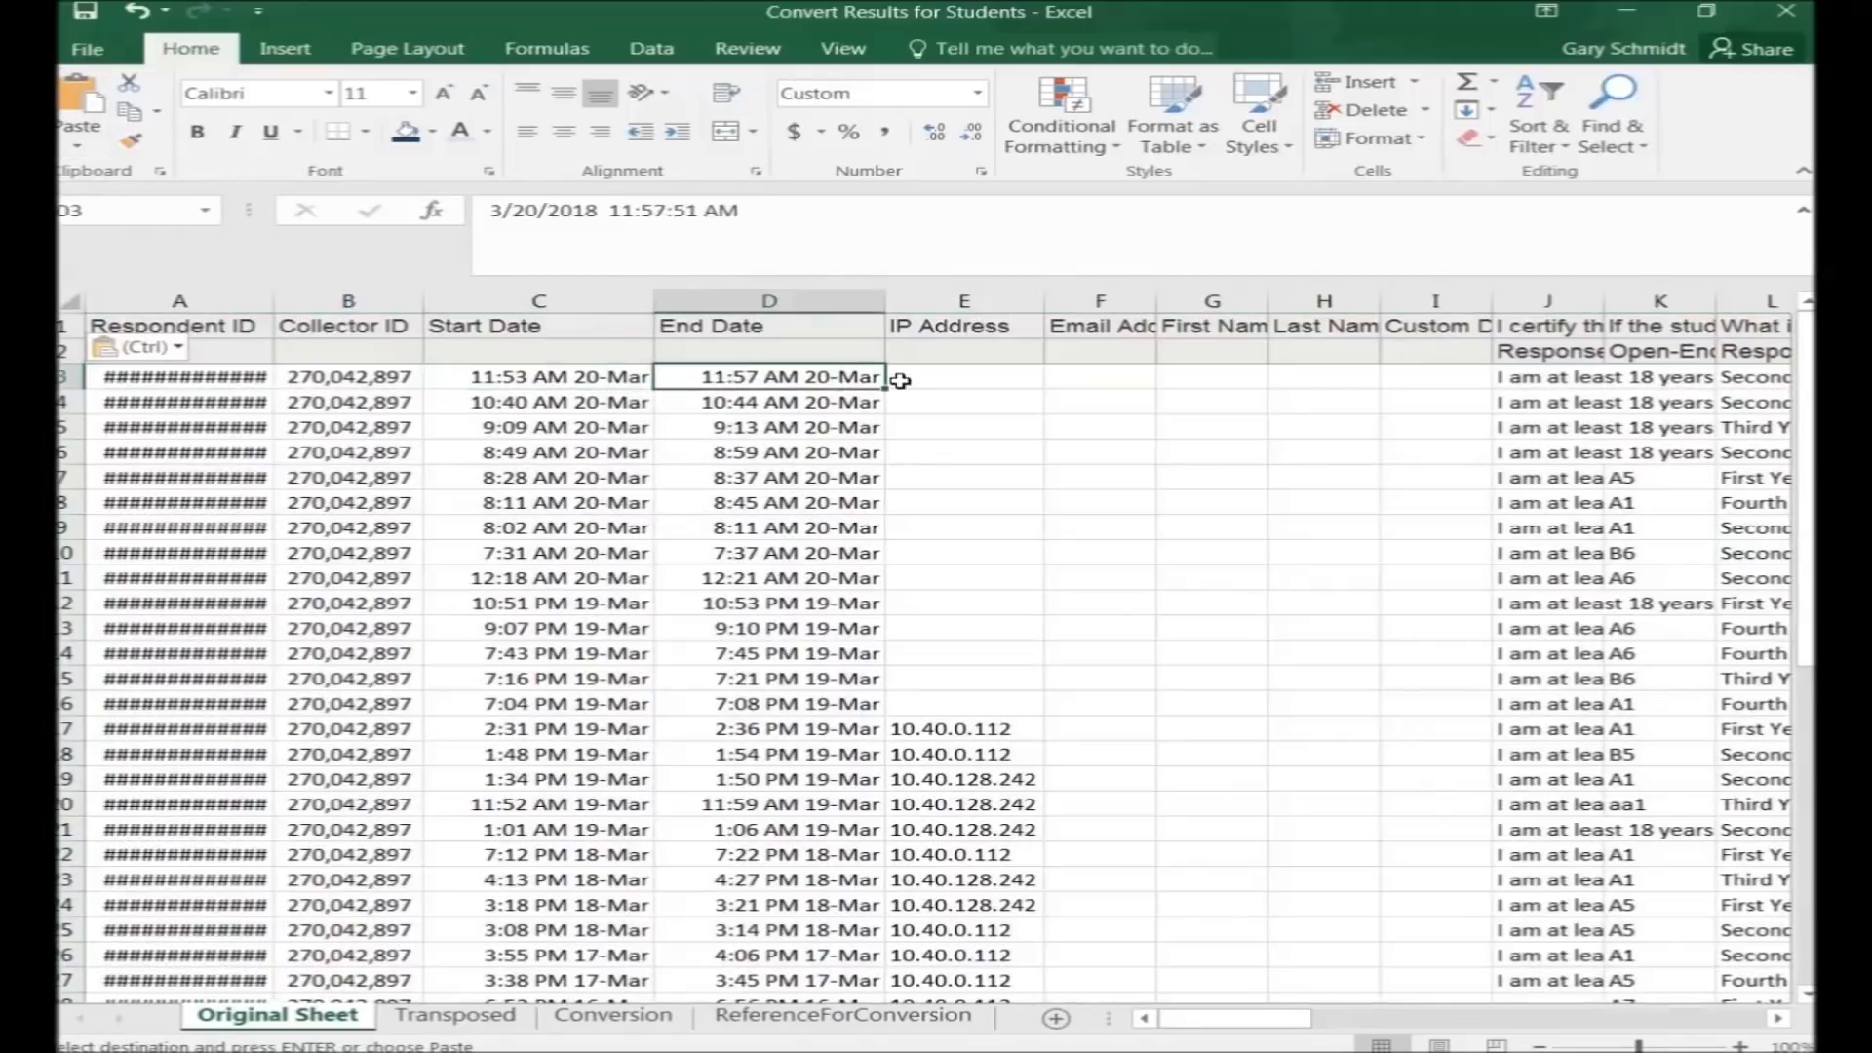
{"action": "left_click", "coordinate": [970, 369]}
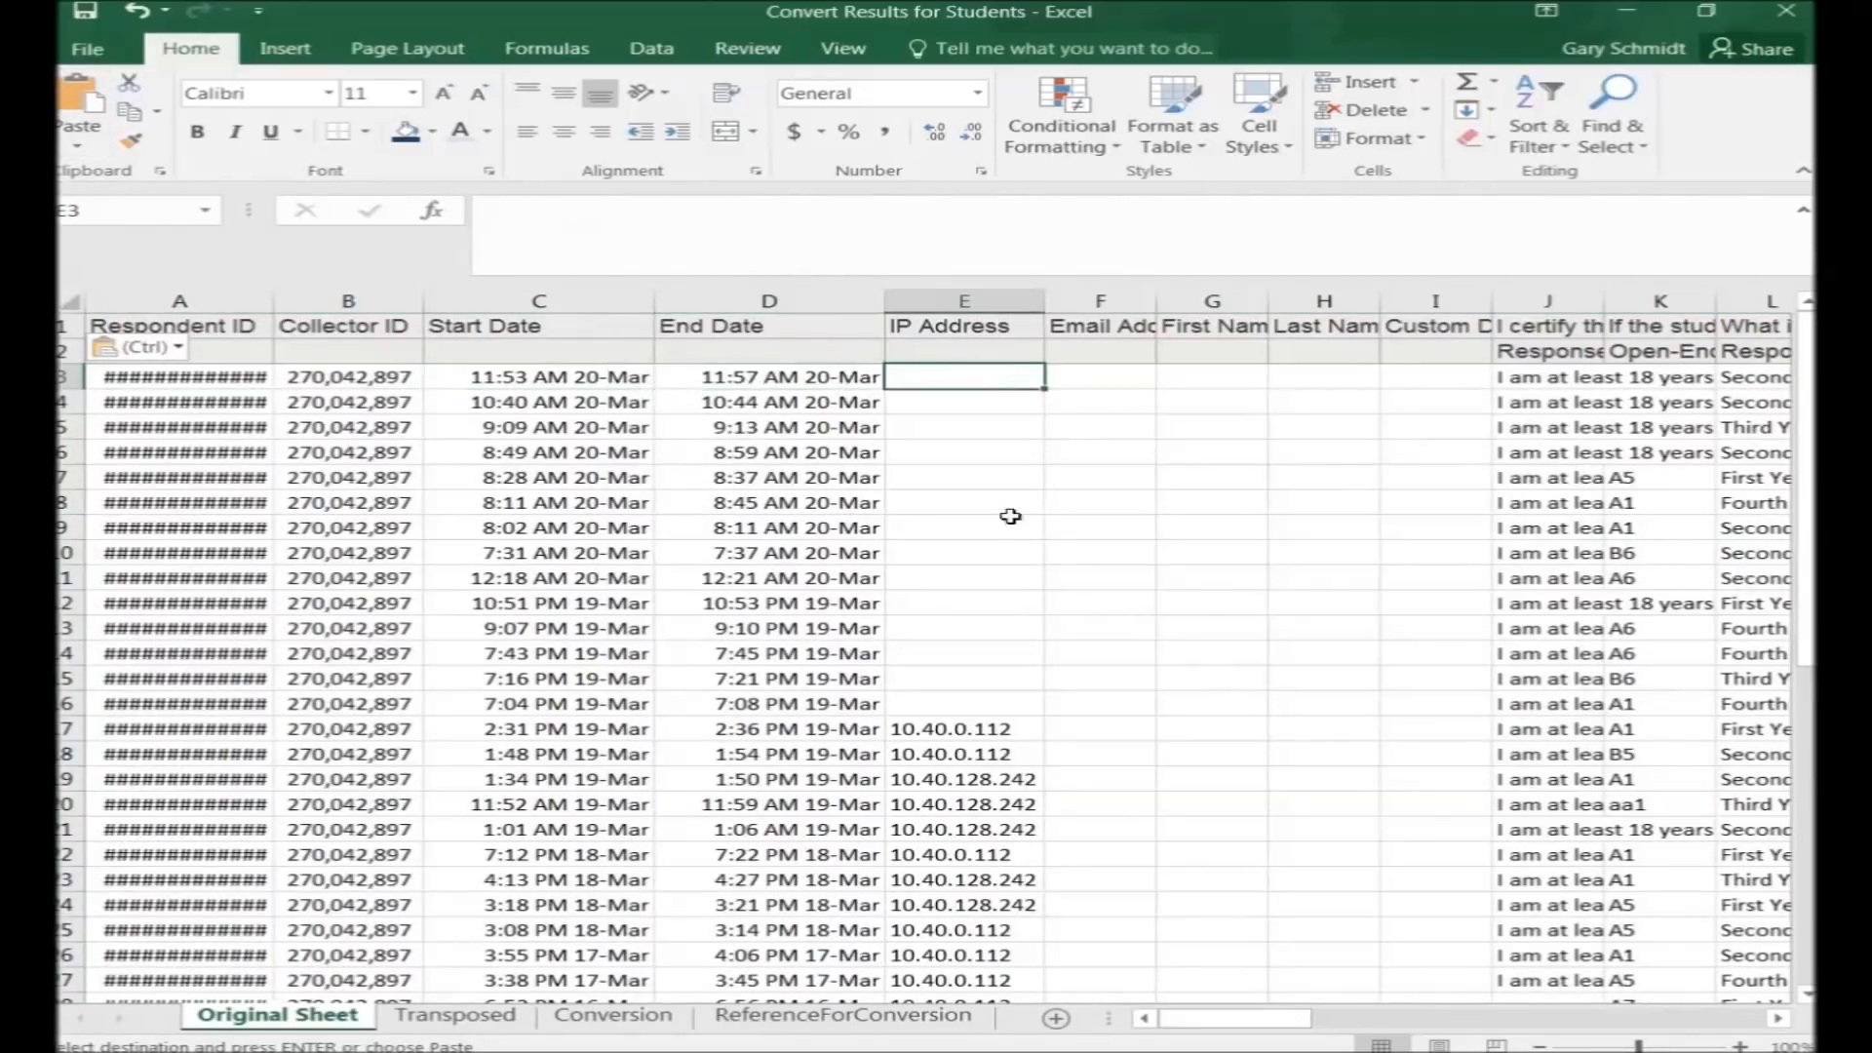
{"action": "left_click", "coordinate": [581, 376]}
{"action": "left_click", "coordinate": [773, 376]}
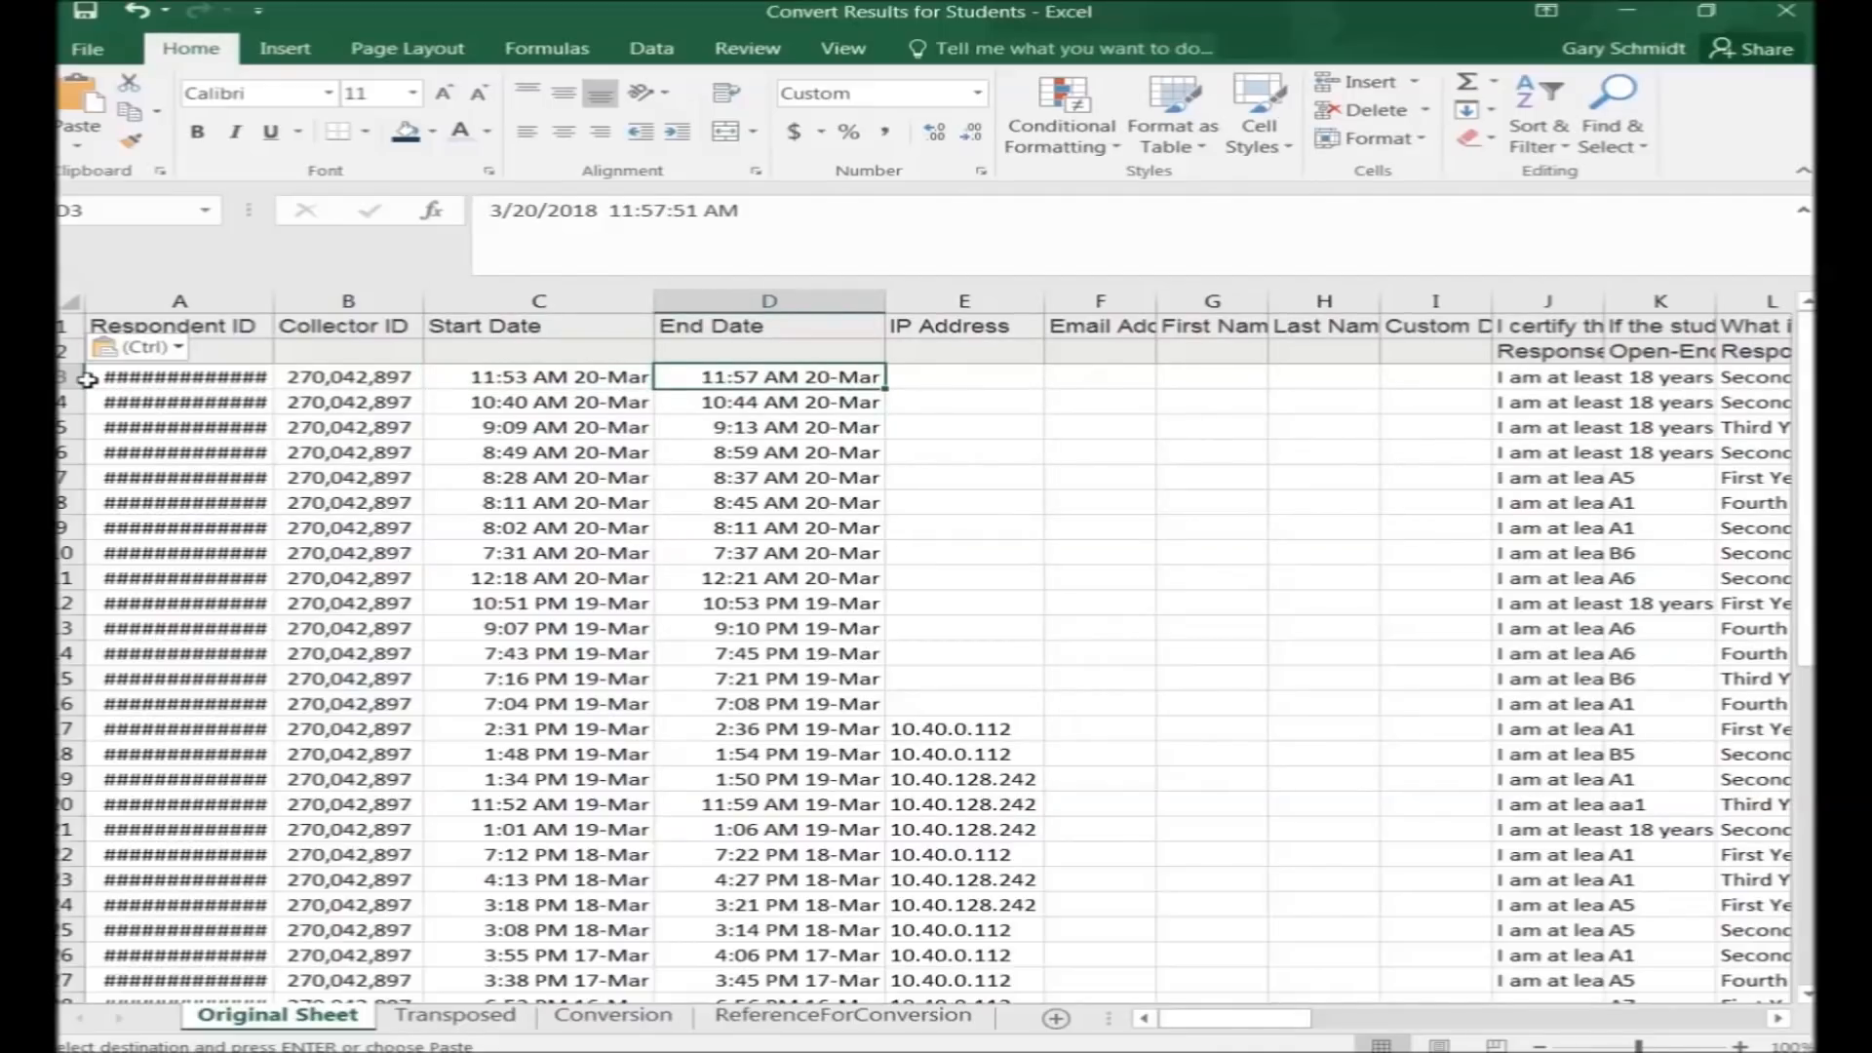
Copy the Original Sheet's response rows, paste them transposed at cell A1 of the Transposed sheet and view the Conversion sheet
{"action": "left_click_drag", "start_coordinate": [68, 377], "coordinate": [71, 955]}
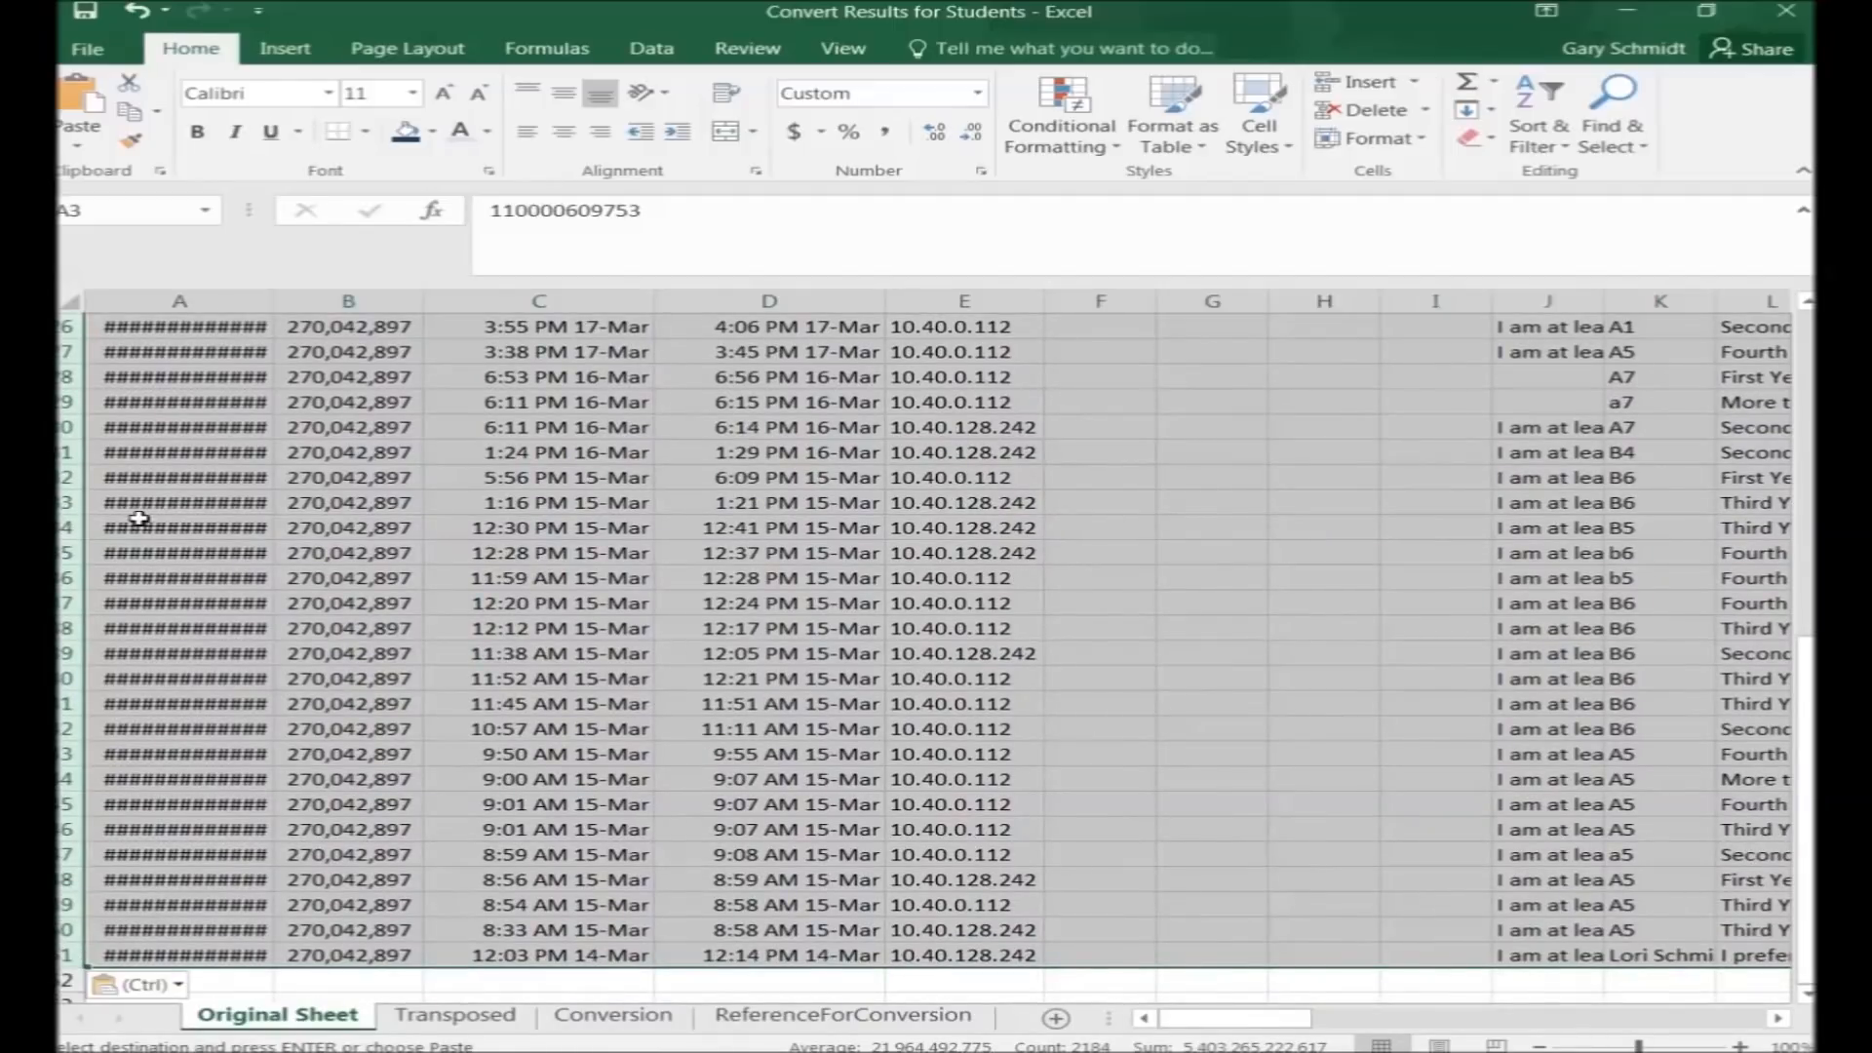
{"action": "left_click", "coordinate": [132, 114]}
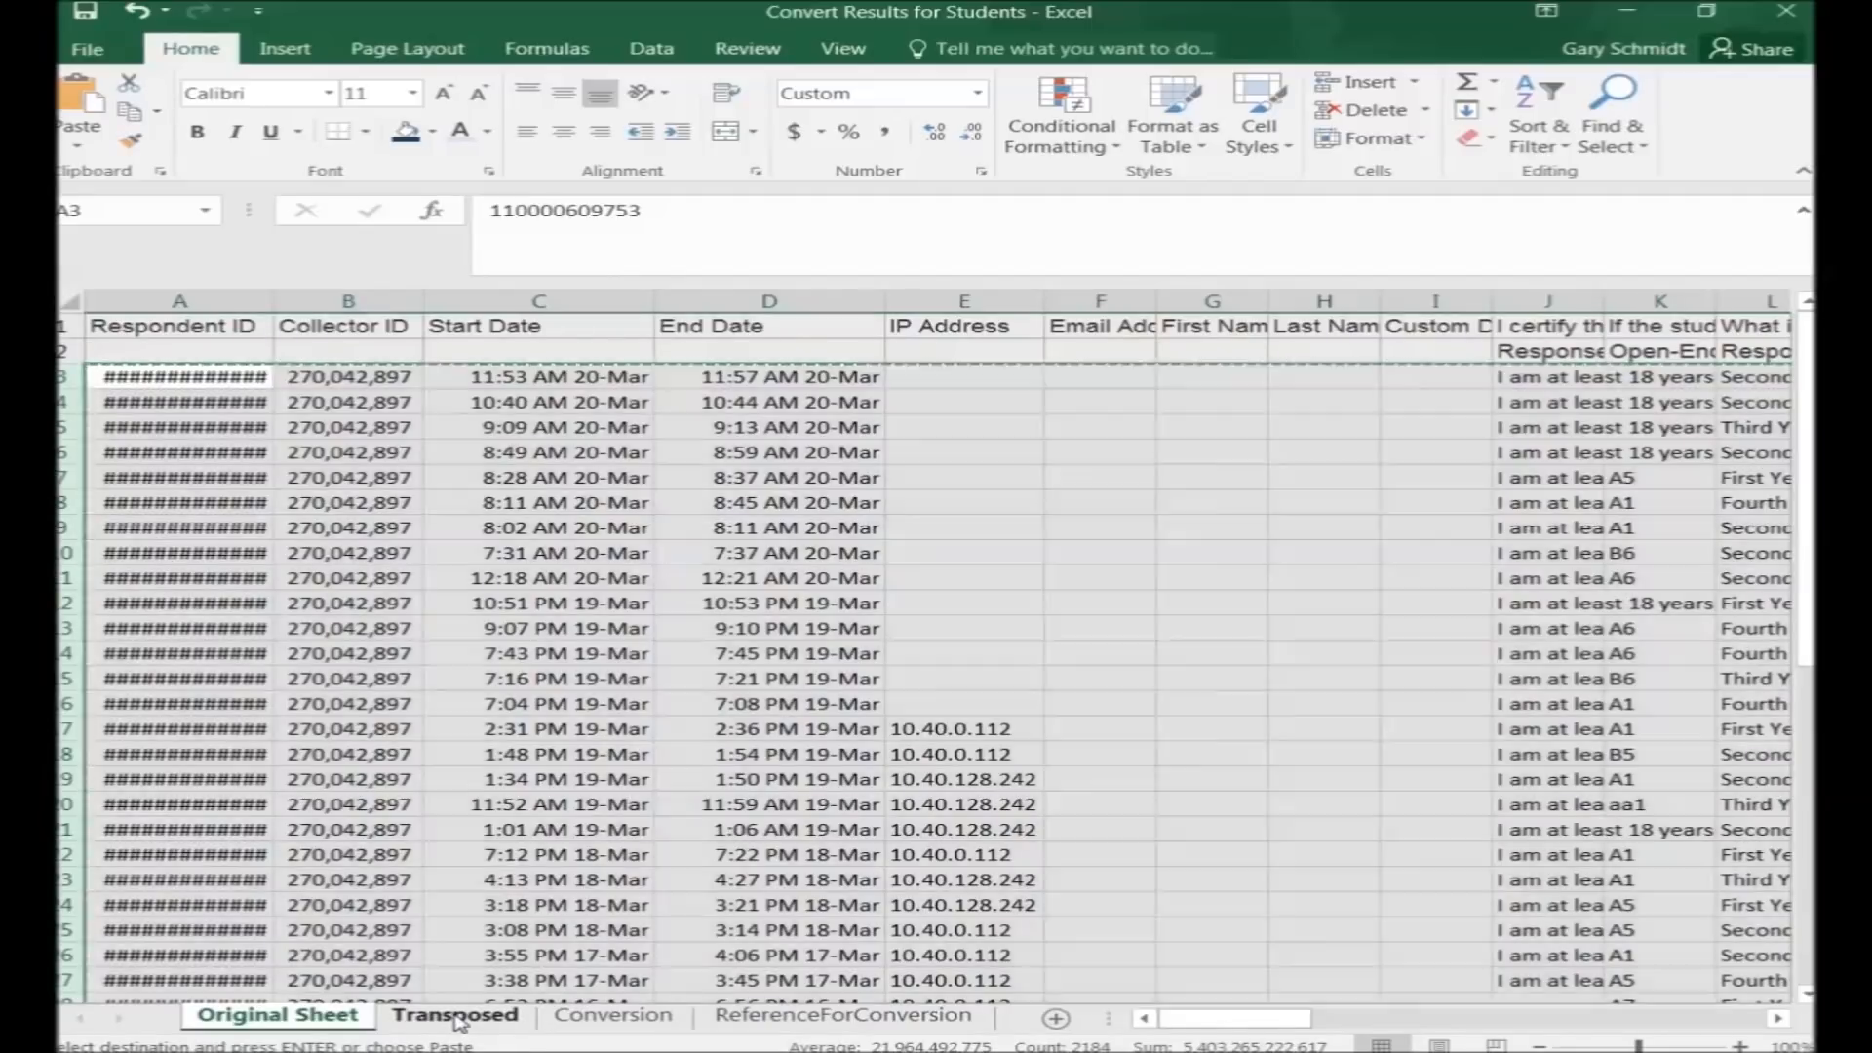
{"action": "left_click", "coordinate": [454, 1016]}
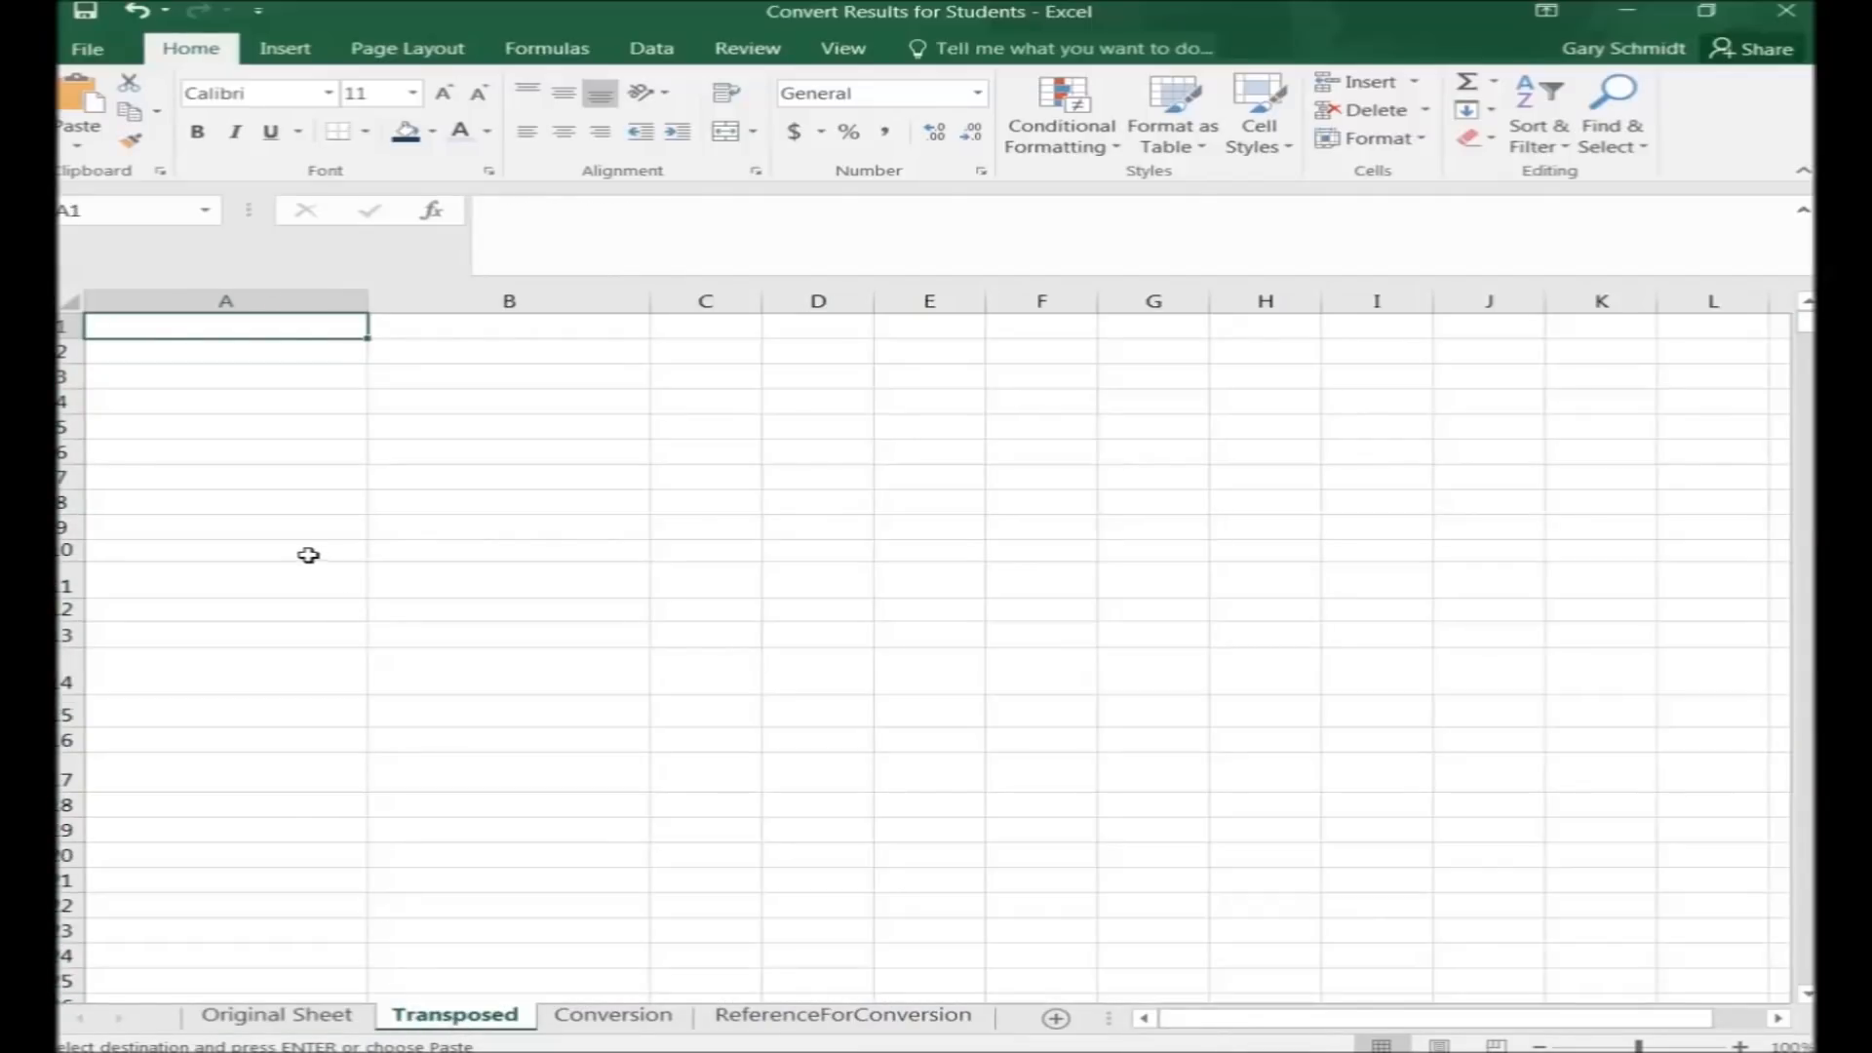
{"action": "left_click", "coordinate": [82, 146]}
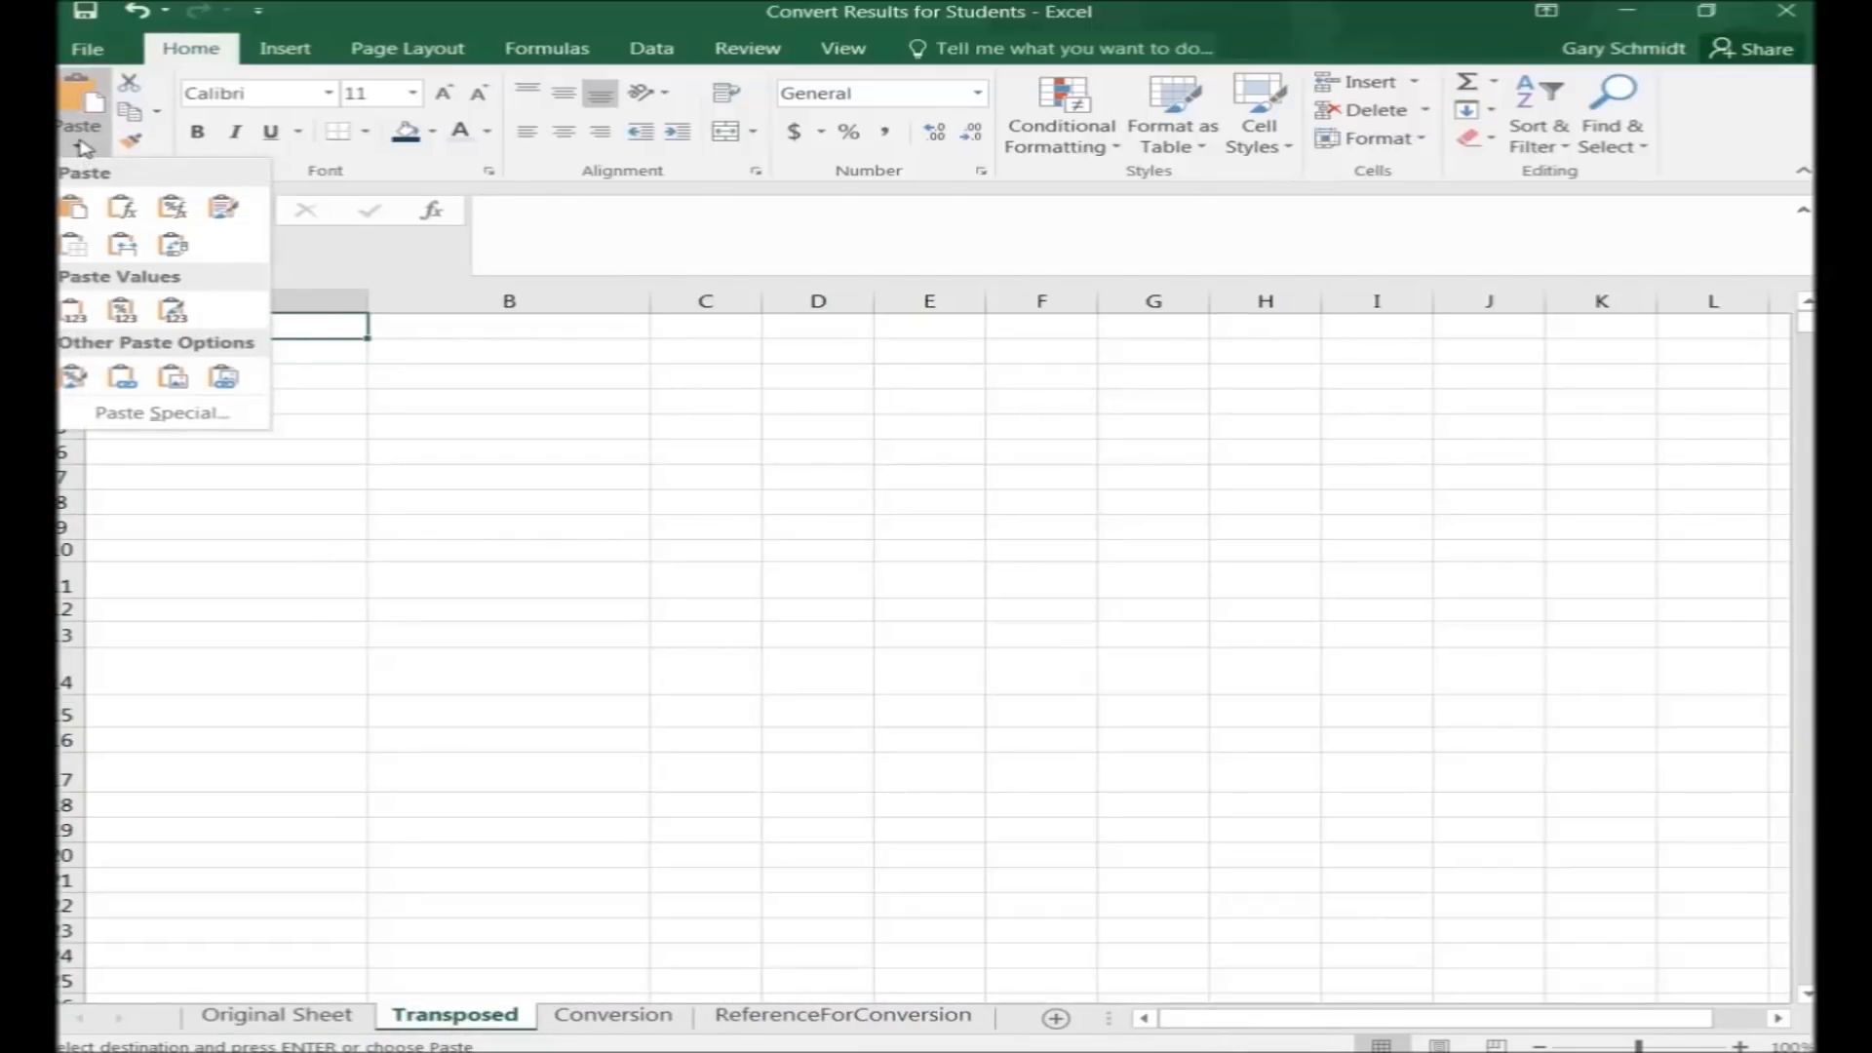
{"action": "left_click", "coordinate": [176, 244]}
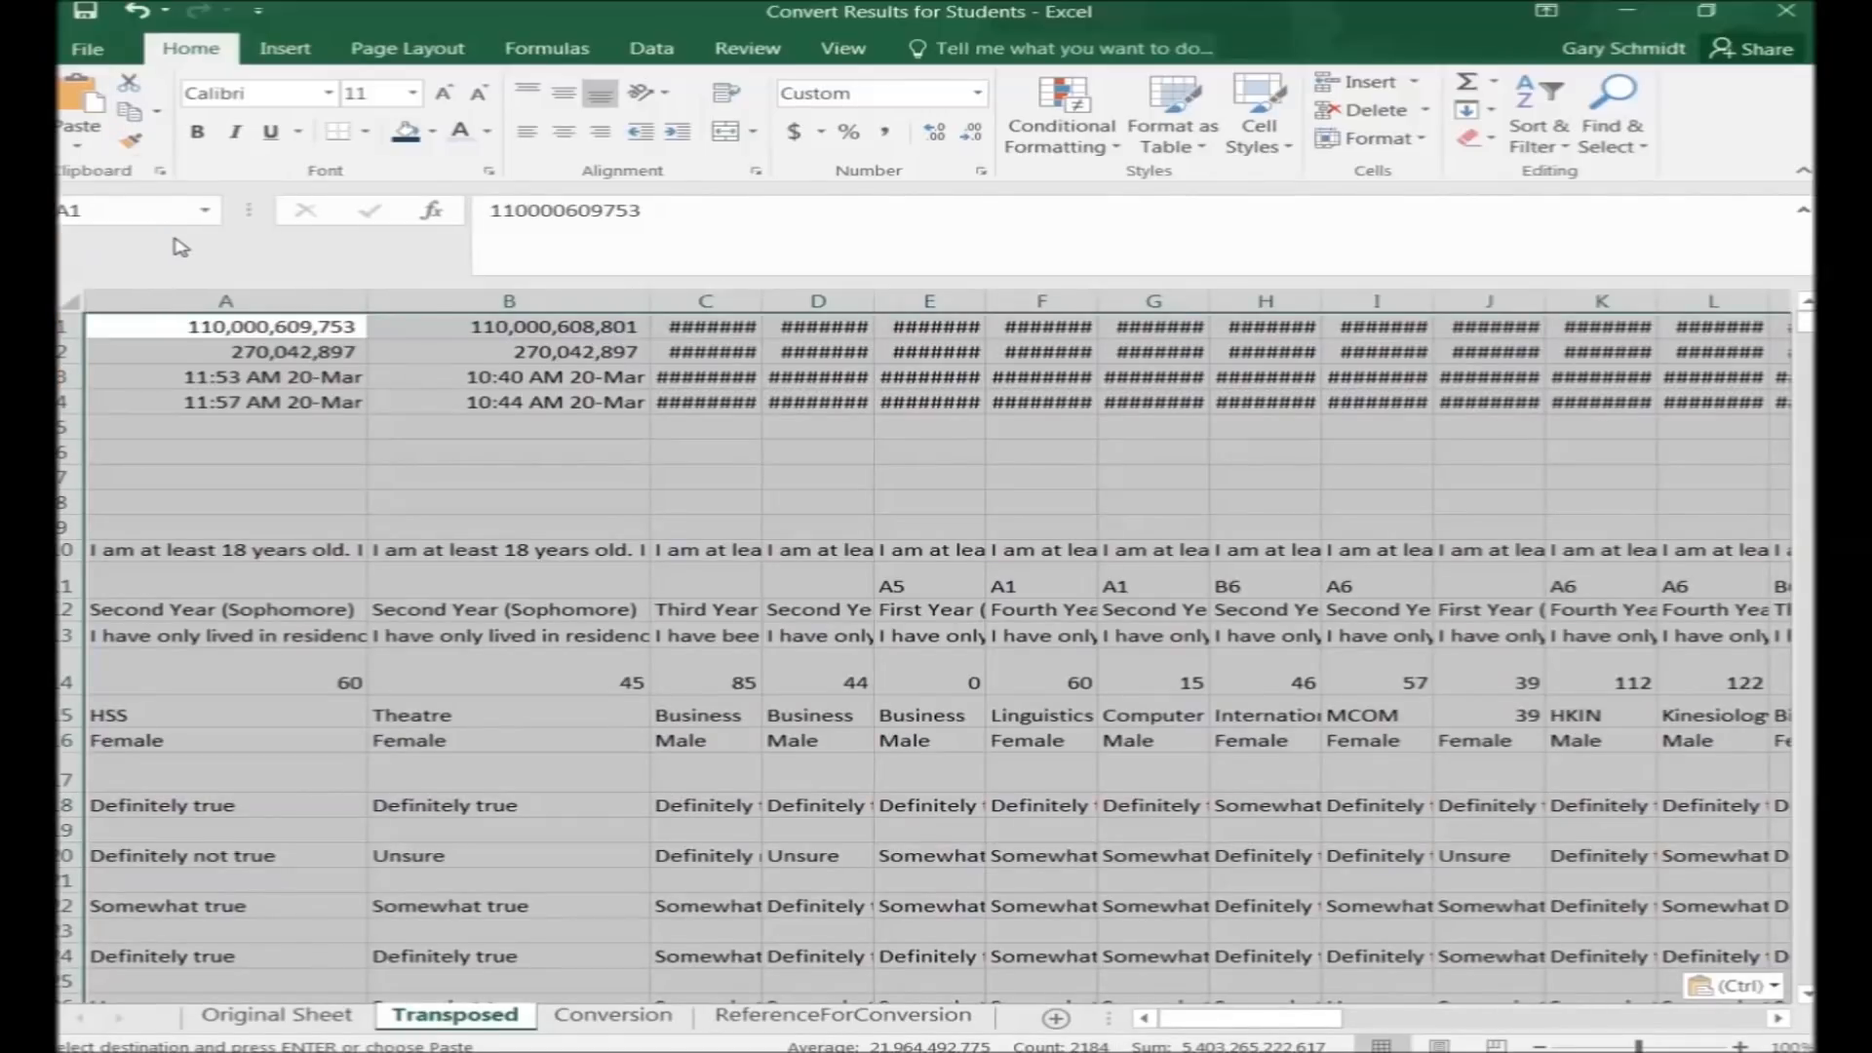
{"action": "key", "text": "Right"}
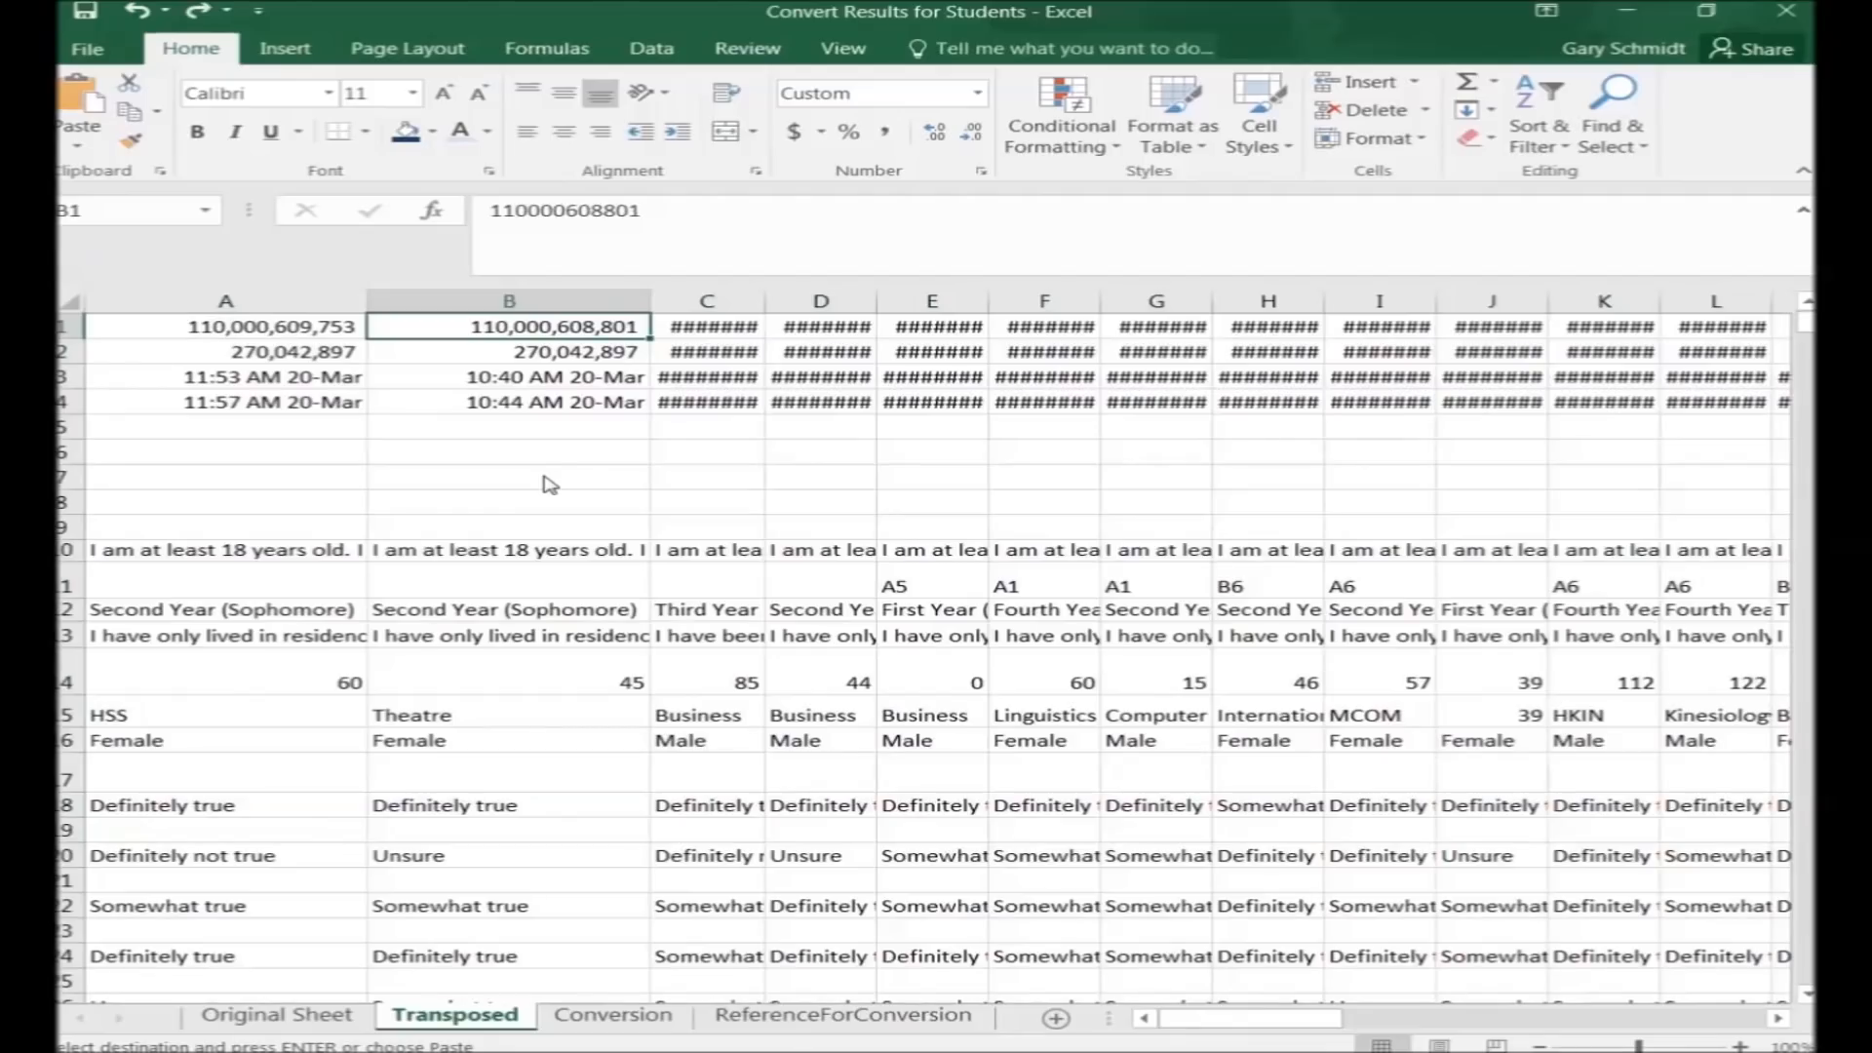
{"action": "left_click", "coordinate": [609, 1017]}
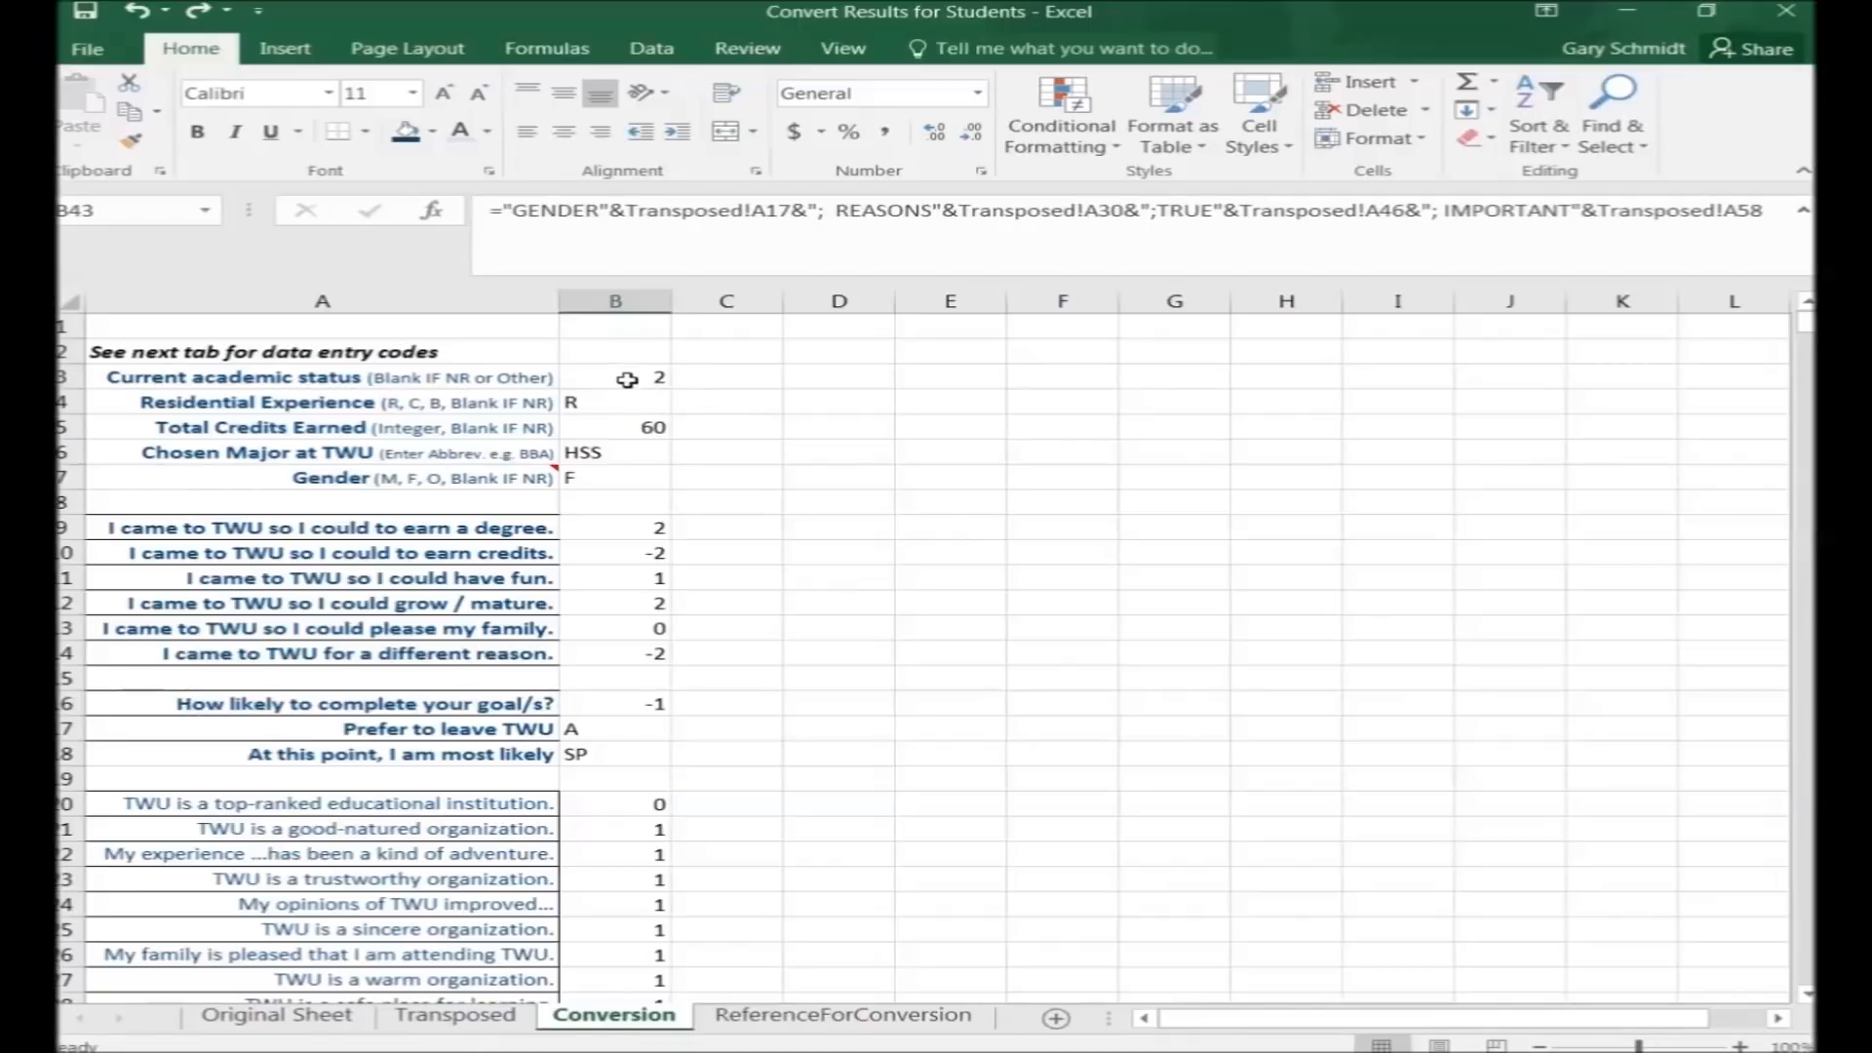
Fill the Conversion sheet's column B formulas in rows 3 to 43 across to column AY
{"action": "left_click_drag", "start_coordinate": [620, 375], "coordinate": [1799, 556]}
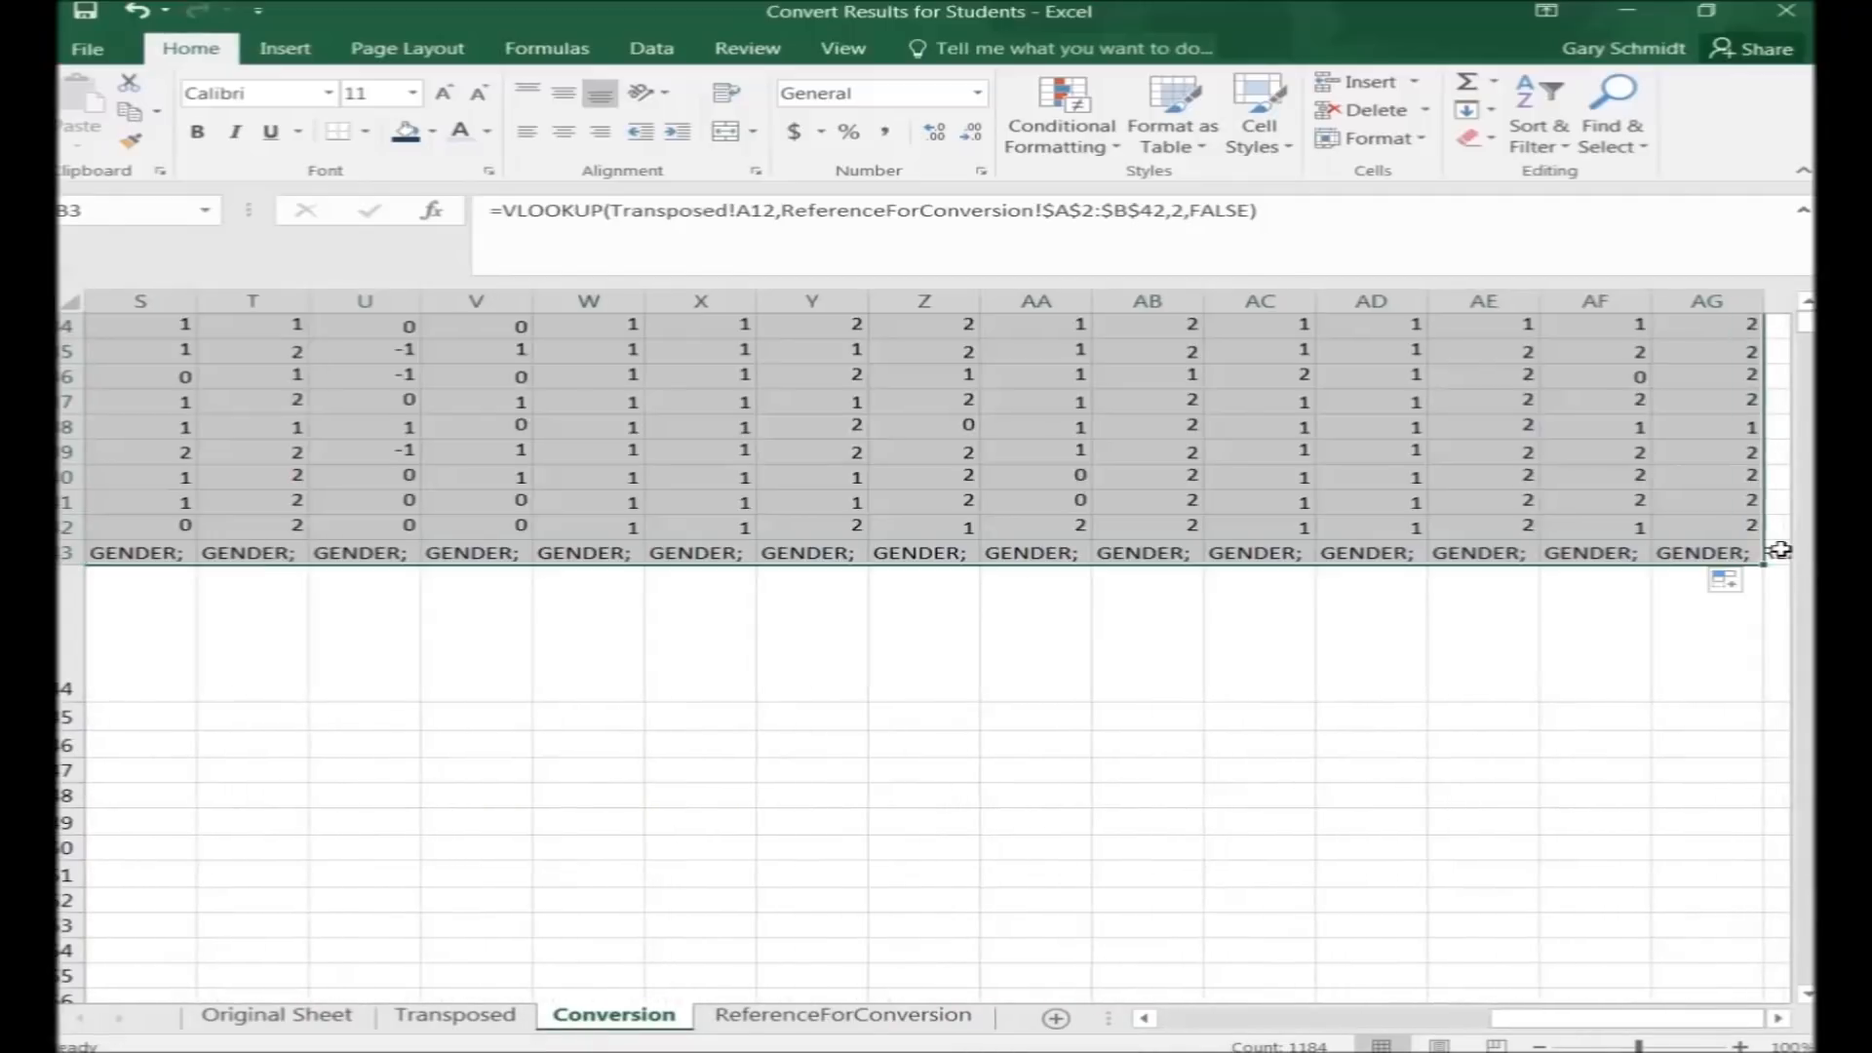
{"action": "left_click_drag", "start_coordinate": [1781, 1019], "coordinate": [1780, 1019]}
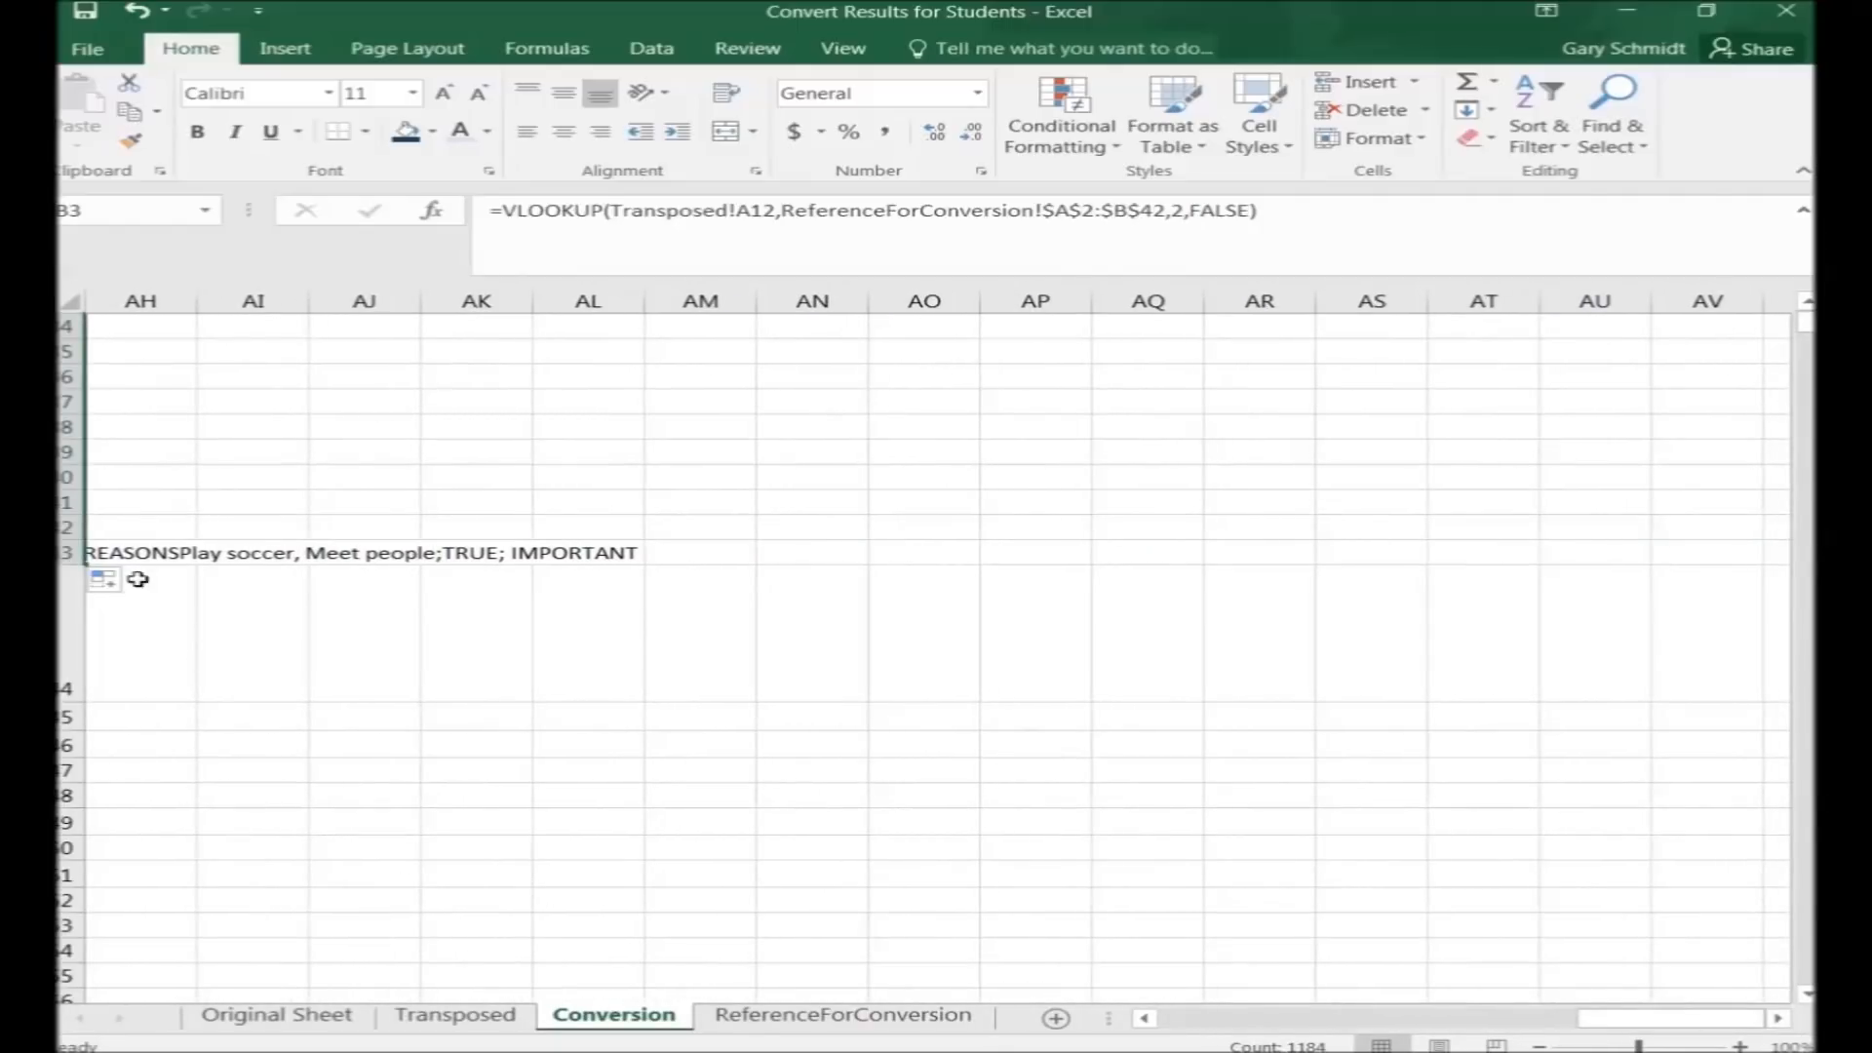
{"action": "left_click_drag", "start_coordinate": [89, 564], "coordinate": [1770, 553]}
{"action": "left_click_drag", "start_coordinate": [1427, 867], "coordinate": [1536, 871]}
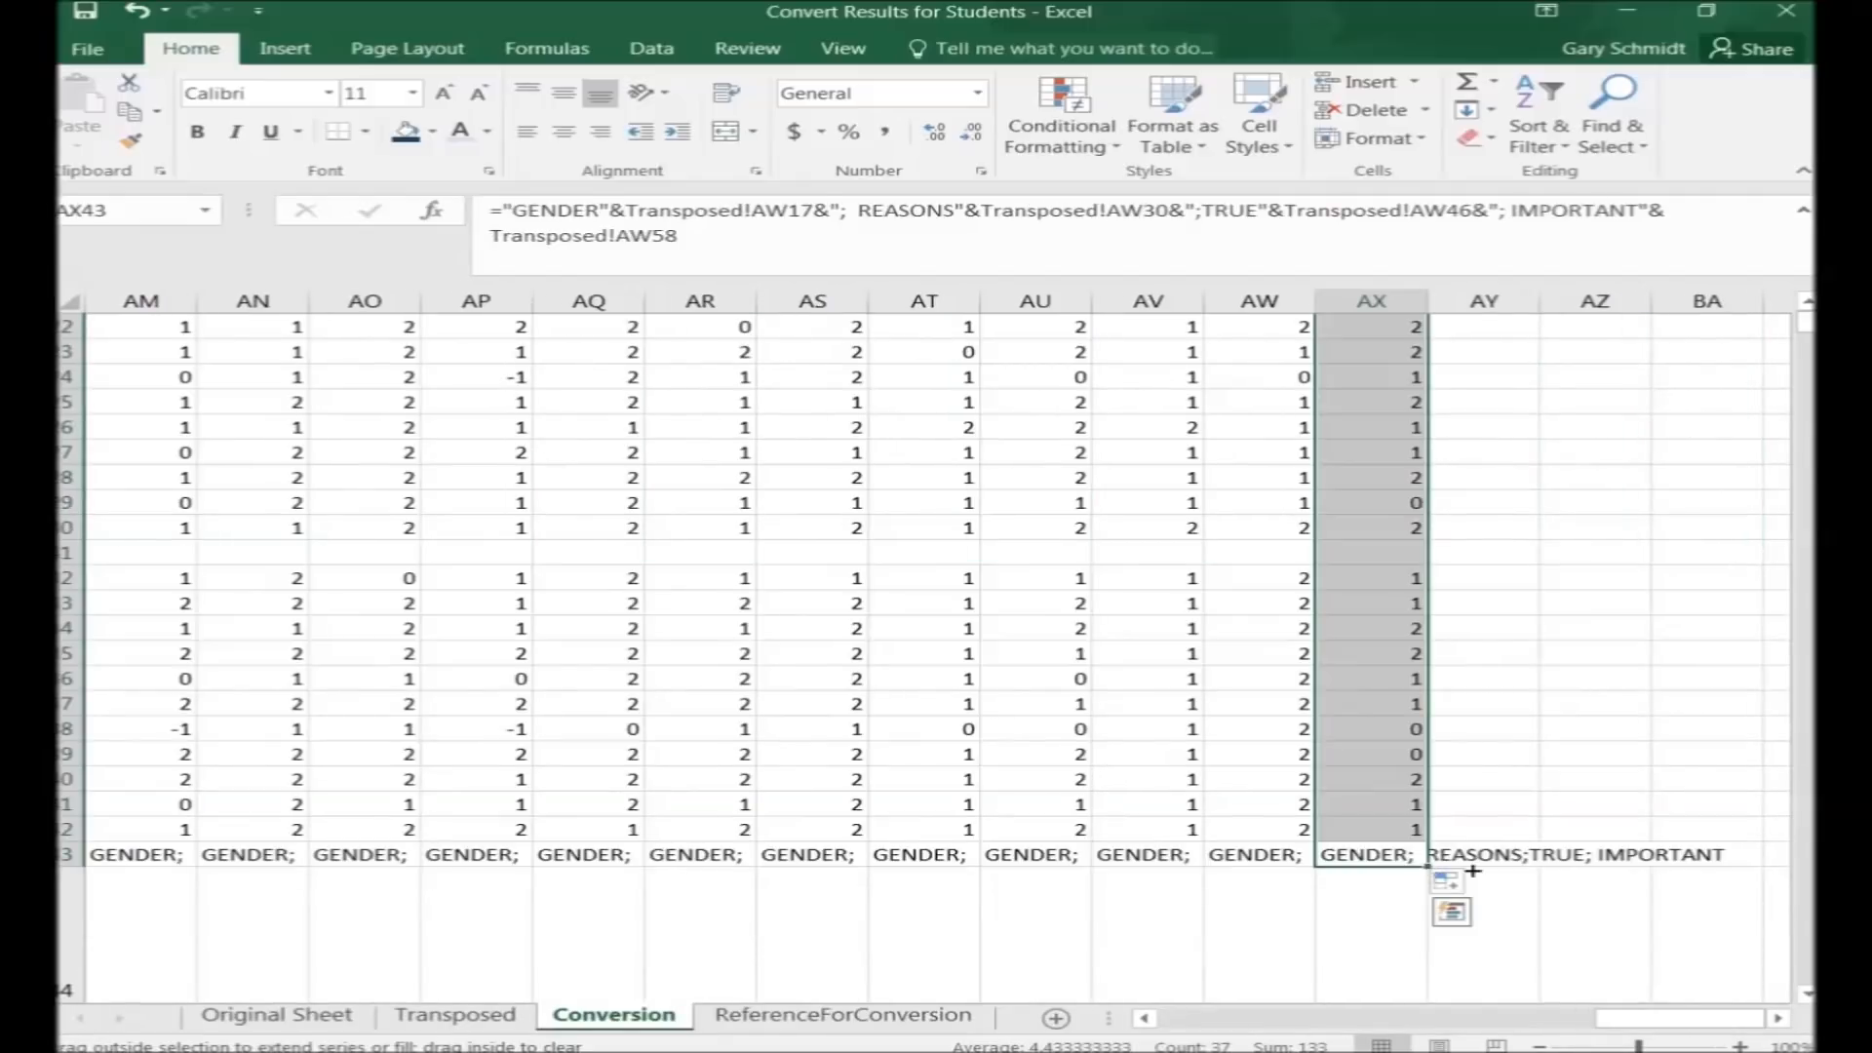
{"action": "left_click", "coordinate": [1497, 831]}
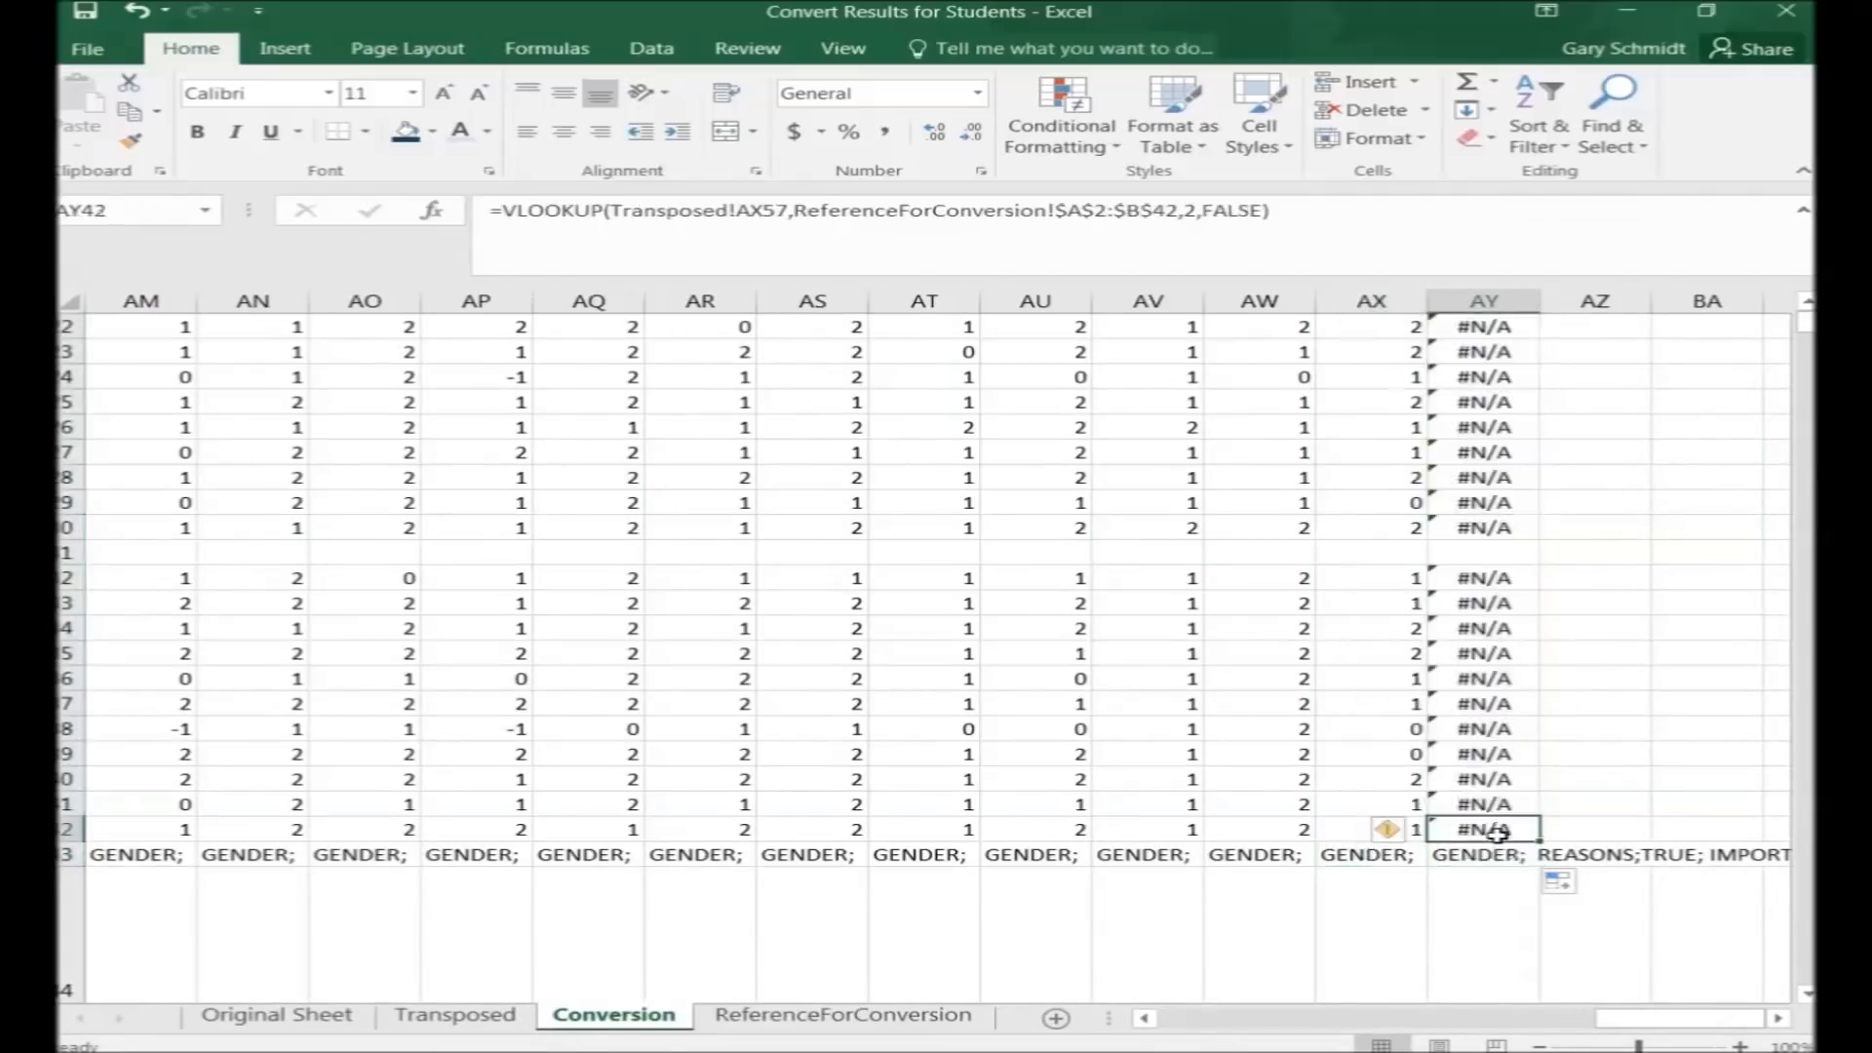
Check the last response column and the first empty column on the Transposed sheet
{"action": "left_click", "coordinate": [456, 1015]}
{"action": "left_click", "coordinate": [1712, 293]}
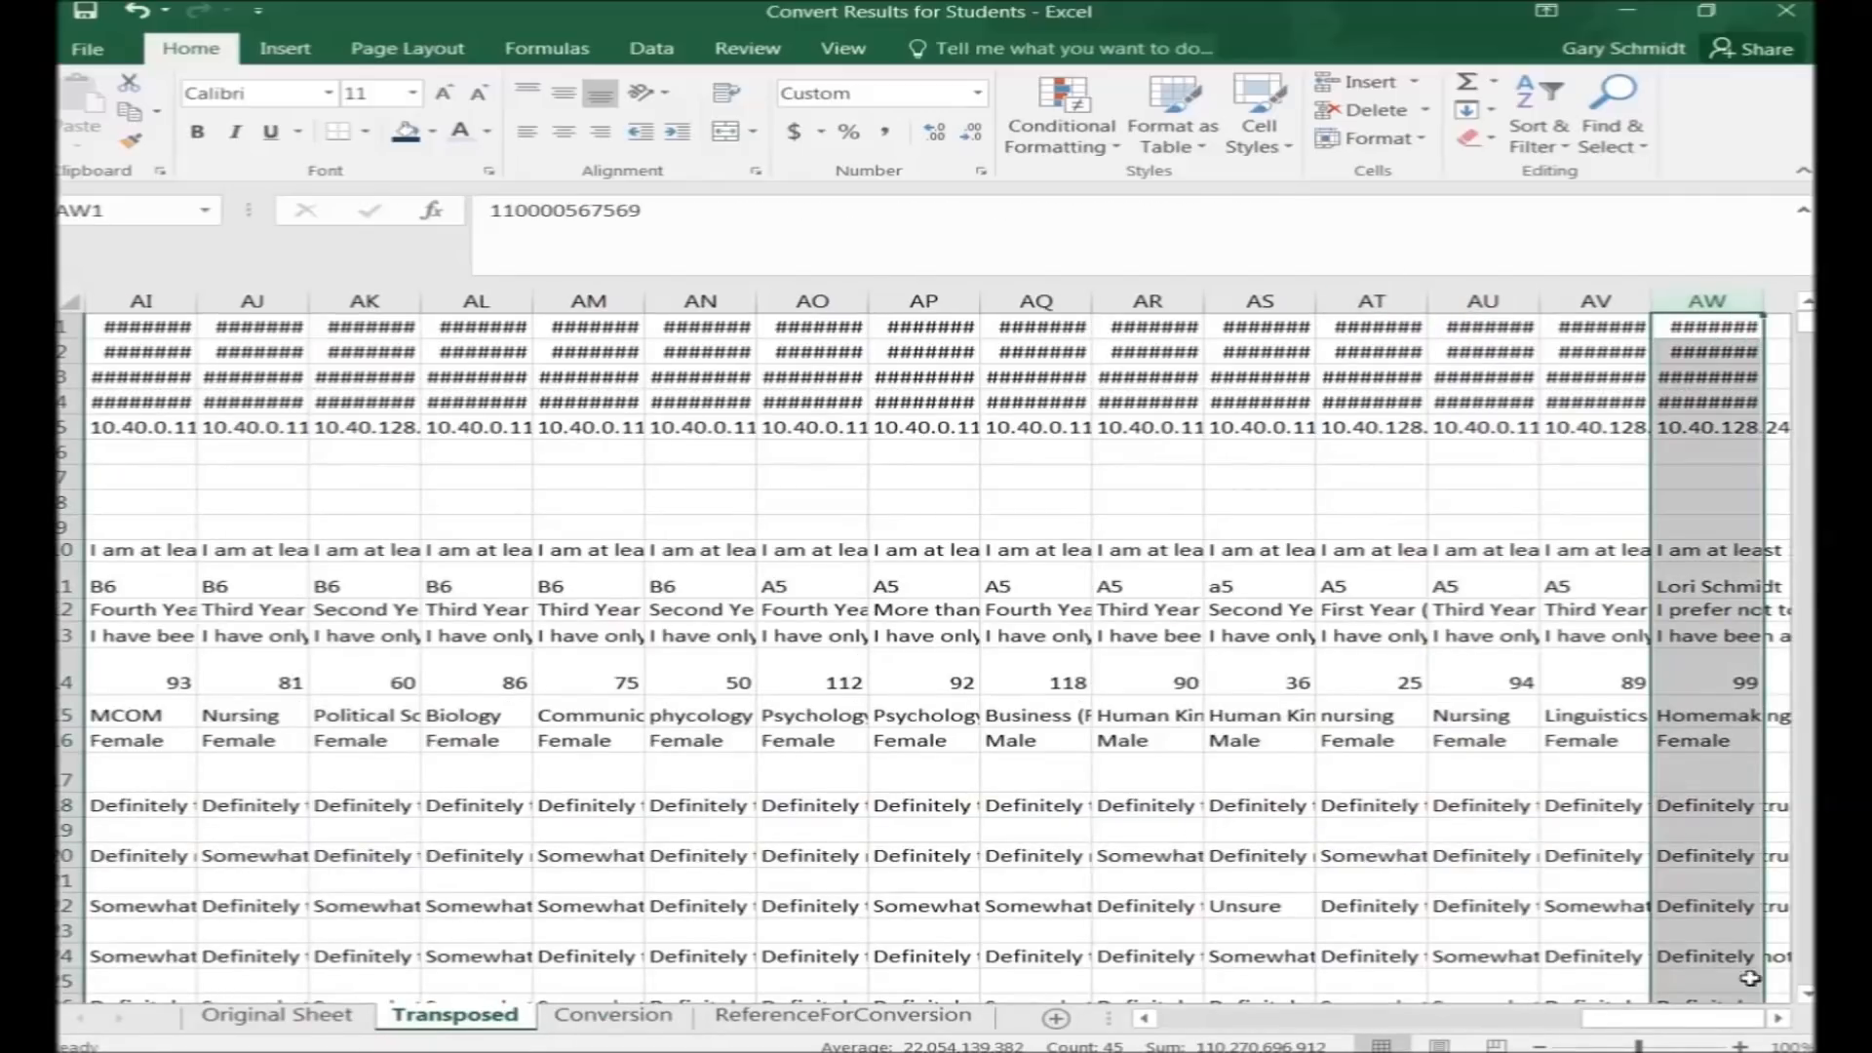
{"action": "left_click", "coordinate": [1779, 1018]}
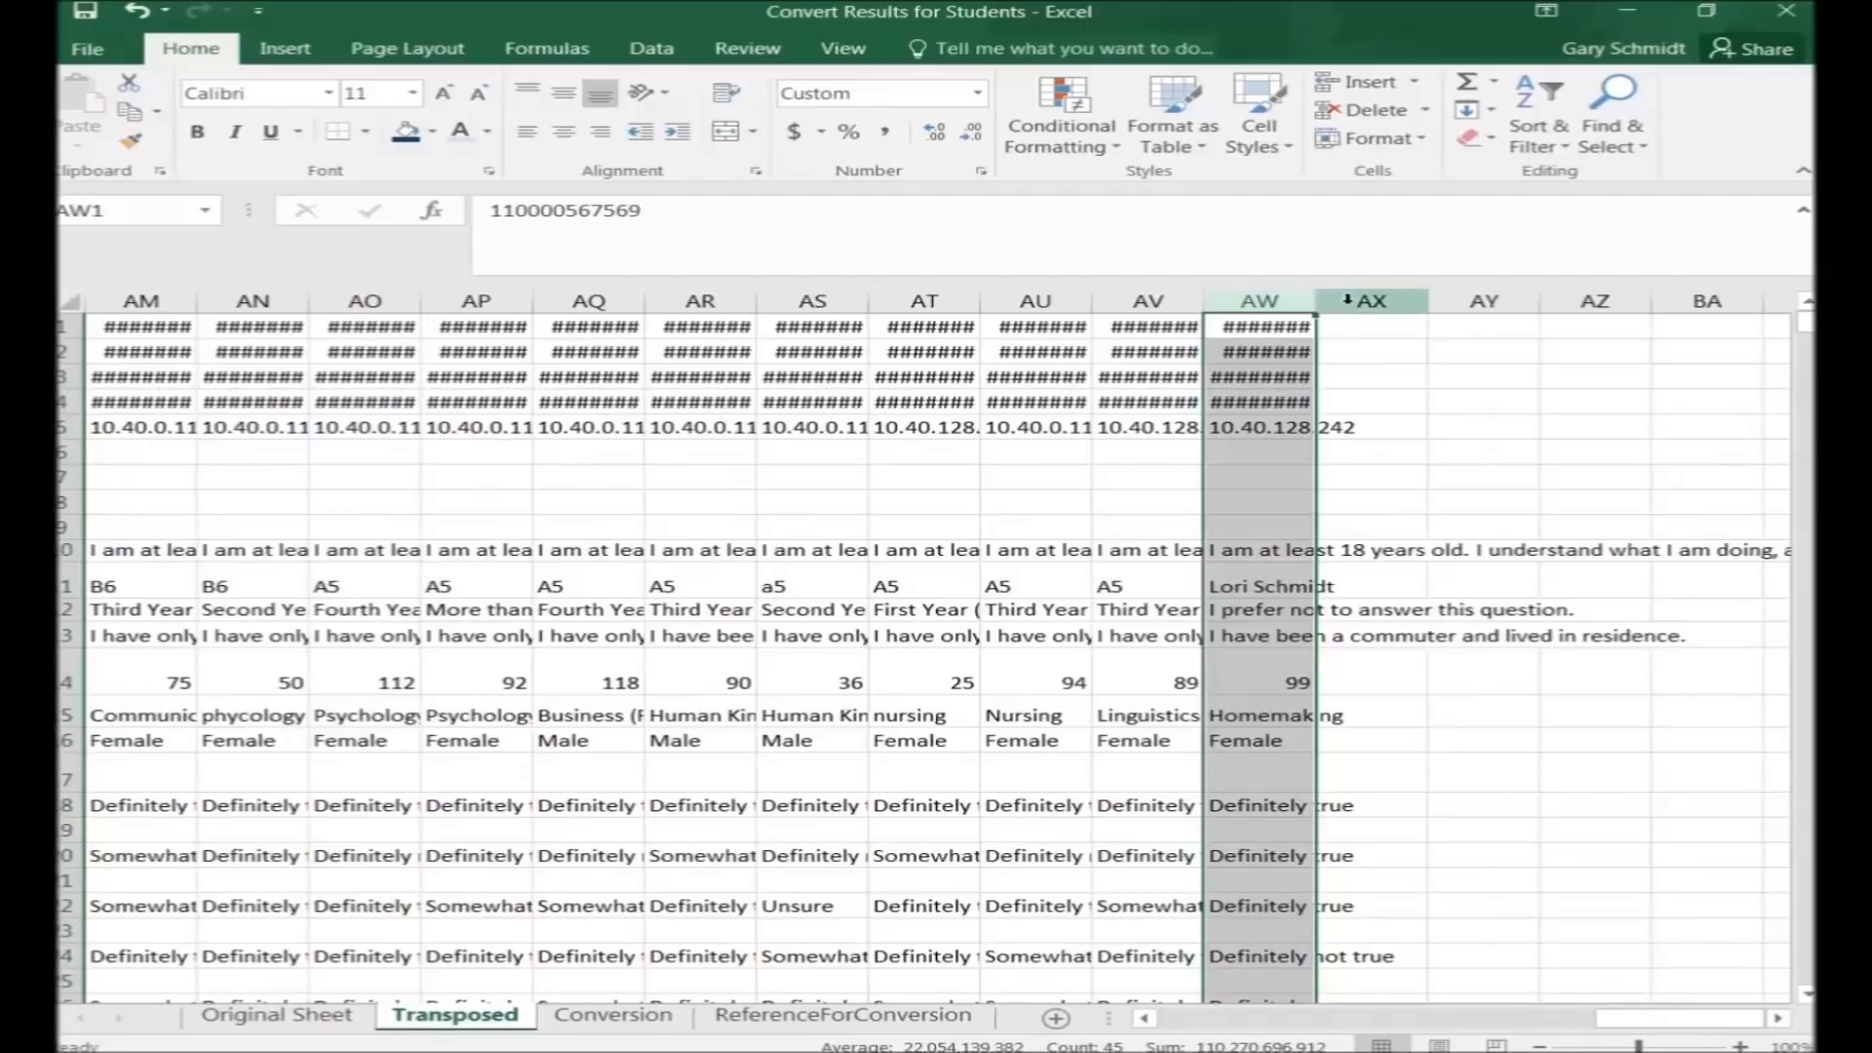
{"action": "left_click", "coordinate": [1339, 299]}
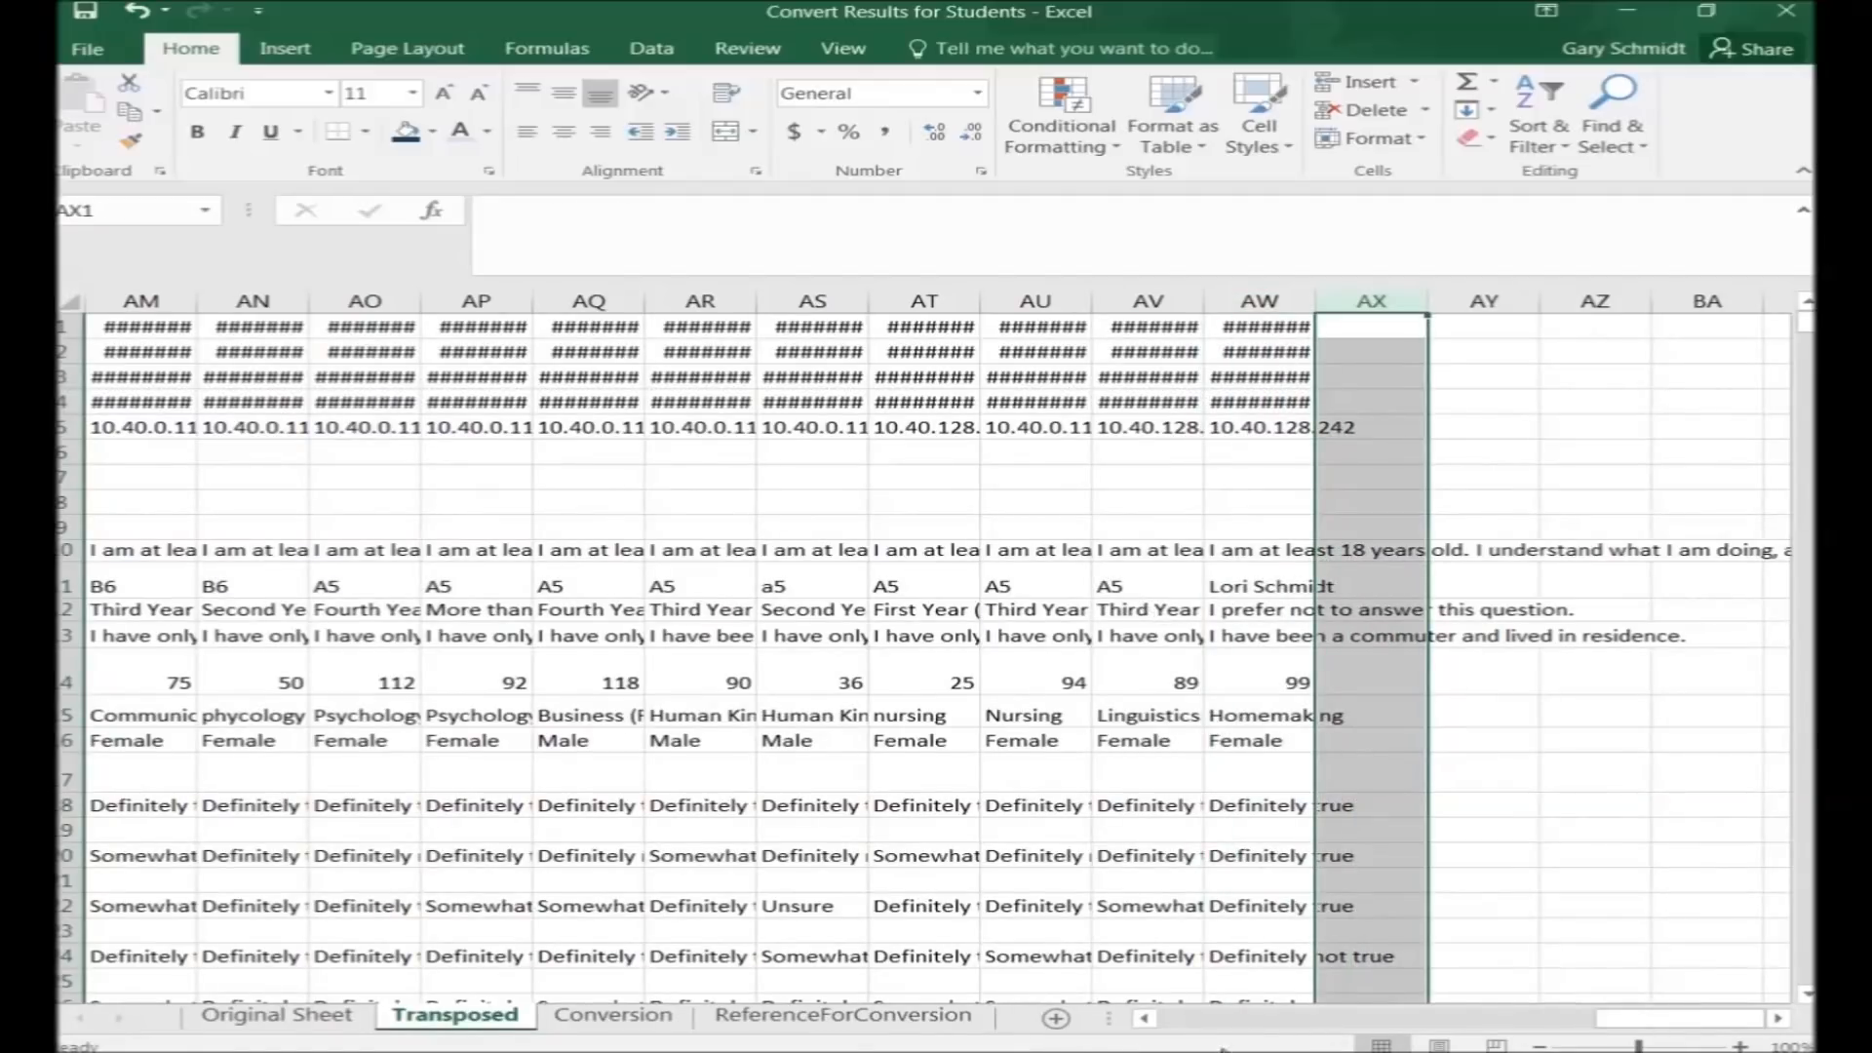
{"action": "left_click_drag", "start_coordinate": [1679, 1020], "coordinate": [1250, 1020]}
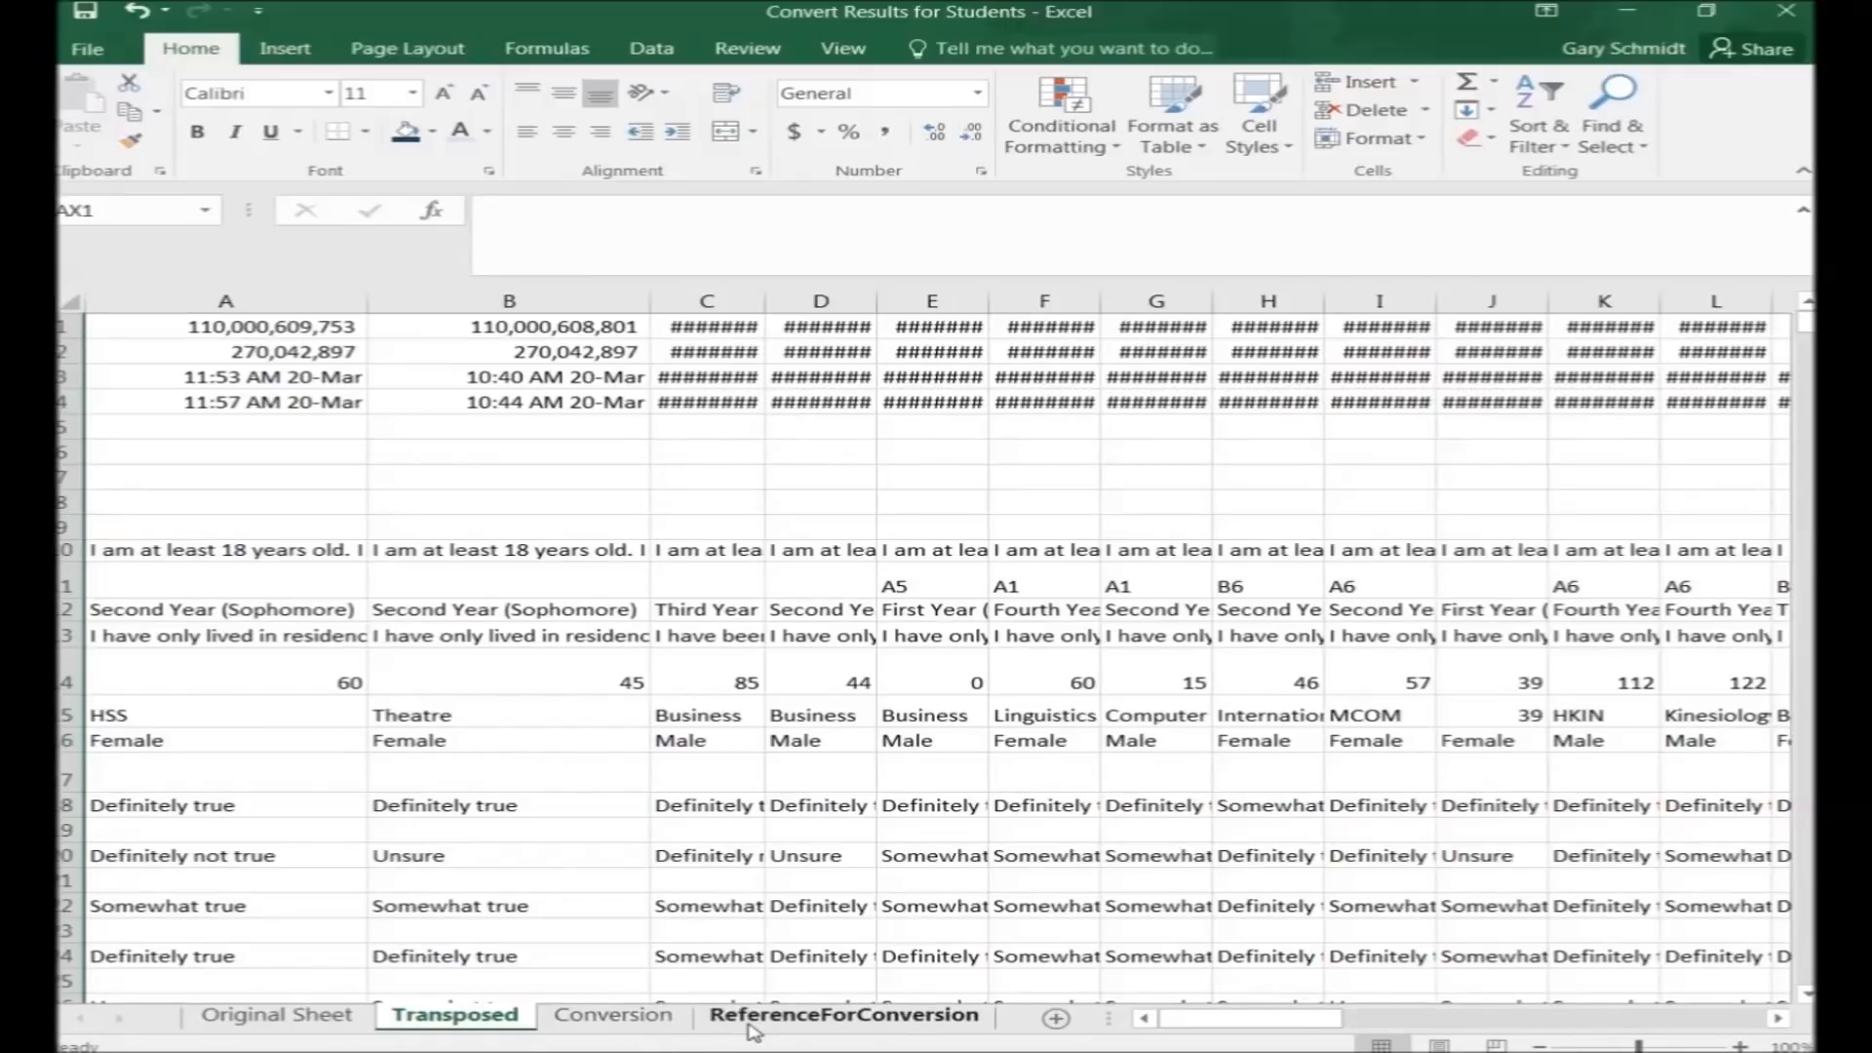
Return to the Conversion sheet and review the coded responses from the first columns and rows
{"action": "left_click", "coordinate": [616, 1019]}
{"action": "left_click_drag", "start_coordinate": [1618, 1018], "coordinate": [1186, 1018]}
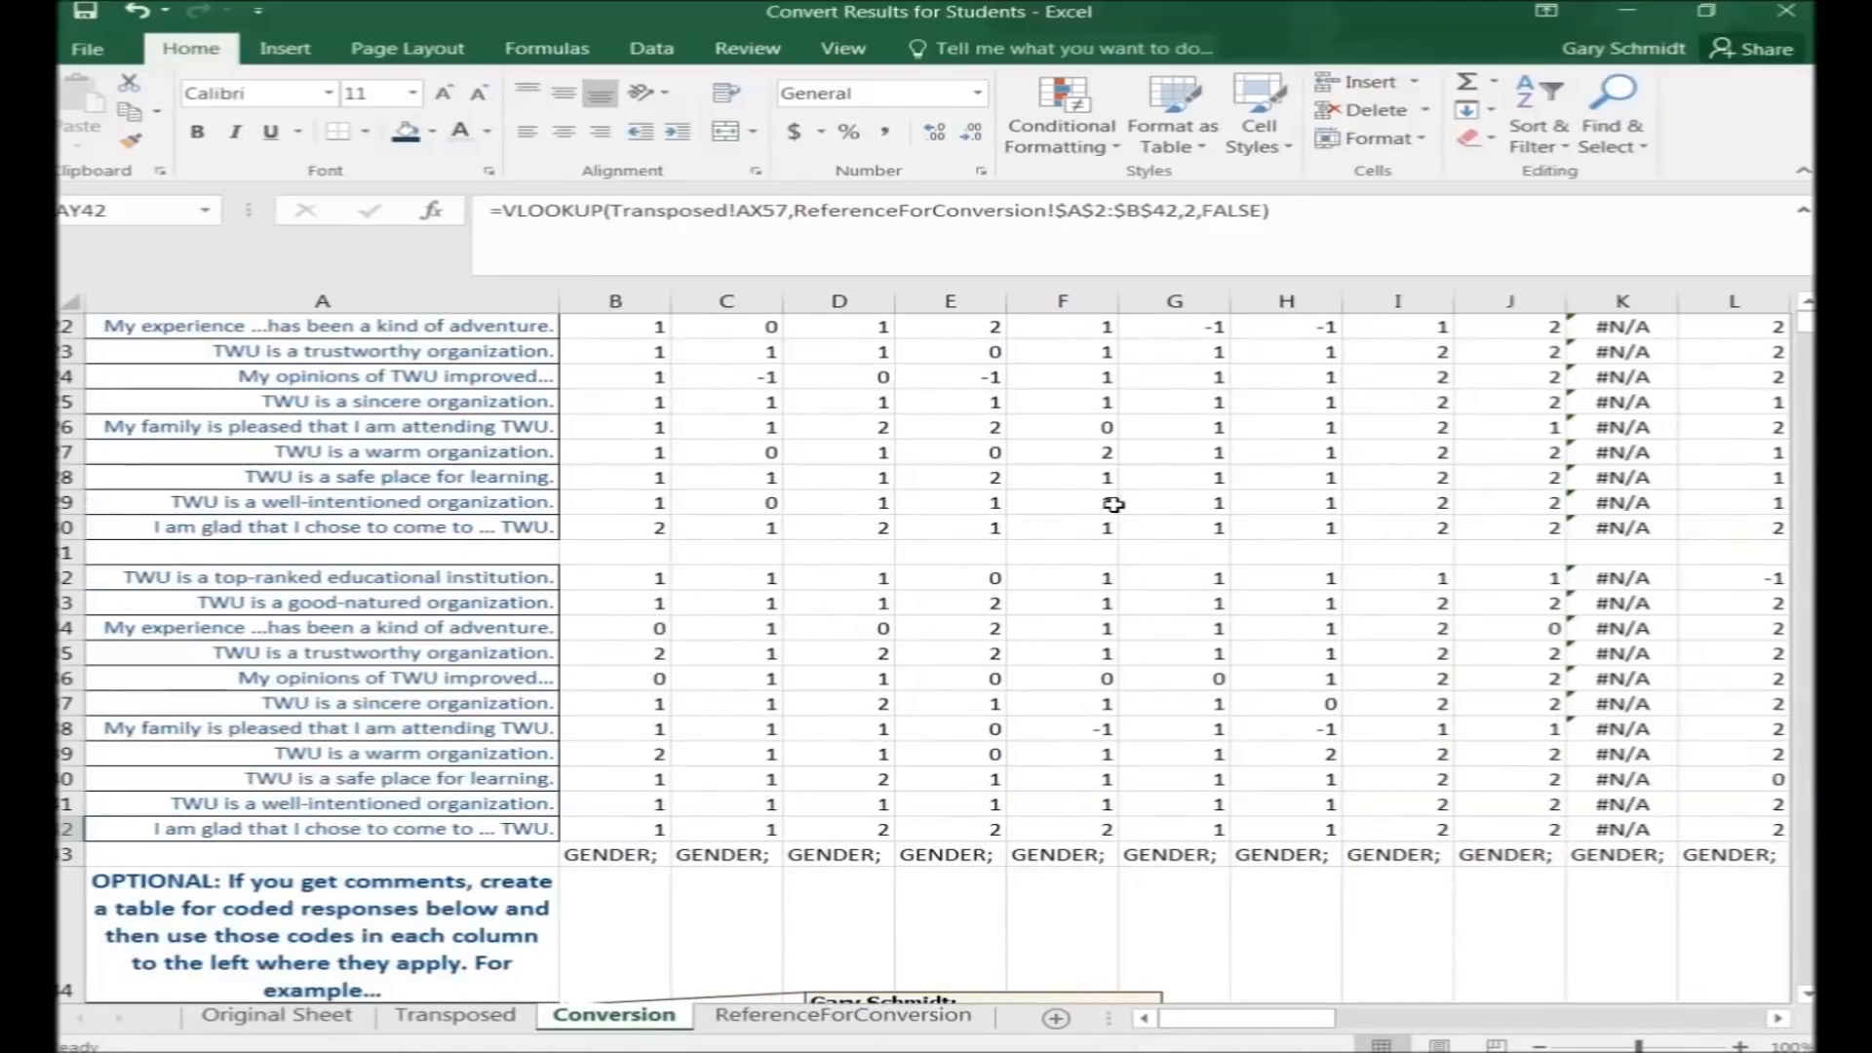
{"action": "scroll", "coordinate": [1113, 504], "scroll_direction": "up", "scroll_amount": 7}
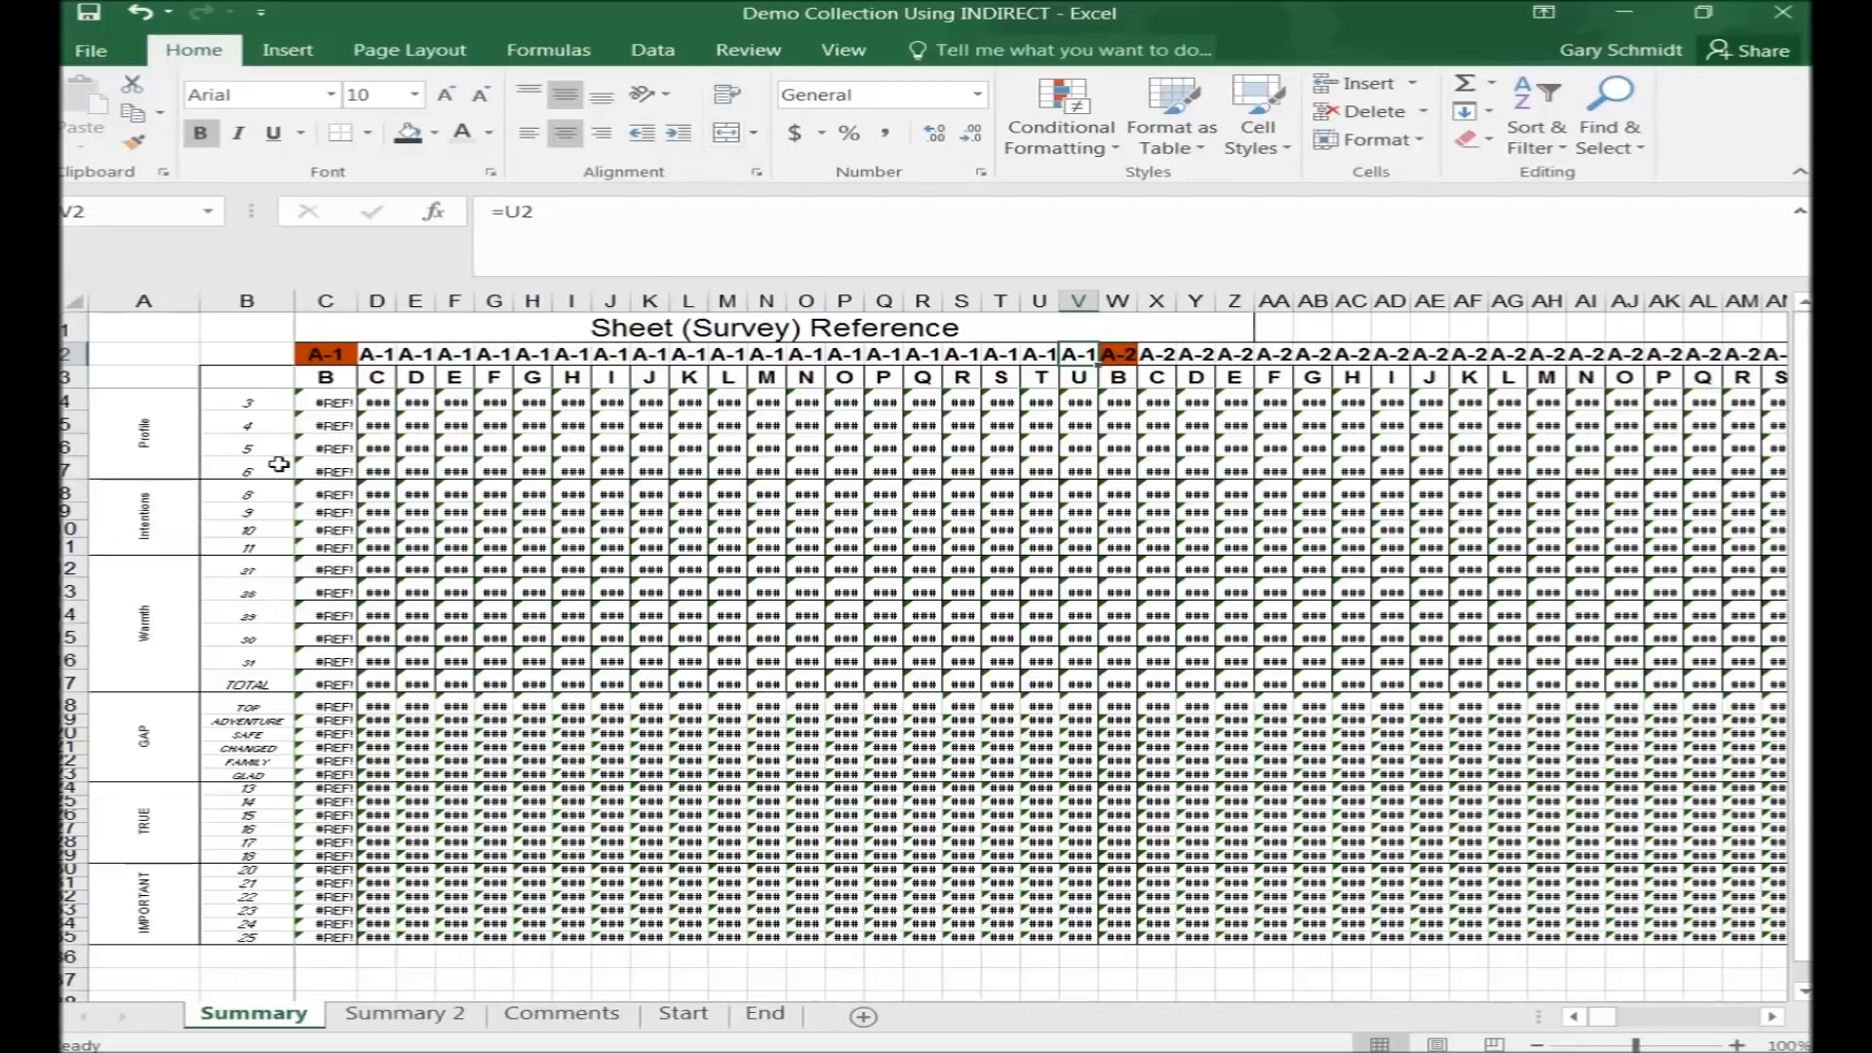
Inspect the A-1 sheet references in row 2 and the INDIRECT formula in C4 of Demo Collection Using INDIRECT's Summary sheet
{"action": "left_click", "coordinate": [327, 353]}
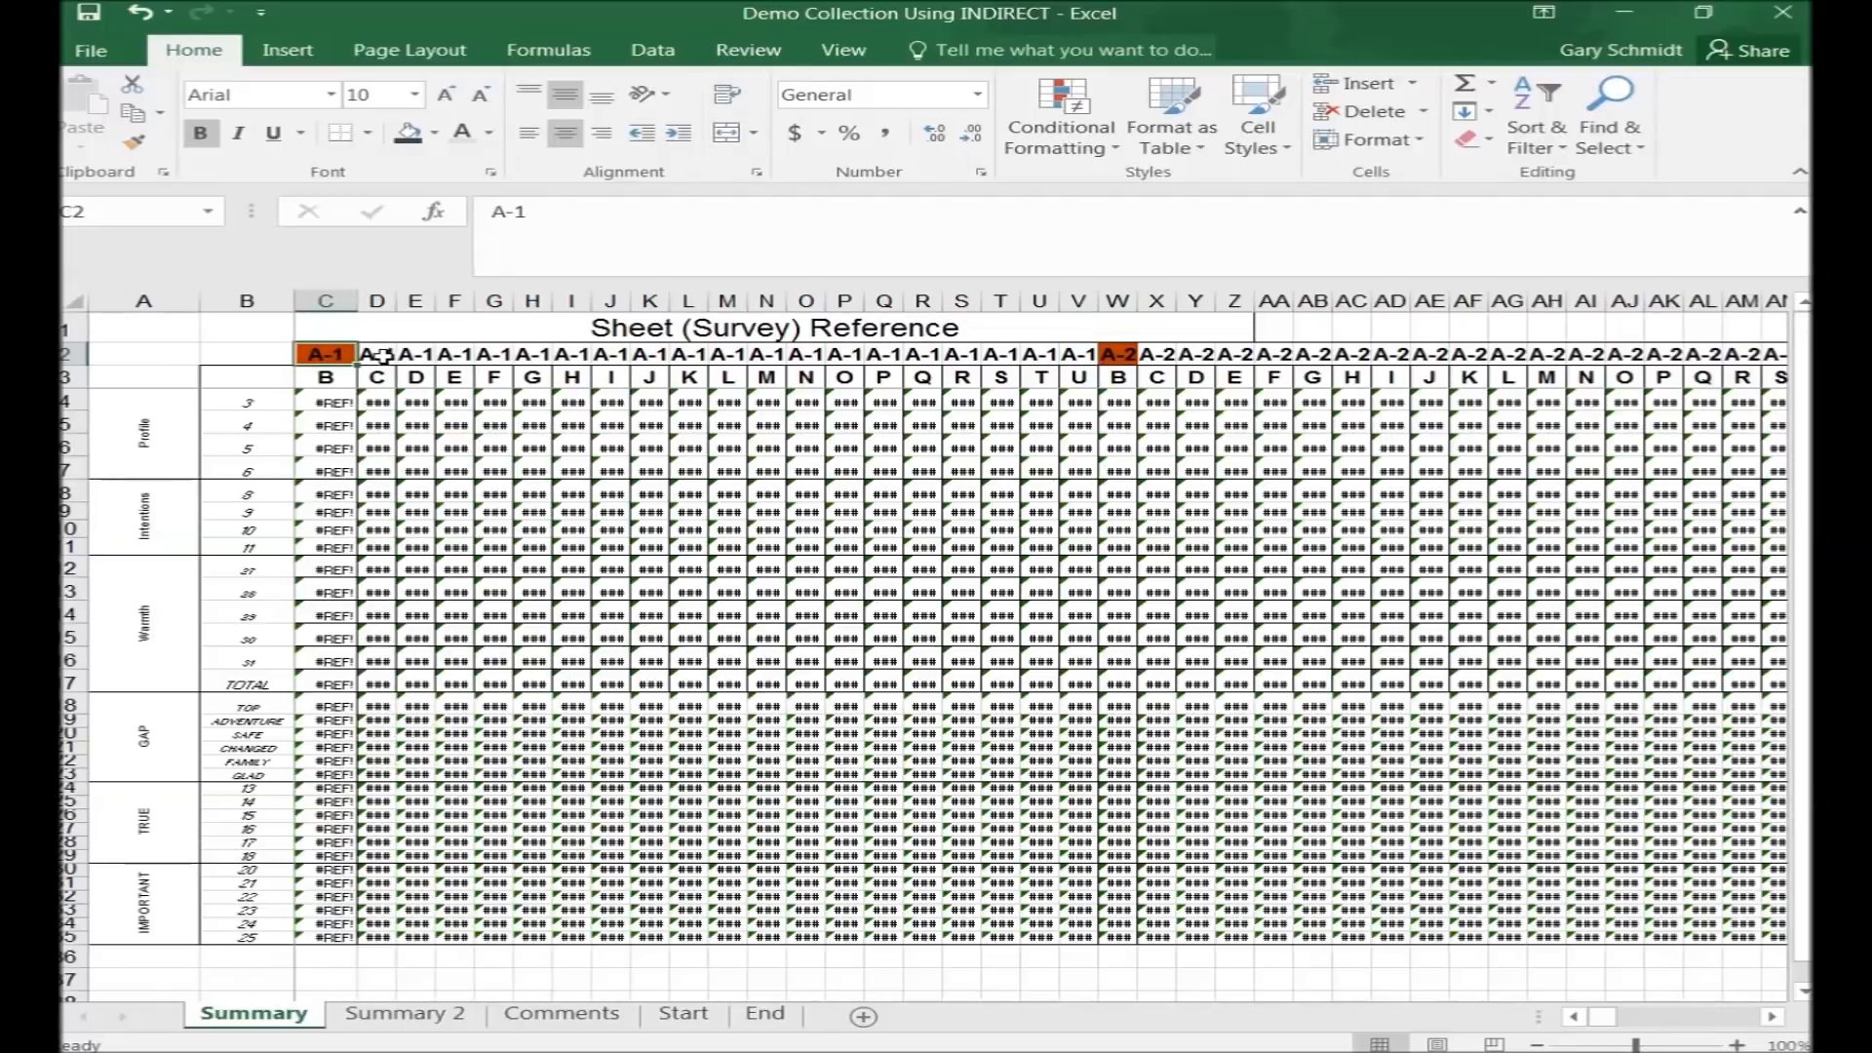
{"action": "left_click_drag", "start_coordinate": [337, 353], "coordinate": [1080, 354]}
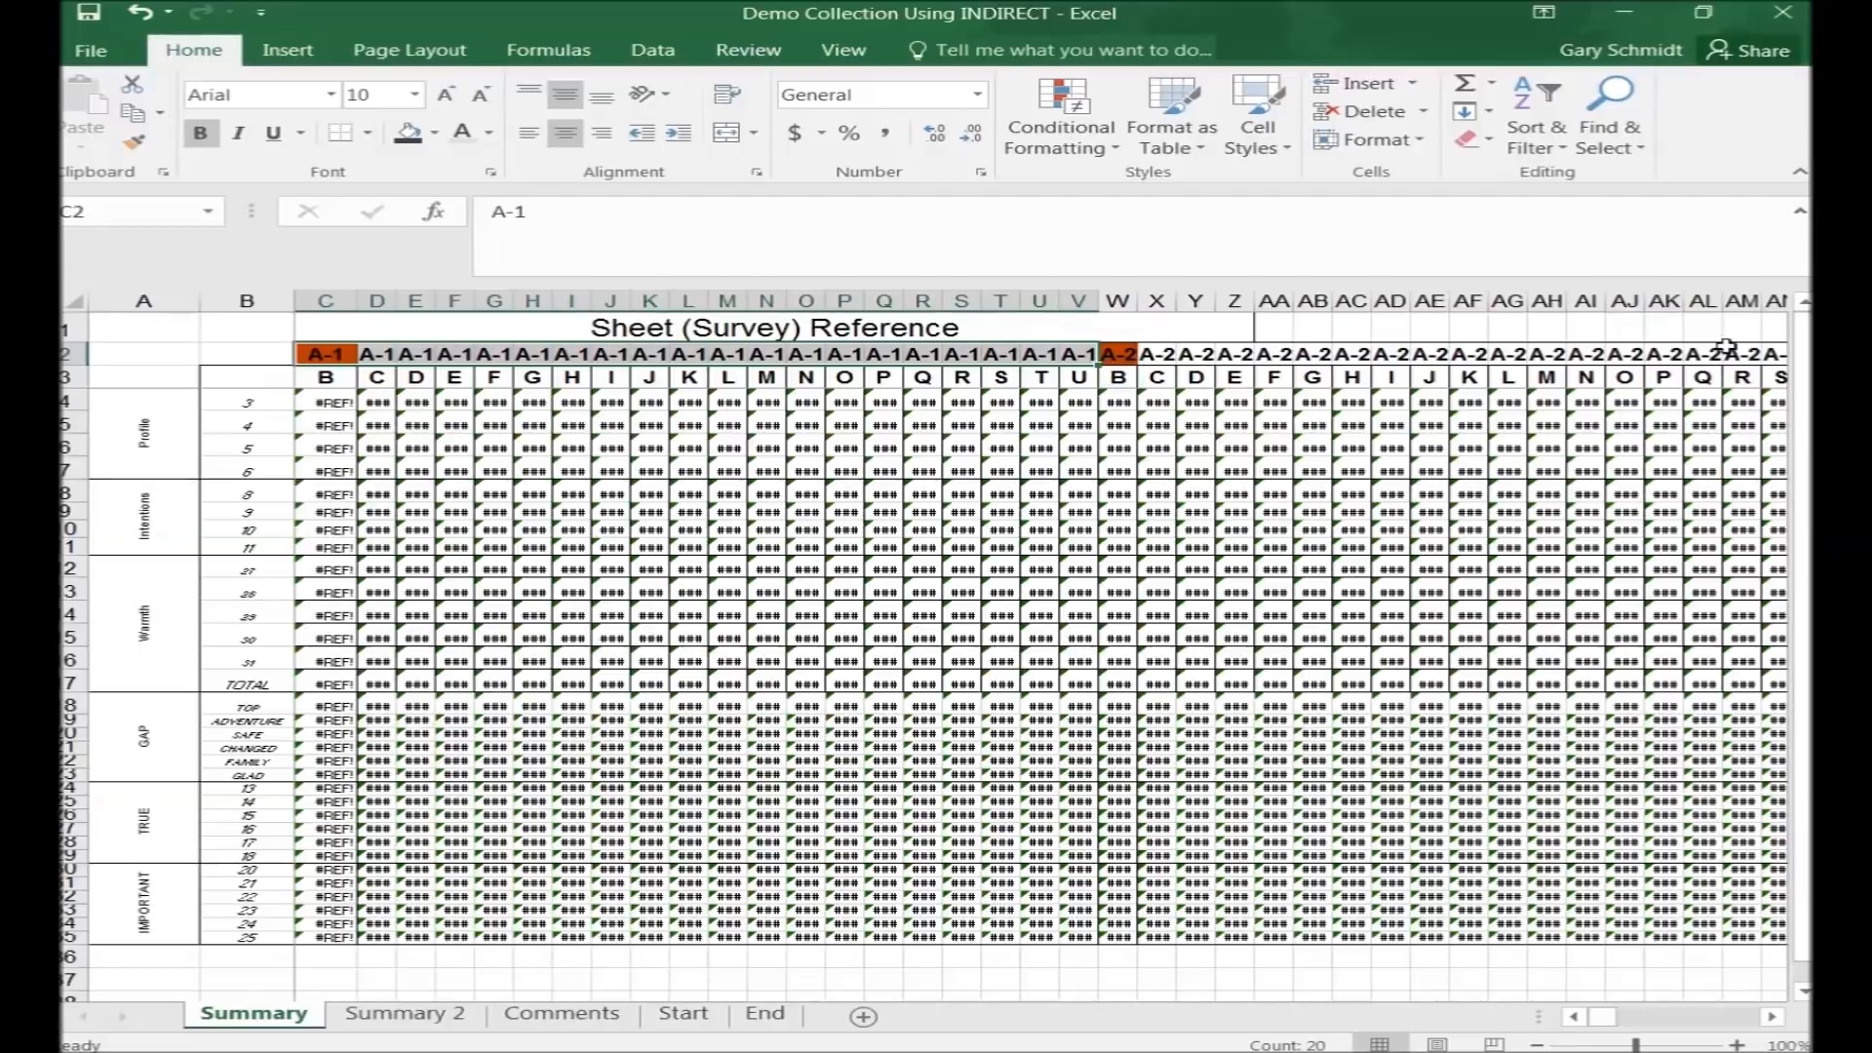
{"action": "left_click", "coordinate": [337, 402]}
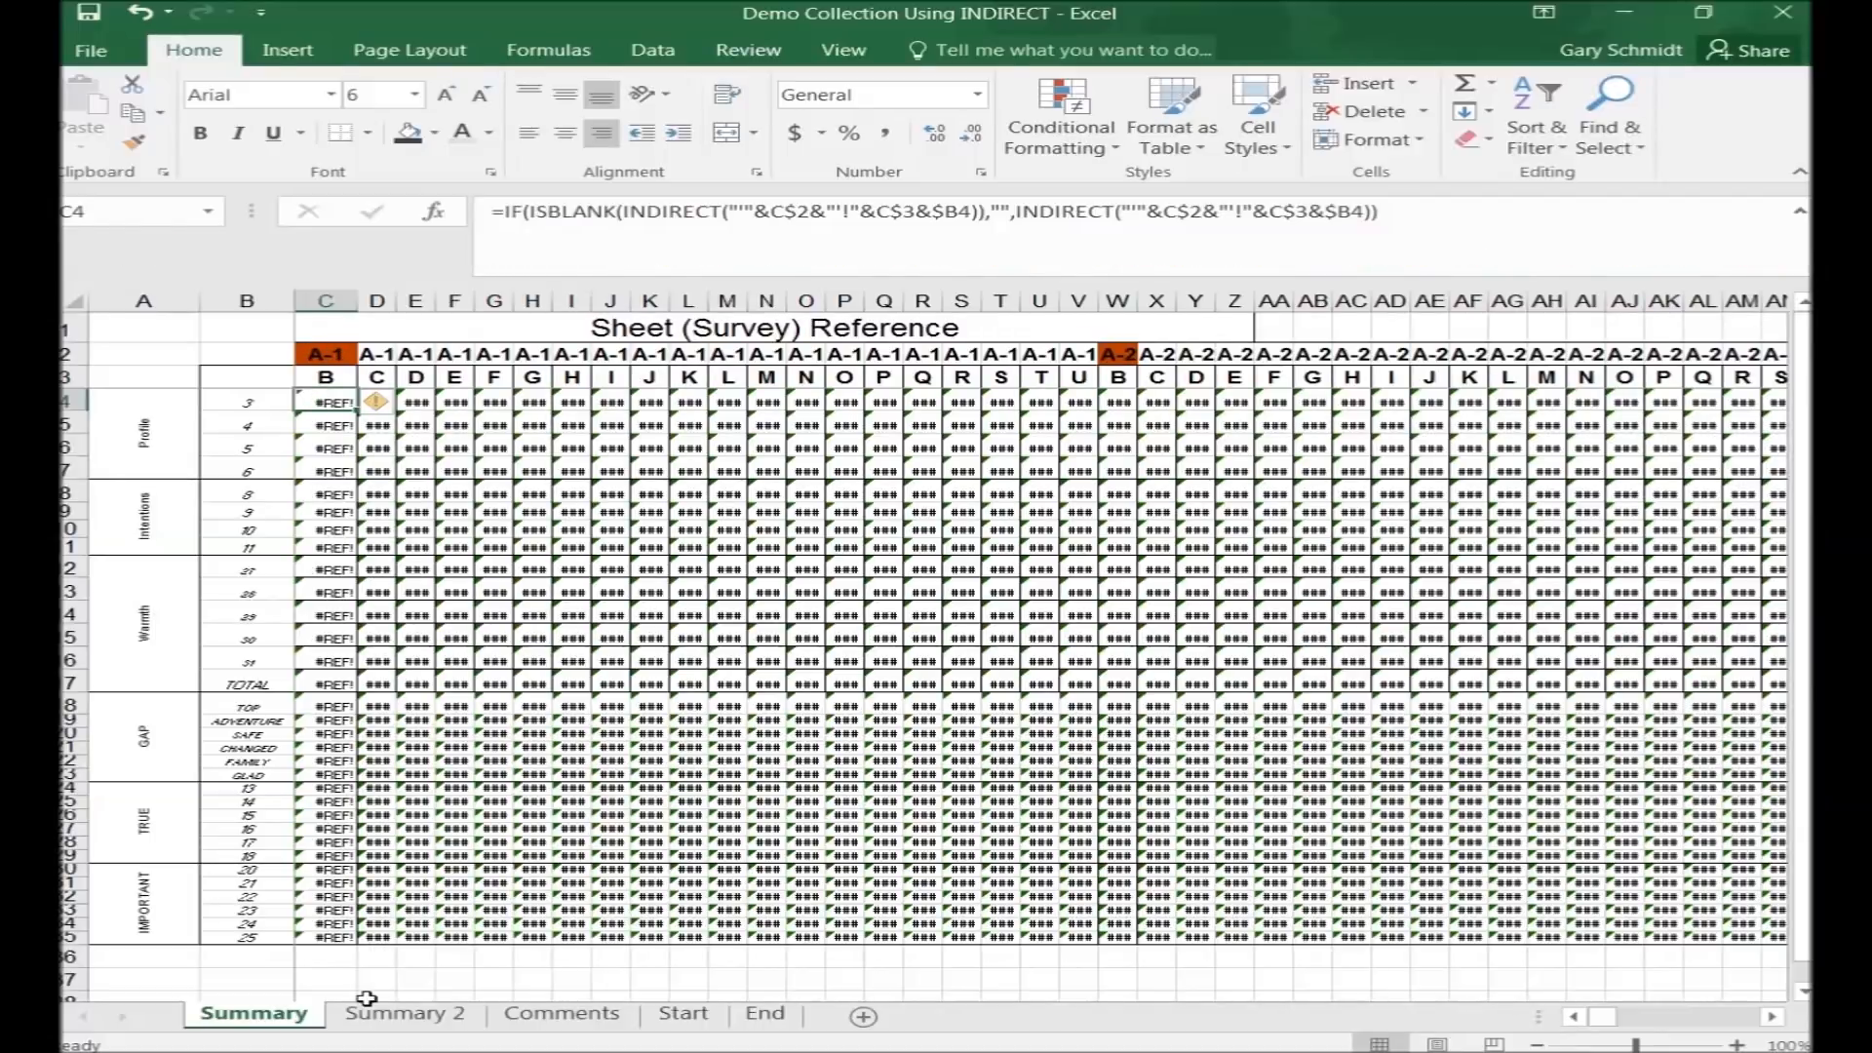
Look at the Start, End and Comments sheets and return to the Summary sheet
{"action": "left_click", "coordinate": [684, 1014]}
{"action": "left_click", "coordinate": [763, 1014]}
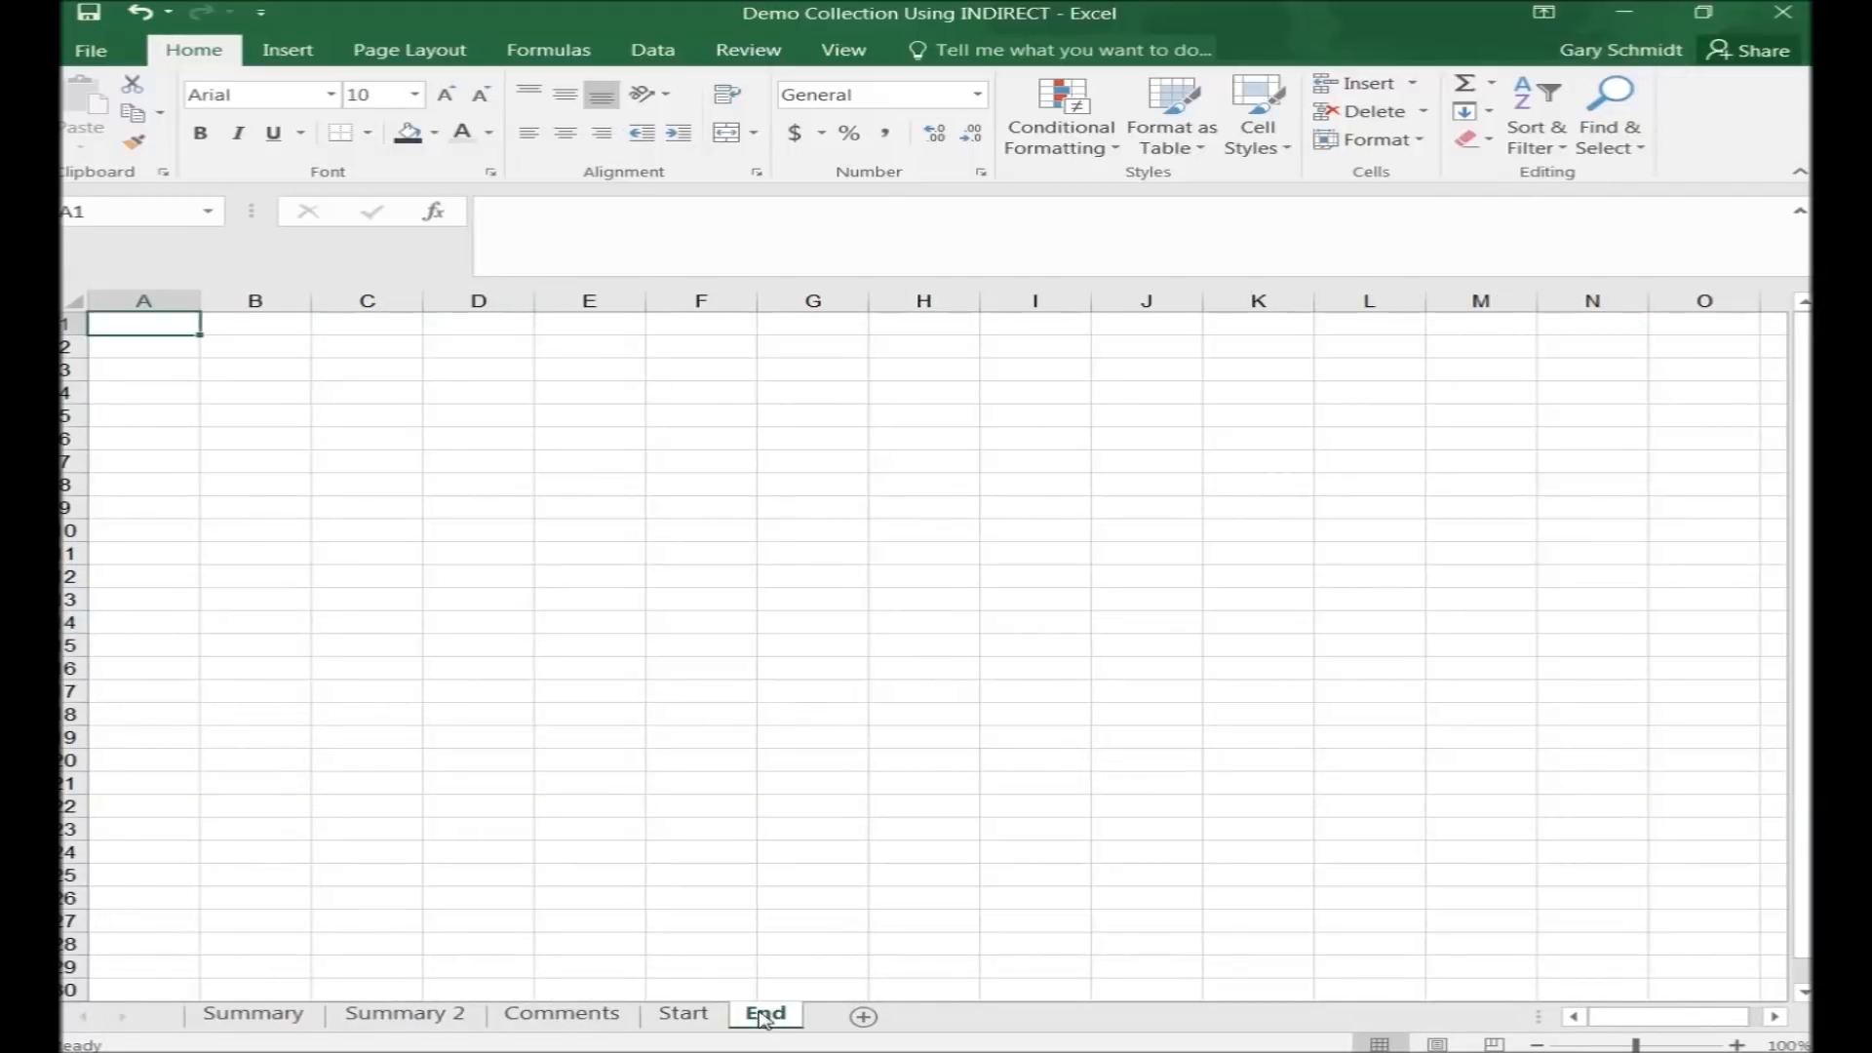
{"action": "left_click", "coordinate": [683, 1014]}
{"action": "left_click", "coordinate": [561, 1014]}
{"action": "left_click", "coordinate": [252, 1014]}
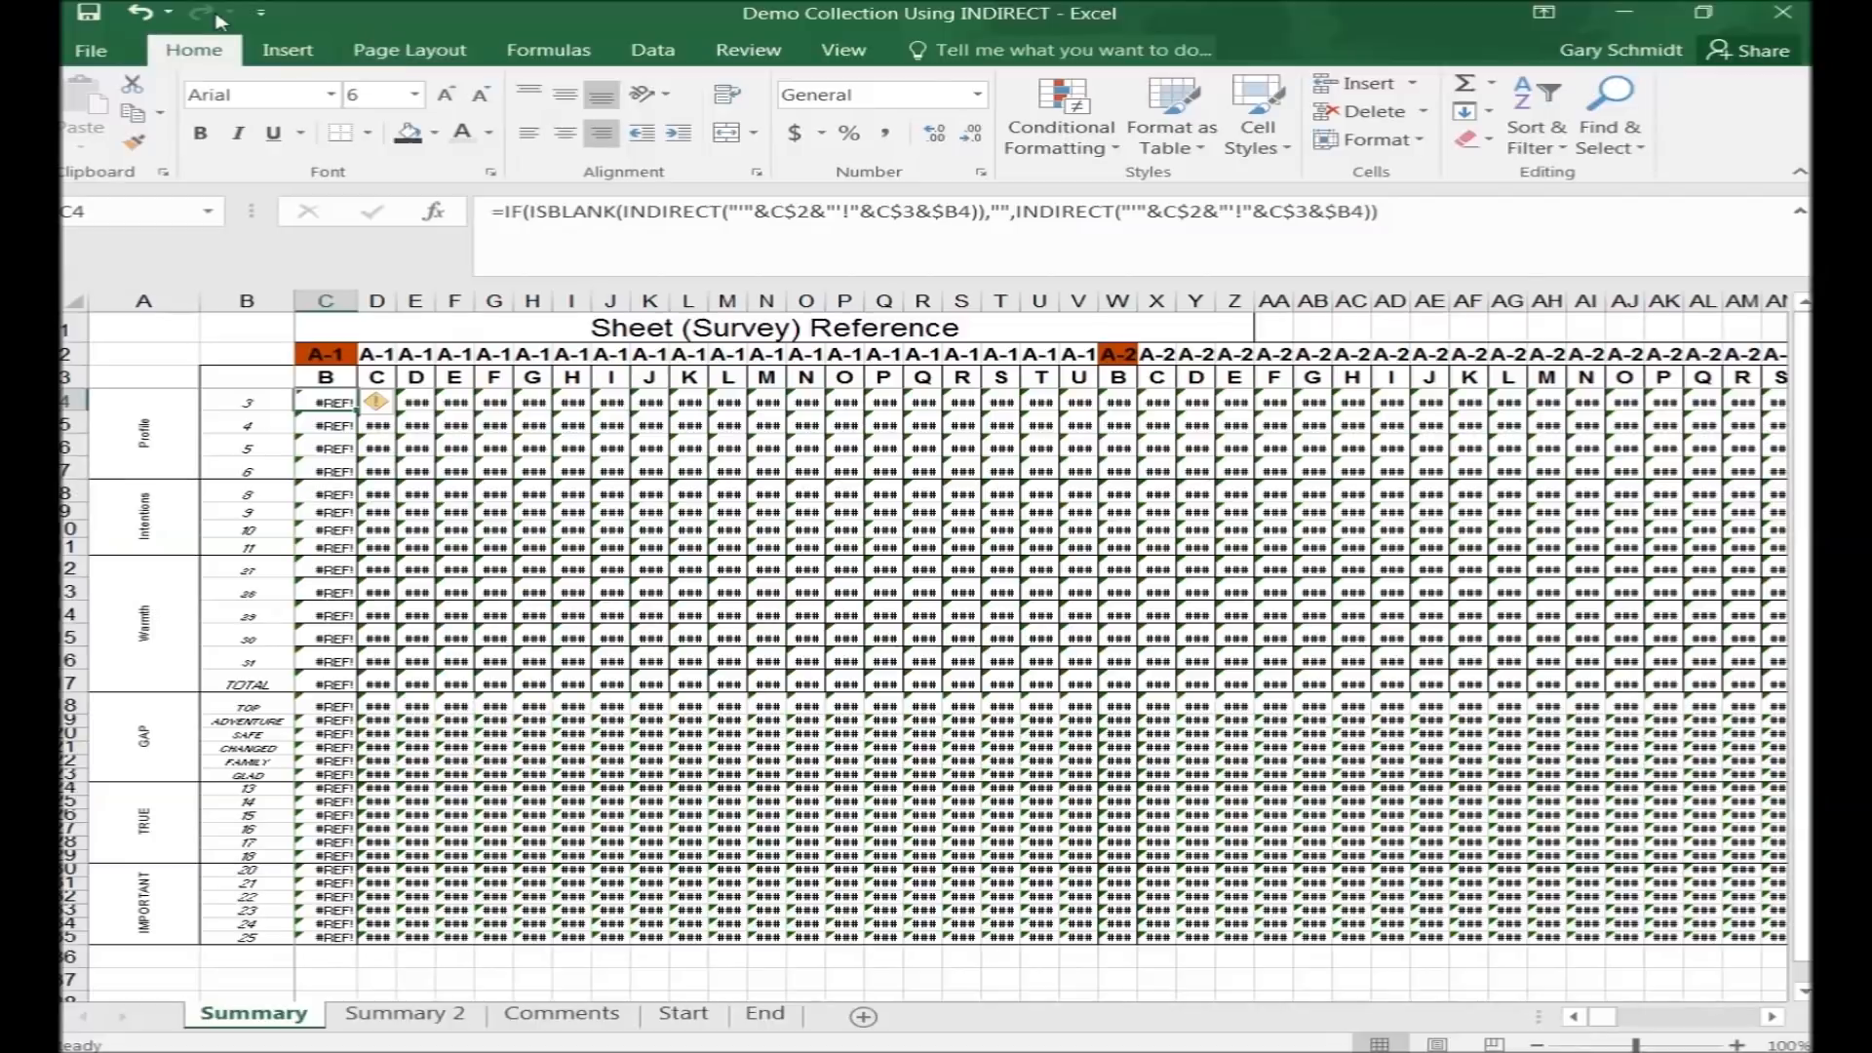
Open the A2 workbook from the Physical Survey Data folder
{"action": "left_click", "coordinate": [93, 50]}
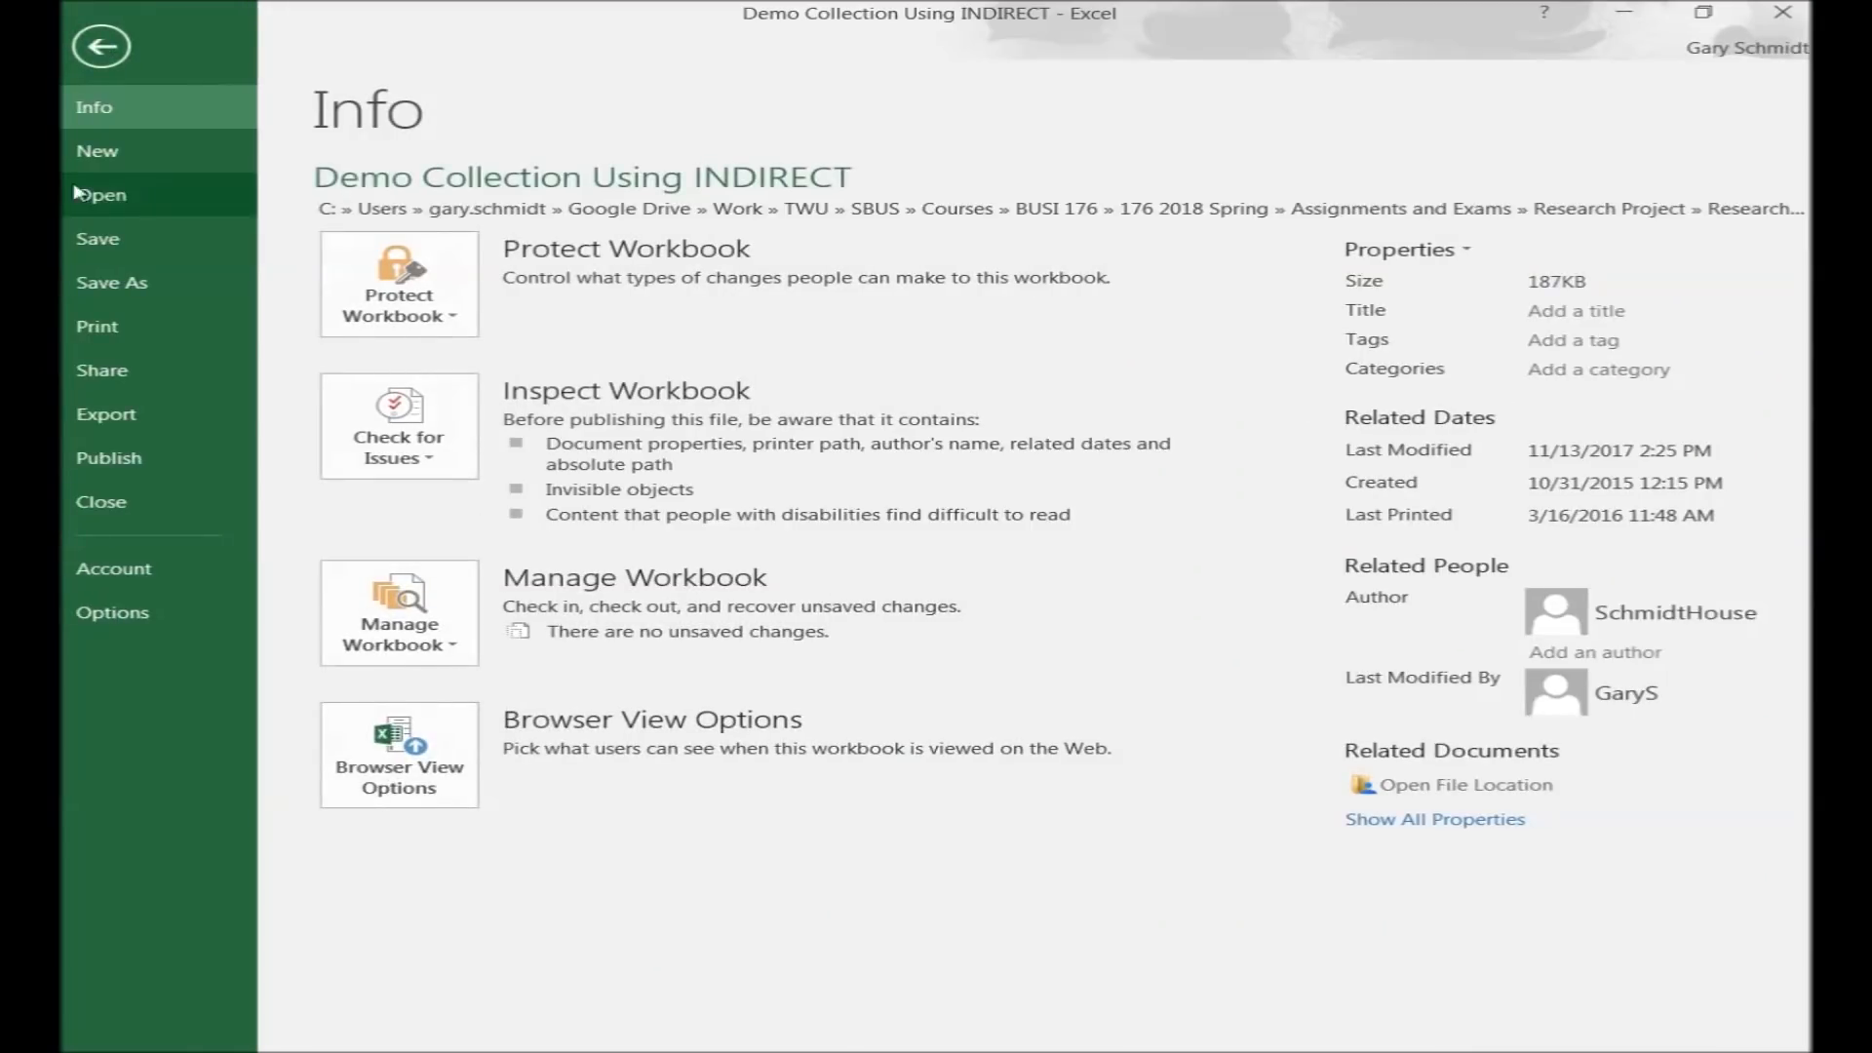
{"action": "left_click", "coordinate": [116, 203]}
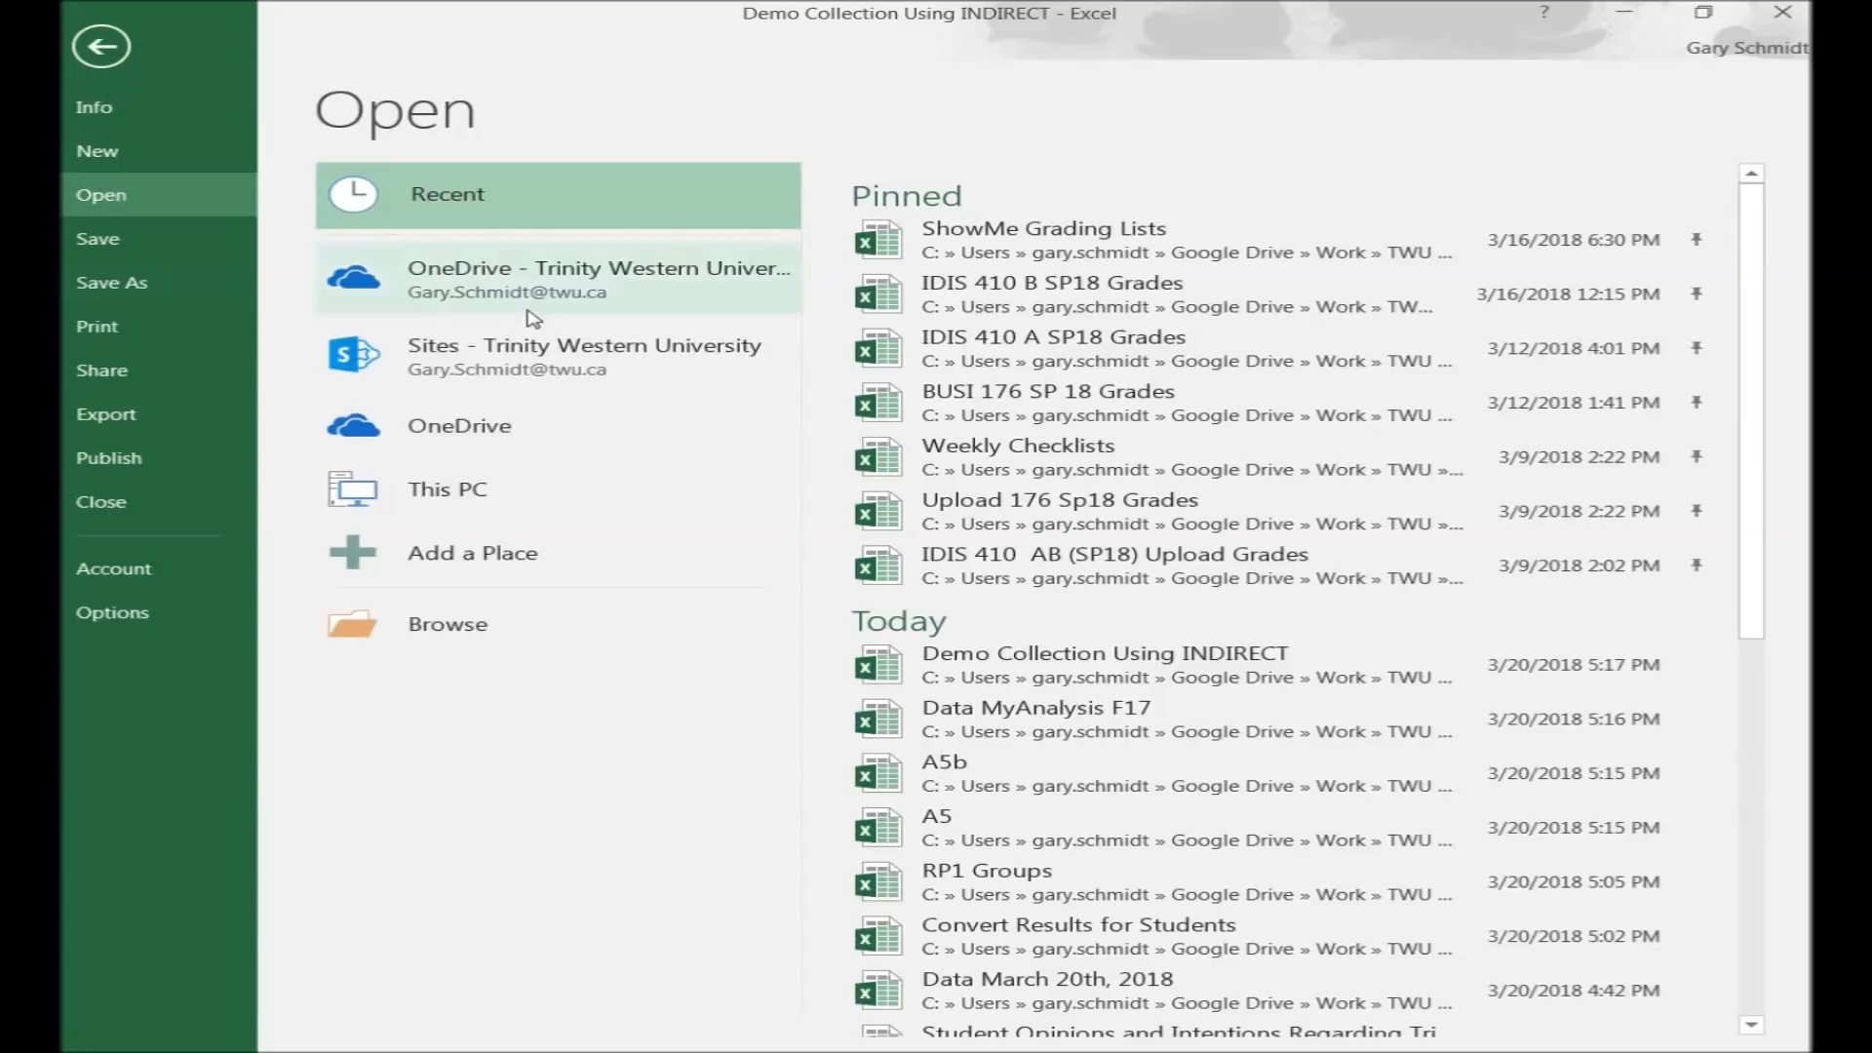
{"action": "left_click", "coordinate": [456, 626]}
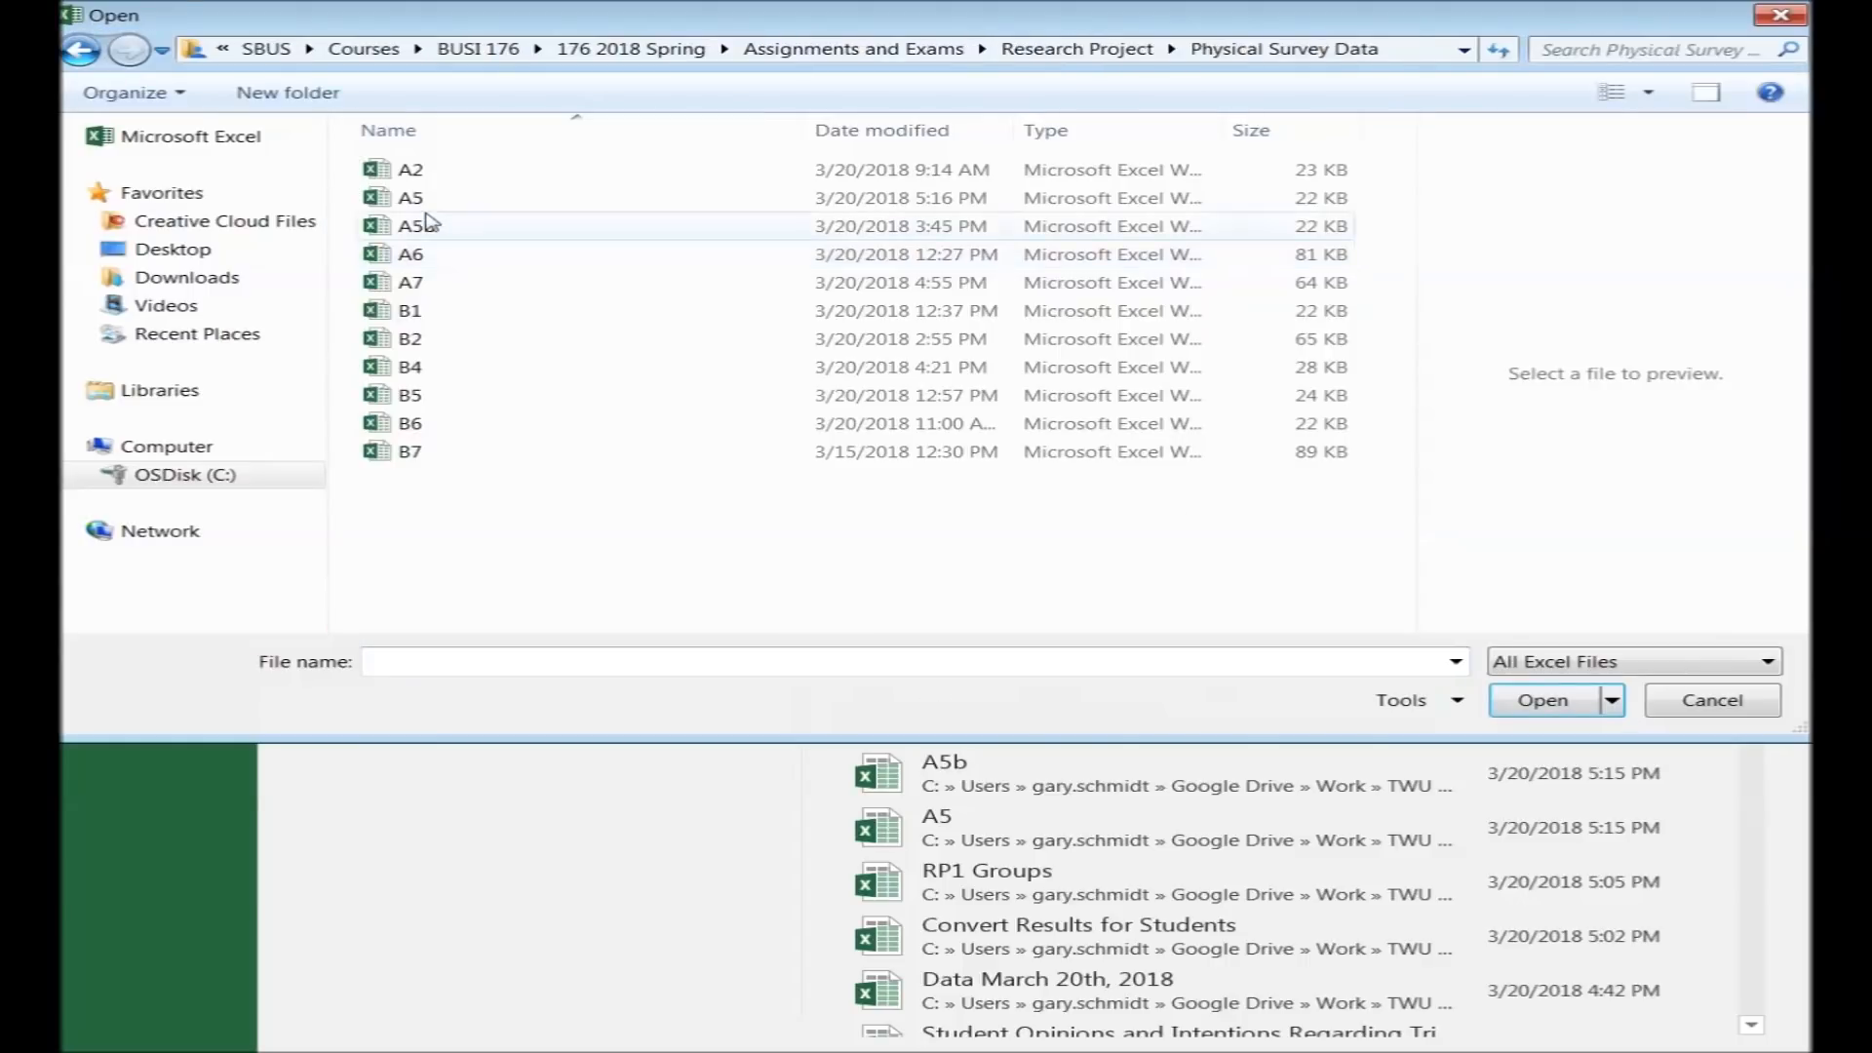
{"action": "double_click", "coordinate": [411, 170]}
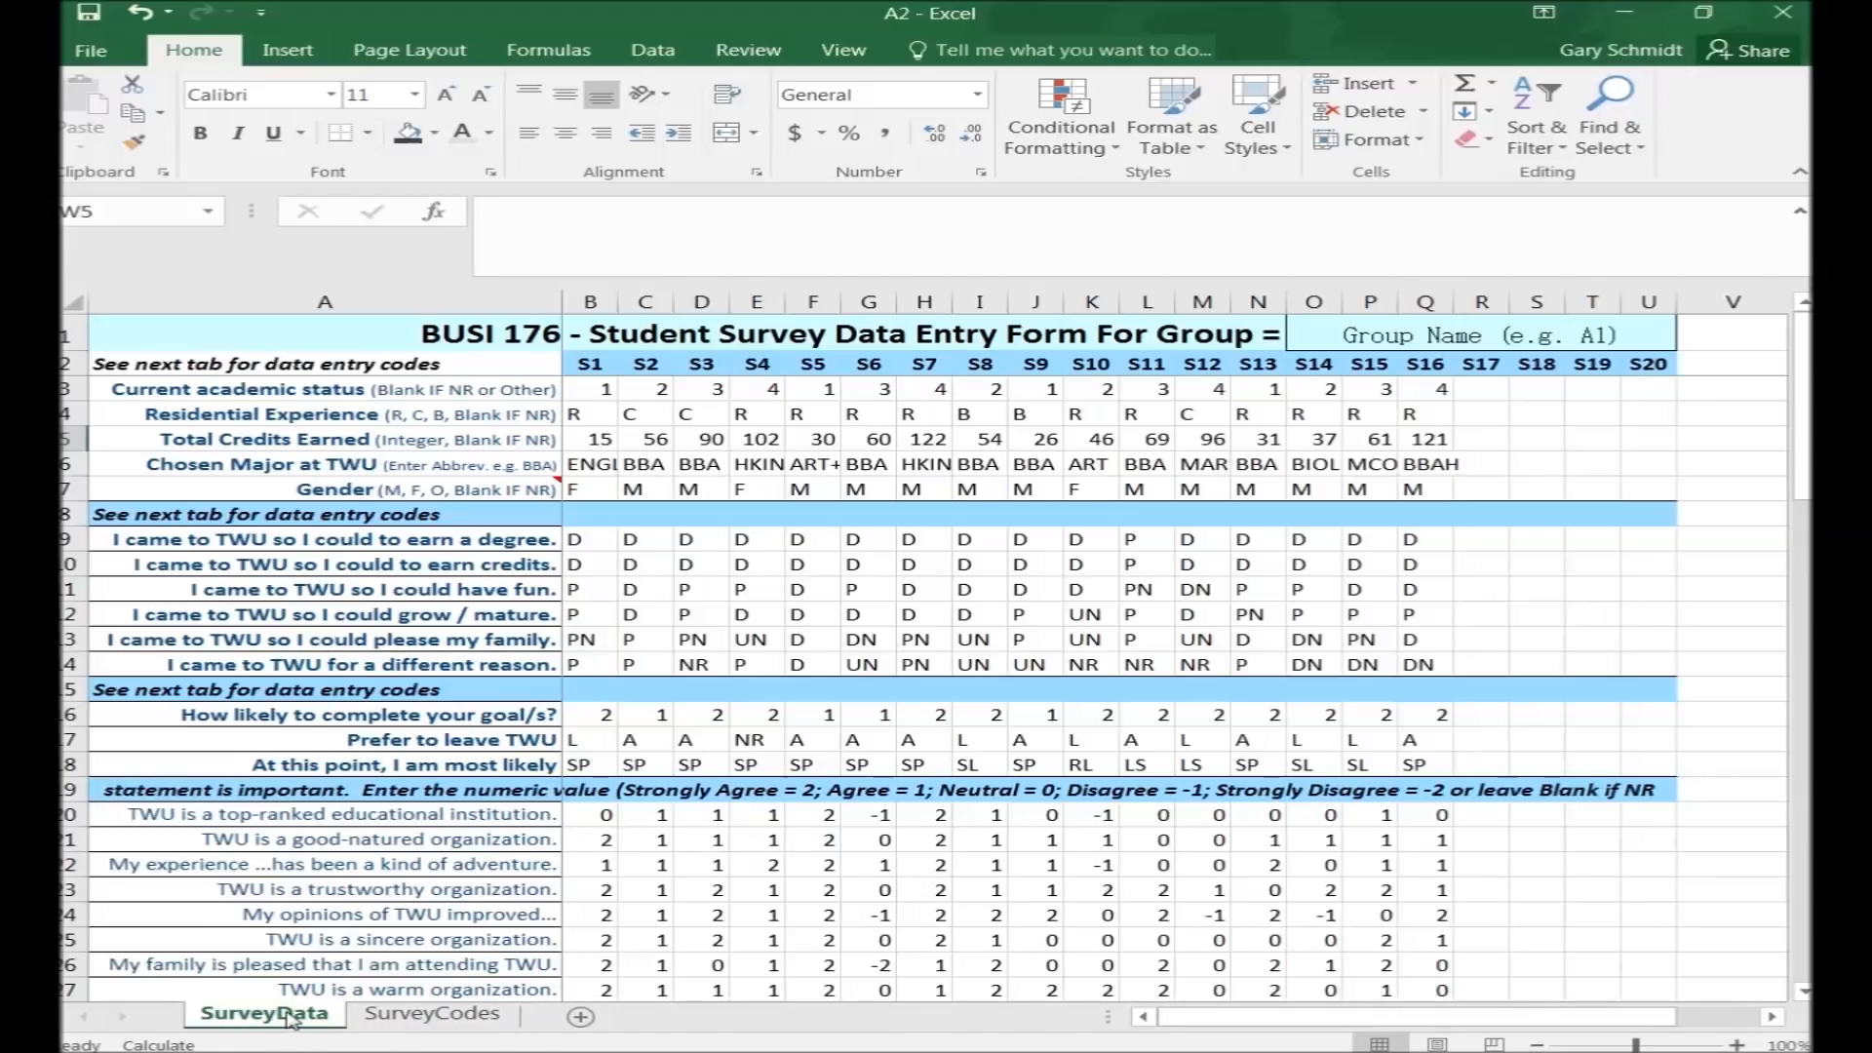
Rename the SurveyData sheet as A-2
{"action": "right_click", "coordinate": [279, 1021]}
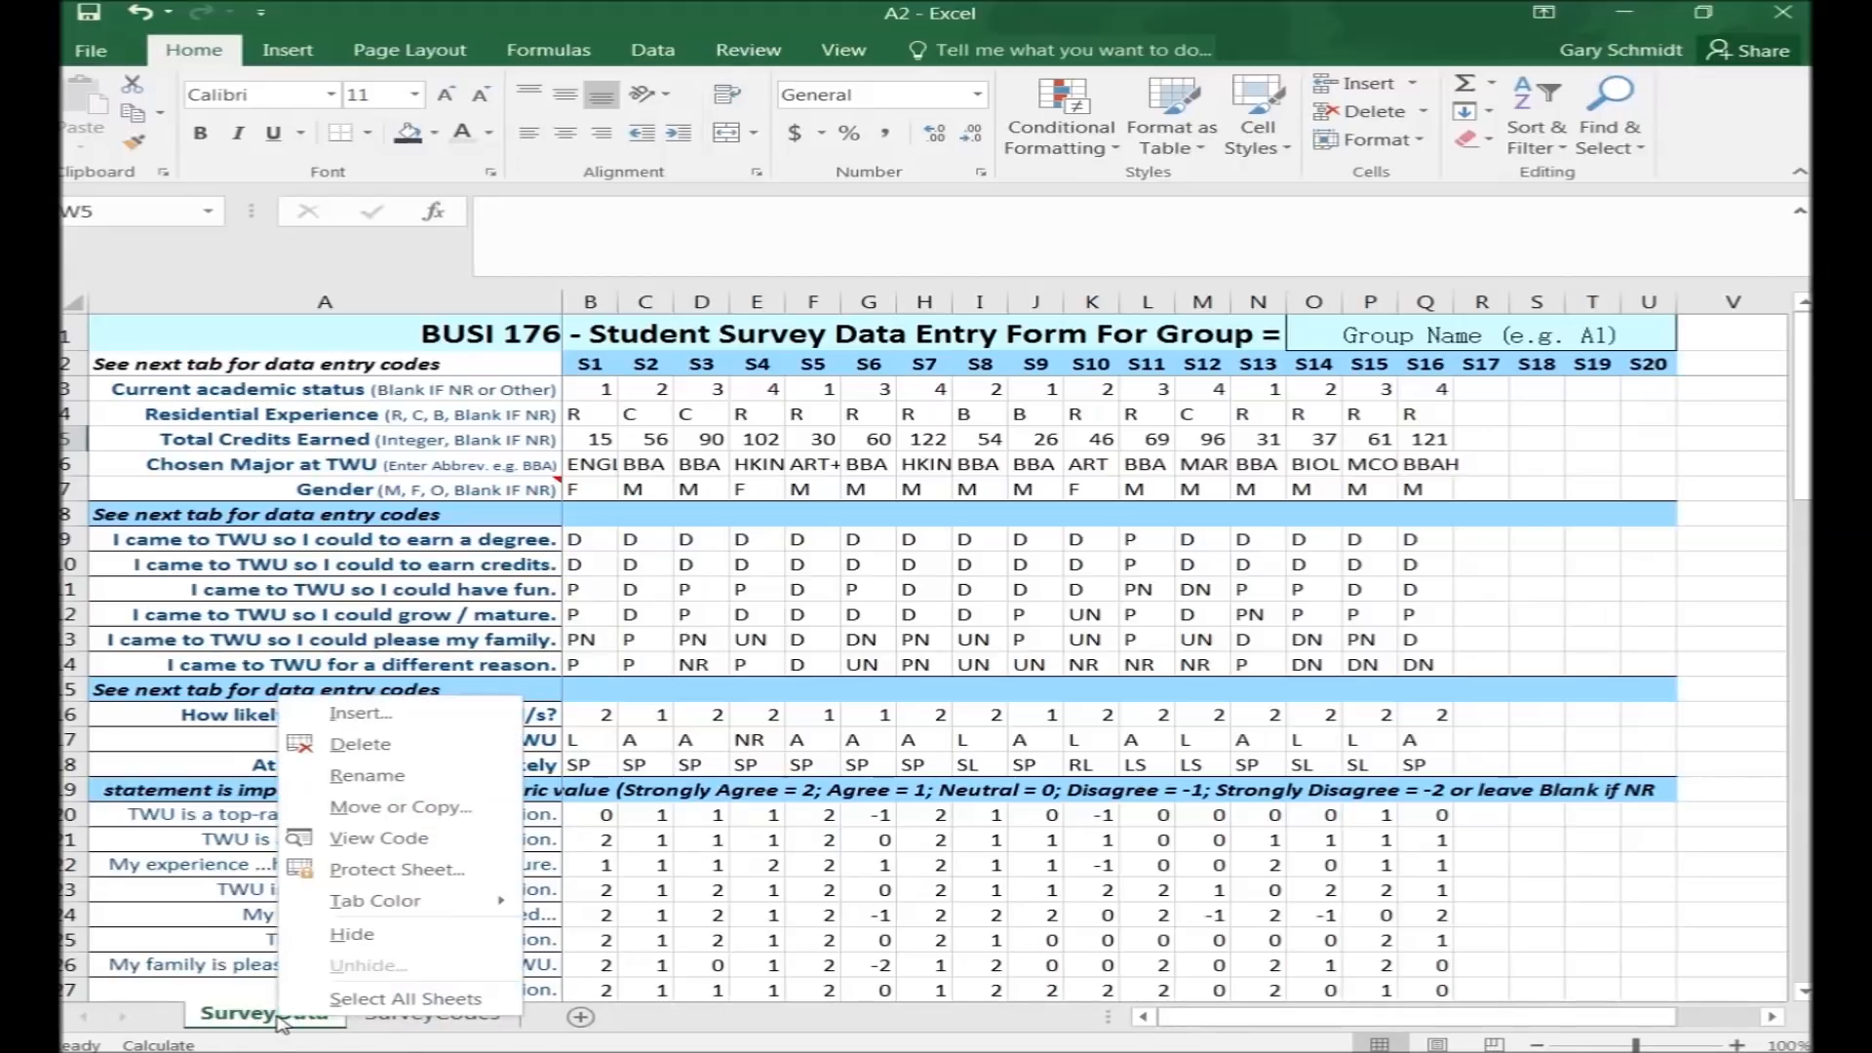
{"action": "left_click", "coordinate": [385, 775]}
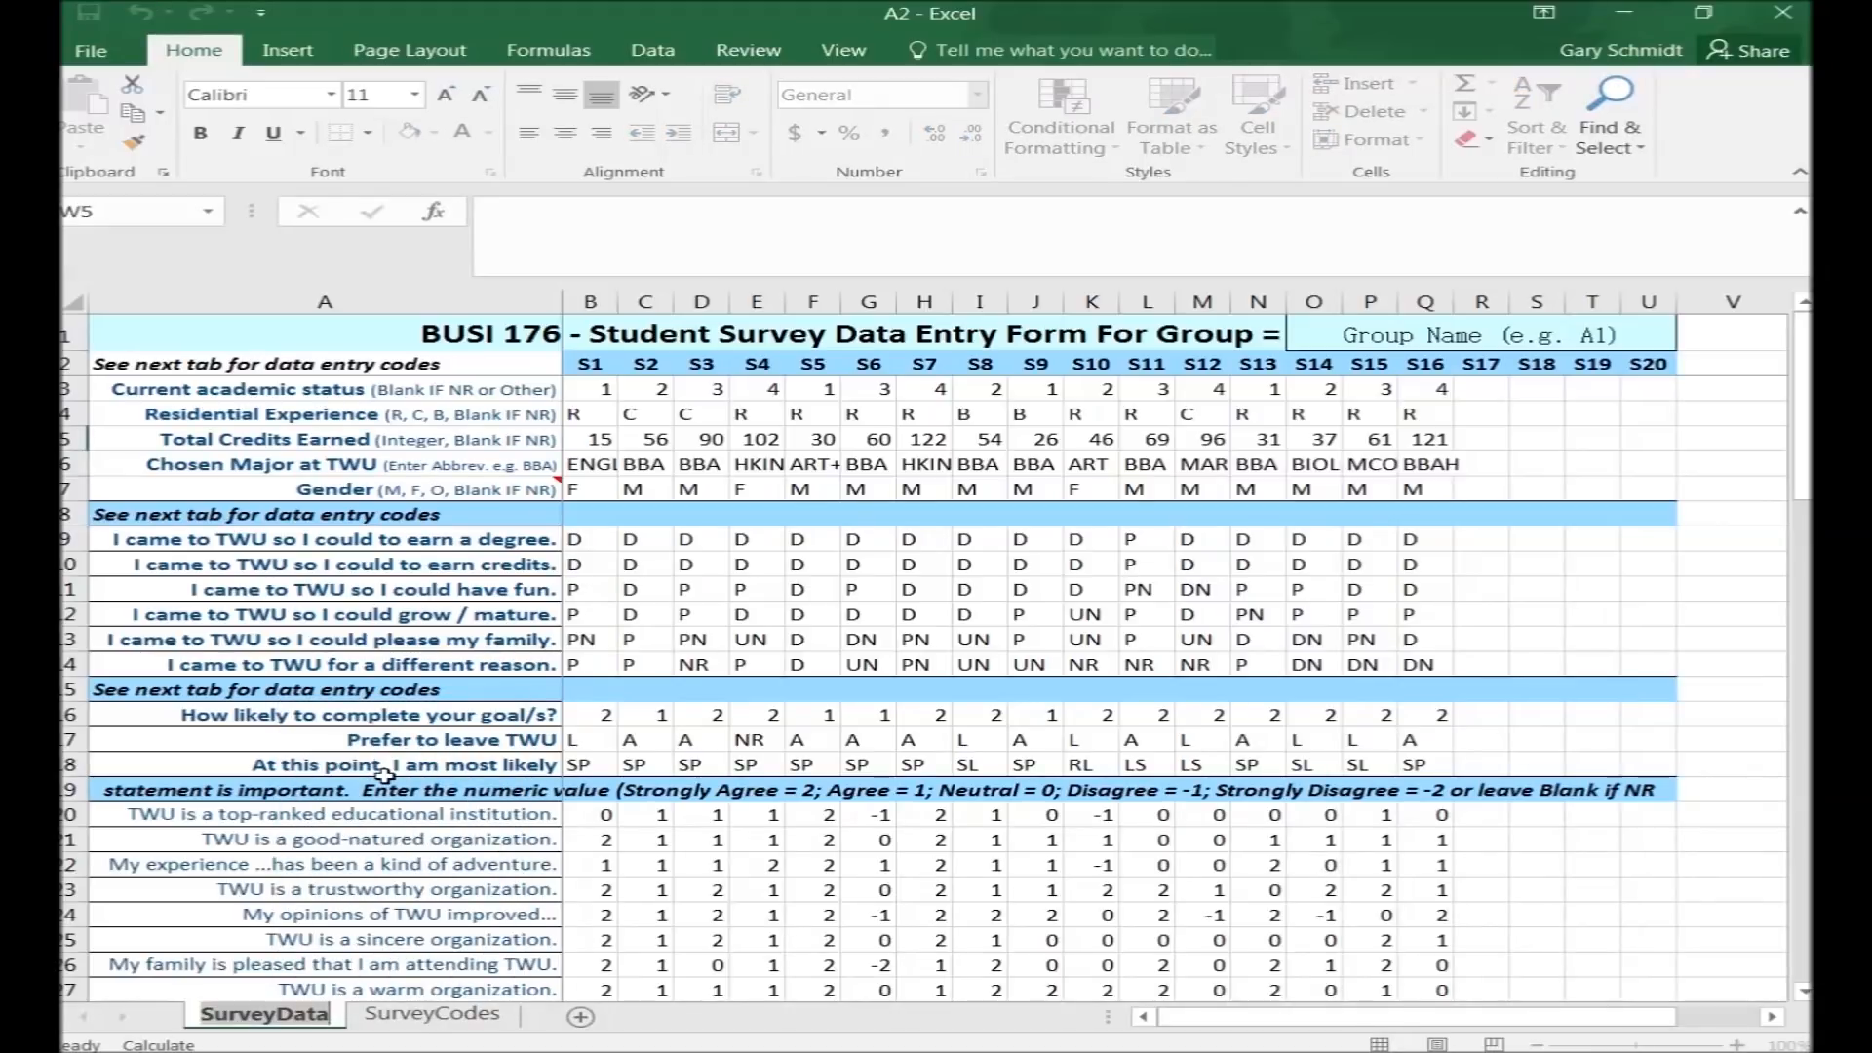
{"action": "type", "text": "A"}
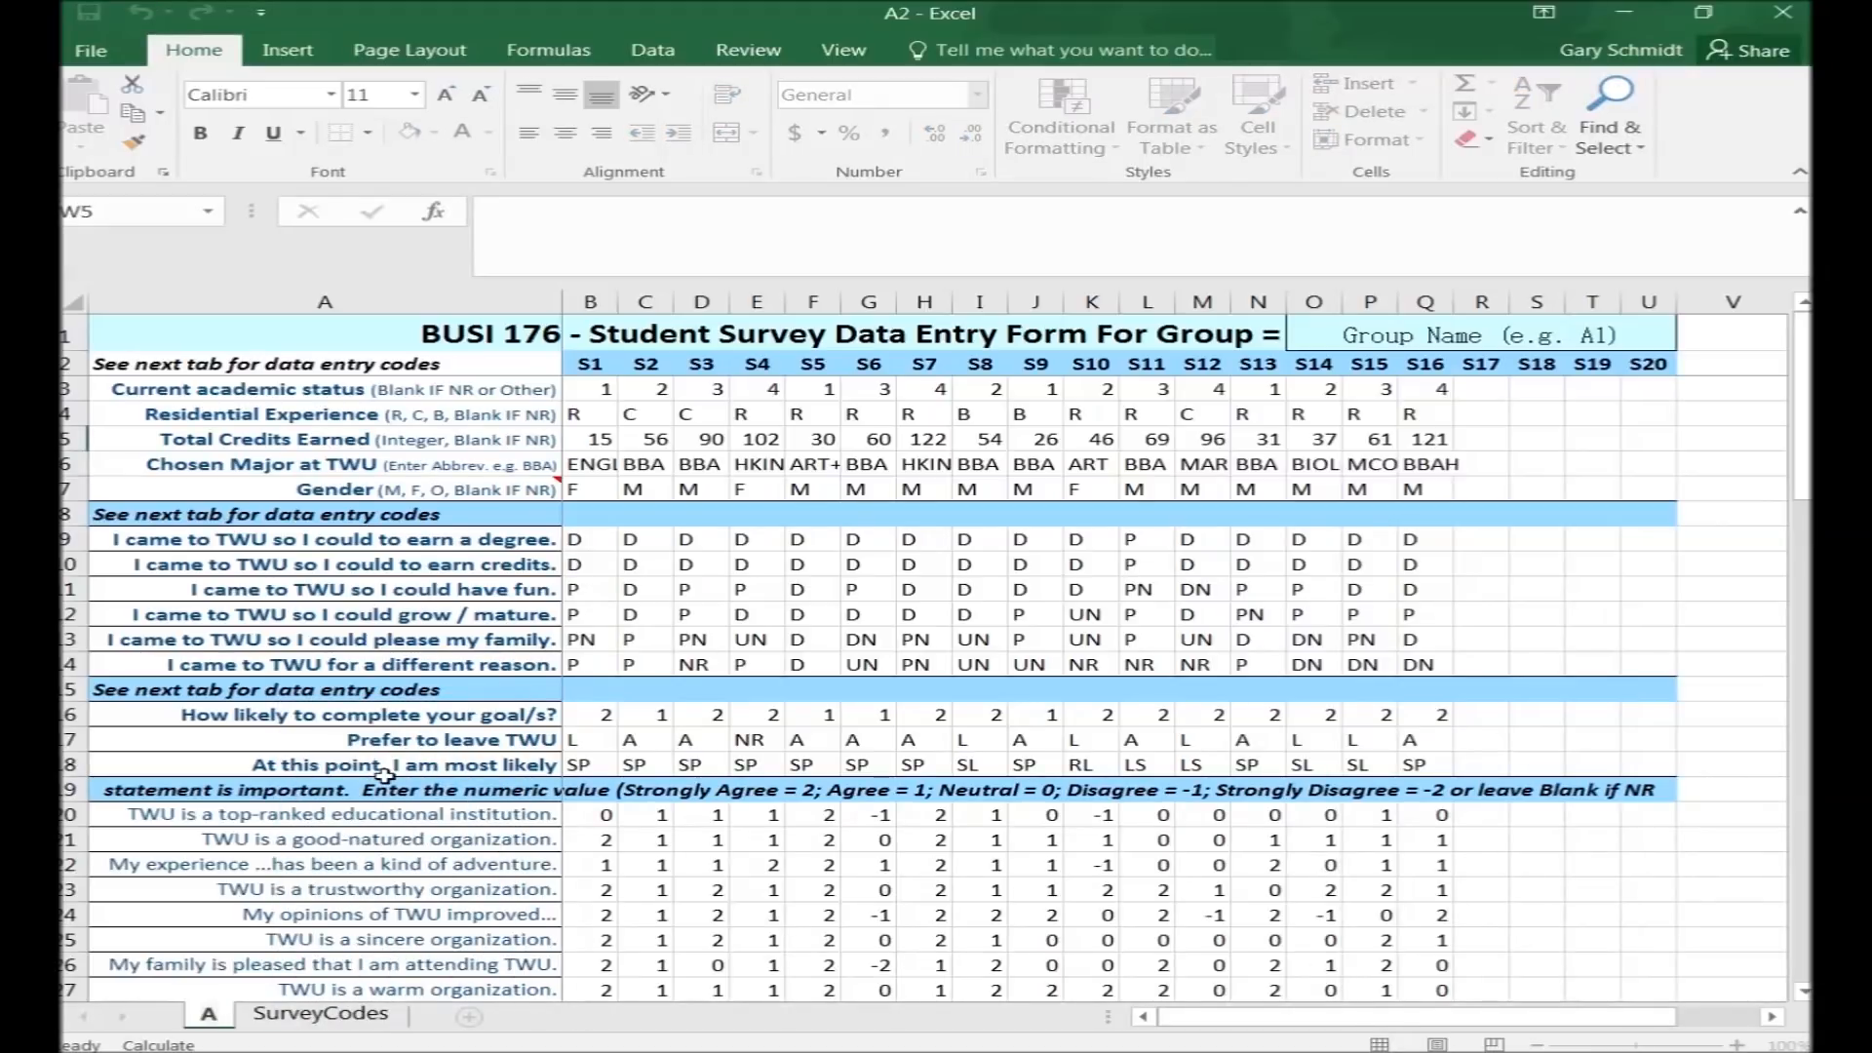
{"action": "type", "text": "-"}
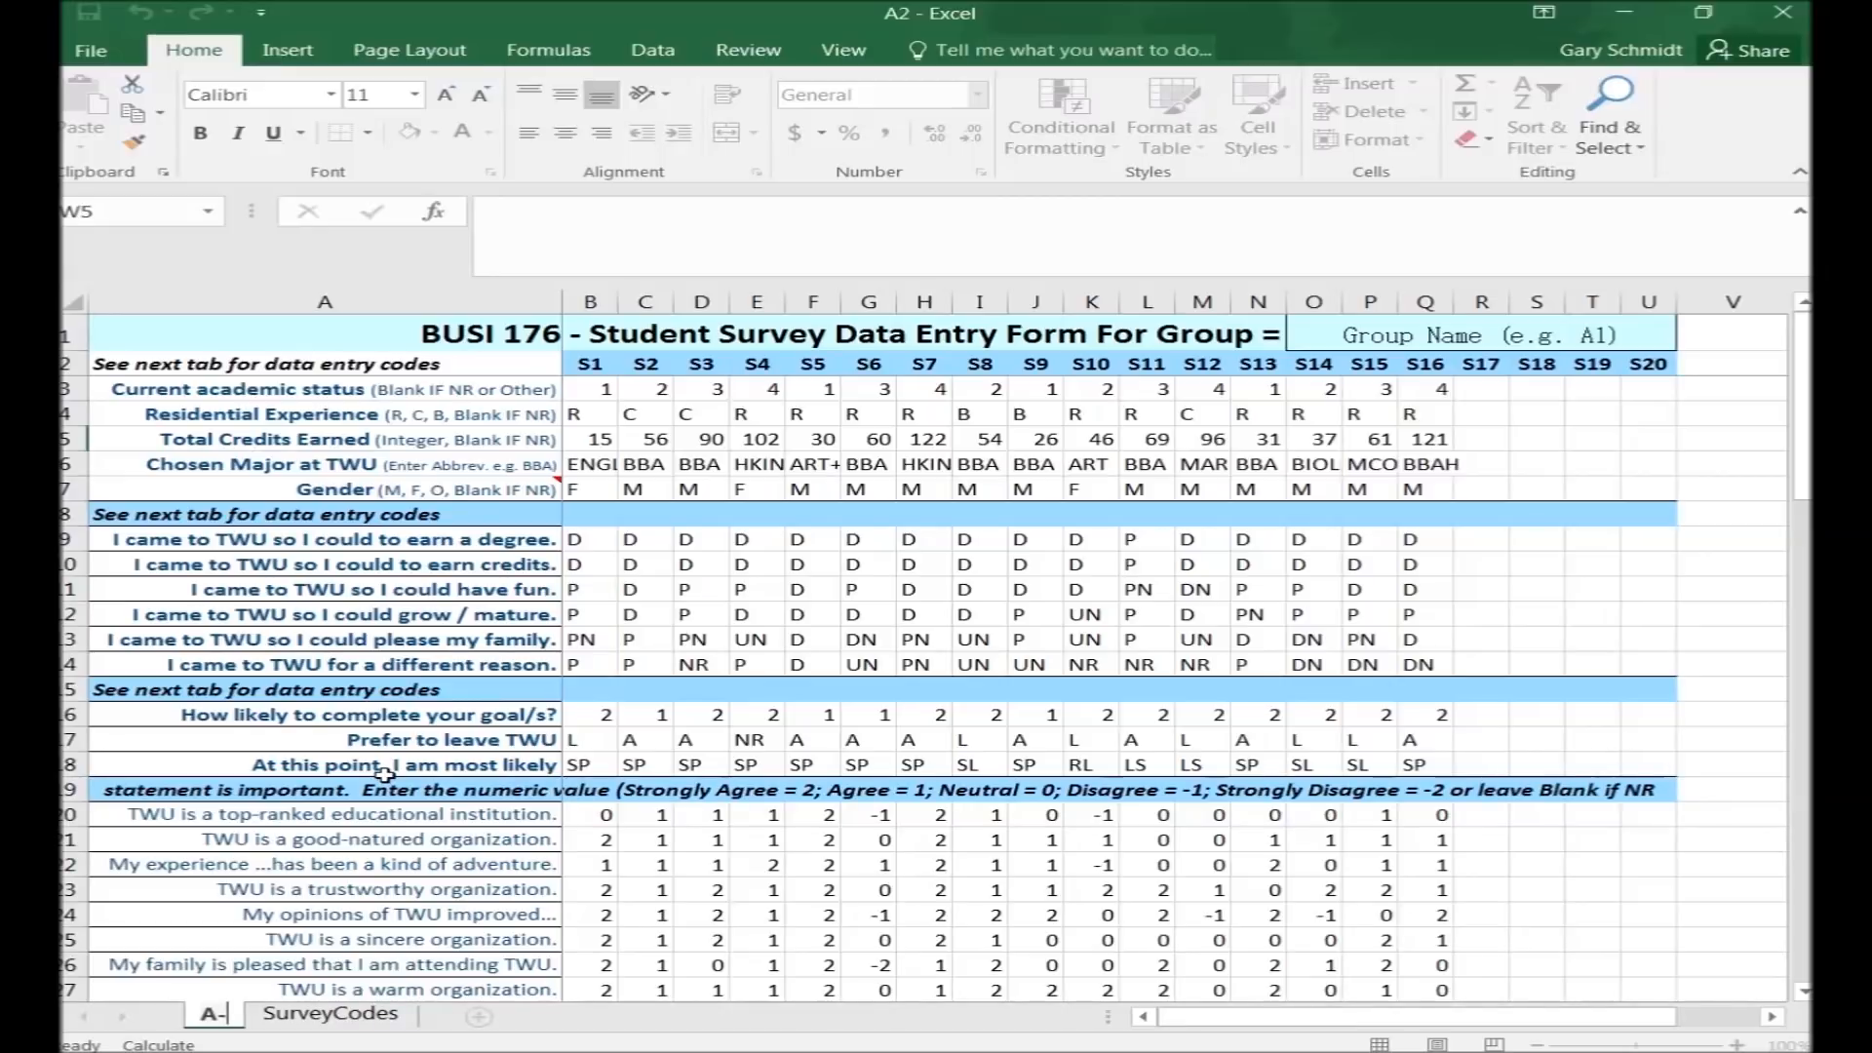
{"action": "type", "text": "2"}
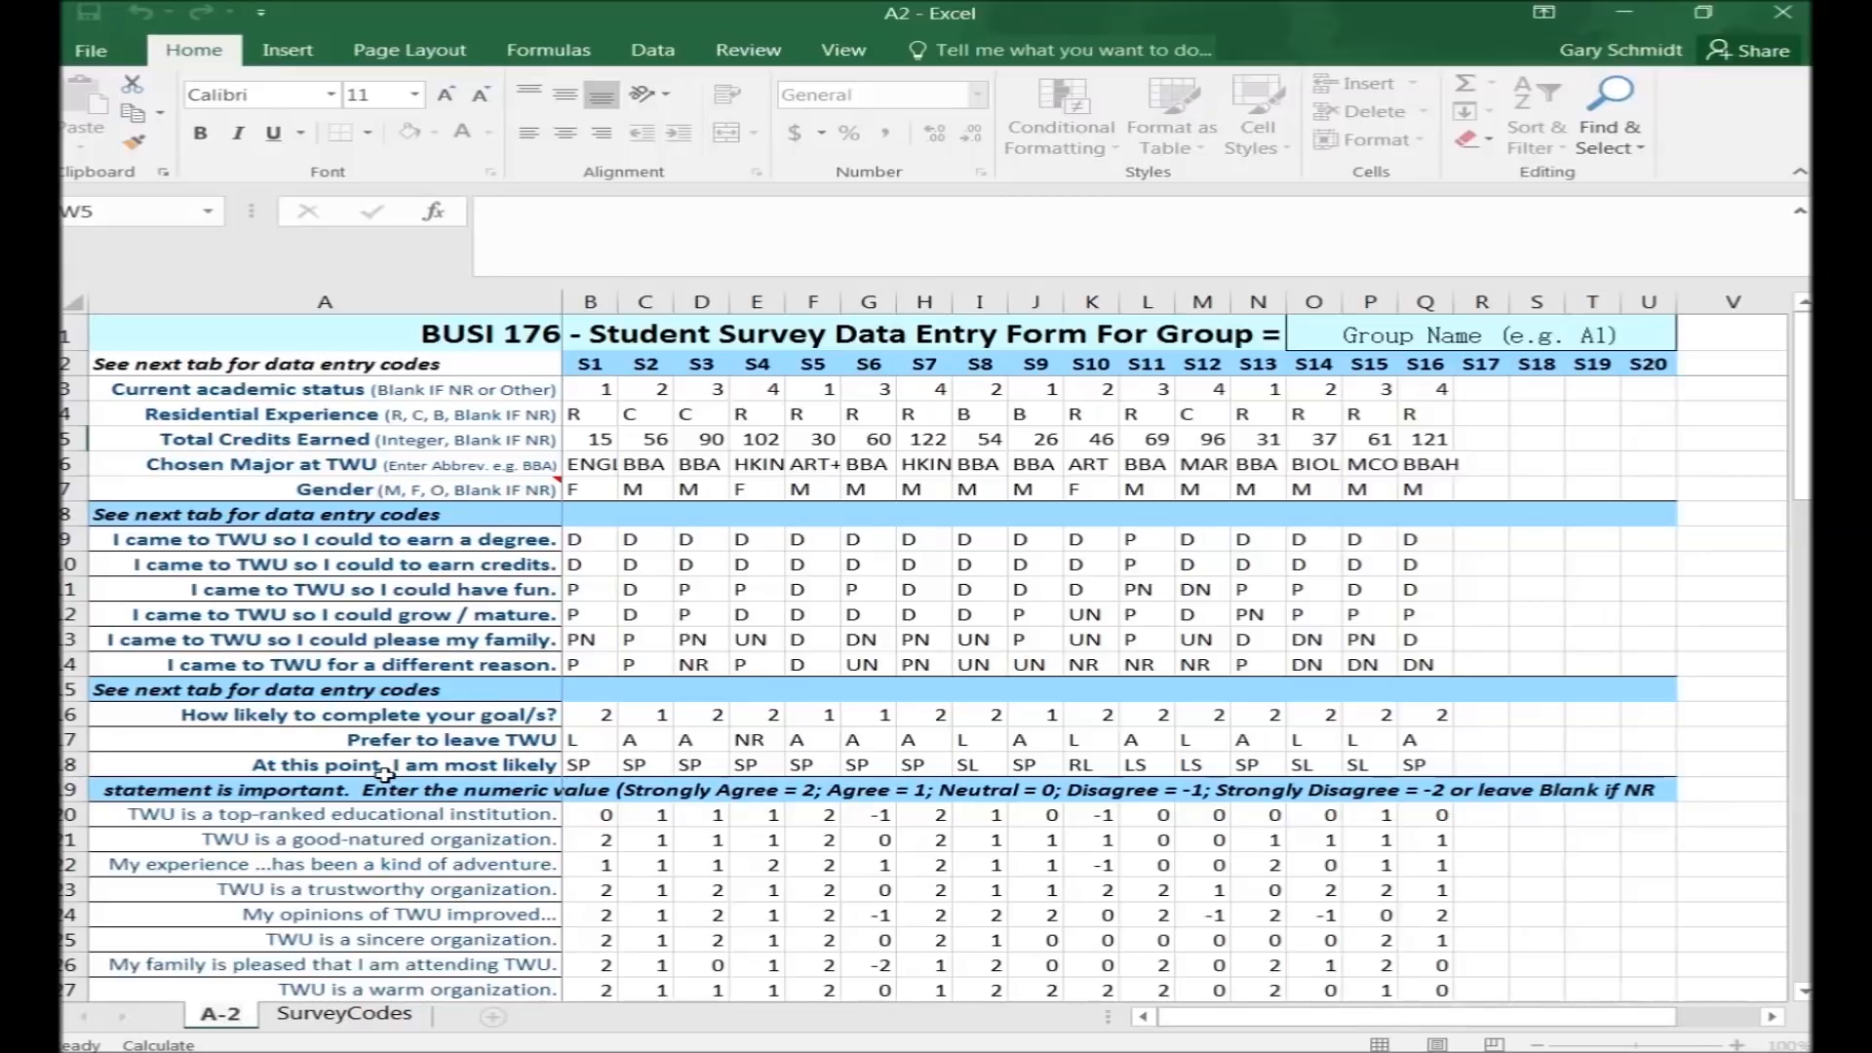
{"action": "key", "text": "Return"}
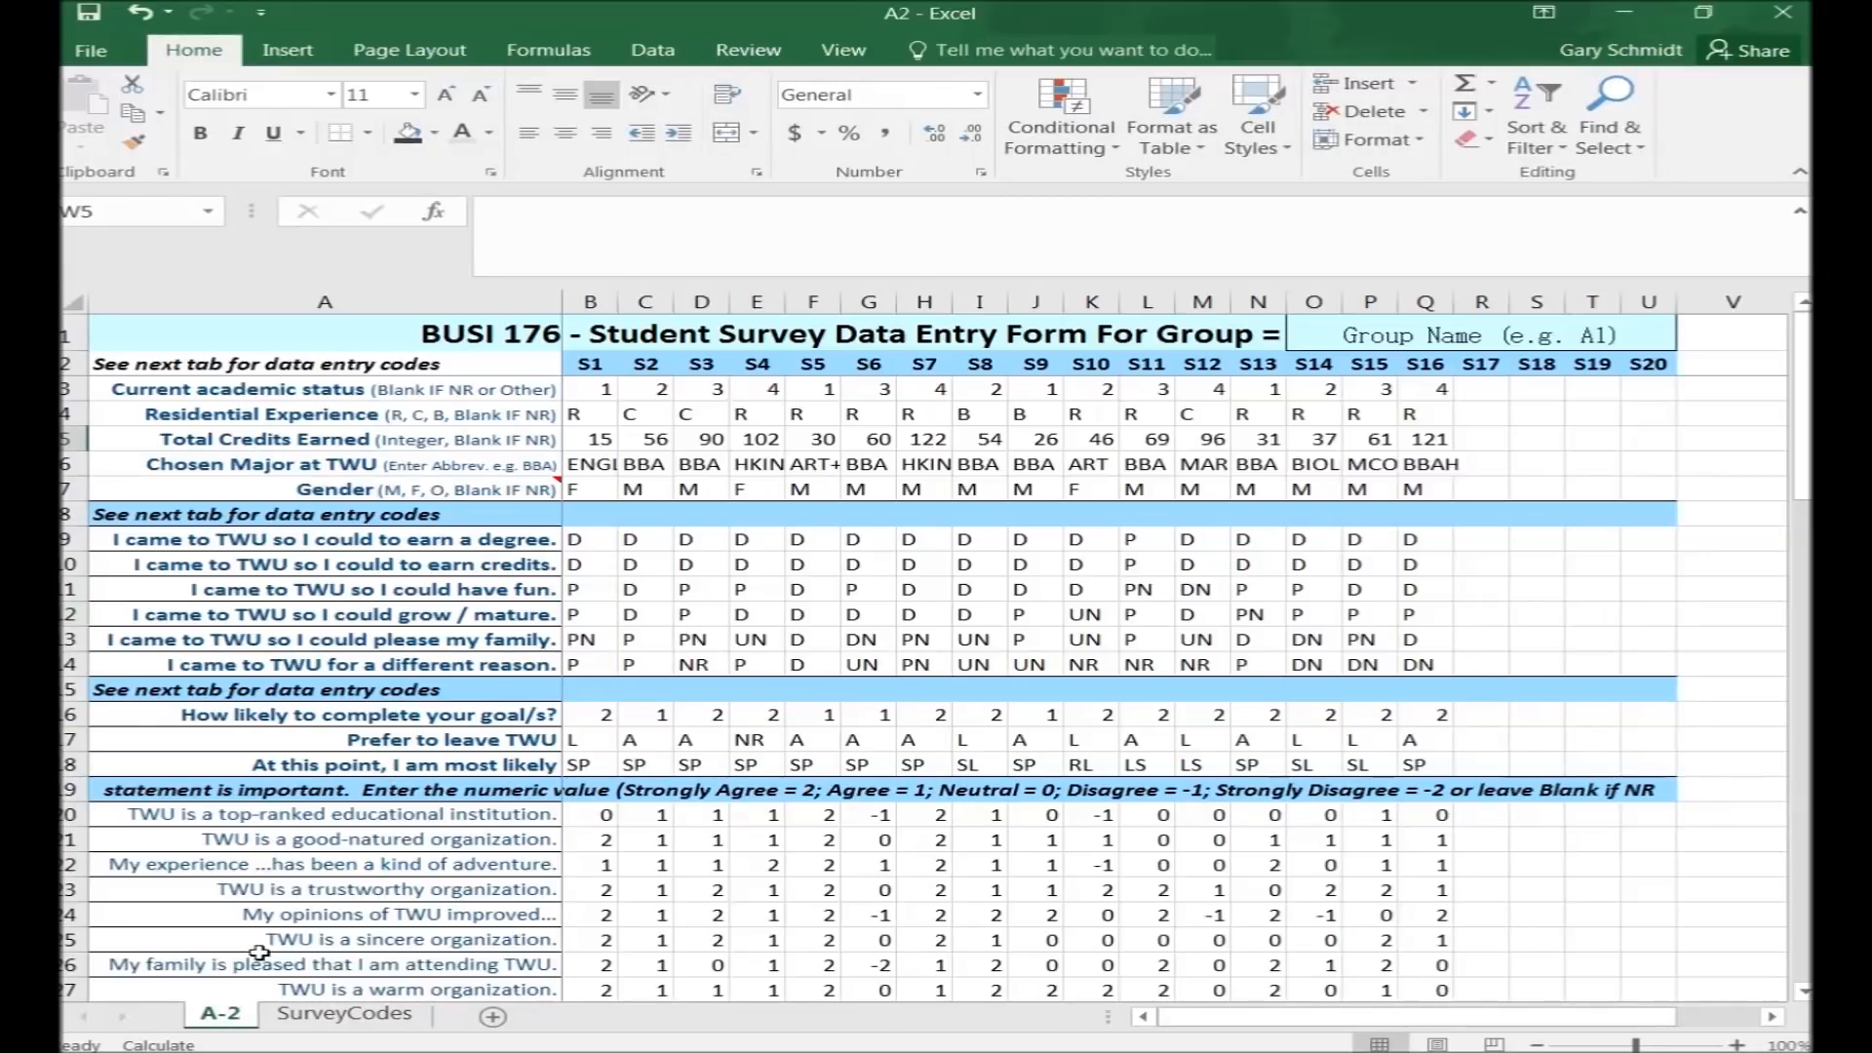
Move the A-2 sheet into Demo Collection Using INDIRECT.xlsx, placing it before the End sheet
{"action": "right_click", "coordinate": [224, 1020]}
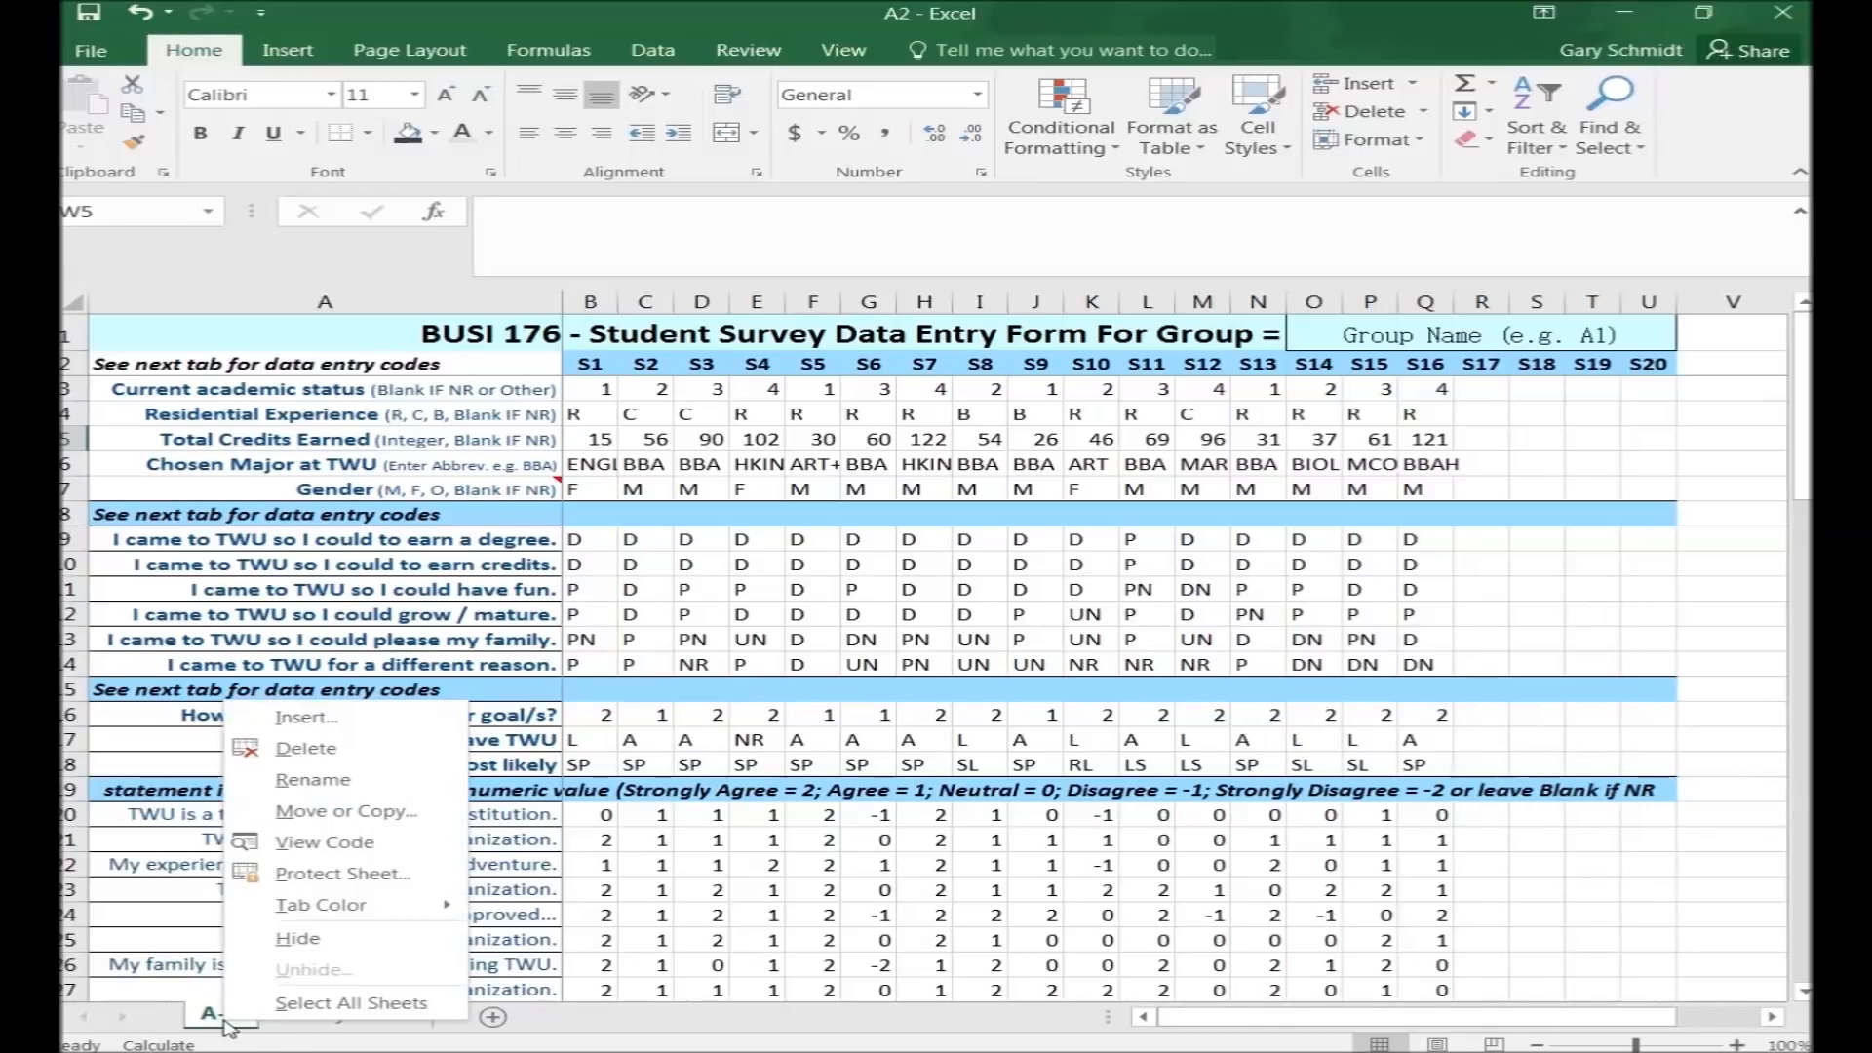
{"action": "left_click", "coordinate": [325, 812]}
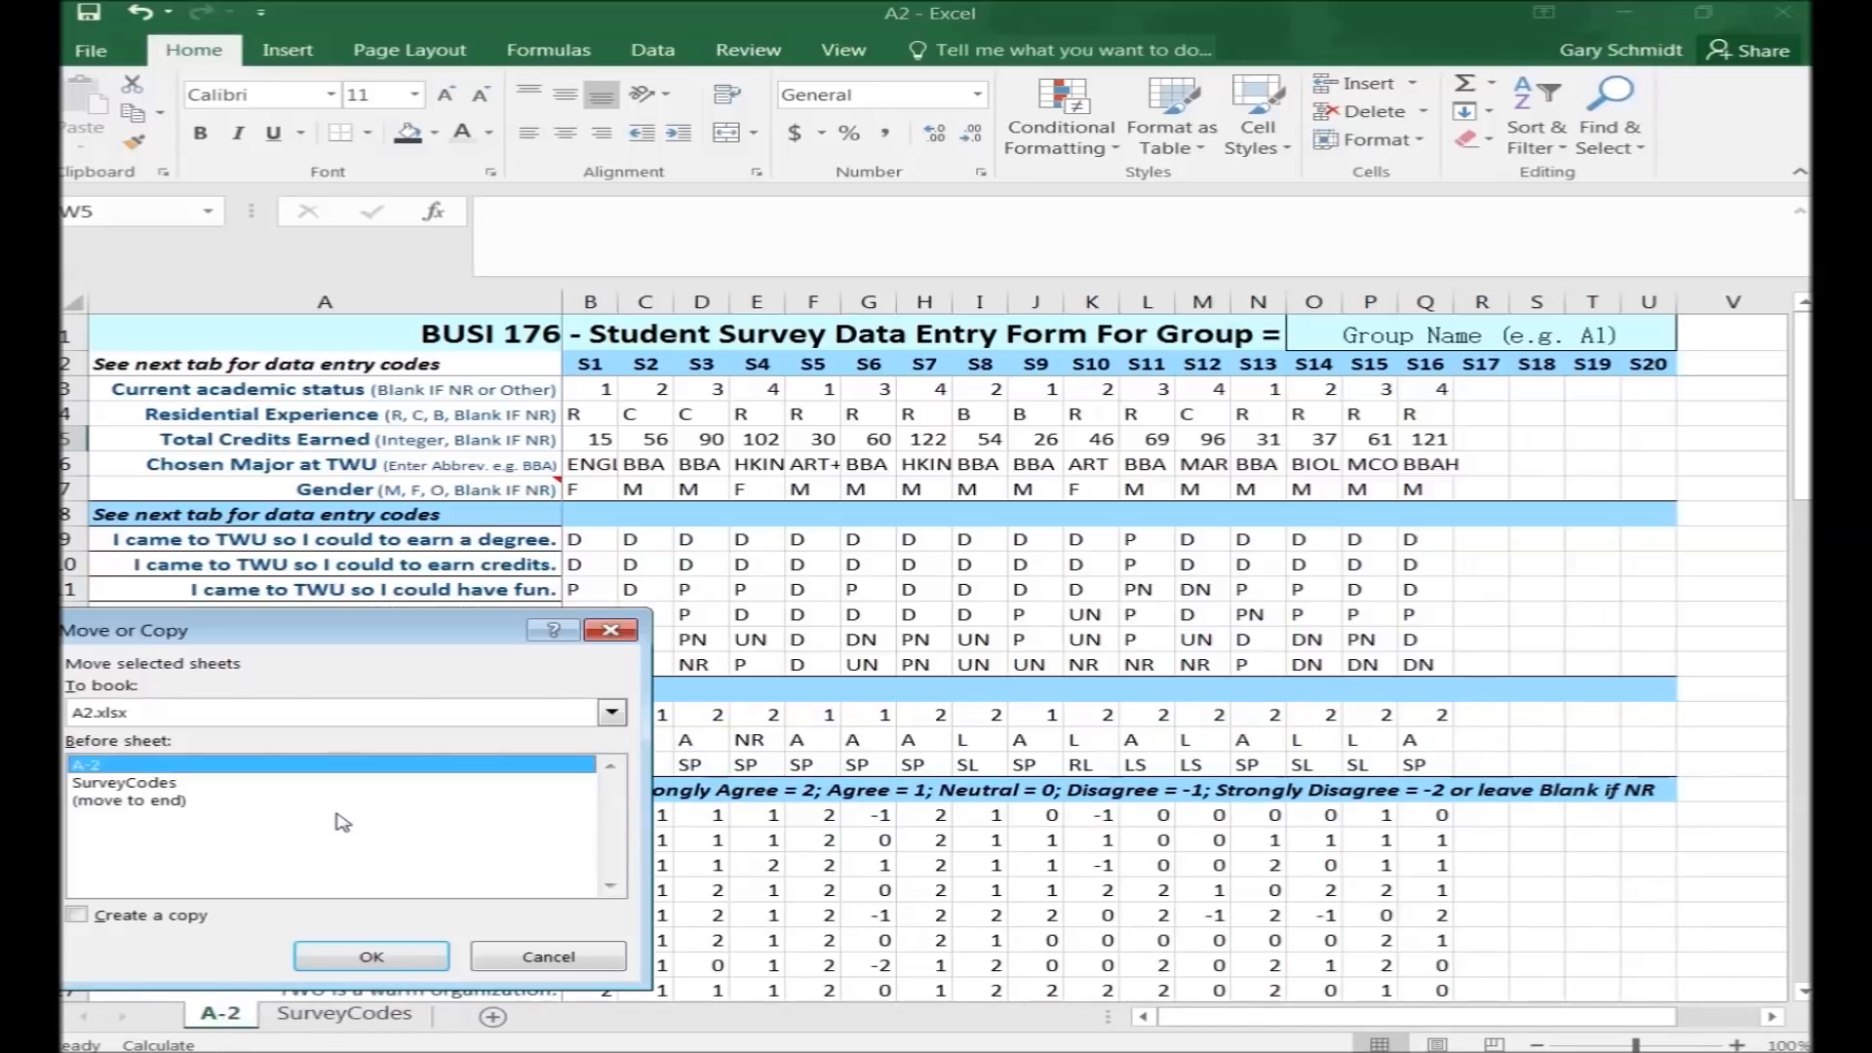
{"action": "left_click", "coordinate": [188, 720]}
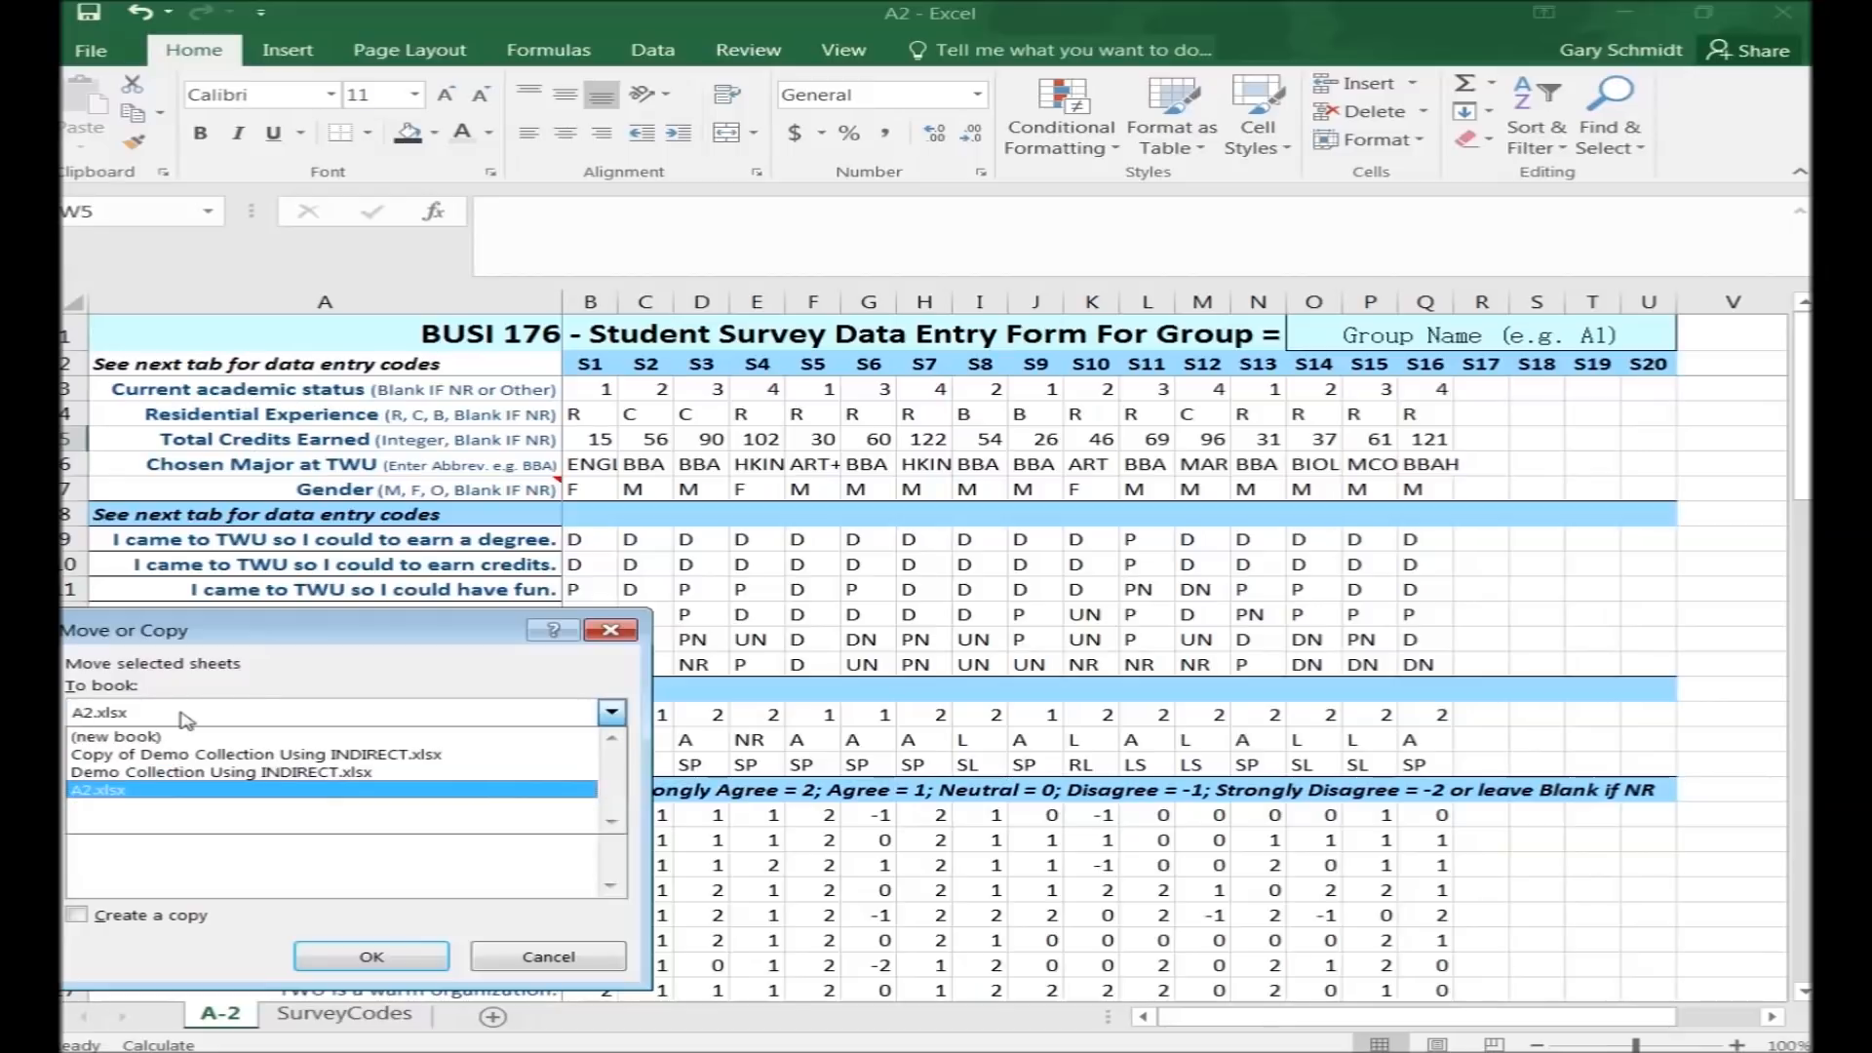
{"action": "left_click", "coordinate": [181, 773]}
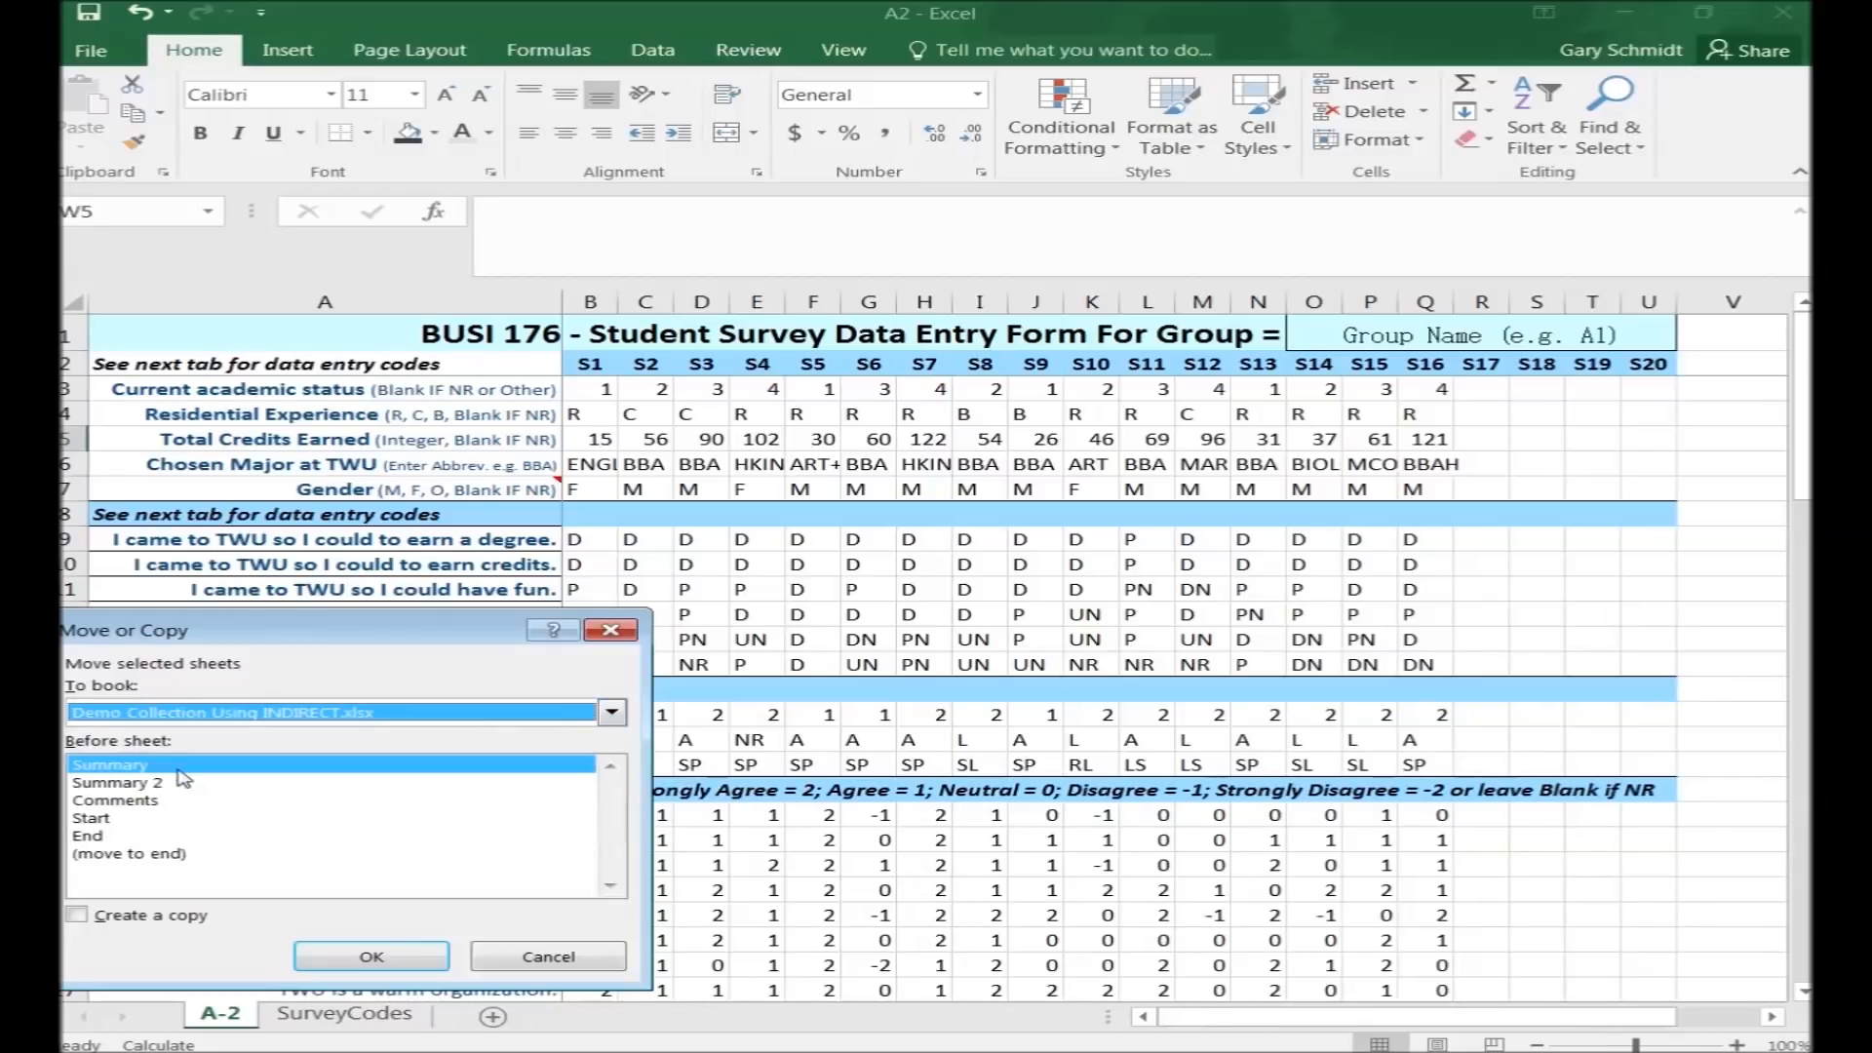
{"action": "left_click", "coordinate": [116, 822]}
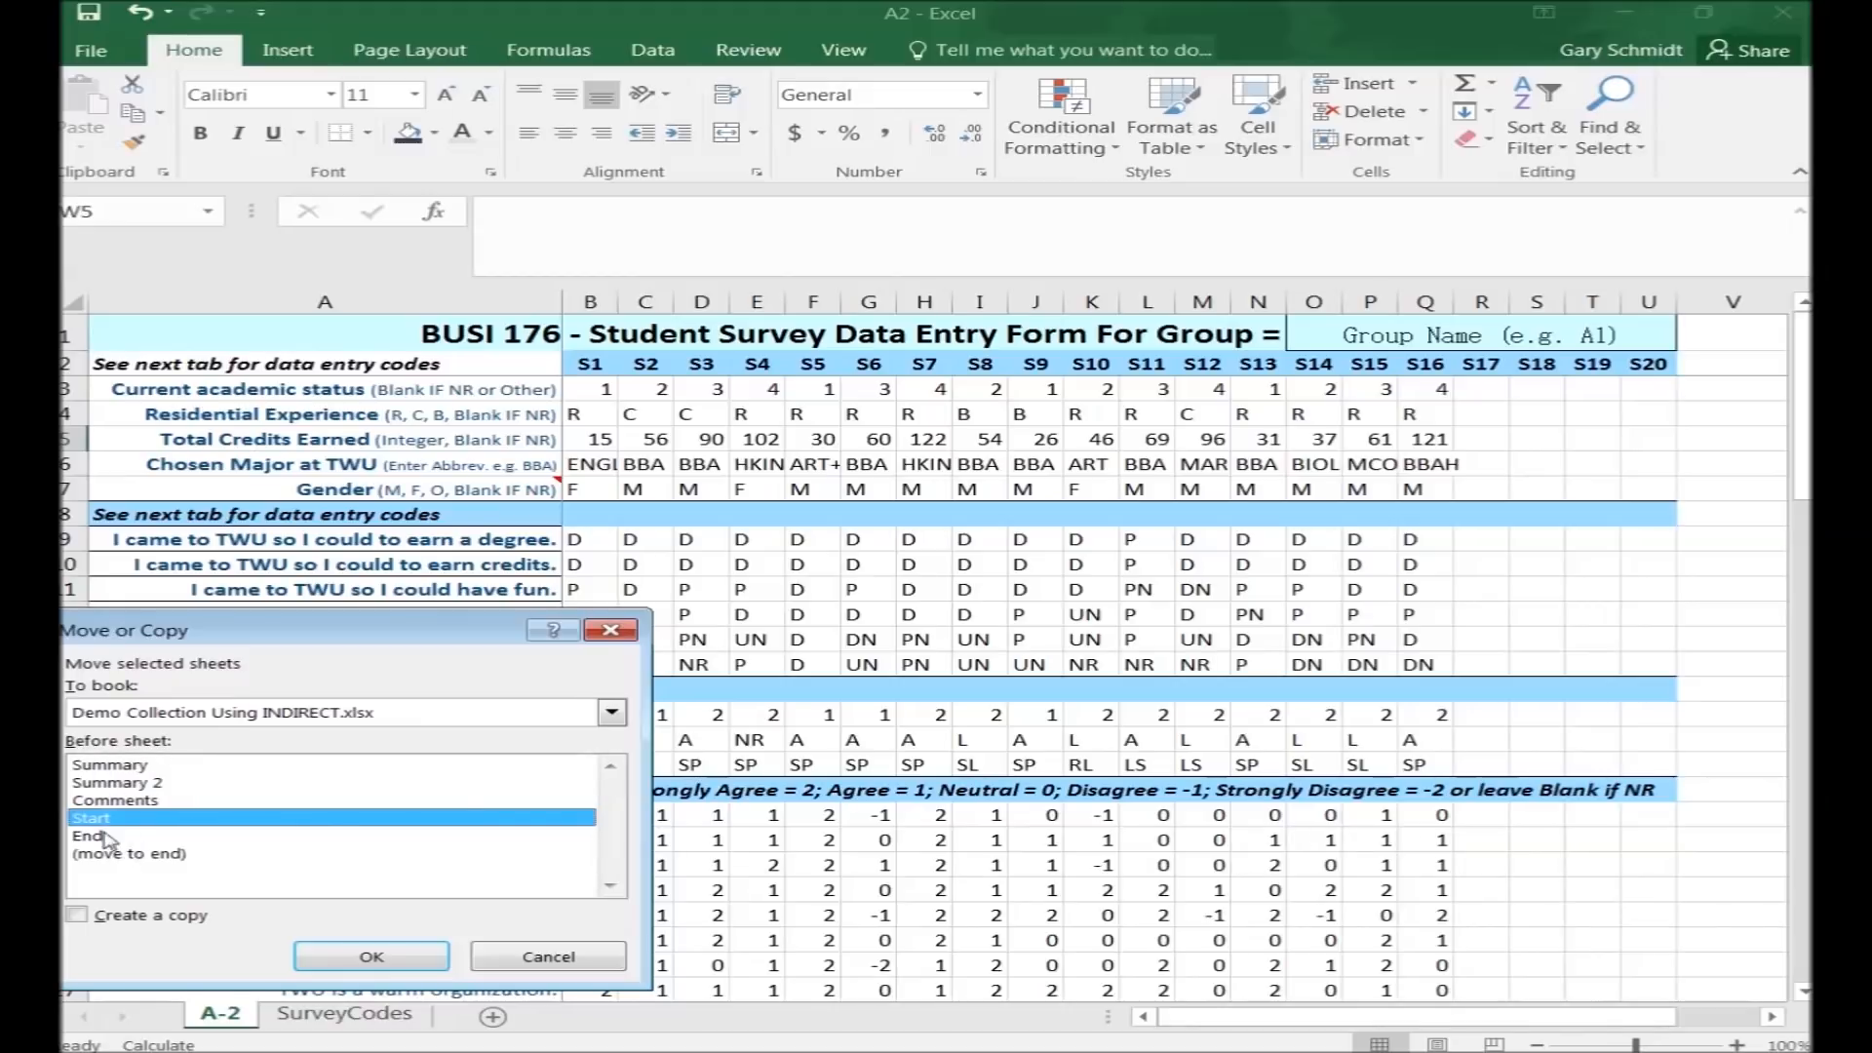
{"action": "left_click", "coordinate": [107, 840]}
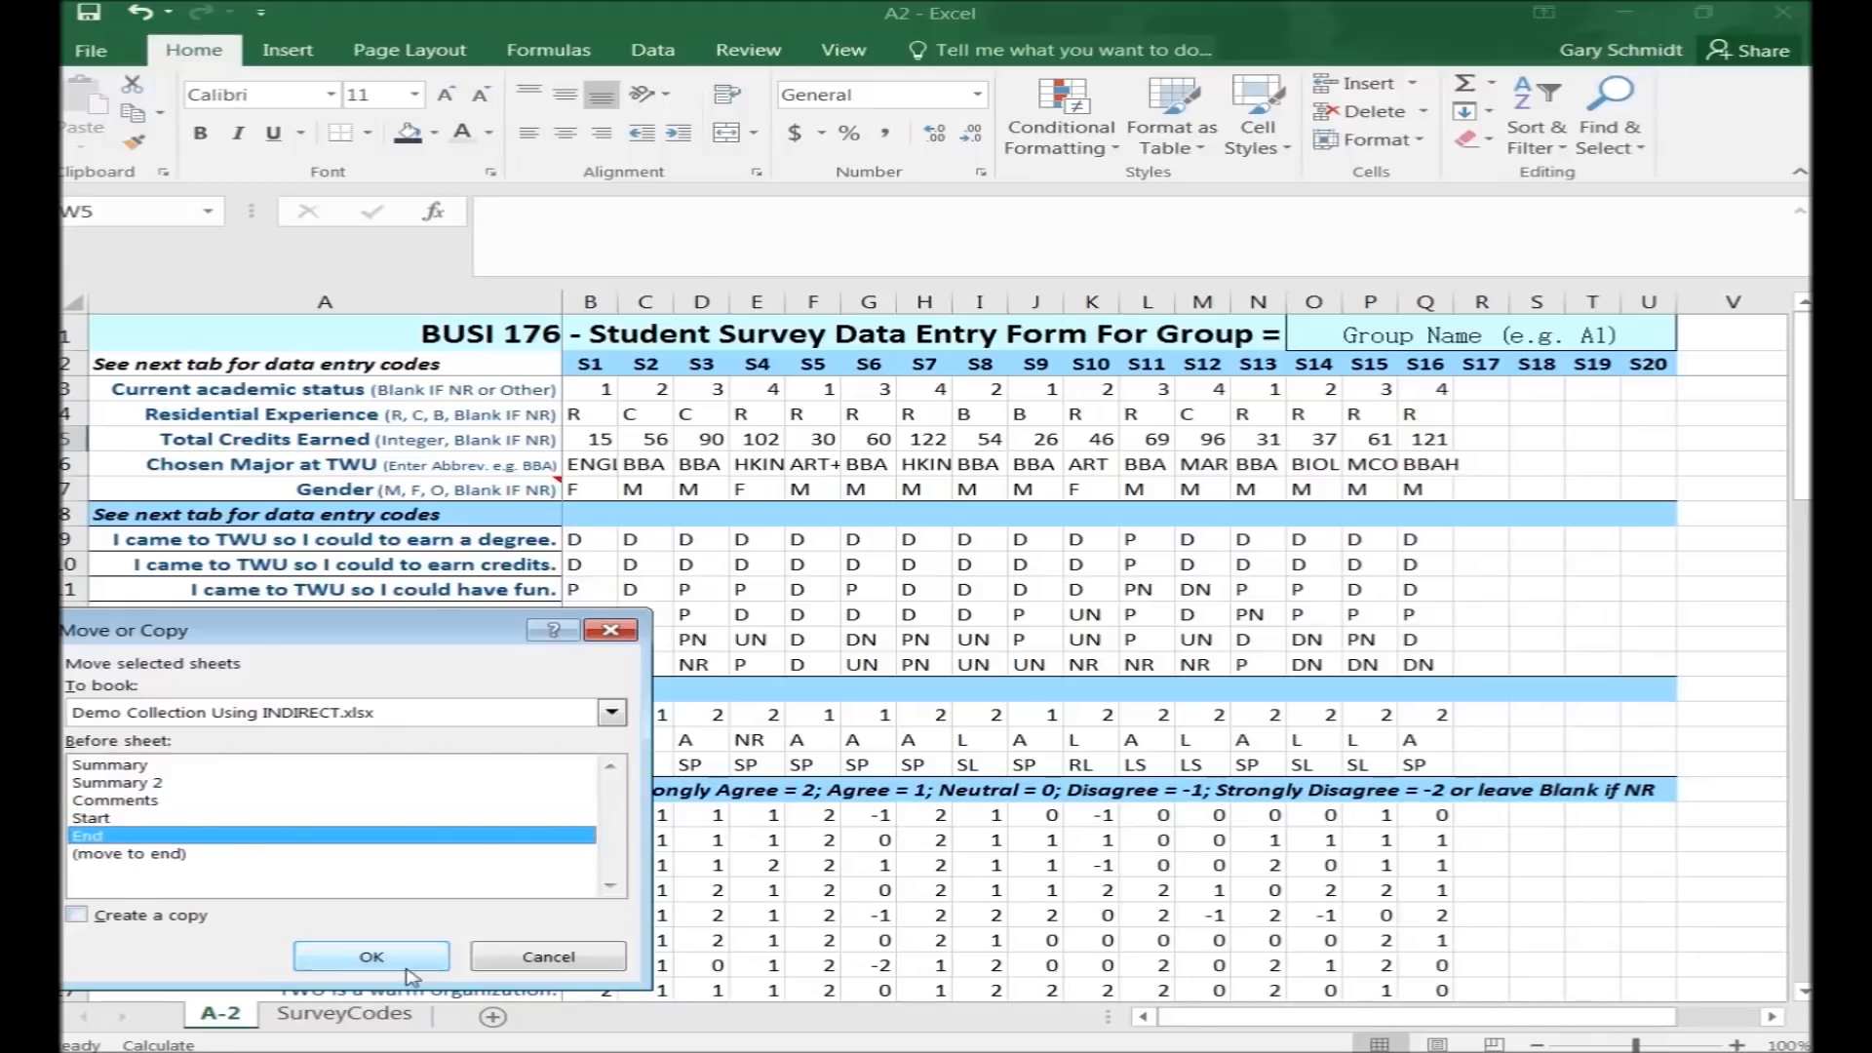
{"action": "left_click", "coordinate": [359, 960]}
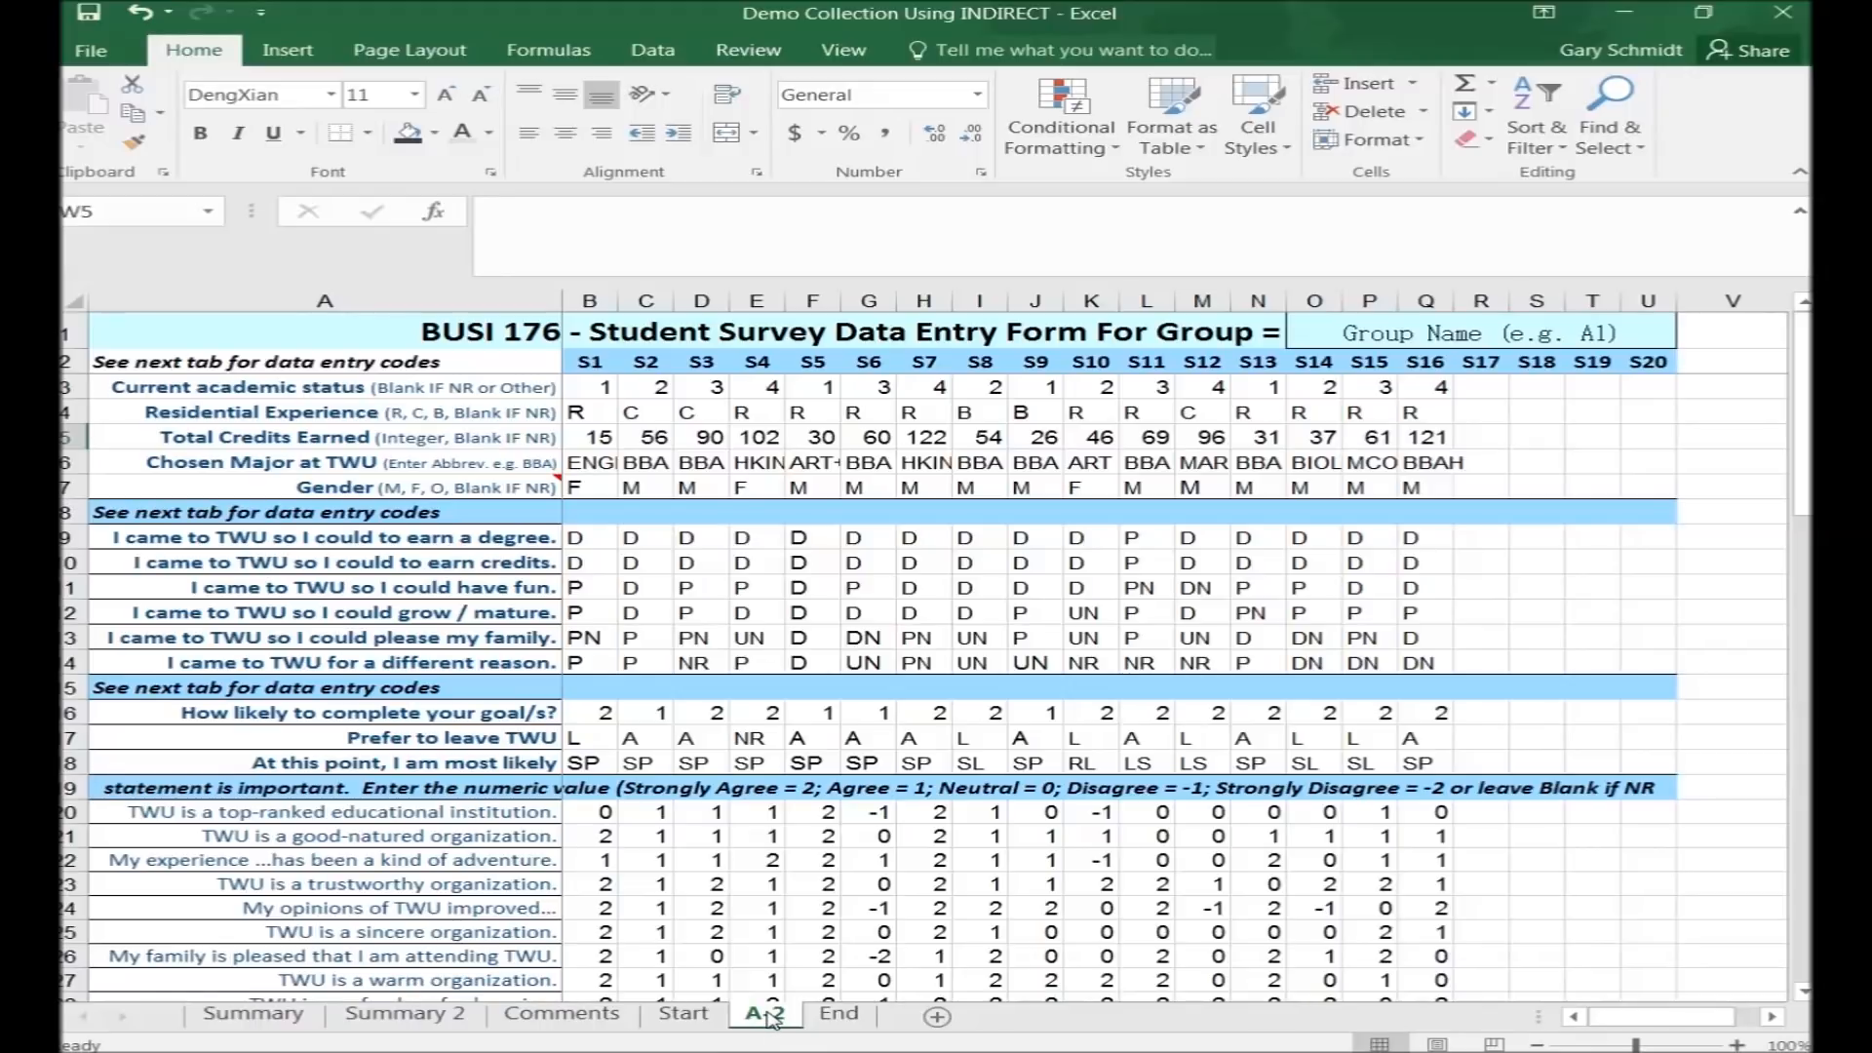
Copy the entire Summary sheet of the INDIRECT workbook and switch to the blank Book3 workbook
{"action": "left_click", "coordinate": [256, 1013]}
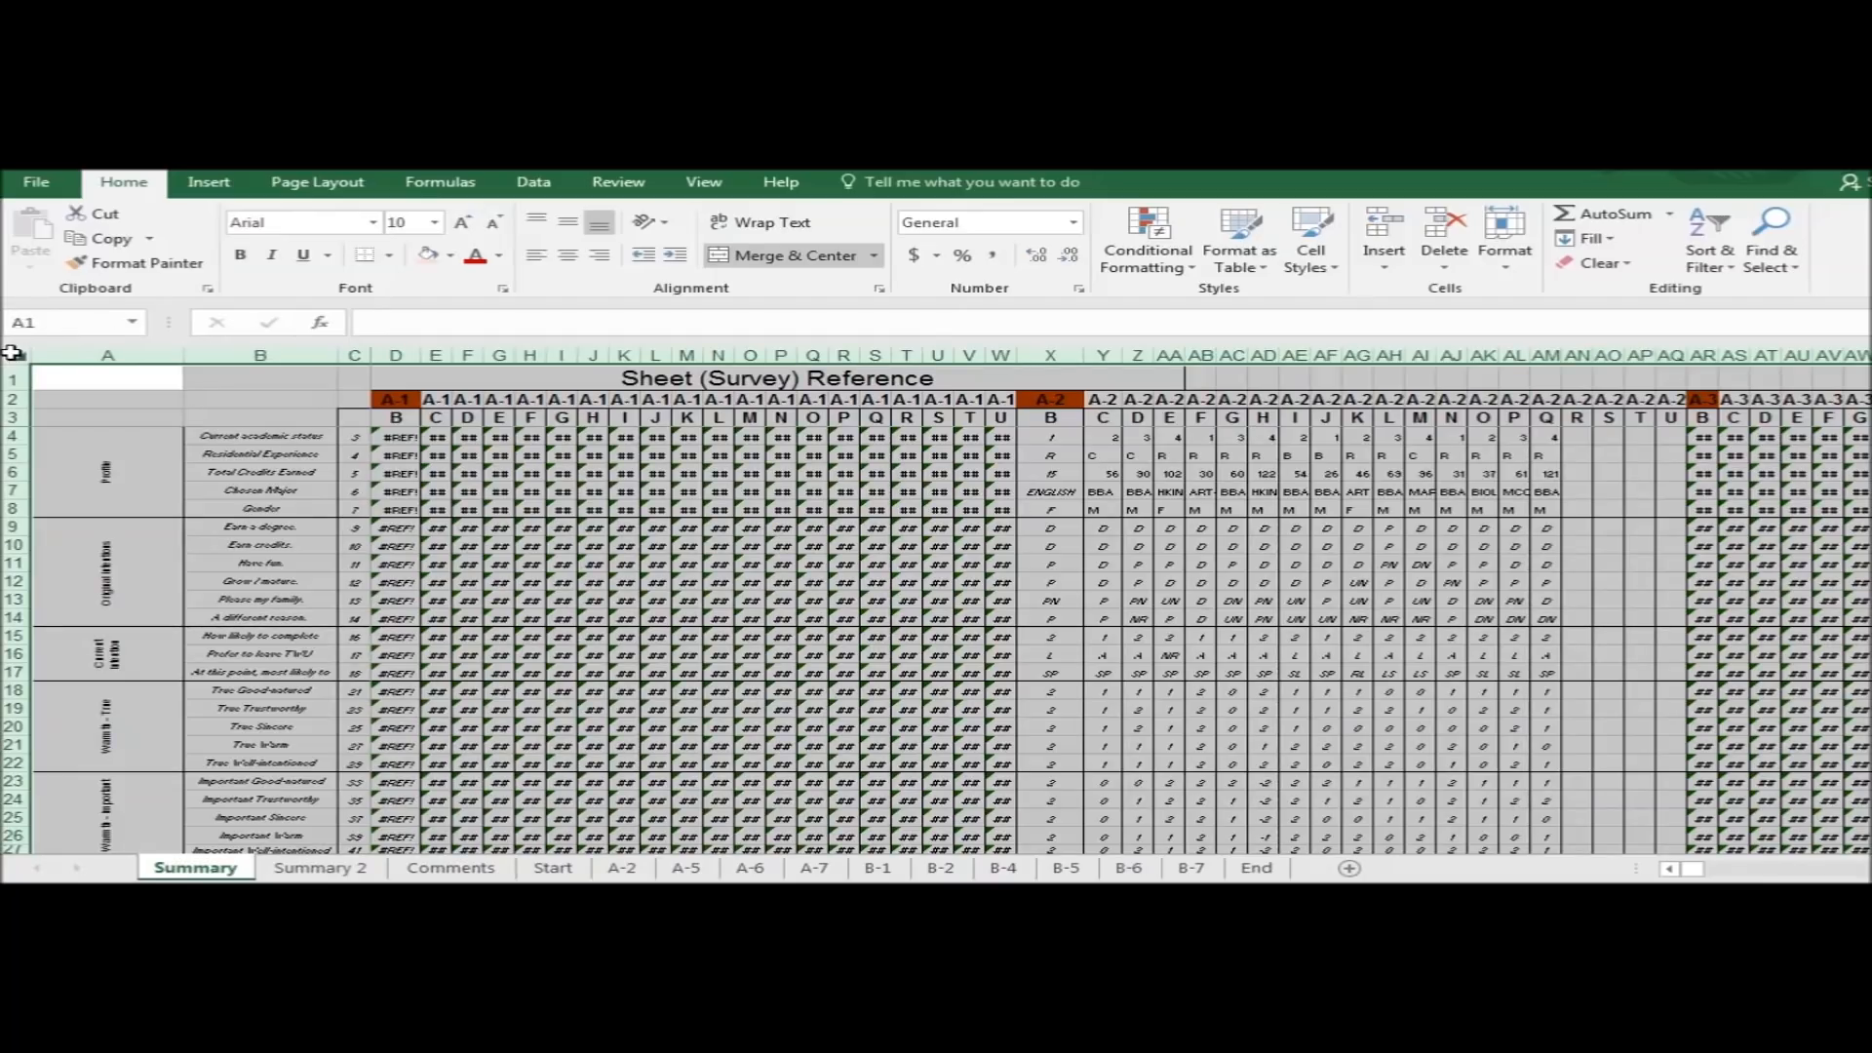
{"action": "left_click", "coordinate": [121, 239]}
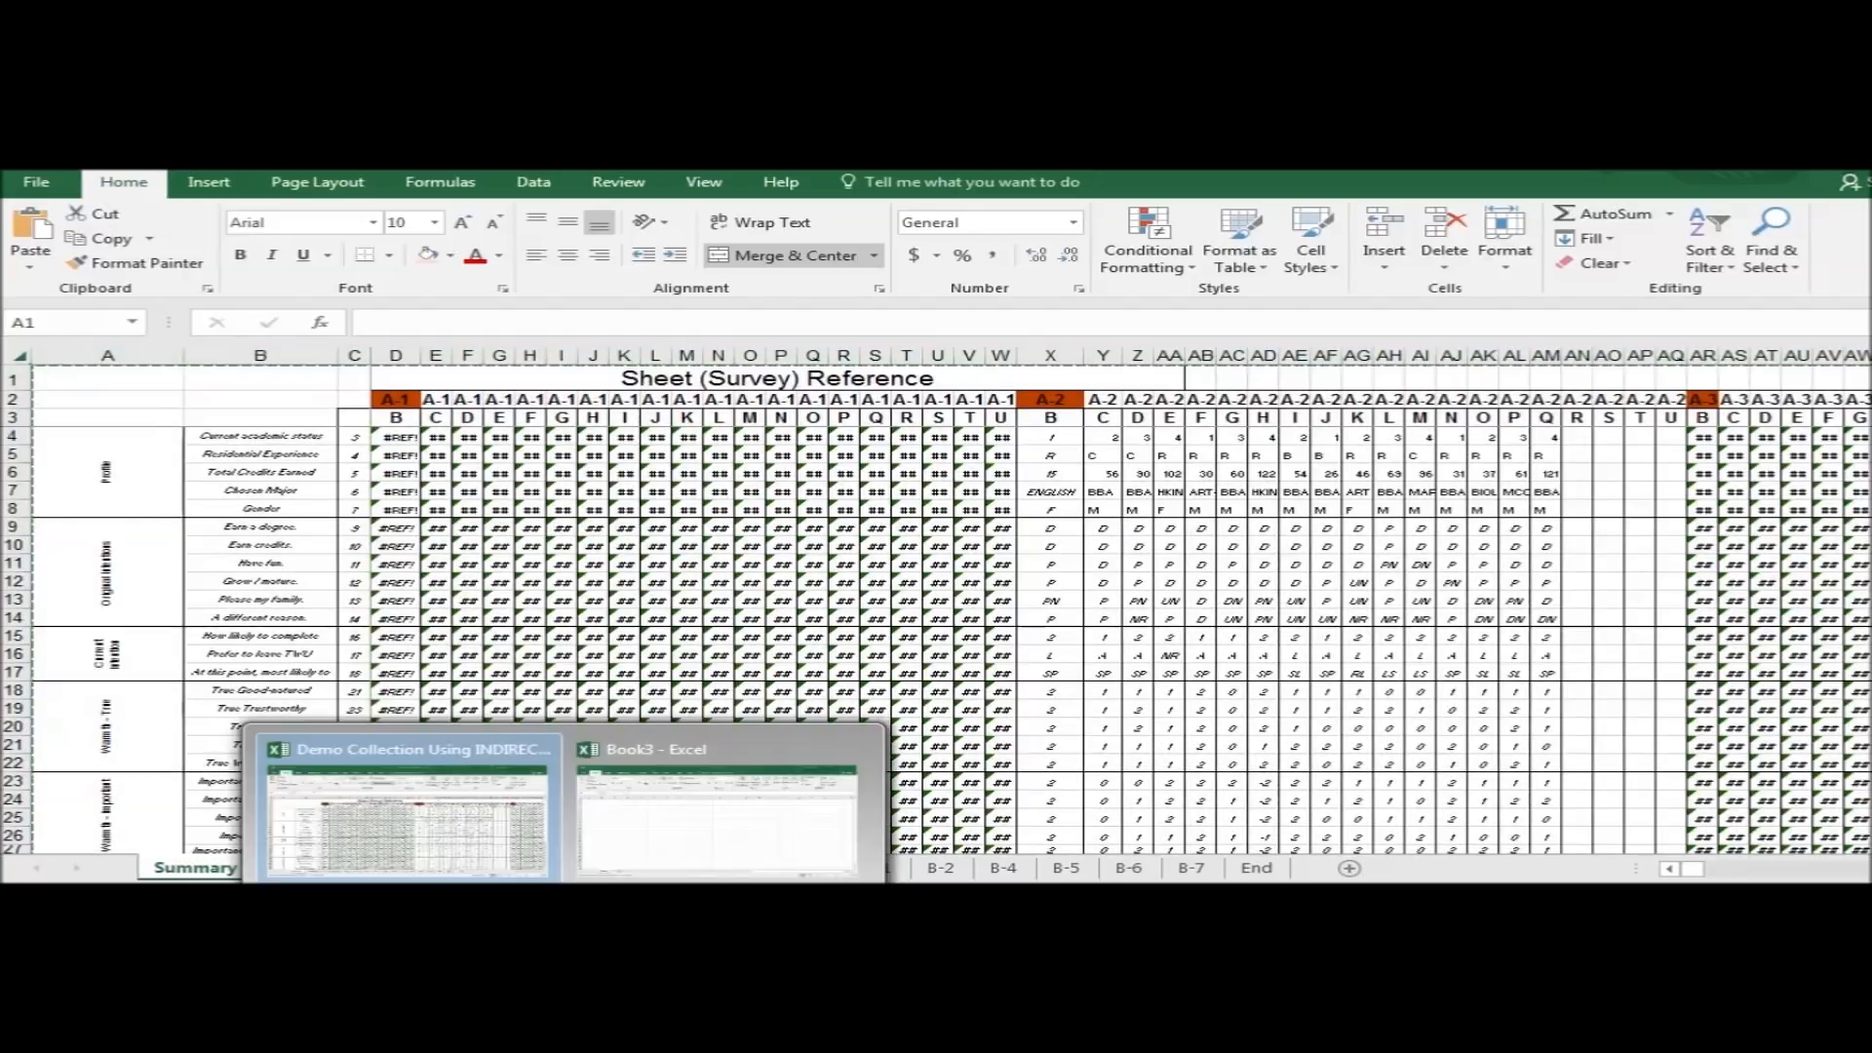
{"action": "left_click", "coordinate": [718, 828]}
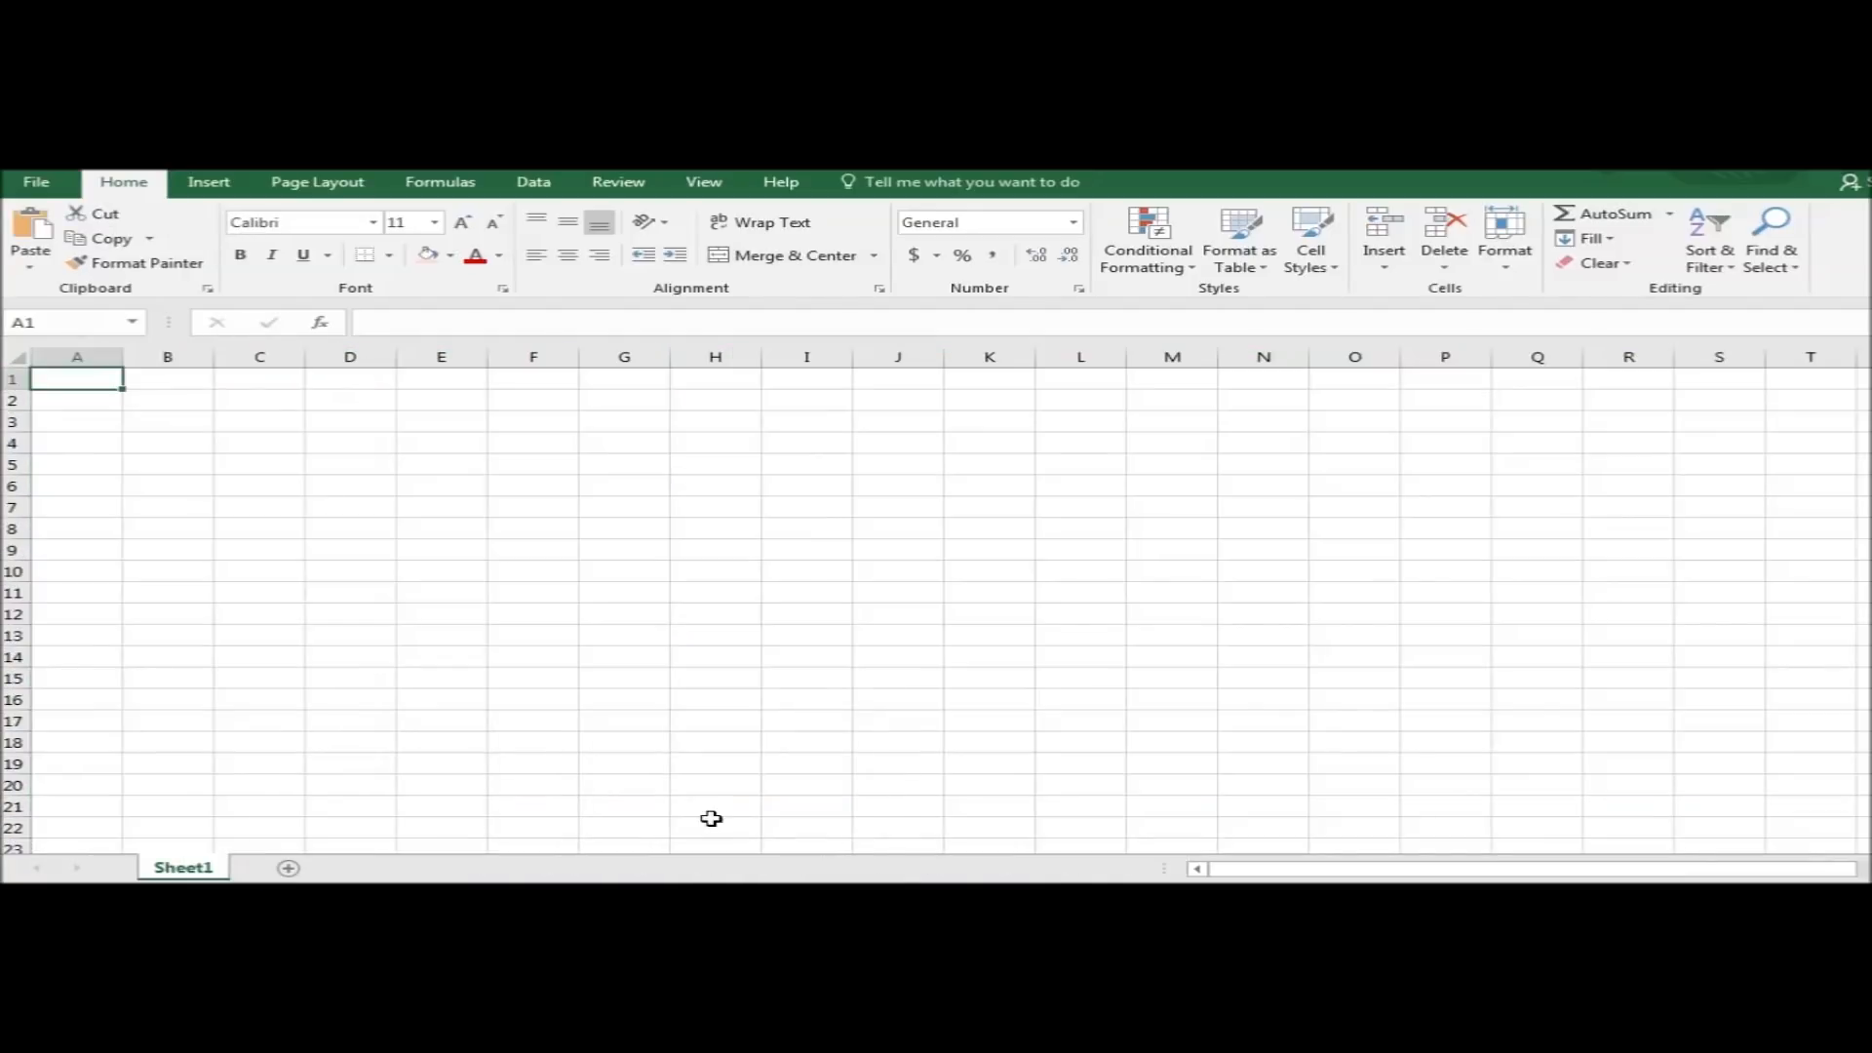
Paste the copied Summary over the whole of Sheet1 using Paste Special with Values and number formats
{"action": "left_click", "coordinate": [25, 356]}
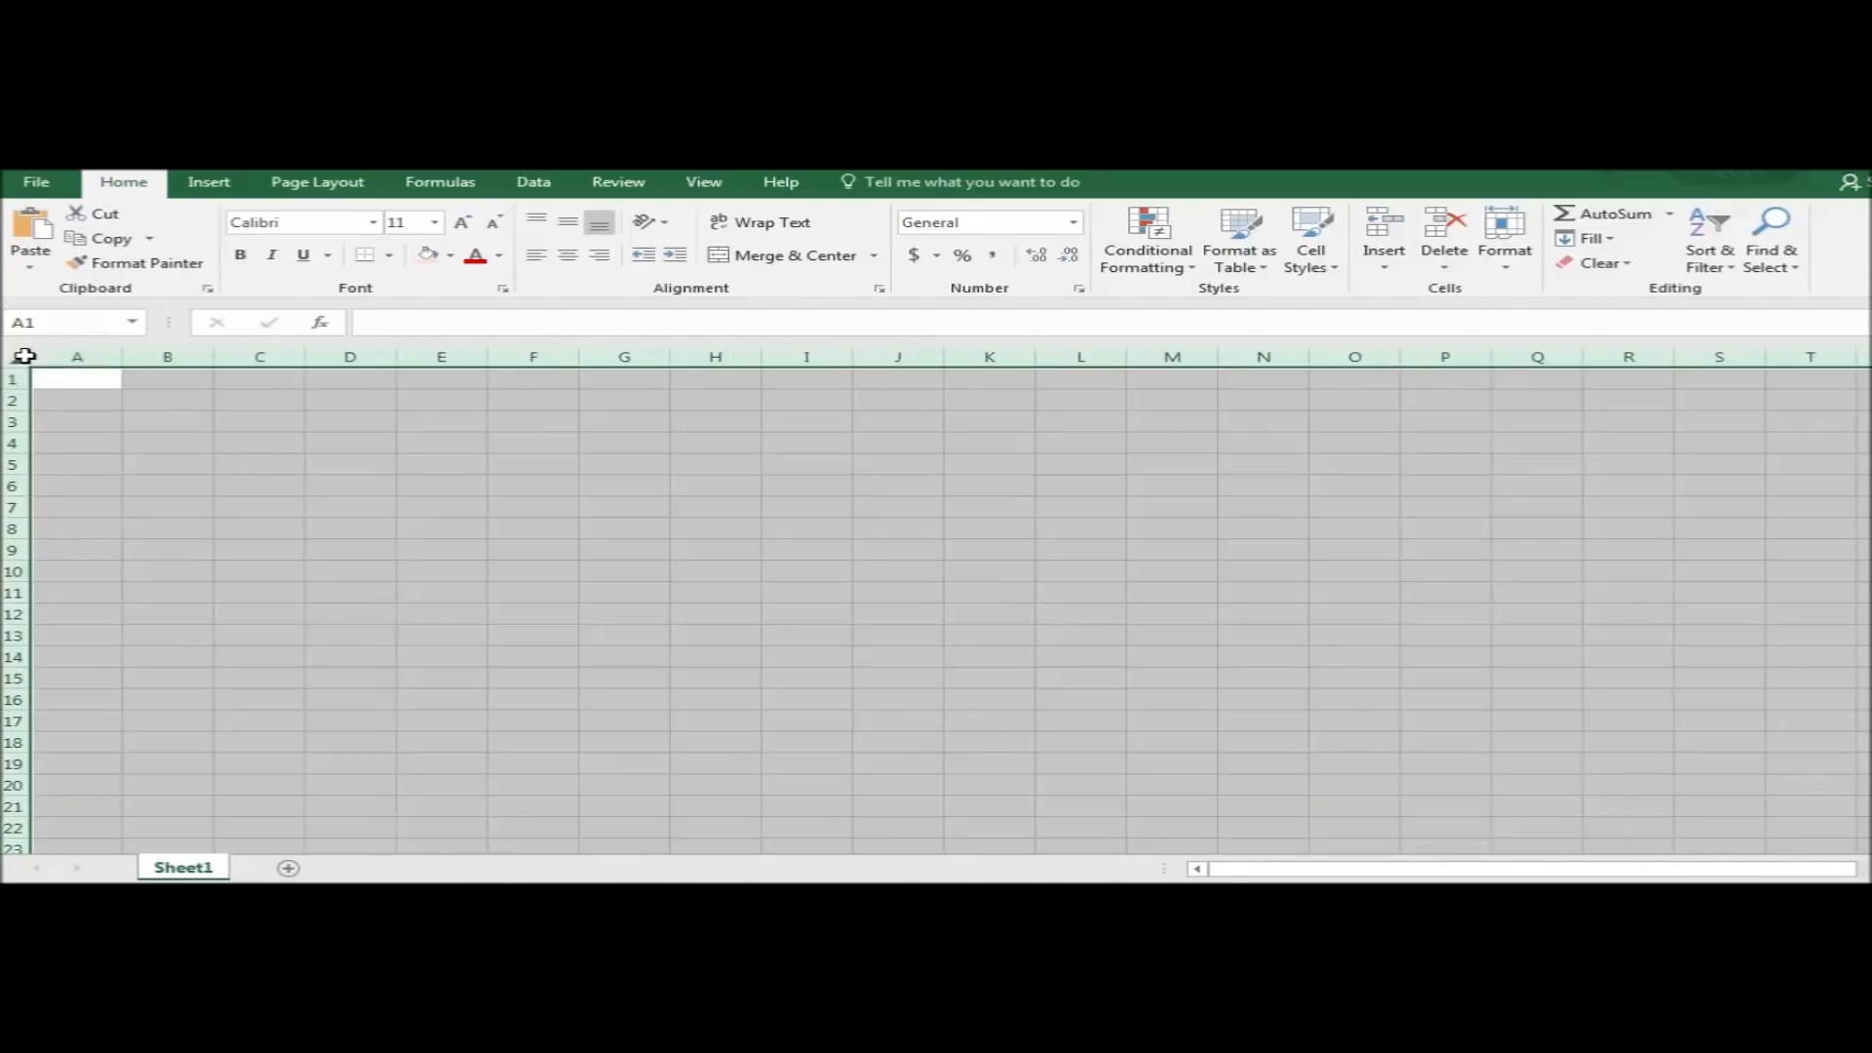
{"action": "left_click", "coordinate": [30, 272]}
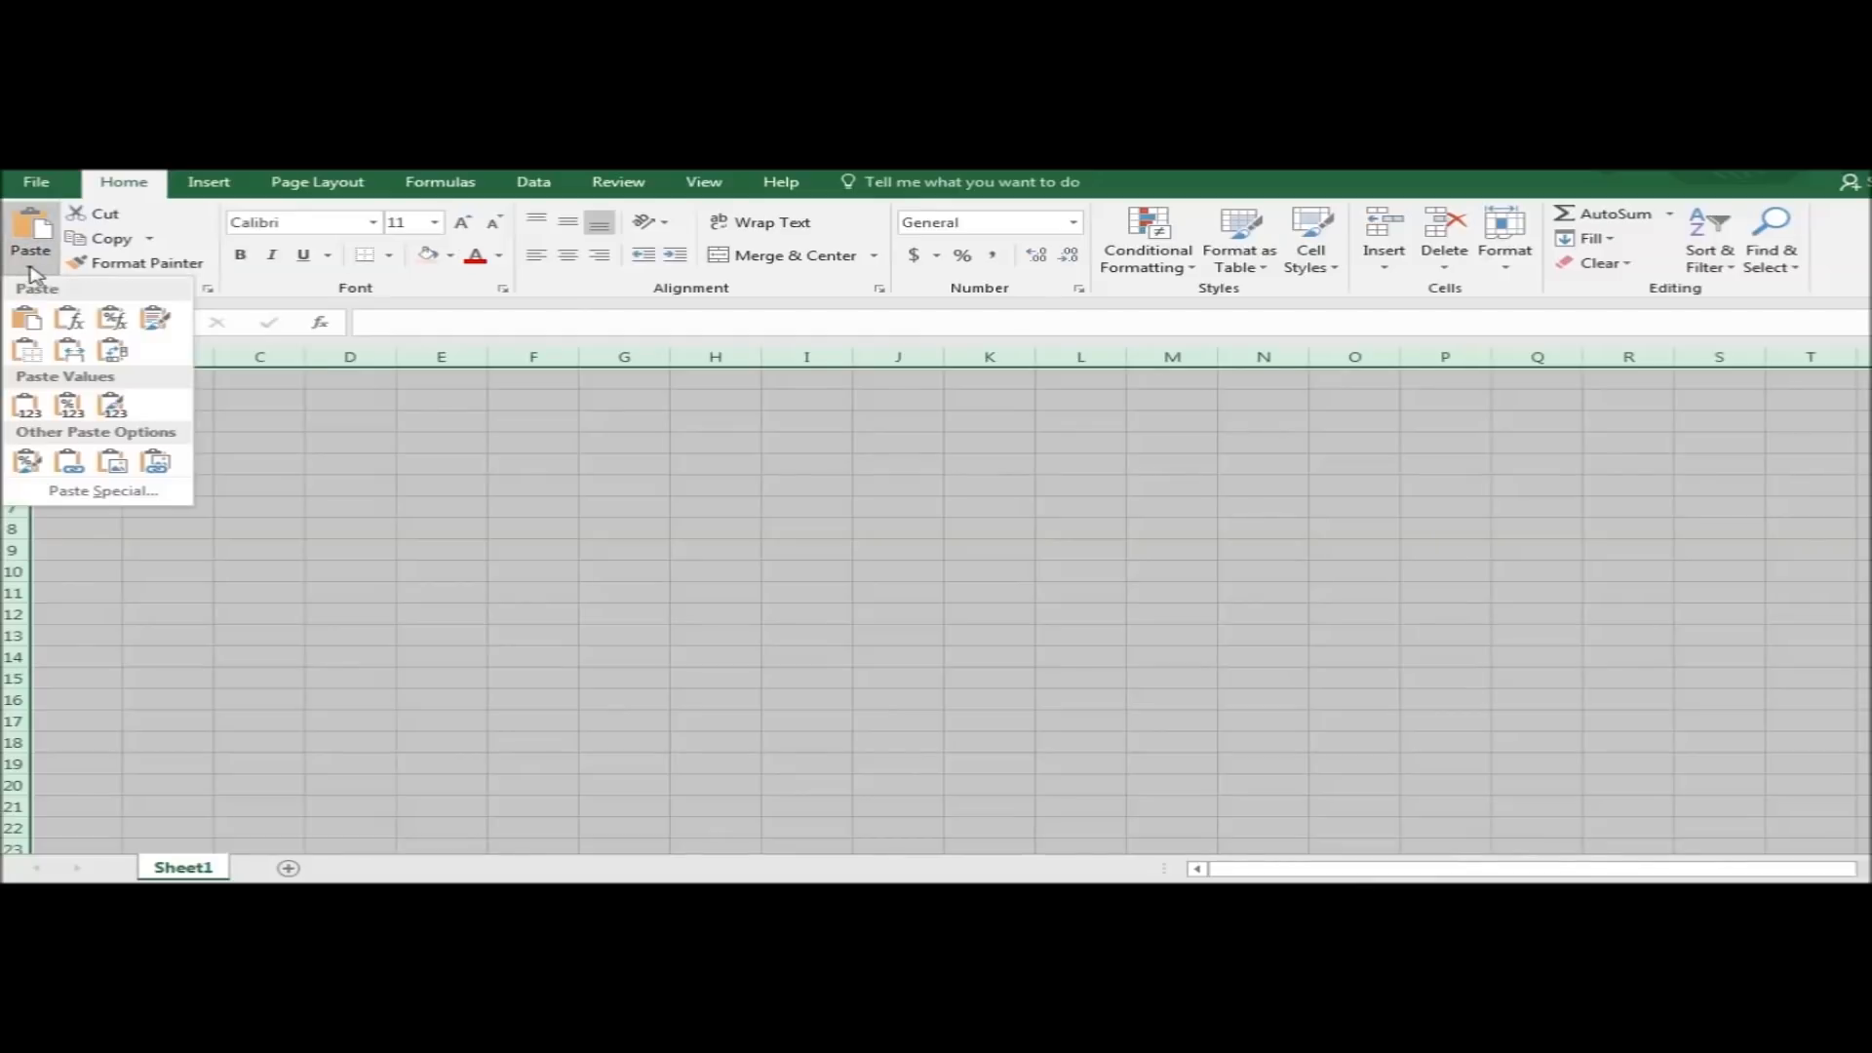
{"action": "left_click", "coordinate": [102, 491]}
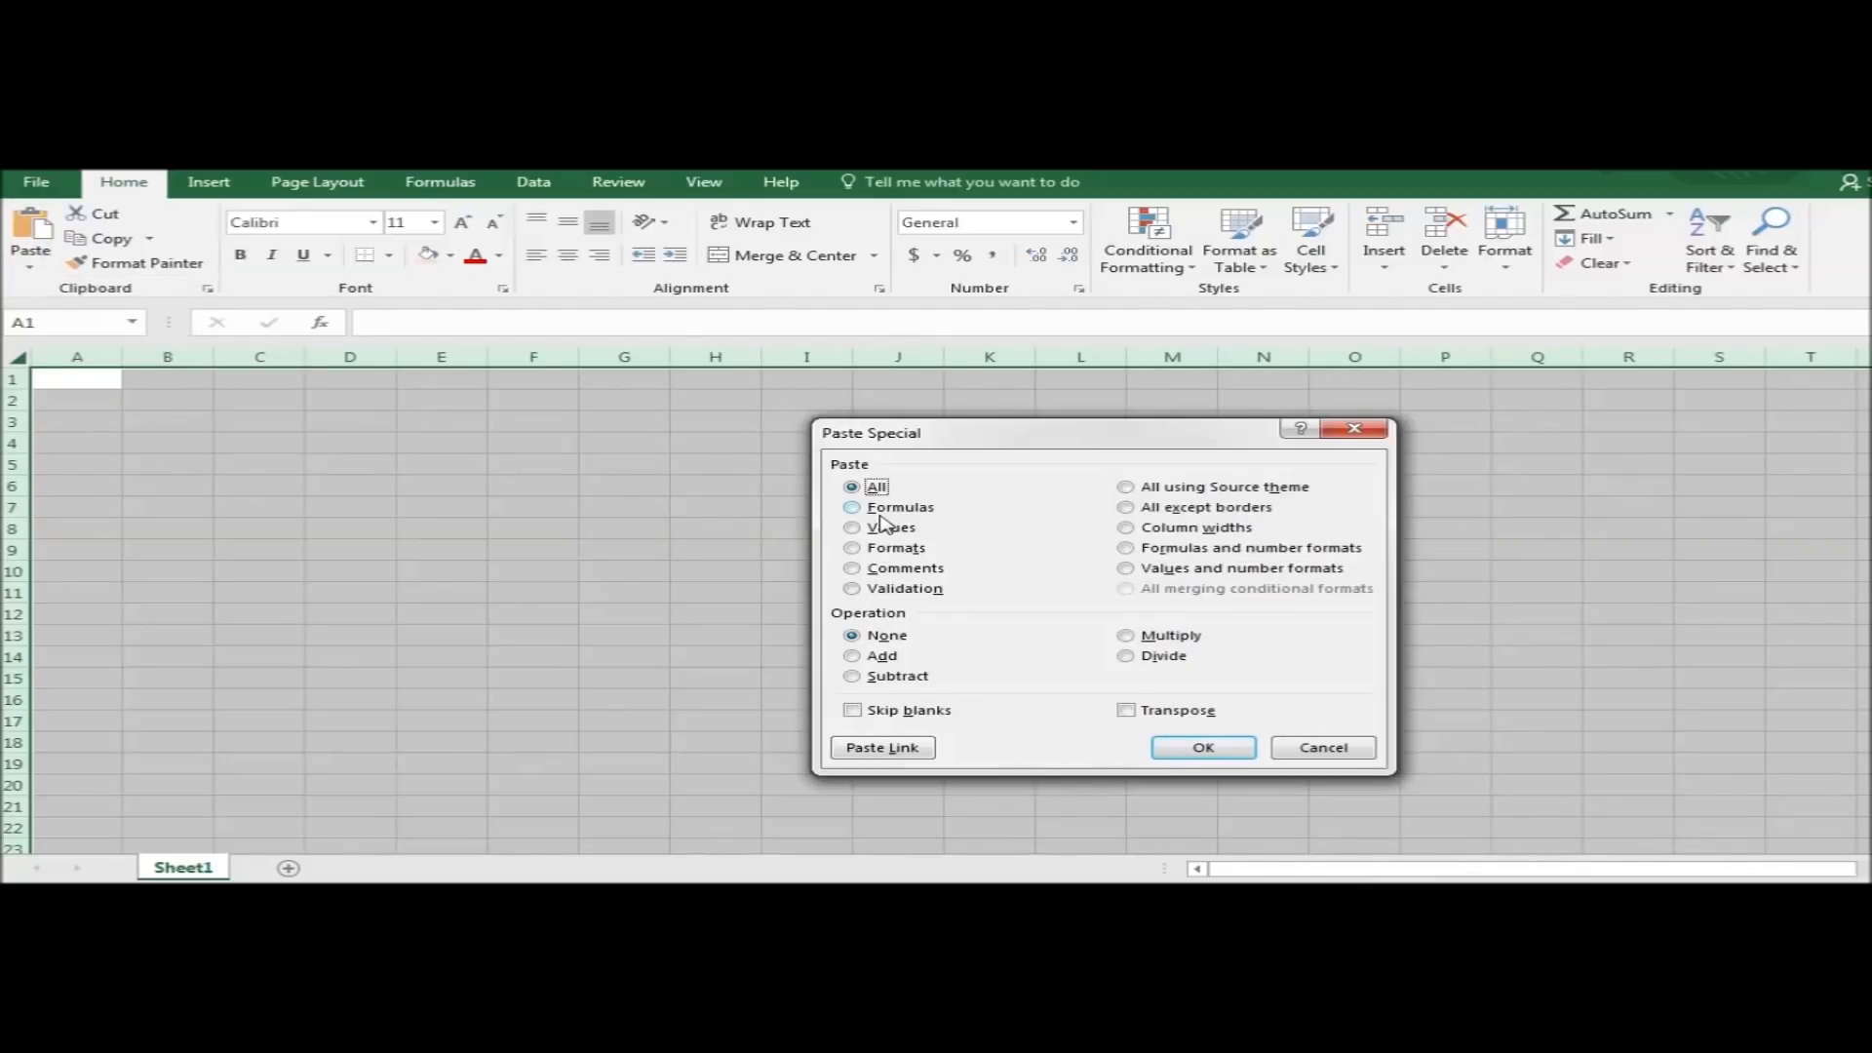
{"action": "left_click", "coordinate": [852, 529]}
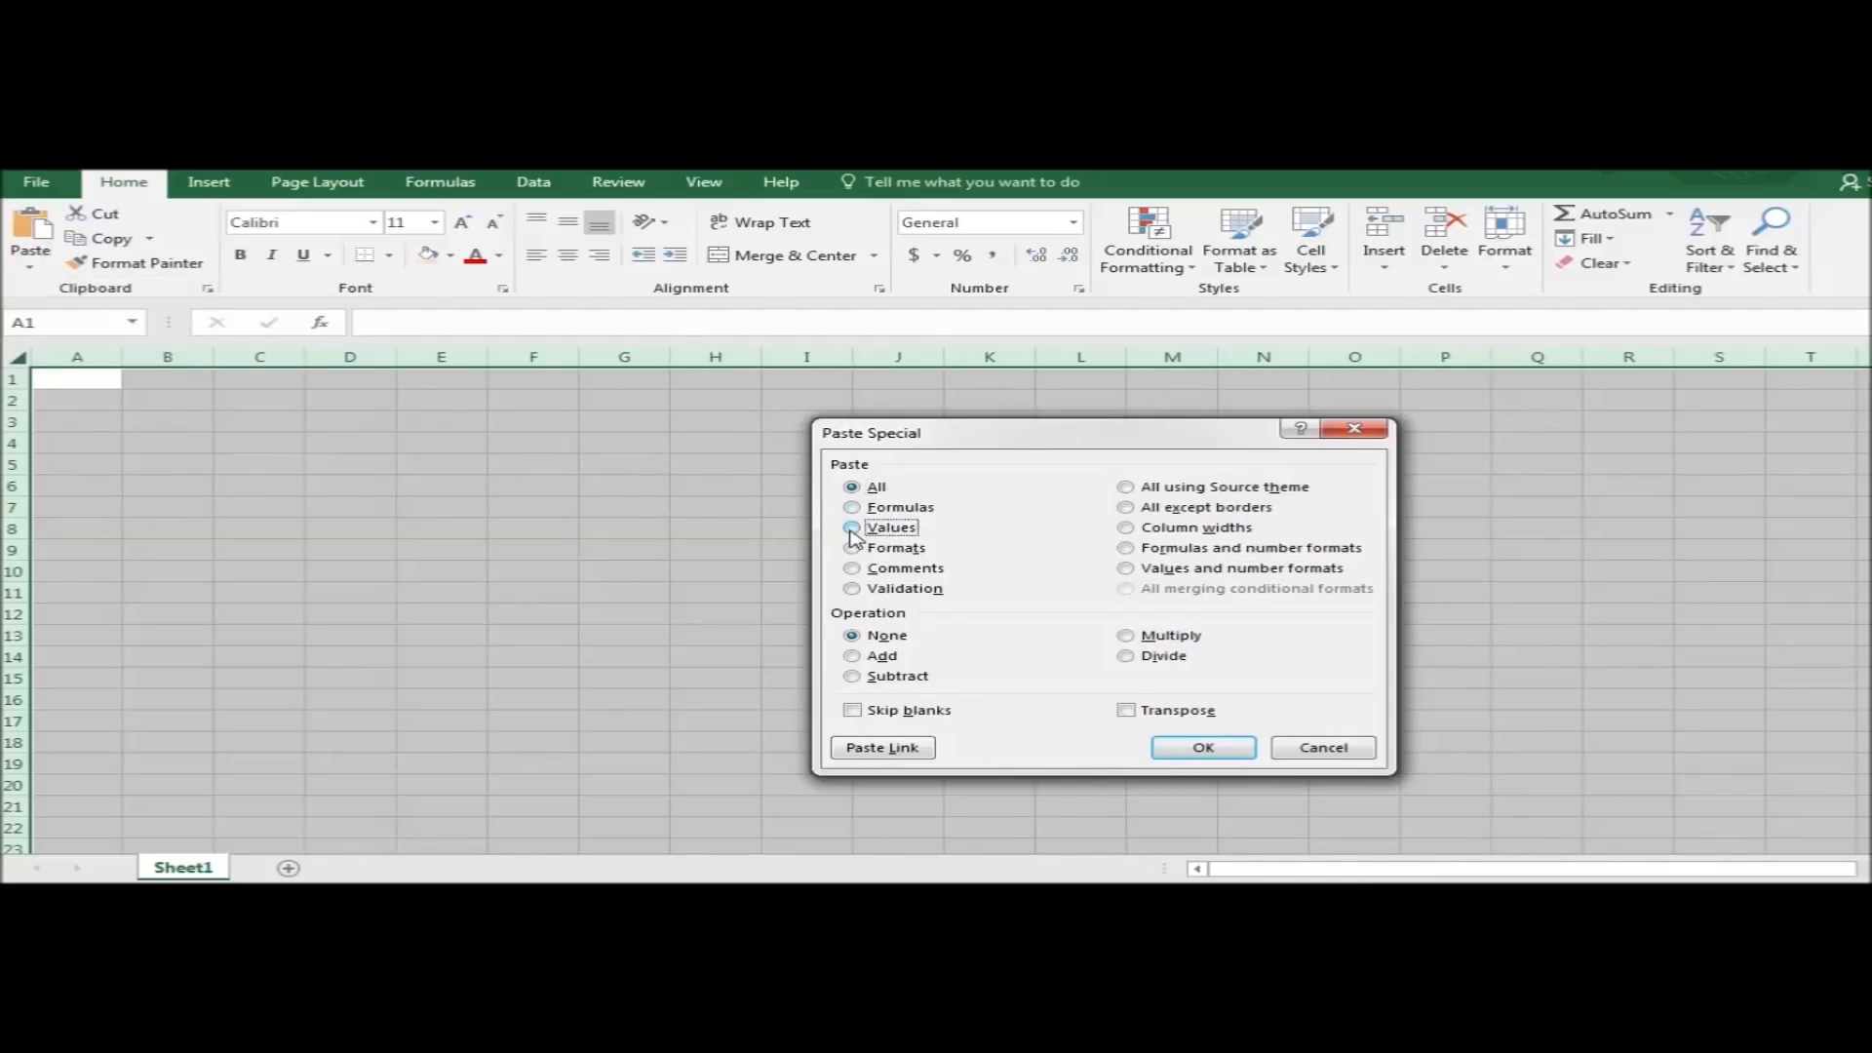
{"action": "left_click", "coordinate": [1127, 570]}
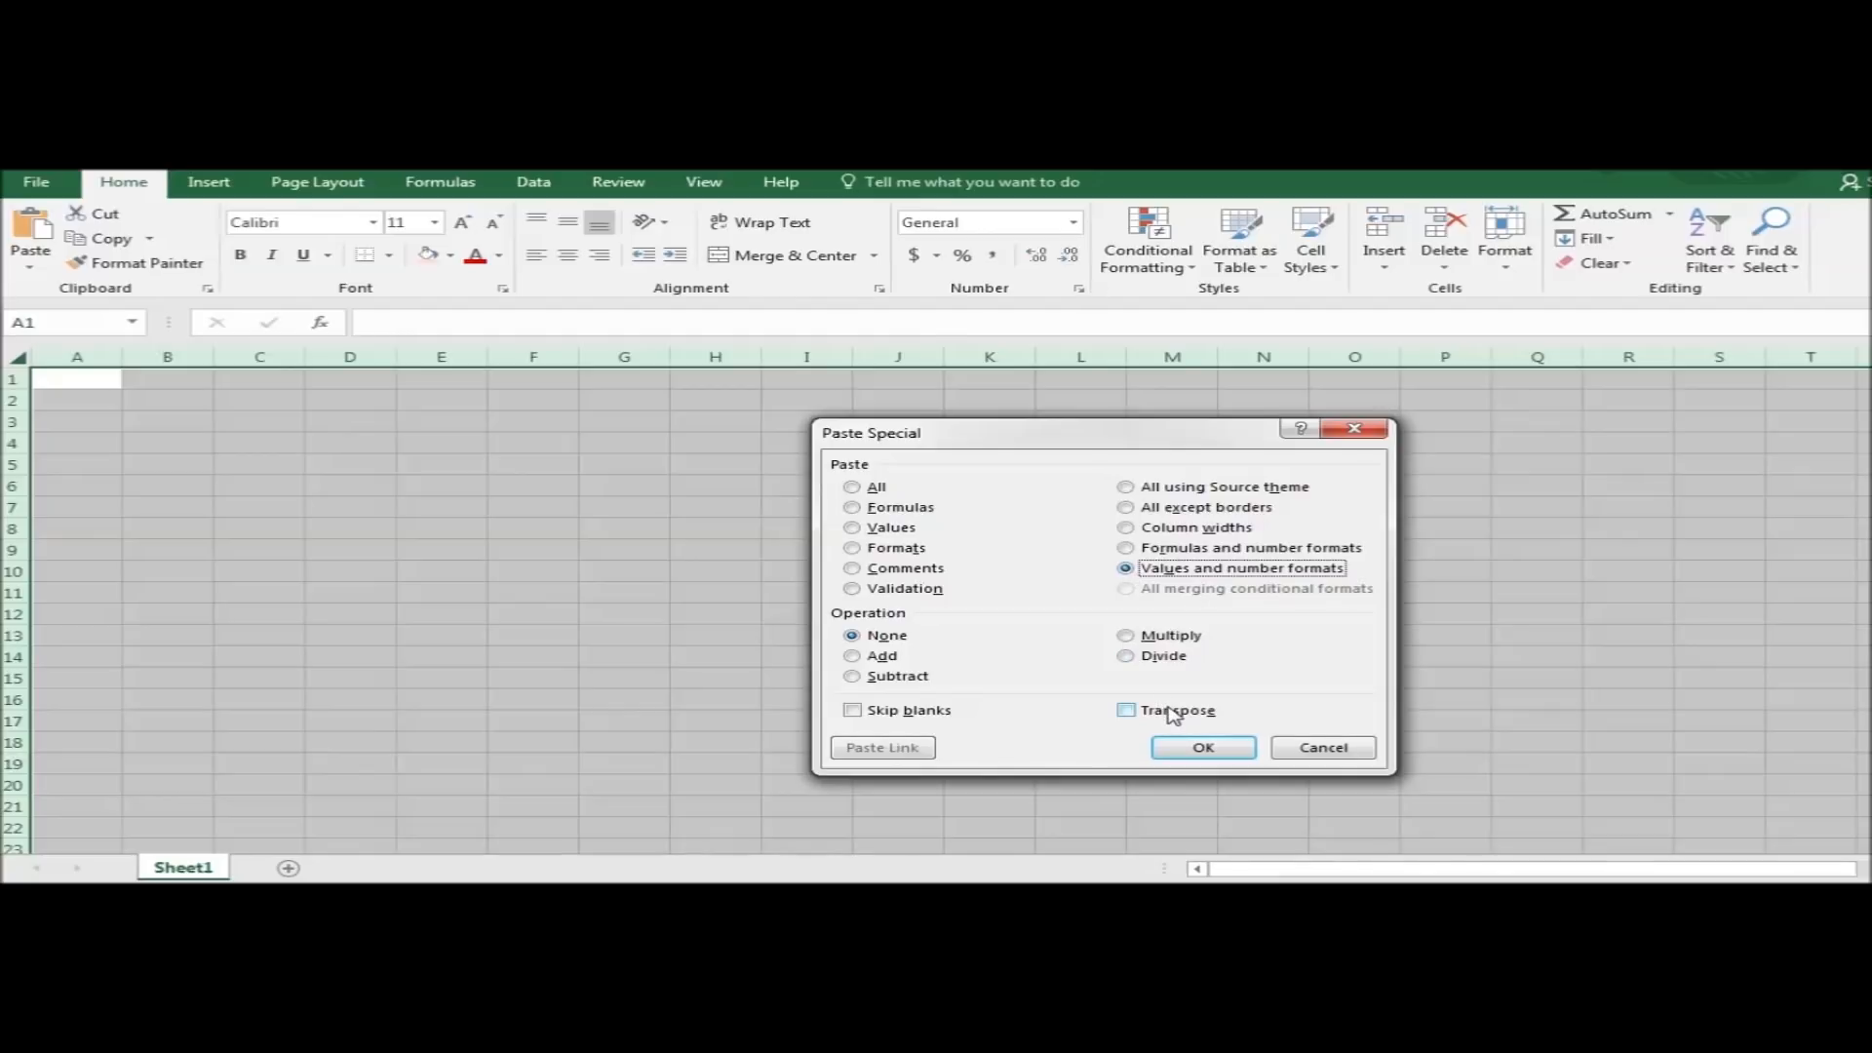
{"action": "left_click", "coordinate": [1205, 750]}
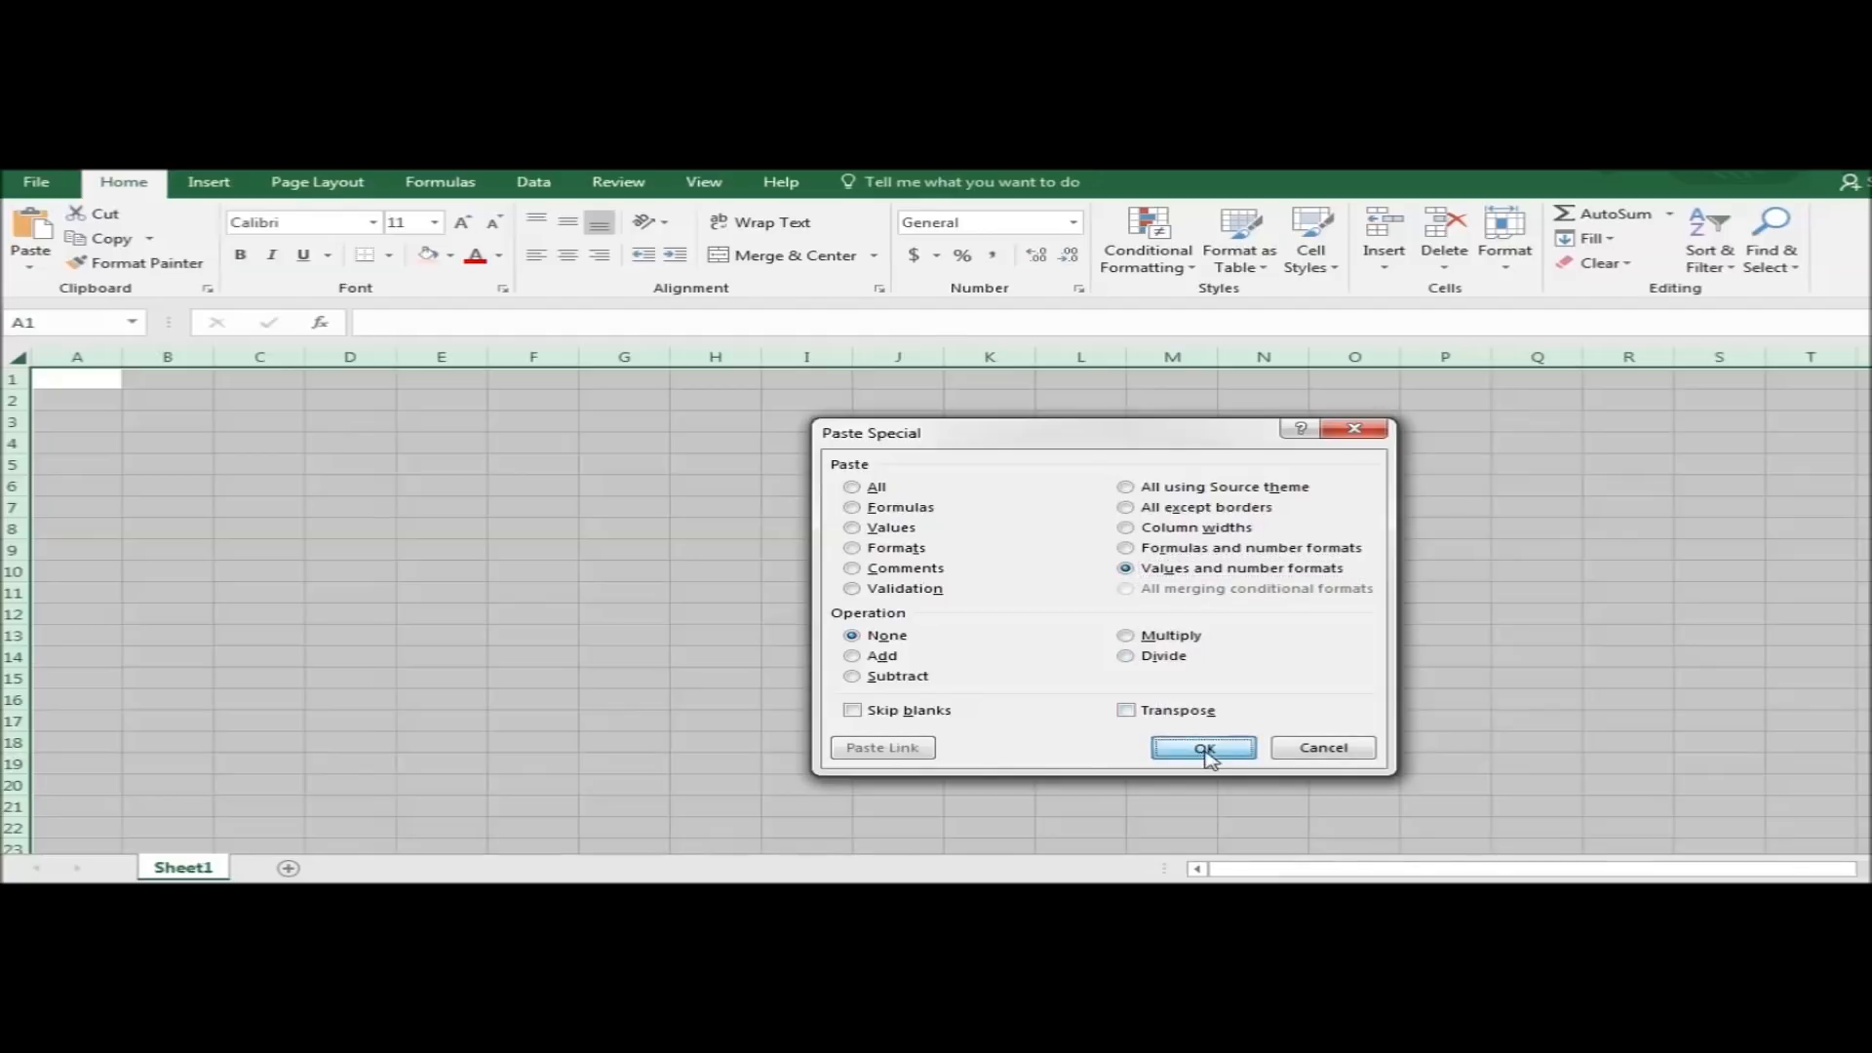
Delete columns D through T, which hold #REF! errors for group A-1
{"action": "left_click", "coordinate": [317, 443]}
{"action": "left_click_drag", "start_coordinate": [350, 356], "coordinate": [1827, 359]}
{"action": "right_click", "coordinate": [1827, 361]}
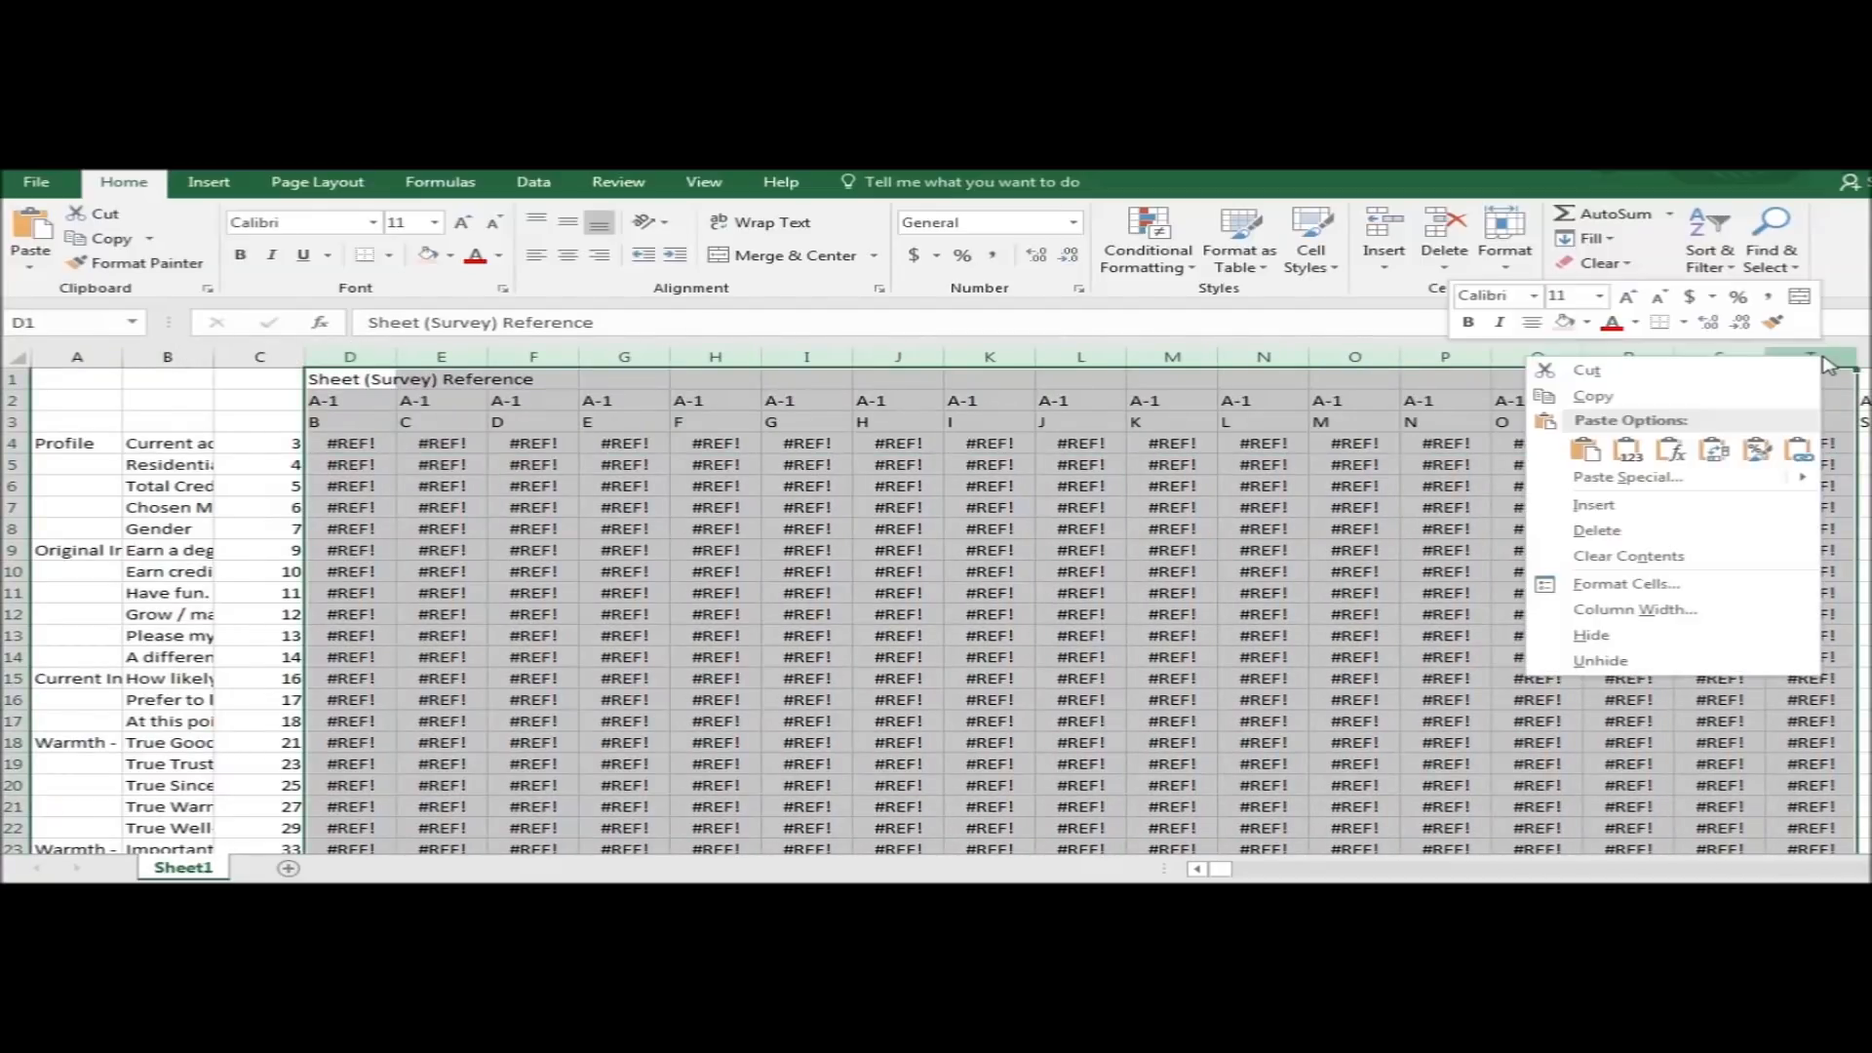
{"action": "left_click", "coordinate": [1704, 534]}
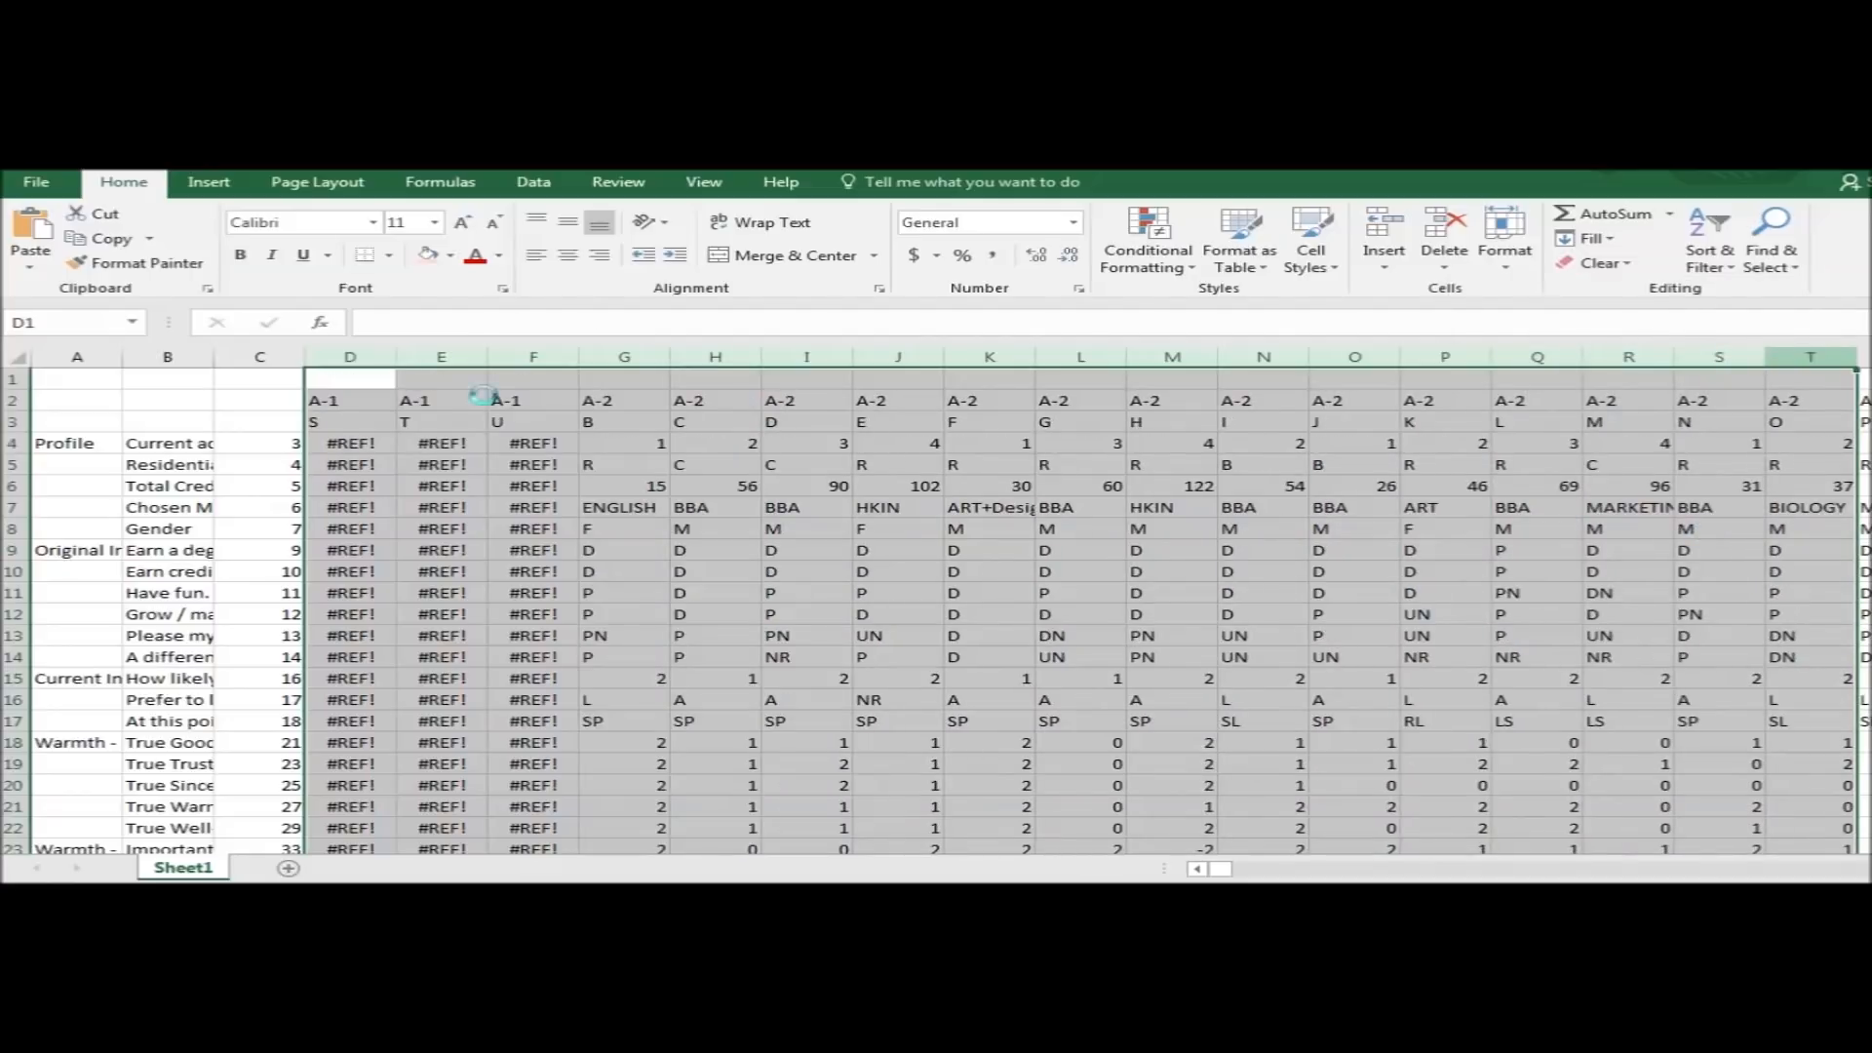
Delete the three remaining A-1 #REF! columns, D through F
{"action": "left_click", "coordinate": [547, 355]}
{"action": "left_click_drag", "start_coordinate": [547, 355], "coordinate": [346, 355]}
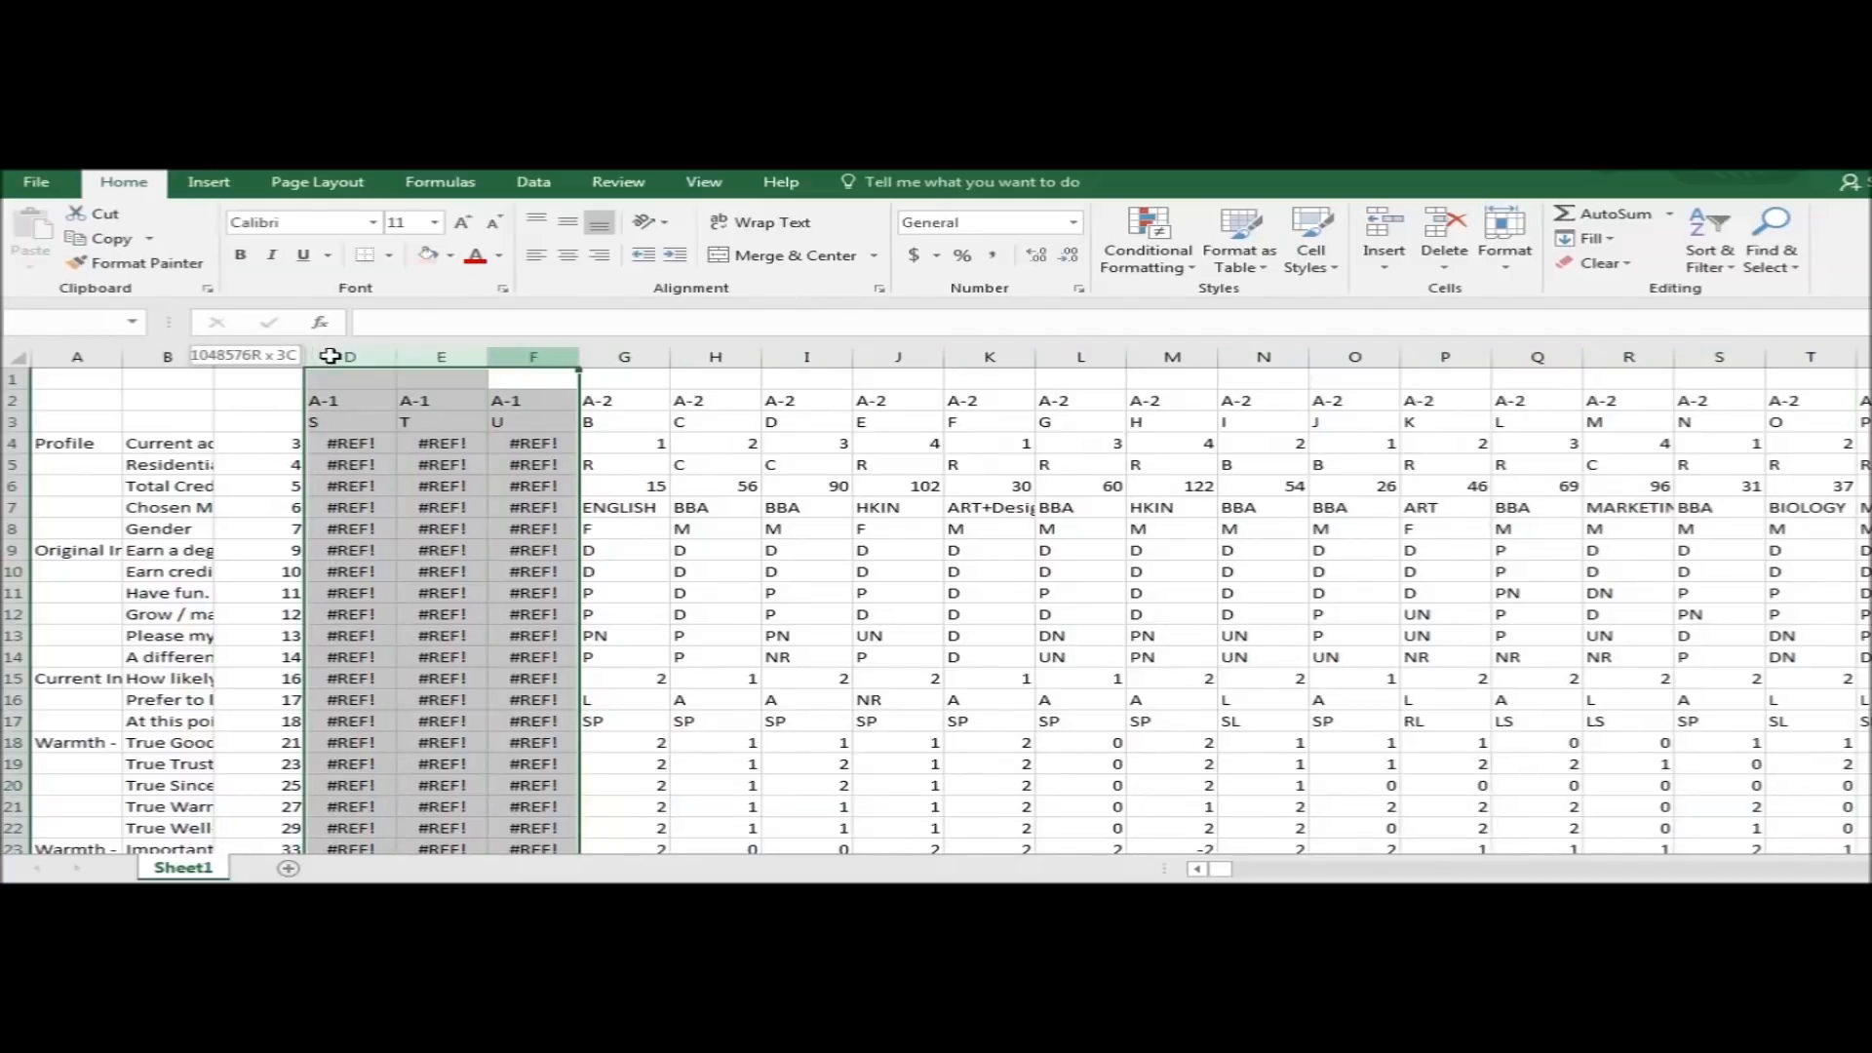
{"action": "right_click", "coordinate": [349, 357]}
{"action": "left_click", "coordinate": [463, 537]}
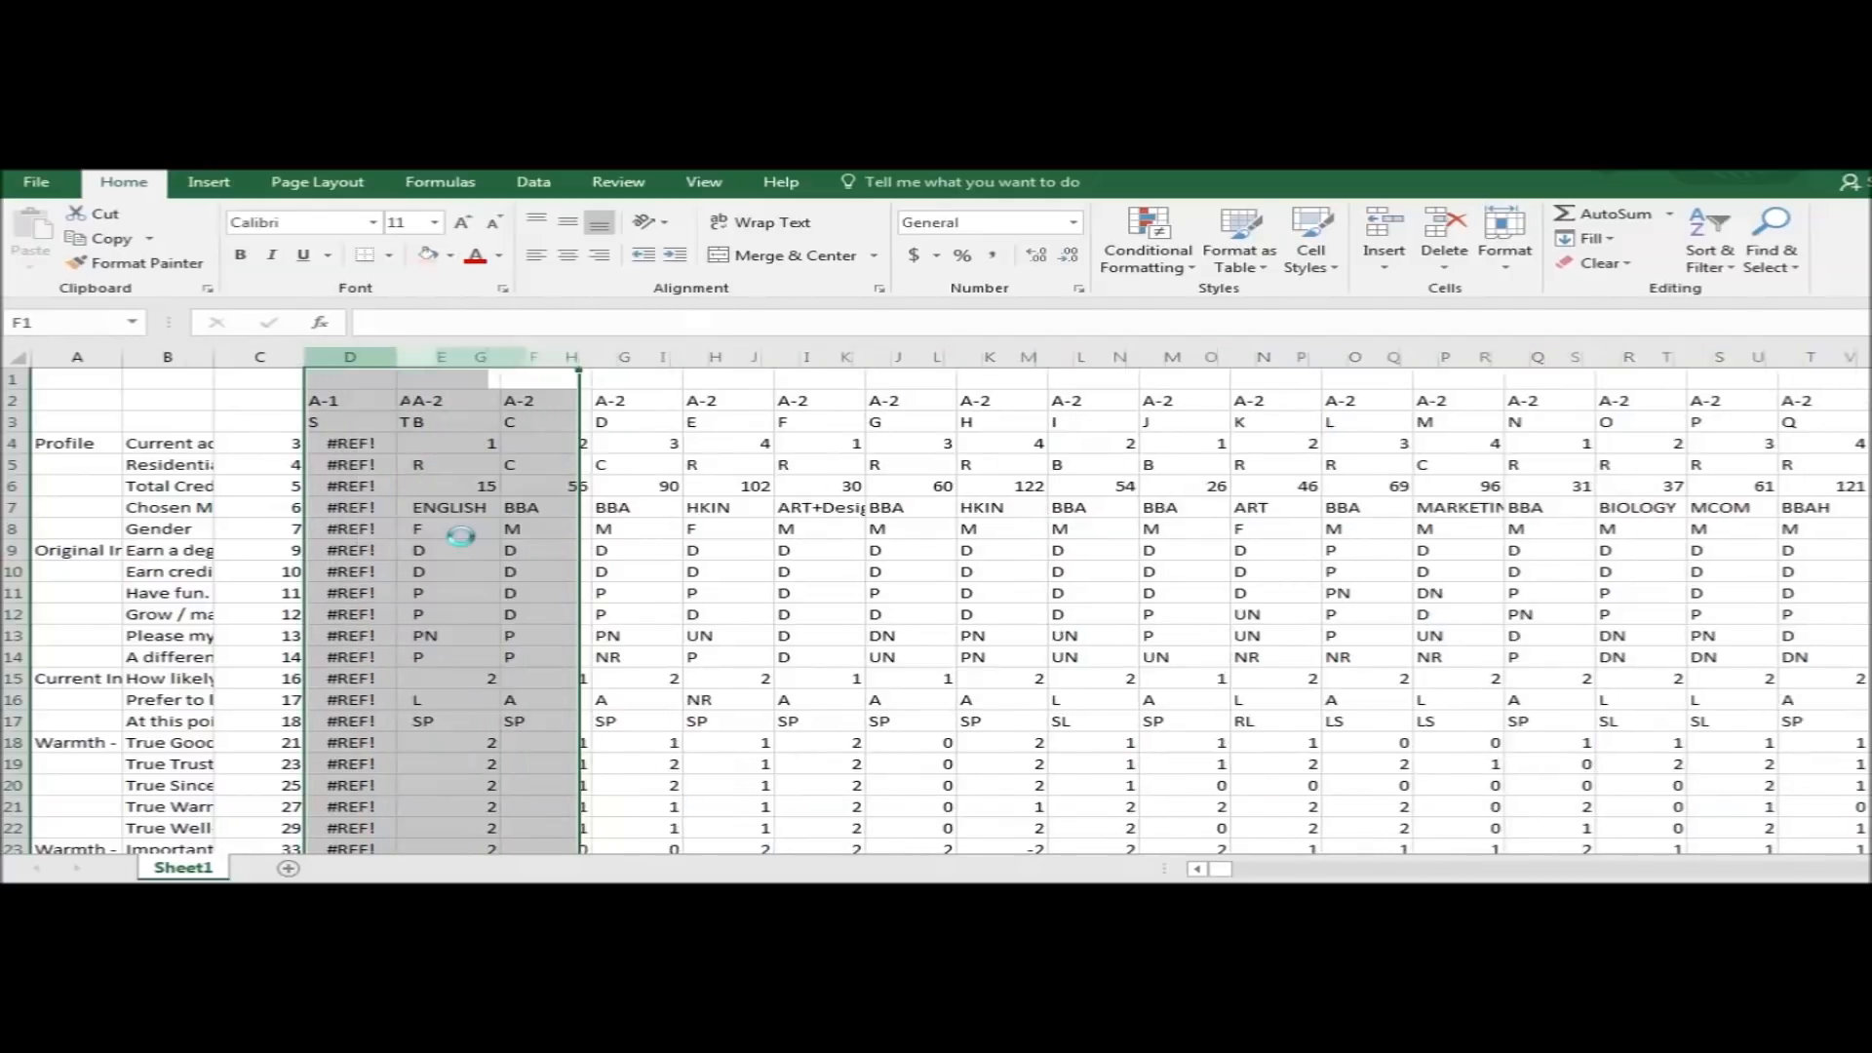
Delete the empty B-6 columns DG through DU, check the end of the data and return to cell A1
{"action": "left_click", "coordinate": [1796, 873]}
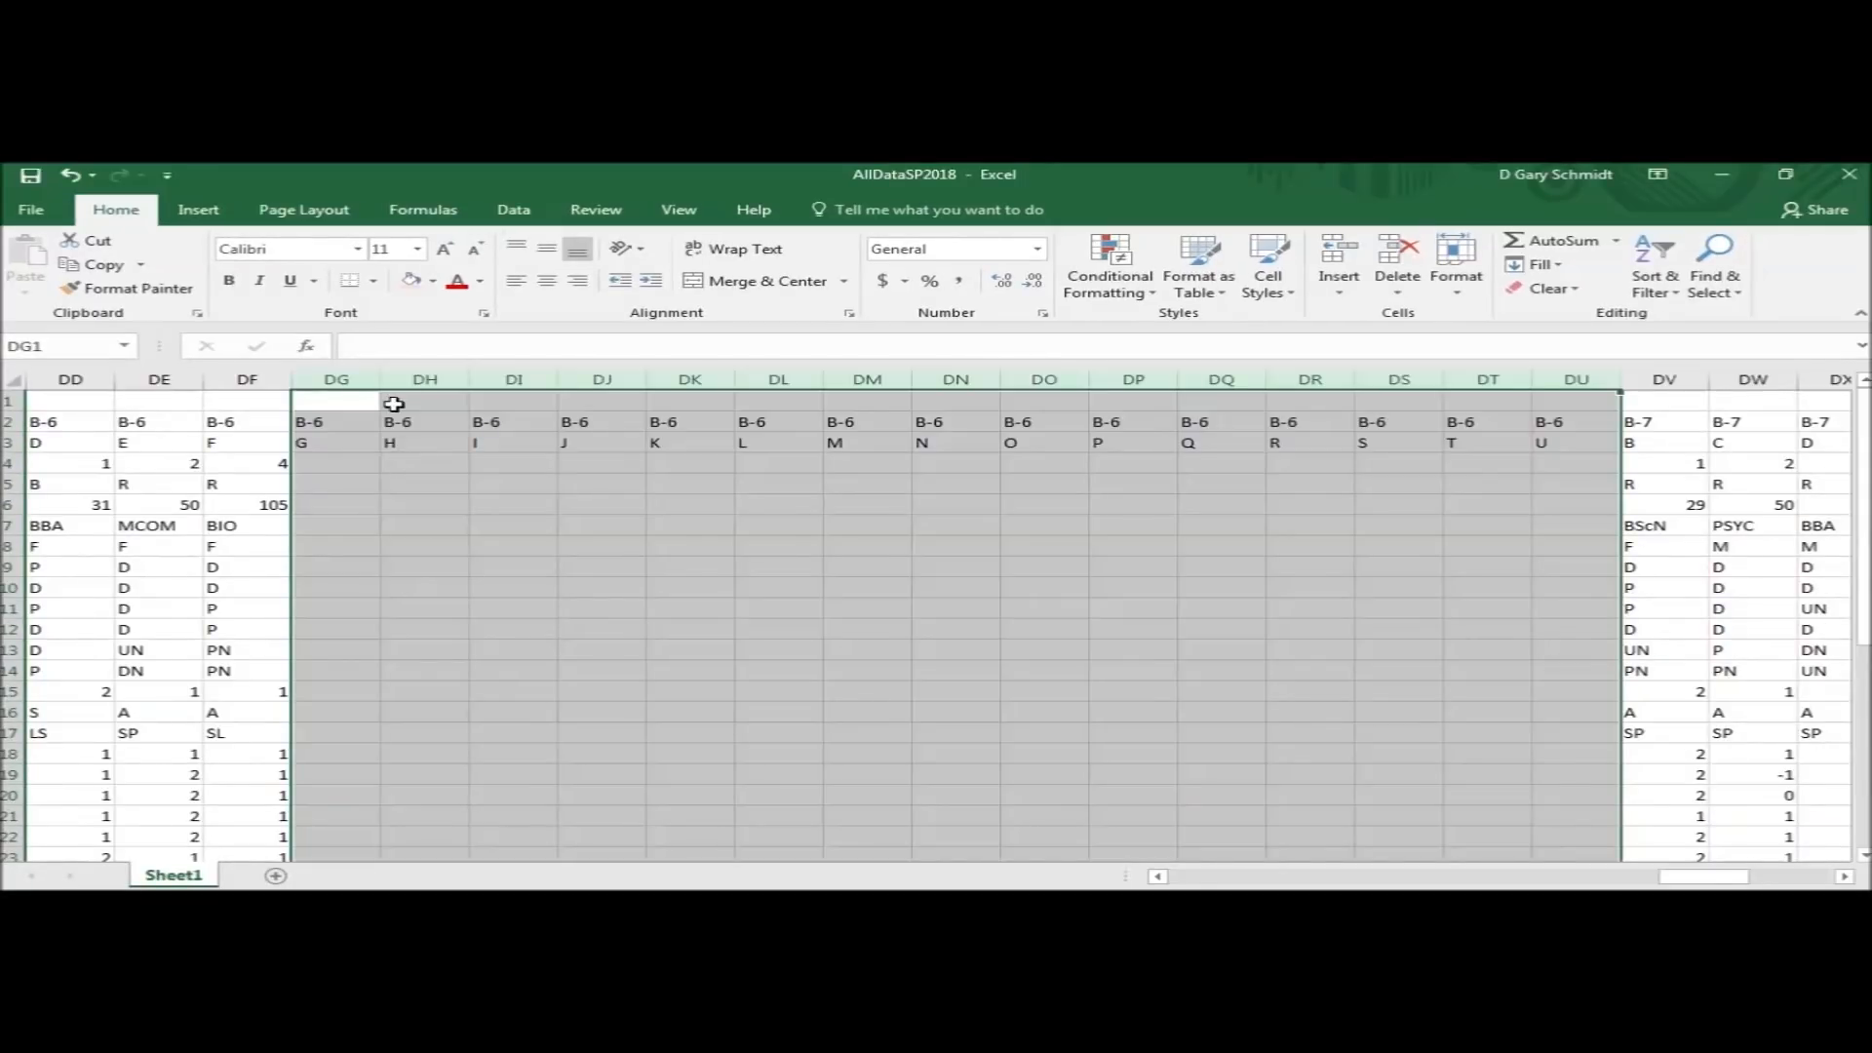
{"action": "right_click", "coordinate": [340, 373]}
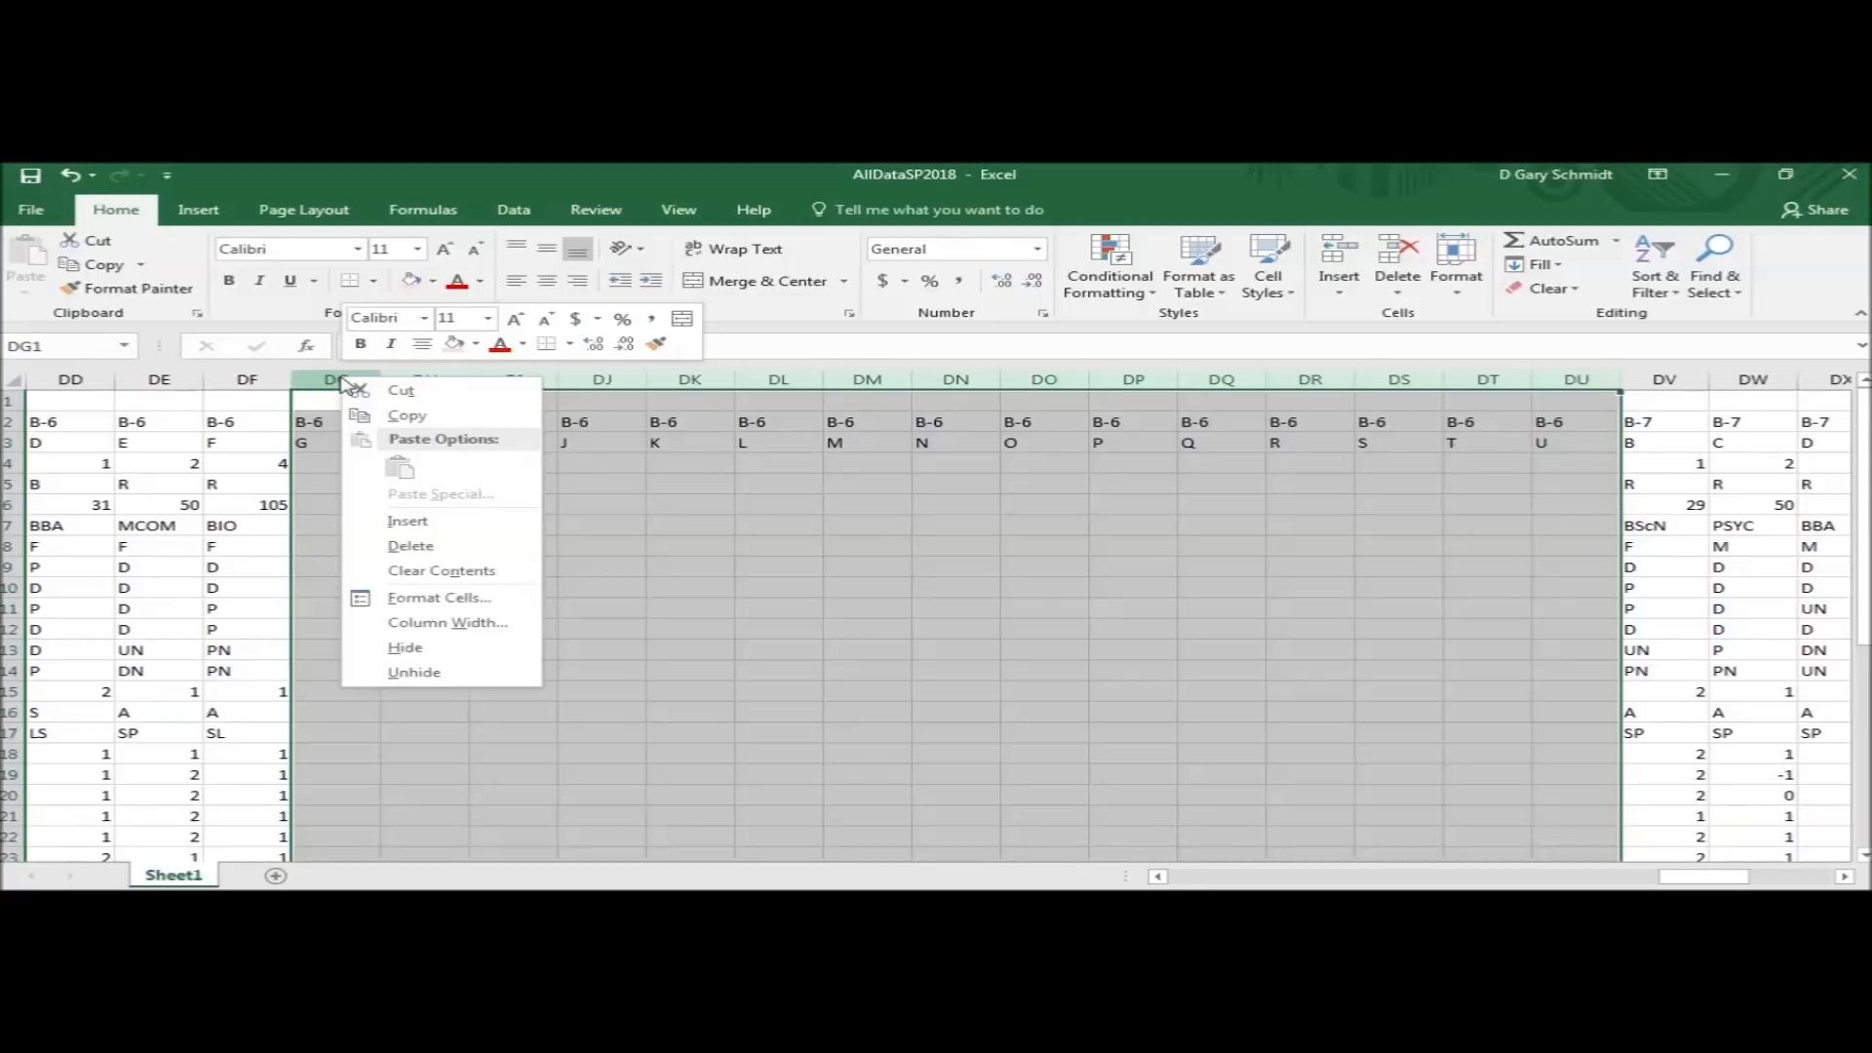
{"action": "left_click", "coordinate": [418, 546]}
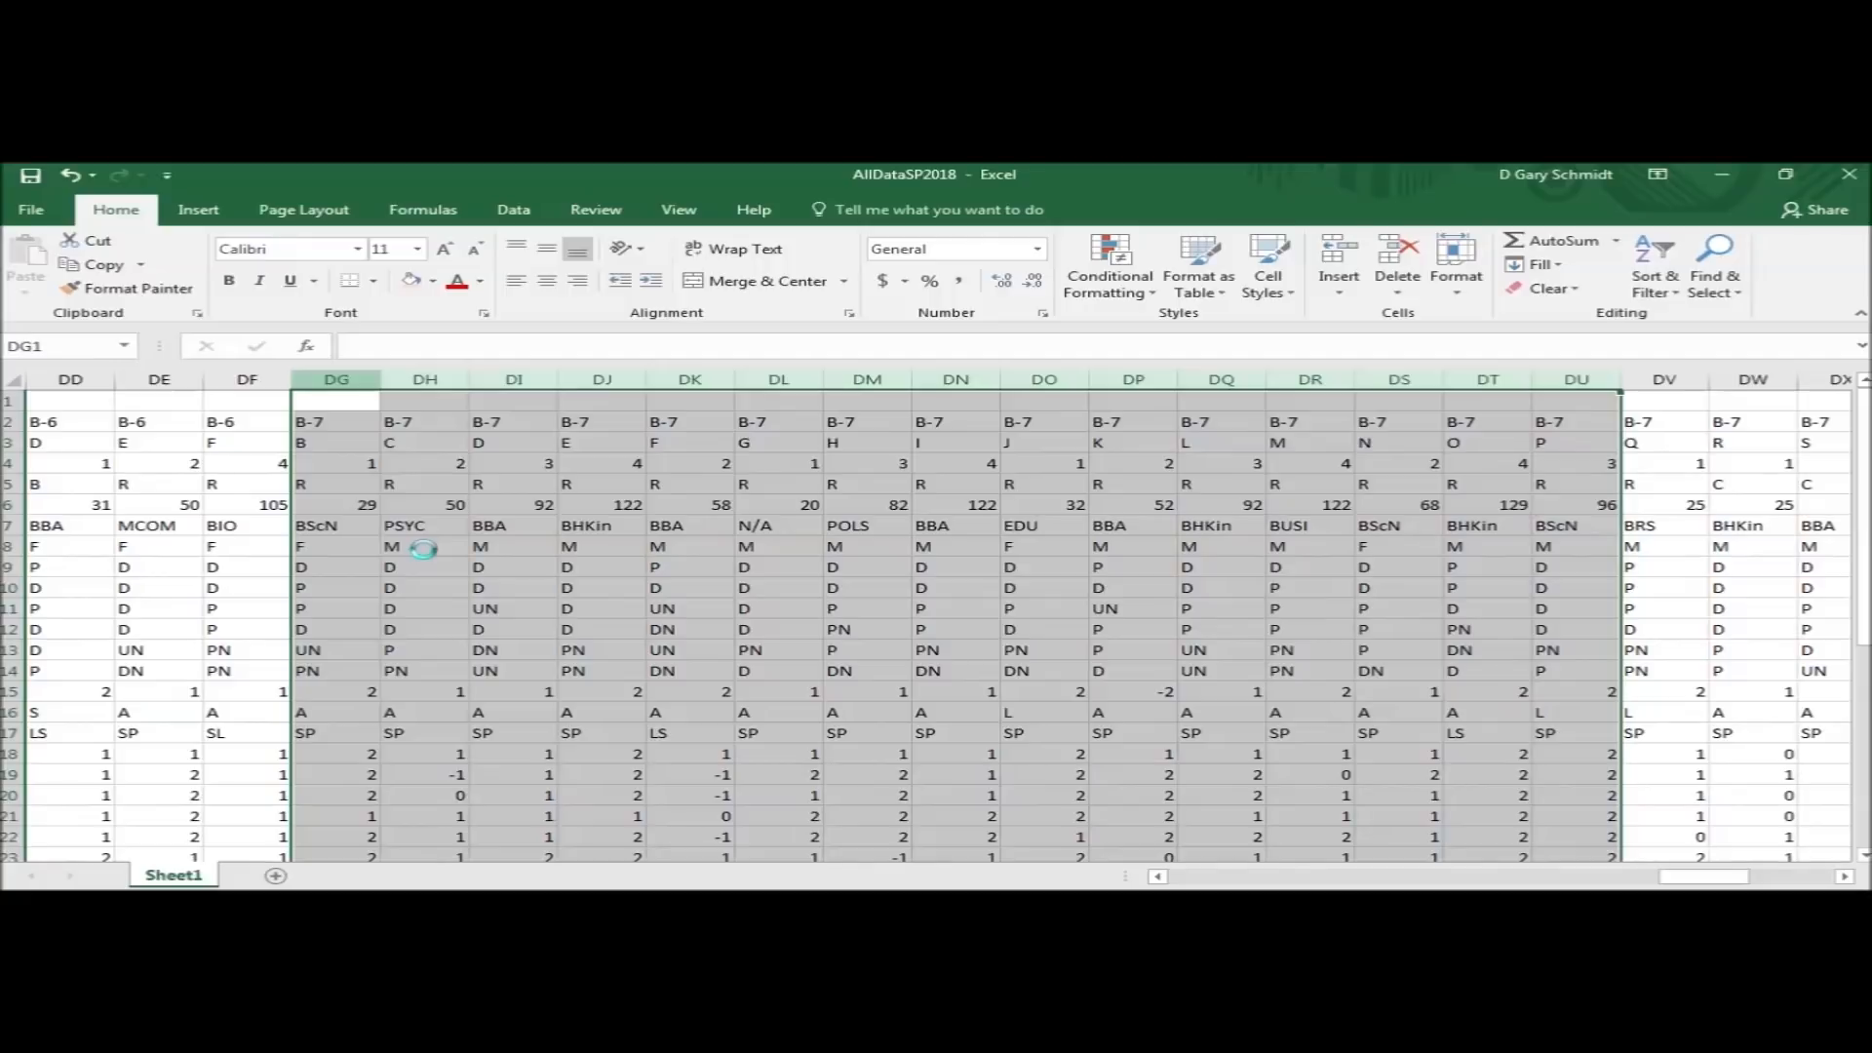
{"action": "left_click", "coordinate": [1843, 876]}
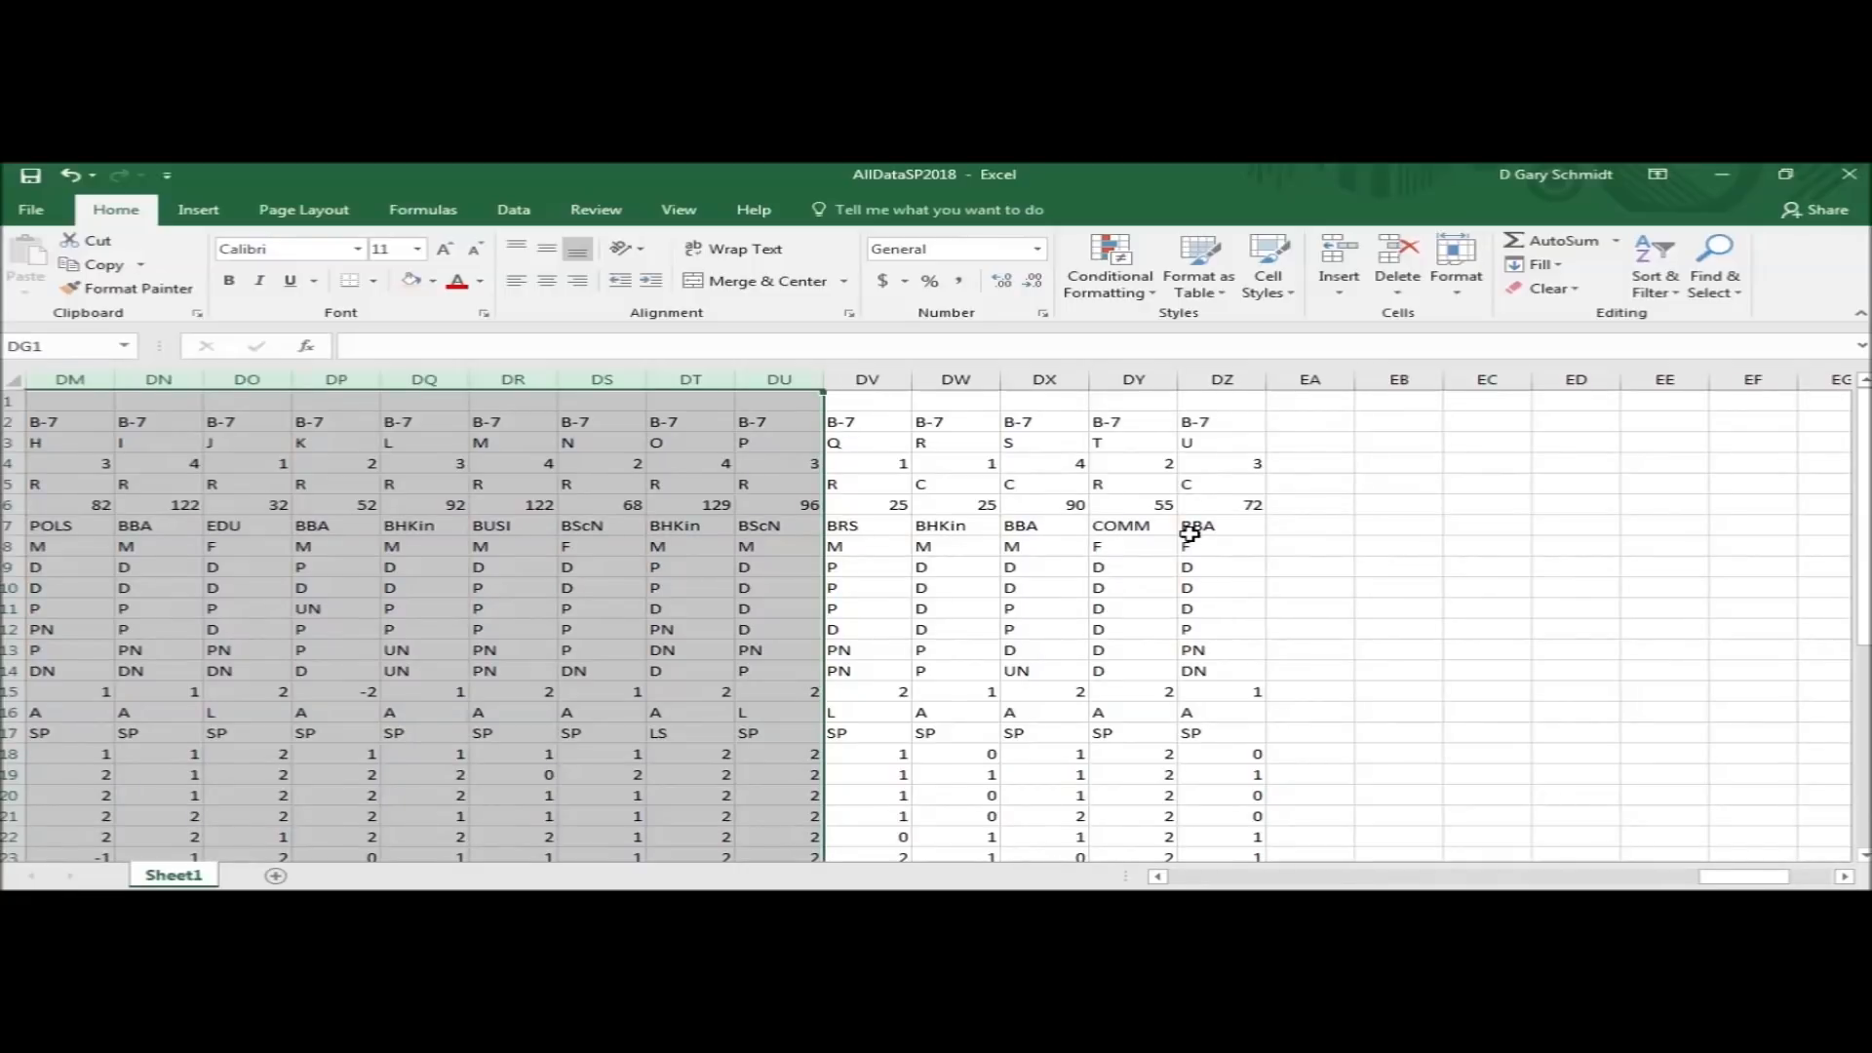
{"action": "left_click", "coordinate": [765, 431]}
{"action": "key", "text": "ctrl+Home"}
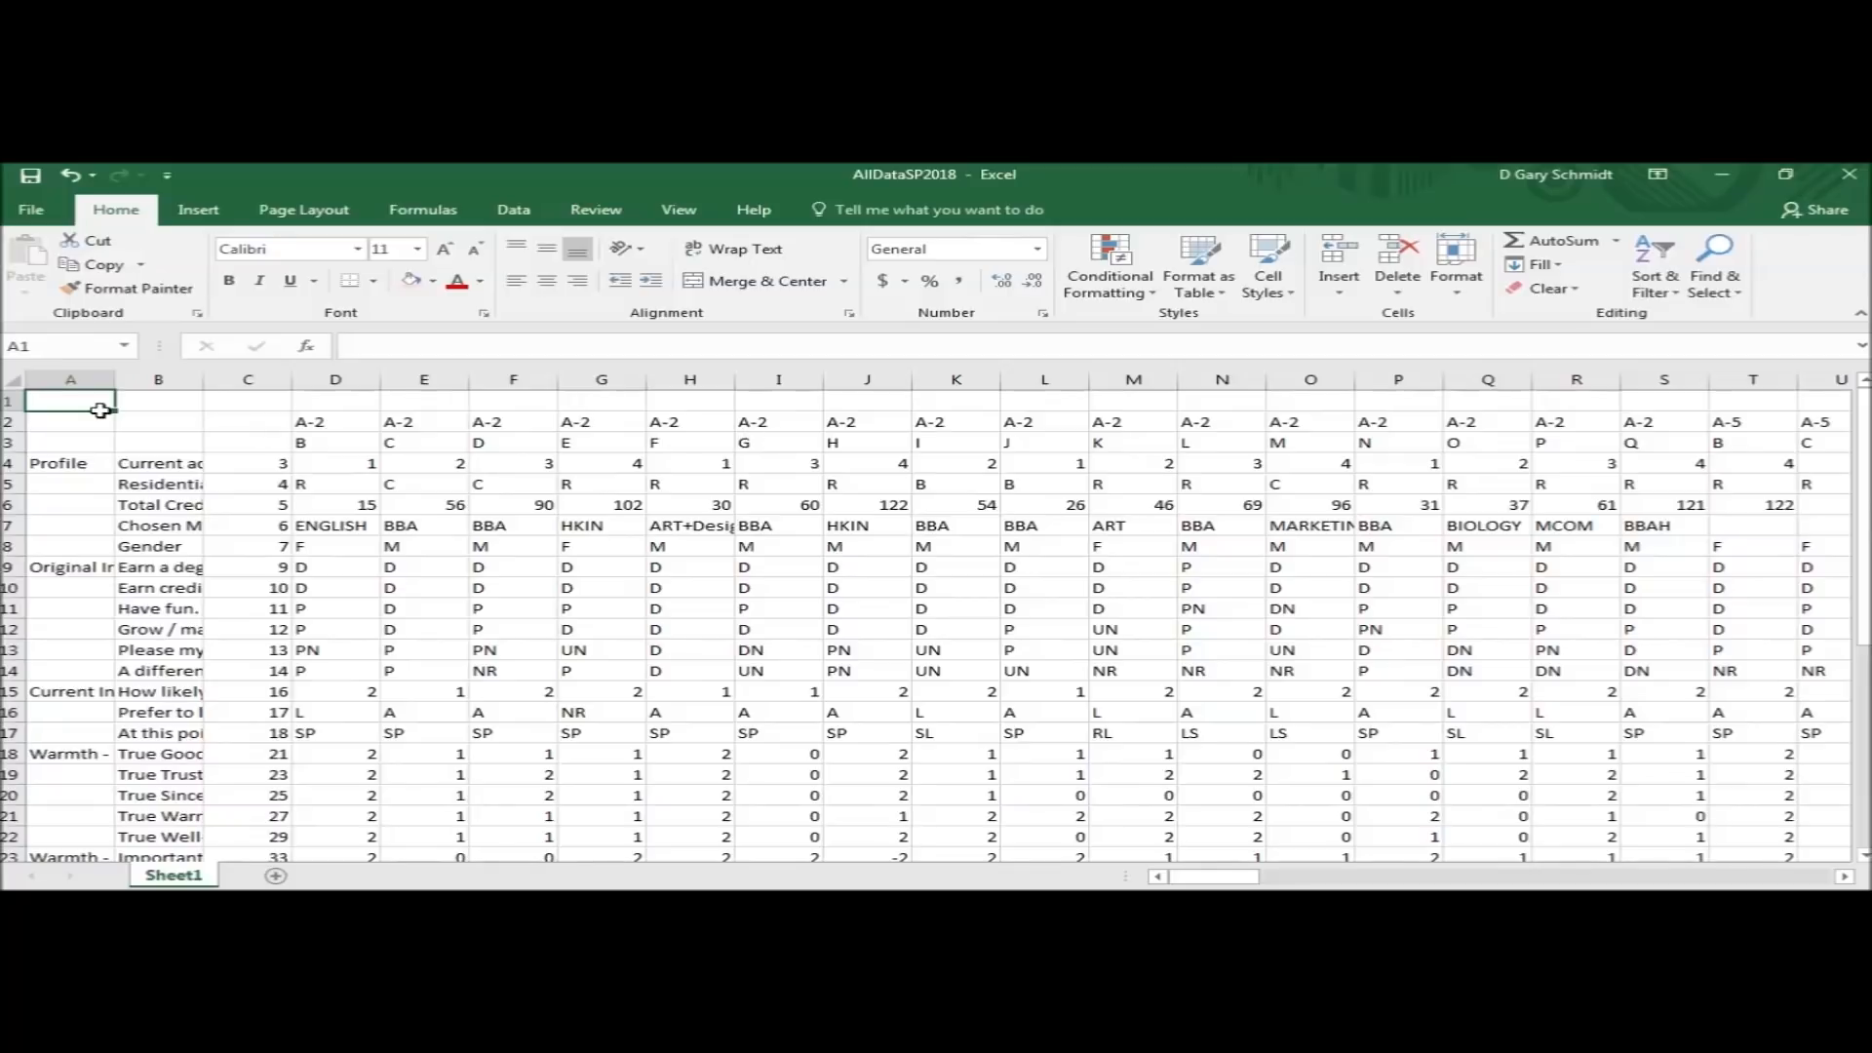
Clear the column letters in row 3 and the reference row numbers in column C
{"action": "left_click", "coordinate": [8, 444]}
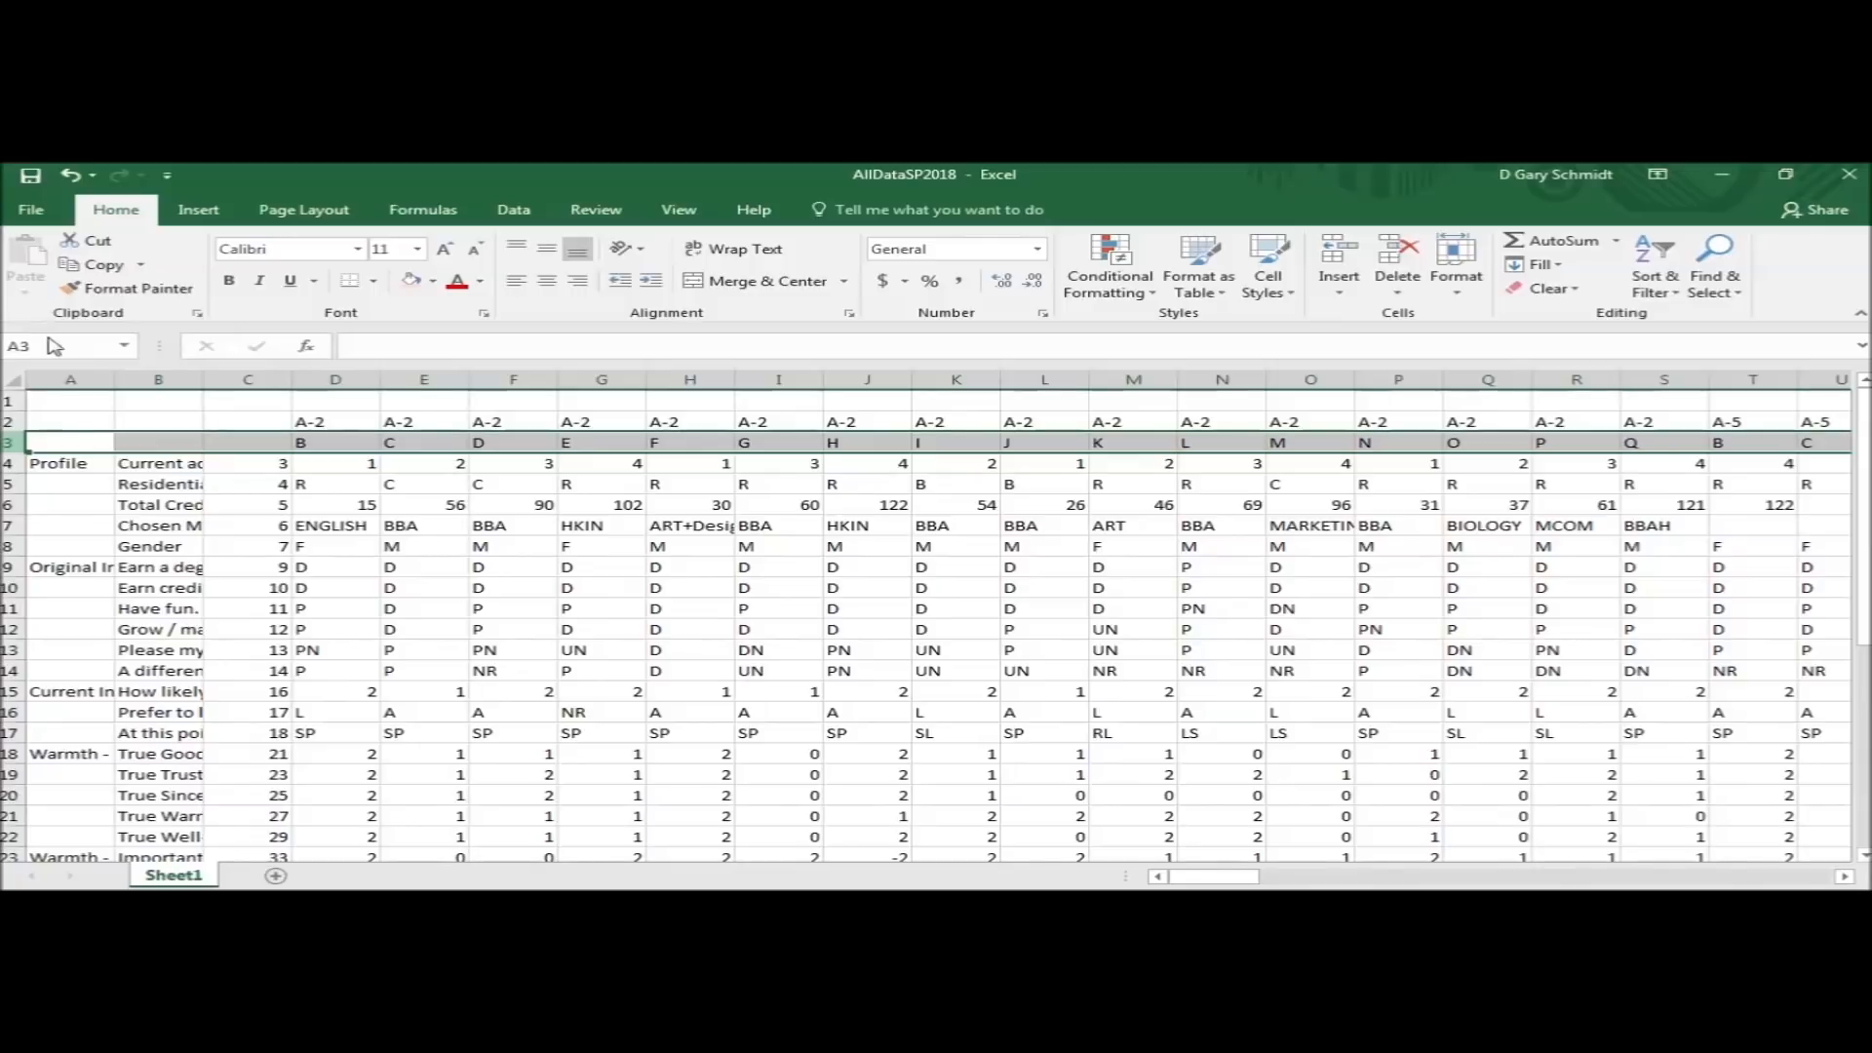
{"action": "left_click", "coordinate": [1548, 289]}
{"action": "left_click", "coordinate": [1560, 314]}
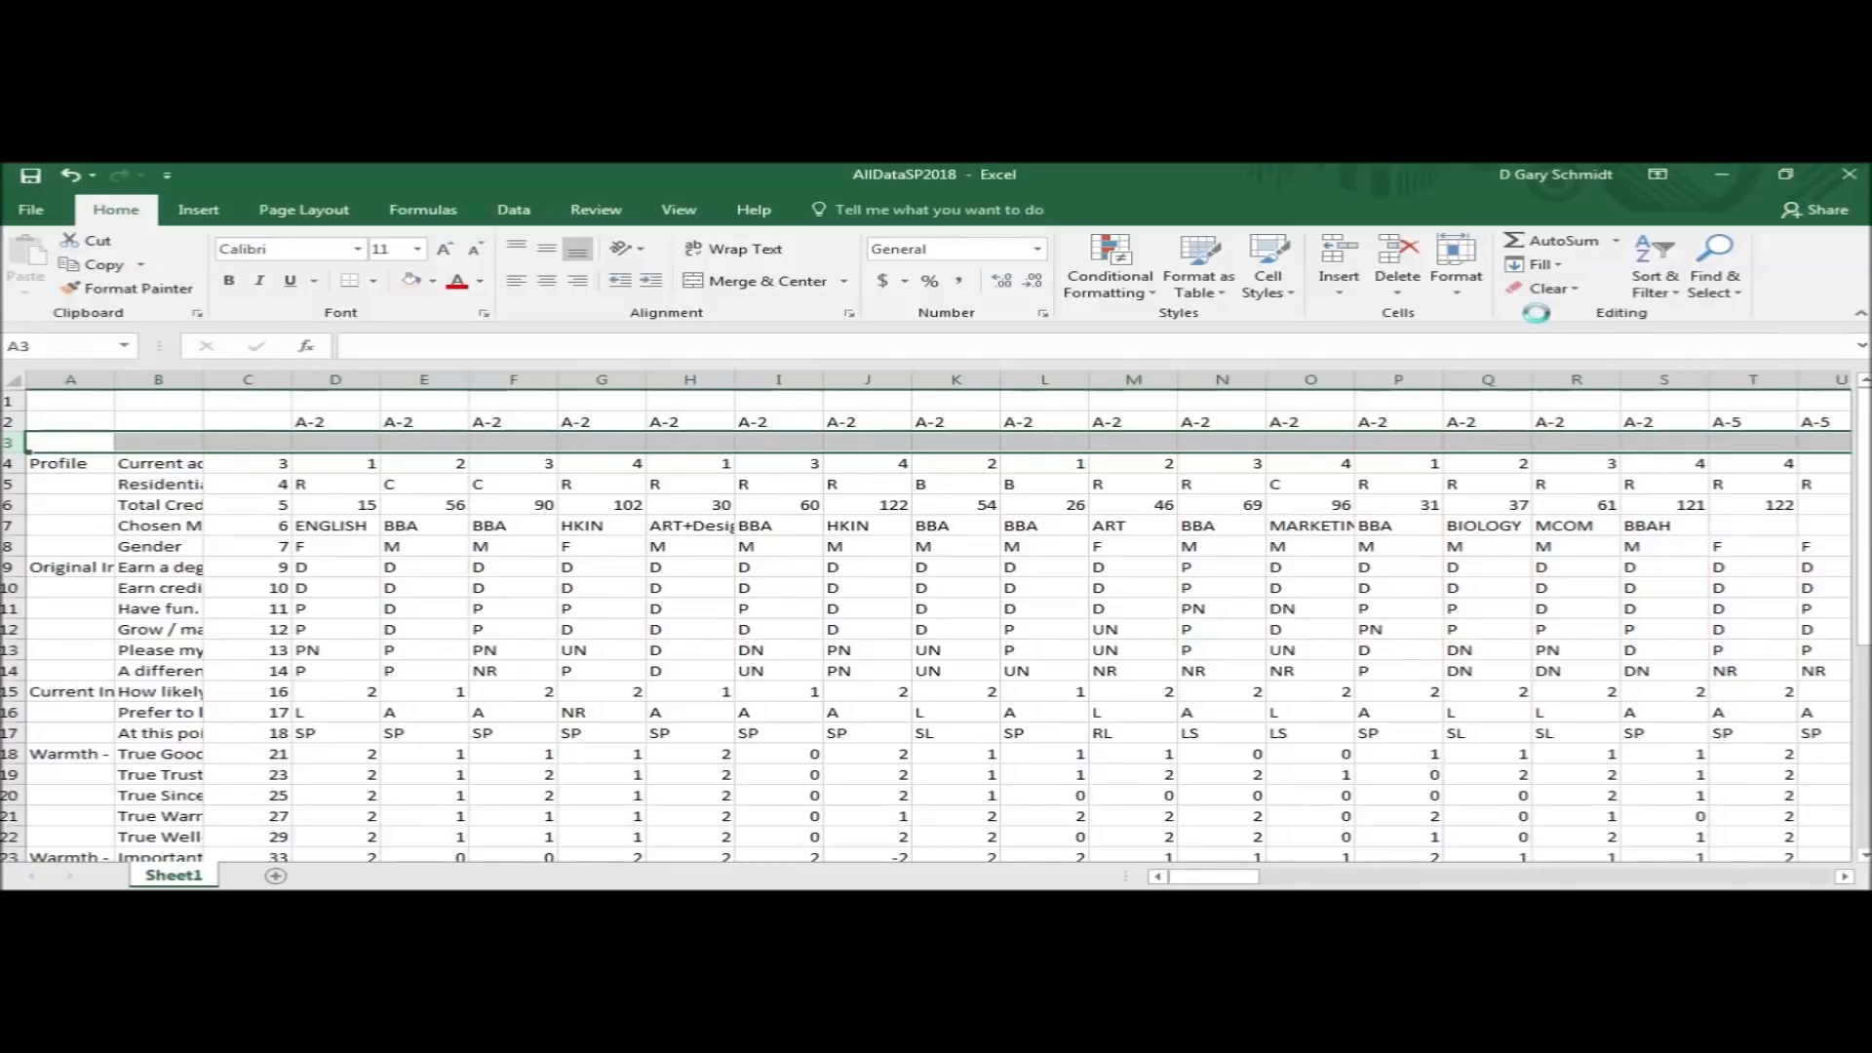
{"action": "left_click", "coordinate": [250, 376]}
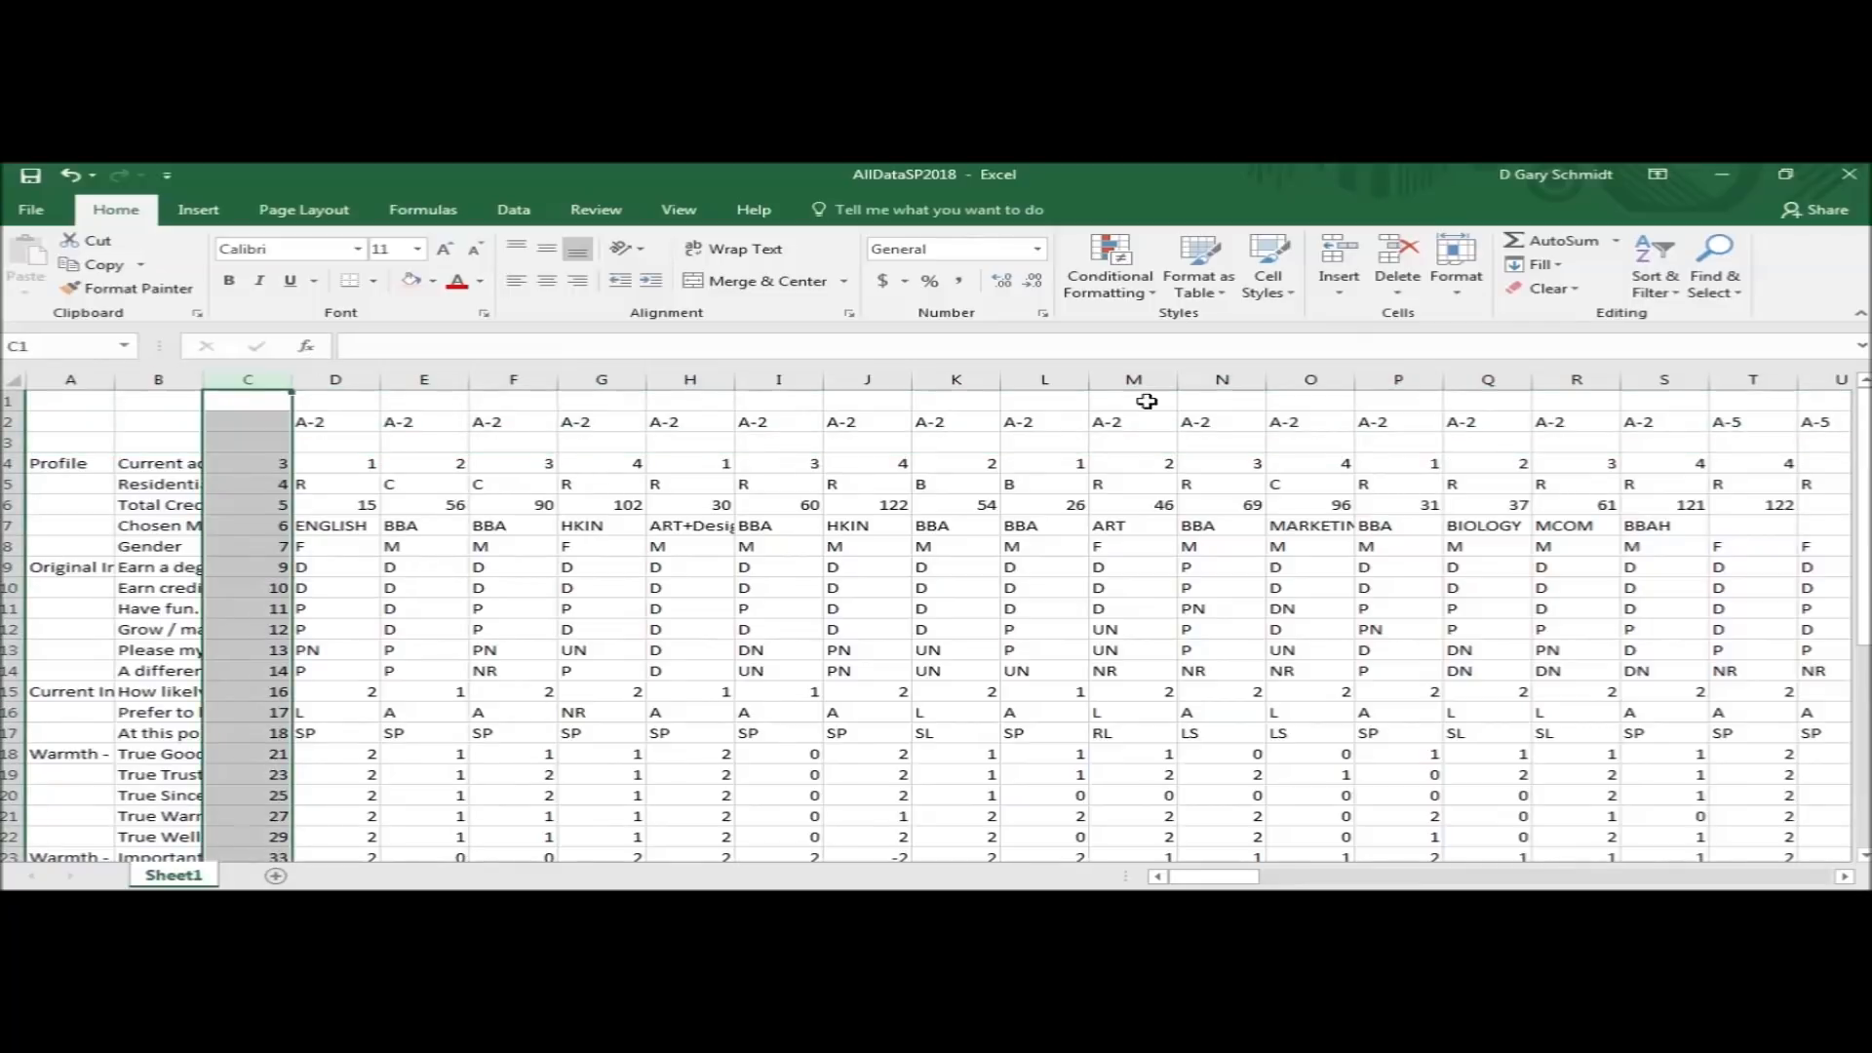
{"action": "left_click", "coordinate": [1549, 289]}
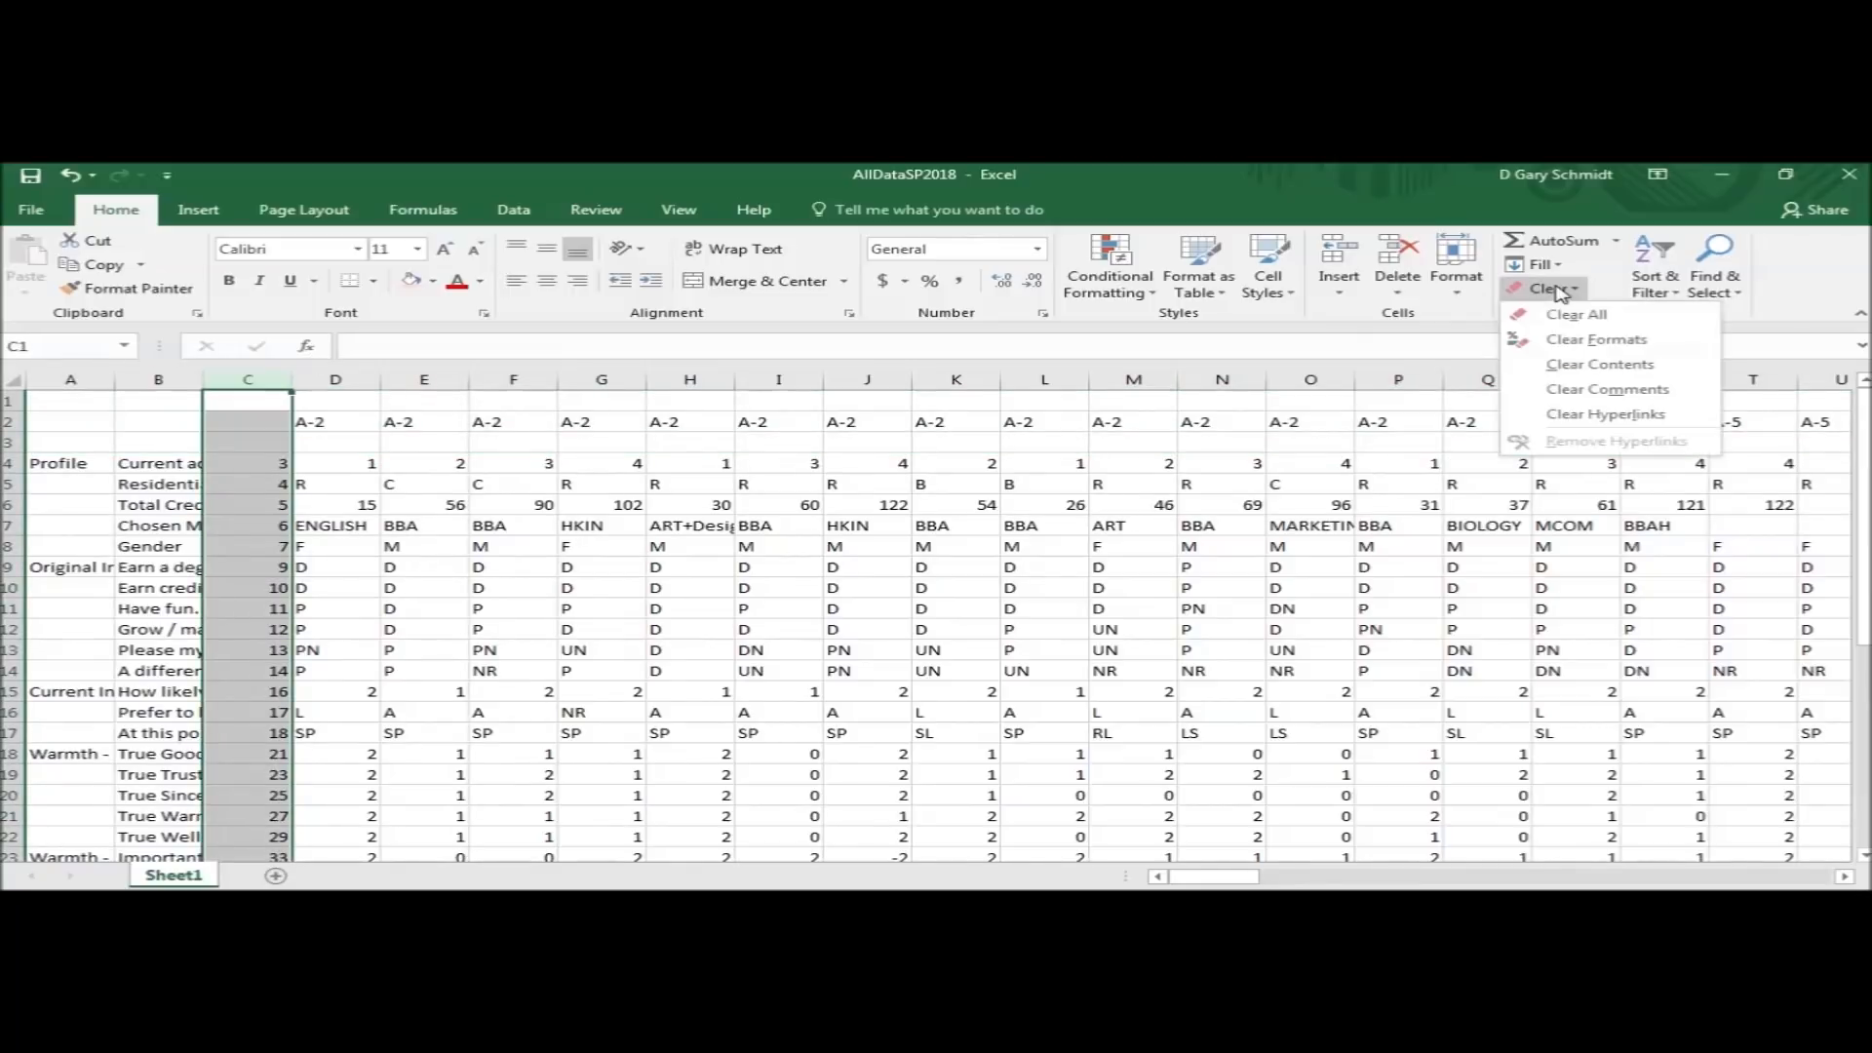
{"action": "left_click", "coordinate": [1561, 340]}
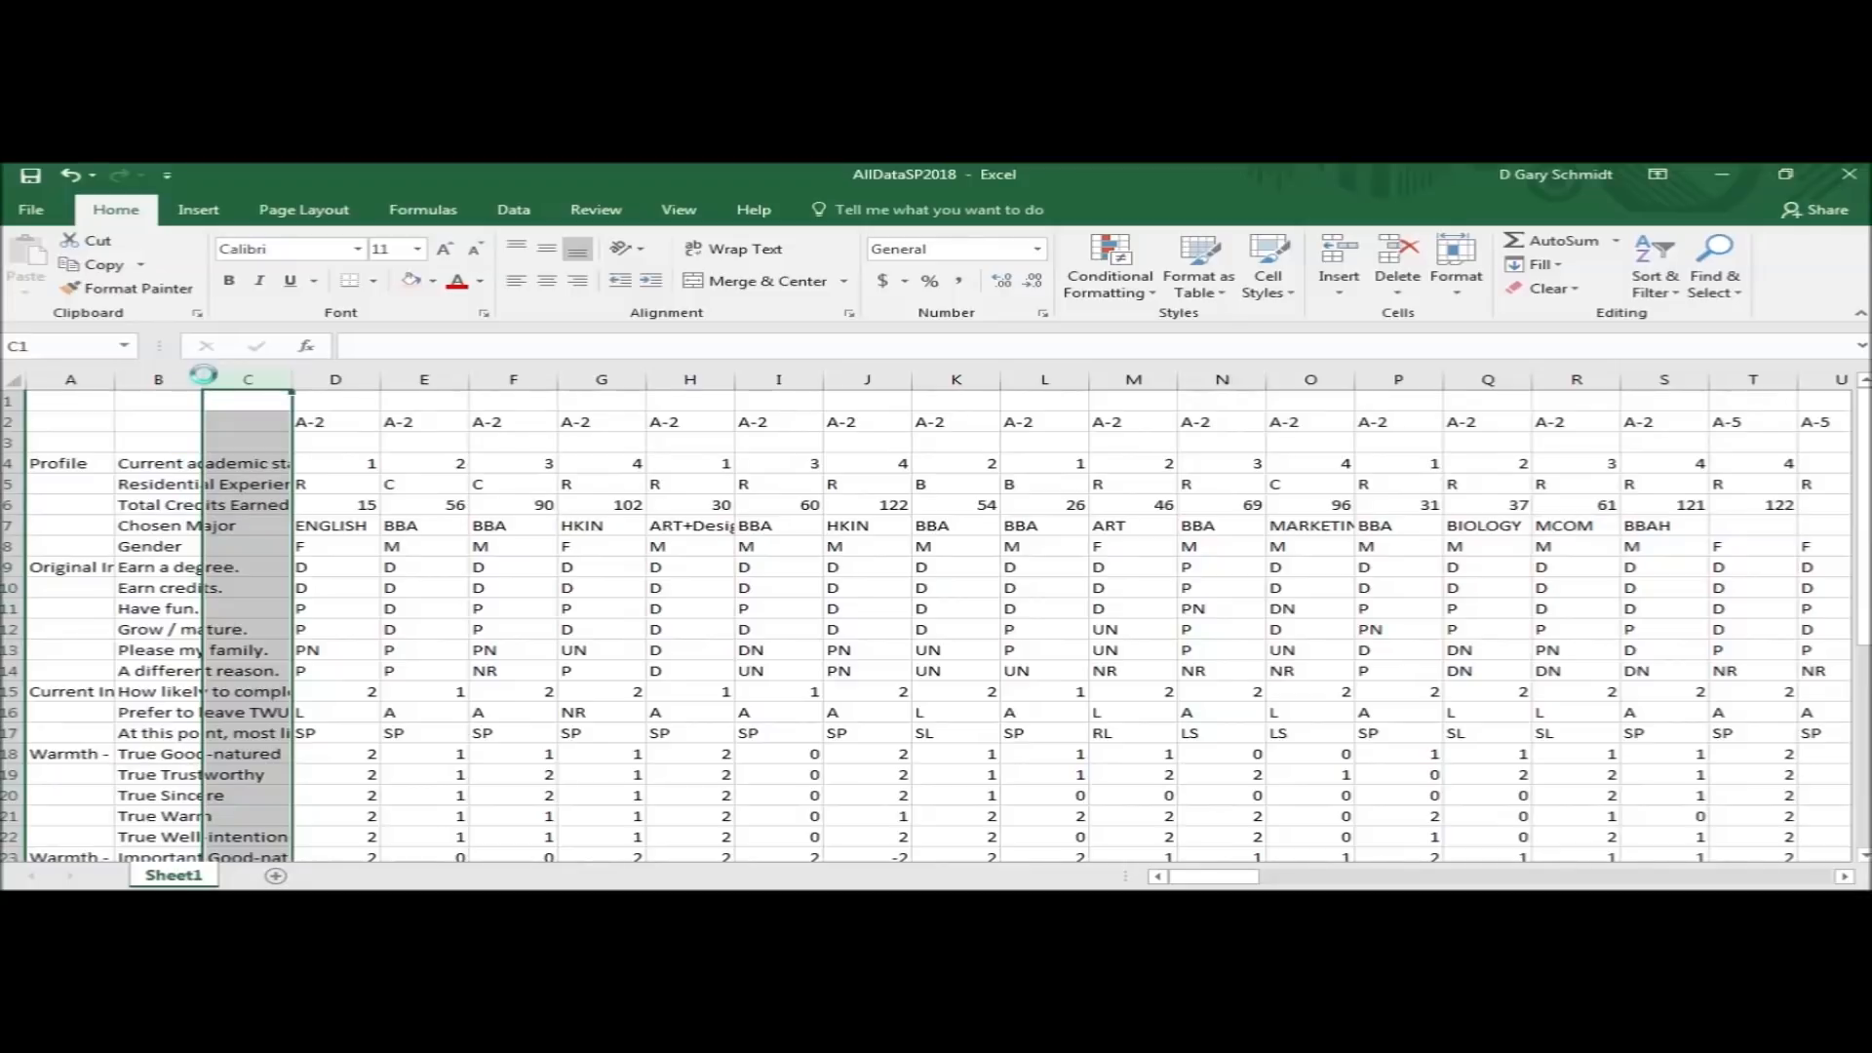
Autofit the widths of columns B and A to their labels
{"action": "left_click_drag", "start_coordinate": [203, 374], "coordinate": [203, 374]}
{"action": "double_click", "coordinate": [202, 374]}
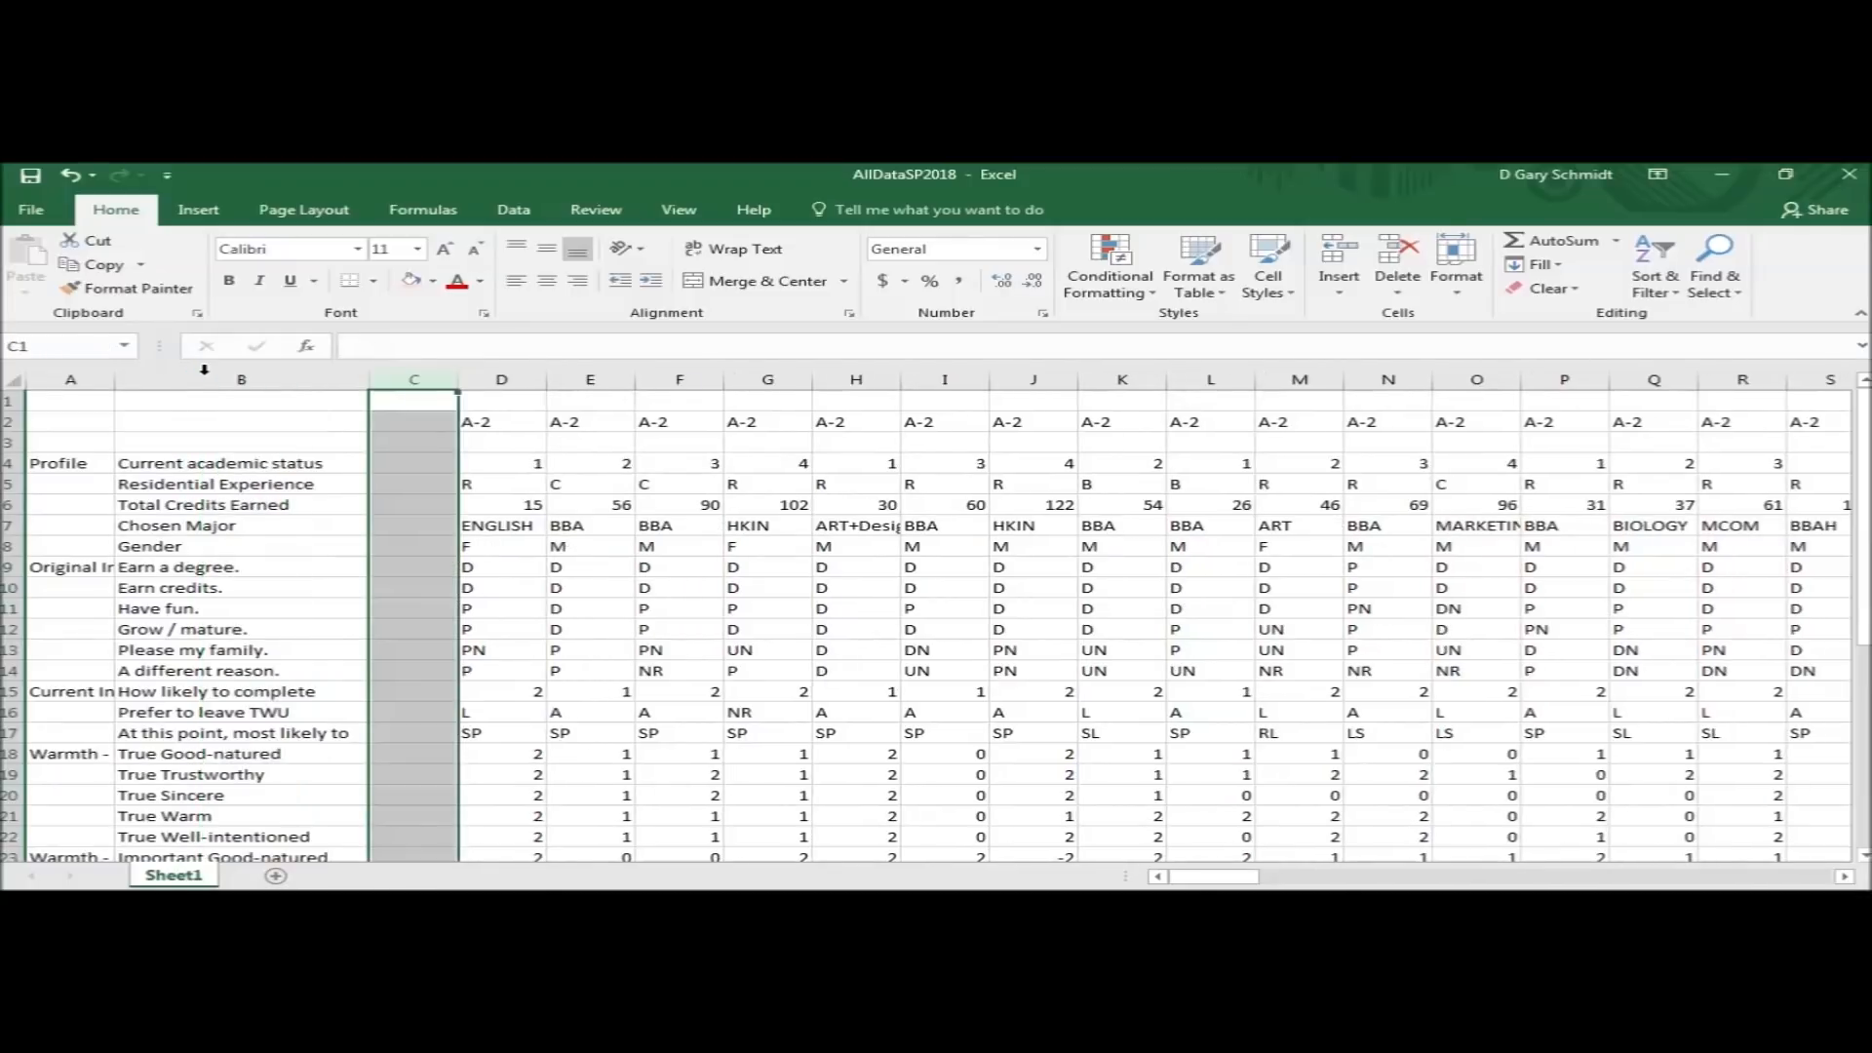
{"action": "left_click", "coordinate": [156, 483]}
{"action": "double_click", "coordinate": [114, 375]}
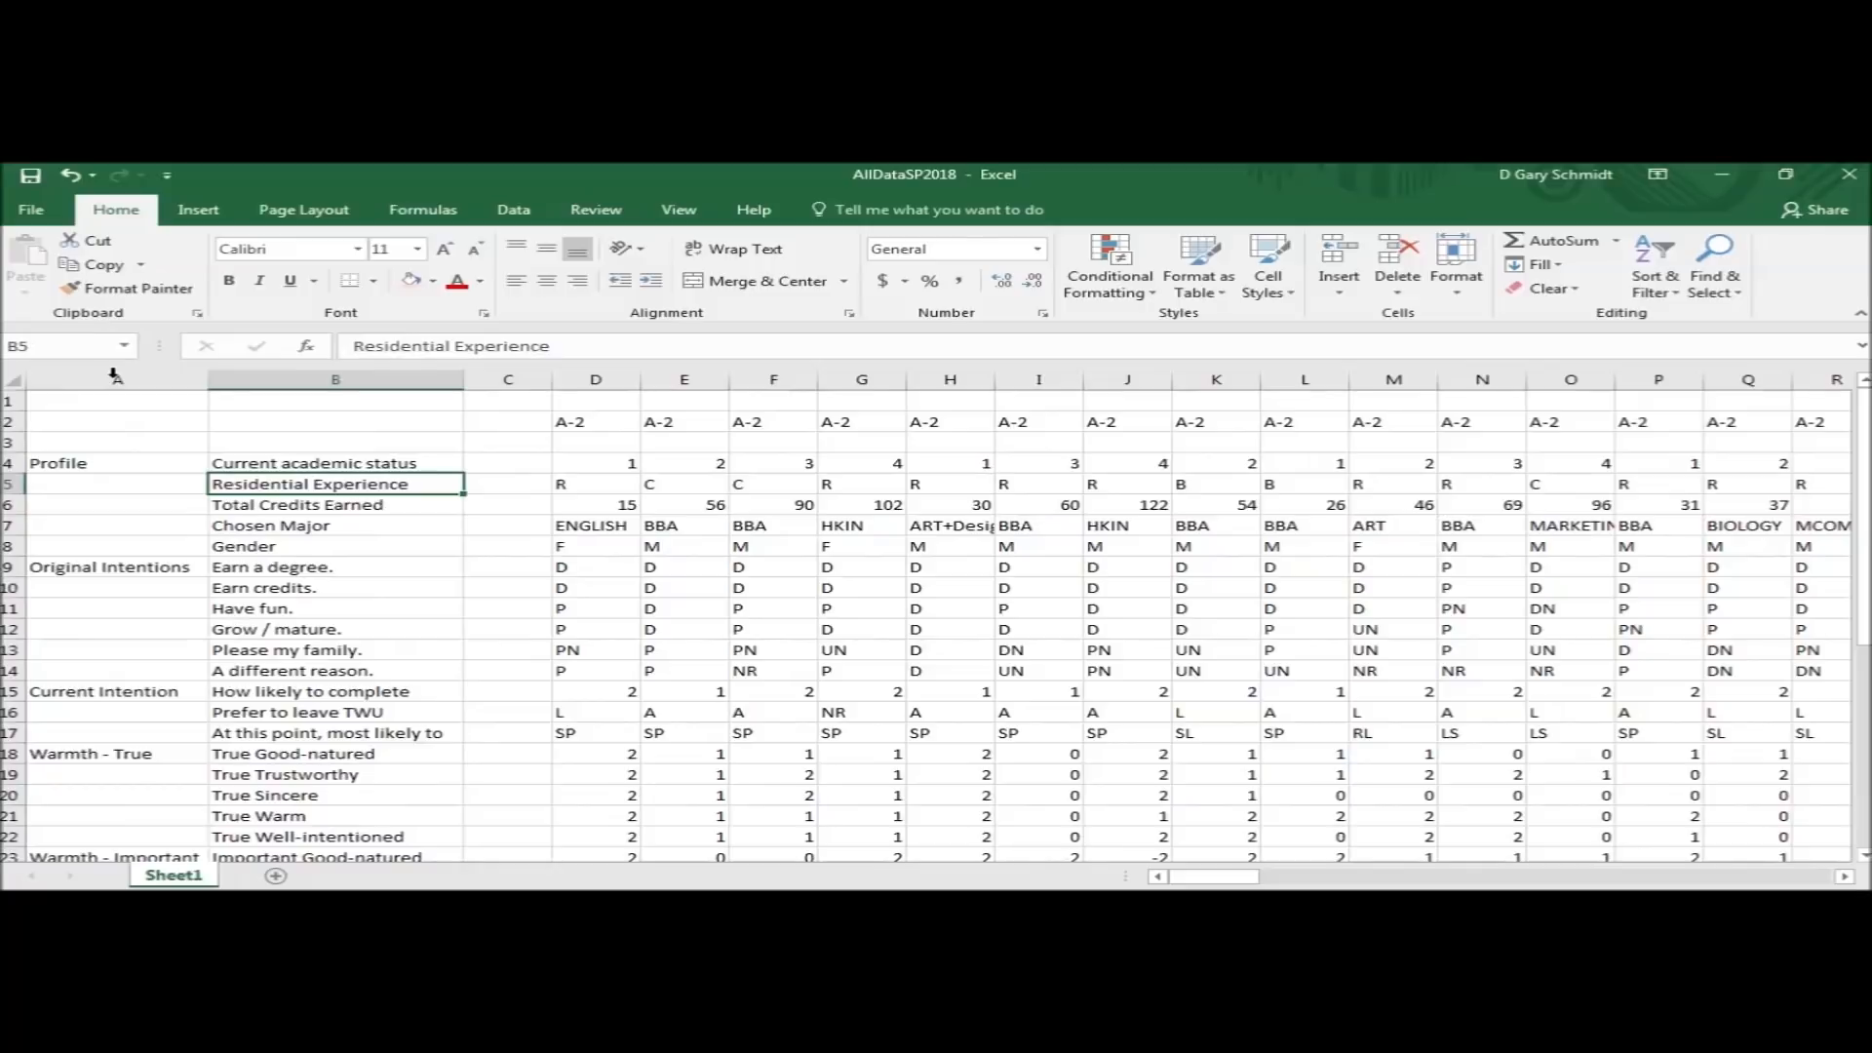
{"action": "left_click", "coordinate": [534, 442]}
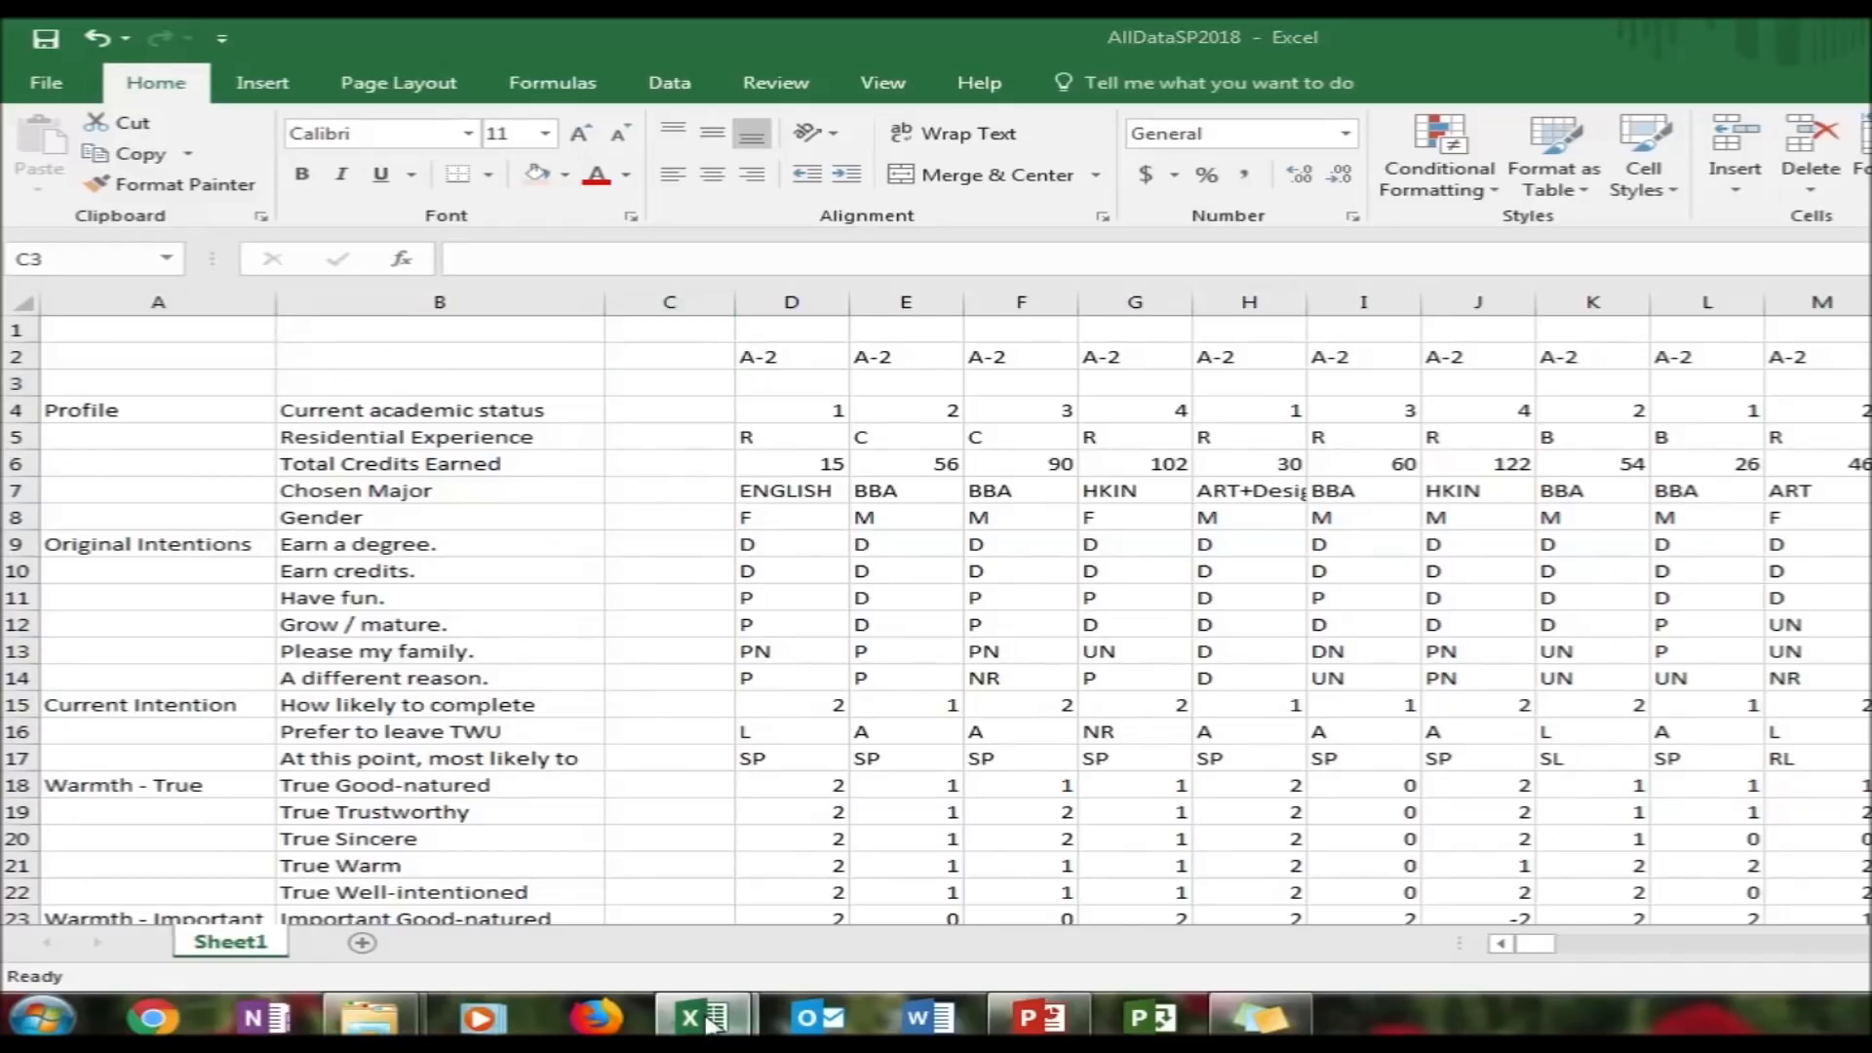
Check the row position of Current academic status on the Conversion sheet of Convert Results for Students, and return to AllDataSP2018
{"action": "mouse_move", "coordinate": [708, 1020]}
{"action": "left_click", "coordinate": [911, 856]}
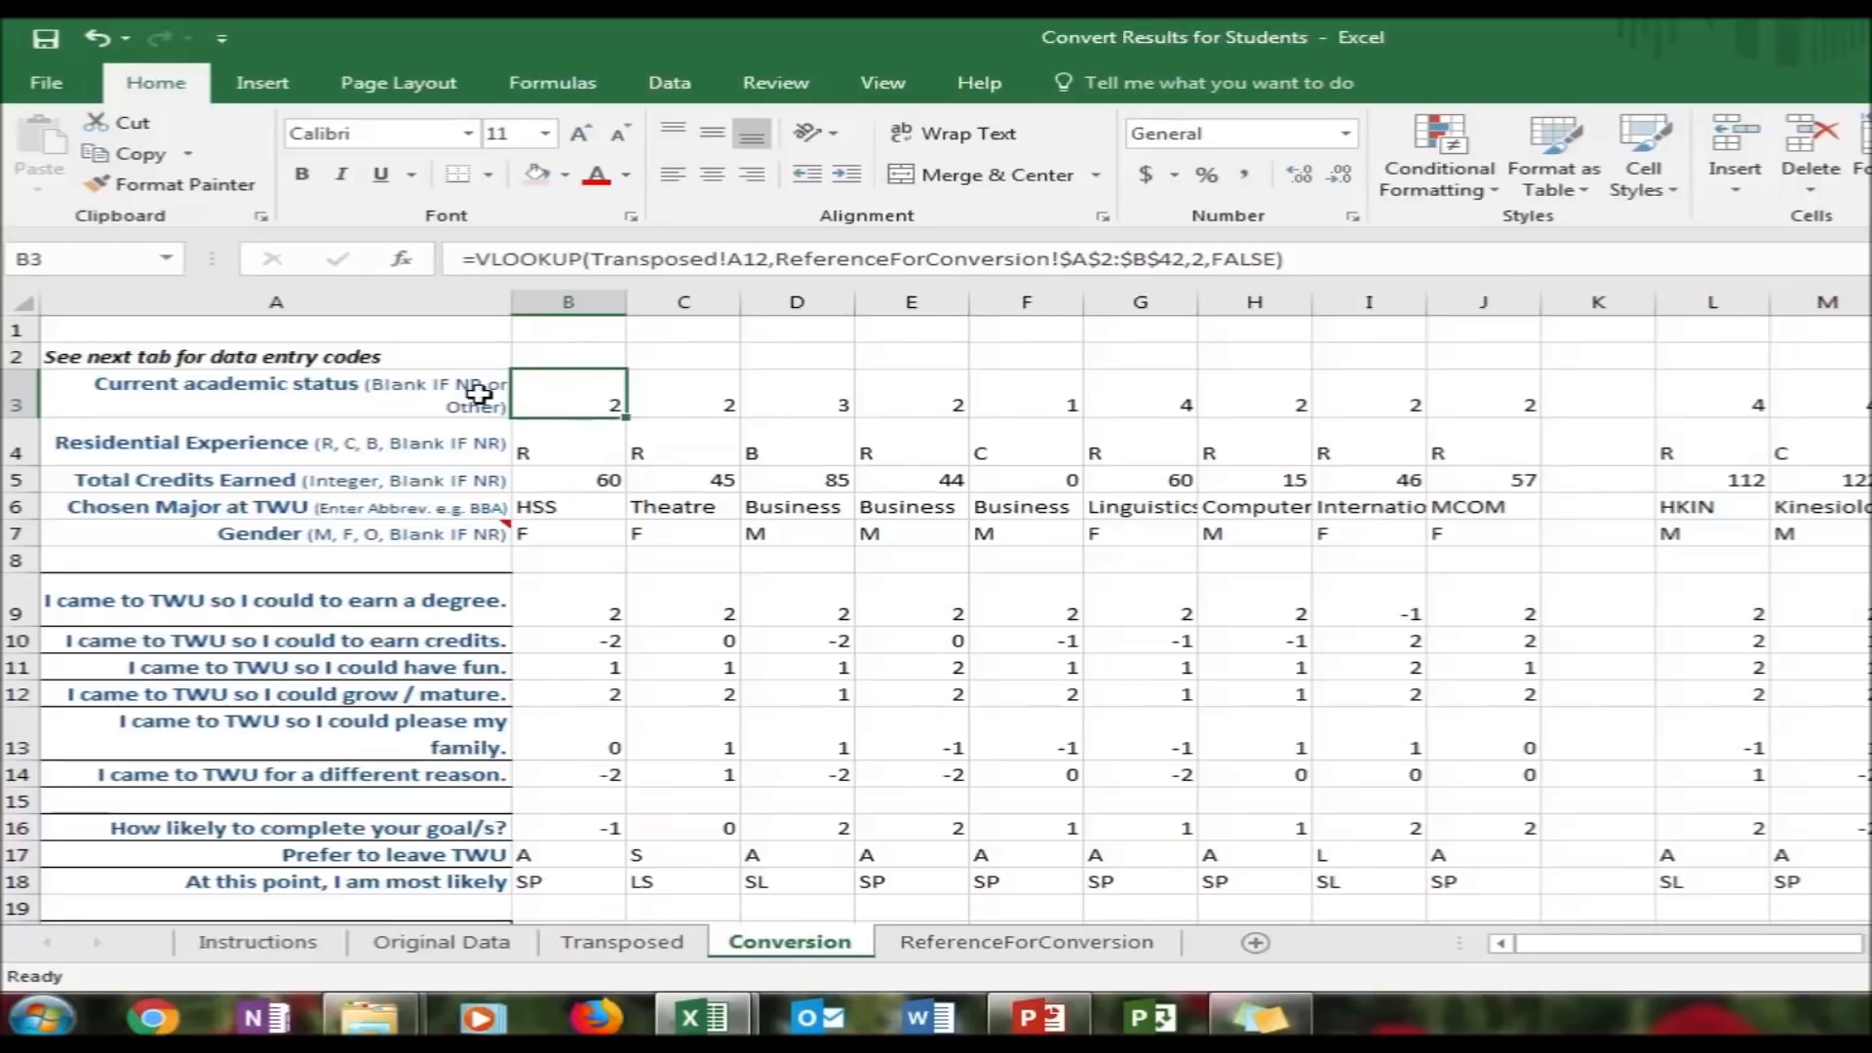
{"action": "left_click", "coordinate": [310, 386]}
{"action": "left_click", "coordinate": [556, 394]}
{"action": "left_click", "coordinate": [702, 1017]}
{"action": "left_click", "coordinate": [608, 867]}
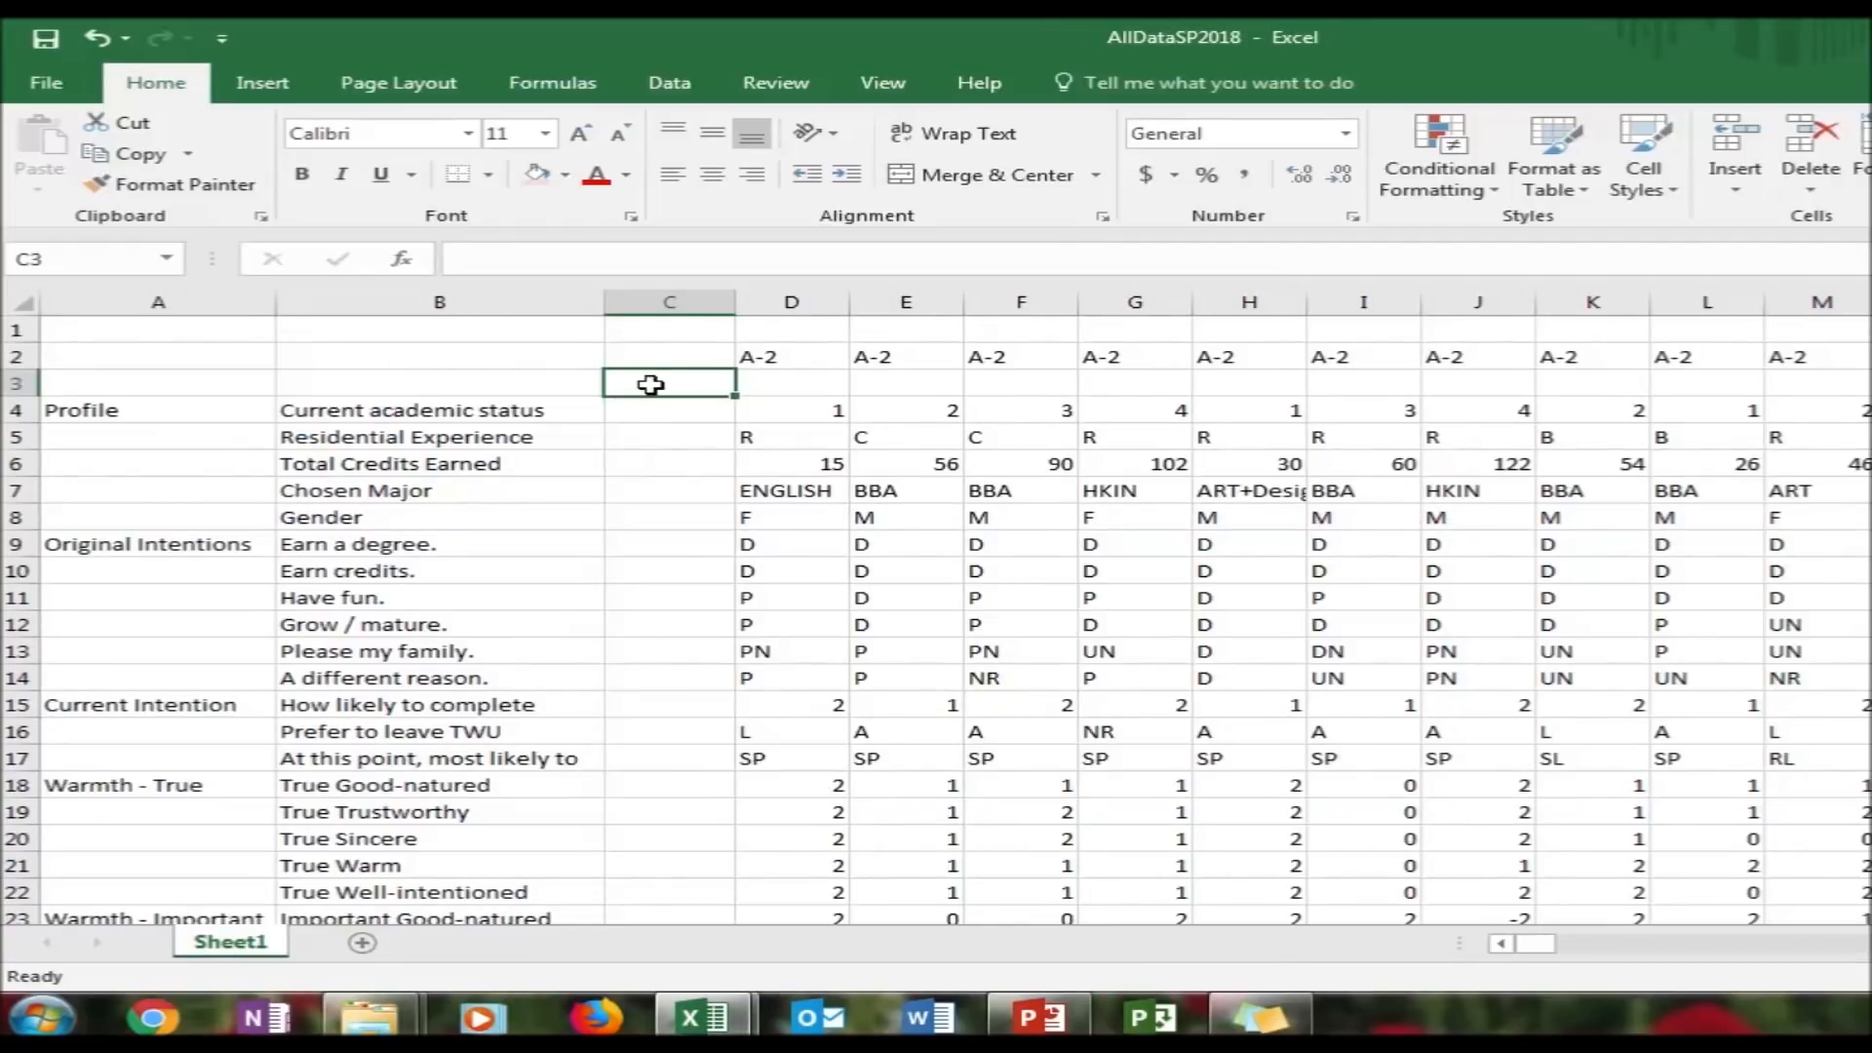
Delete the empty row 3 so that Current academic status moves up into row 3
{"action": "left_click", "coordinate": [471, 407]}
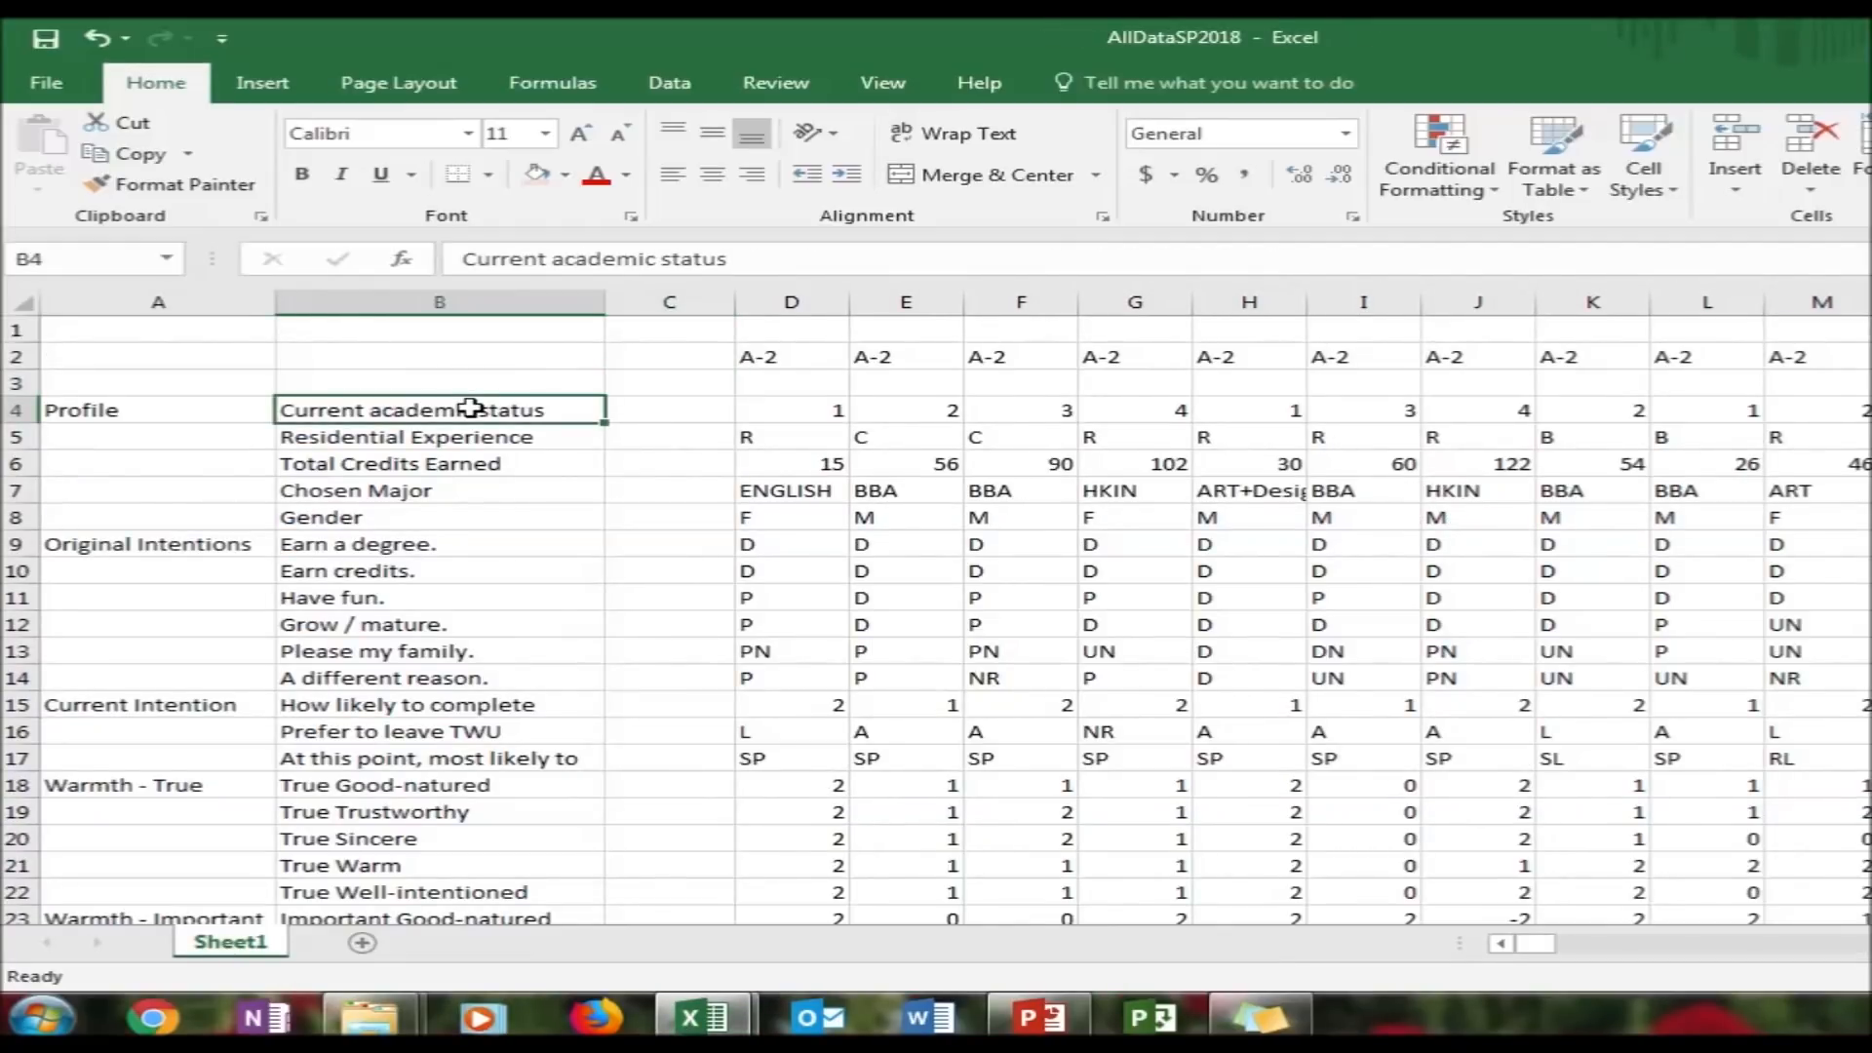
{"action": "right_click", "coordinate": [15, 383]}
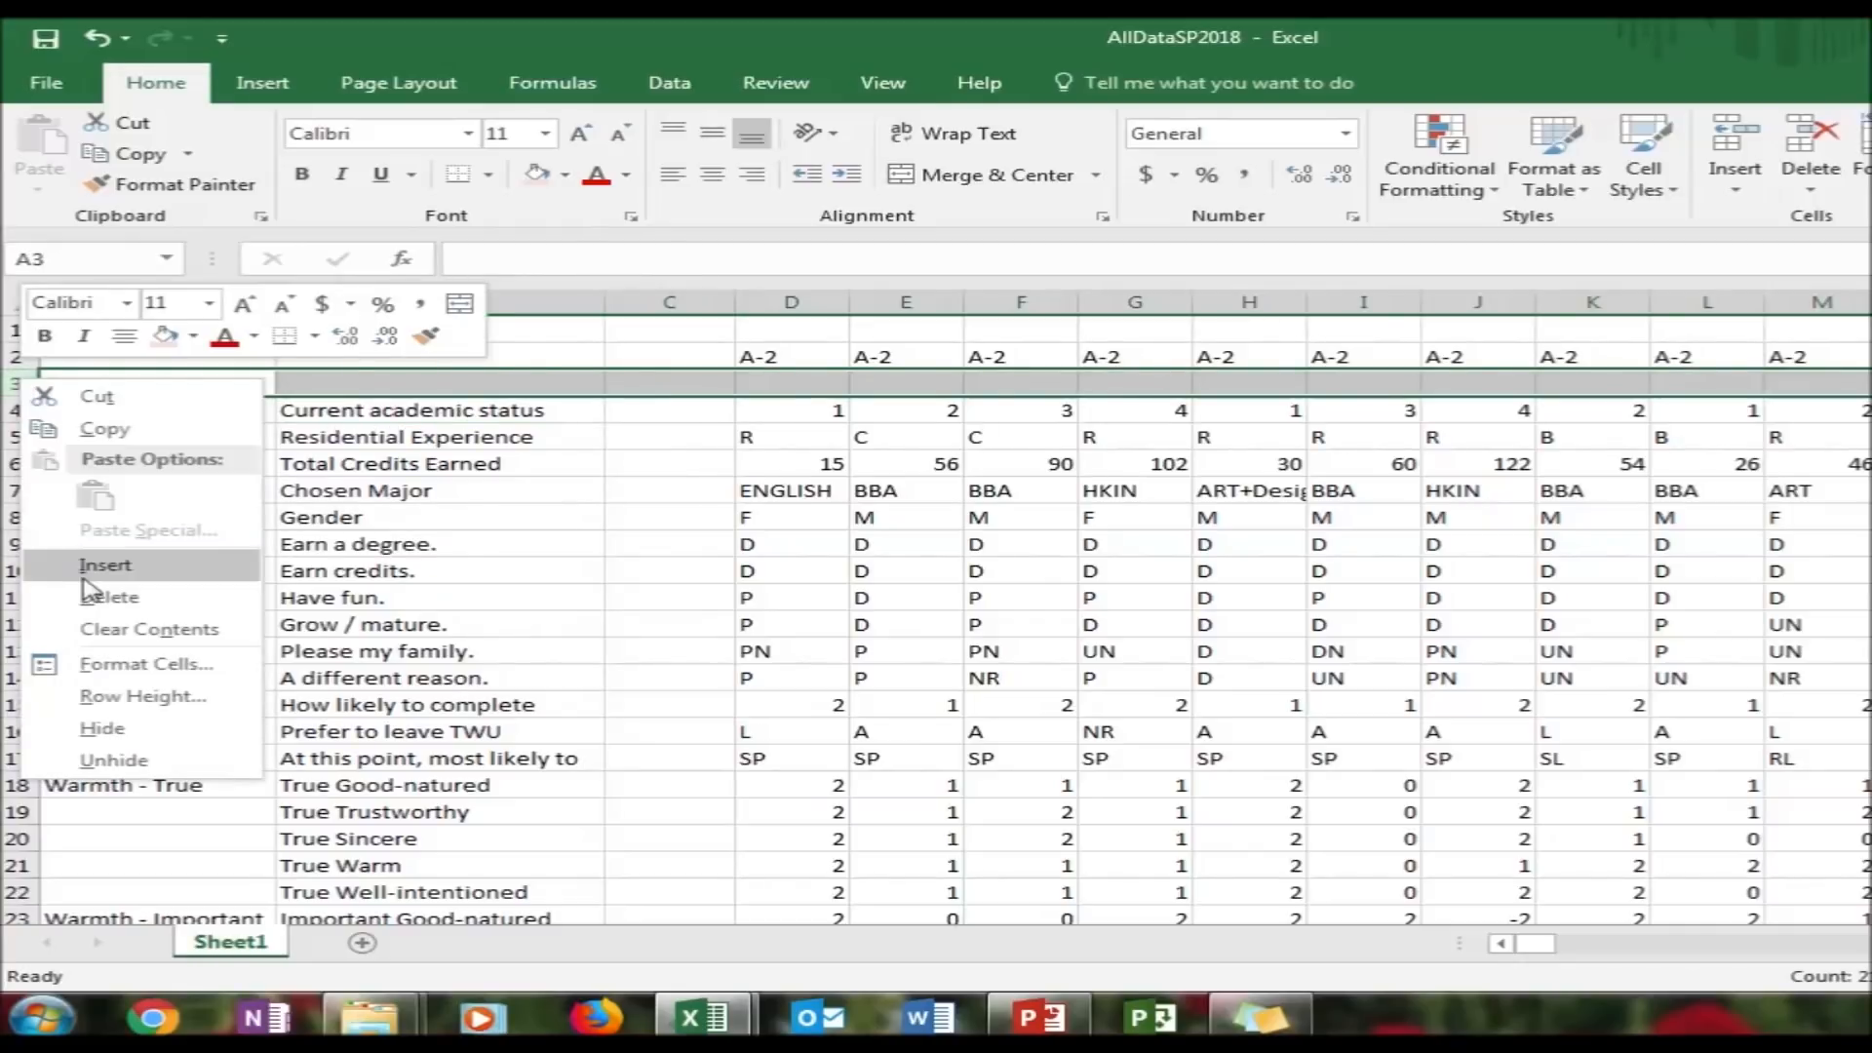
{"action": "left_click", "coordinate": [109, 597]}
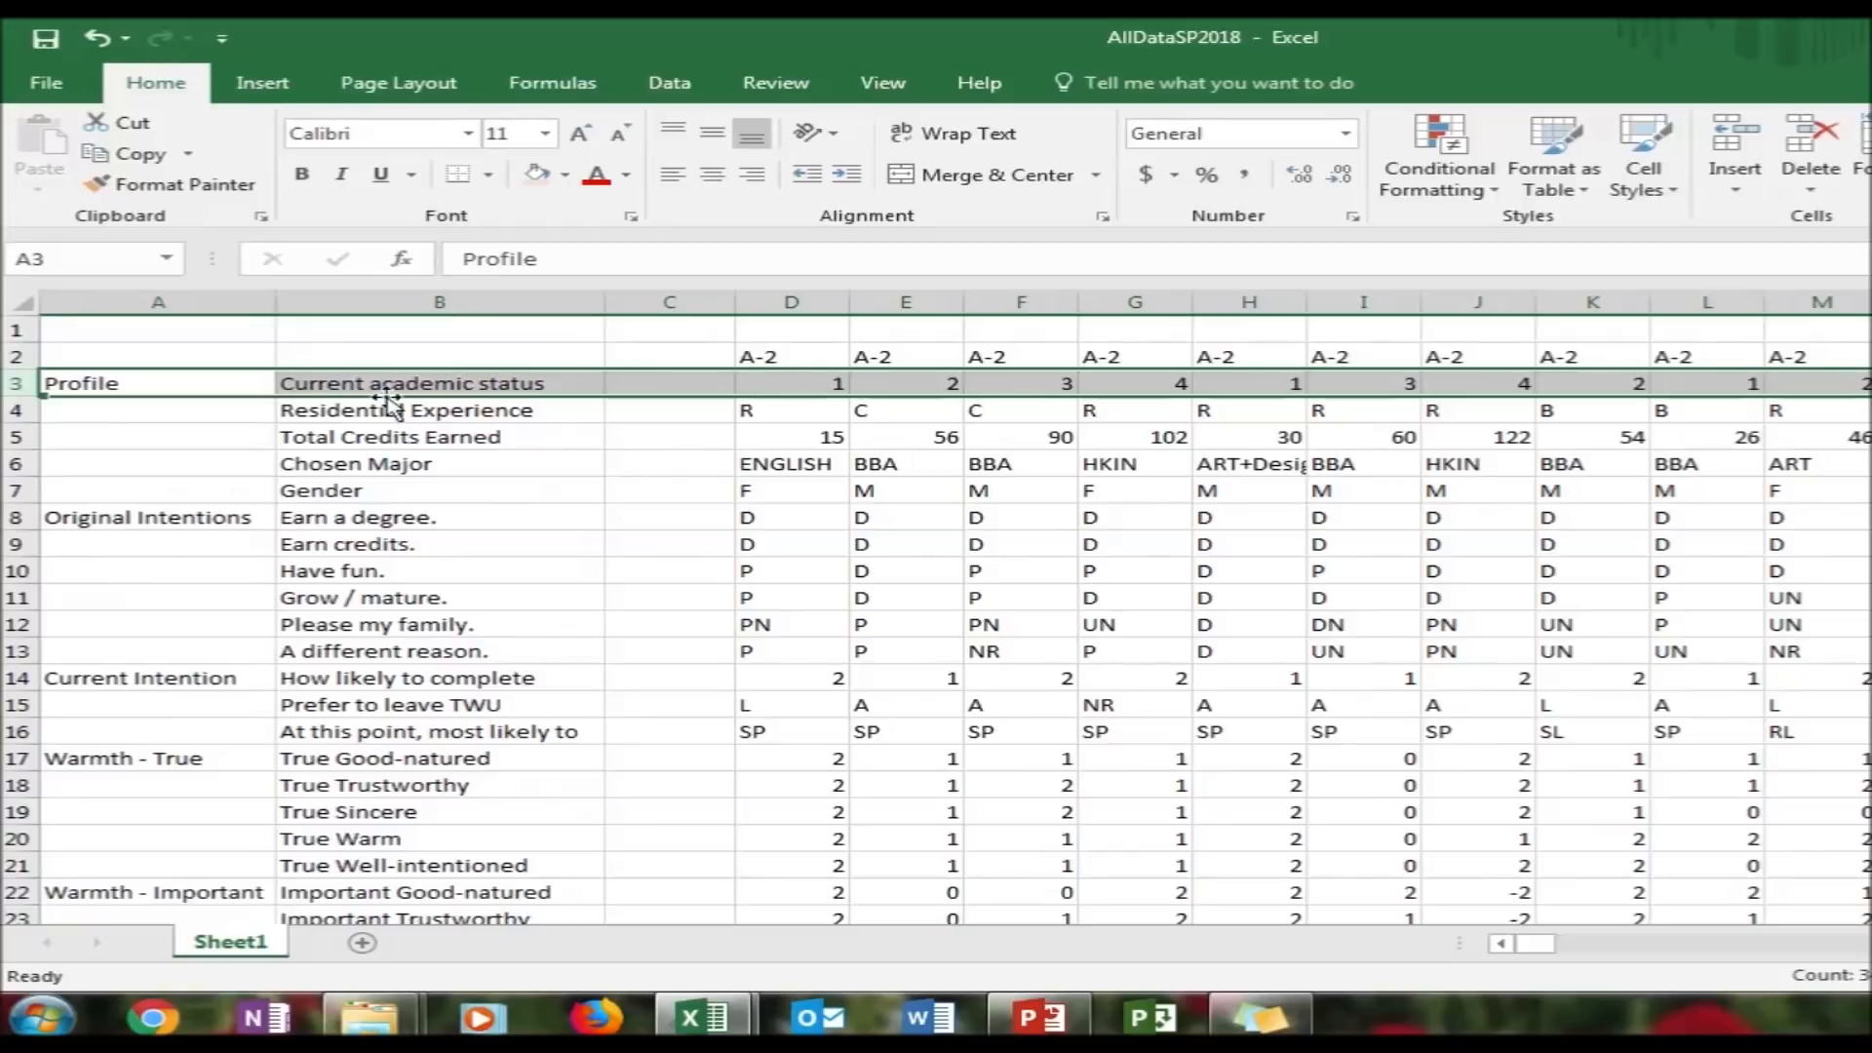
{"action": "left_click", "coordinate": [463, 384]}
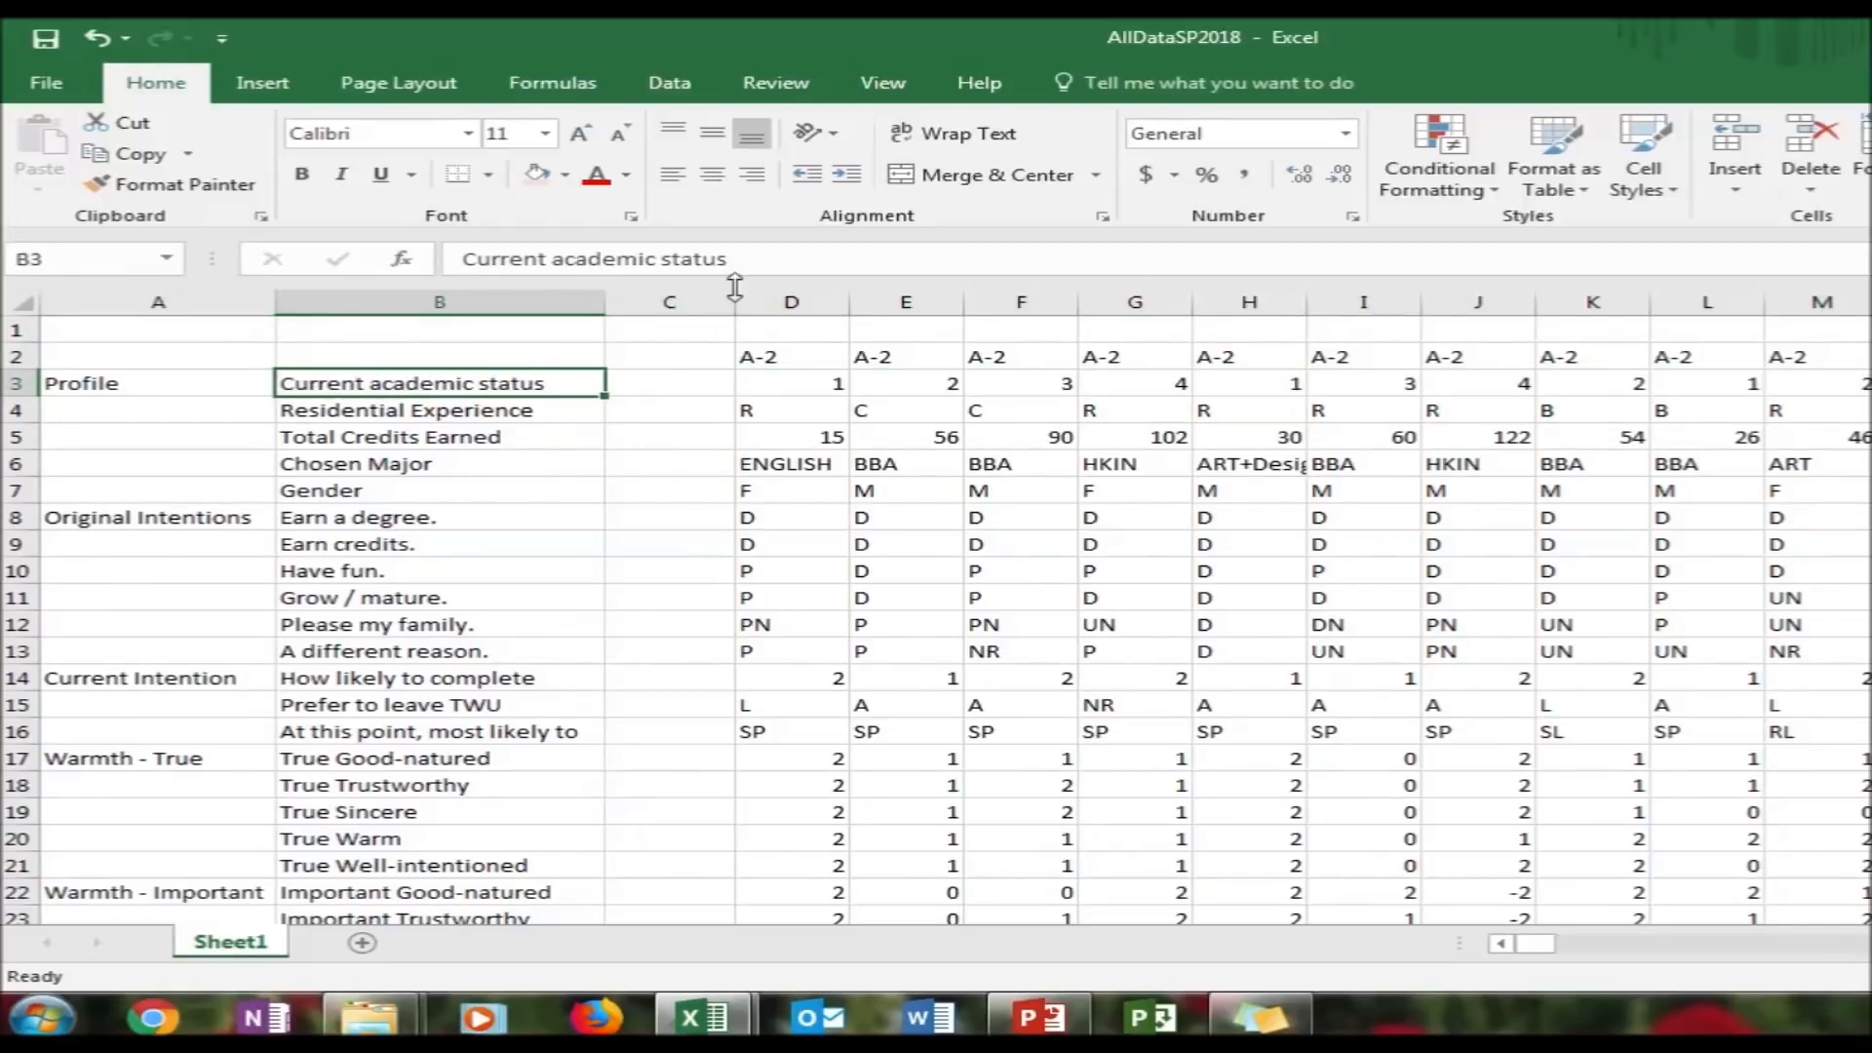
Widen column C to several times its width and switch to the Convert Results for Students workbook
{"action": "left_click_drag", "start_coordinate": [731, 300], "coordinate": [1064, 306]}
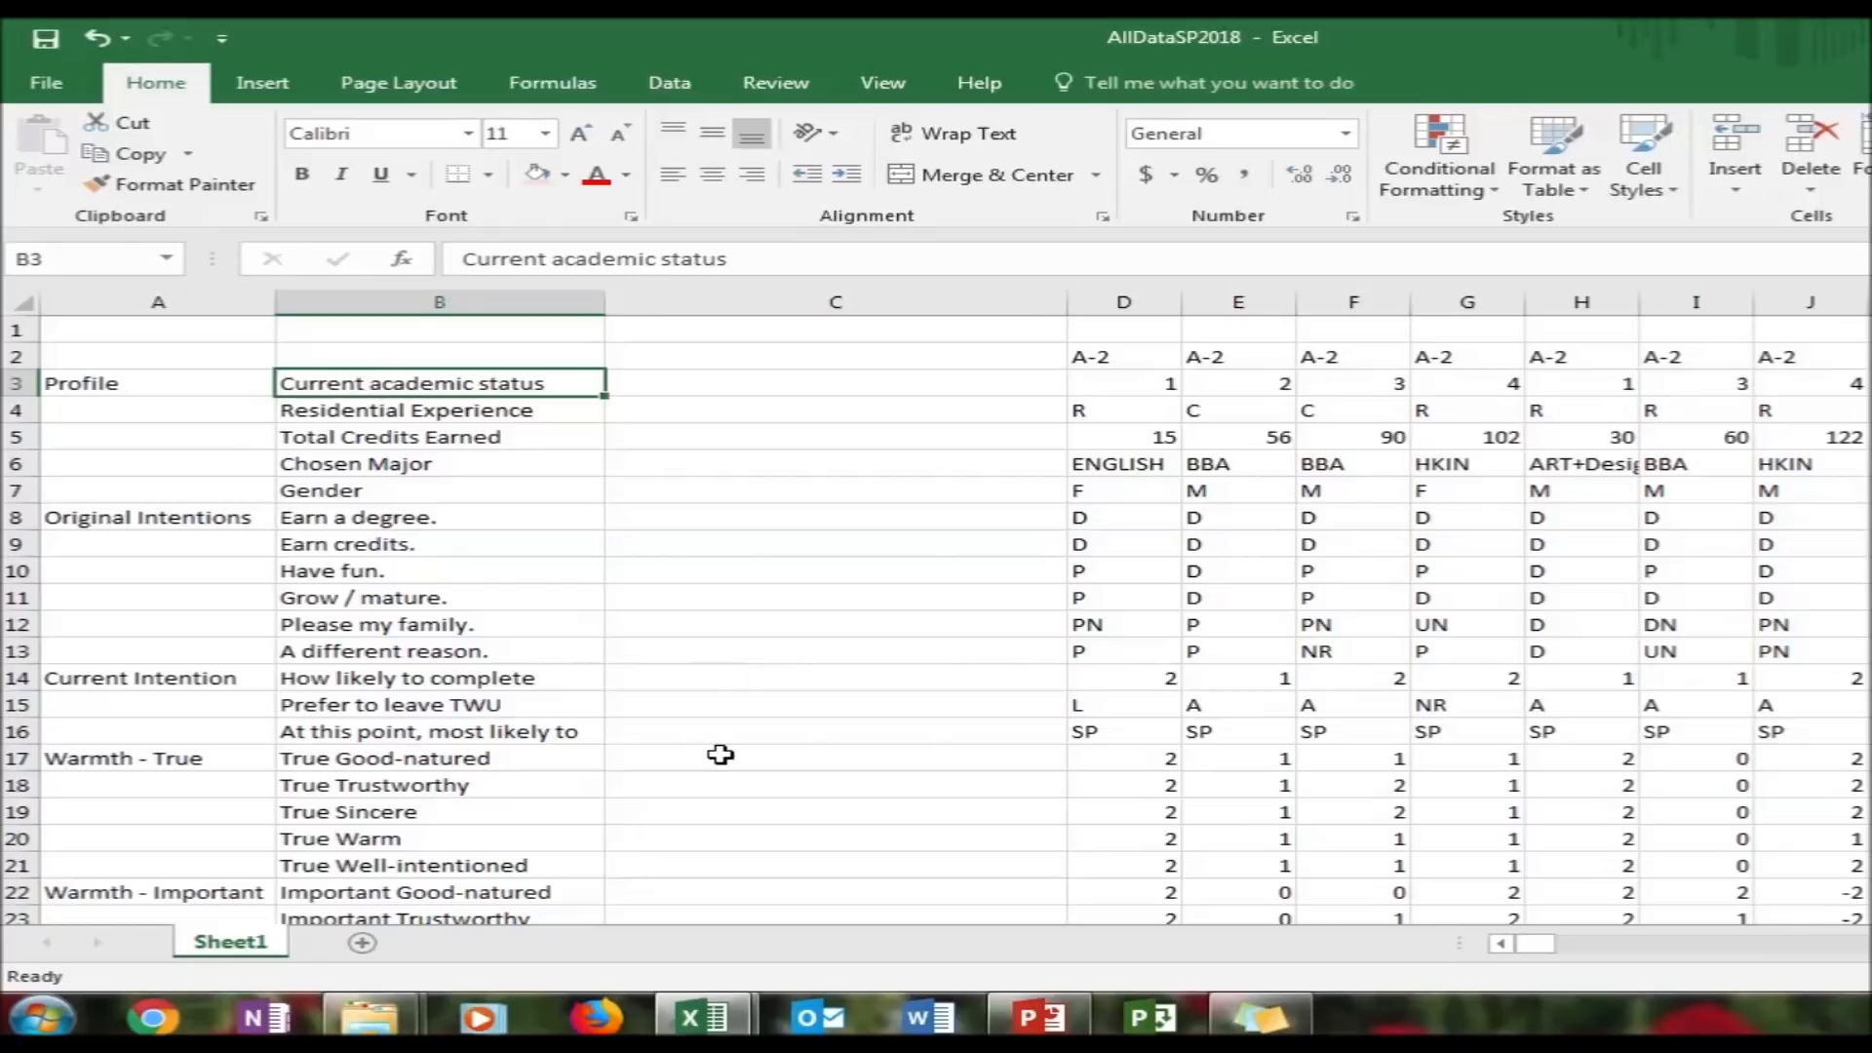
{"action": "left_click", "coordinate": [707, 1022]}
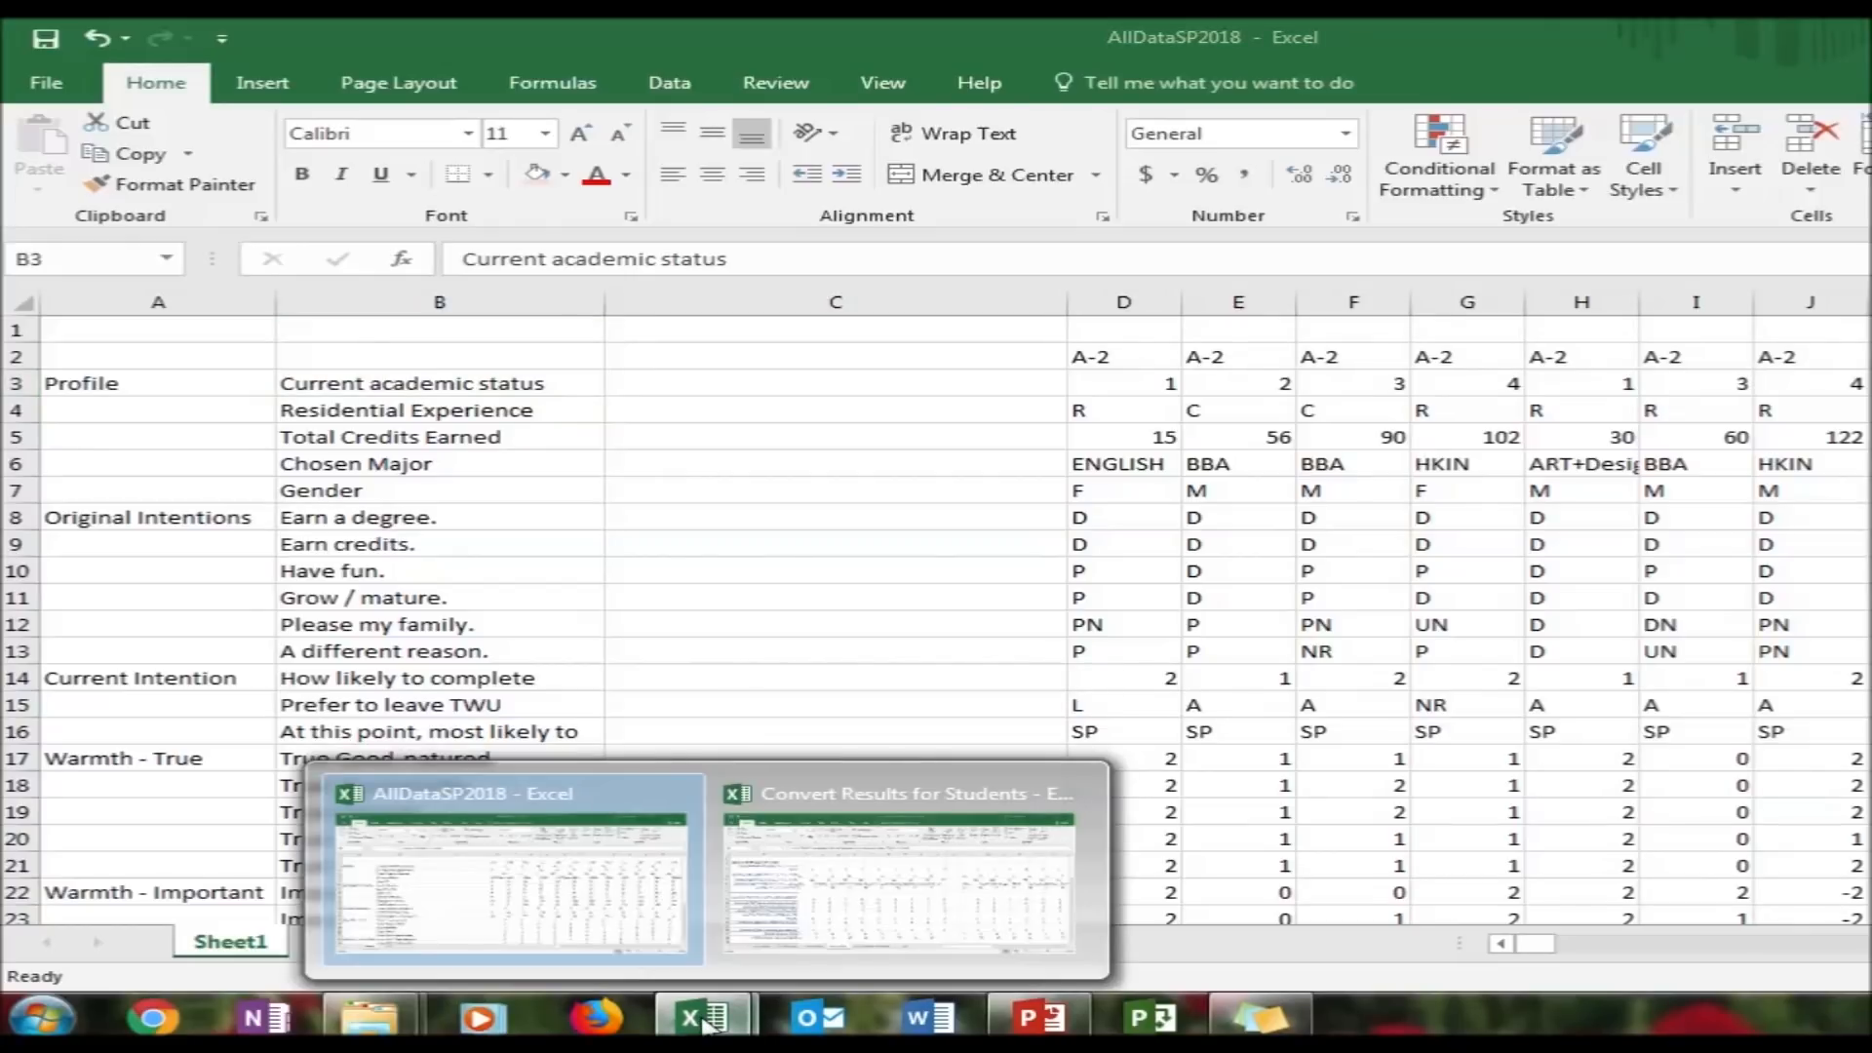
{"action": "left_click", "coordinate": [907, 871]}
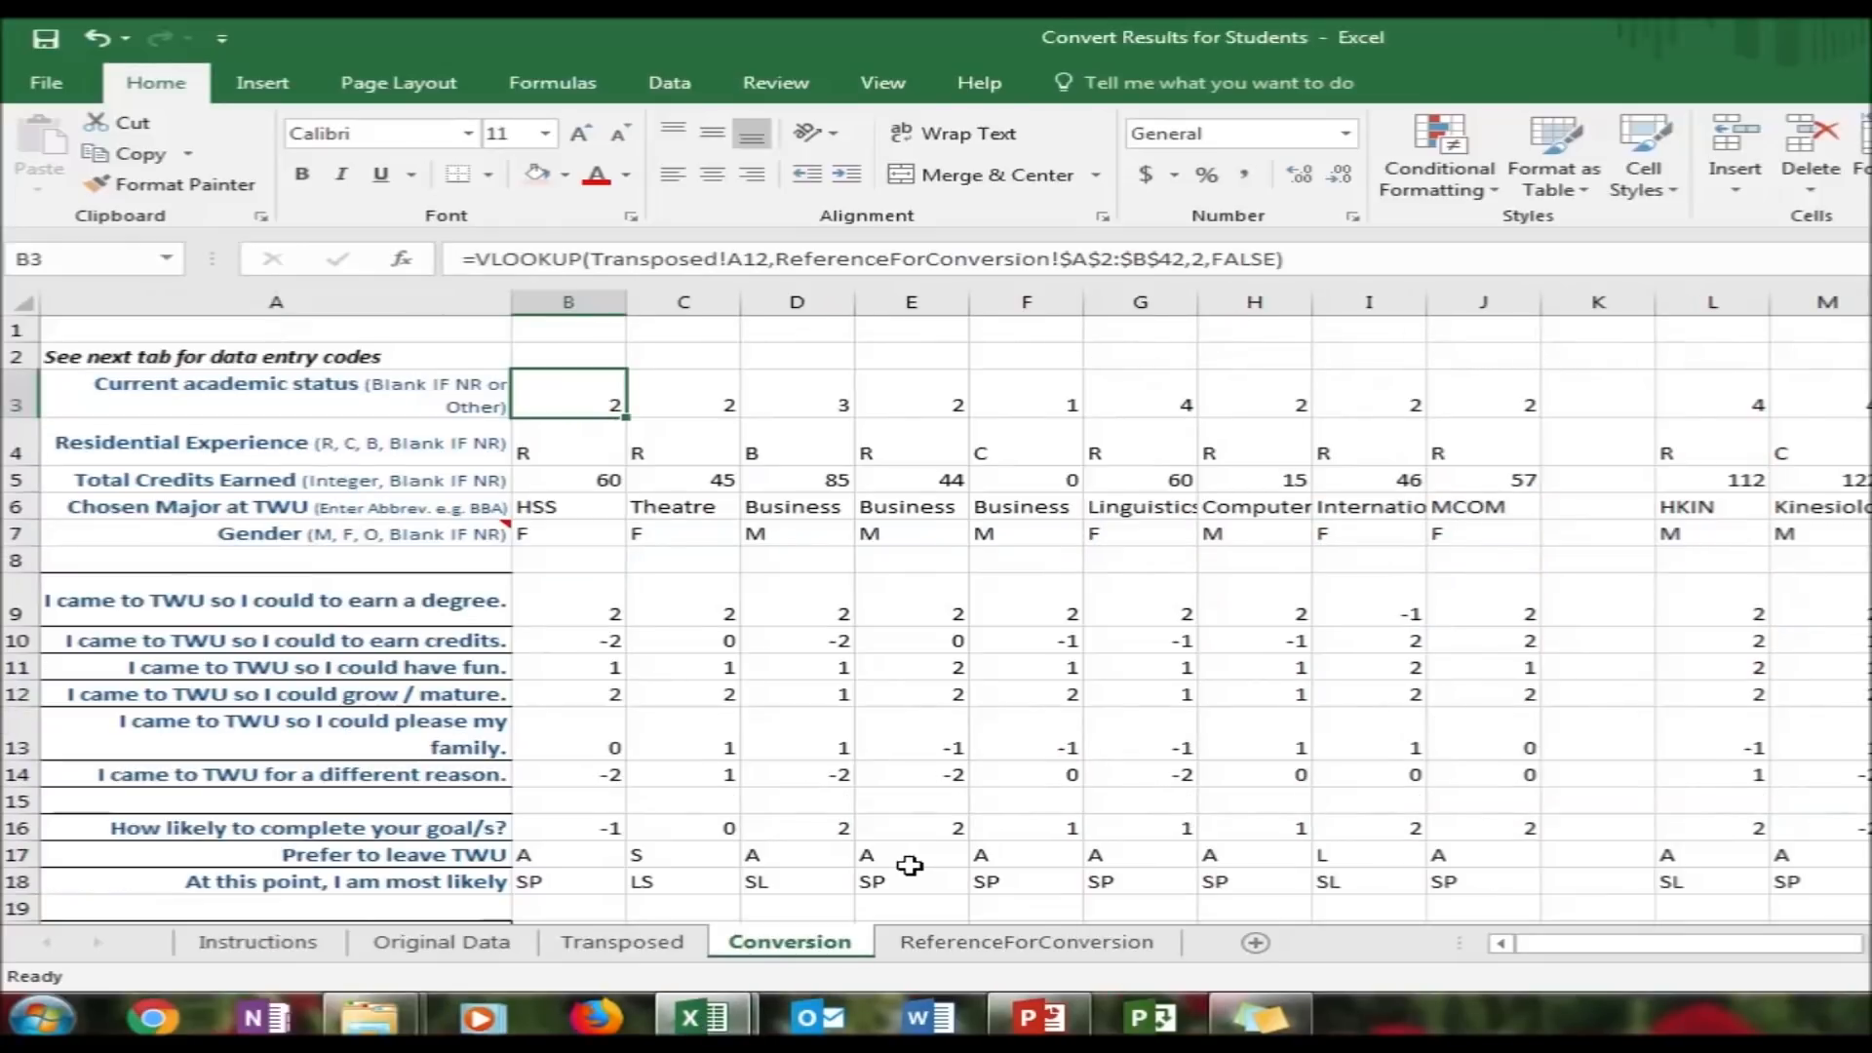
Copy the label column A of the Conversion sheet and paste it into the empty column C of AllDataSP2018
{"action": "left_click", "coordinate": [310, 304]}
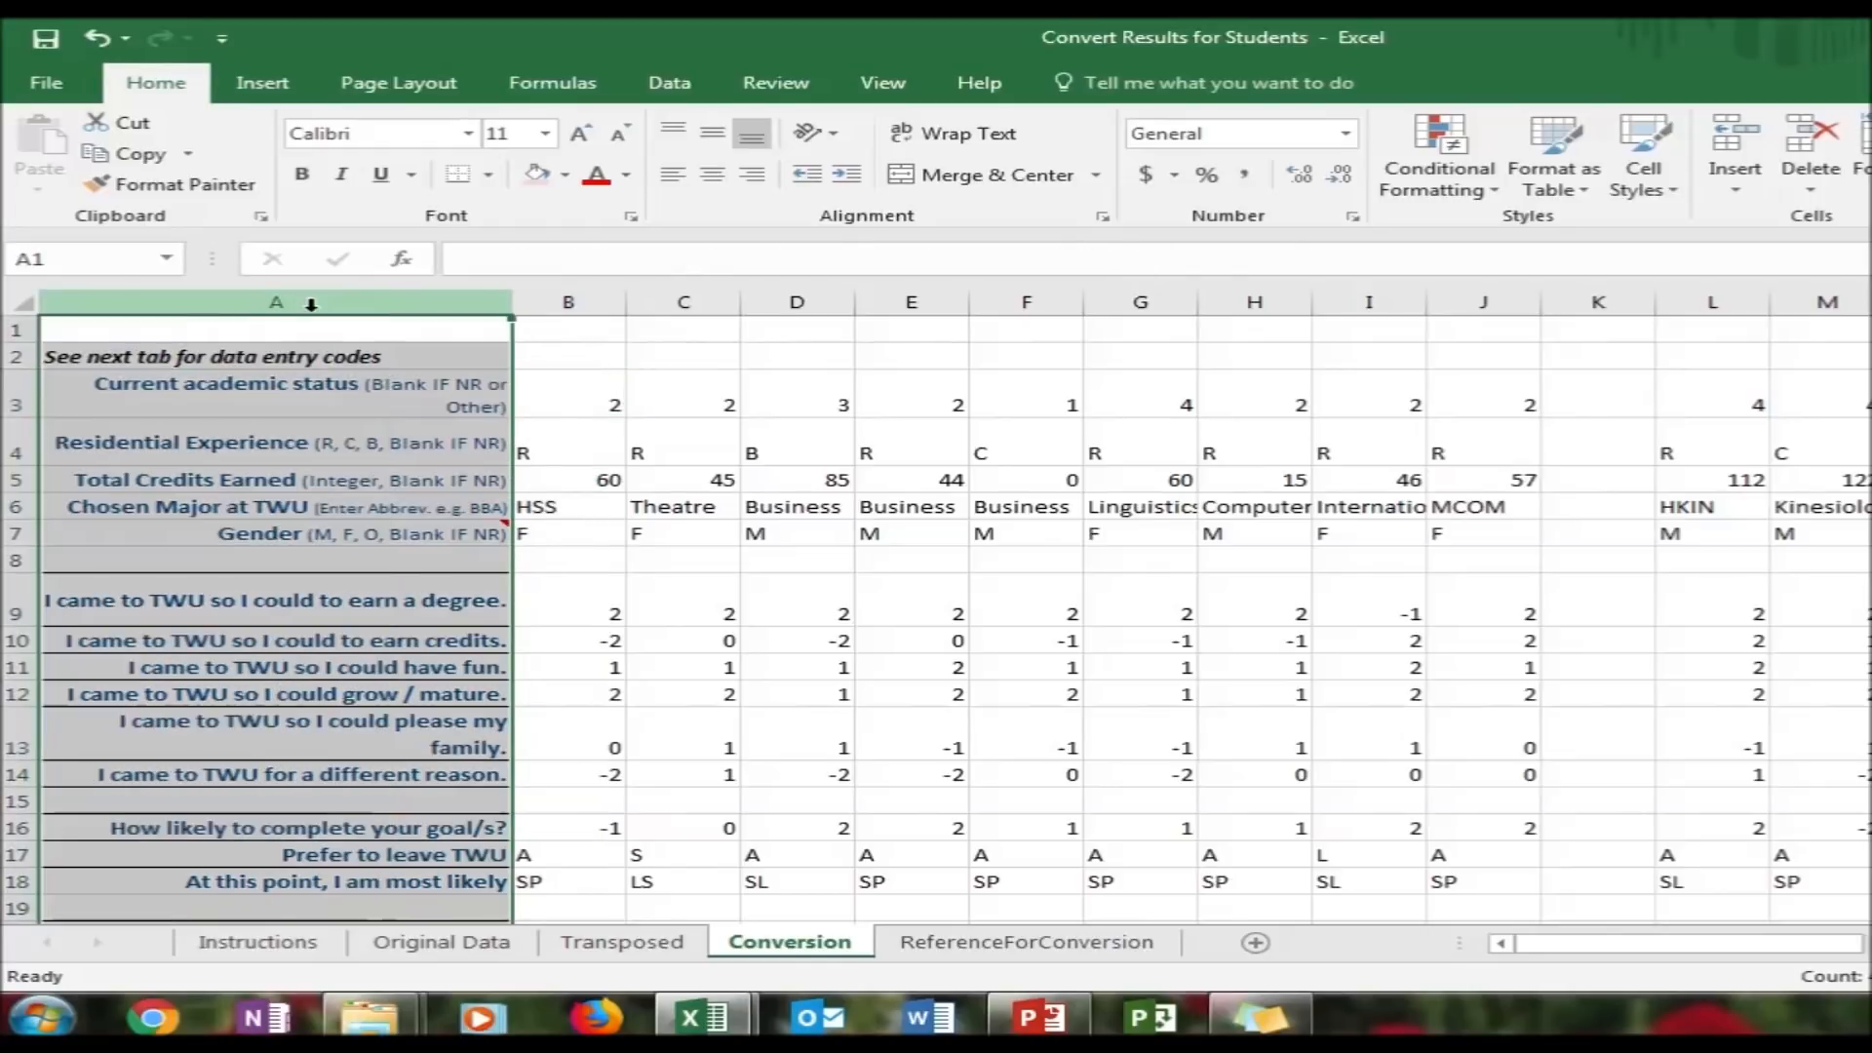
{"action": "left_click", "coordinate": [119, 158]}
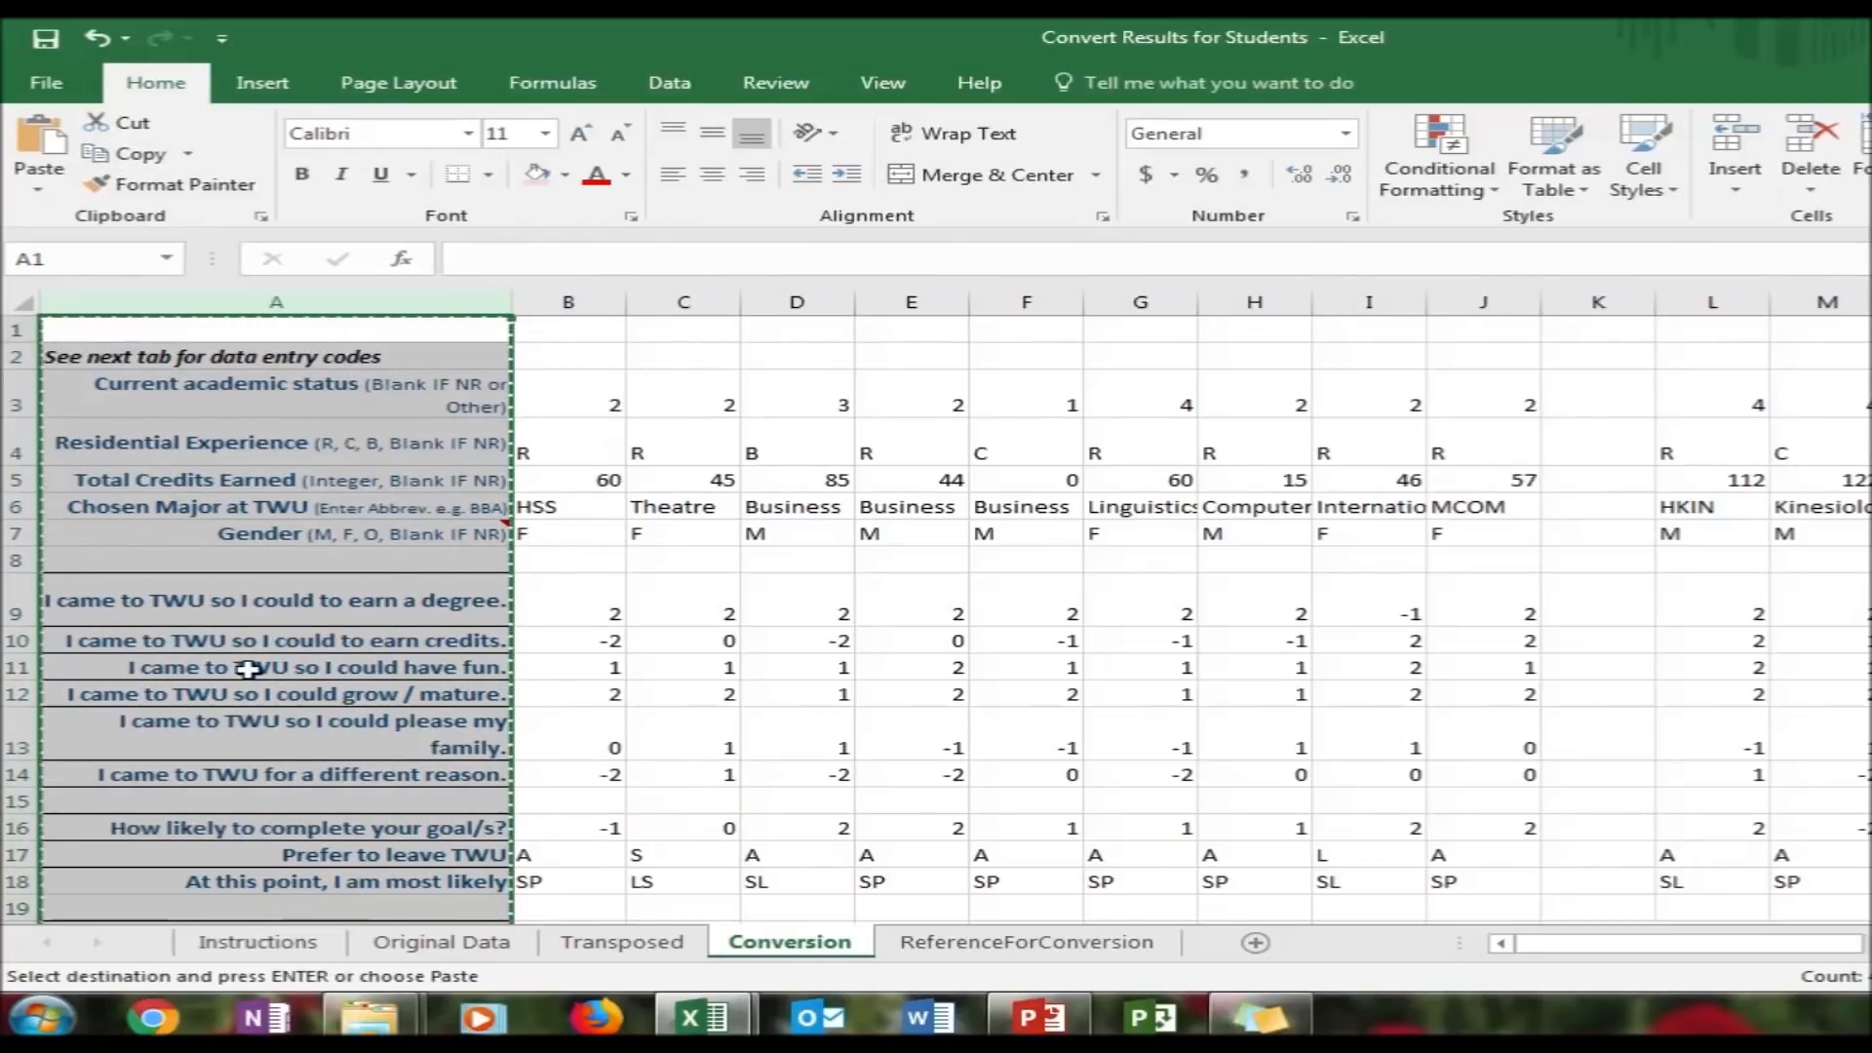
{"action": "left_click", "coordinate": [737, 1029]}
{"action": "left_click", "coordinate": [589, 918]}
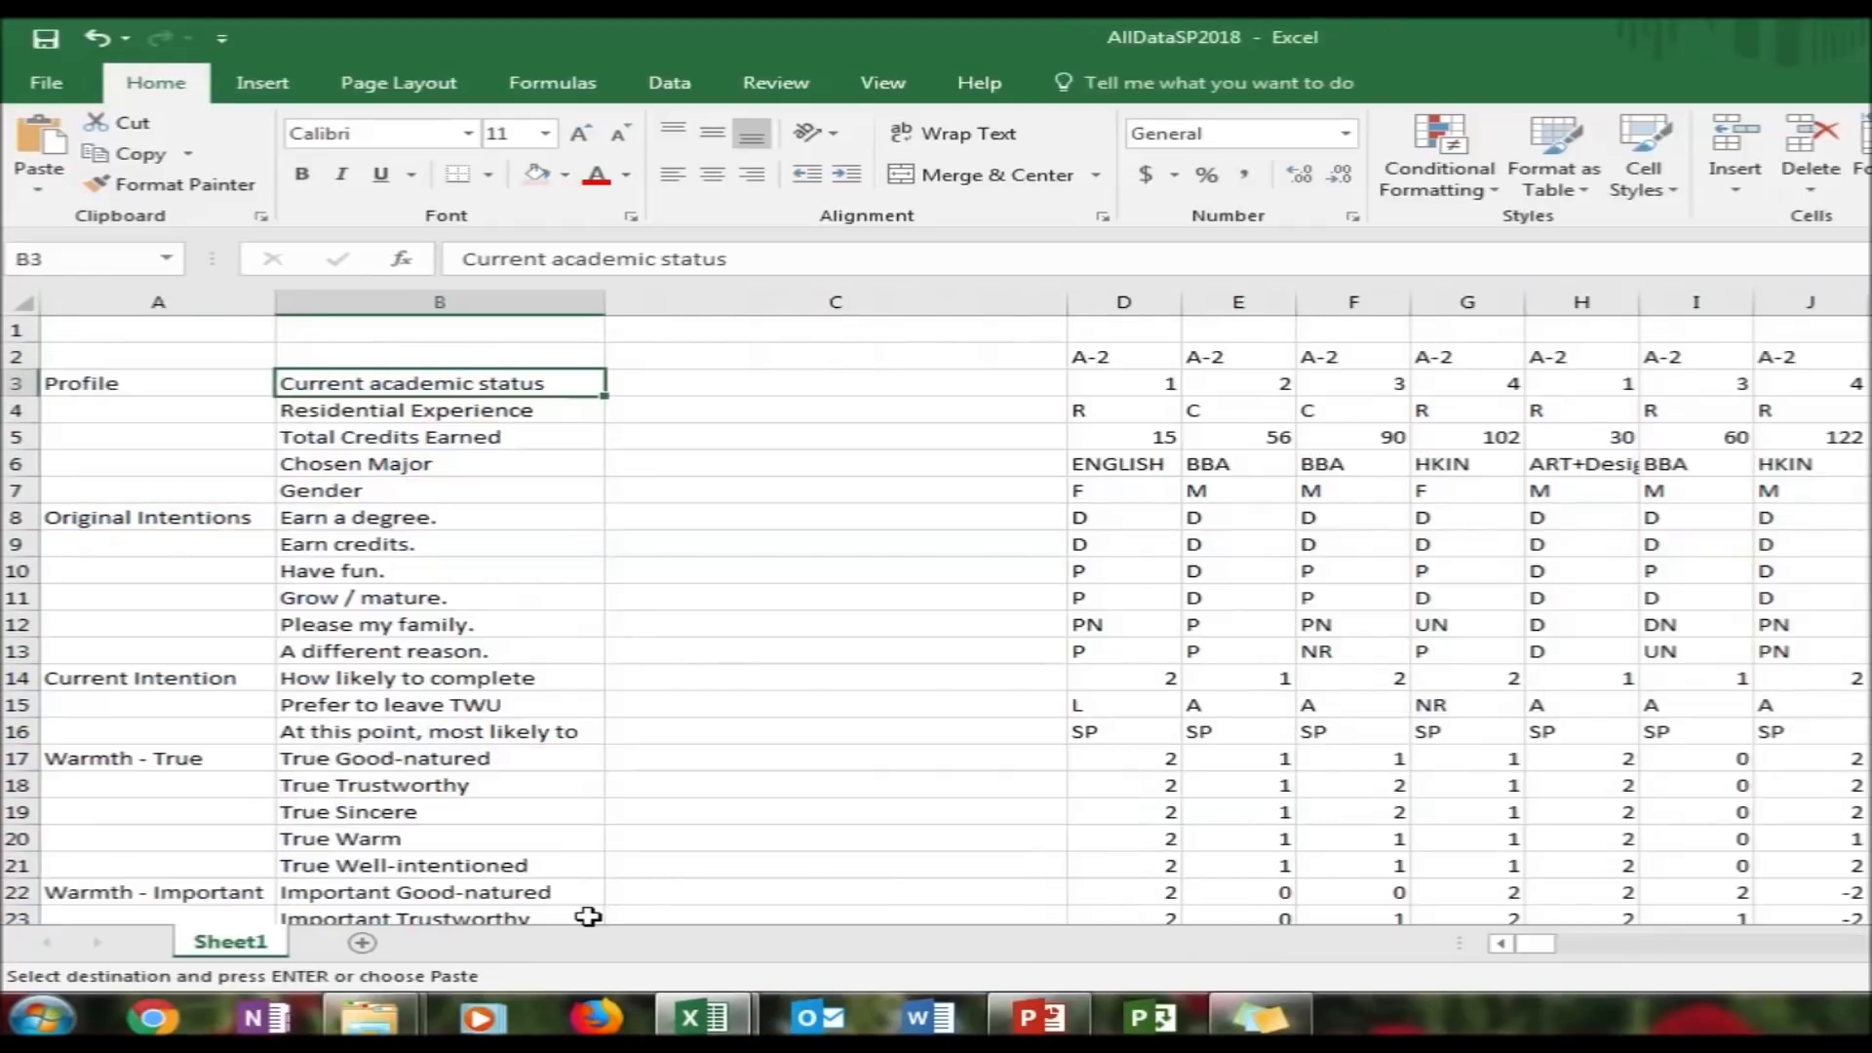
{"action": "left_click", "coordinate": [717, 302]}
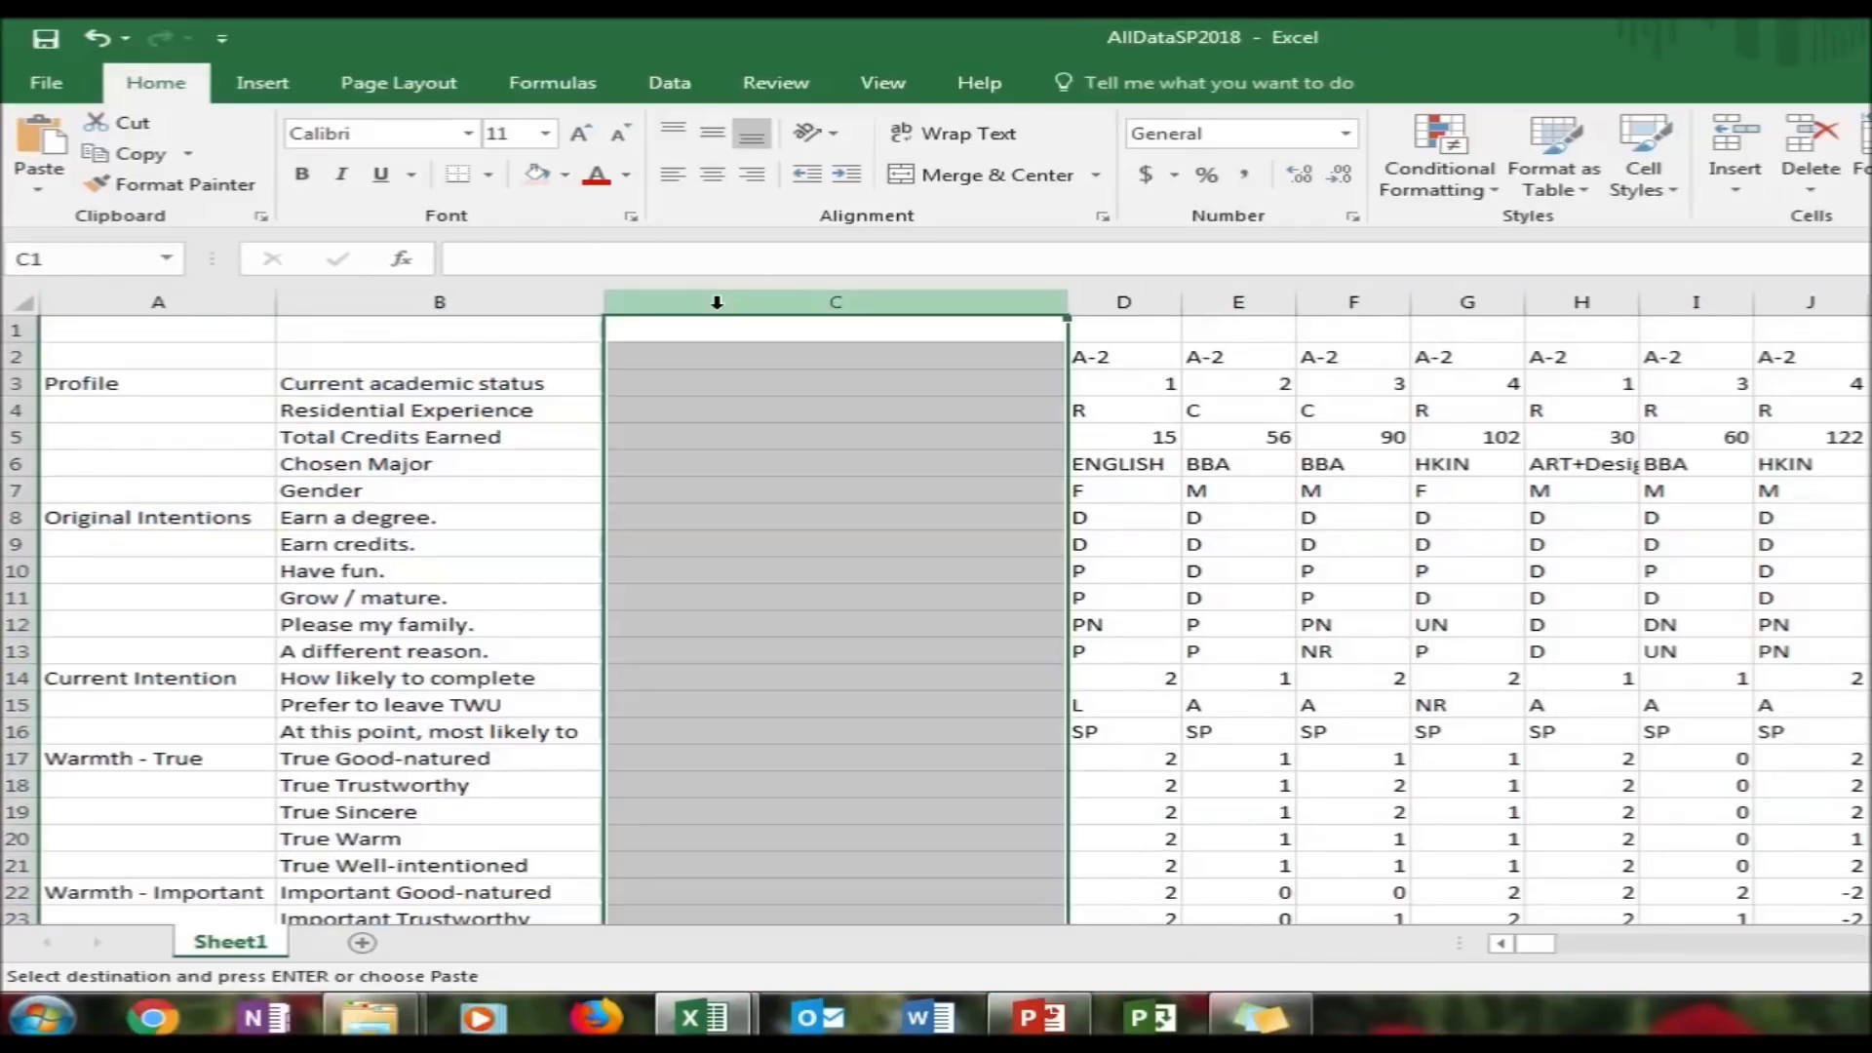
{"action": "left_click", "coordinate": [43, 147]}
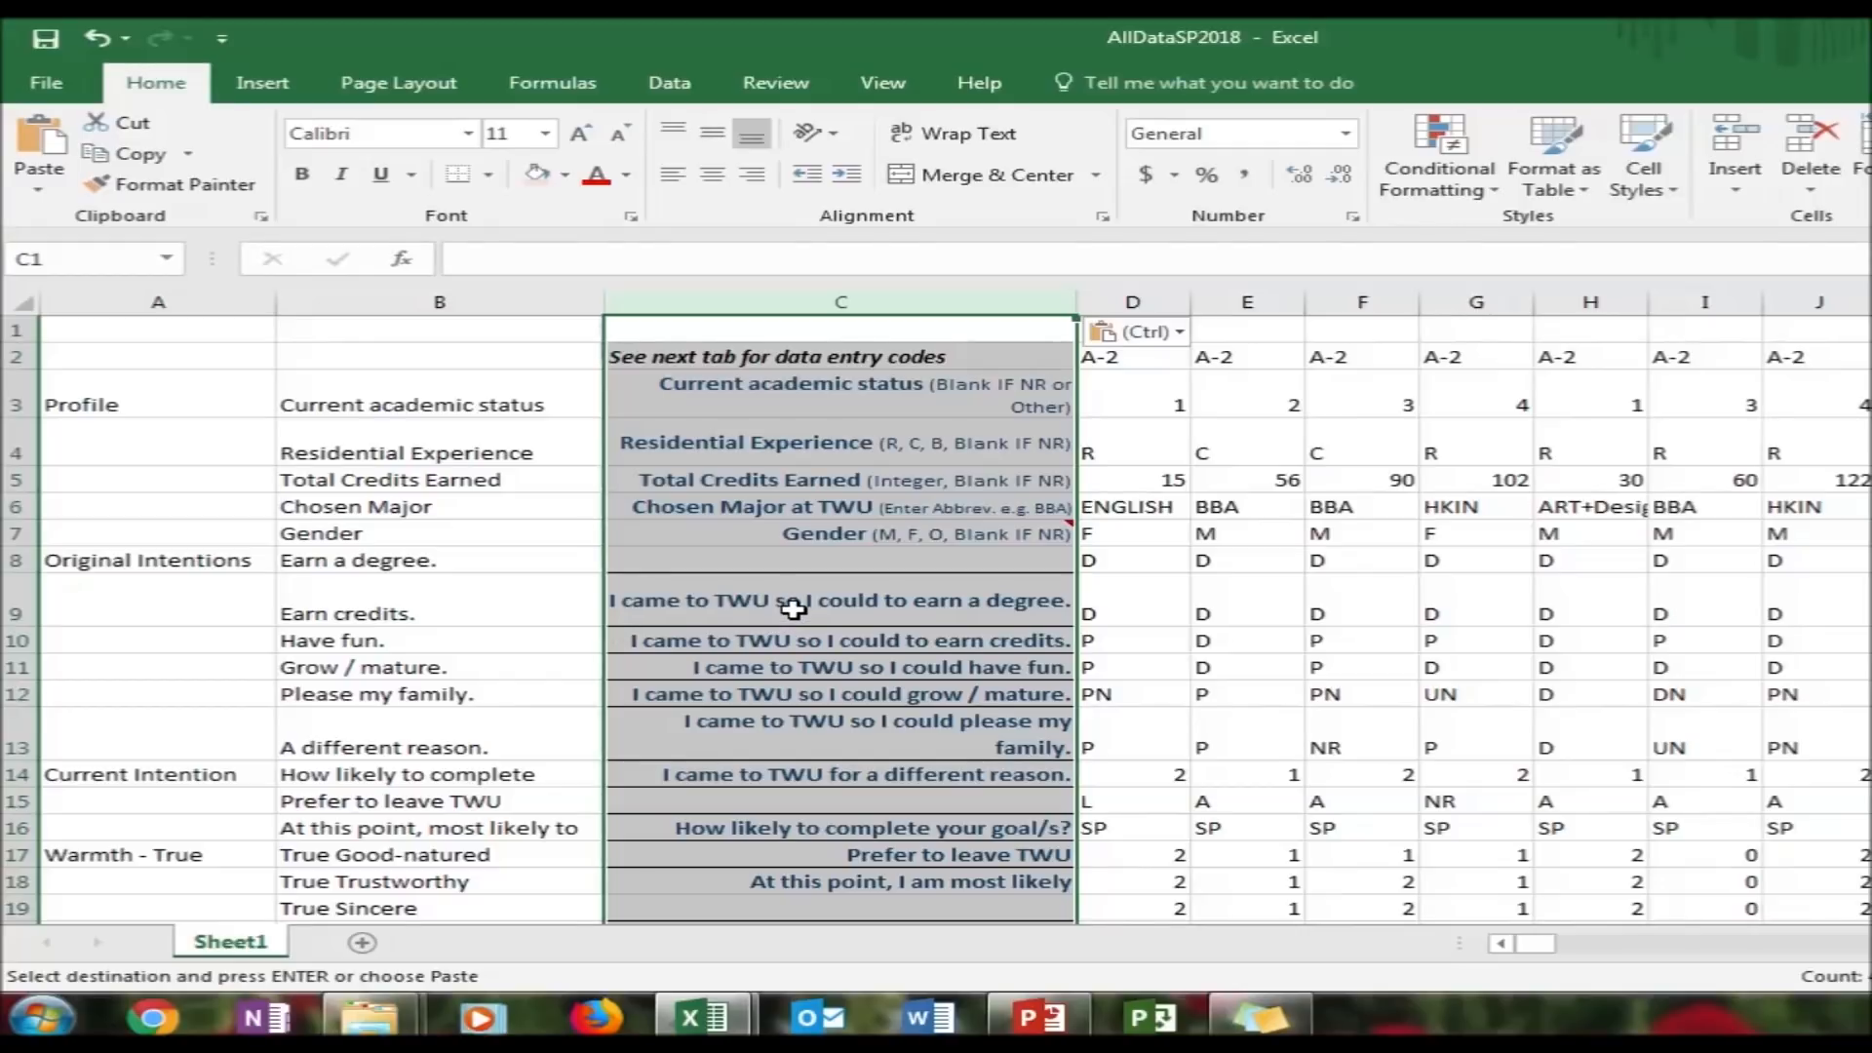
Compare the pasted labels in column C with the labels in column B, row by row, down to the table of coded comments
{"action": "left_click", "coordinate": [795, 451]}
{"action": "key", "text": "Down"}
{"action": "key", "text": "Down"}
{"action": "key", "text": "Down"}
{"action": "key", "text": "Down"}
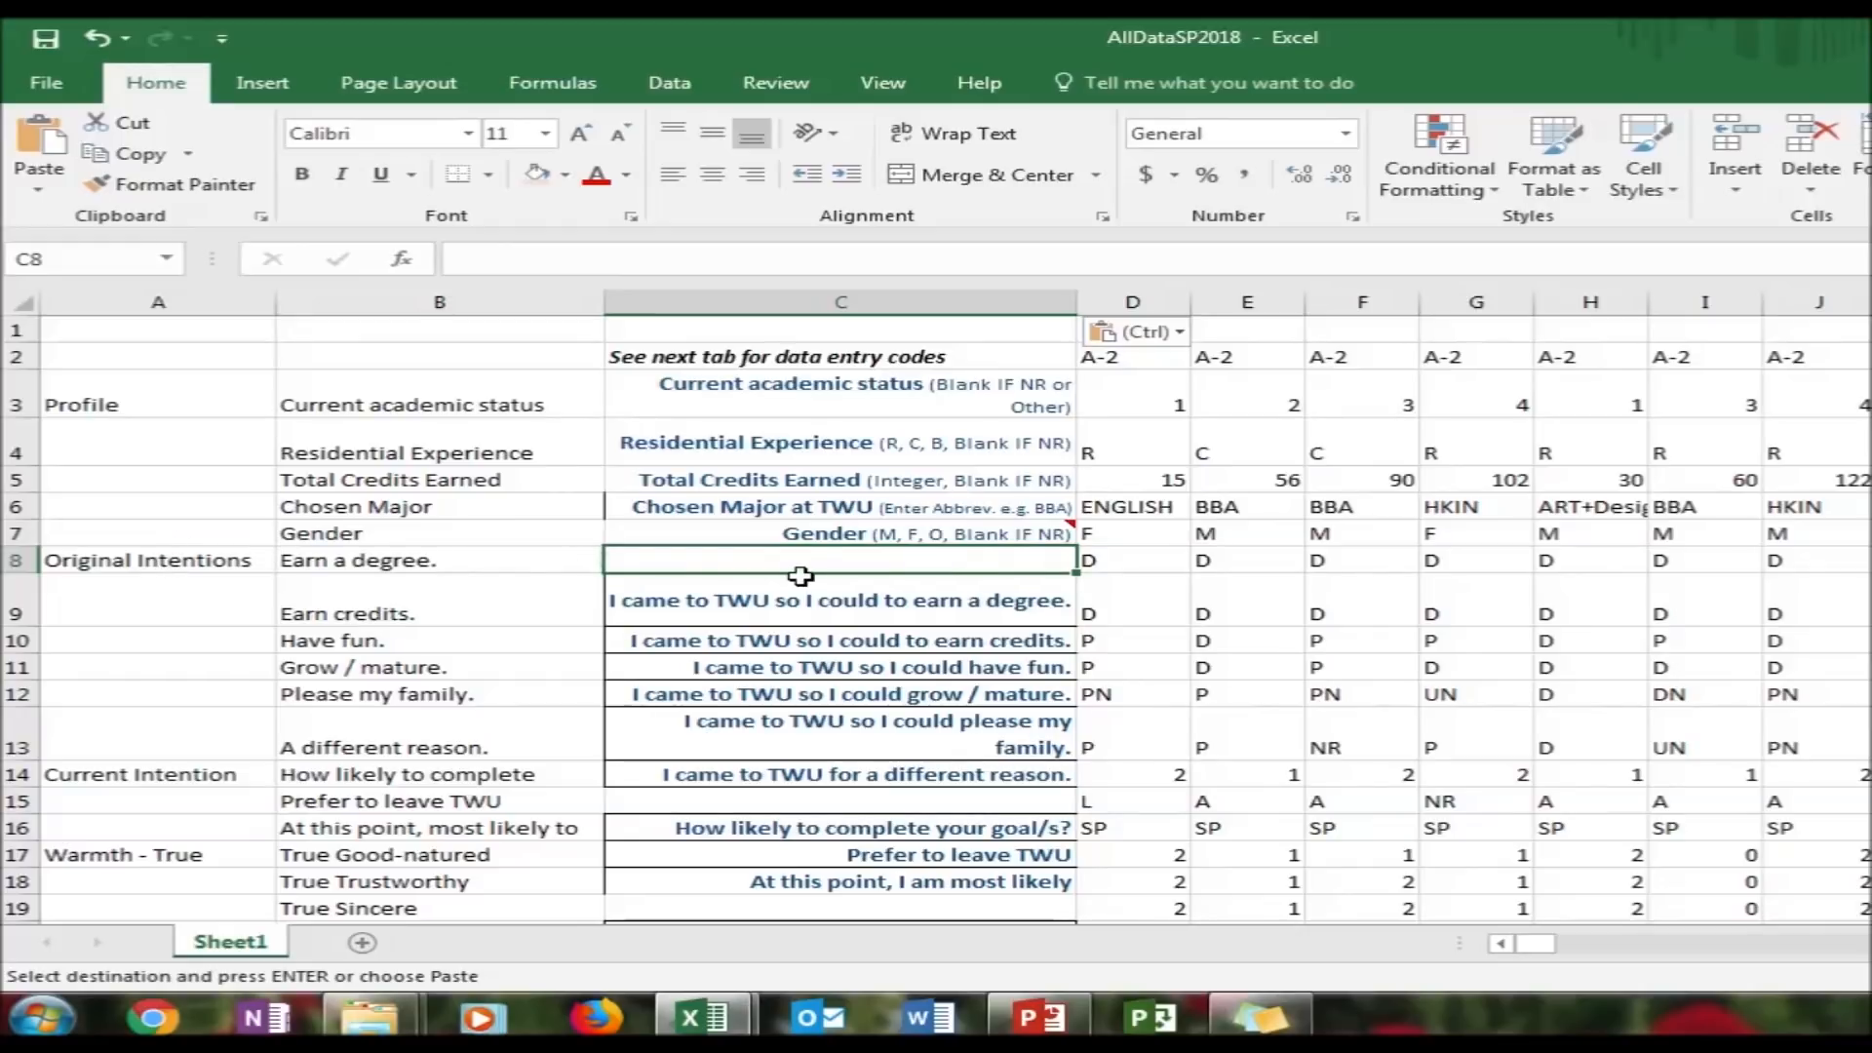
{"action": "left_click", "coordinate": [769, 829]}
{"action": "key", "text": "Down"}
{"action": "key", "text": "Down"}
{"action": "key", "text": "Down"}
{"action": "key", "text": "Down"}
{"action": "key", "text": "Down"}
{"action": "key", "text": "Down"}
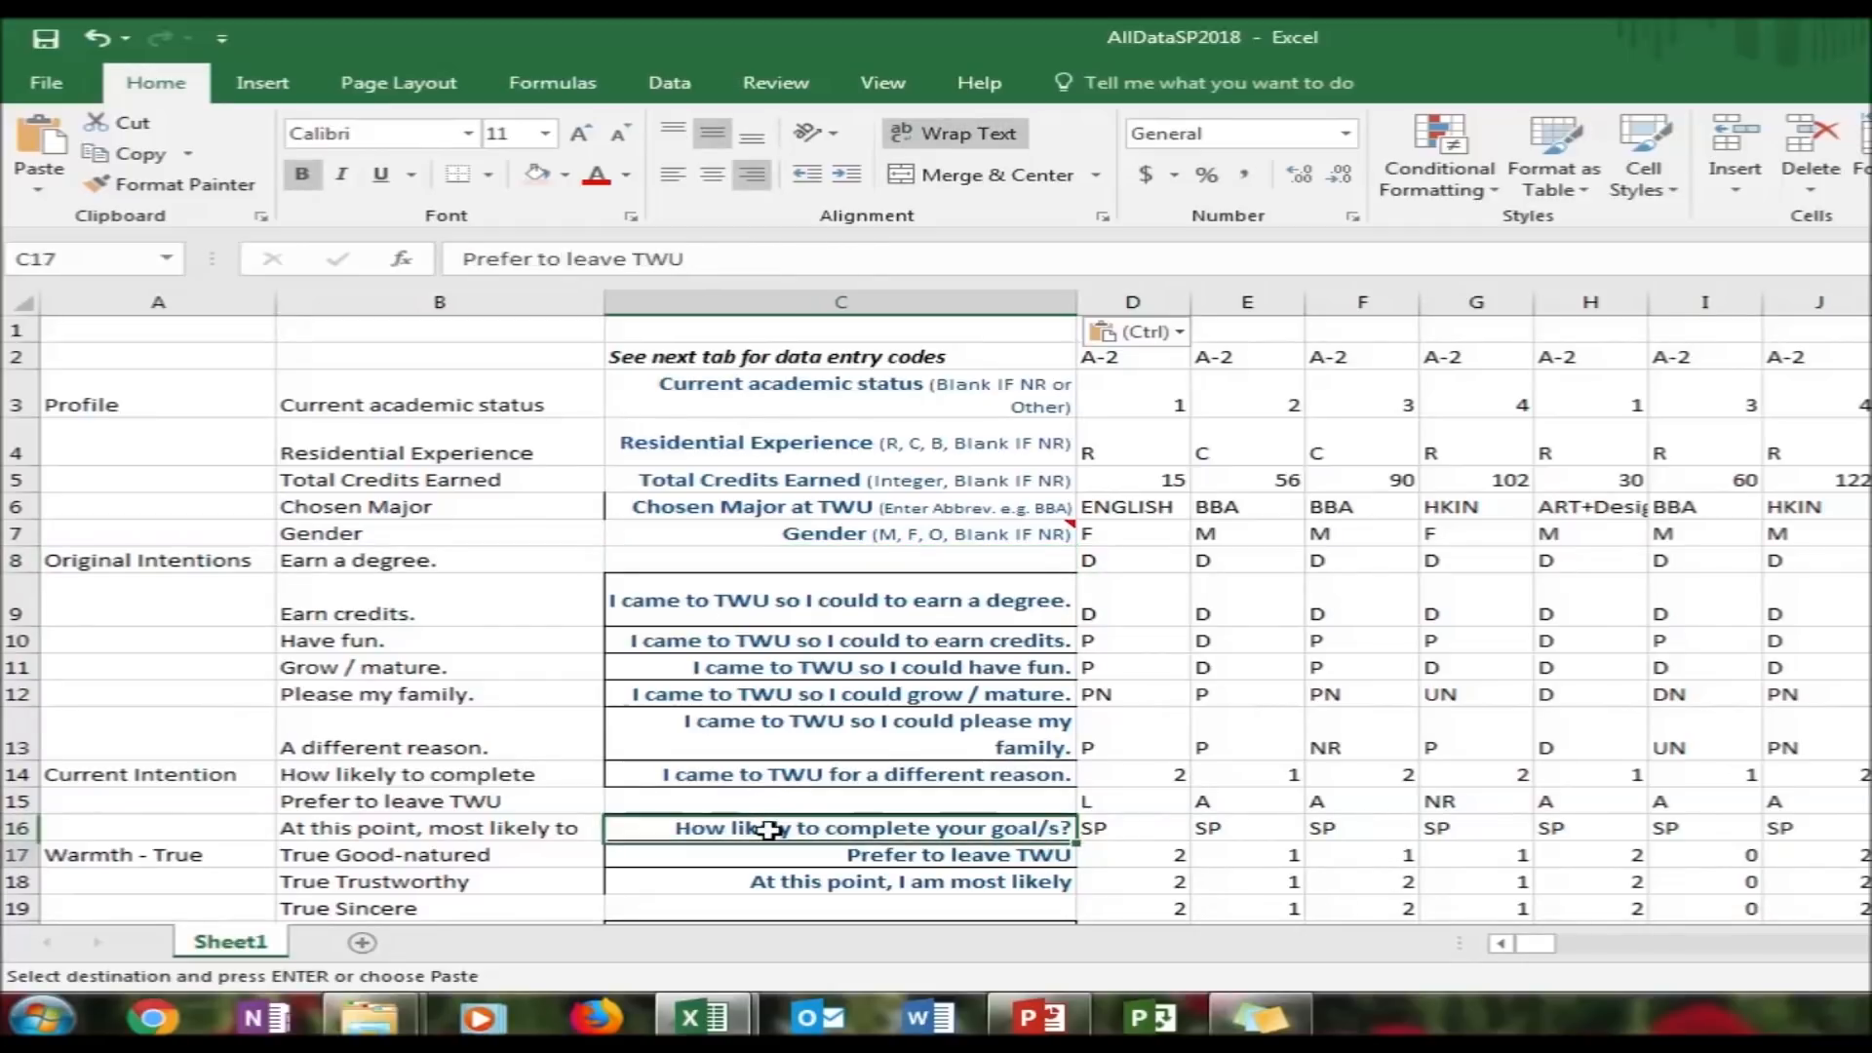
{"action": "key", "text": "Down"}
{"action": "key", "text": "Down"}
{"action": "key", "text": "Down"}
{"action": "key", "text": "Down"}
{"action": "key", "text": "Down"}
{"action": "key", "text": "Down"}
{"action": "key", "text": "Down"}
{"action": "key", "text": "Down"}
{"action": "key", "text": "Down"}
{"action": "key", "text": "Down"}
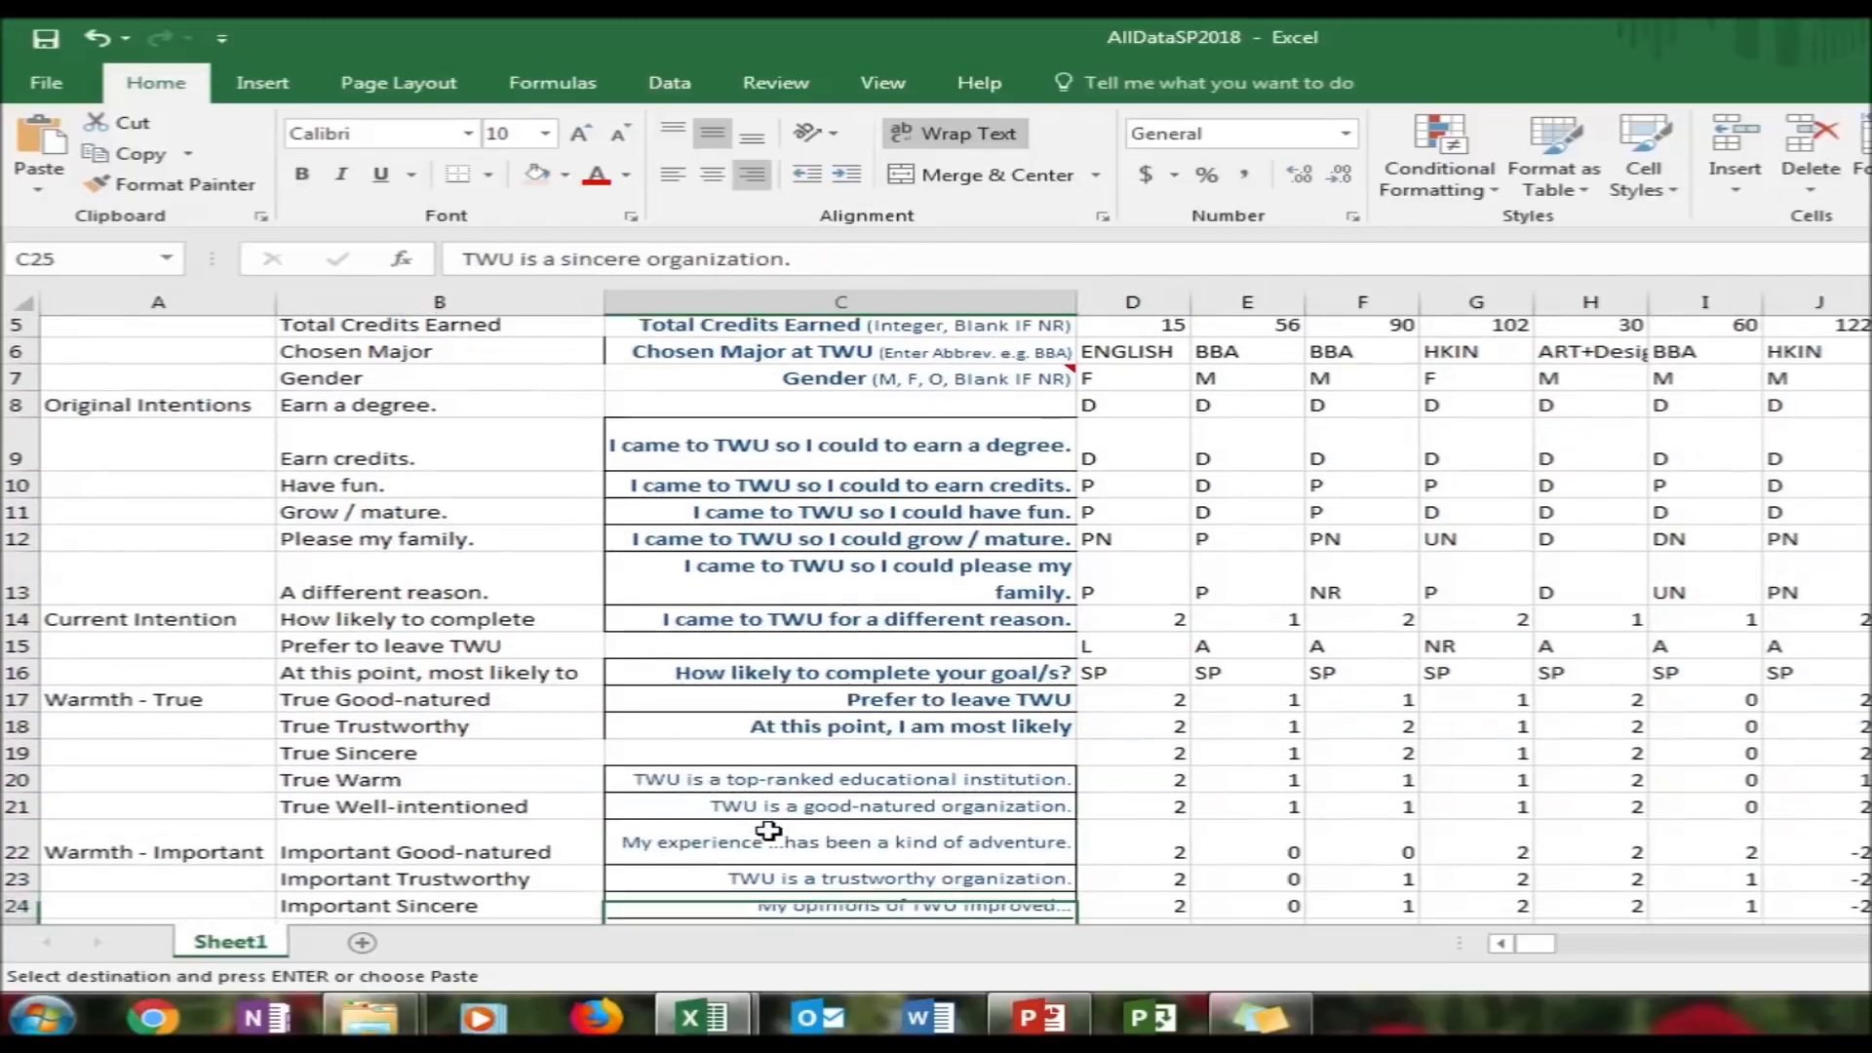
{"action": "key", "text": "Down"}
{"action": "key", "text": "Down"}
{"action": "key", "text": "Down"}
{"action": "key", "text": "Down"}
{"action": "key", "text": "Down"}
{"action": "key", "text": "Down"}
{"action": "key", "text": "Down"}
{"action": "key", "text": "Down"}
{"action": "key", "text": "Down"}
{"action": "key", "text": "Down"}
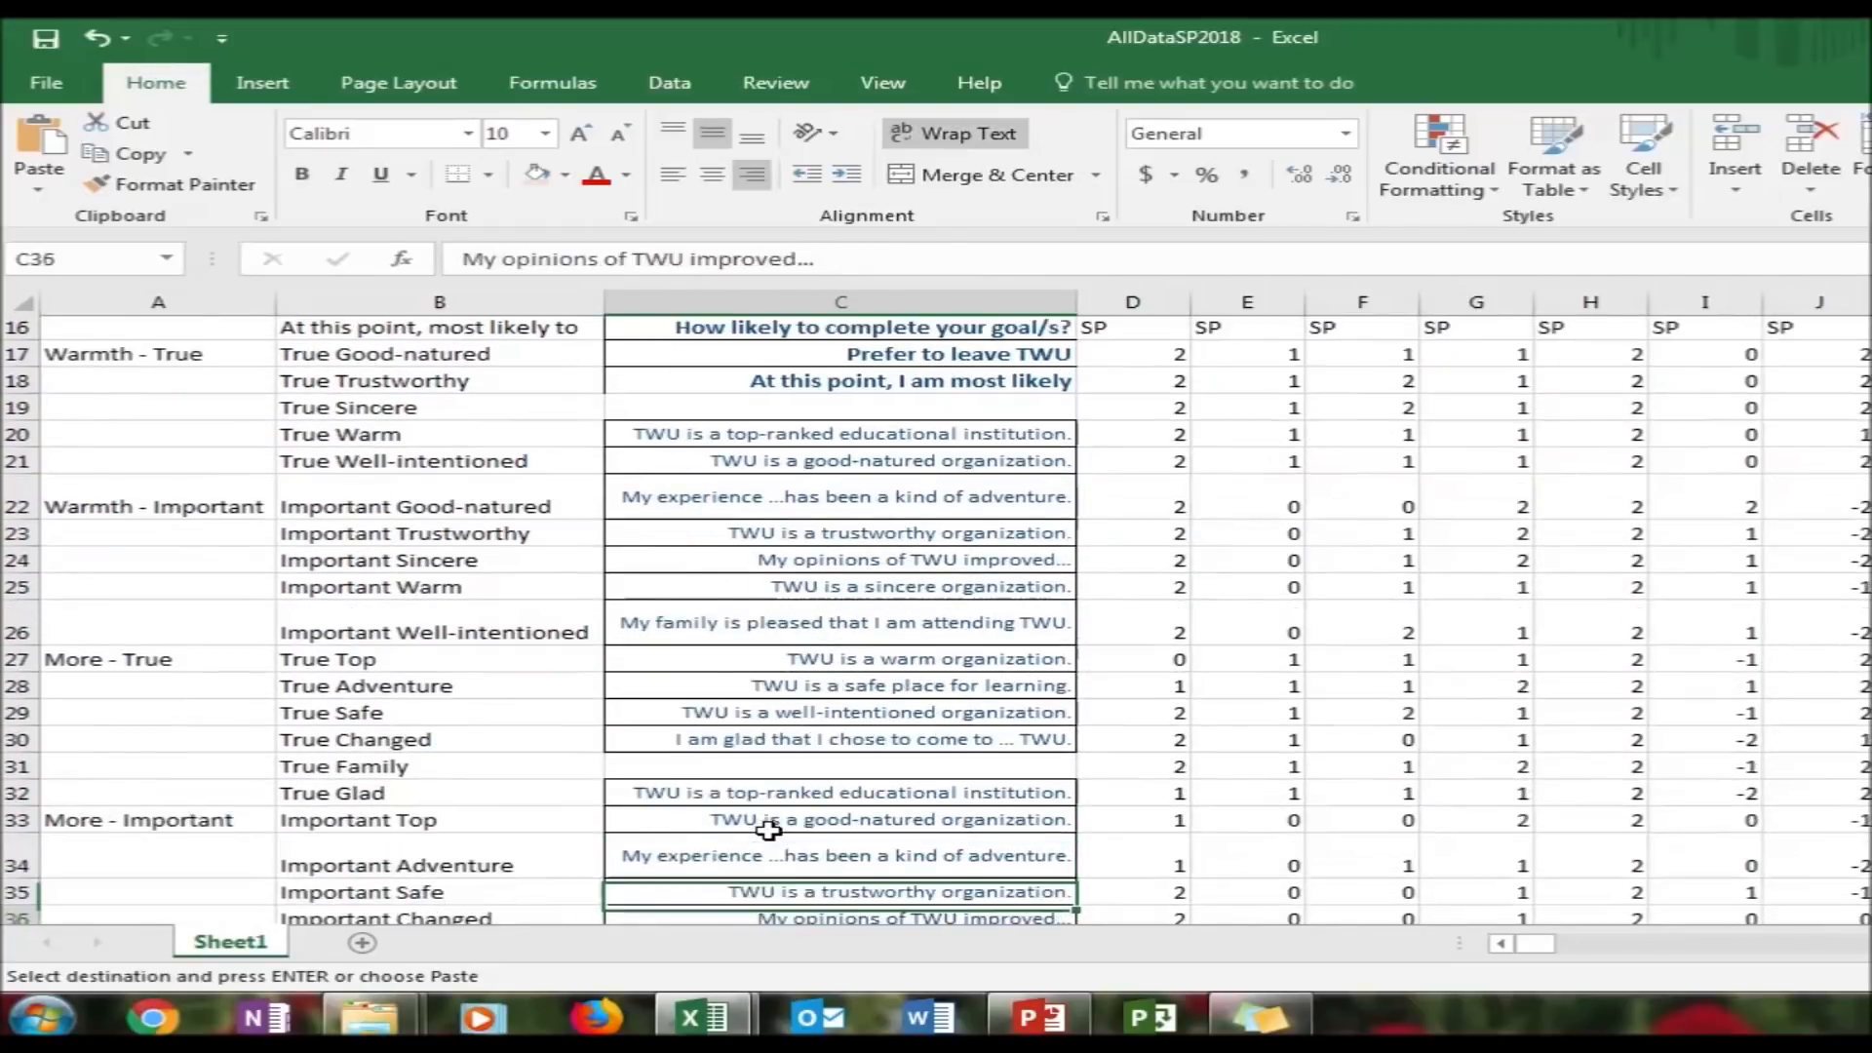
{"action": "key", "text": "Down"}
{"action": "key", "text": "Down"}
{"action": "key", "text": "Down"}
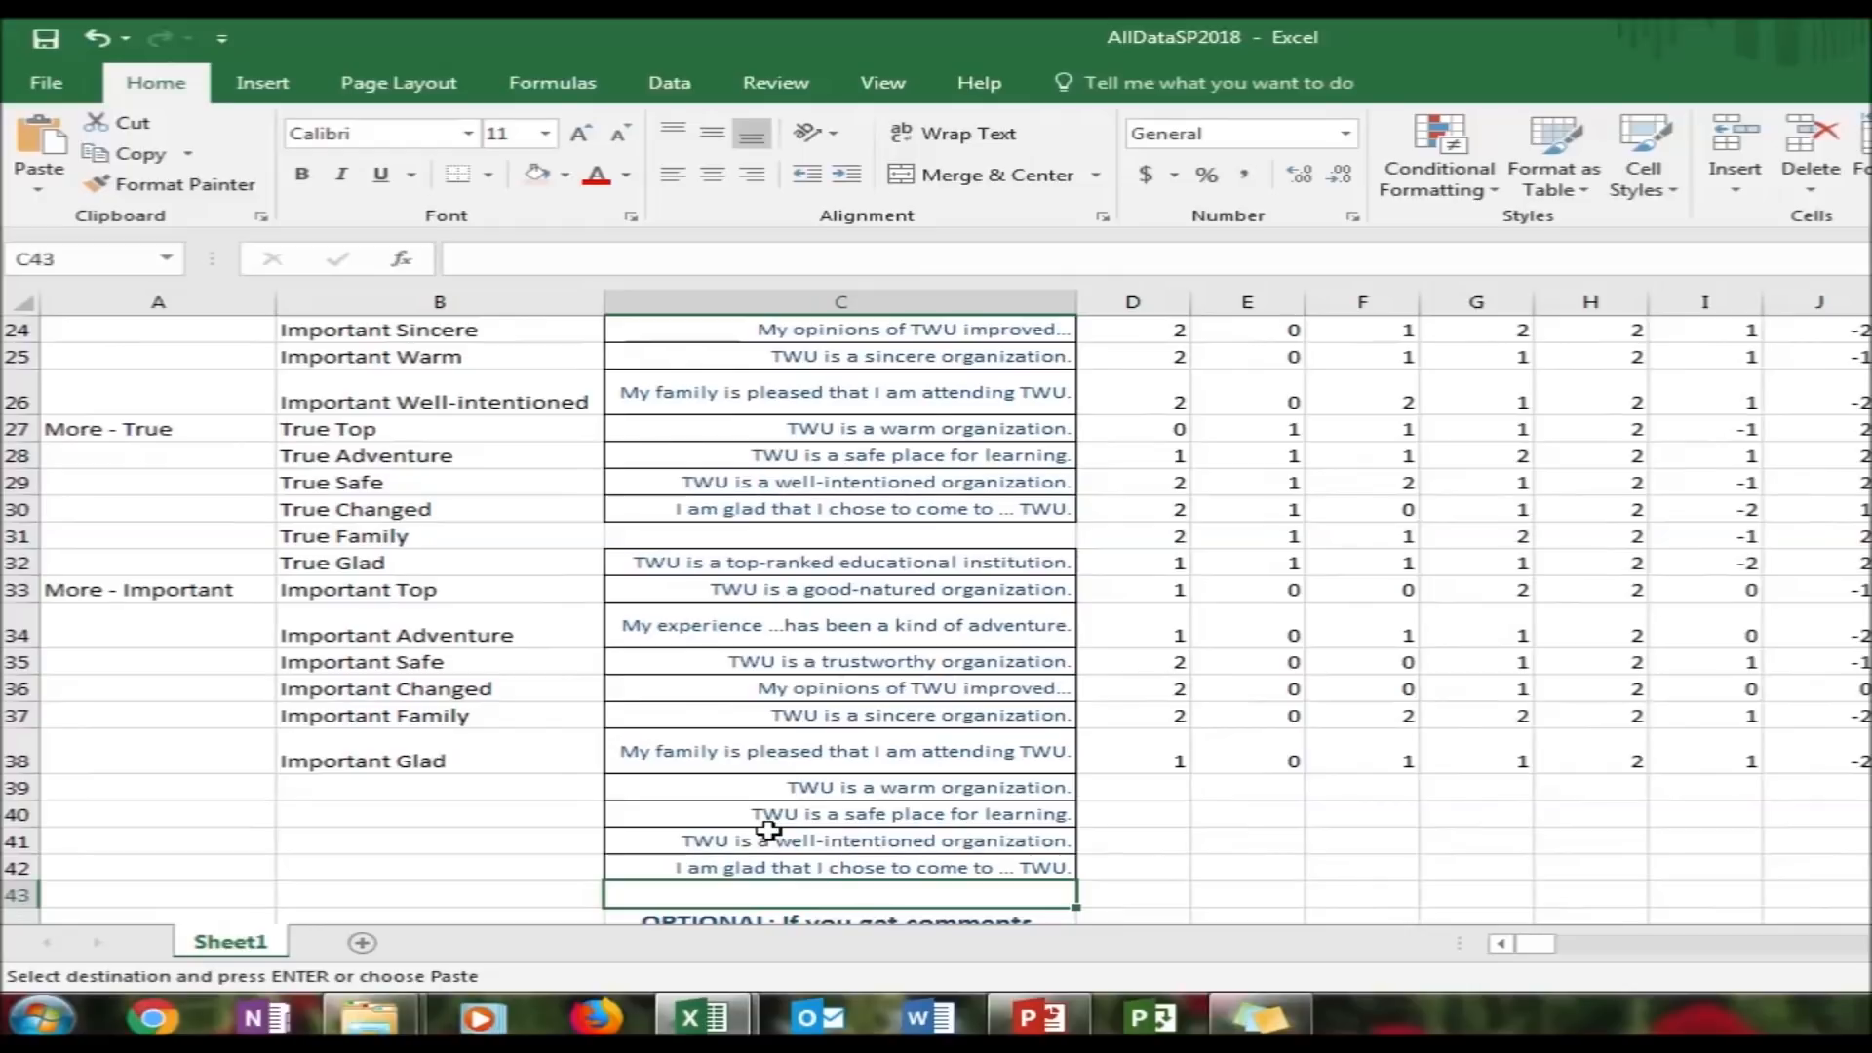
{"action": "key", "text": "Down"}
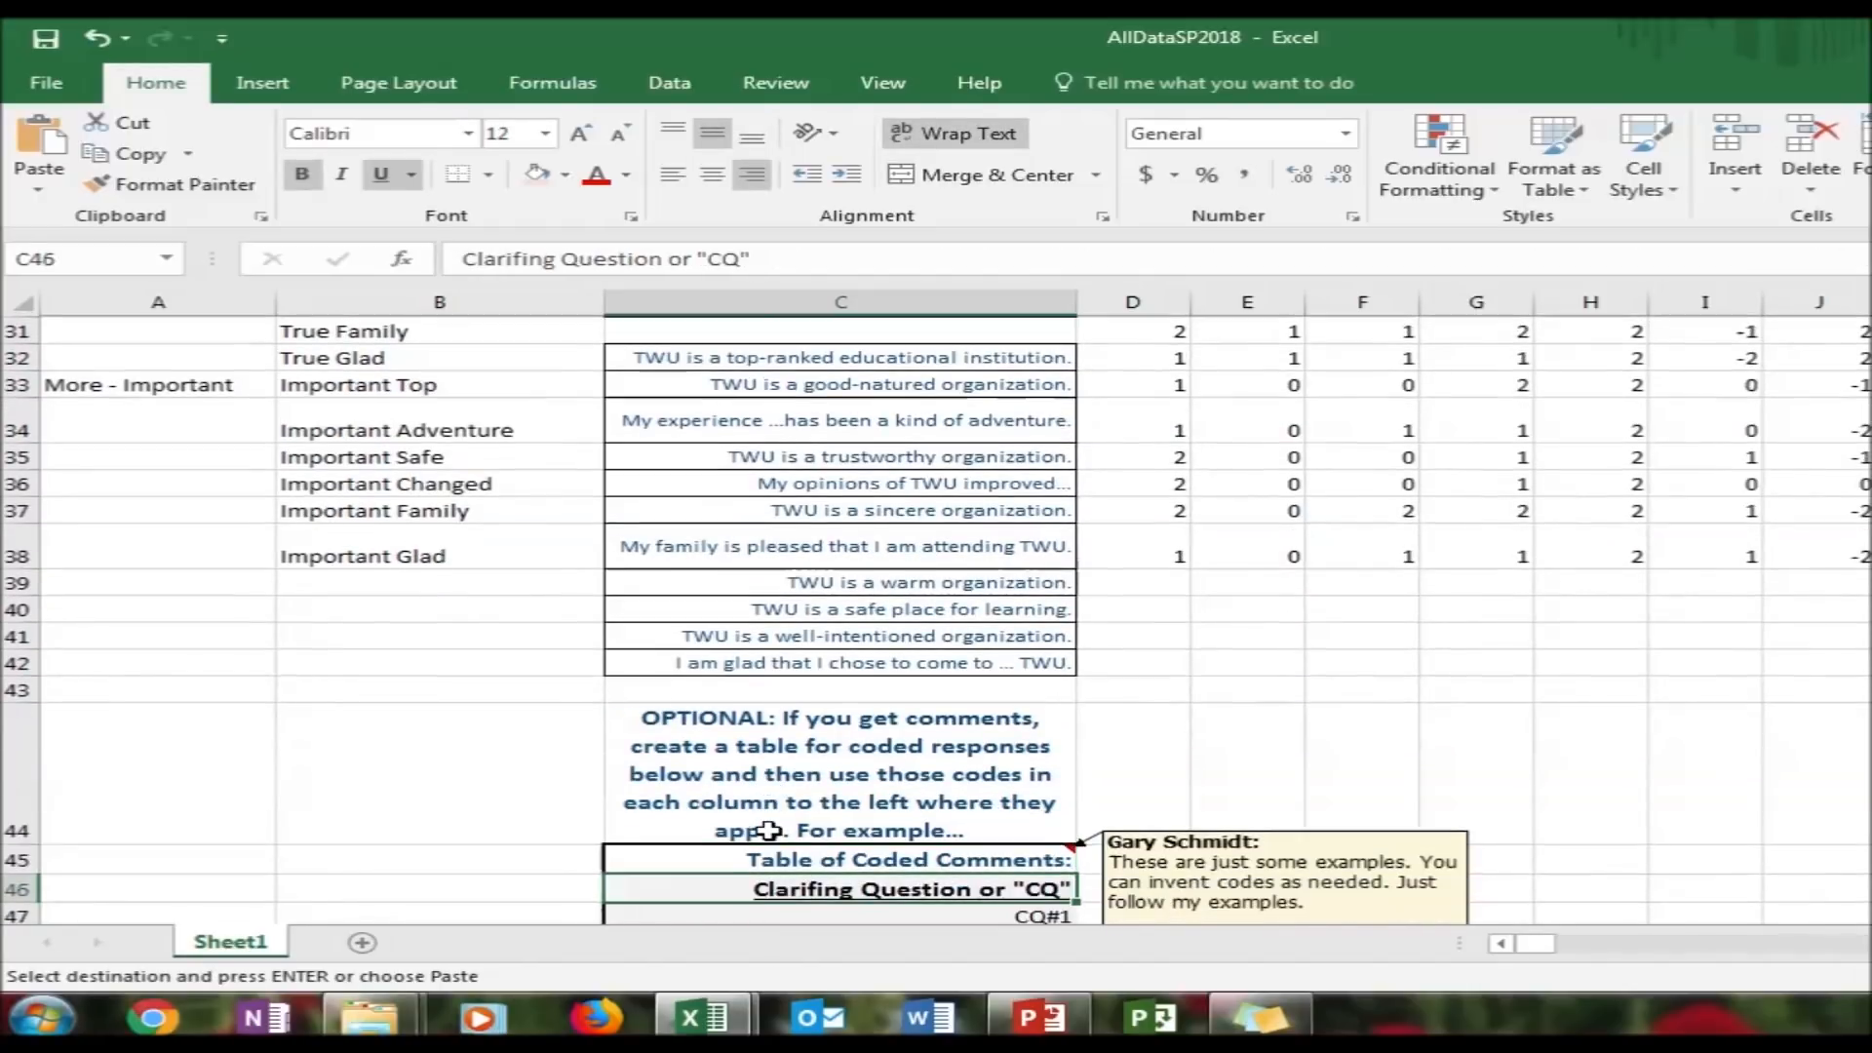
{"action": "key", "text": "Down"}
{"action": "key", "text": "Down"}
{"action": "key", "text": "Down"}
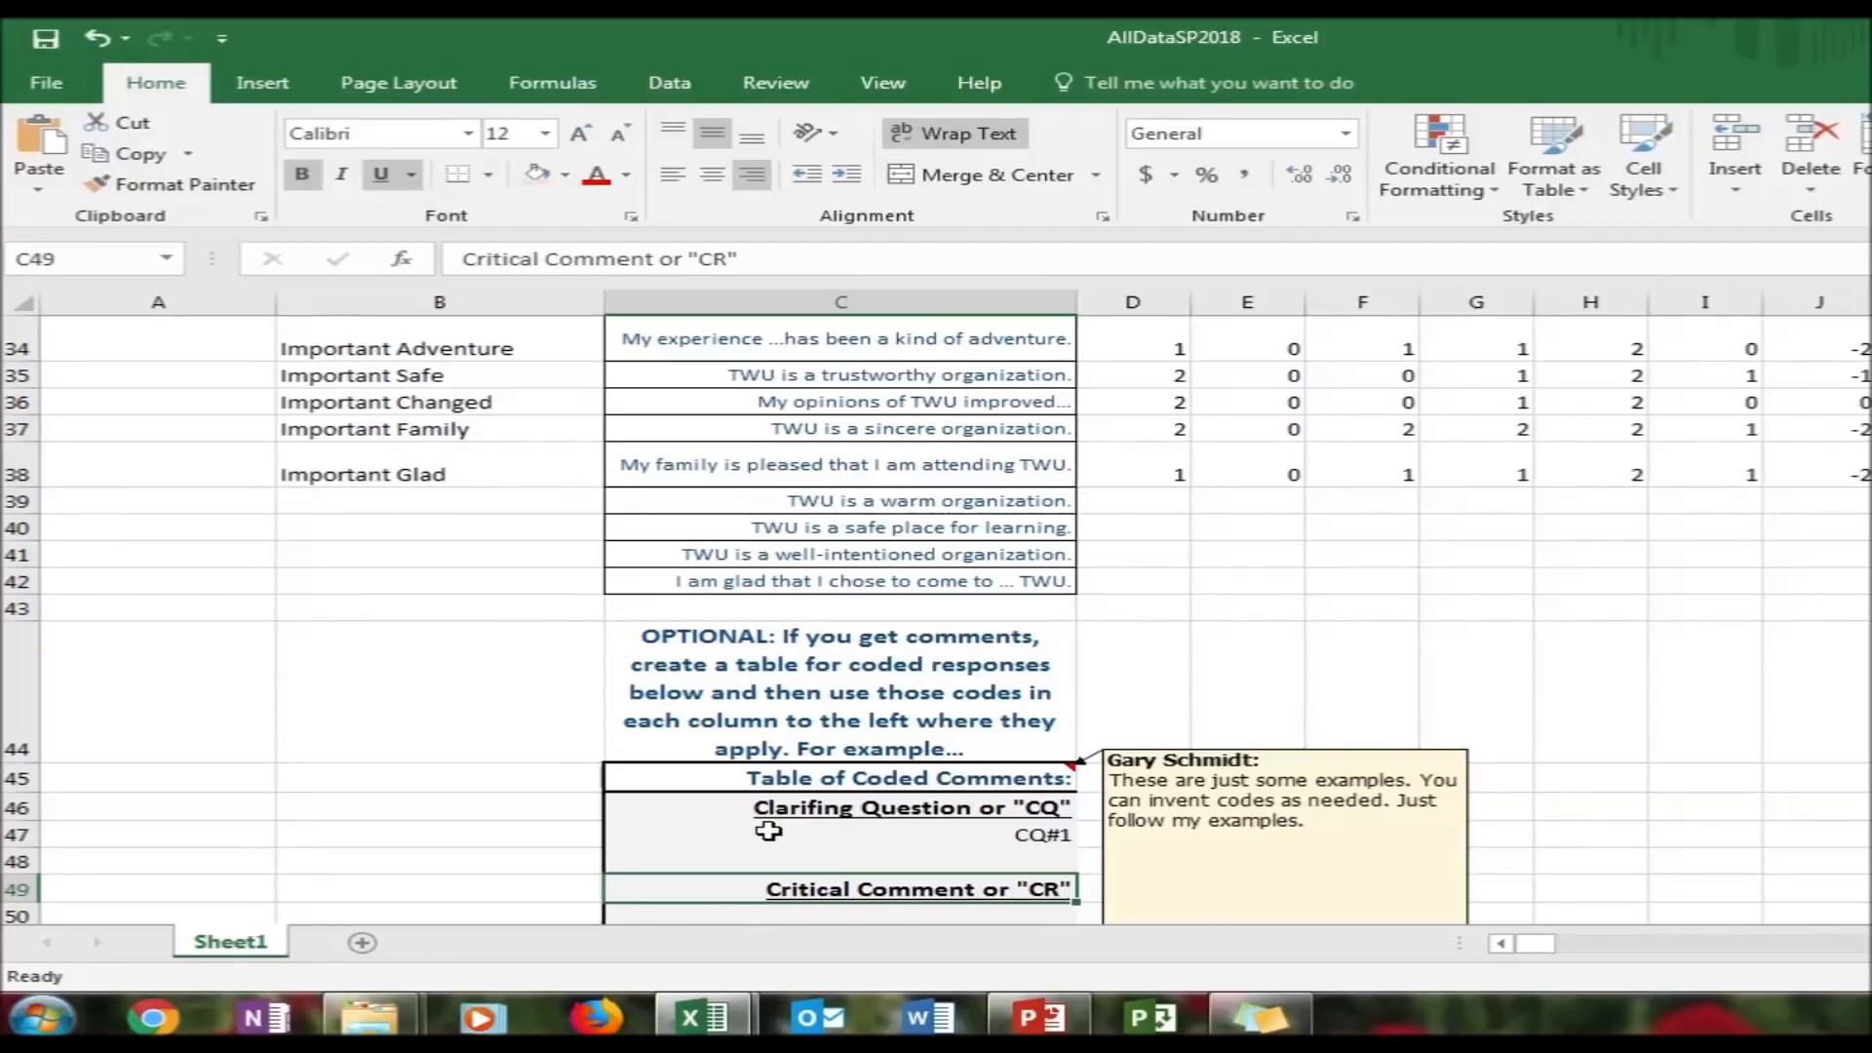
Clear the contents of the whole pasted label column C in AllDataSP2018
{"action": "left_click", "coordinate": [919, 298]}
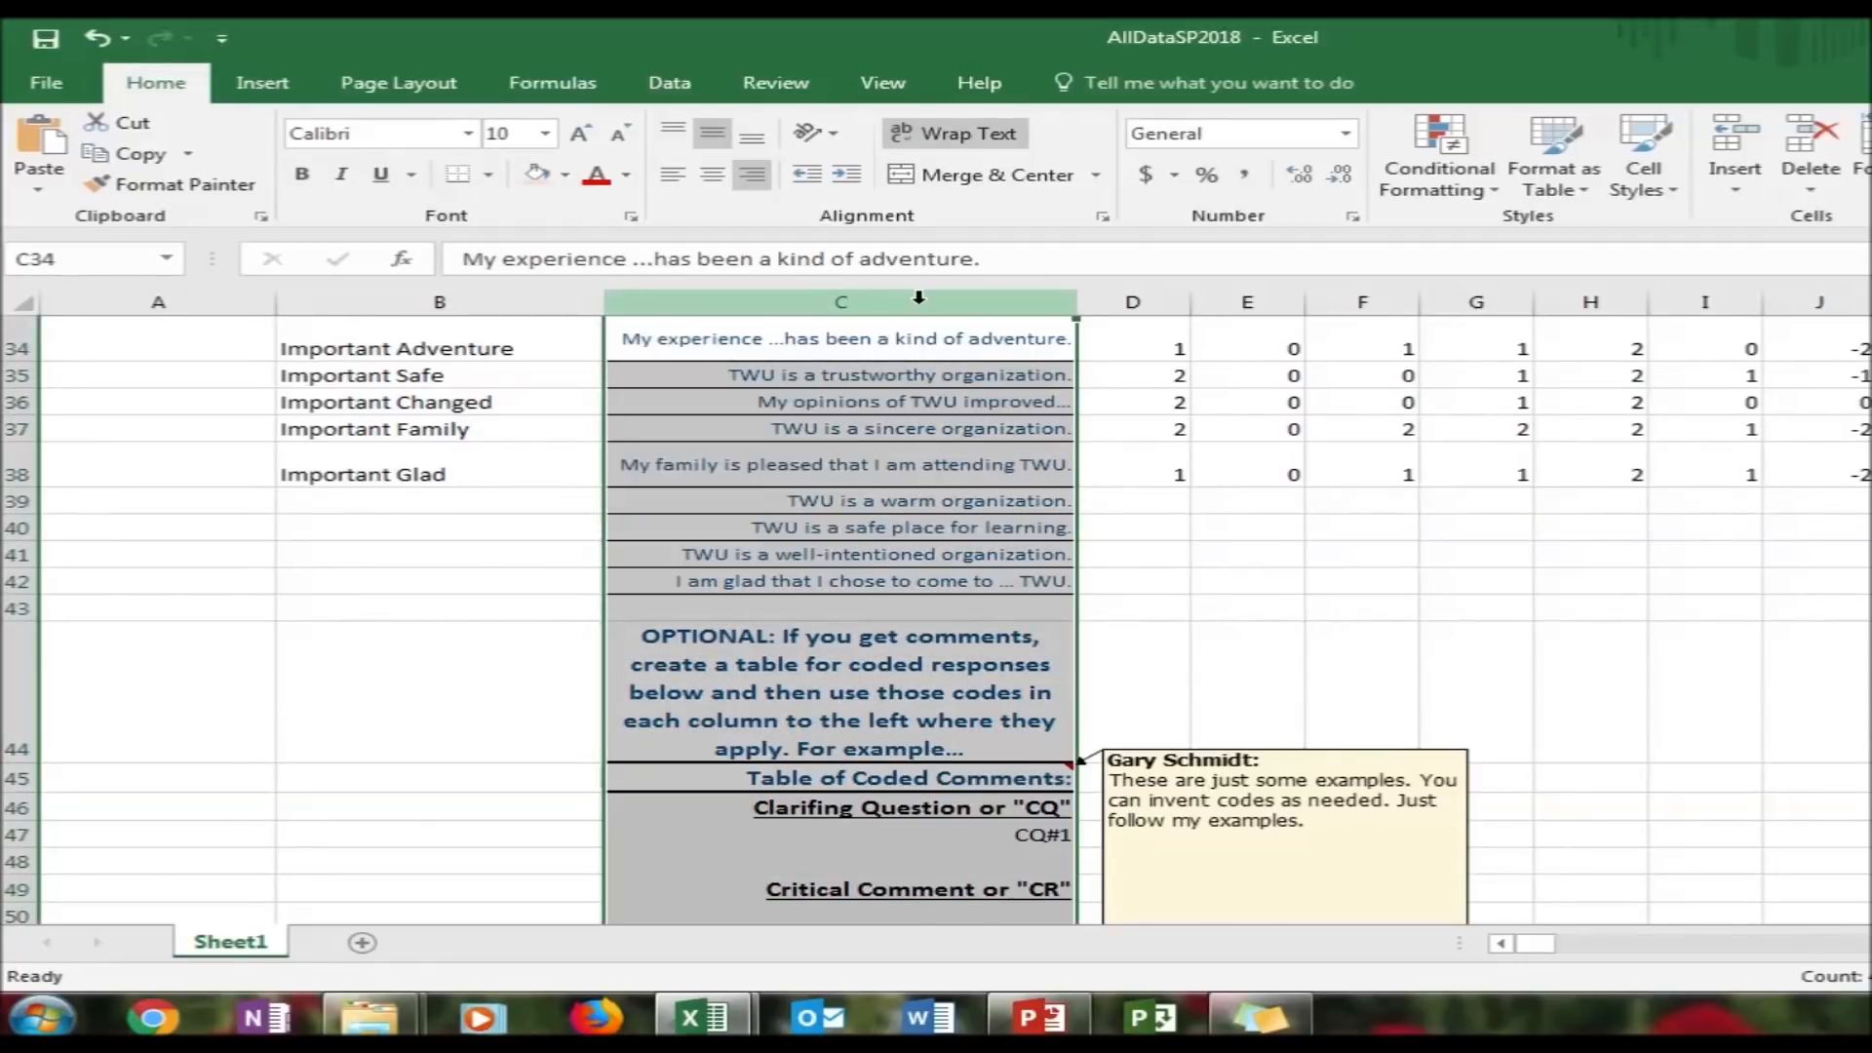
{"action": "right_click", "coordinate": [918, 298]}
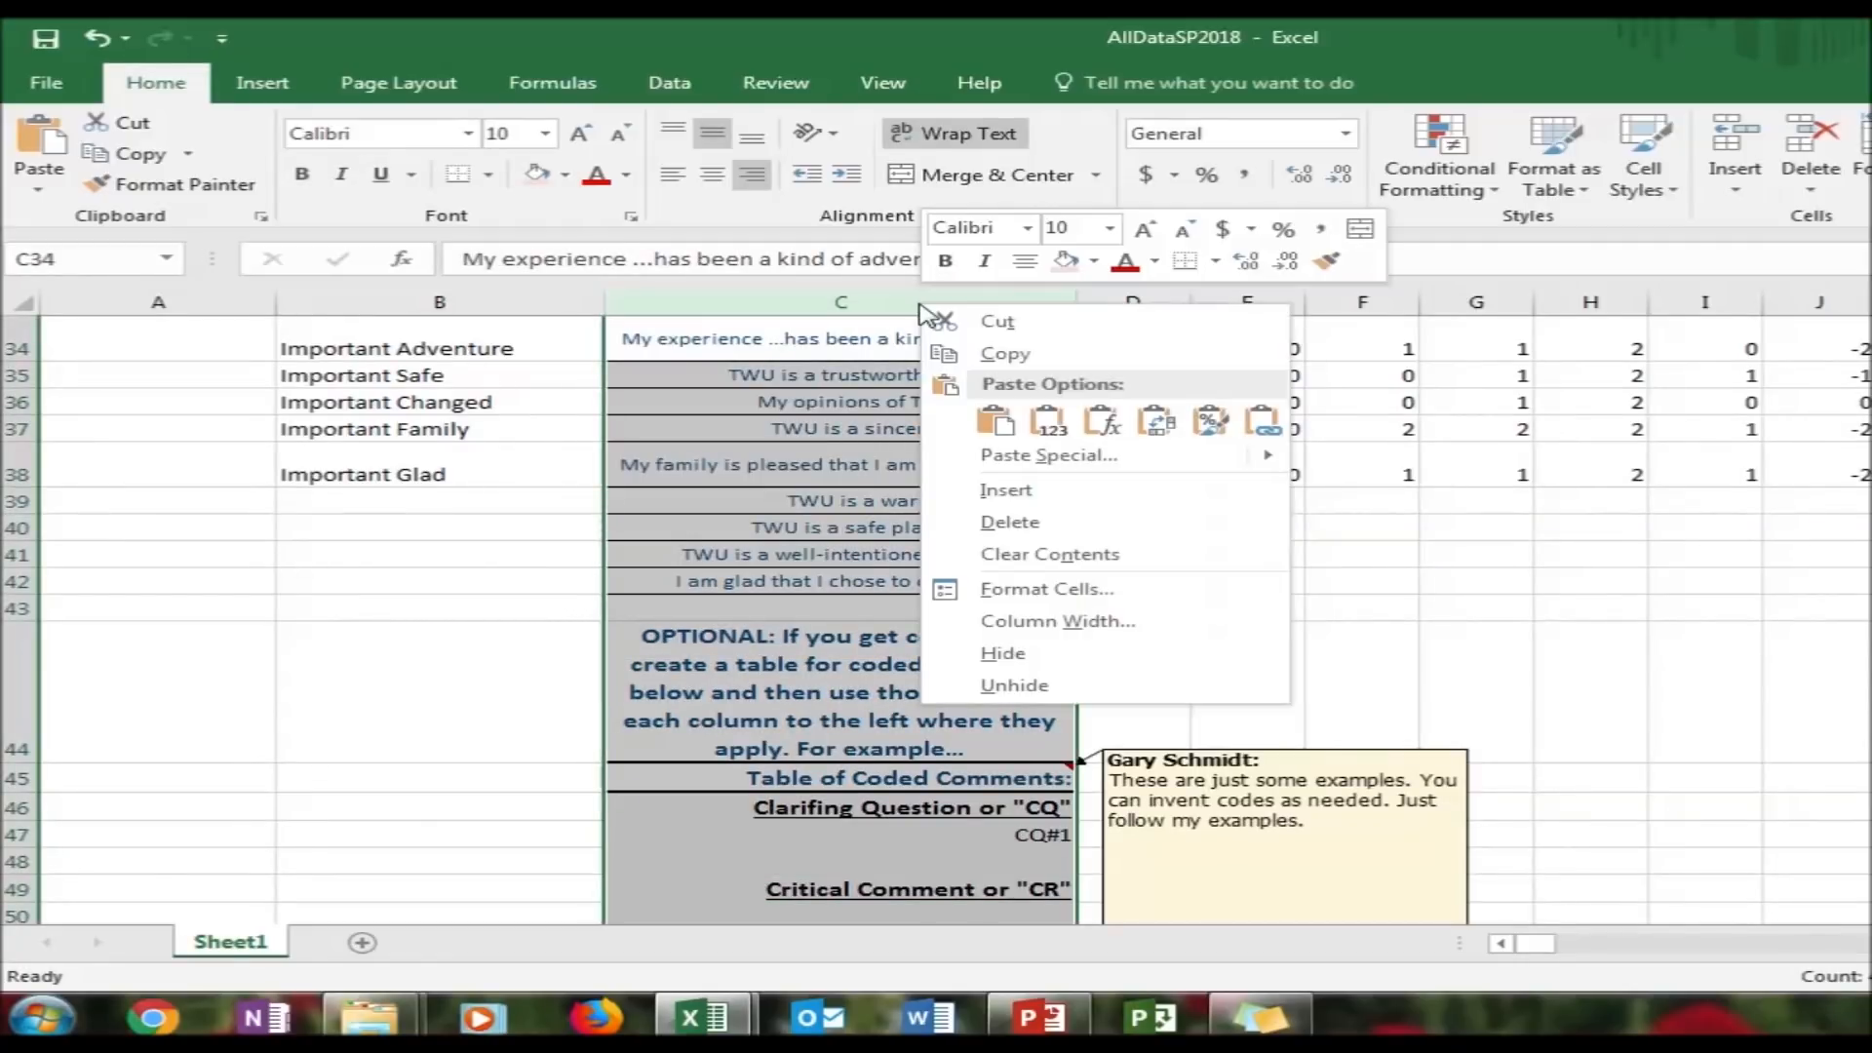
{"action": "left_click", "coordinate": [1067, 555]}
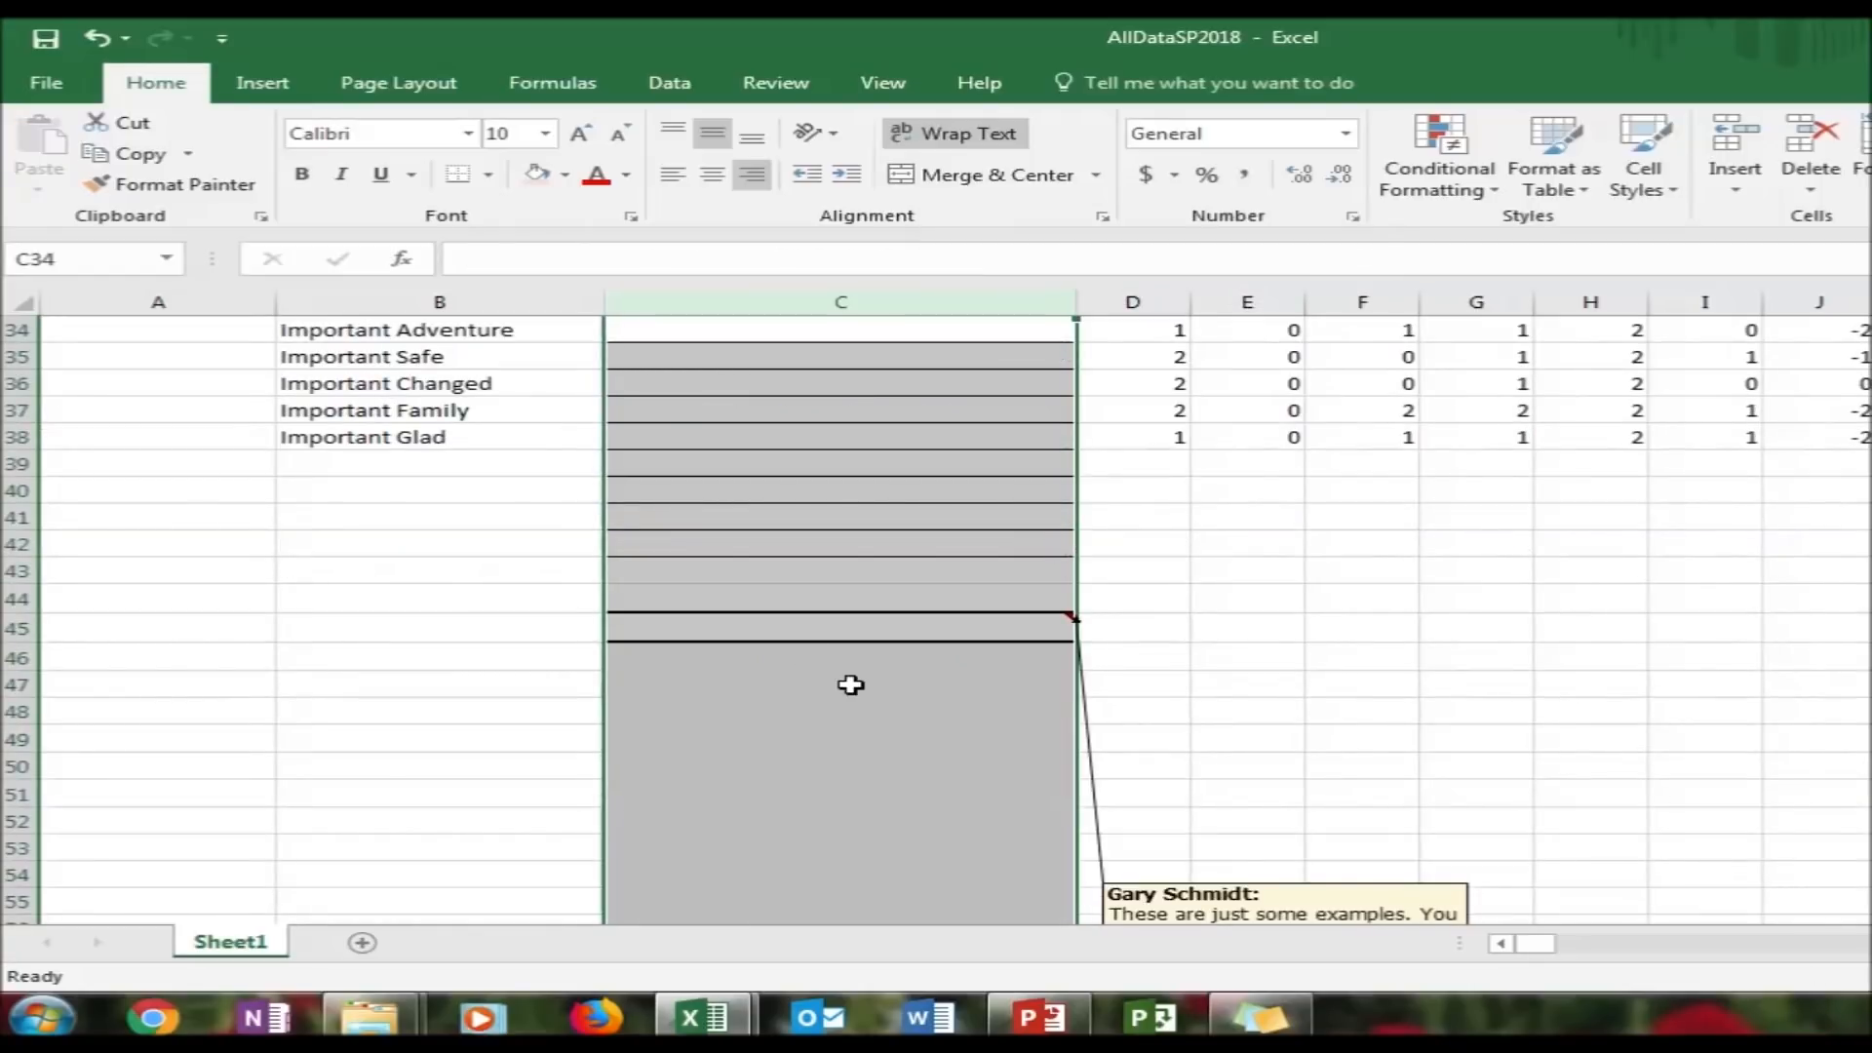
Switch to Convert Results for Students and delete the empty row 8 below Gender on the Conversion sheet
{"action": "left_click", "coordinate": [713, 1019]}
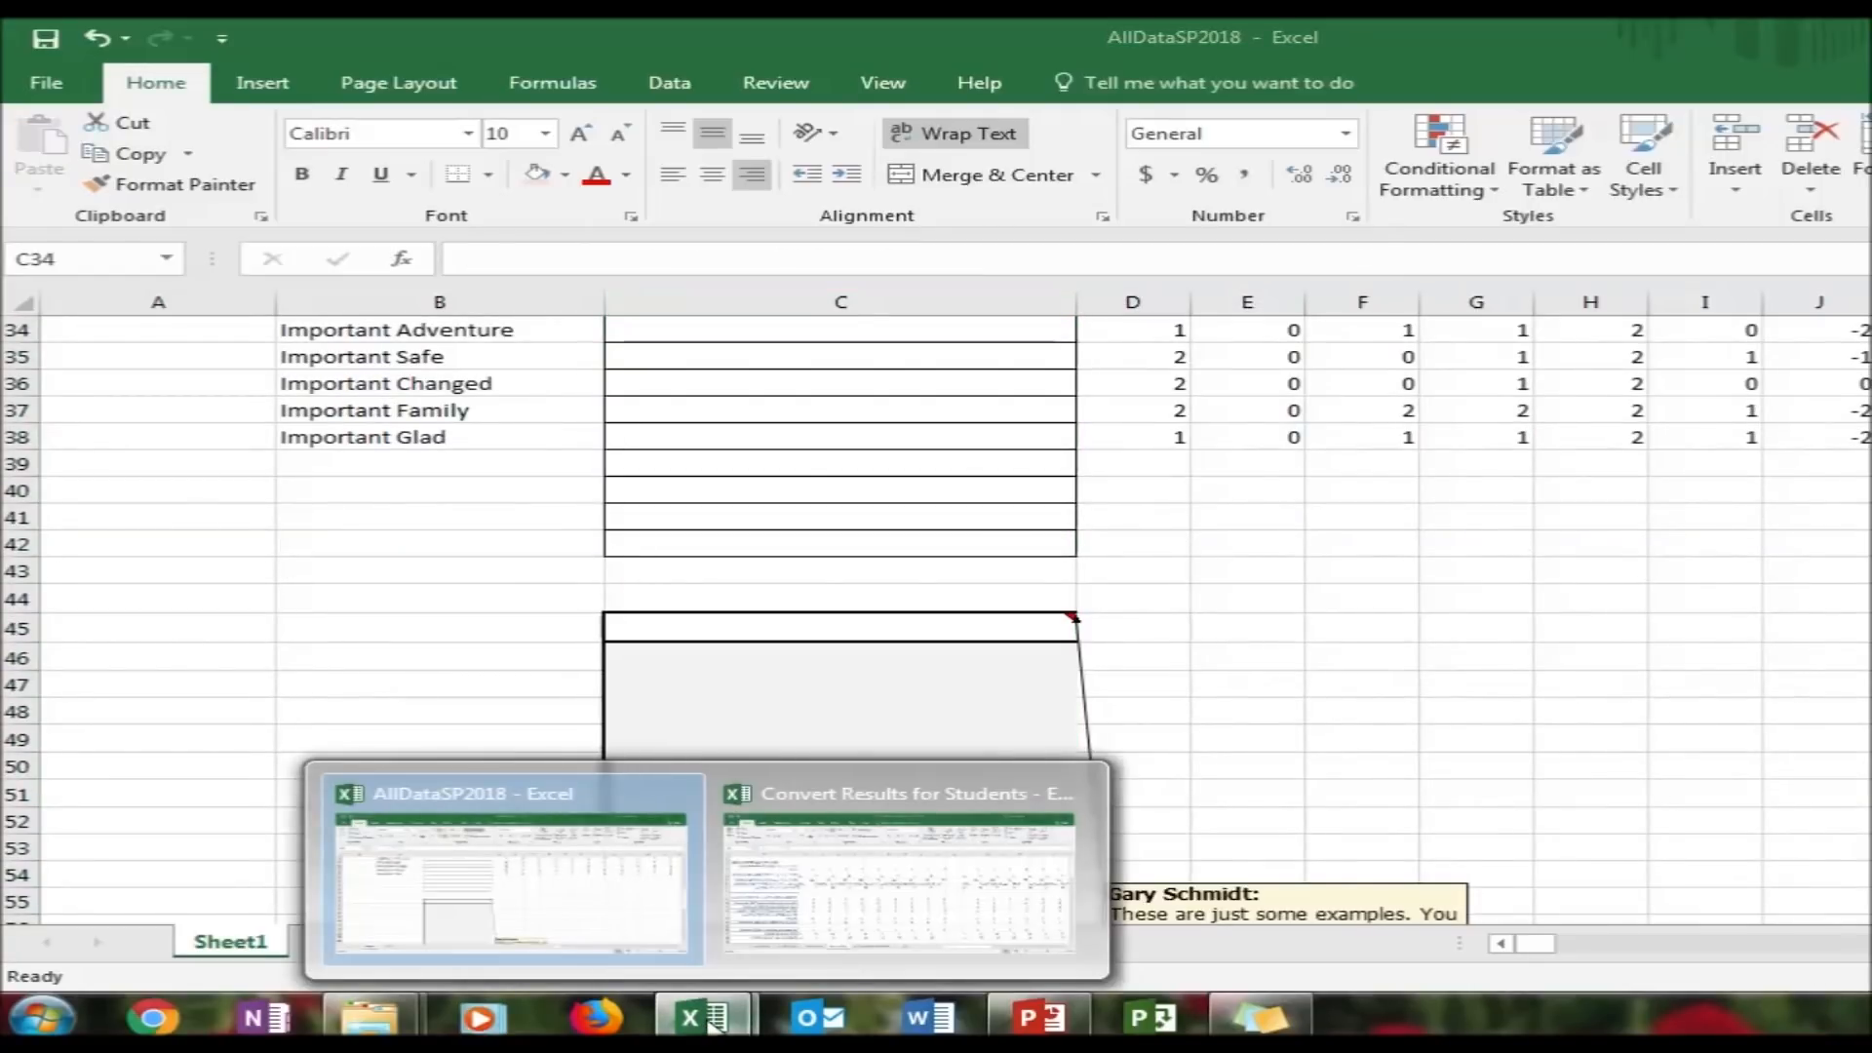
{"action": "left_click", "coordinate": [892, 872]}
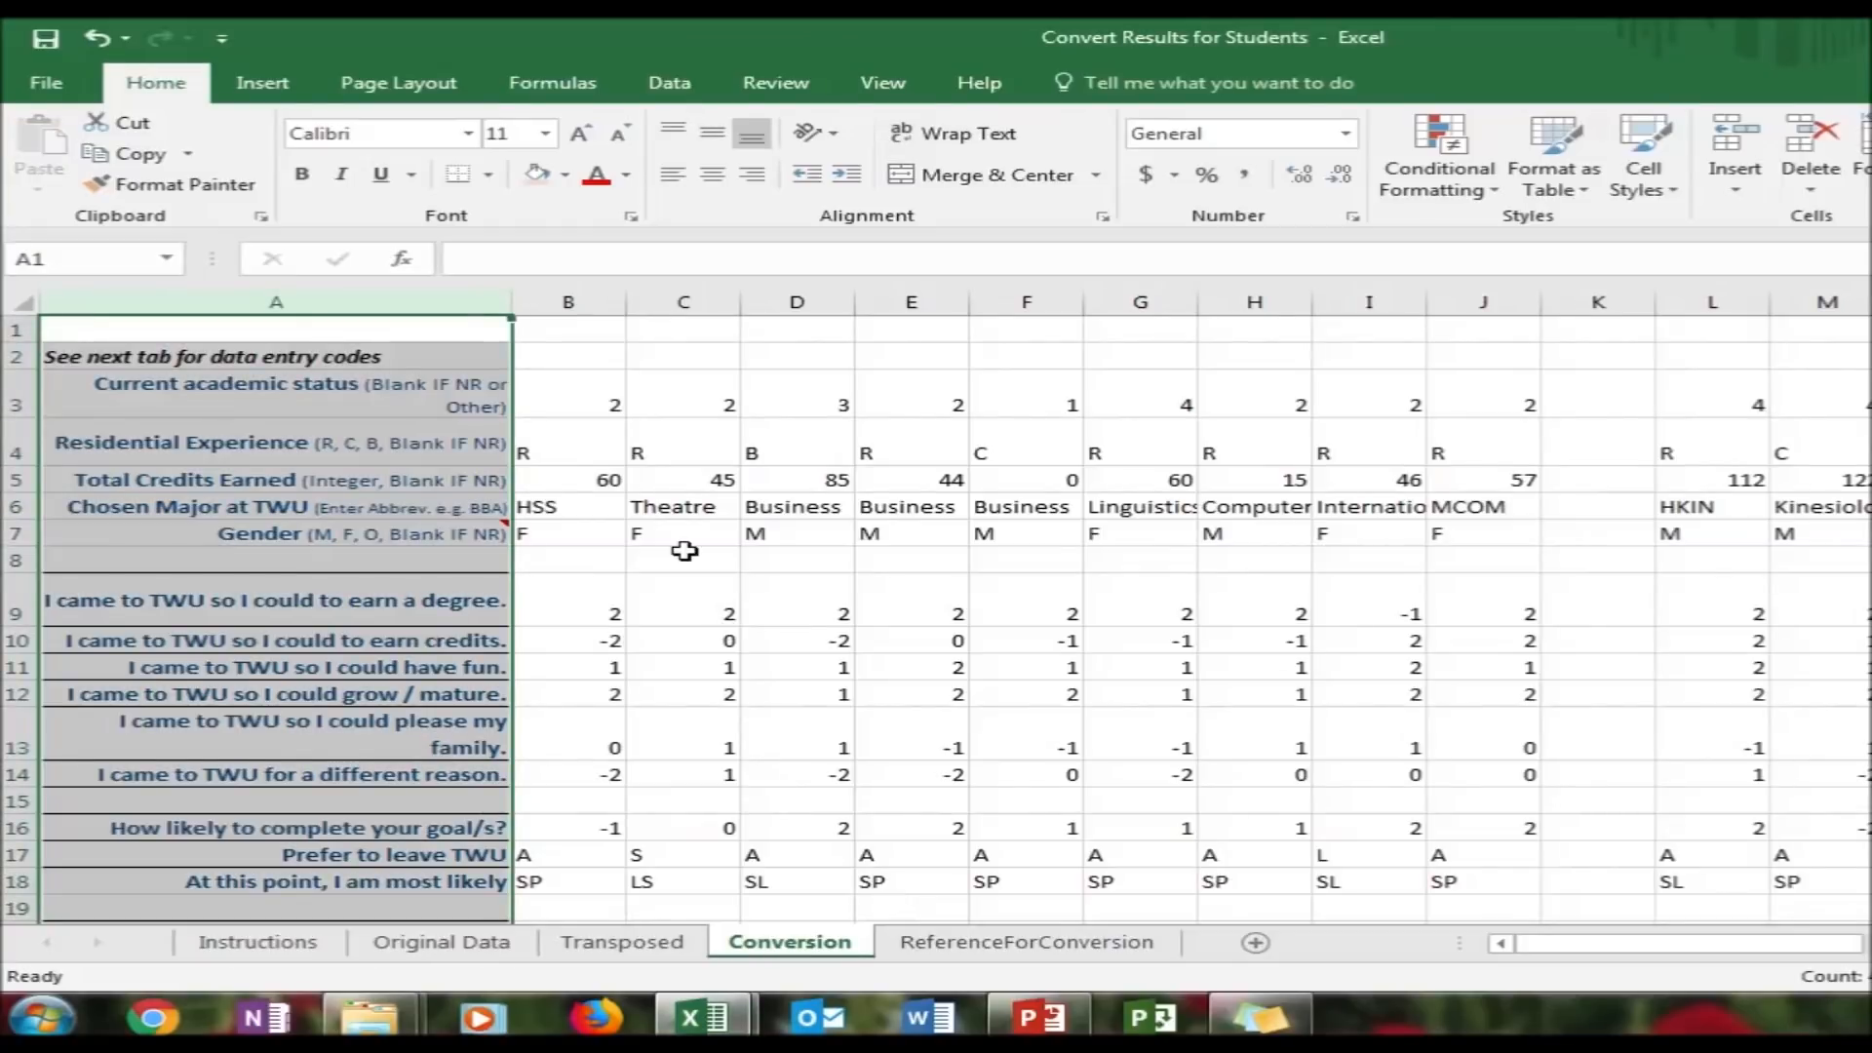
{"action": "left_click", "coordinate": [586, 558]}
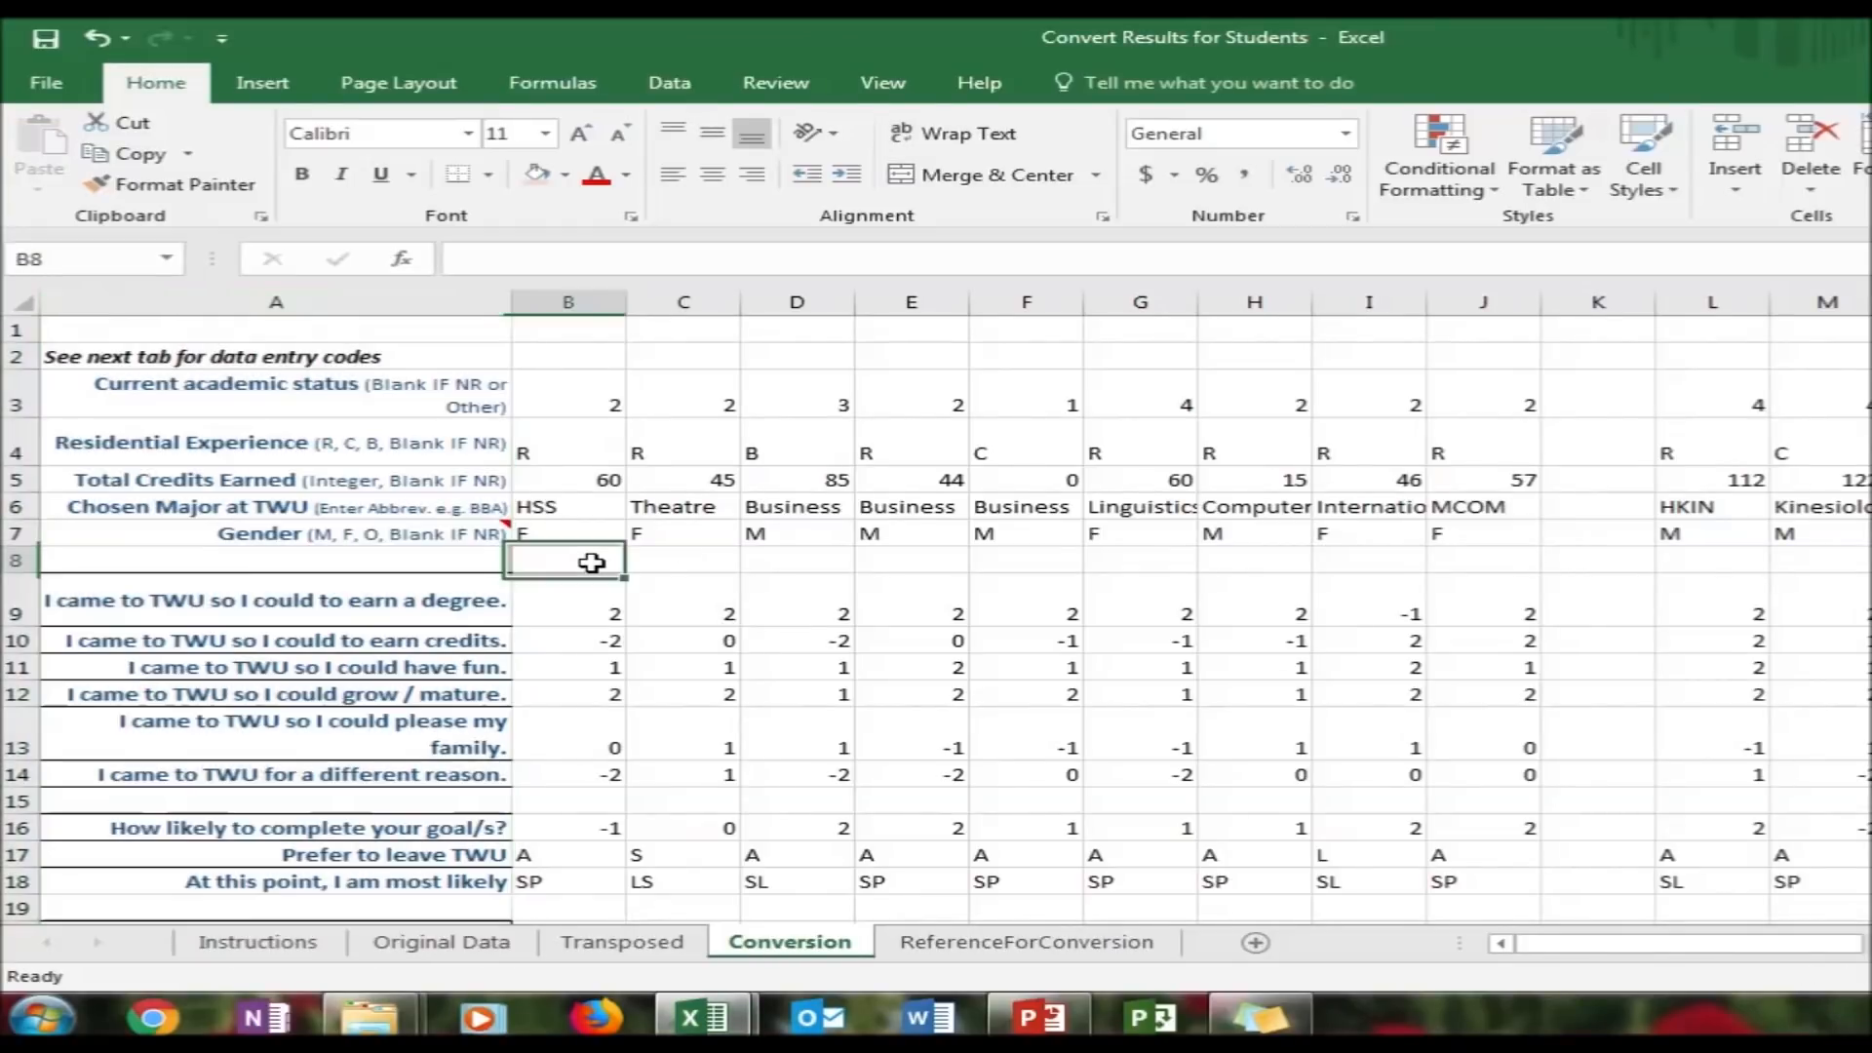
{"action": "left_click", "coordinate": [9, 559]}
{"action": "right_click", "coordinate": [11, 560]}
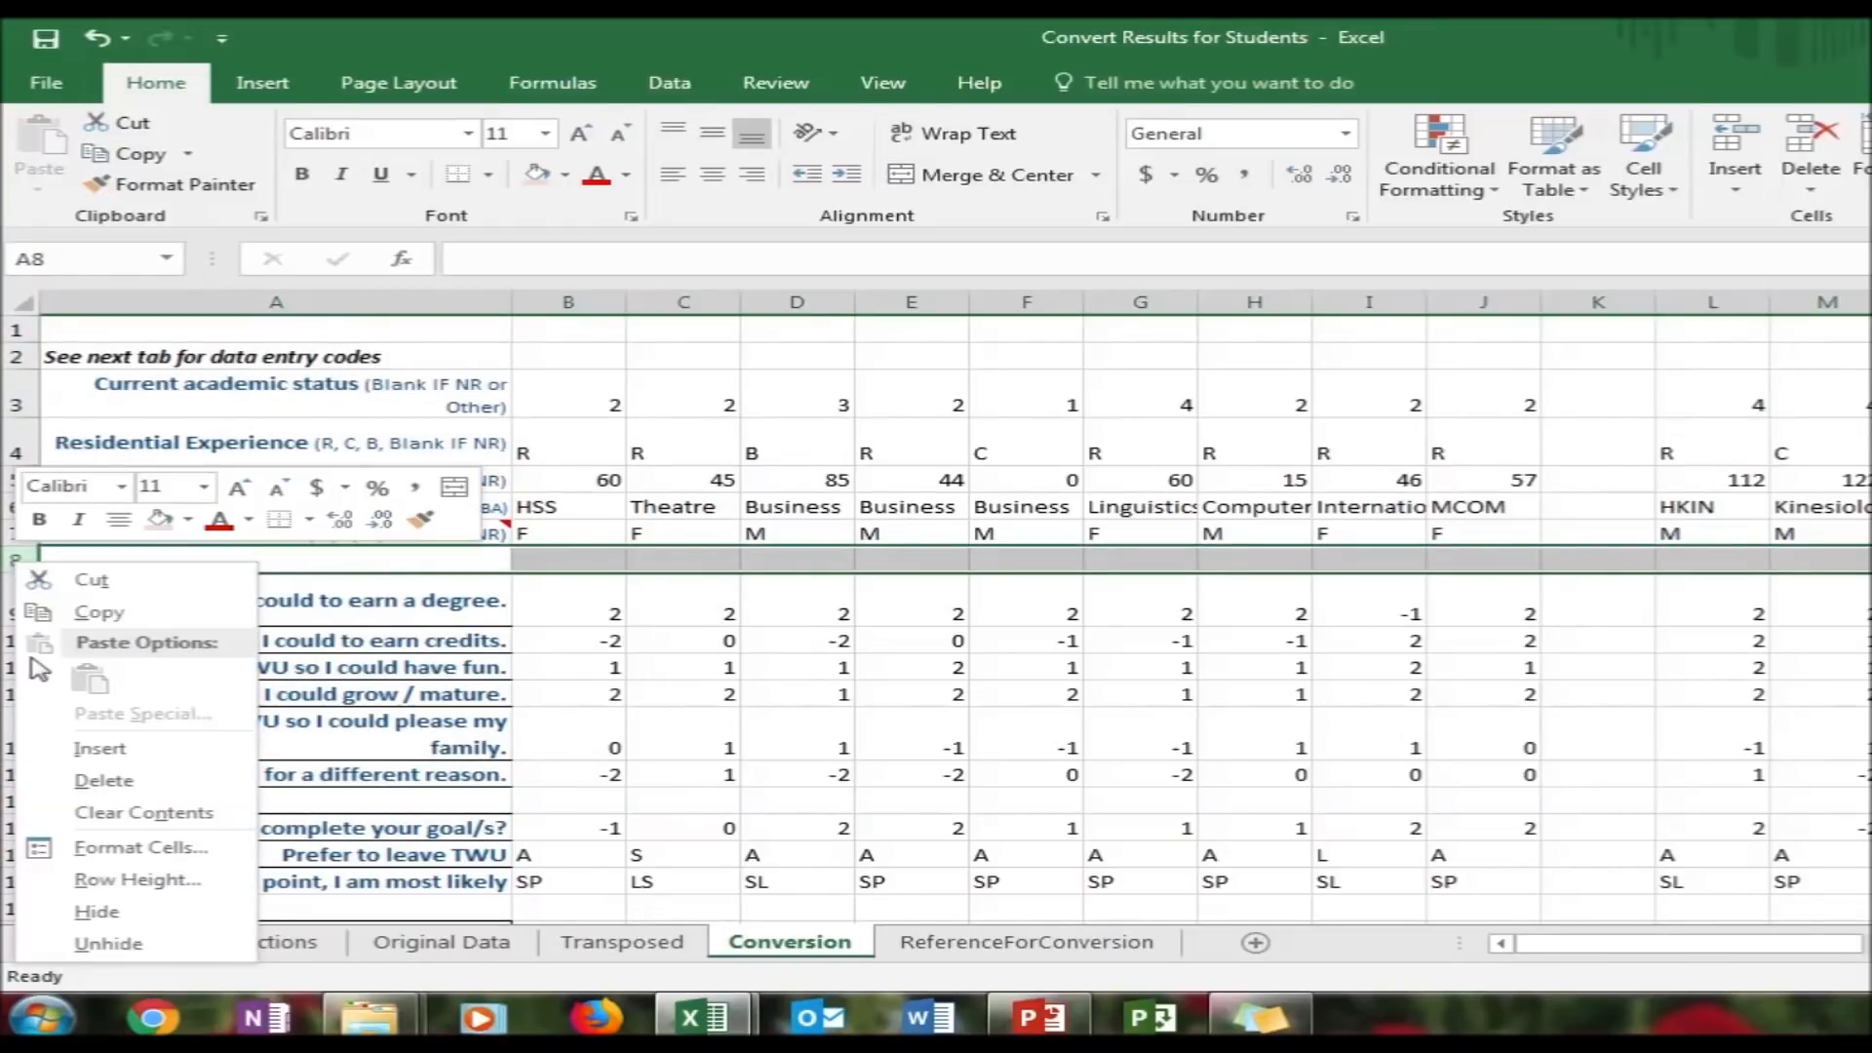
{"action": "left_click", "coordinate": [91, 783]}
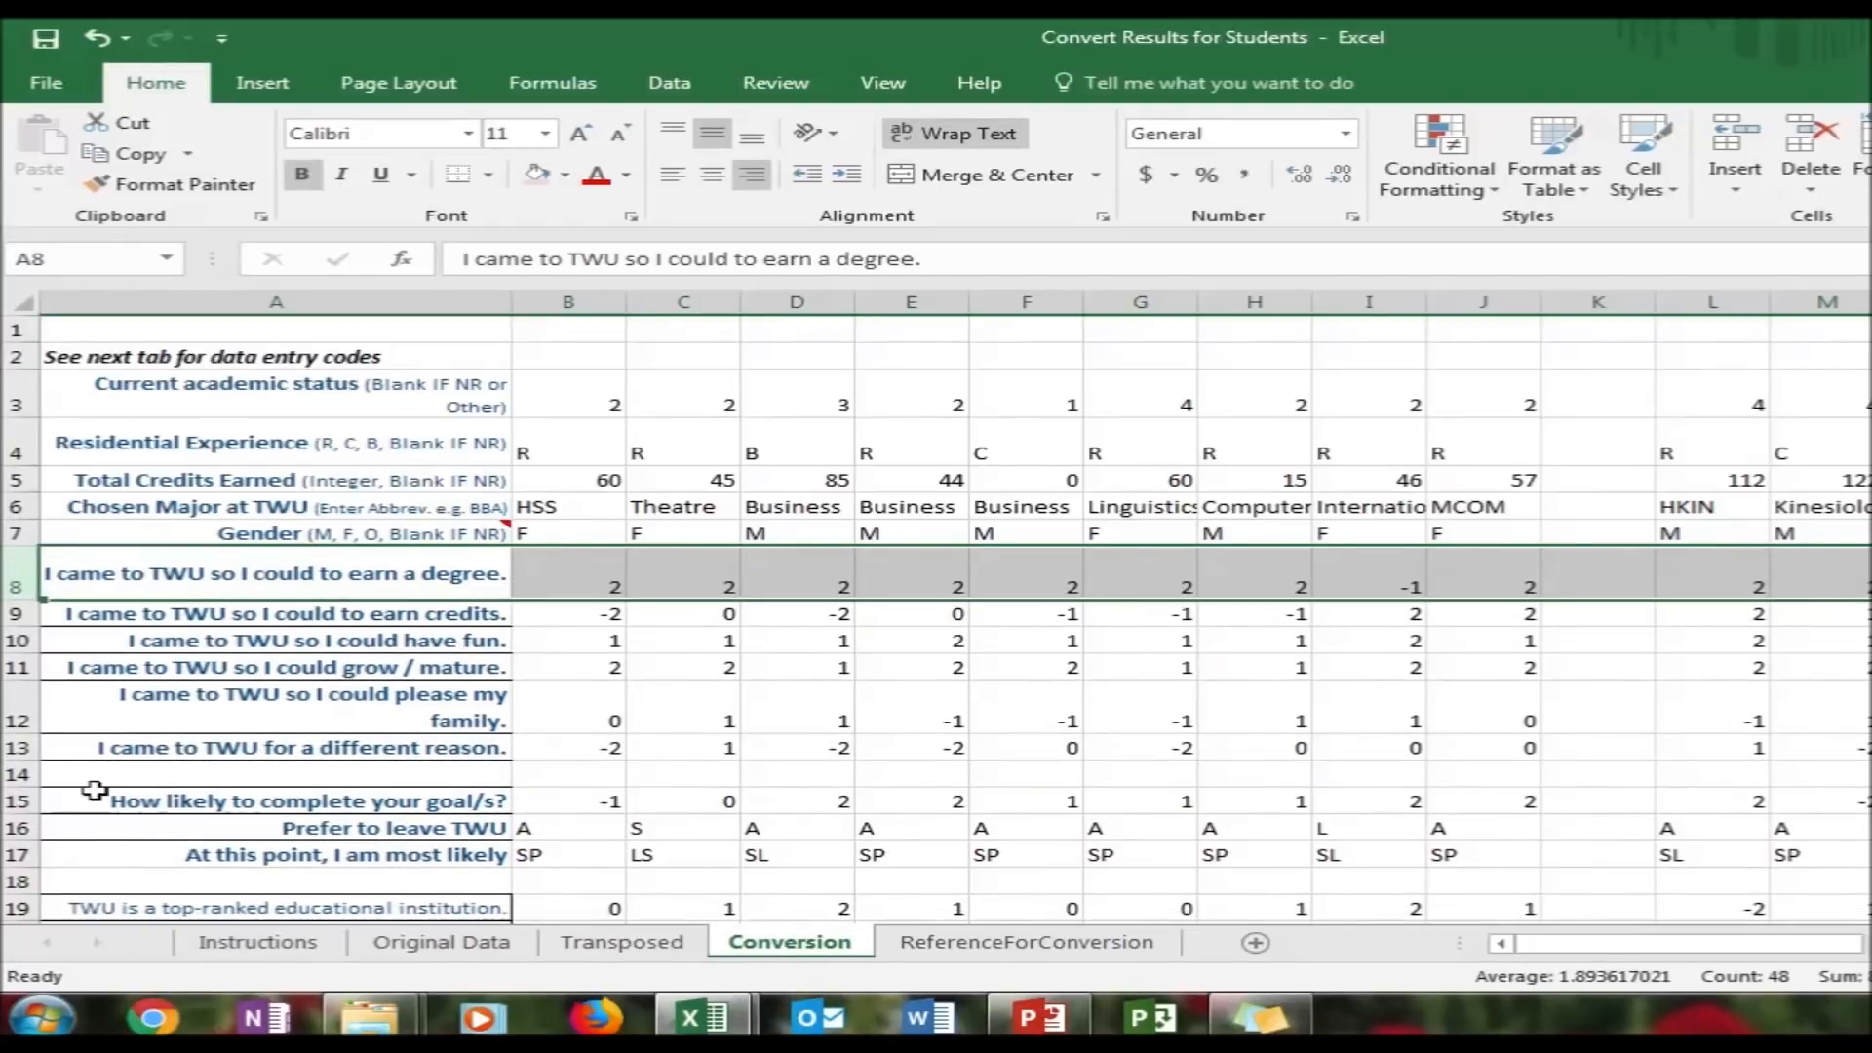
Delete the empty row 14 above How likely to complete your goal/s? and the empty row 17 below At this point, I am most likely
{"action": "left_click", "coordinate": [21, 775]}
{"action": "right_click", "coordinate": [26, 776]}
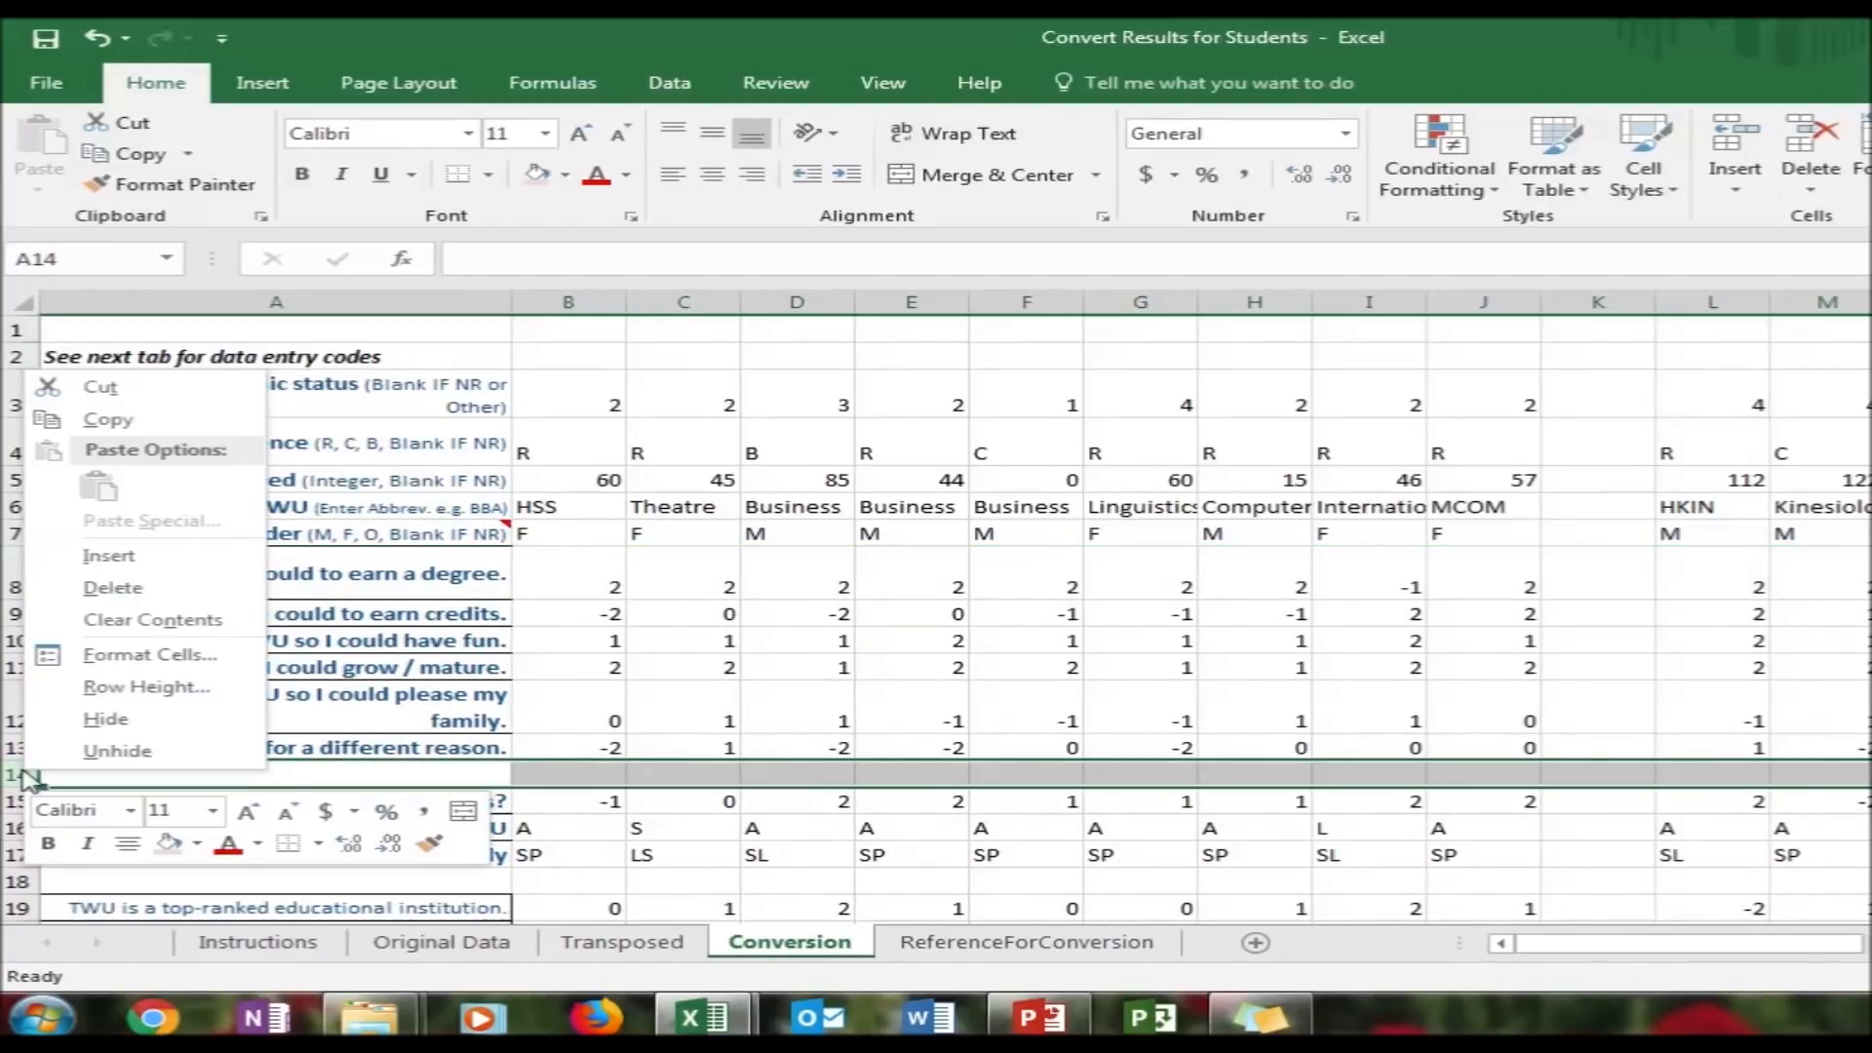
{"action": "left_click", "coordinate": [98, 588]}
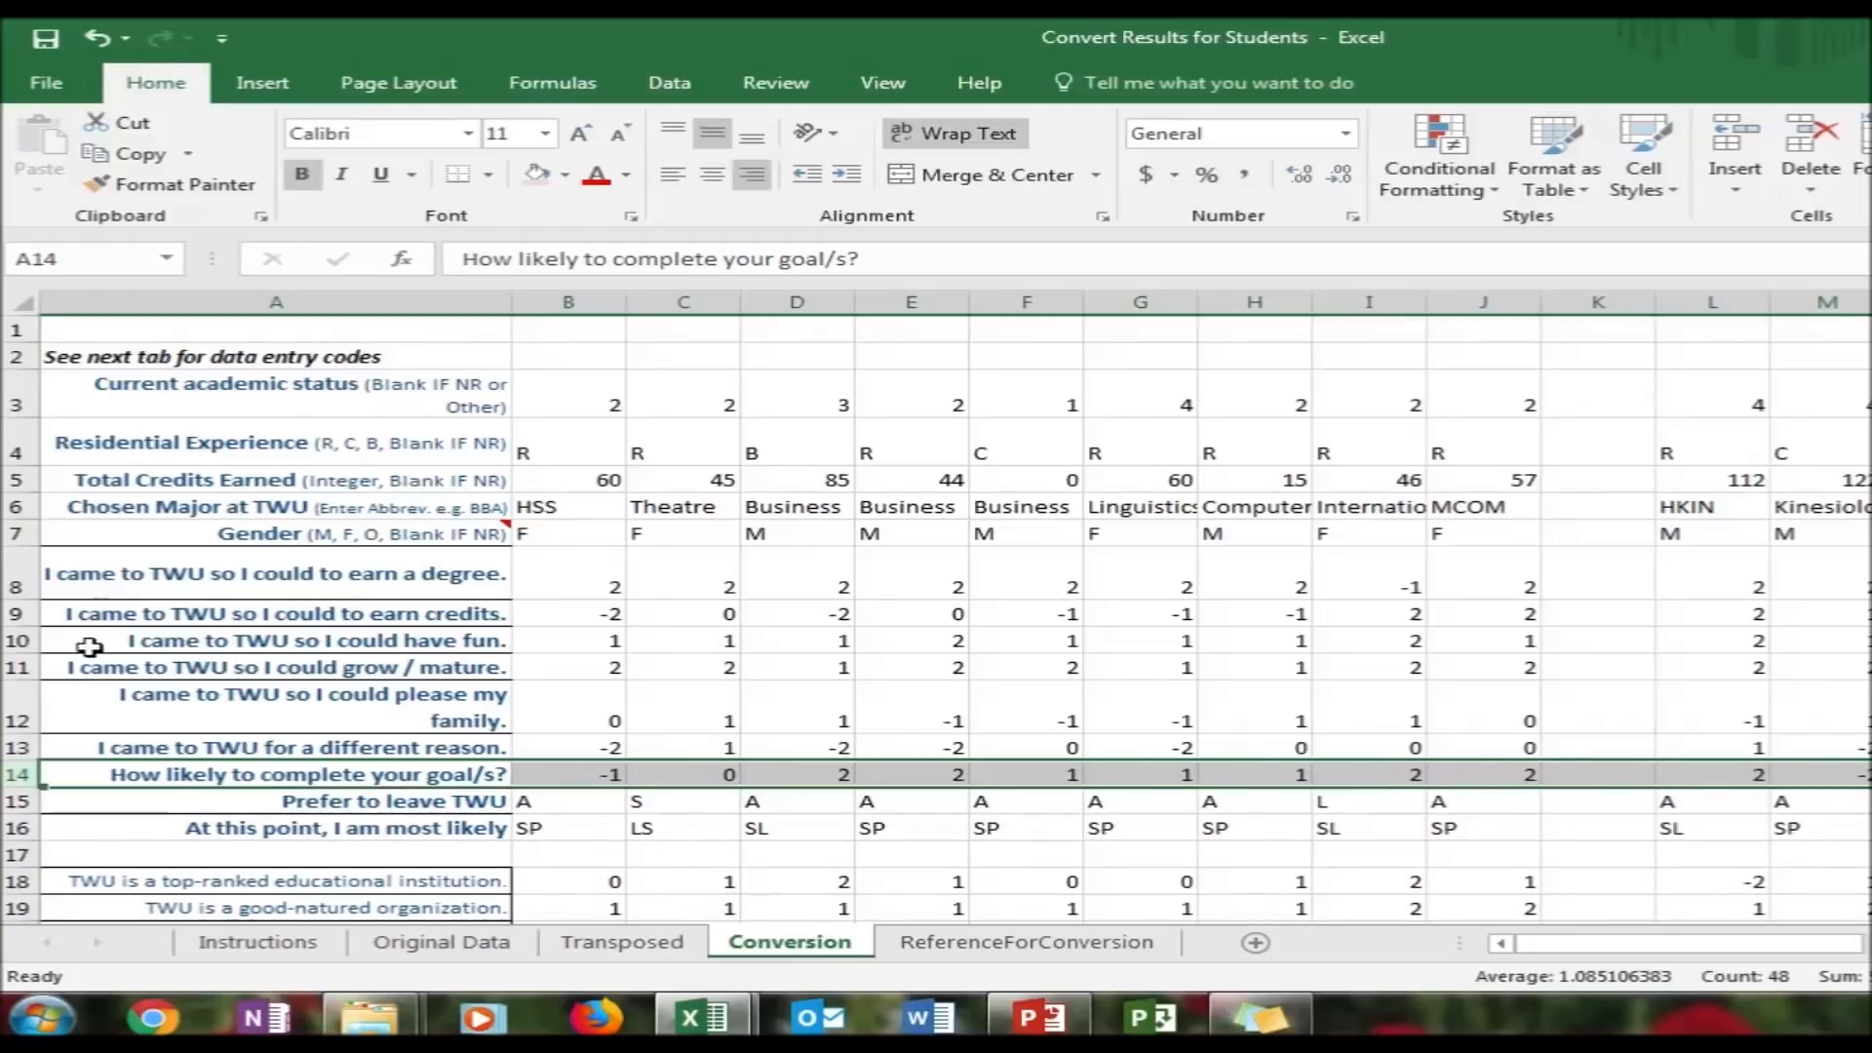
{"action": "left_click", "coordinate": [10, 854]}
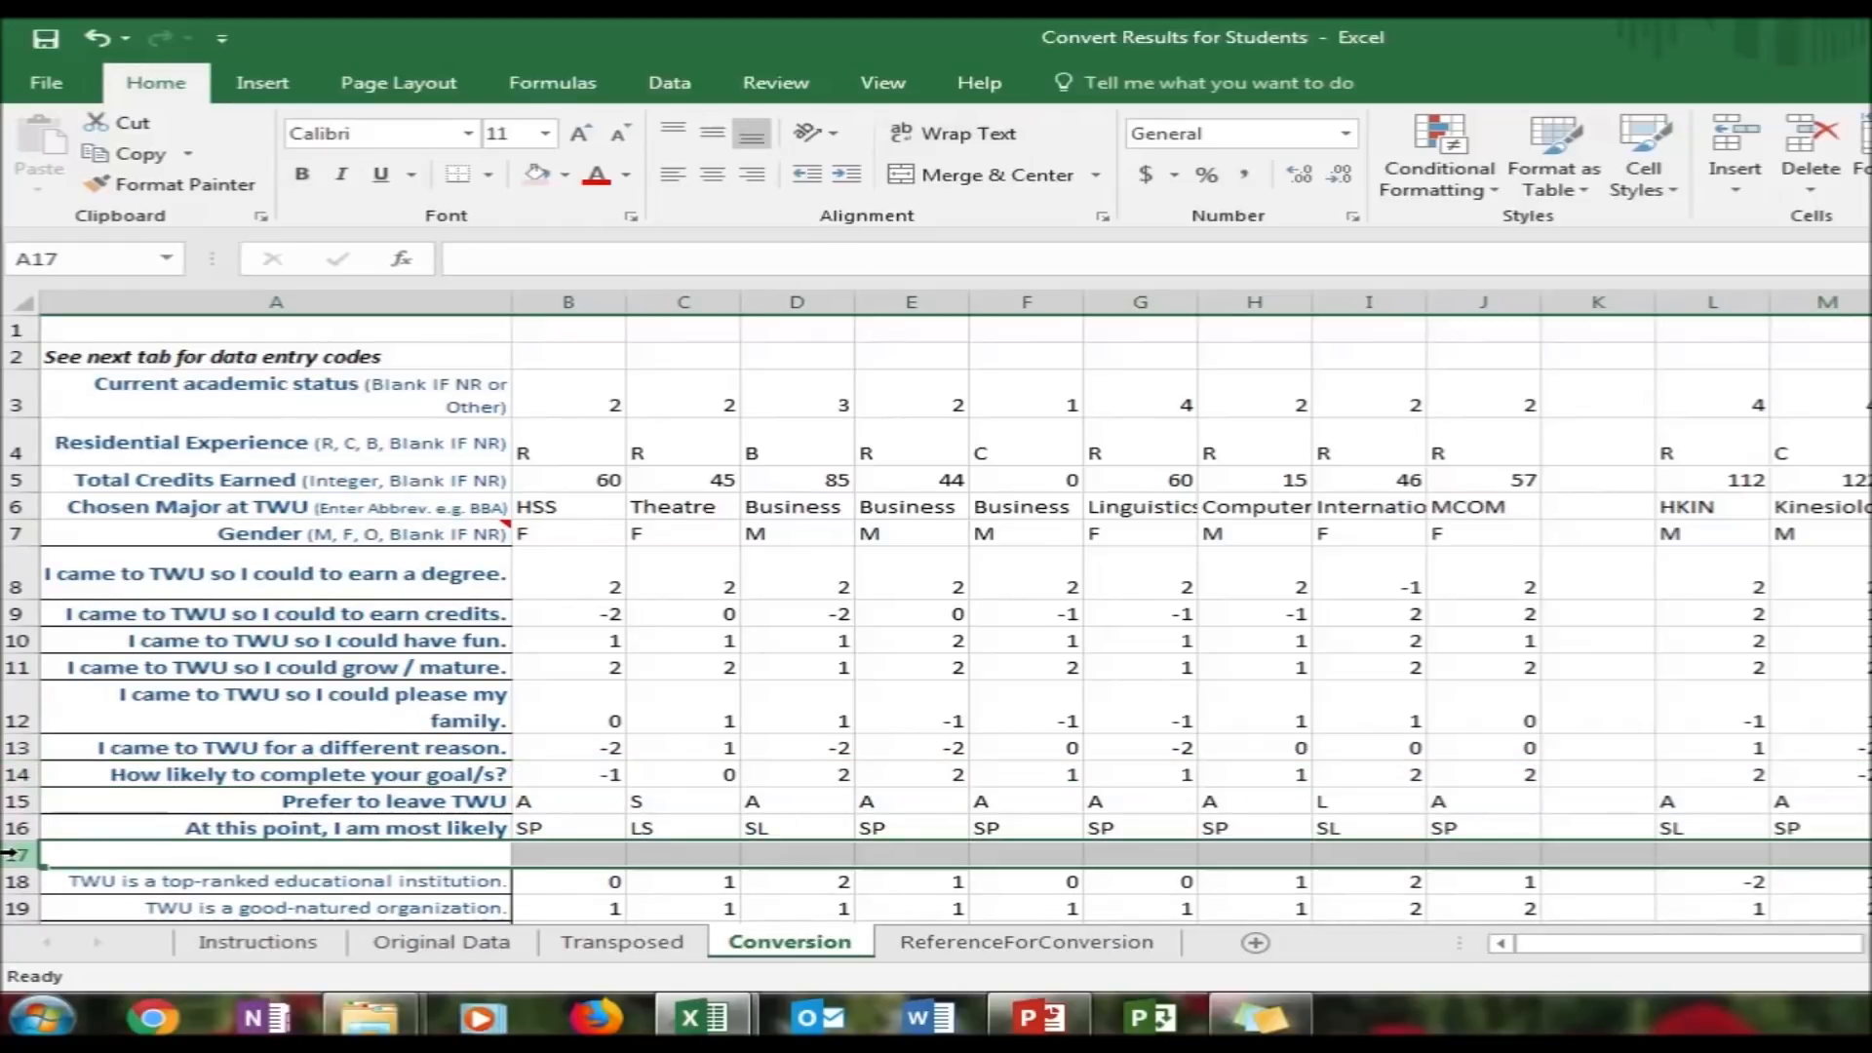
{"action": "right_click", "coordinate": [10, 854]}
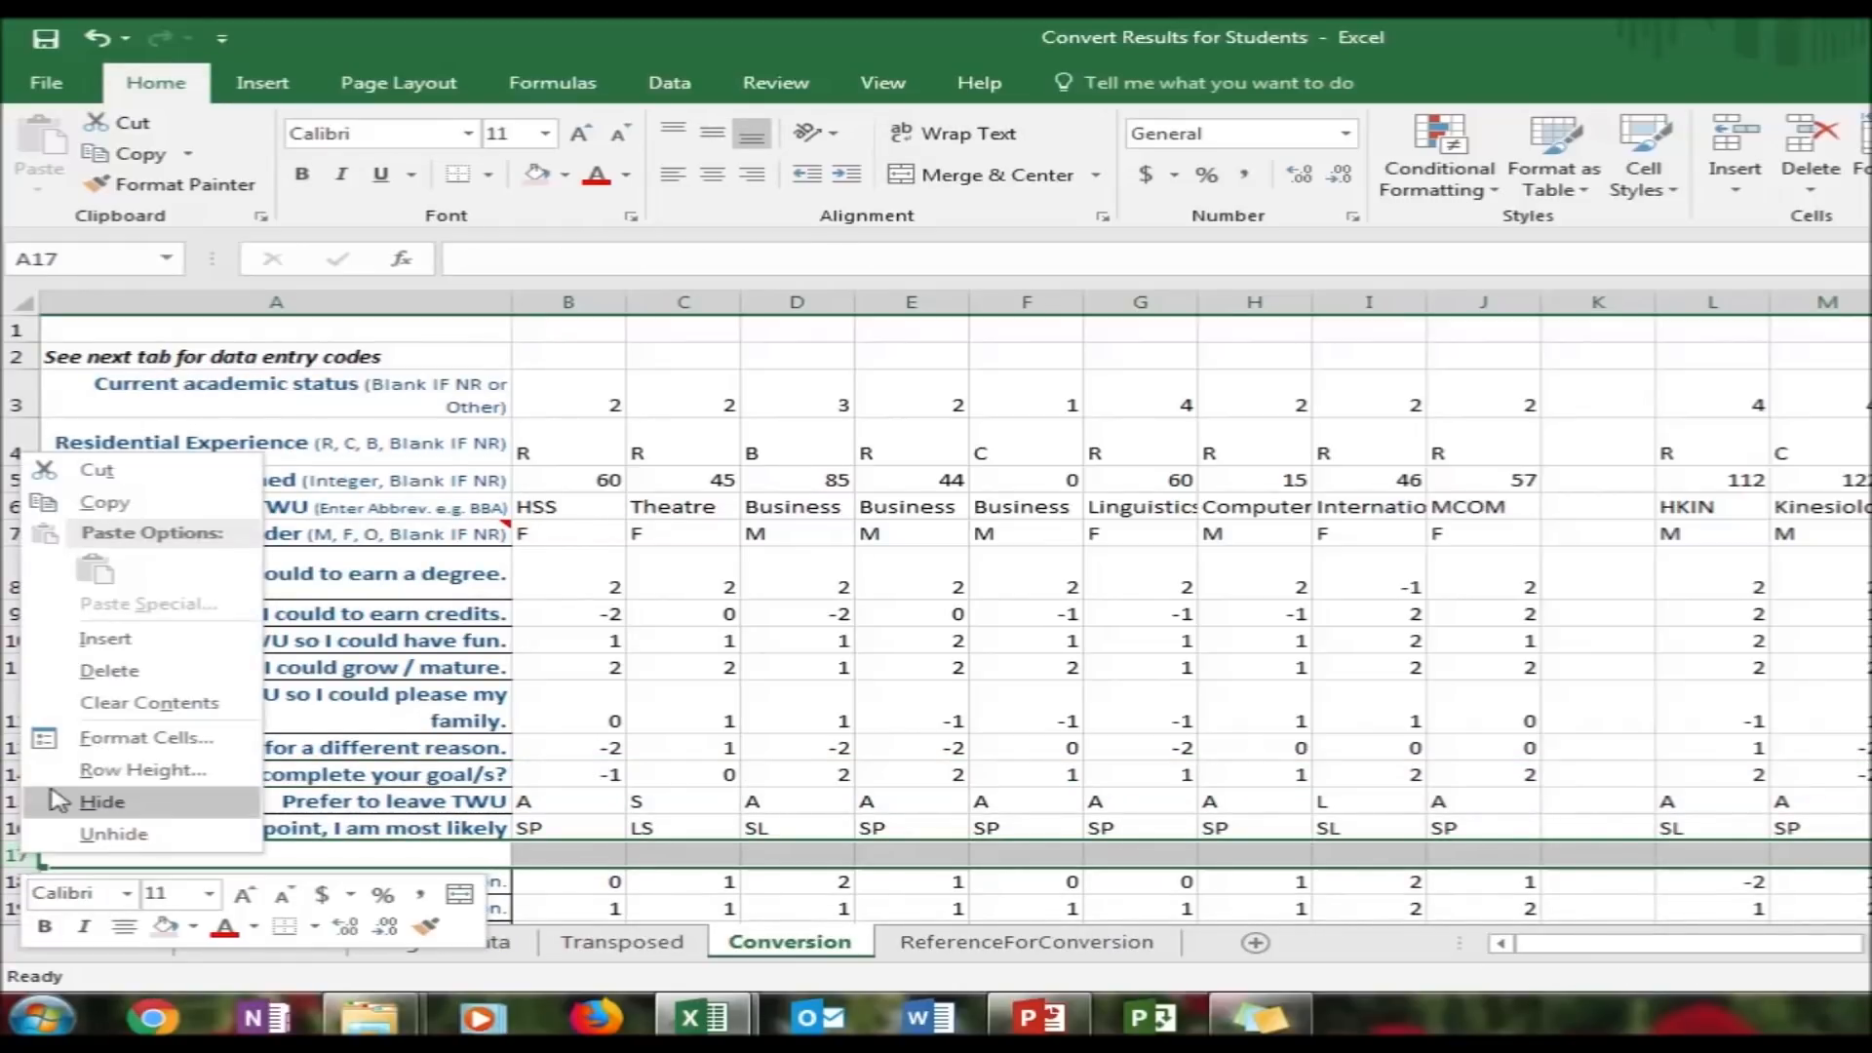
{"action": "left_click", "coordinate": [143, 670]}
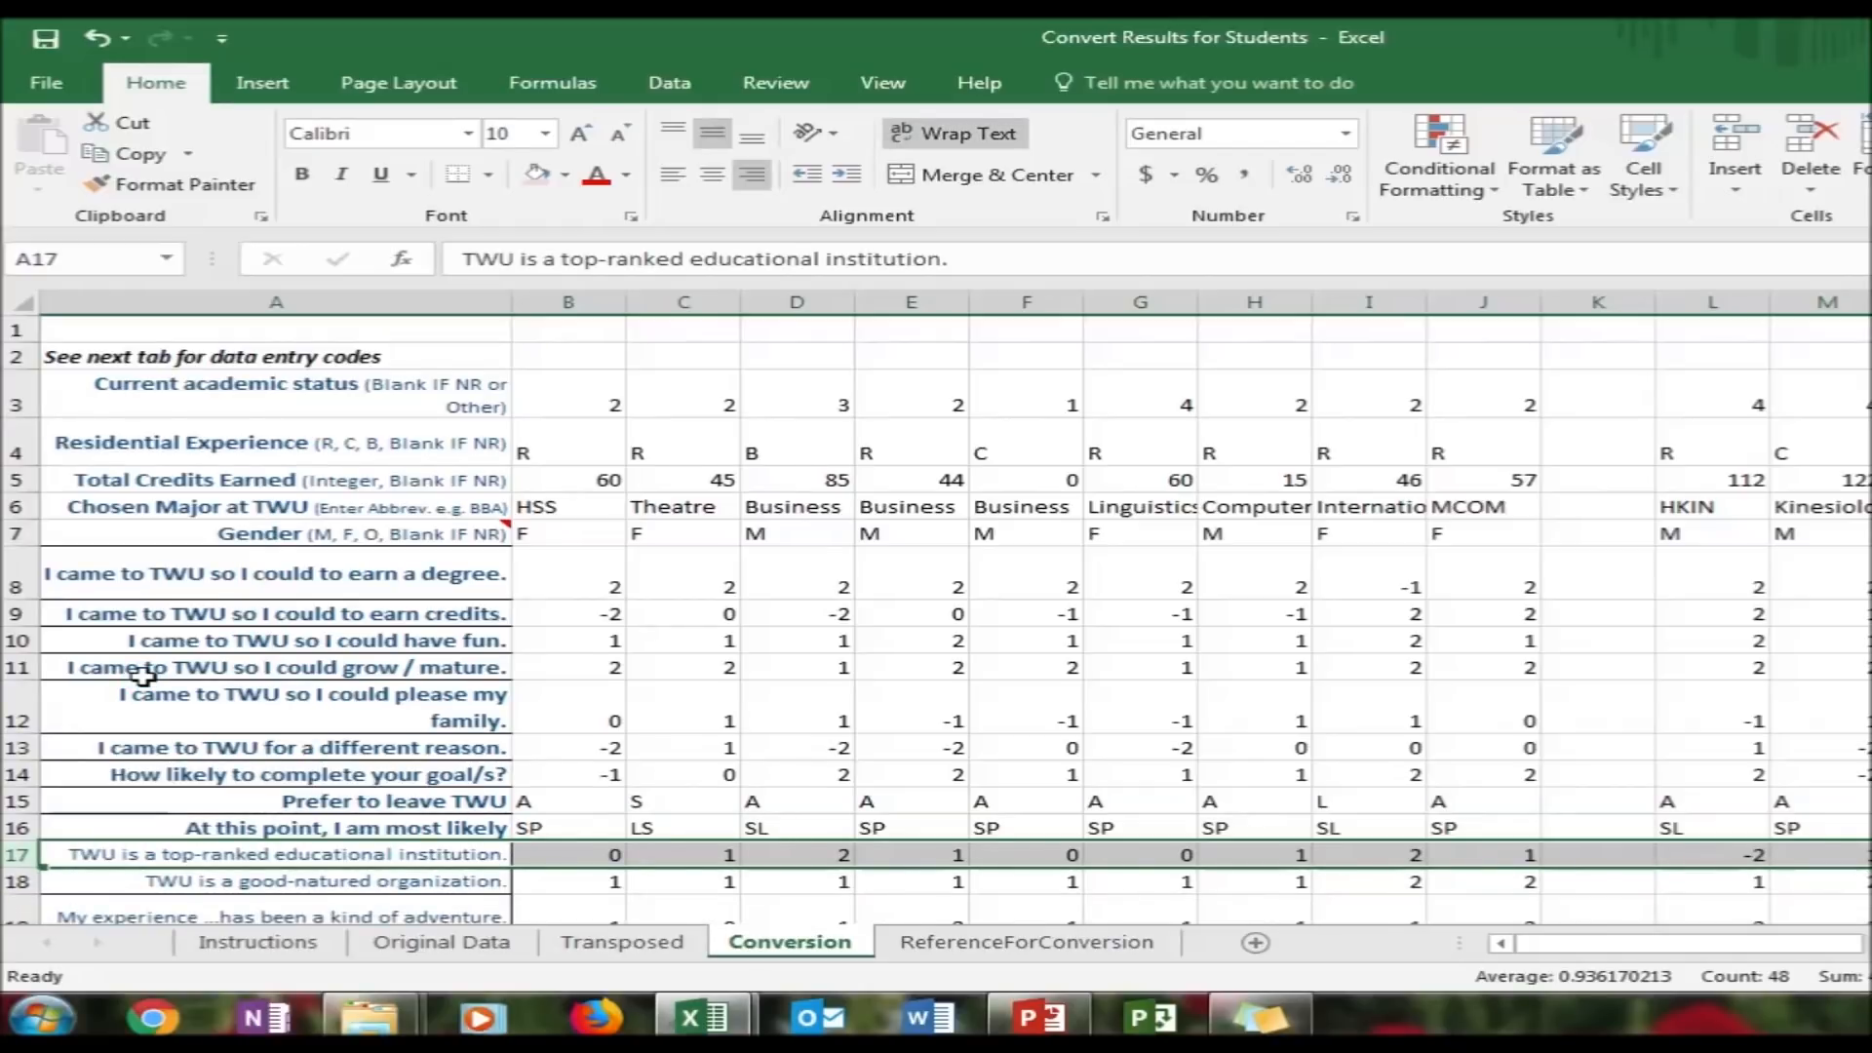
Delete the empty row 28 that separates the two blocks of TWU statements on the Conversion sheet
{"action": "key", "text": "Down"}
{"action": "key", "text": "Down"}
{"action": "key", "text": "Down"}
{"action": "key", "text": "Down"}
{"action": "key", "text": "Down"}
{"action": "key", "text": "Down"}
{"action": "key", "text": "Down"}
{"action": "key", "text": "Down"}
{"action": "key", "text": "Down"}
{"action": "key", "text": "Down"}
{"action": "key", "text": "Down"}
{"action": "key", "text": "Down"}
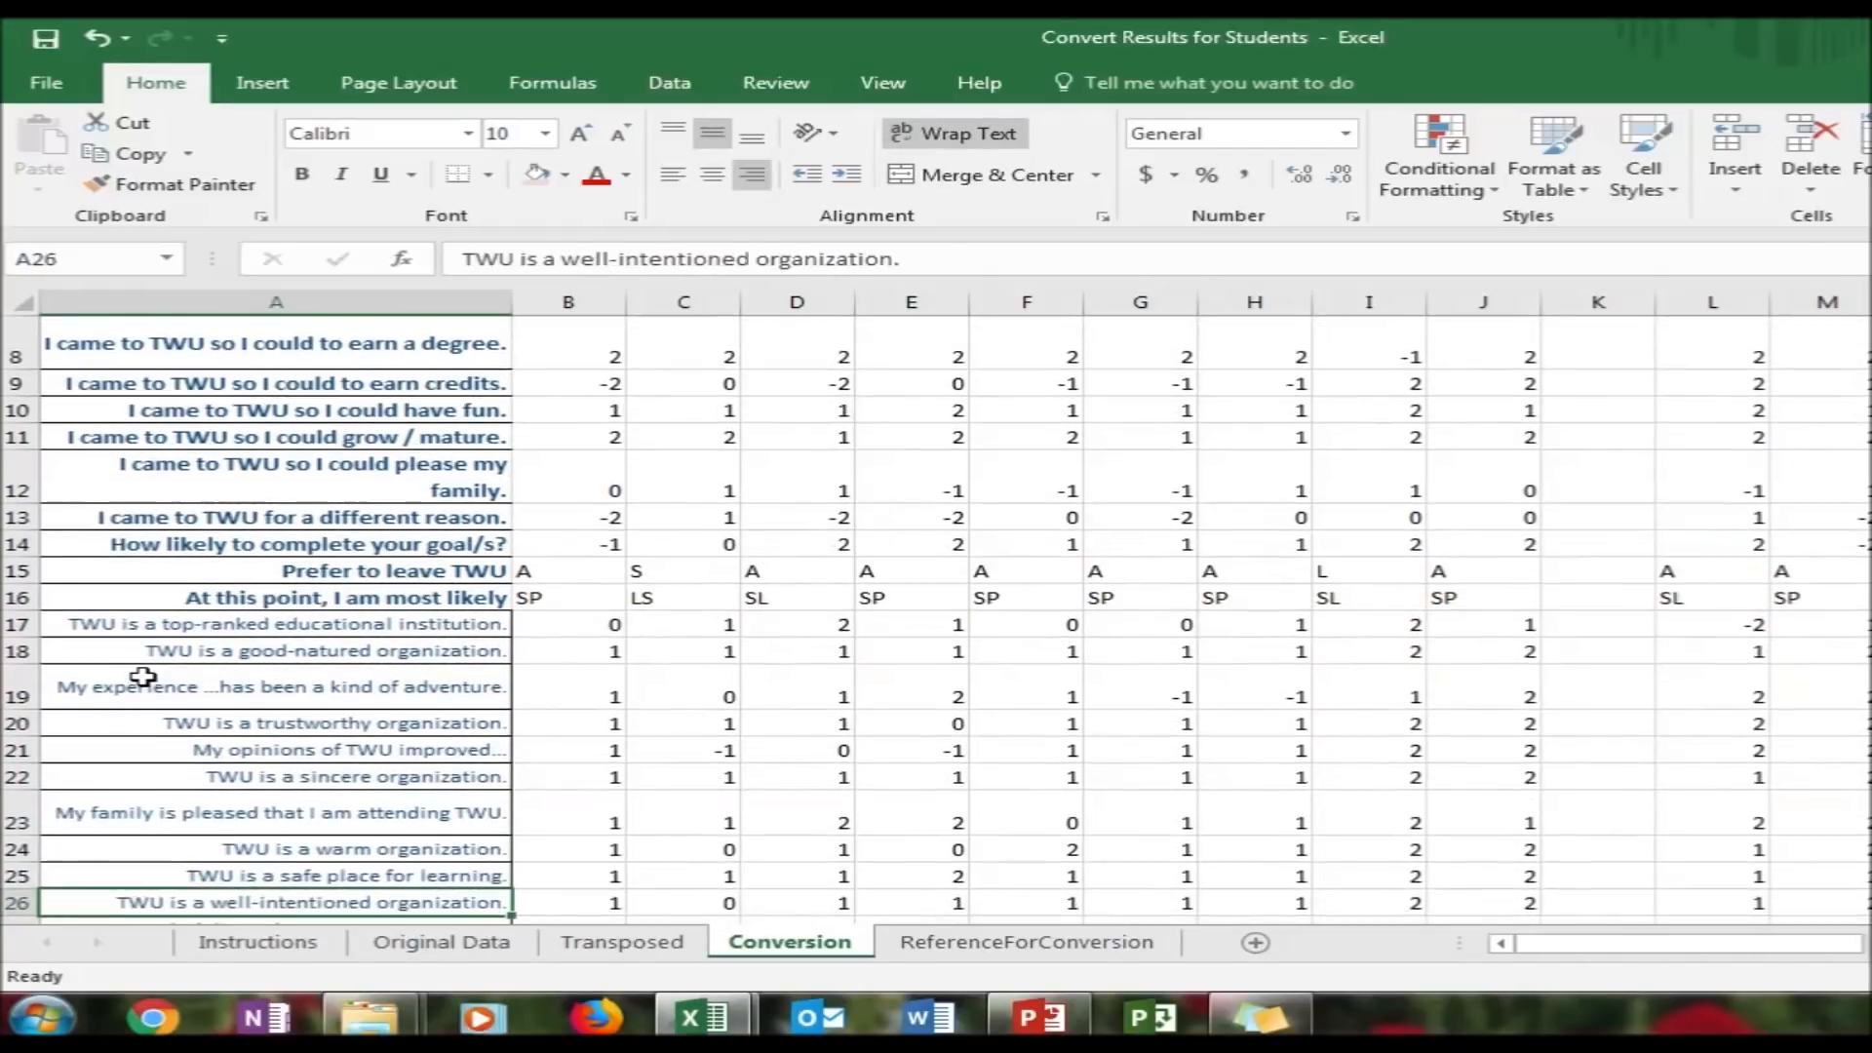
{"action": "key", "text": "Down"}
{"action": "key", "text": "Down"}
{"action": "key", "text": "Down"}
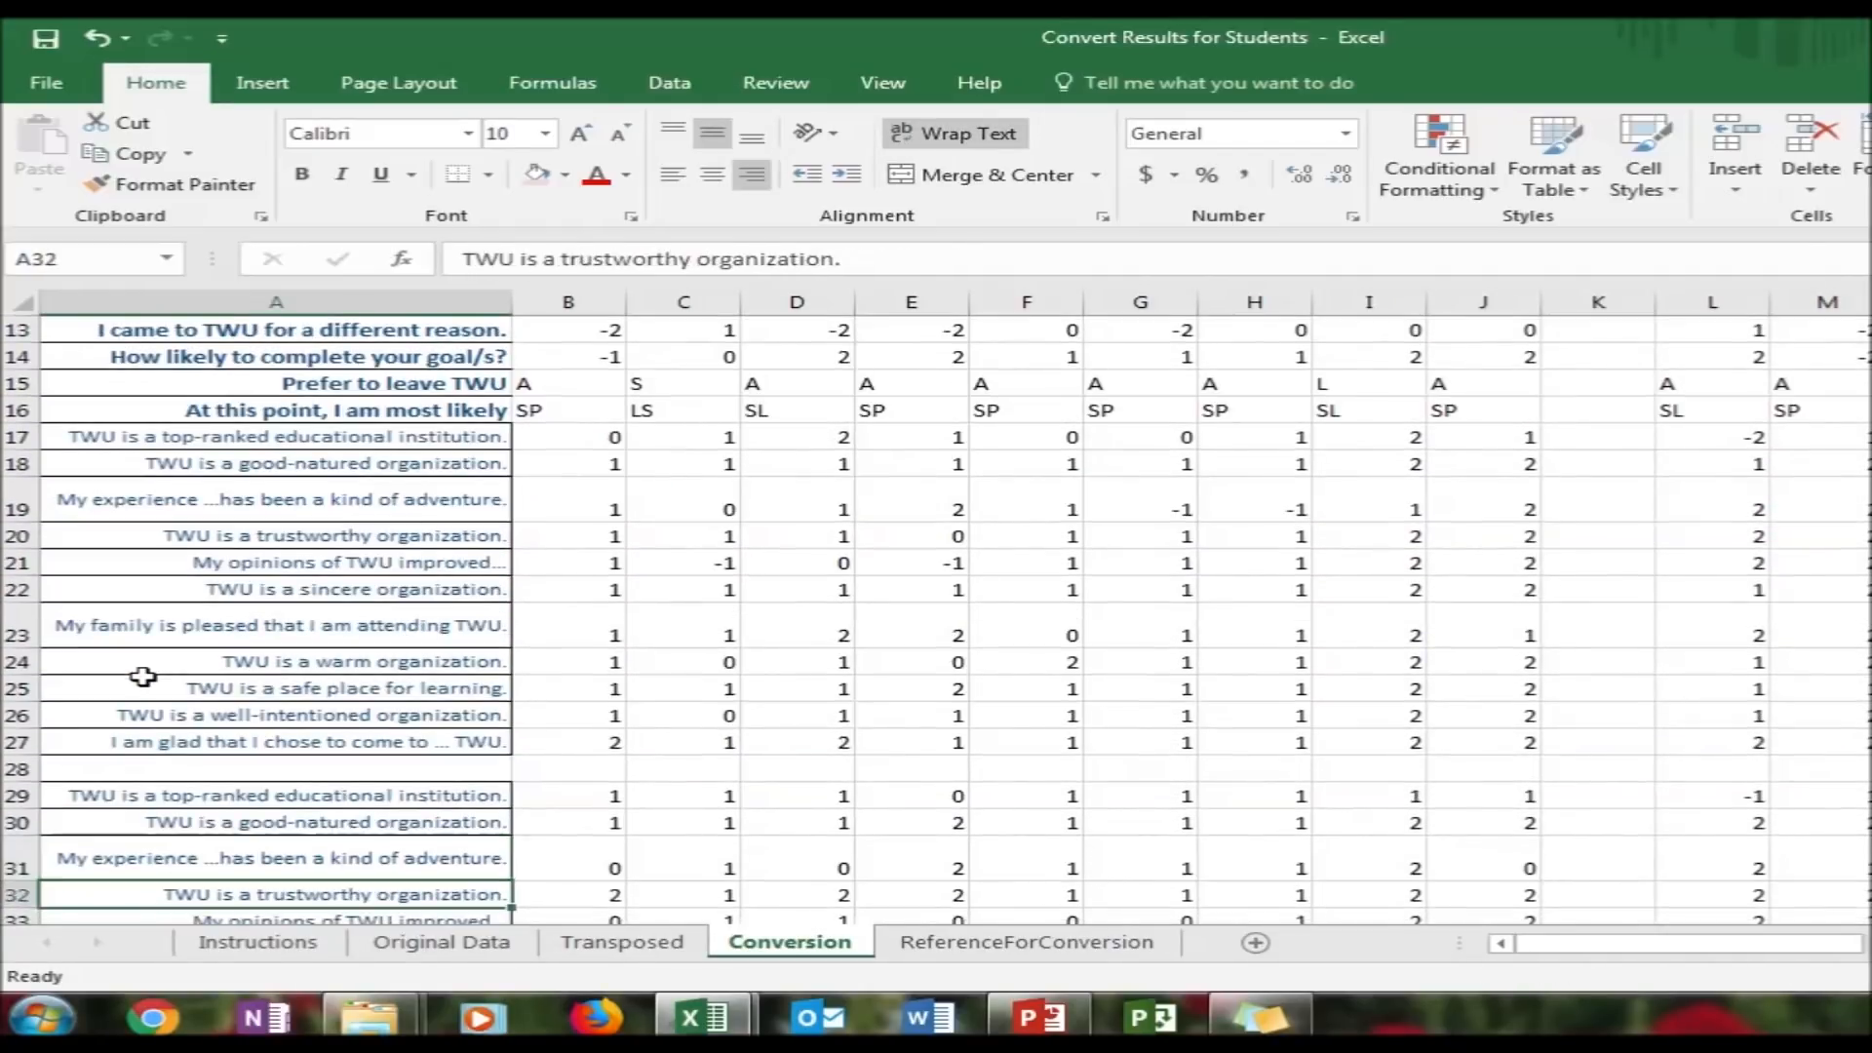
{"action": "right_click", "coordinate": [19, 769]}
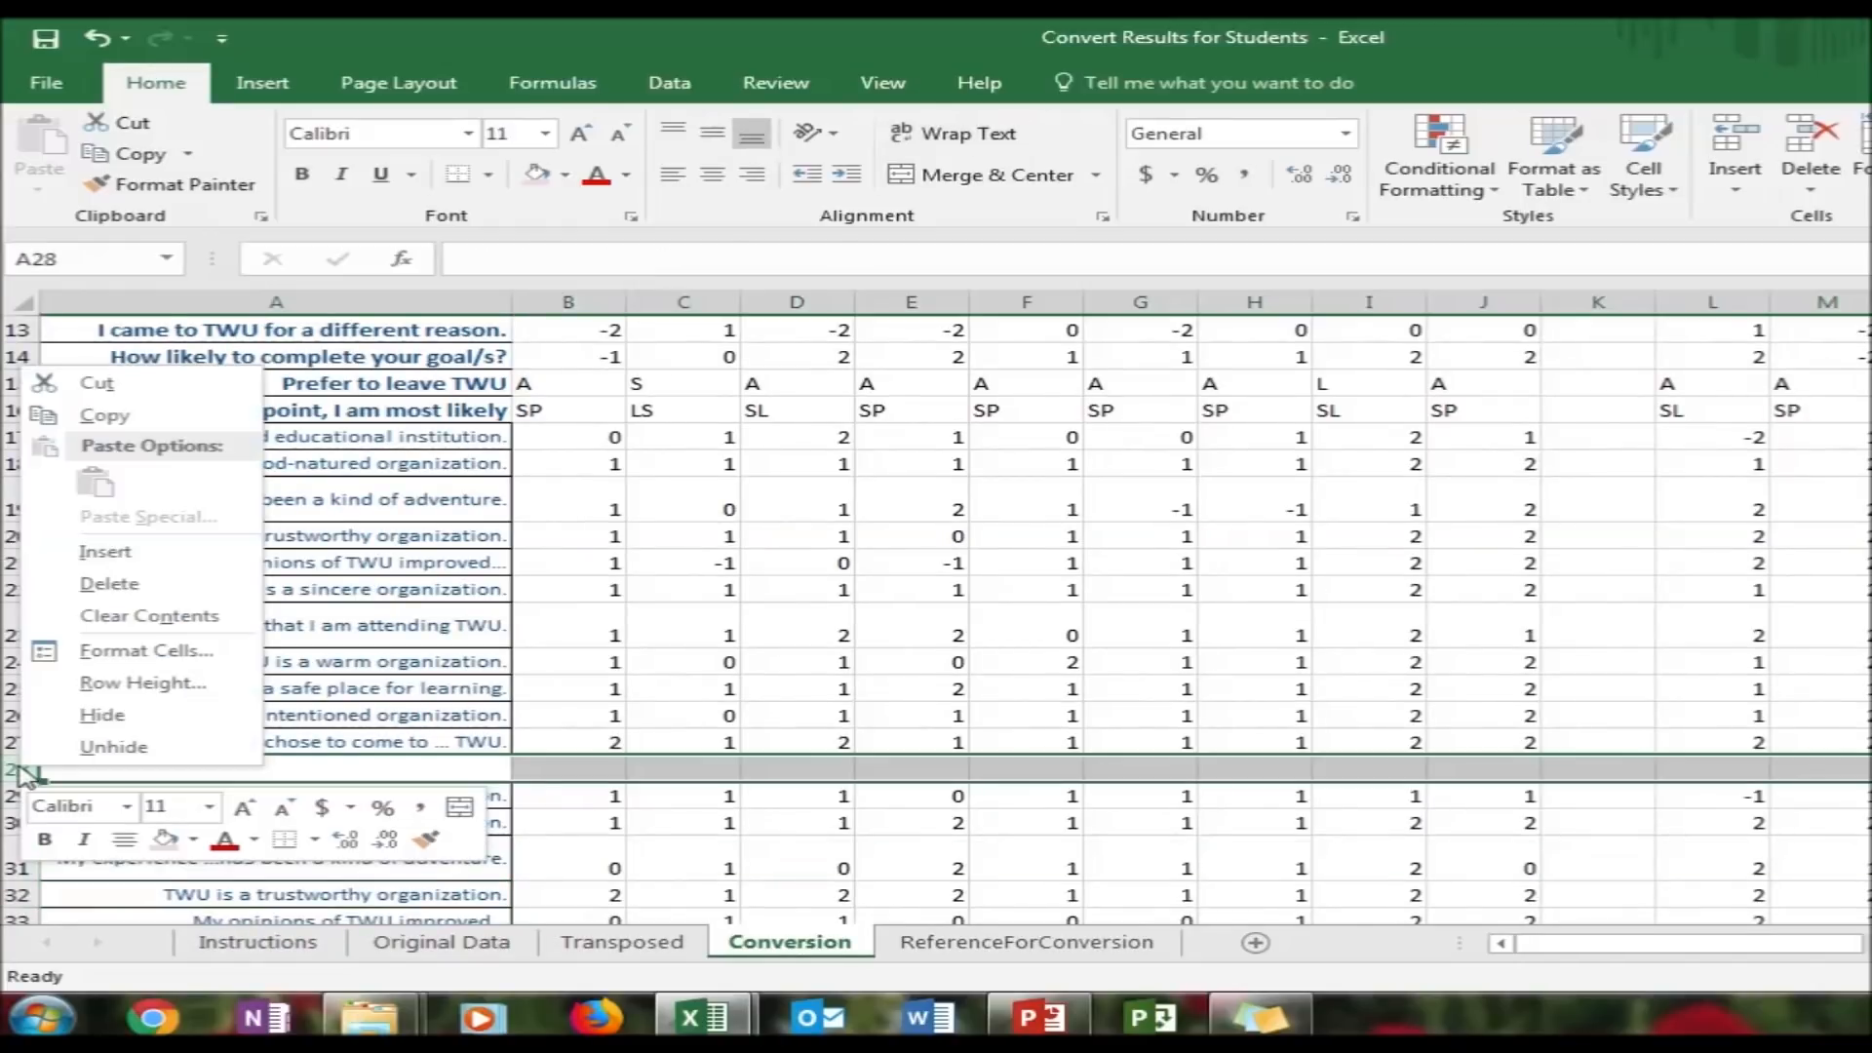
{"action": "left_click", "coordinate": [123, 583]}
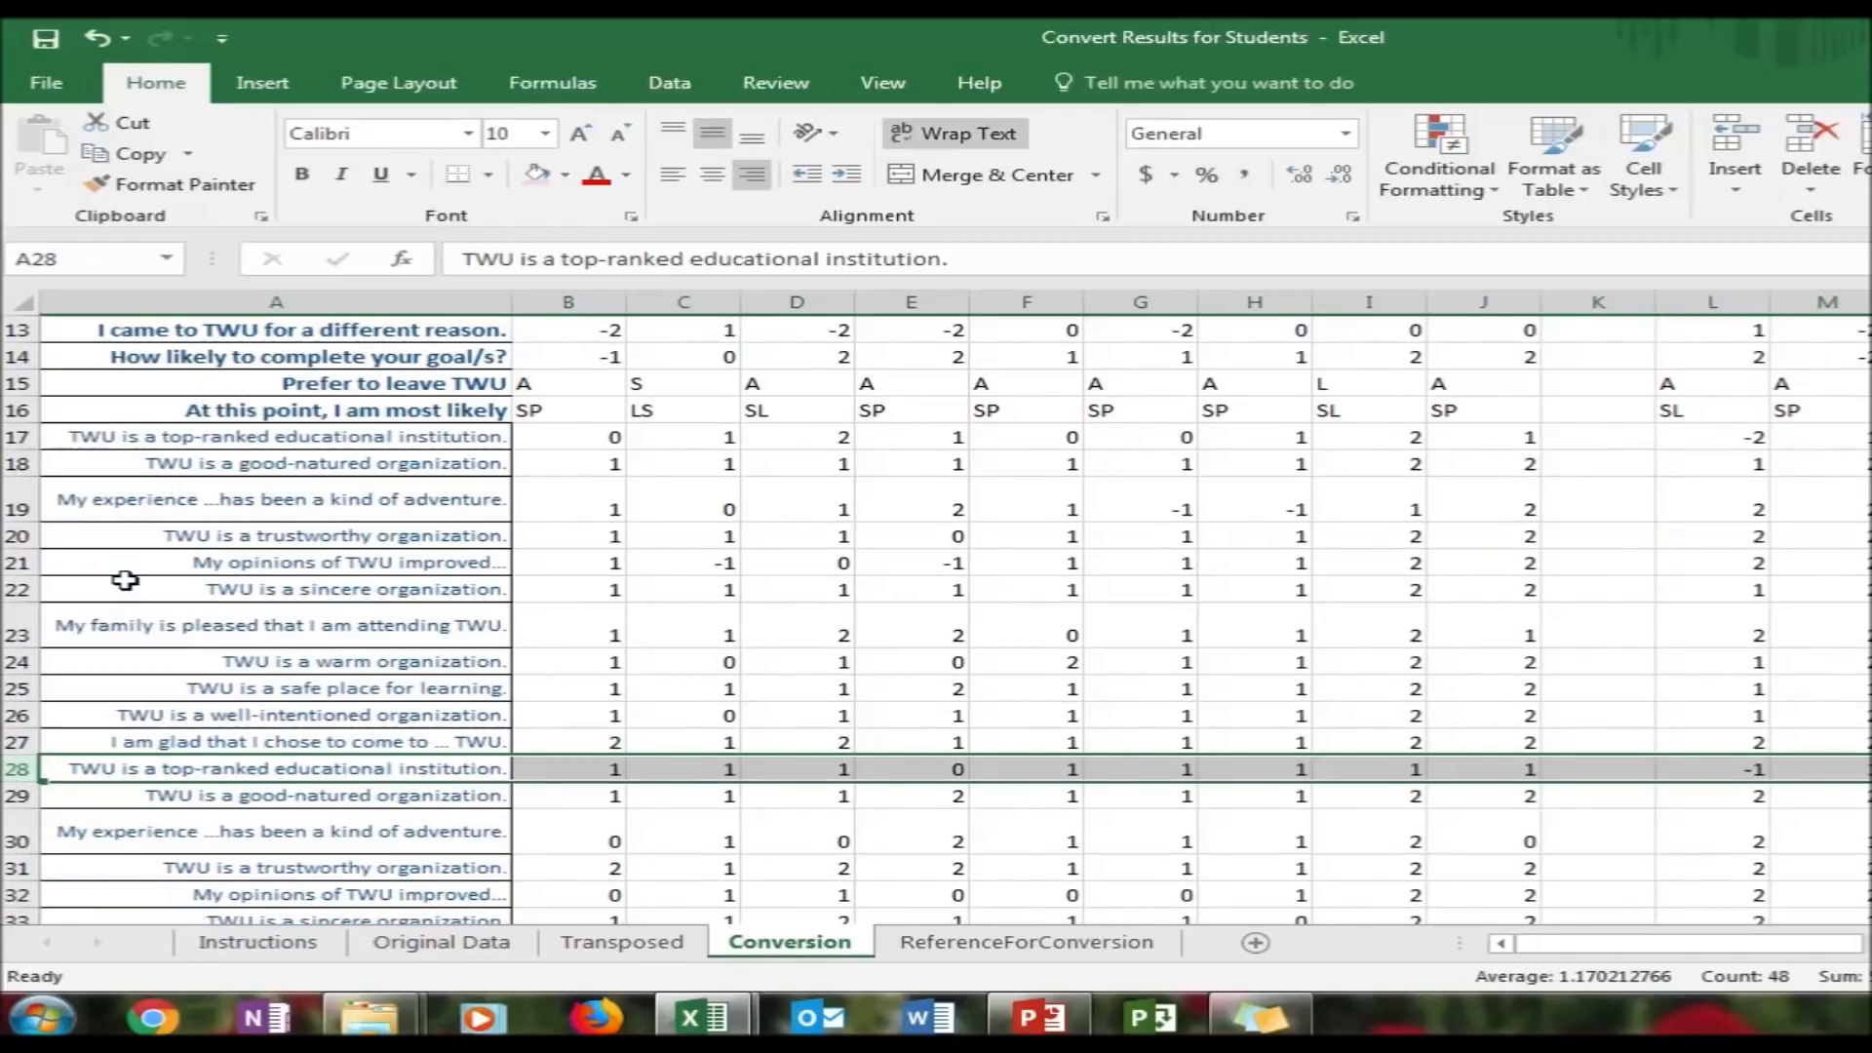
Clear the contents of A40:A48, which hold the OPTIONAL comment instructions and the Table of Coded Comments
{"action": "key", "text": "Down"}
{"action": "key", "text": "Down"}
{"action": "key", "text": "Down"}
{"action": "key", "text": "Down"}
{"action": "key", "text": "Down"}
{"action": "key", "text": "Down"}
{"action": "key", "text": "Down"}
{"action": "key", "text": "Down"}
{"action": "key", "text": "Down"}
{"action": "key", "text": "Down"}
{"action": "key", "text": "Down"}
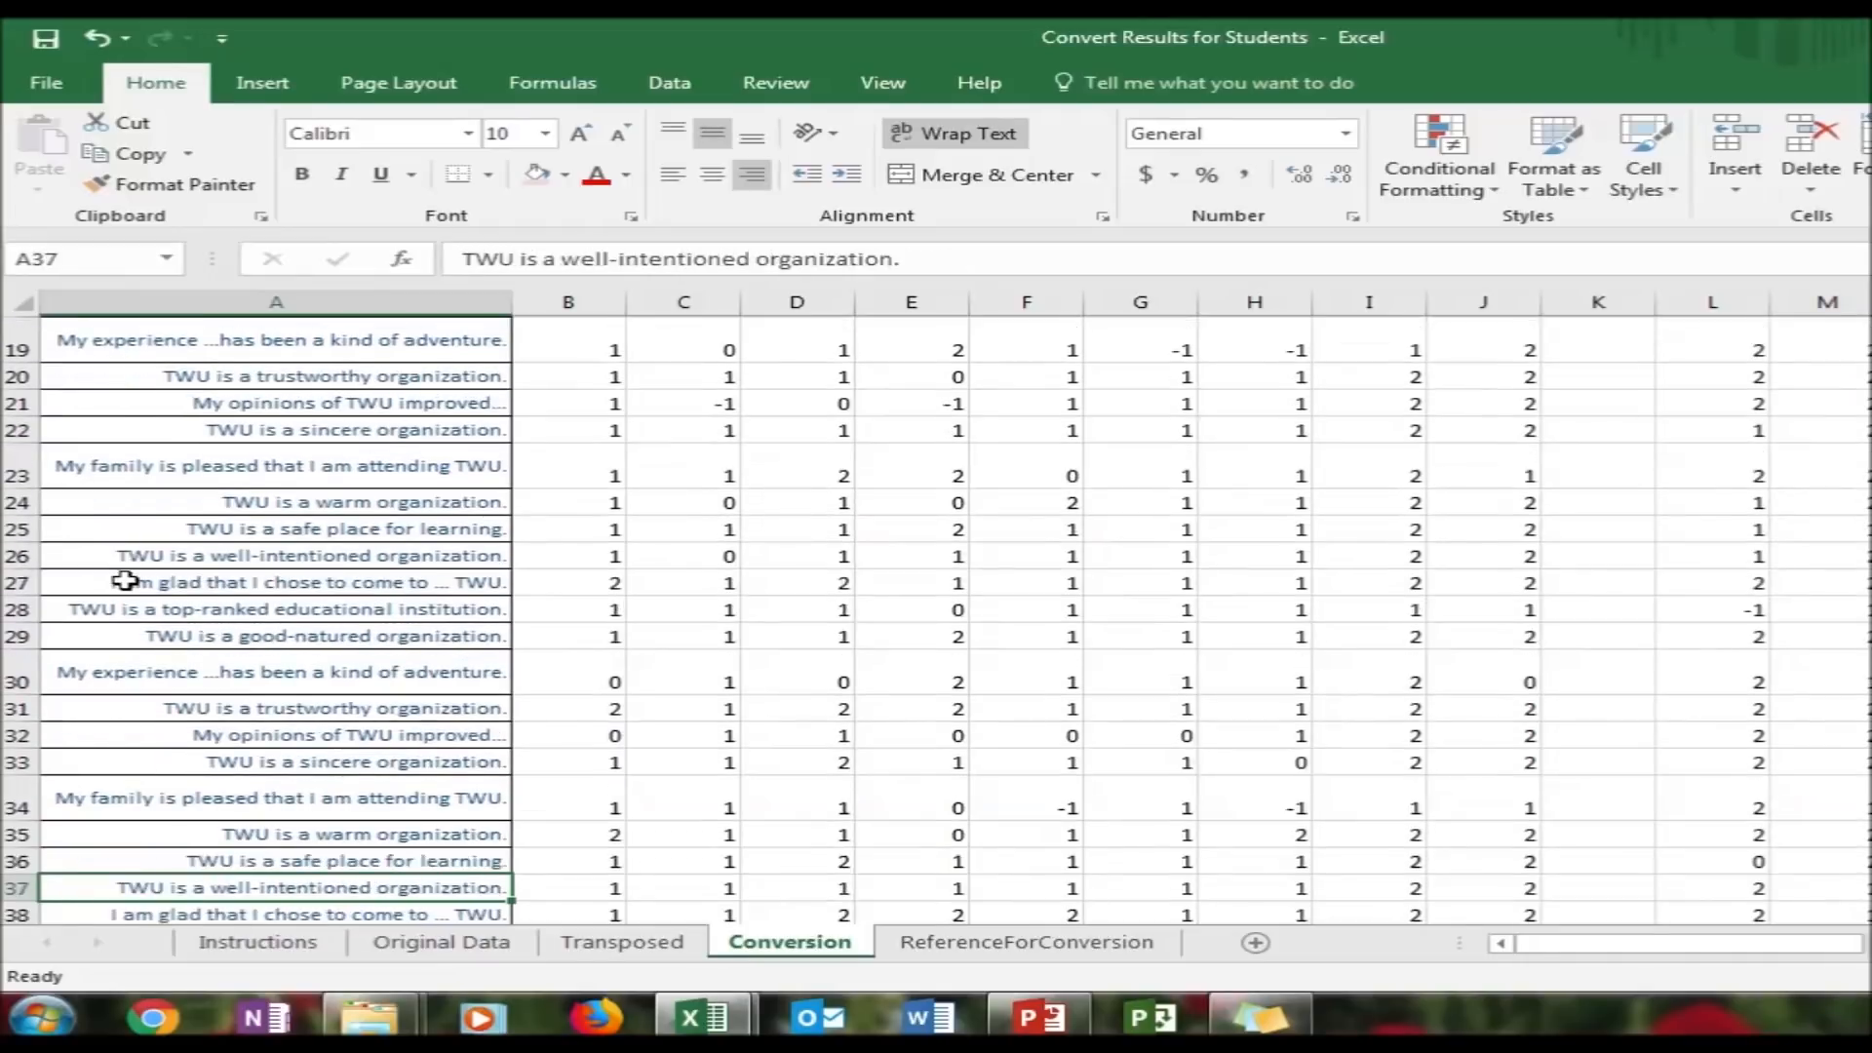
{"action": "key", "text": "Down"}
{"action": "key", "text": "Down"}
{"action": "key", "text": "Down"}
{"action": "key", "text": "Down"}
{"action": "key", "text": "Down"}
{"action": "key", "text": "Down"}
{"action": "key", "text": "Down"}
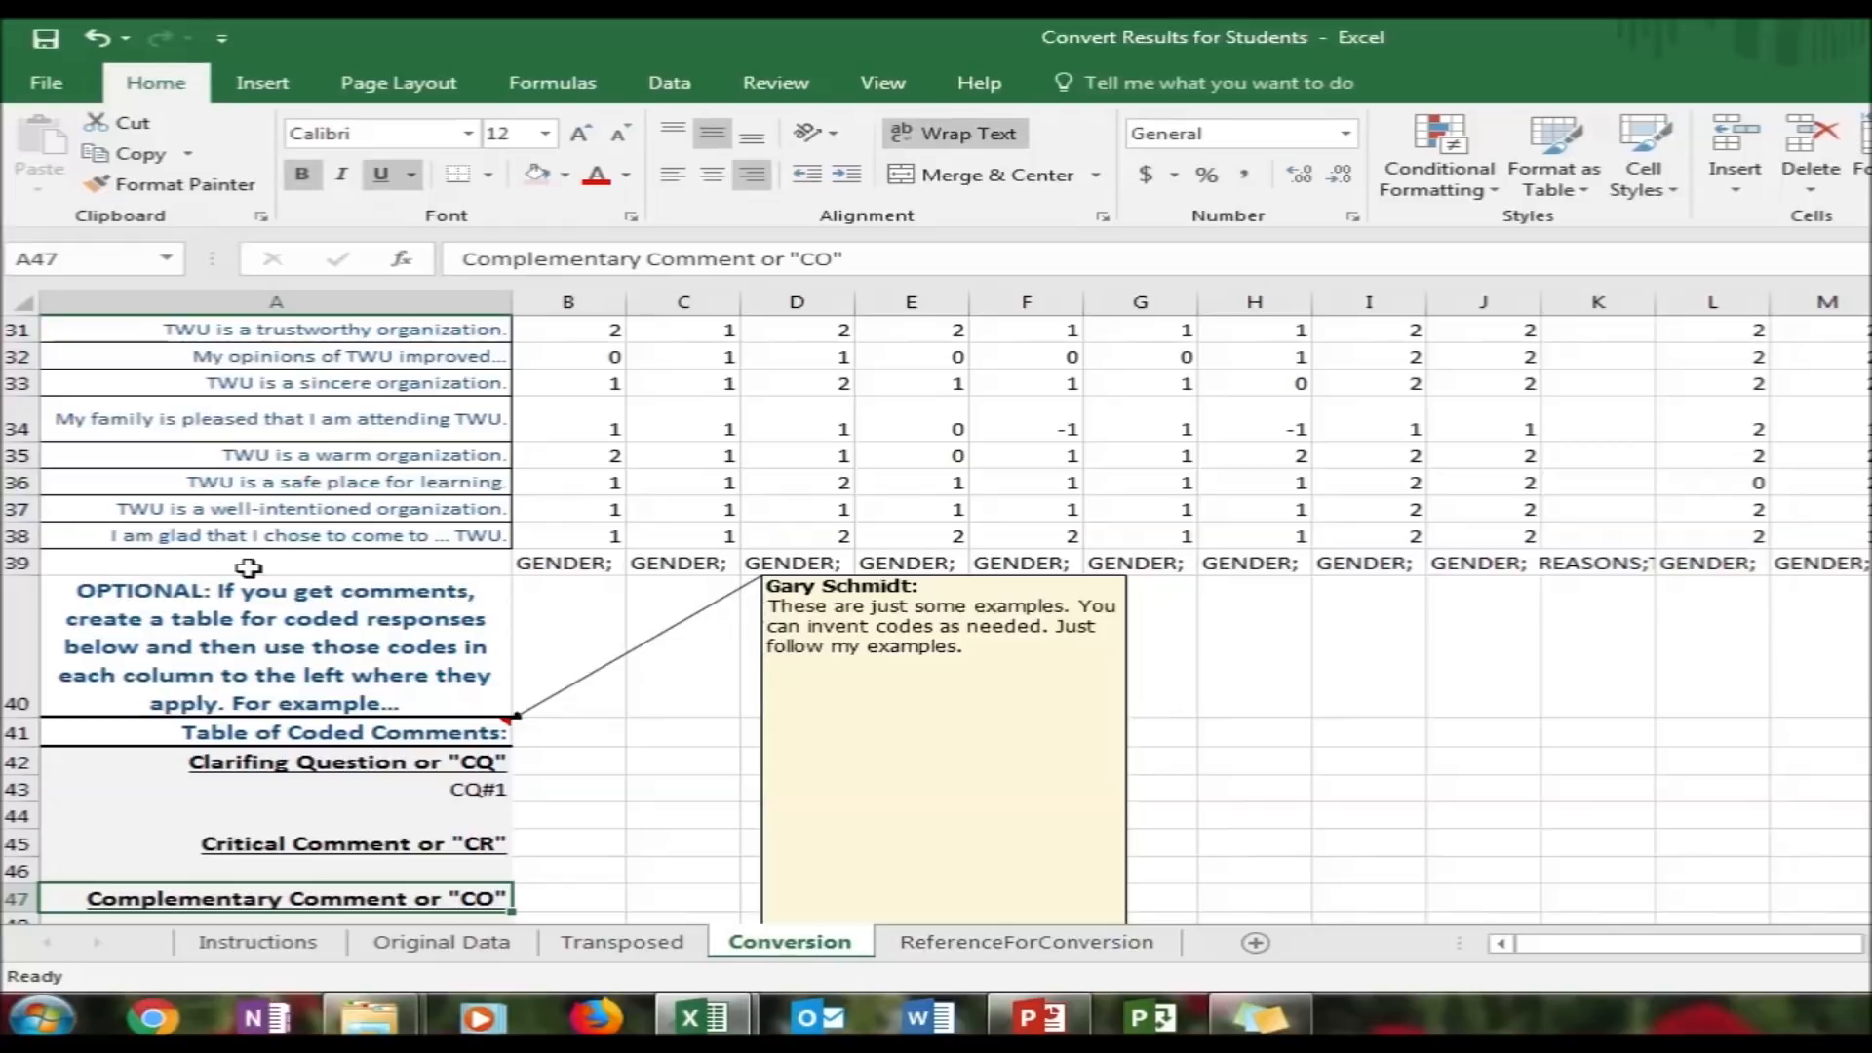
{"action": "left_click_drag", "start_coordinate": [238, 596], "coordinate": [202, 922]}
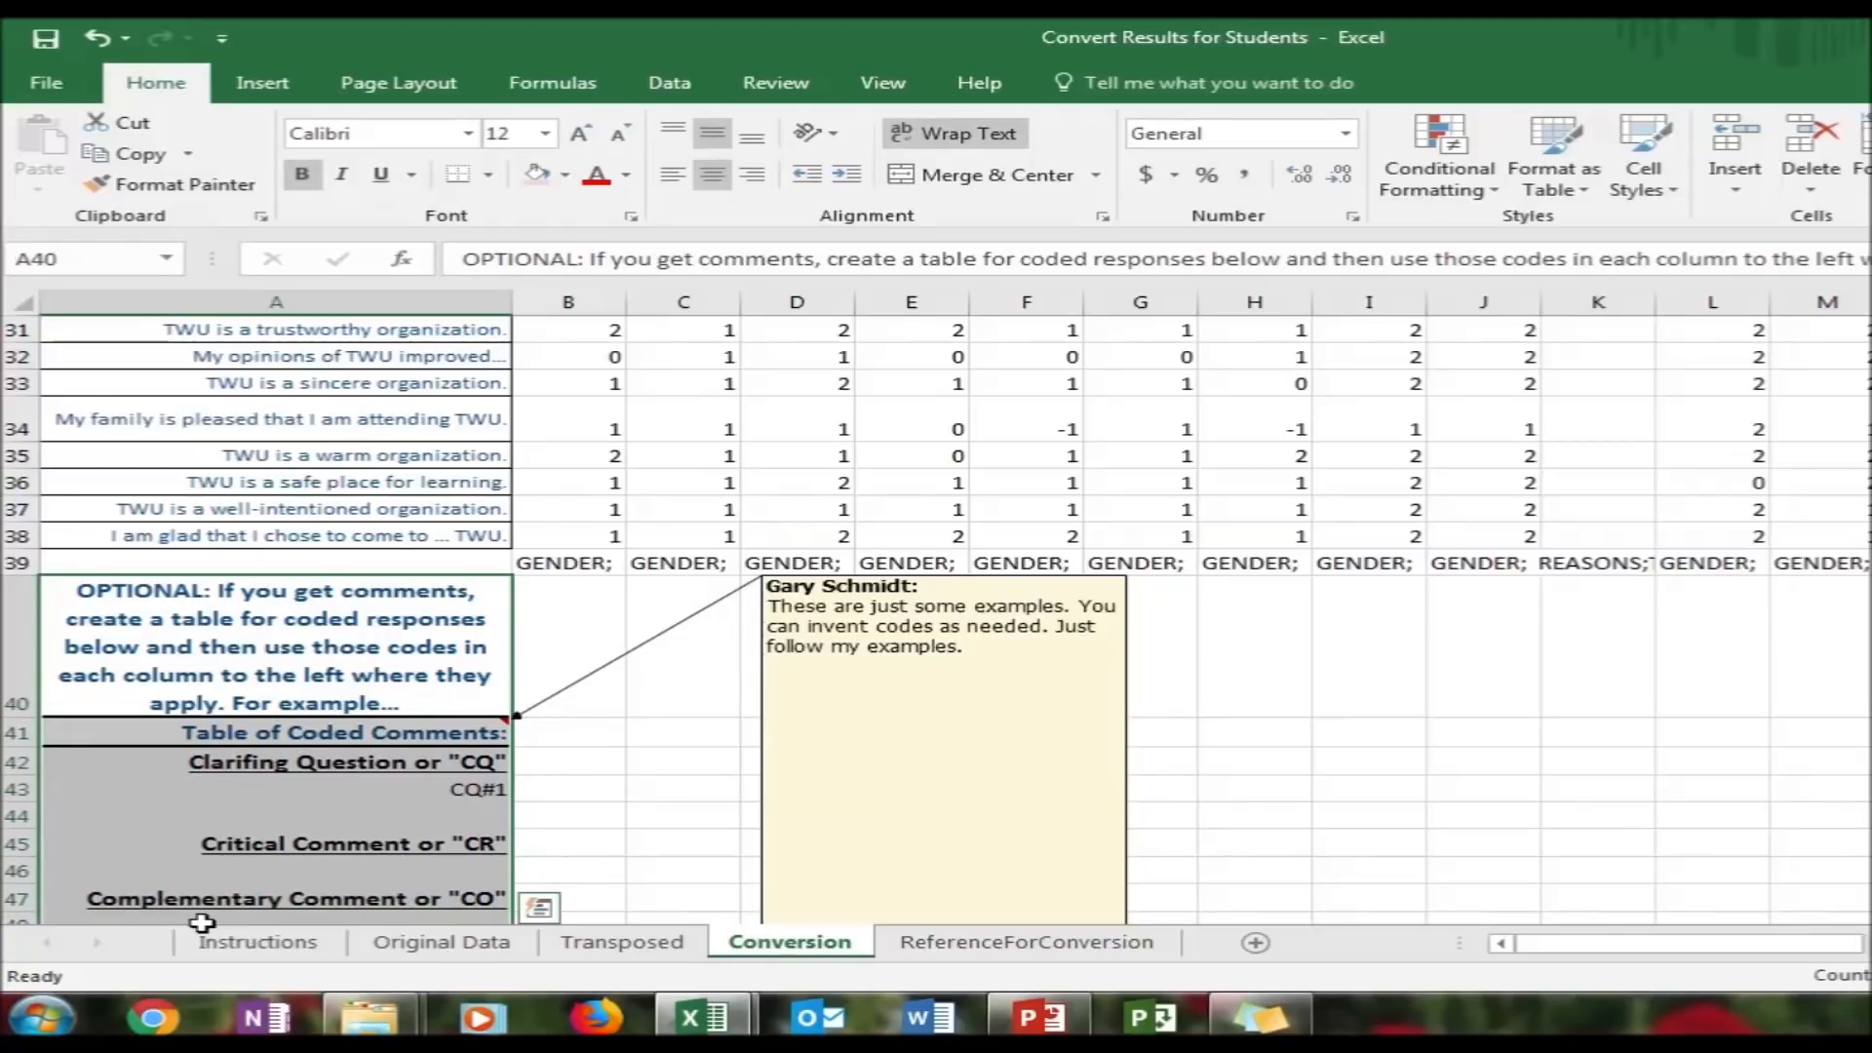
{"action": "right_click", "coordinate": [254, 671]}
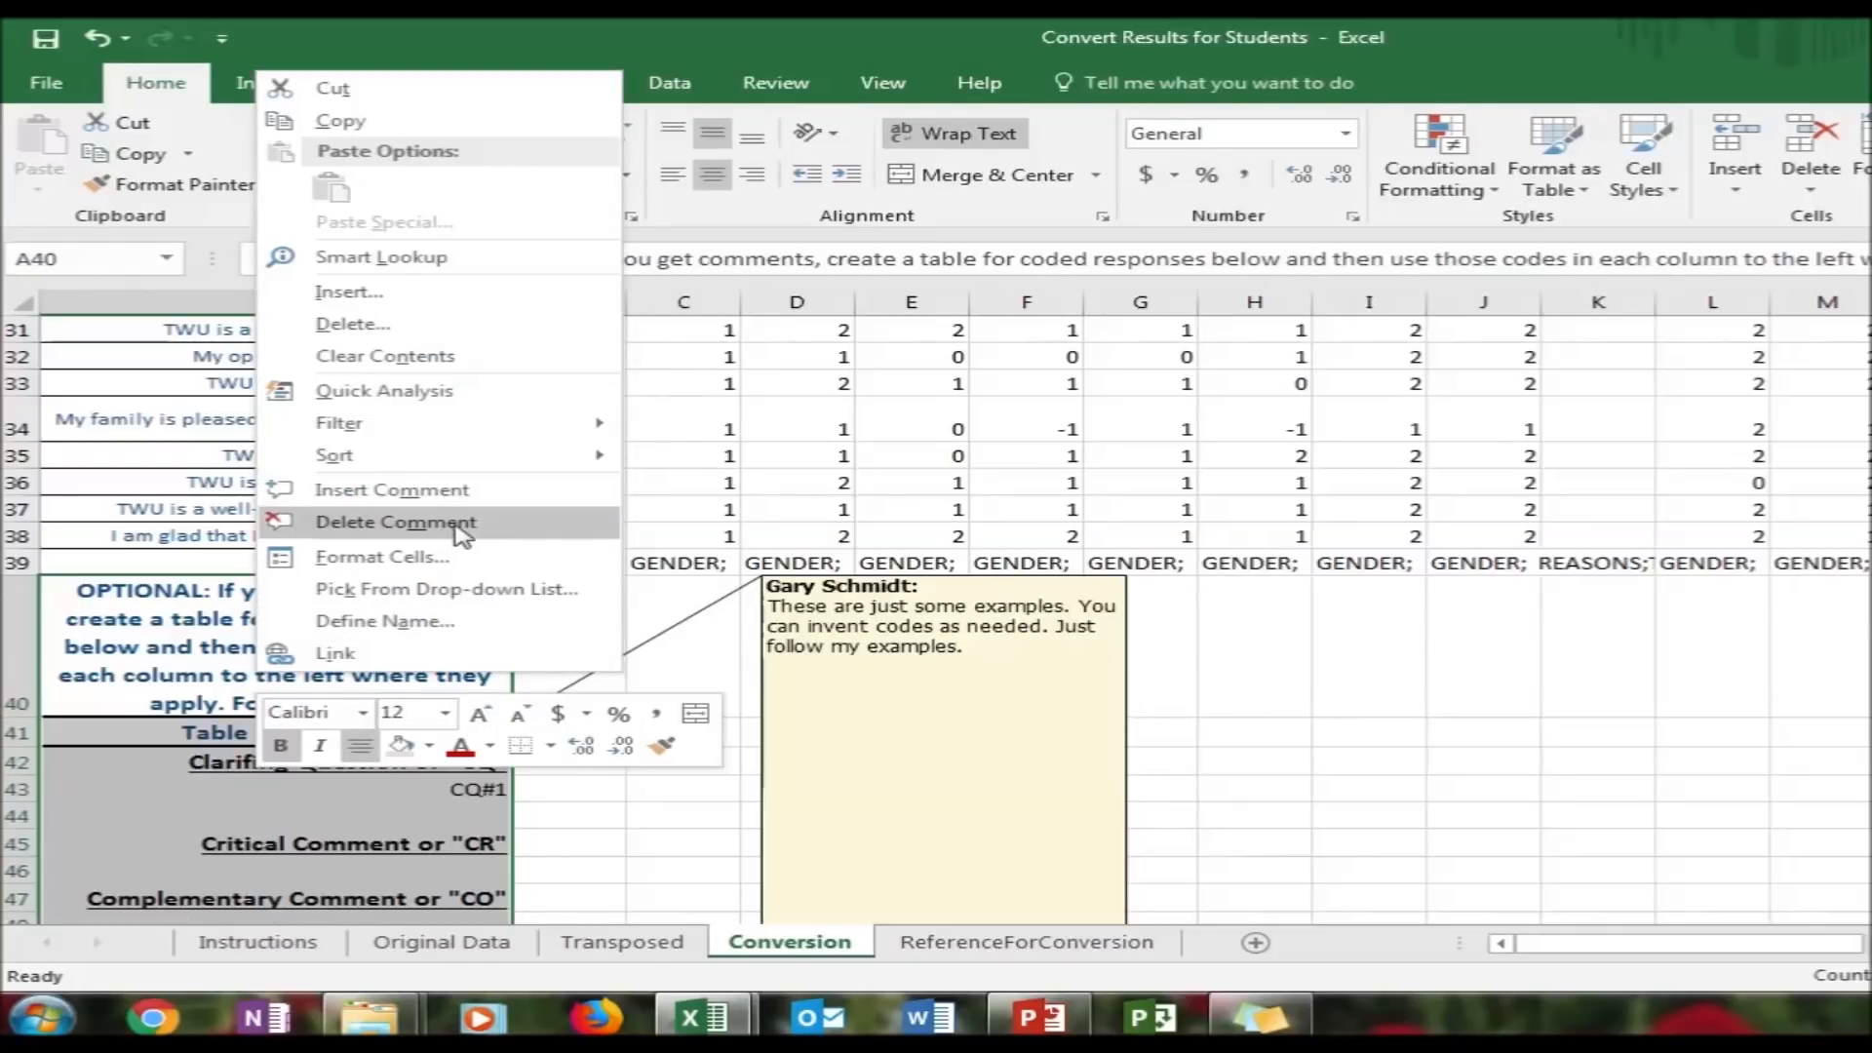
{"action": "left_click", "coordinate": [459, 356]}
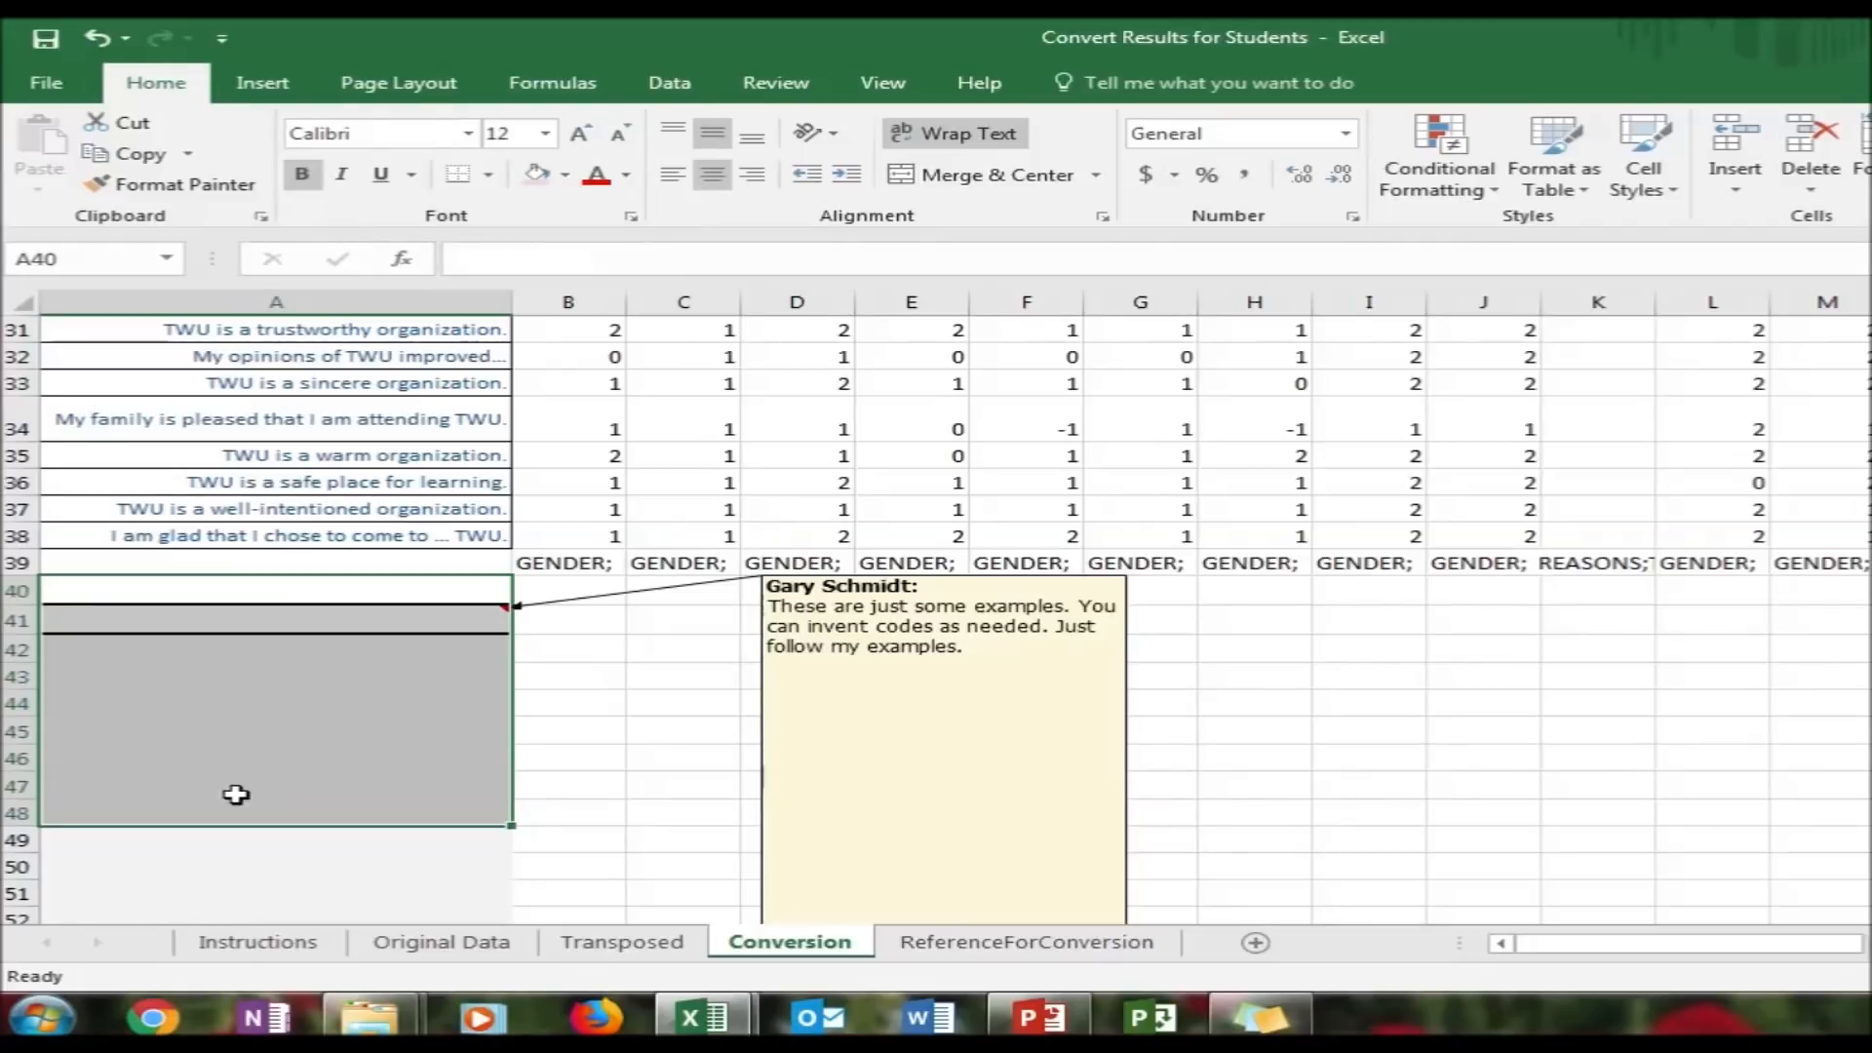
{"action": "left_click", "coordinate": [286, 693]}
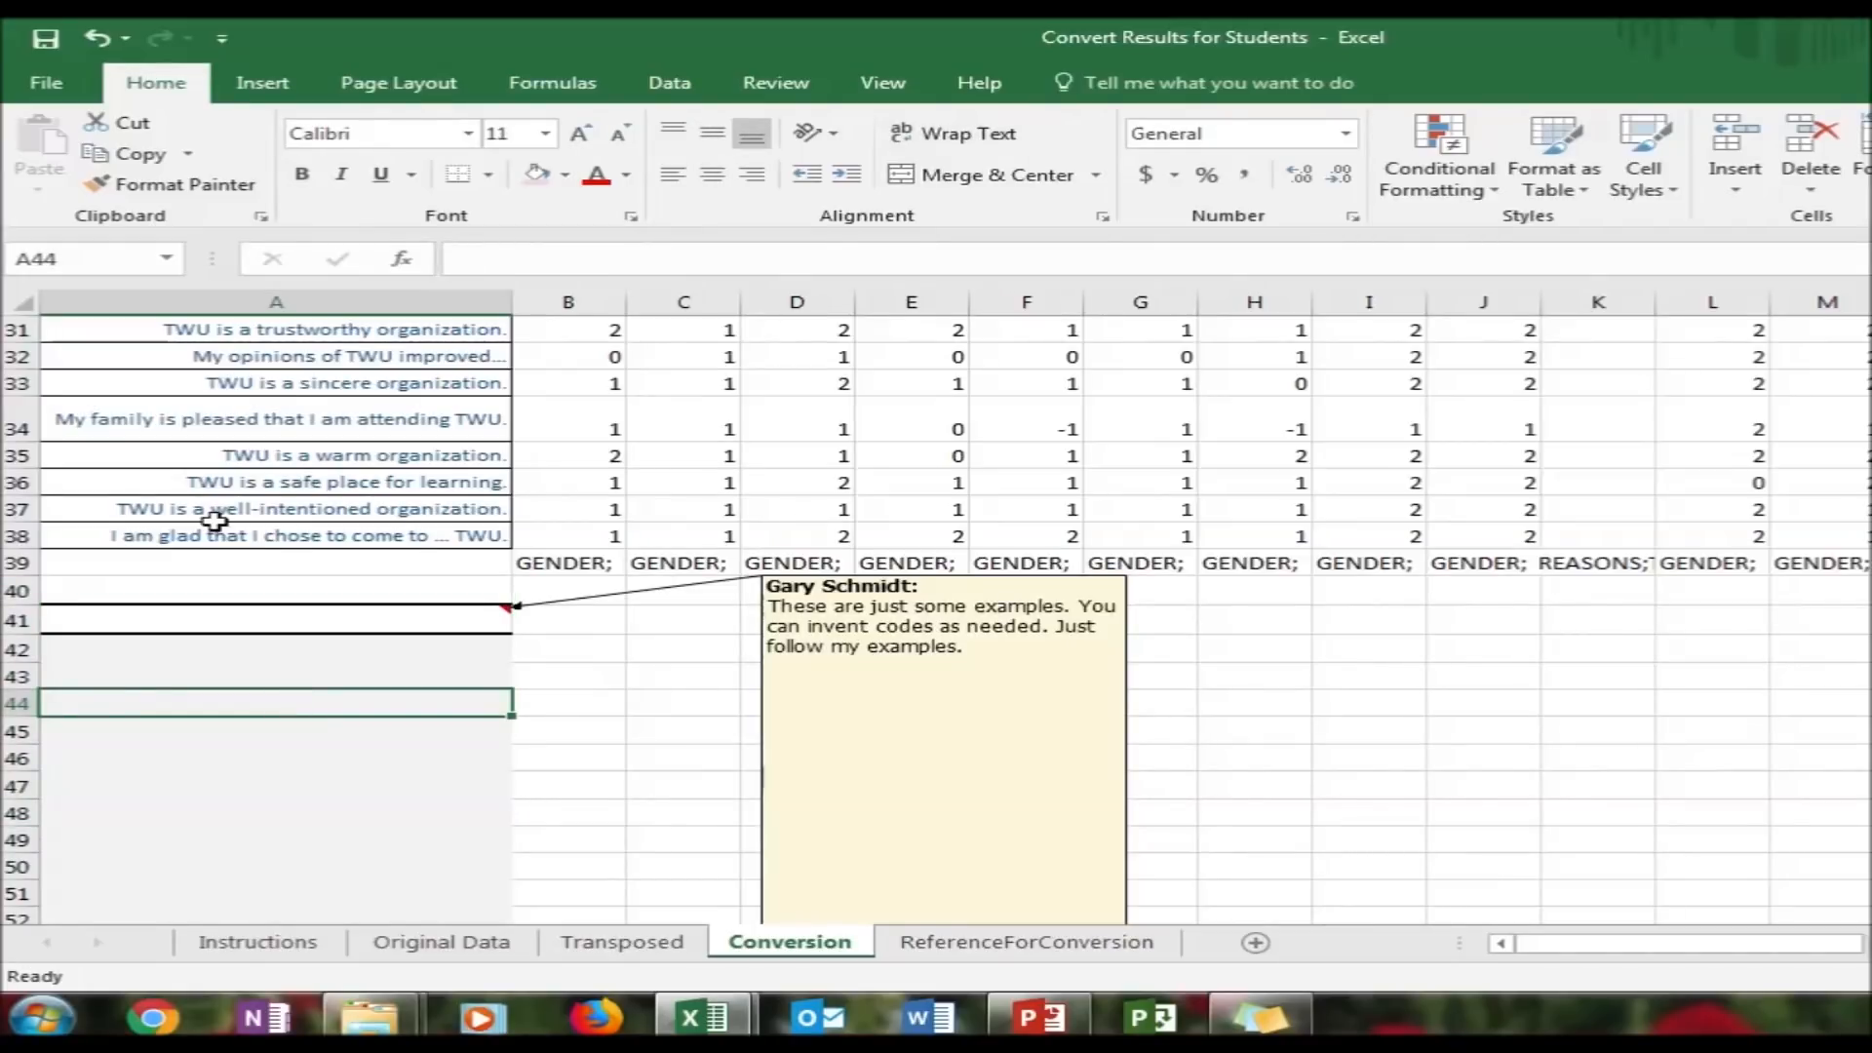
Copy column A of the Conversion sheet and paste it into column C of the AllDataSP2018 workbook
{"action": "left_click", "coordinate": [313, 302]}
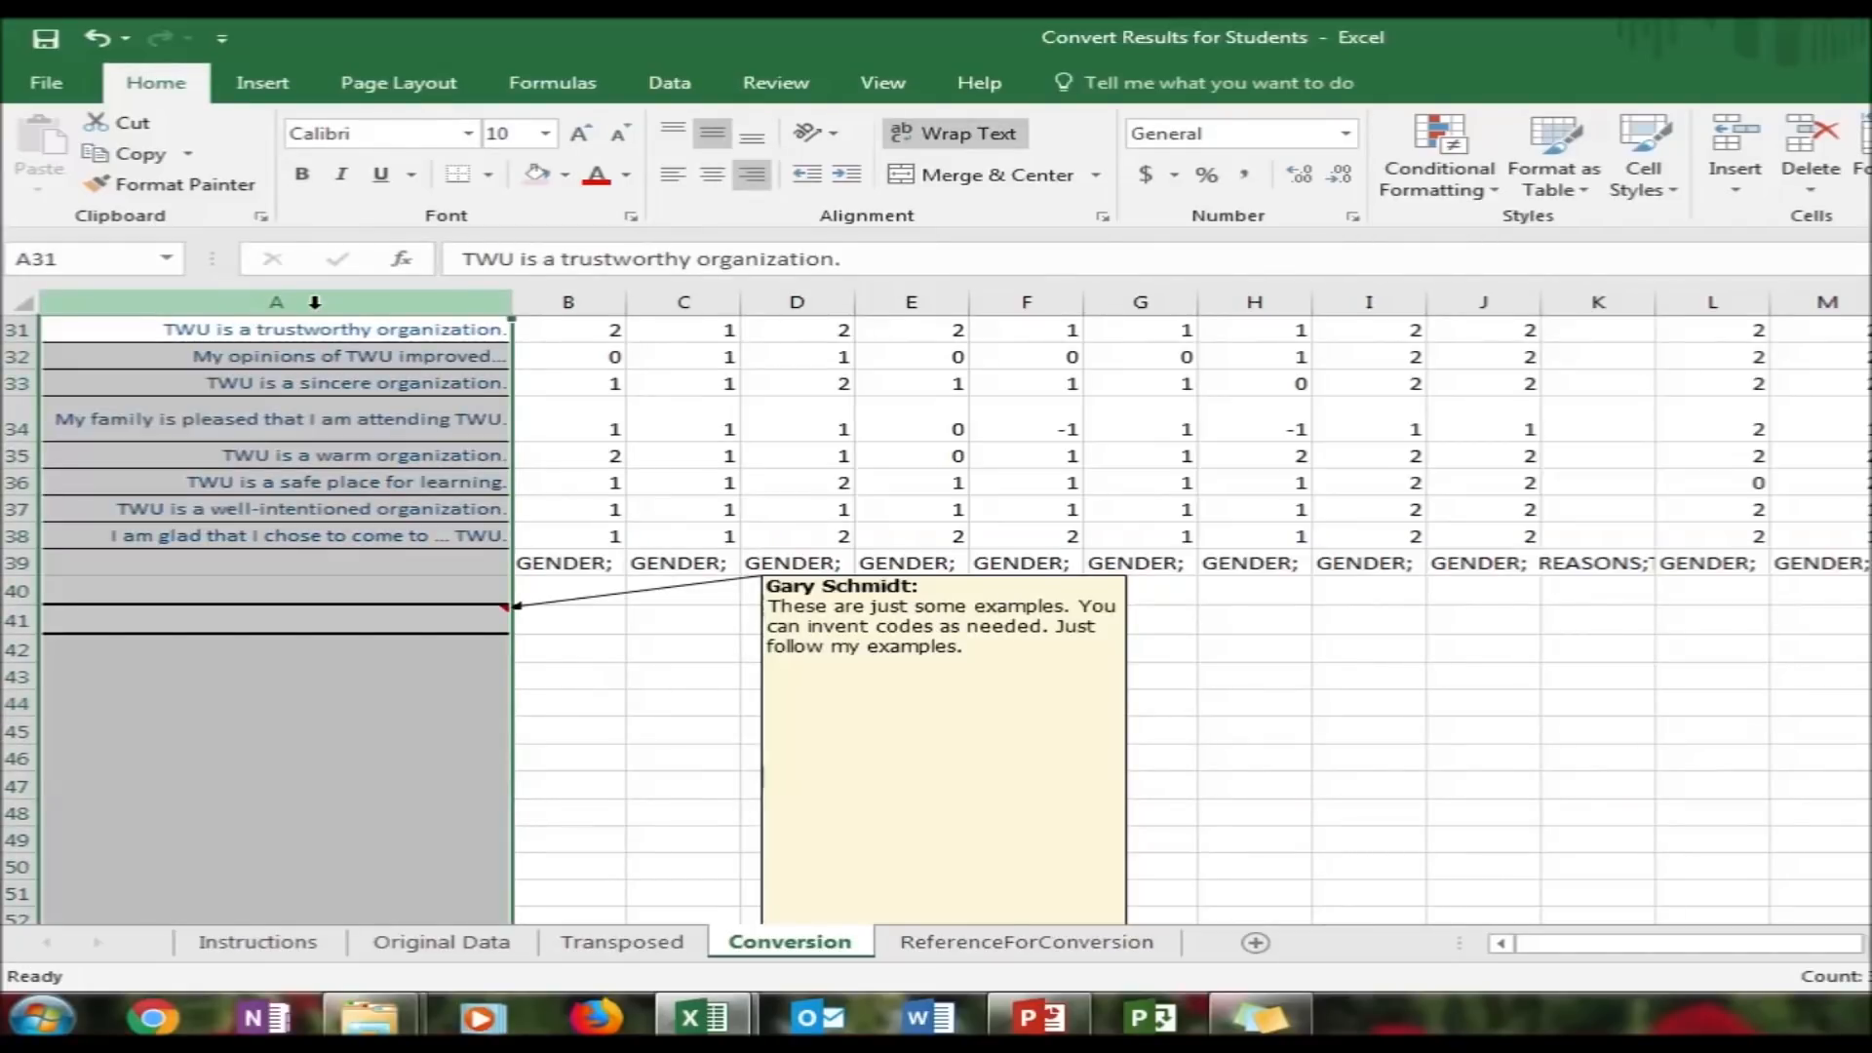
{"action": "right_click", "coordinate": [314, 302]}
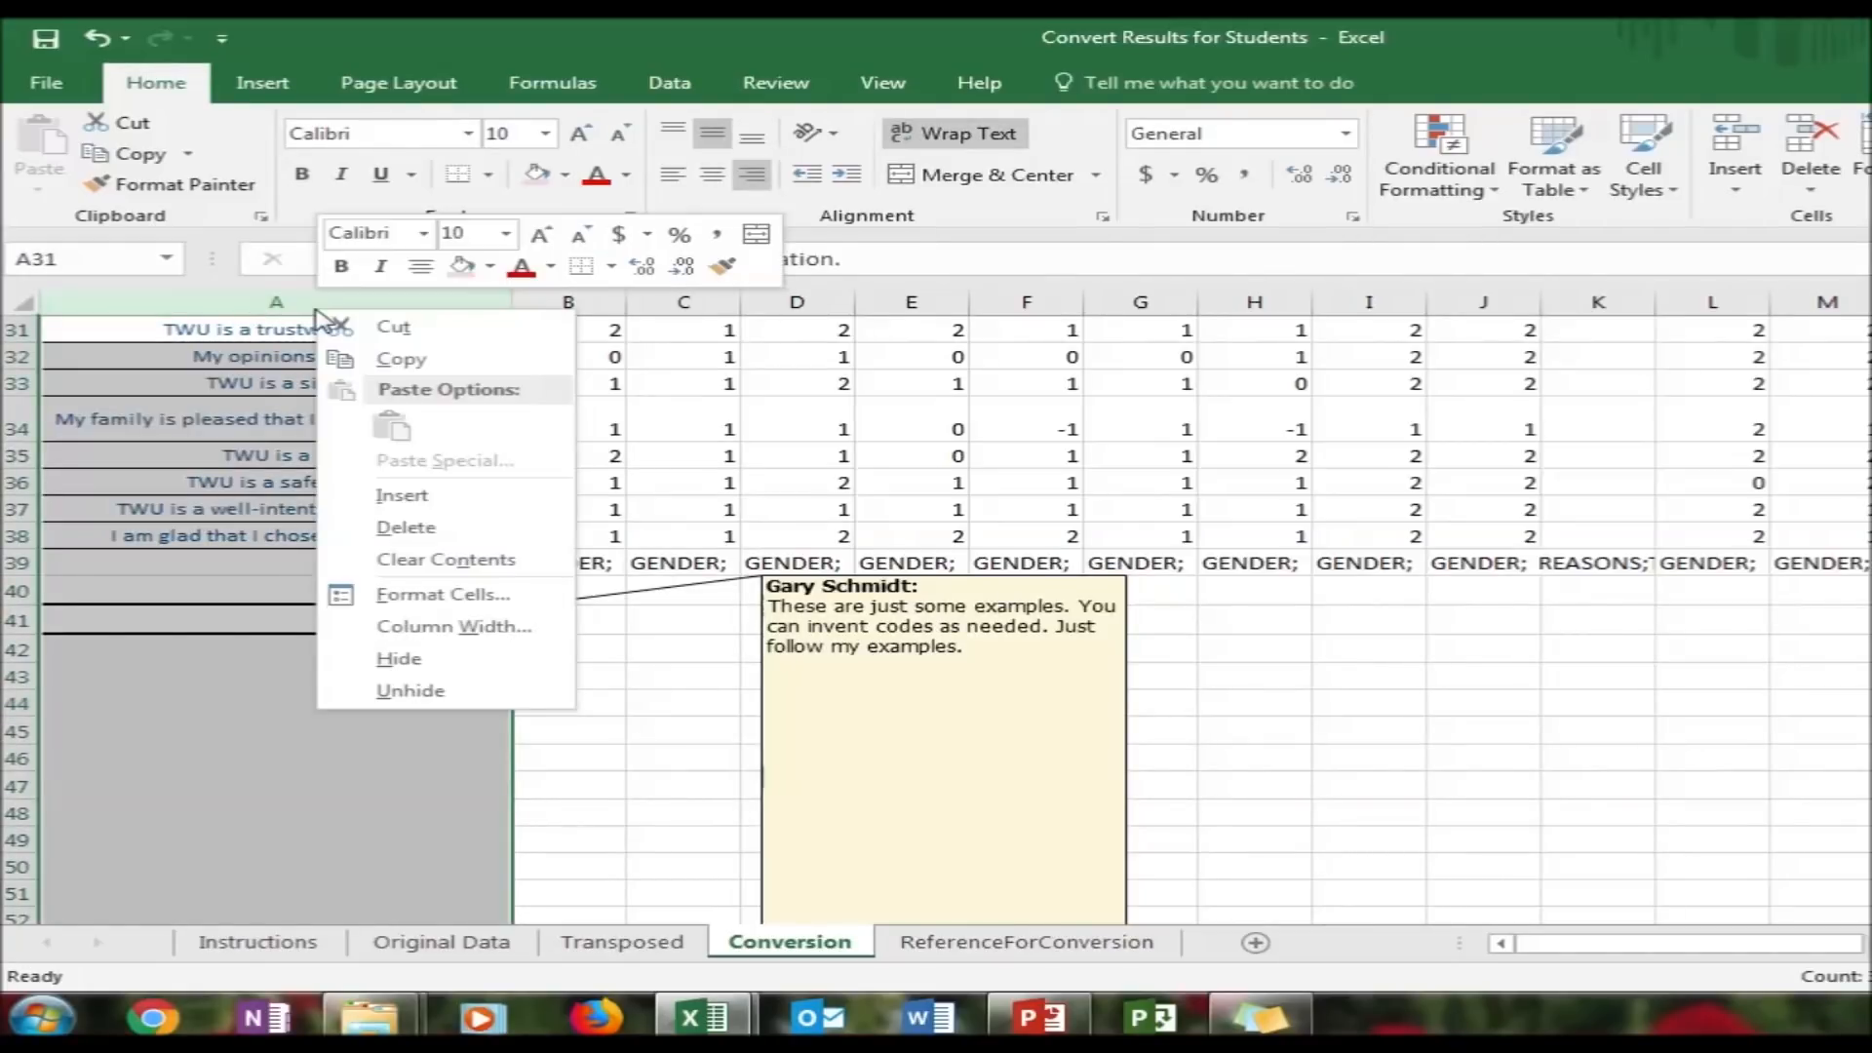
{"action": "left_click", "coordinate": [422, 358]}
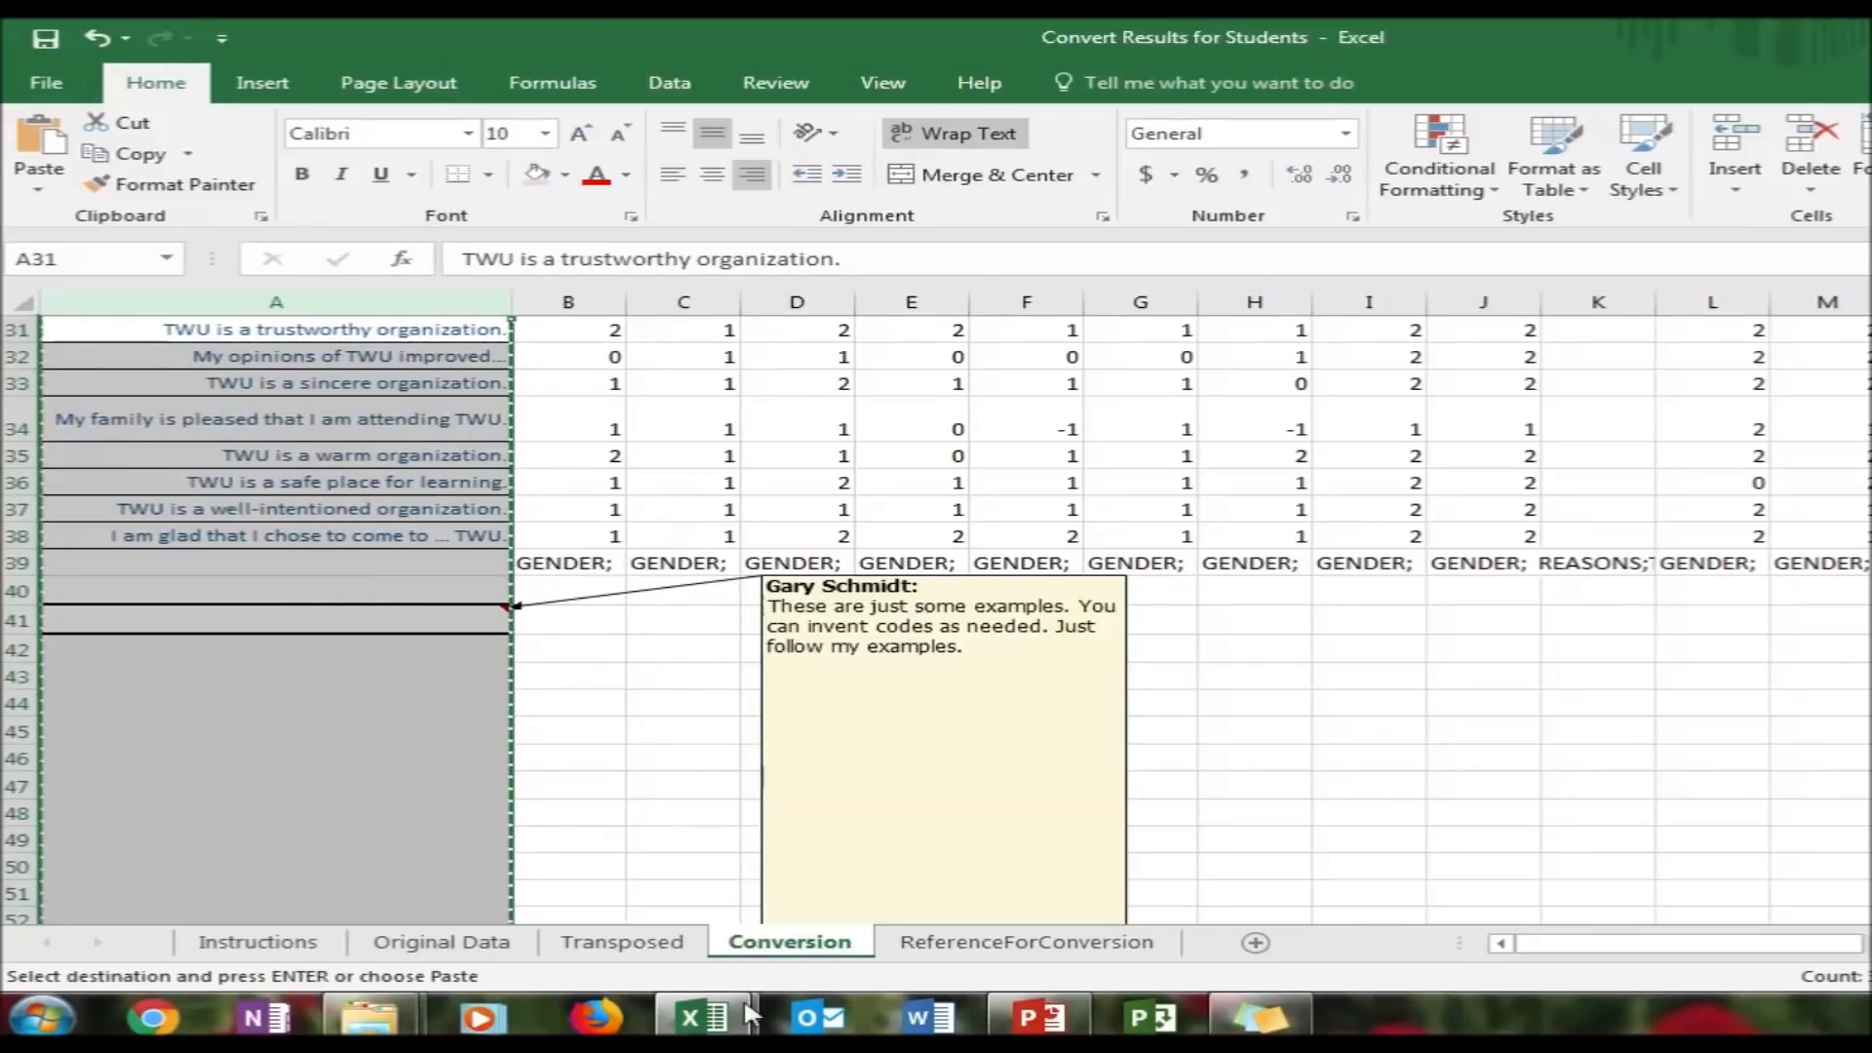
{"action": "left_click", "coordinate": [704, 1016]}
{"action": "left_click", "coordinate": [593, 915]}
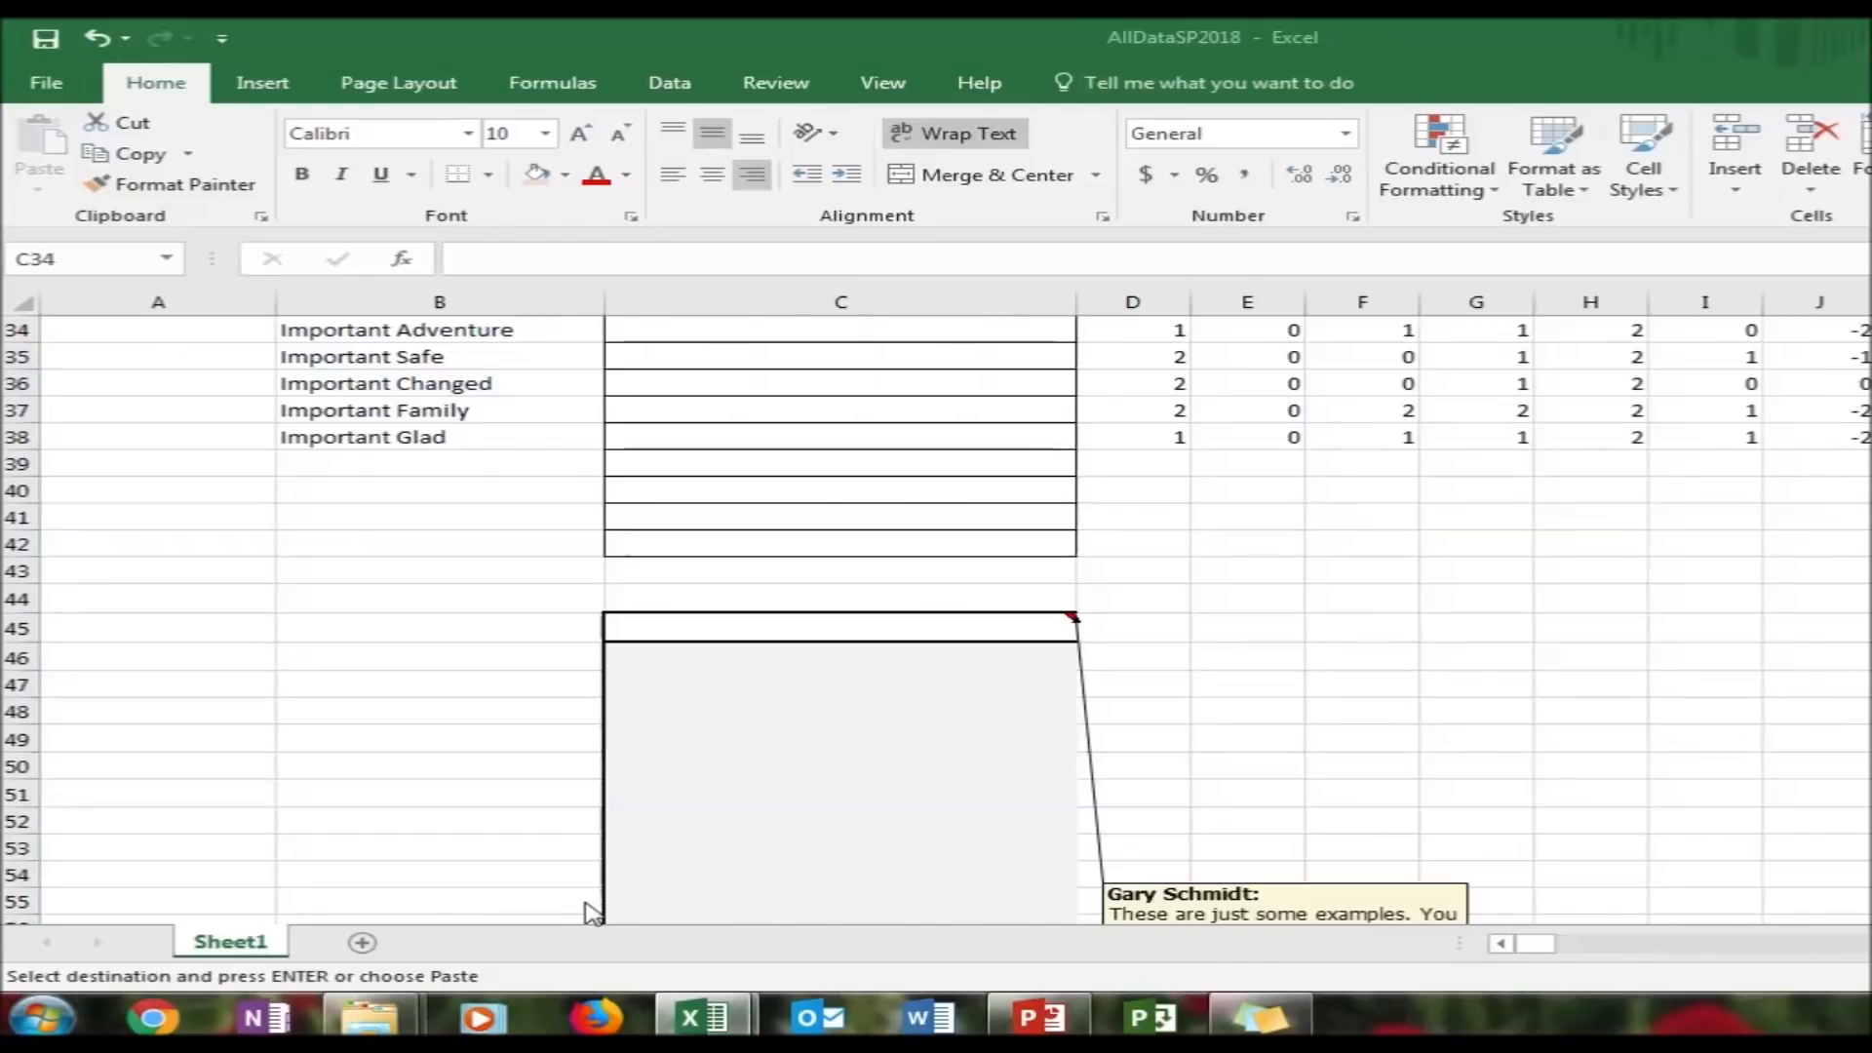
{"action": "left_click", "coordinate": [803, 291]}
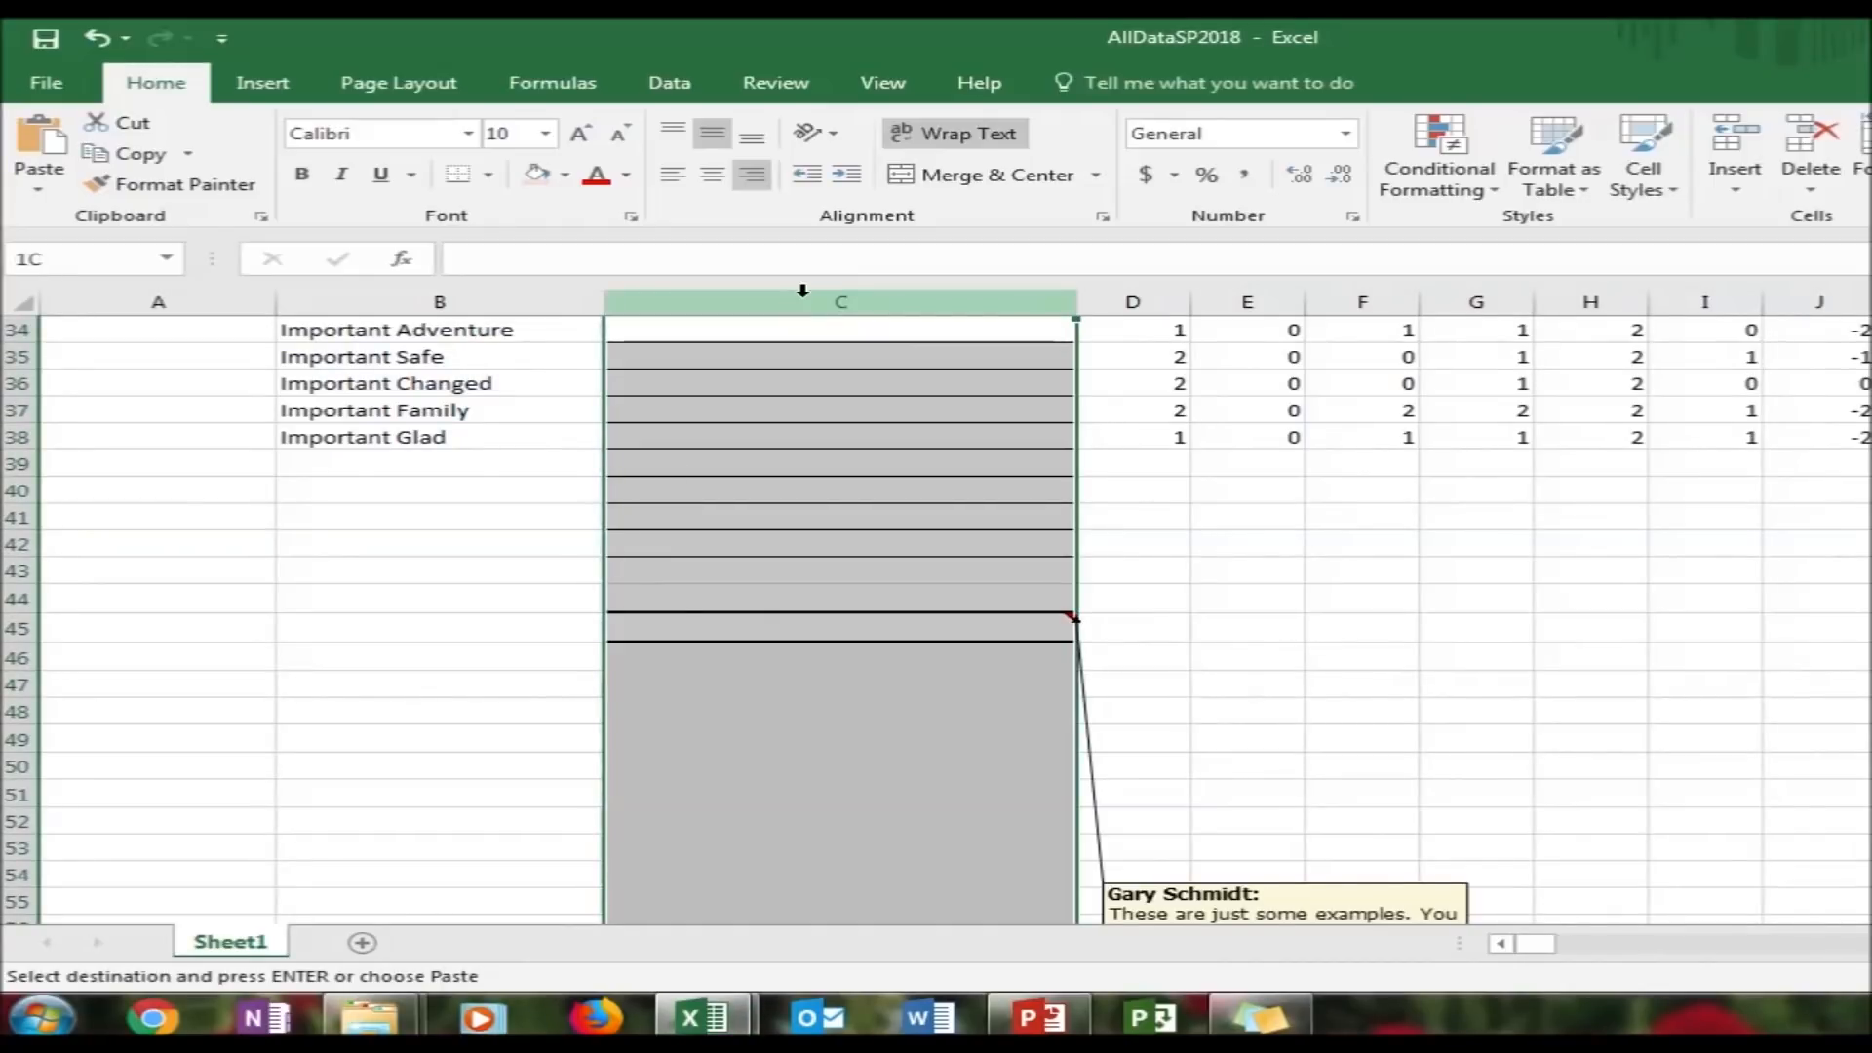
{"action": "right_click", "coordinate": [803, 291]}
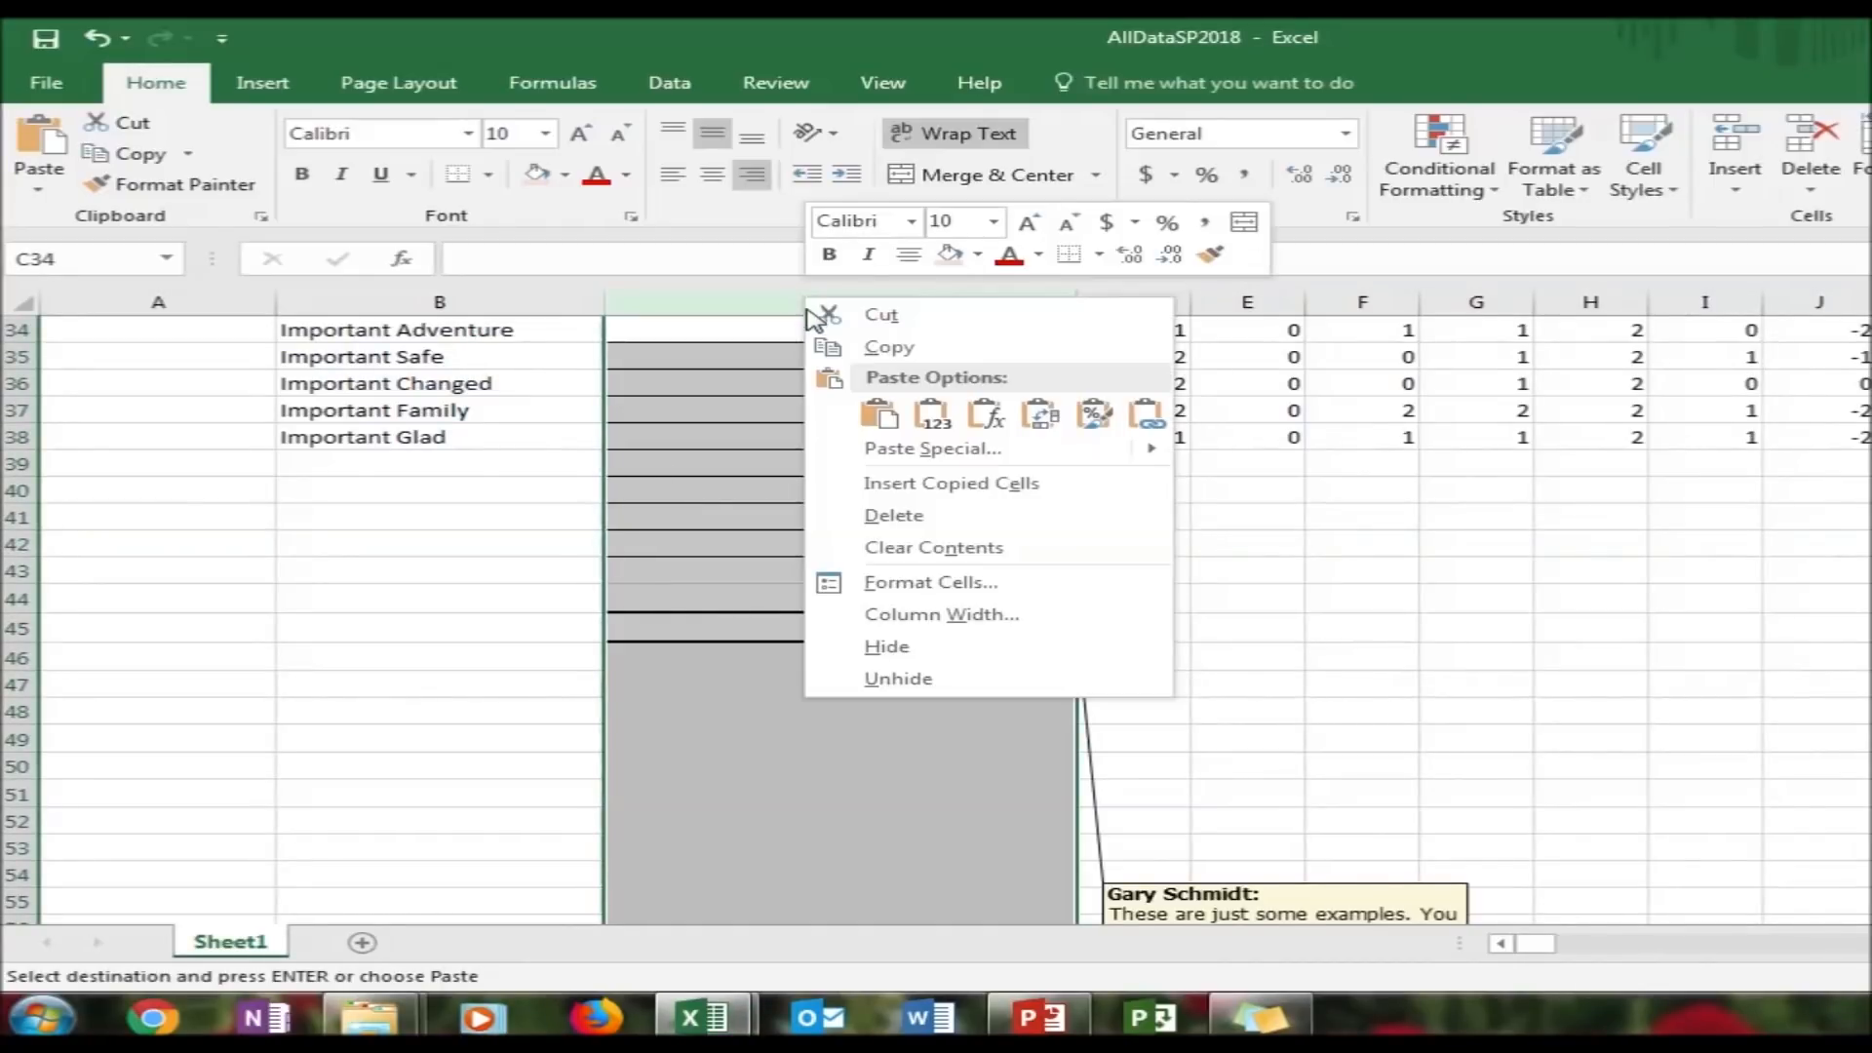
{"action": "left_click", "coordinate": [879, 415]}
Compare the pasted labels in column C with the category labels in column B, working up to the first Warmth - True row
{"action": "key", "text": "Up"}
{"action": "key", "text": "Up"}
{"action": "key", "text": "Up"}
{"action": "key", "text": "Up"}
{"action": "key", "text": "Up"}
{"action": "key", "text": "Up"}
{"action": "key", "text": "Up"}
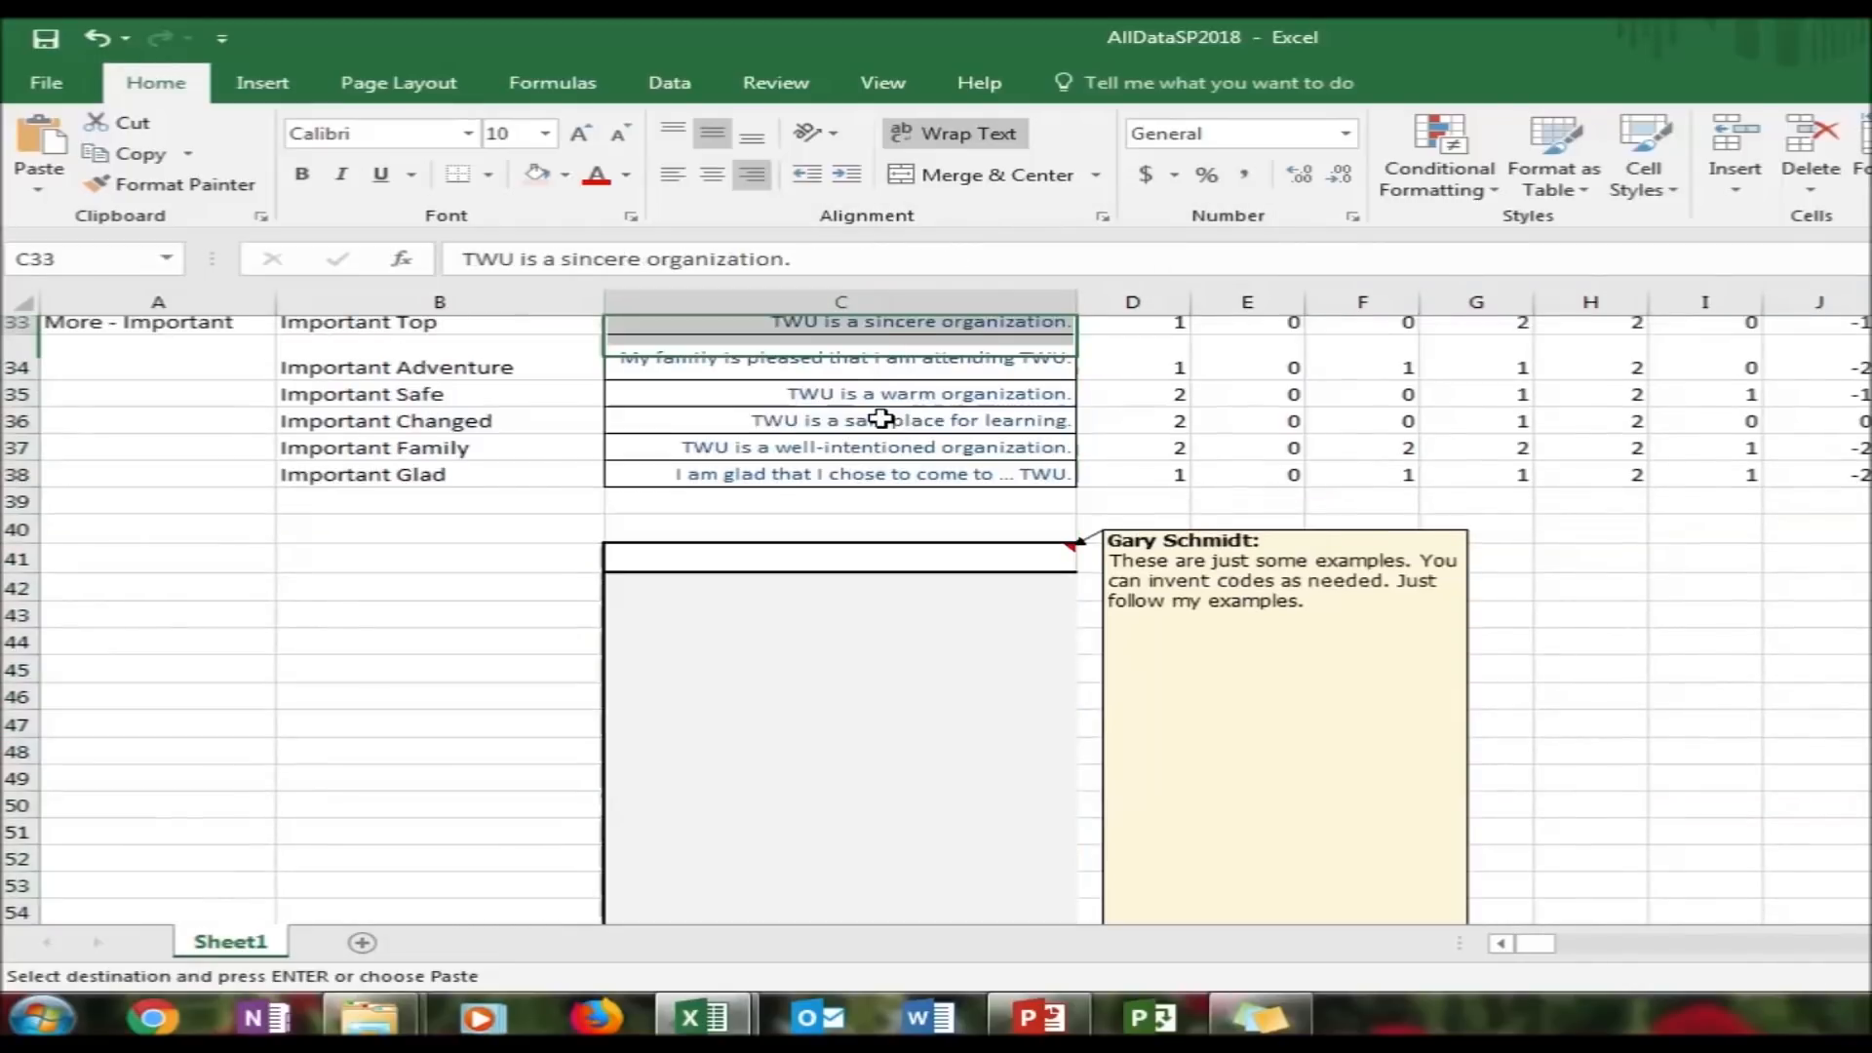
{"action": "key", "text": "Down"}
{"action": "key", "text": "Down"}
{"action": "key", "text": "Down"}
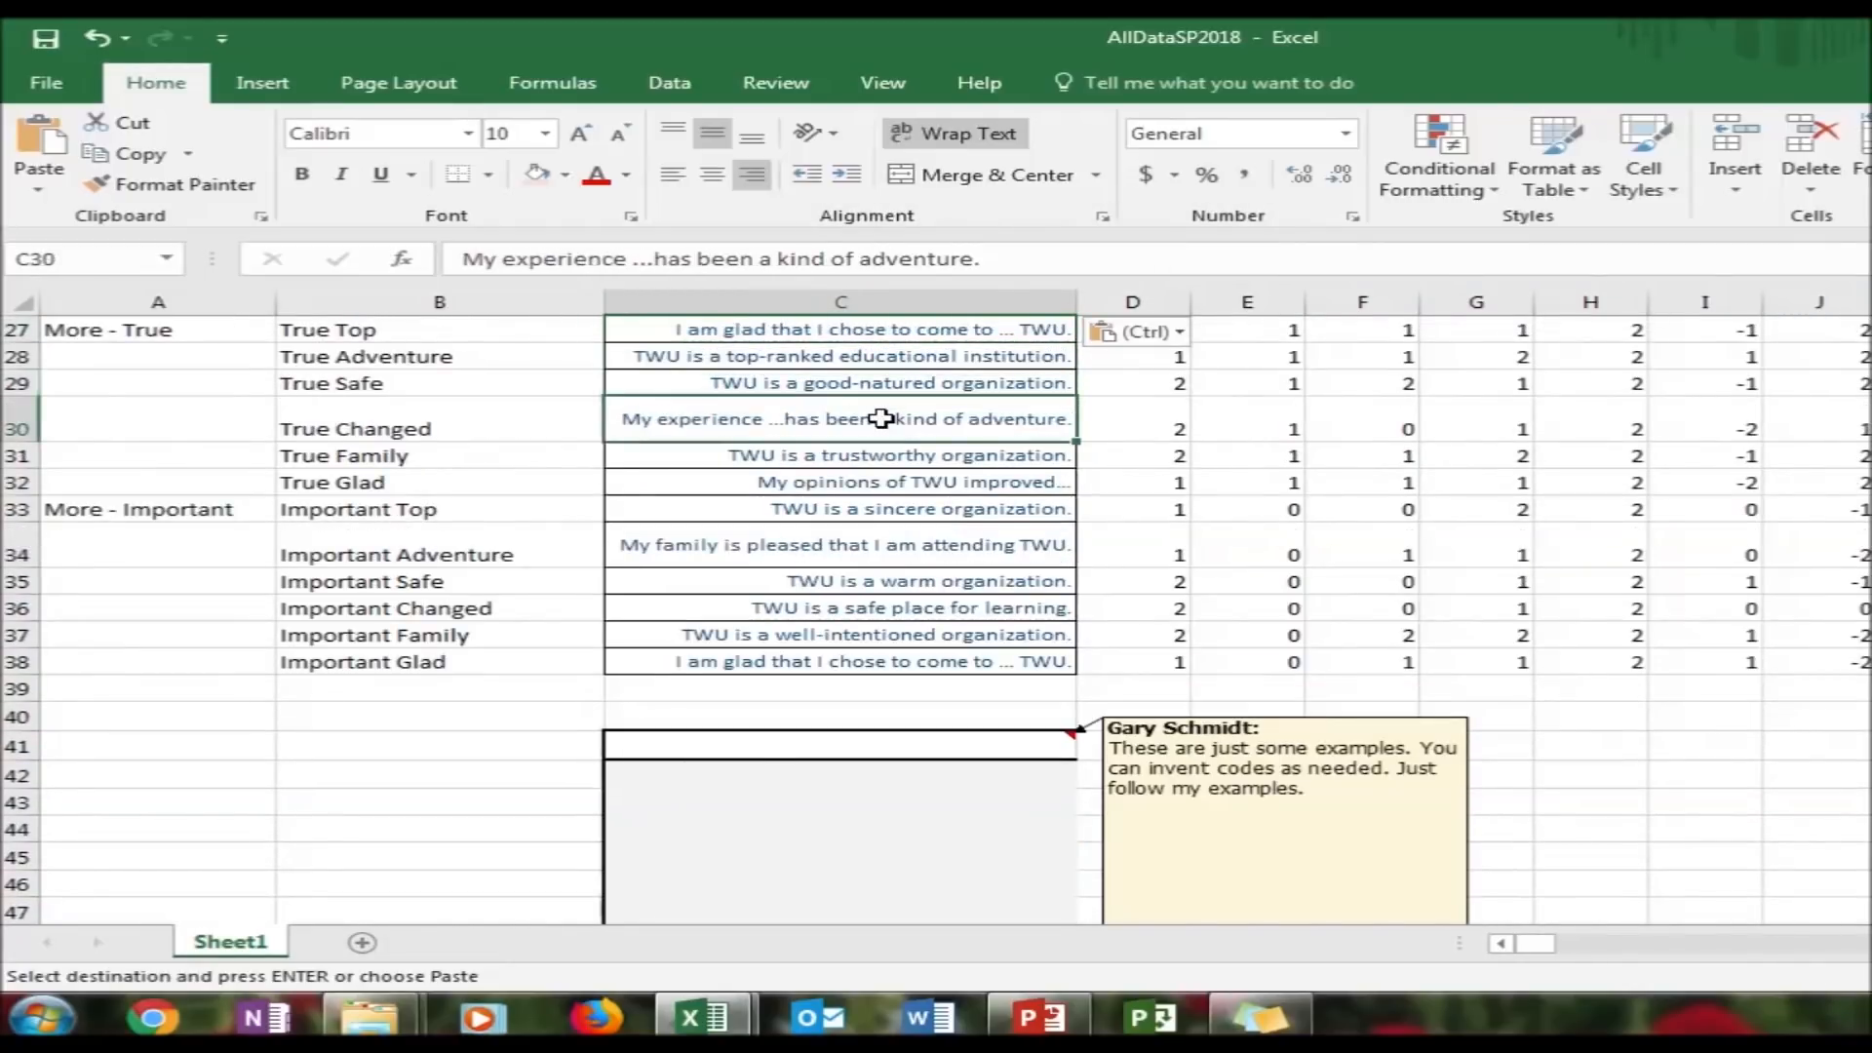
{"action": "key", "text": "Up"}
{"action": "key", "text": "Up"}
{"action": "key", "text": "Up"}
{"action": "key", "text": "Up"}
{"action": "key", "text": "Up"}
{"action": "key", "text": "Up"}
{"action": "key", "text": "Up"}
{"action": "key", "text": "Up"}
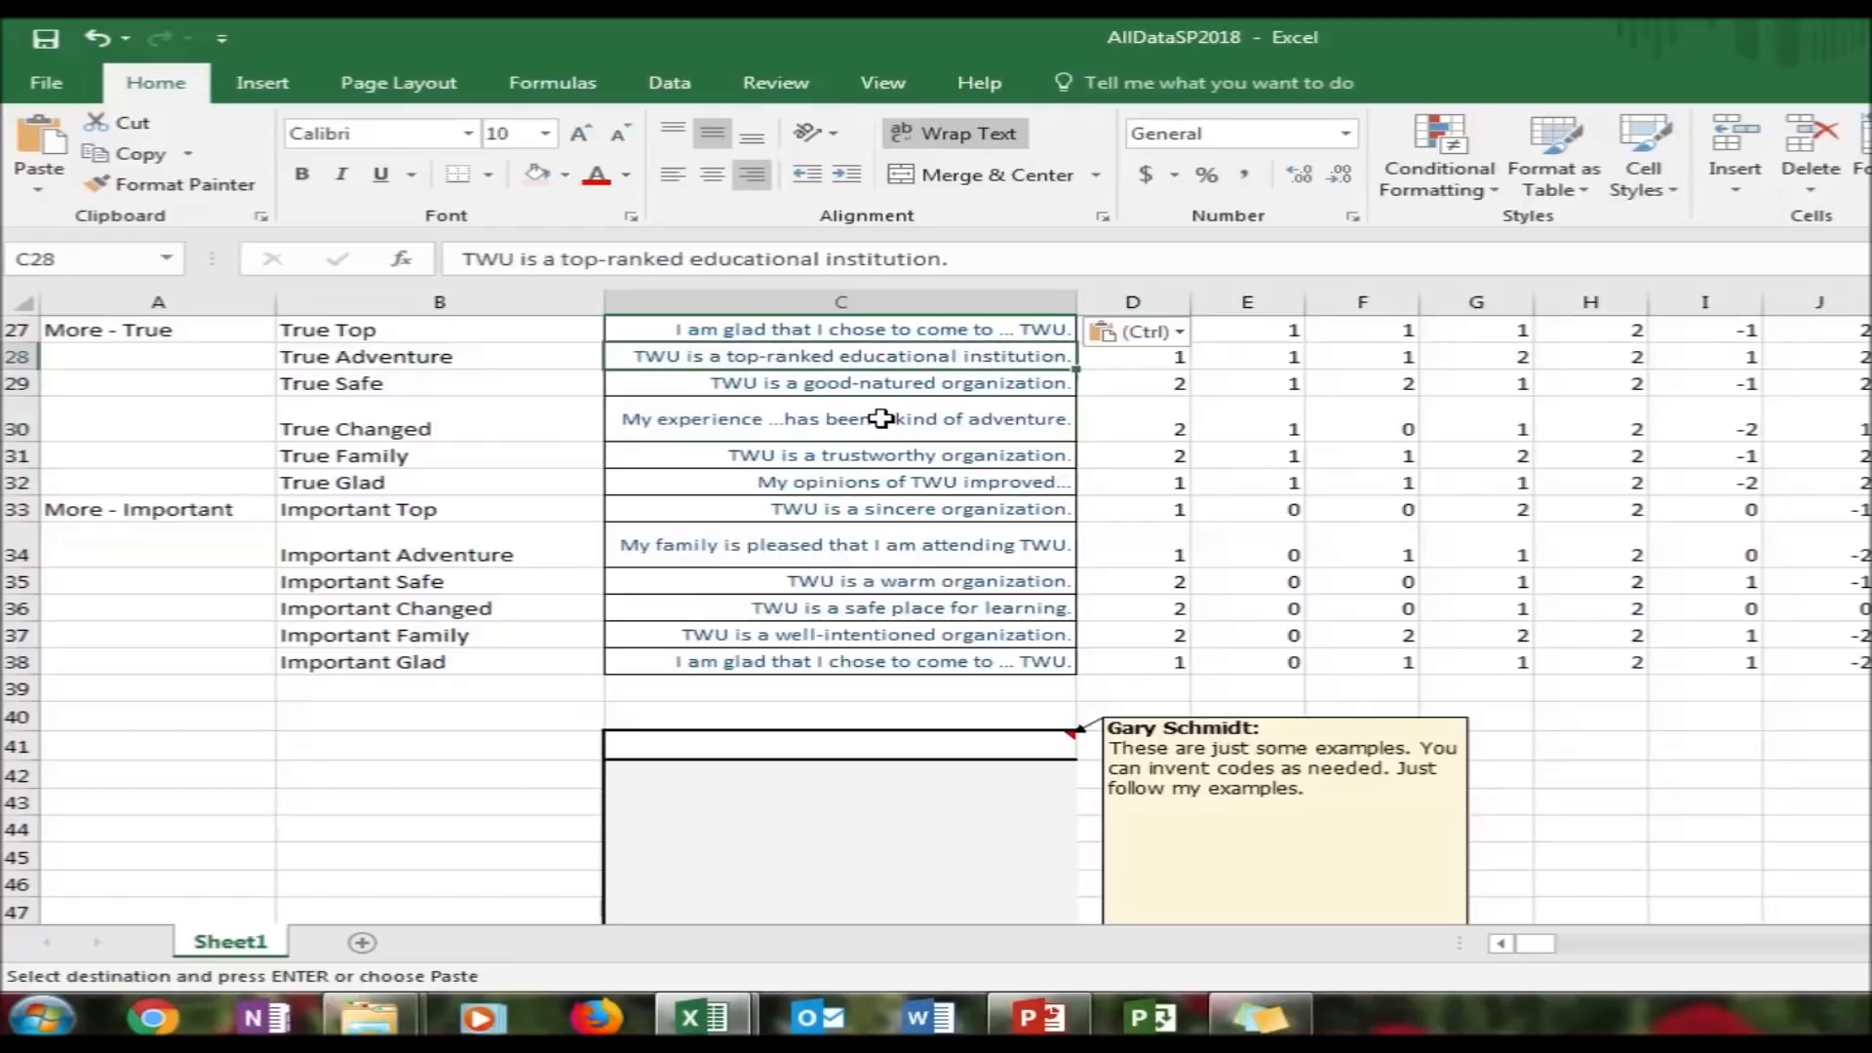
{"action": "key", "text": "ctrl+v"}
{"action": "key", "text": "Down"}
{"action": "key", "text": "Down"}
{"action": "key", "text": "Down"}
{"action": "key", "text": "Down"}
{"action": "key", "text": "Down"}
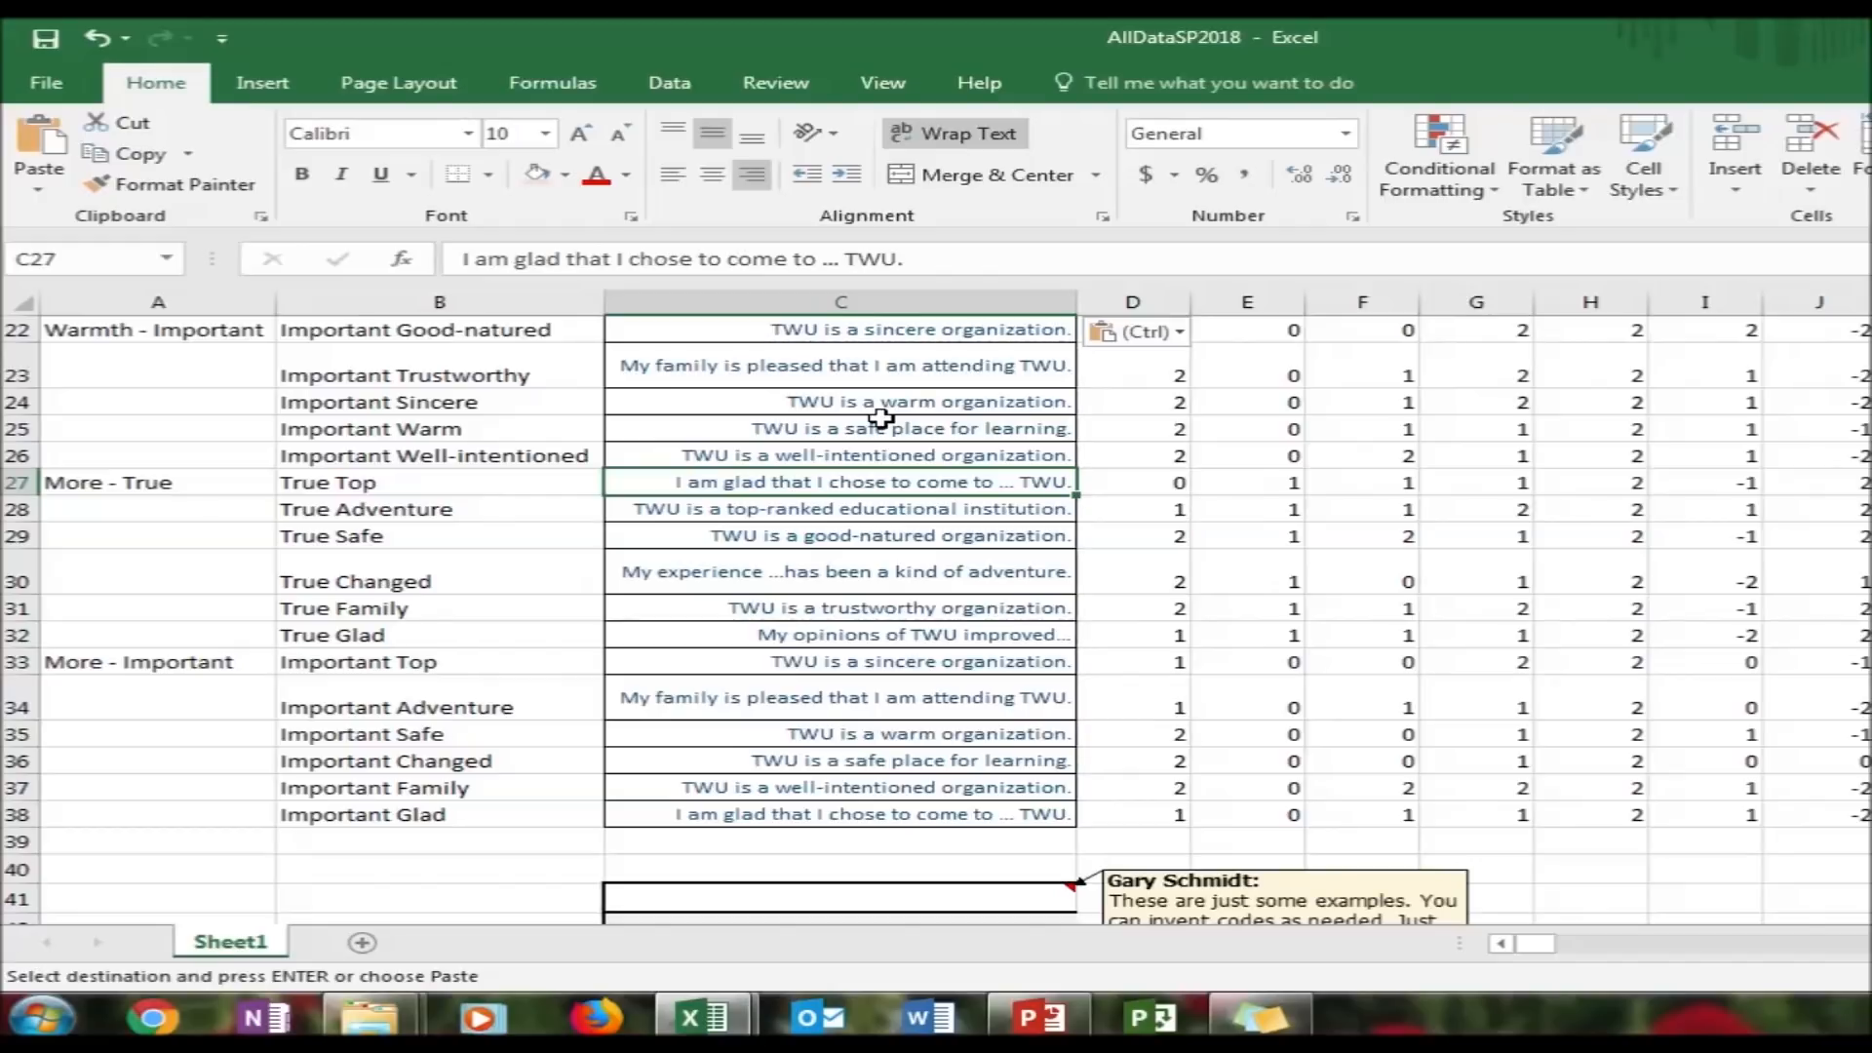
{"action": "key", "text": "Up"}
{"action": "key", "text": "Up"}
{"action": "key", "text": "Up"}
{"action": "key", "text": "Up"}
{"action": "key", "text": "Up"}
{"action": "key", "text": "Up"}
{"action": "key", "text": "Up"}
{"action": "key", "text": "Up"}
{"action": "key", "text": "Up"}
{"action": "key", "text": "Up"}
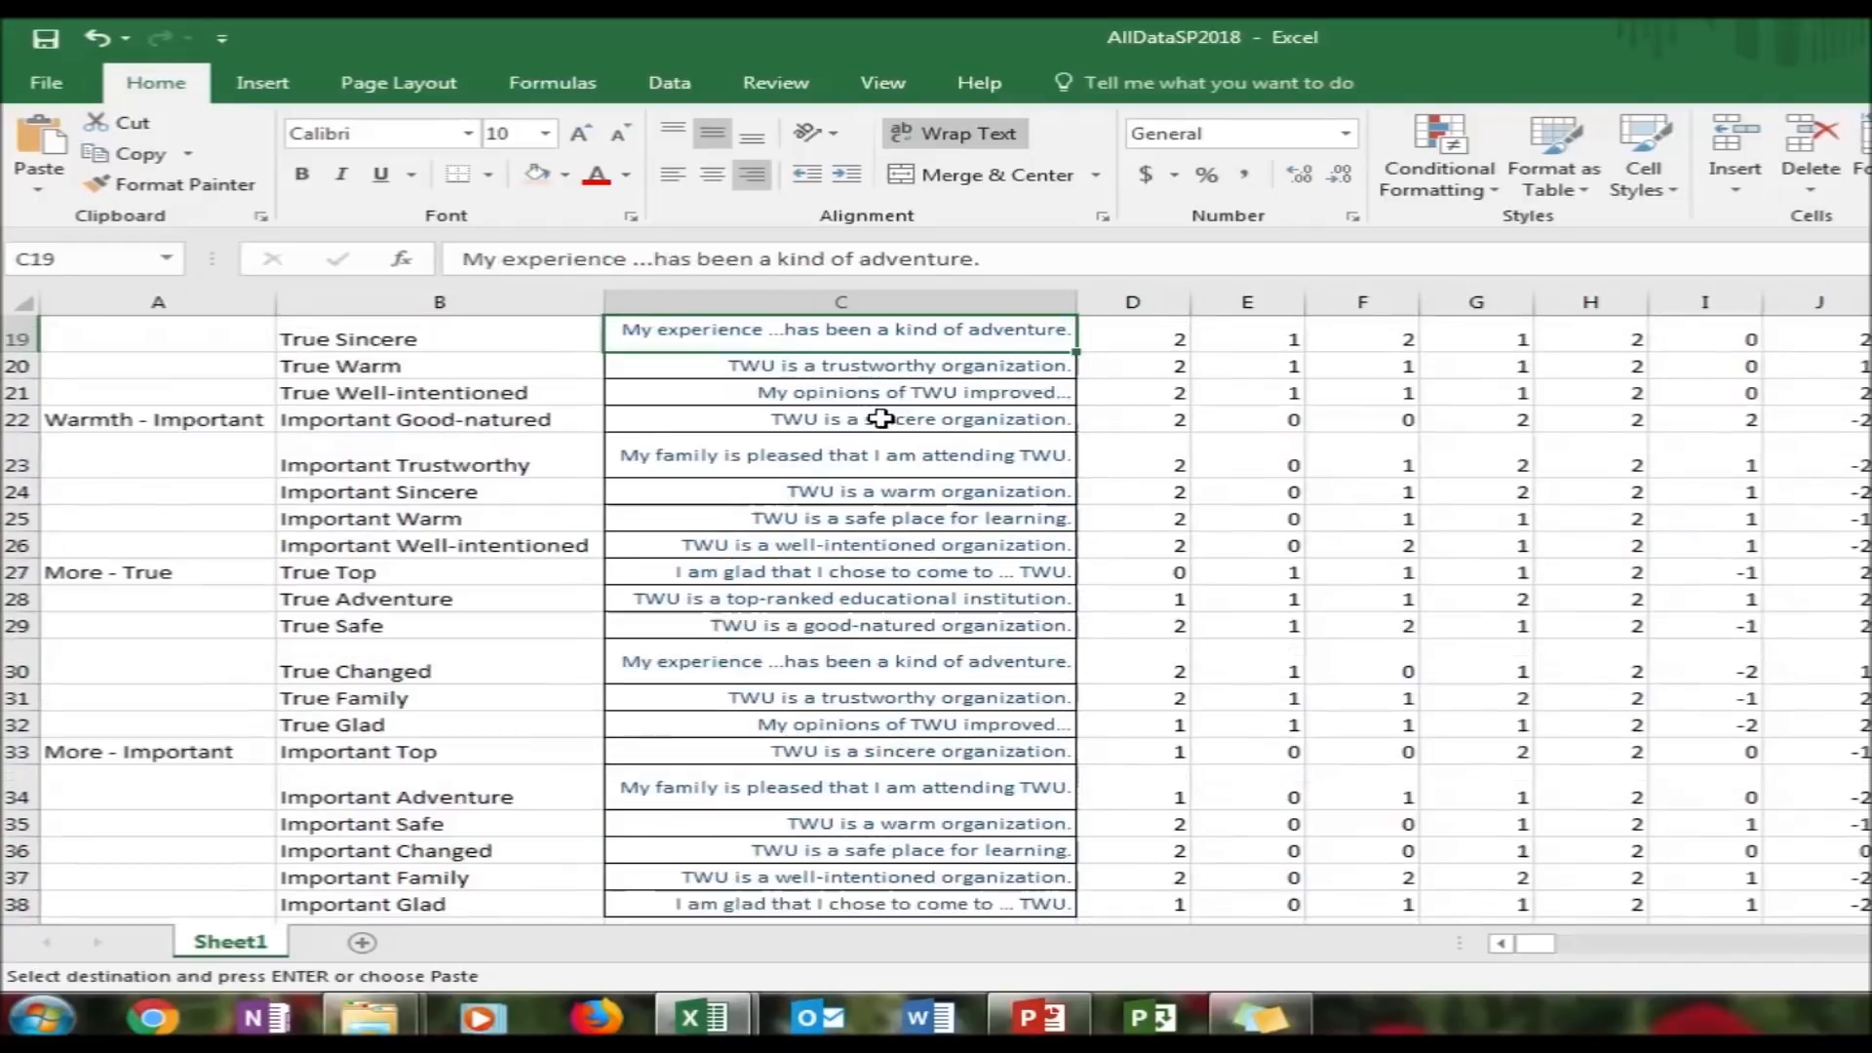
{"action": "key", "text": "Left"}
{"action": "scroll", "coordinate": [880, 418], "scroll_direction": "up", "scroll_amount": 5}
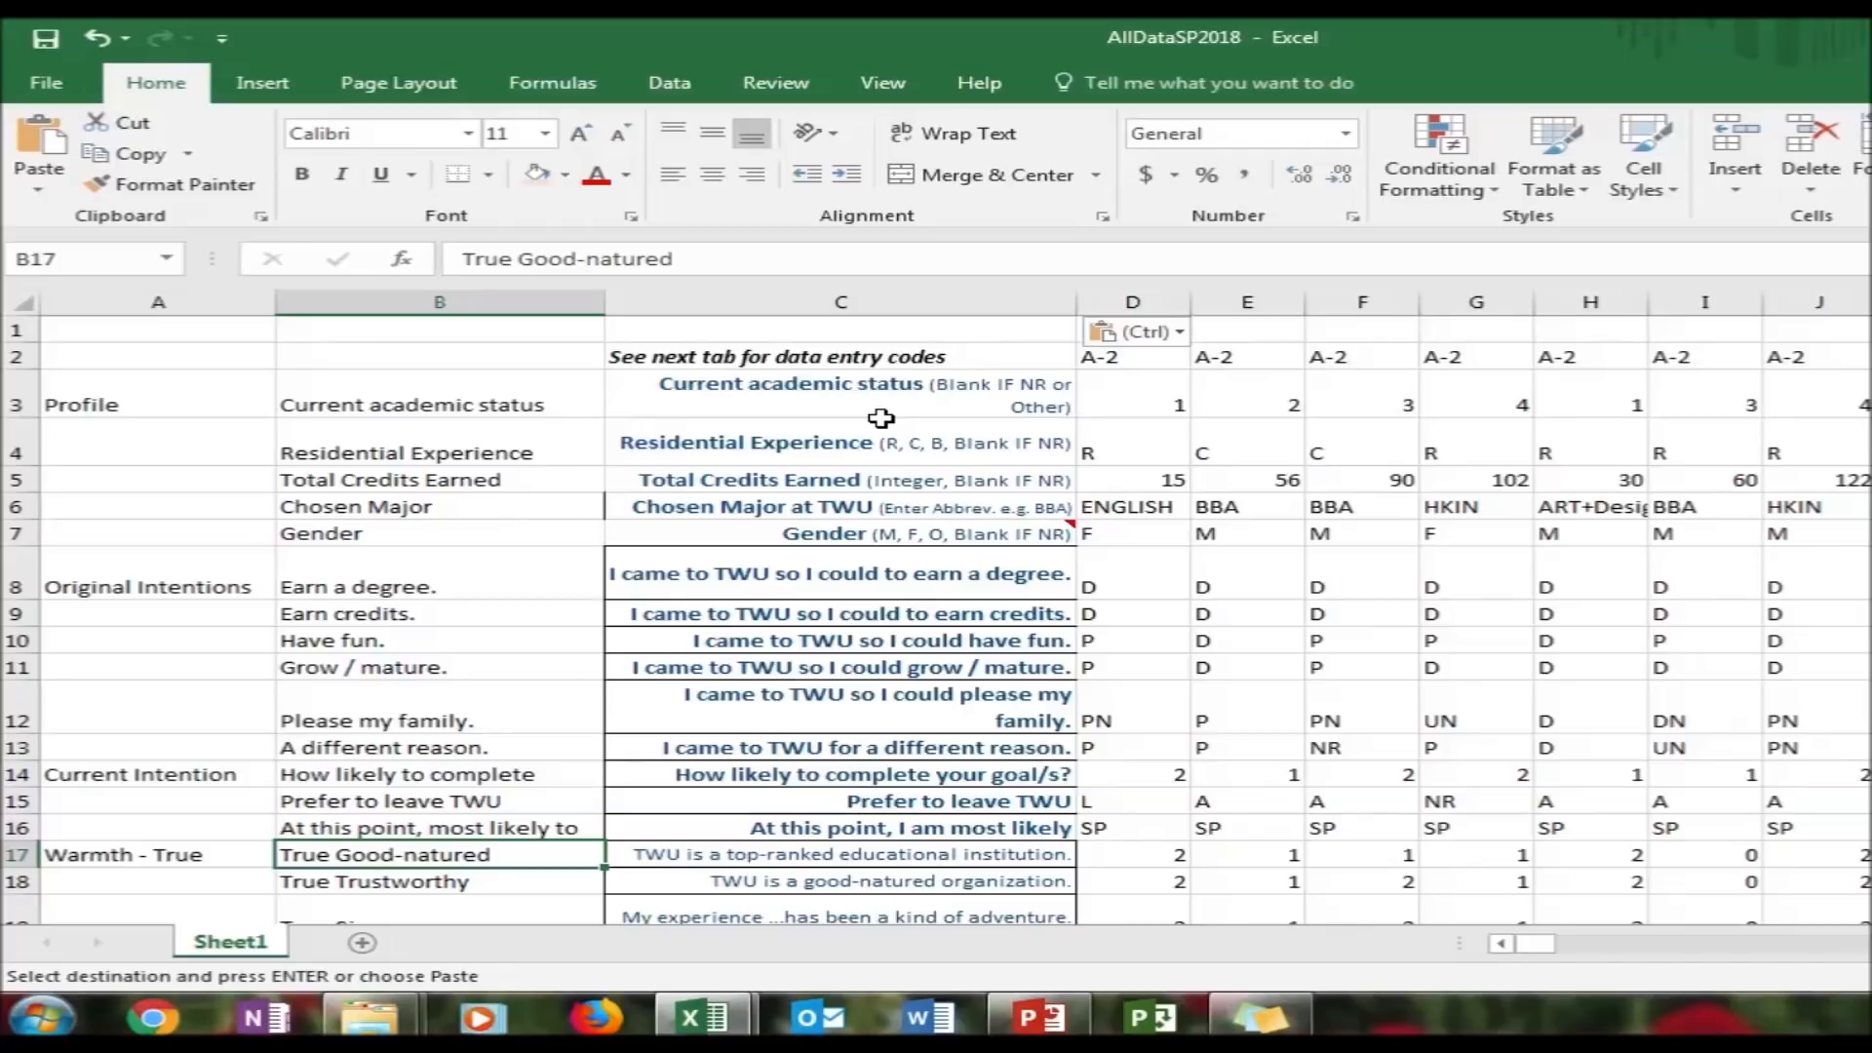
Check row by row whether the TWU statements in column C match column B from Warmth - True down to Important Glad
{"action": "key", "text": "Down"}
{"action": "key", "text": "Down"}
{"action": "key", "text": "Down"}
{"action": "key", "text": "Down"}
{"action": "key", "text": "Down"}
{"action": "key", "text": "Down"}
{"action": "key", "text": "Escape"}
{"action": "key", "text": "Up"}
{"action": "key", "text": "Up"}
{"action": "key", "text": "Up"}
{"action": "key", "text": "Up"}
{"action": "key", "text": "Right"}
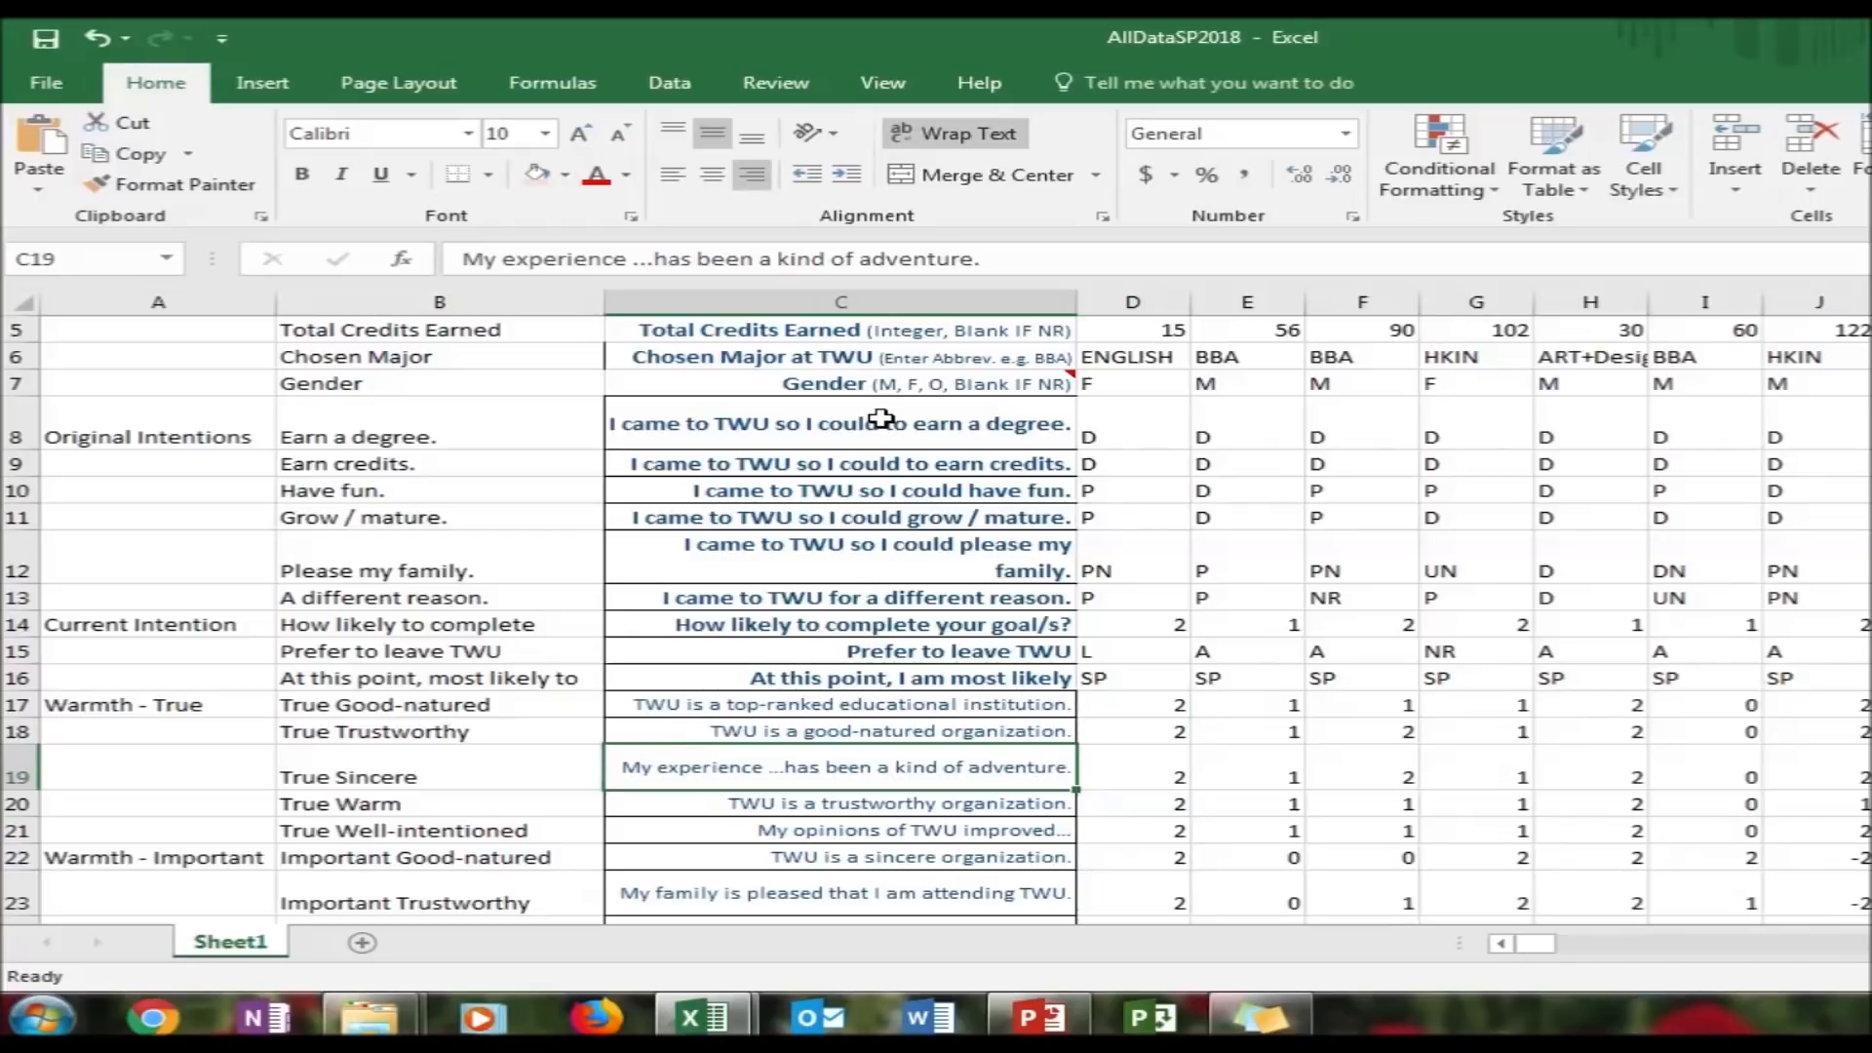
{"action": "key", "text": "Up"}
{"action": "key", "text": "Up"}
{"action": "key", "text": "Down"}
{"action": "key", "text": "Down"}
{"action": "key", "text": "Down"}
{"action": "key", "text": "Down"}
{"action": "key", "text": "Down"}
{"action": "key", "text": "Down"}
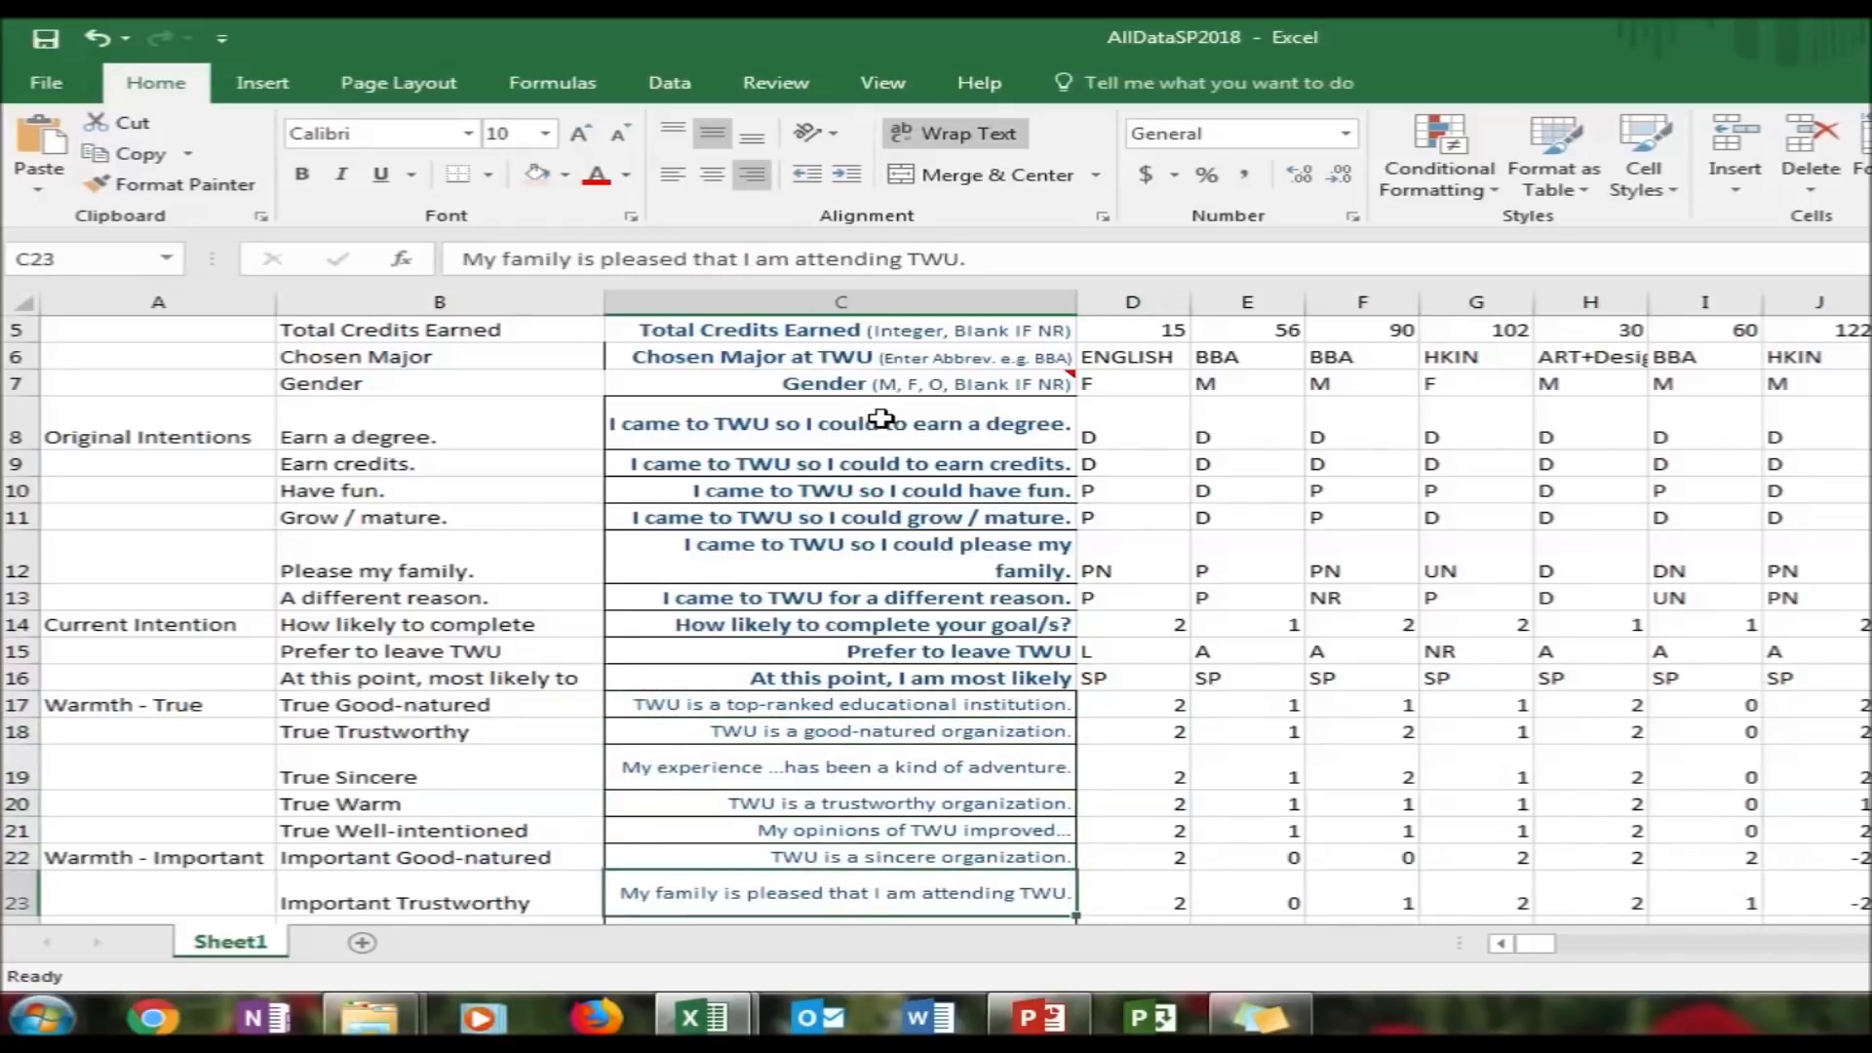
{"action": "key", "text": "Down"}
{"action": "key", "text": "Down"}
{"action": "key", "text": "Down"}
{"action": "key", "text": "Down"}
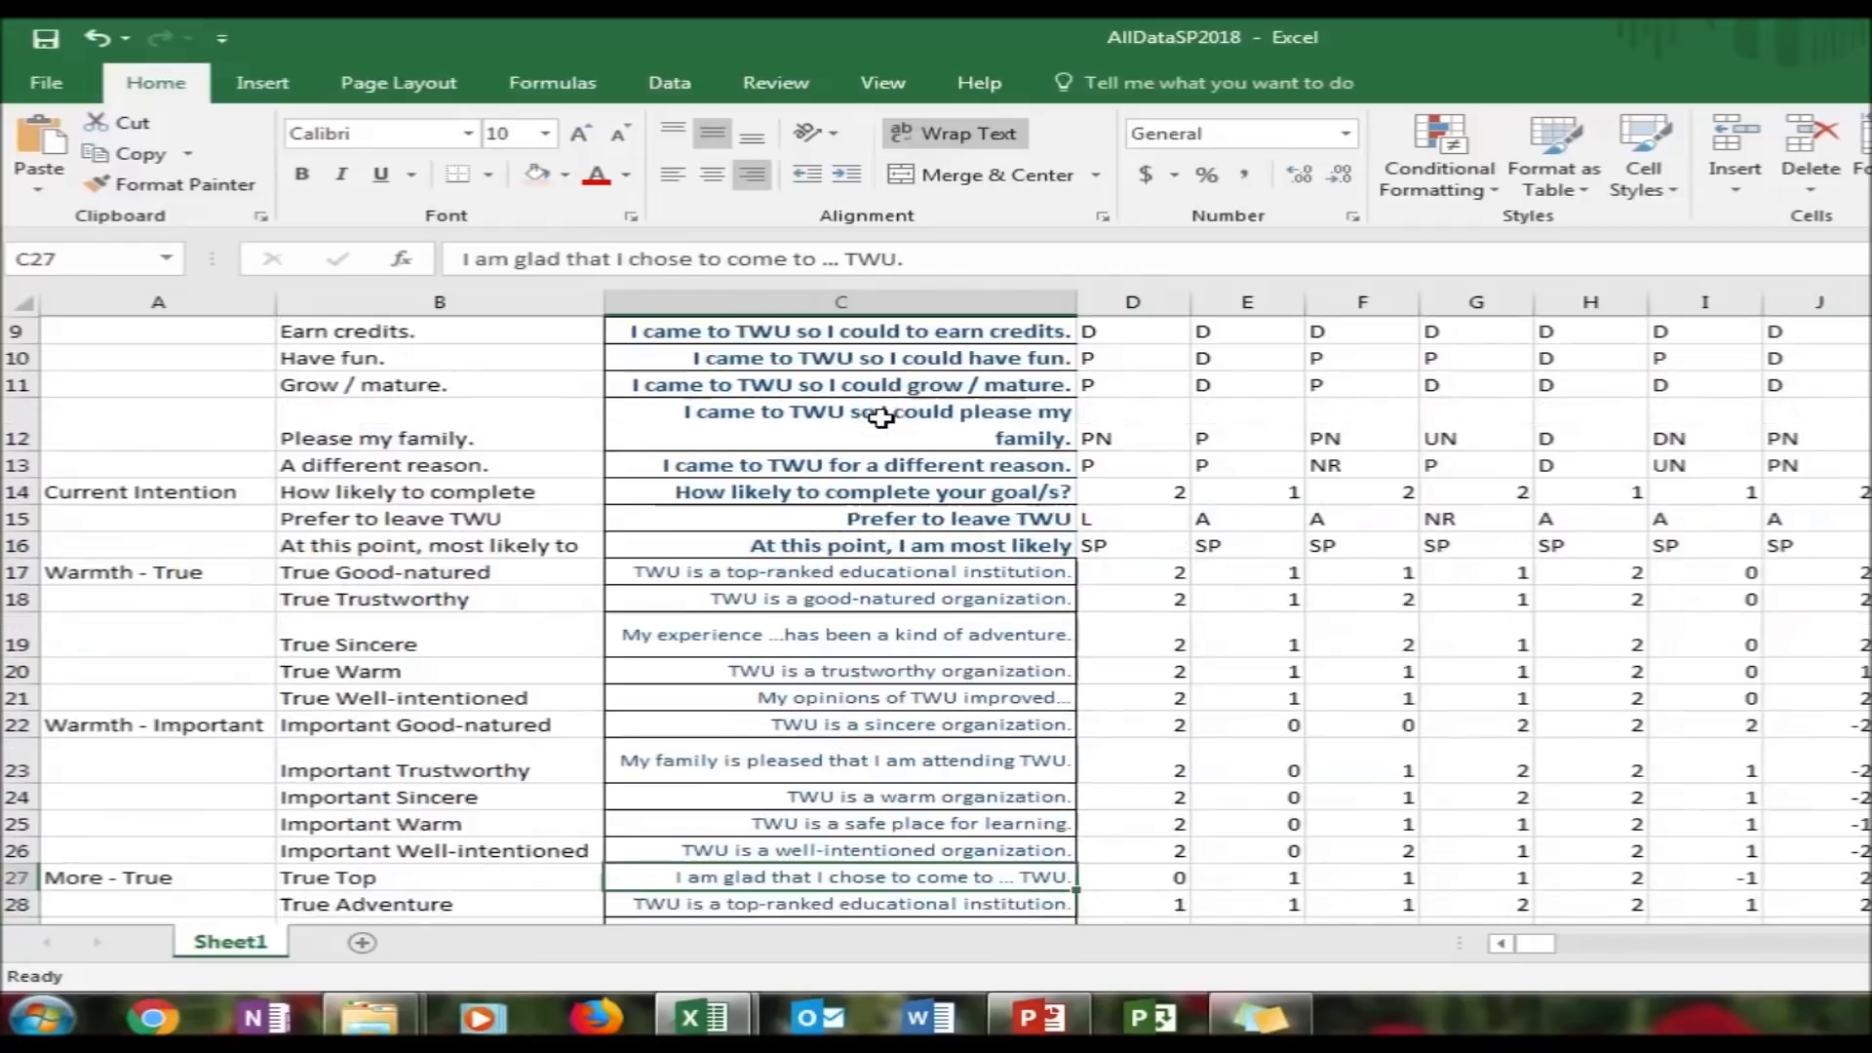
{"action": "key", "text": "Down"}
{"action": "key", "text": "Down"}
{"action": "key", "text": "Down"}
{"action": "key", "text": "Down"}
{"action": "key", "text": "Down"}
{"action": "key", "text": "Down"}
{"action": "key", "text": "Down"}
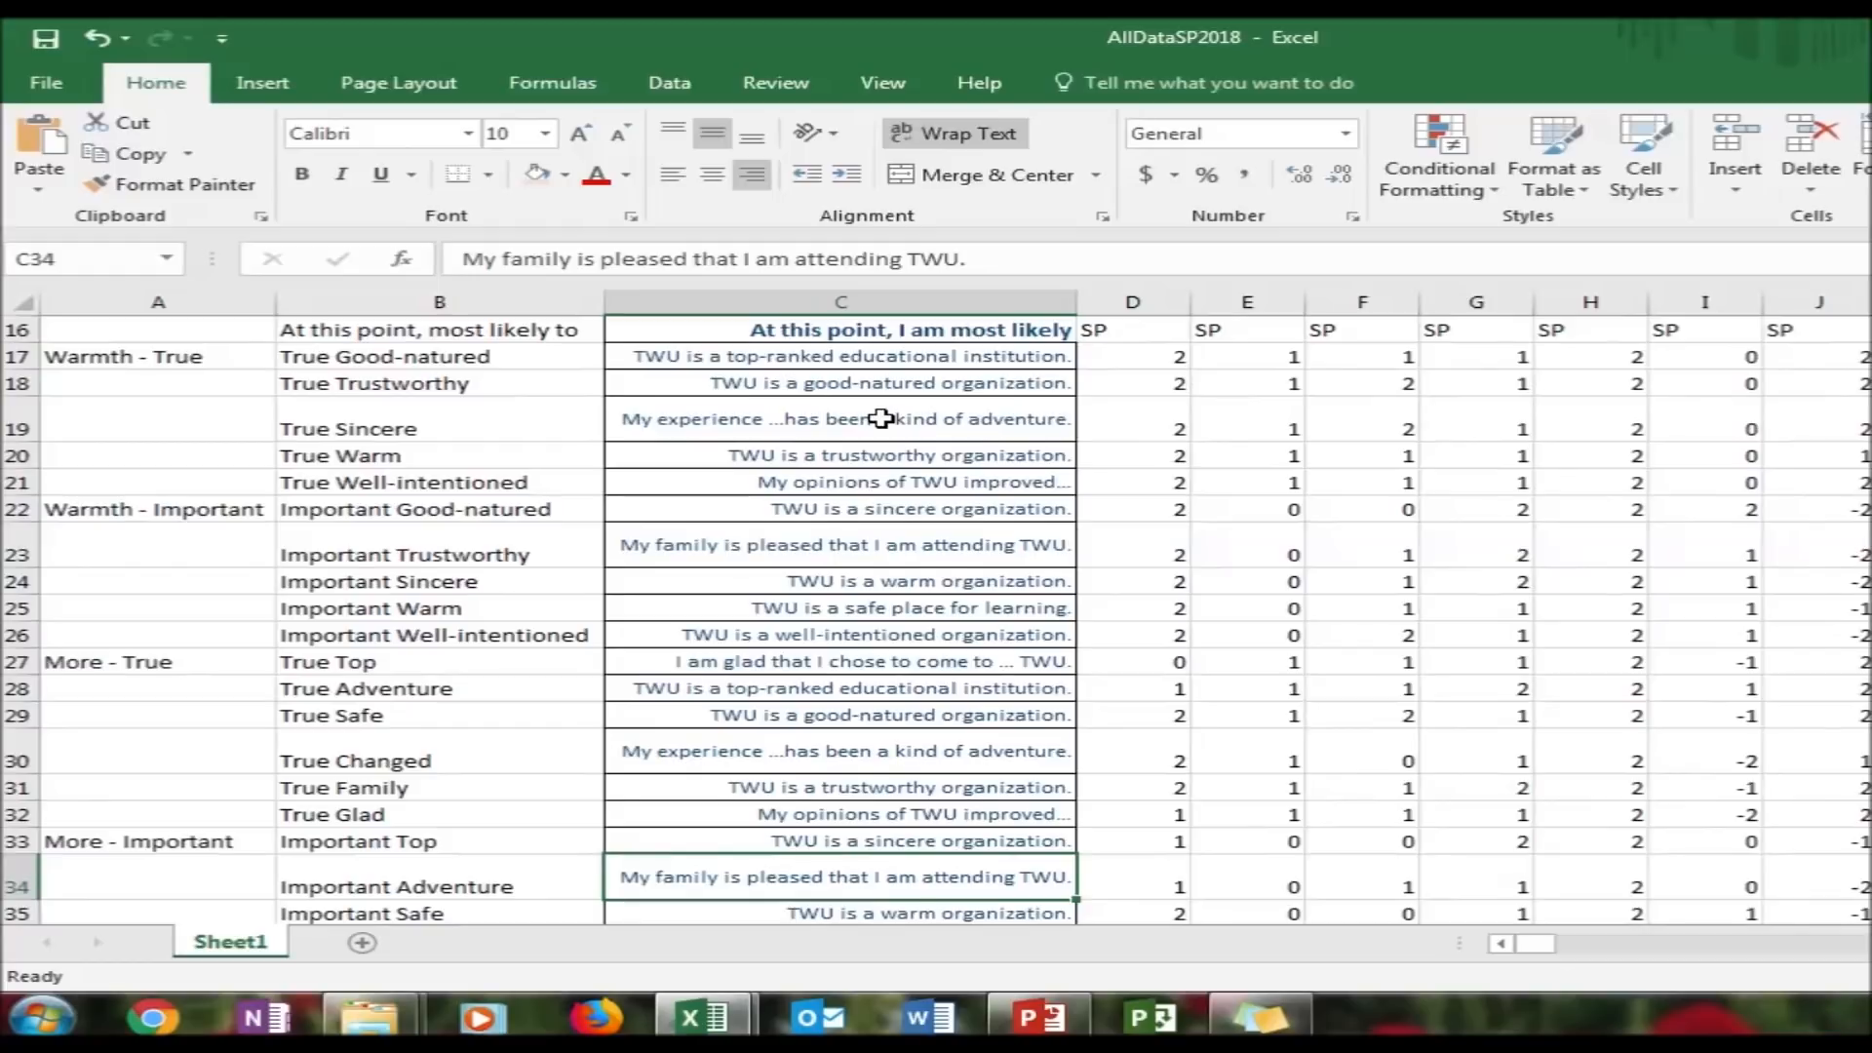
{"action": "key", "text": "Down"}
{"action": "key", "text": "Down"}
{"action": "key", "text": "Down"}
{"action": "key", "text": "Down"}
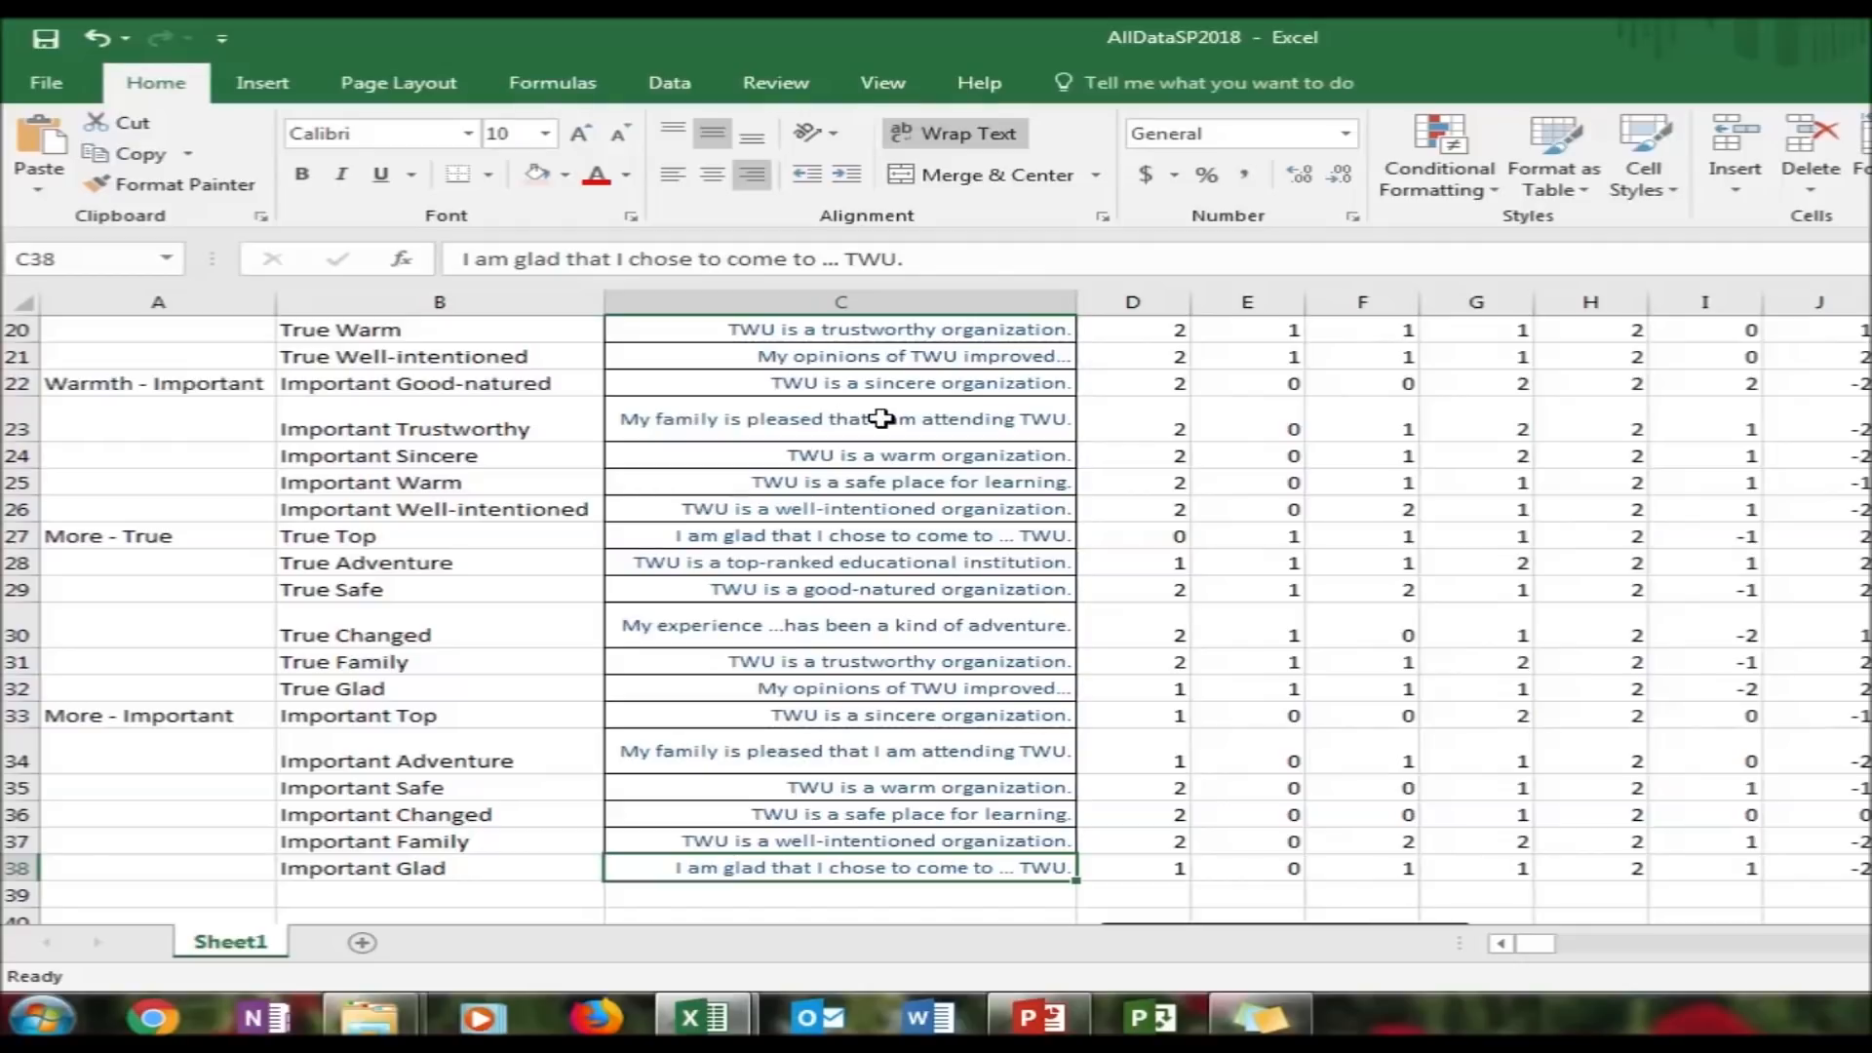
Clear the contents of the pasted label column C in AllDataSP2018
{"action": "left_click", "coordinate": [845, 287]}
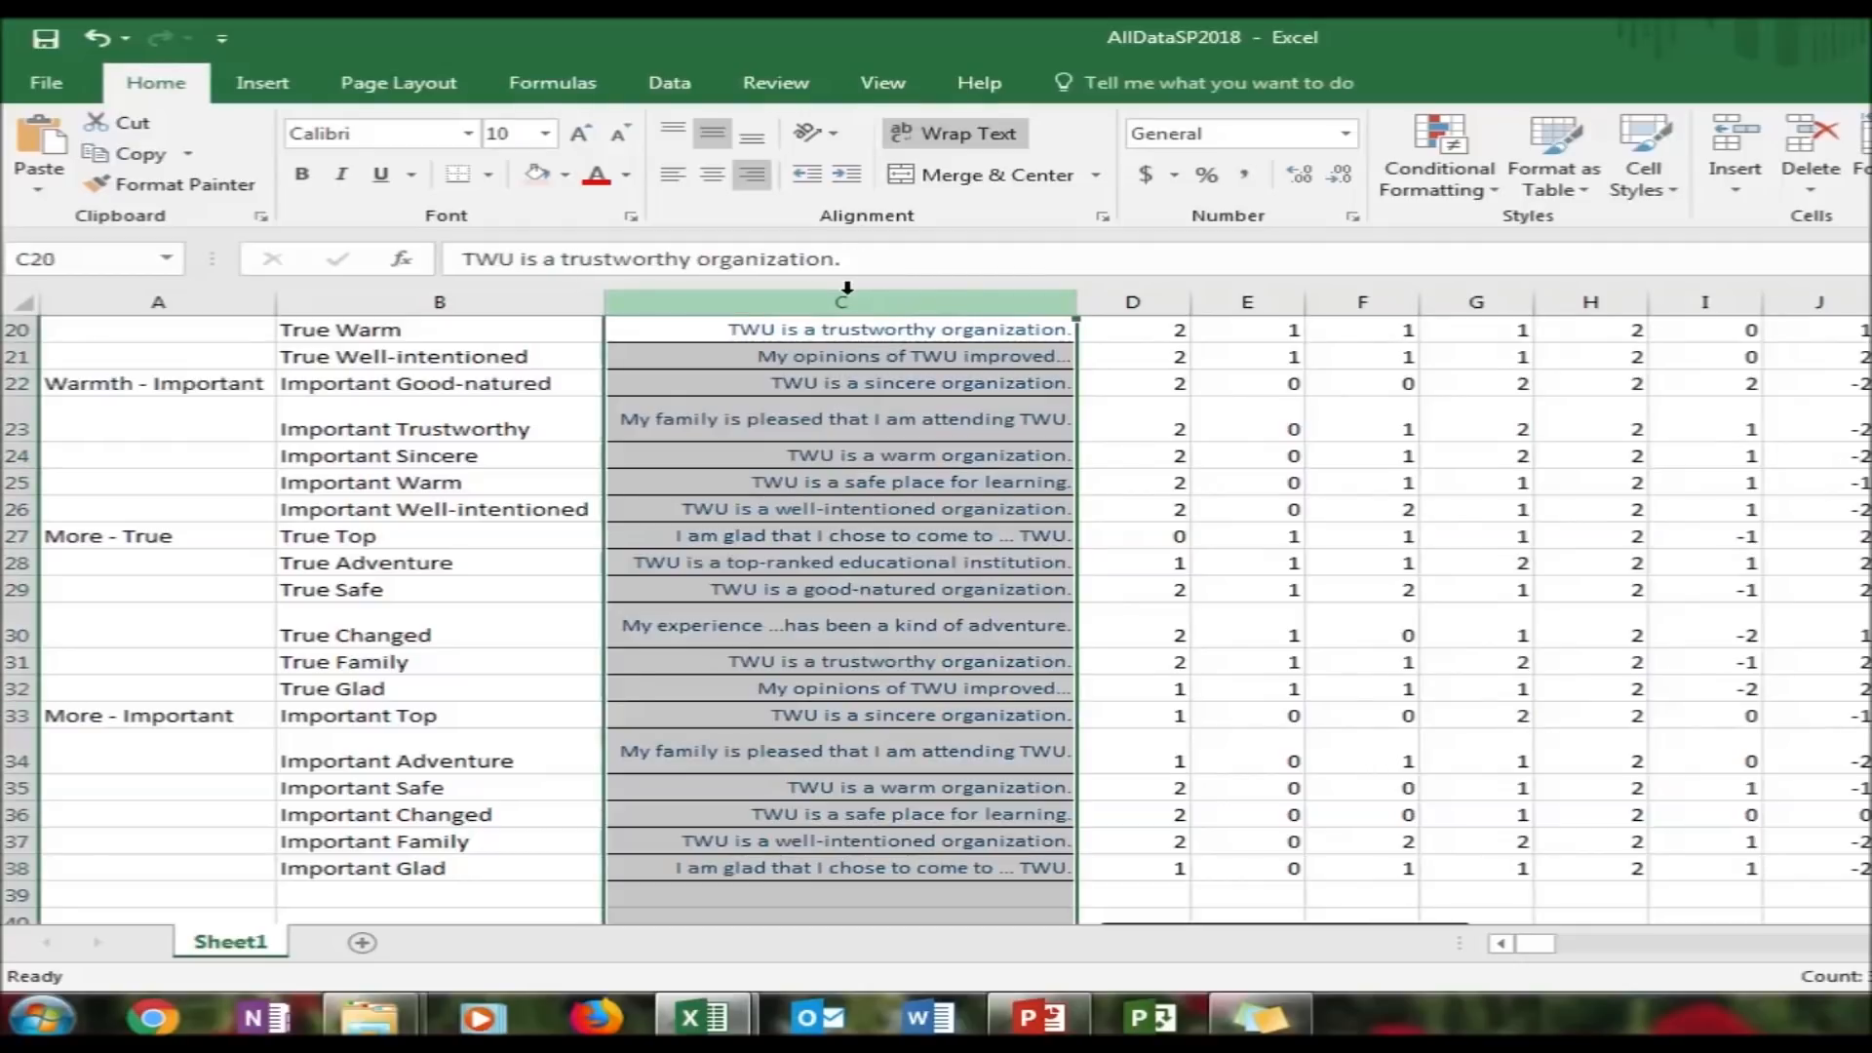
{"action": "right_click", "coordinate": [847, 288]}
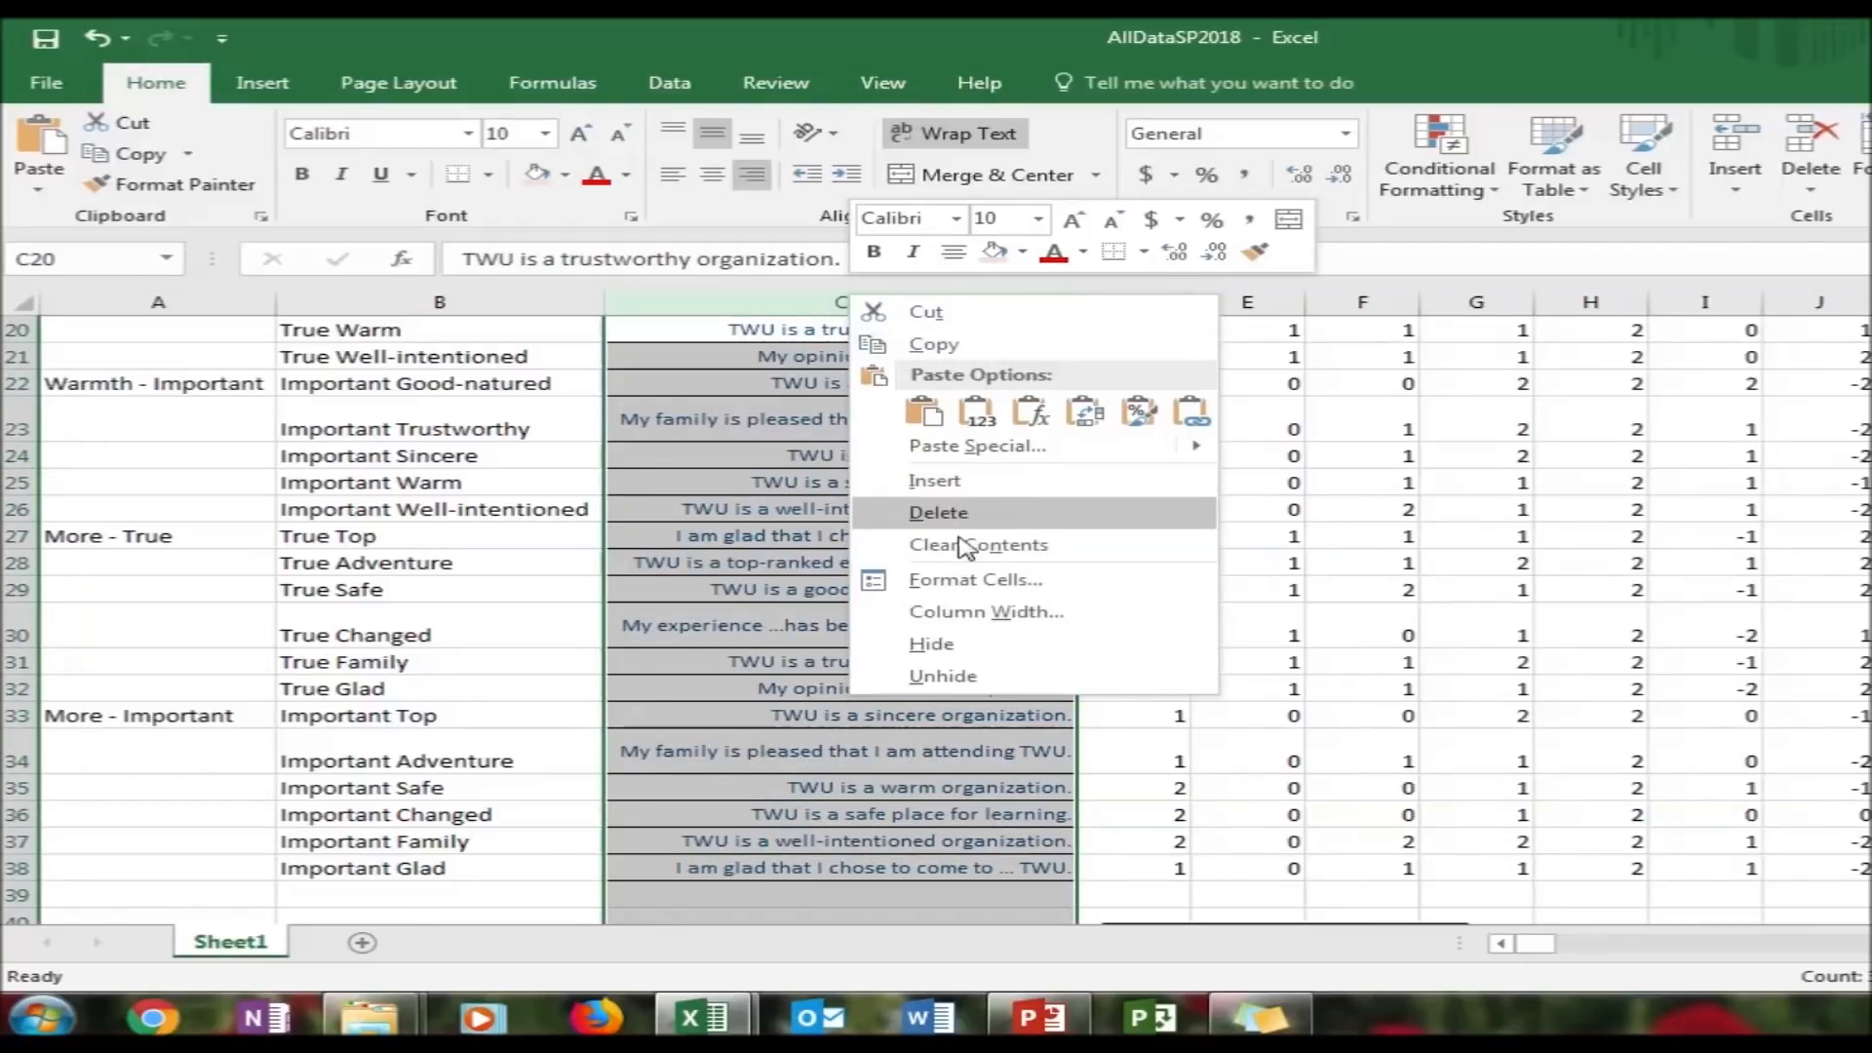
{"action": "left_click", "coordinate": [986, 545]}
{"action": "left_click", "coordinate": [797, 502]}
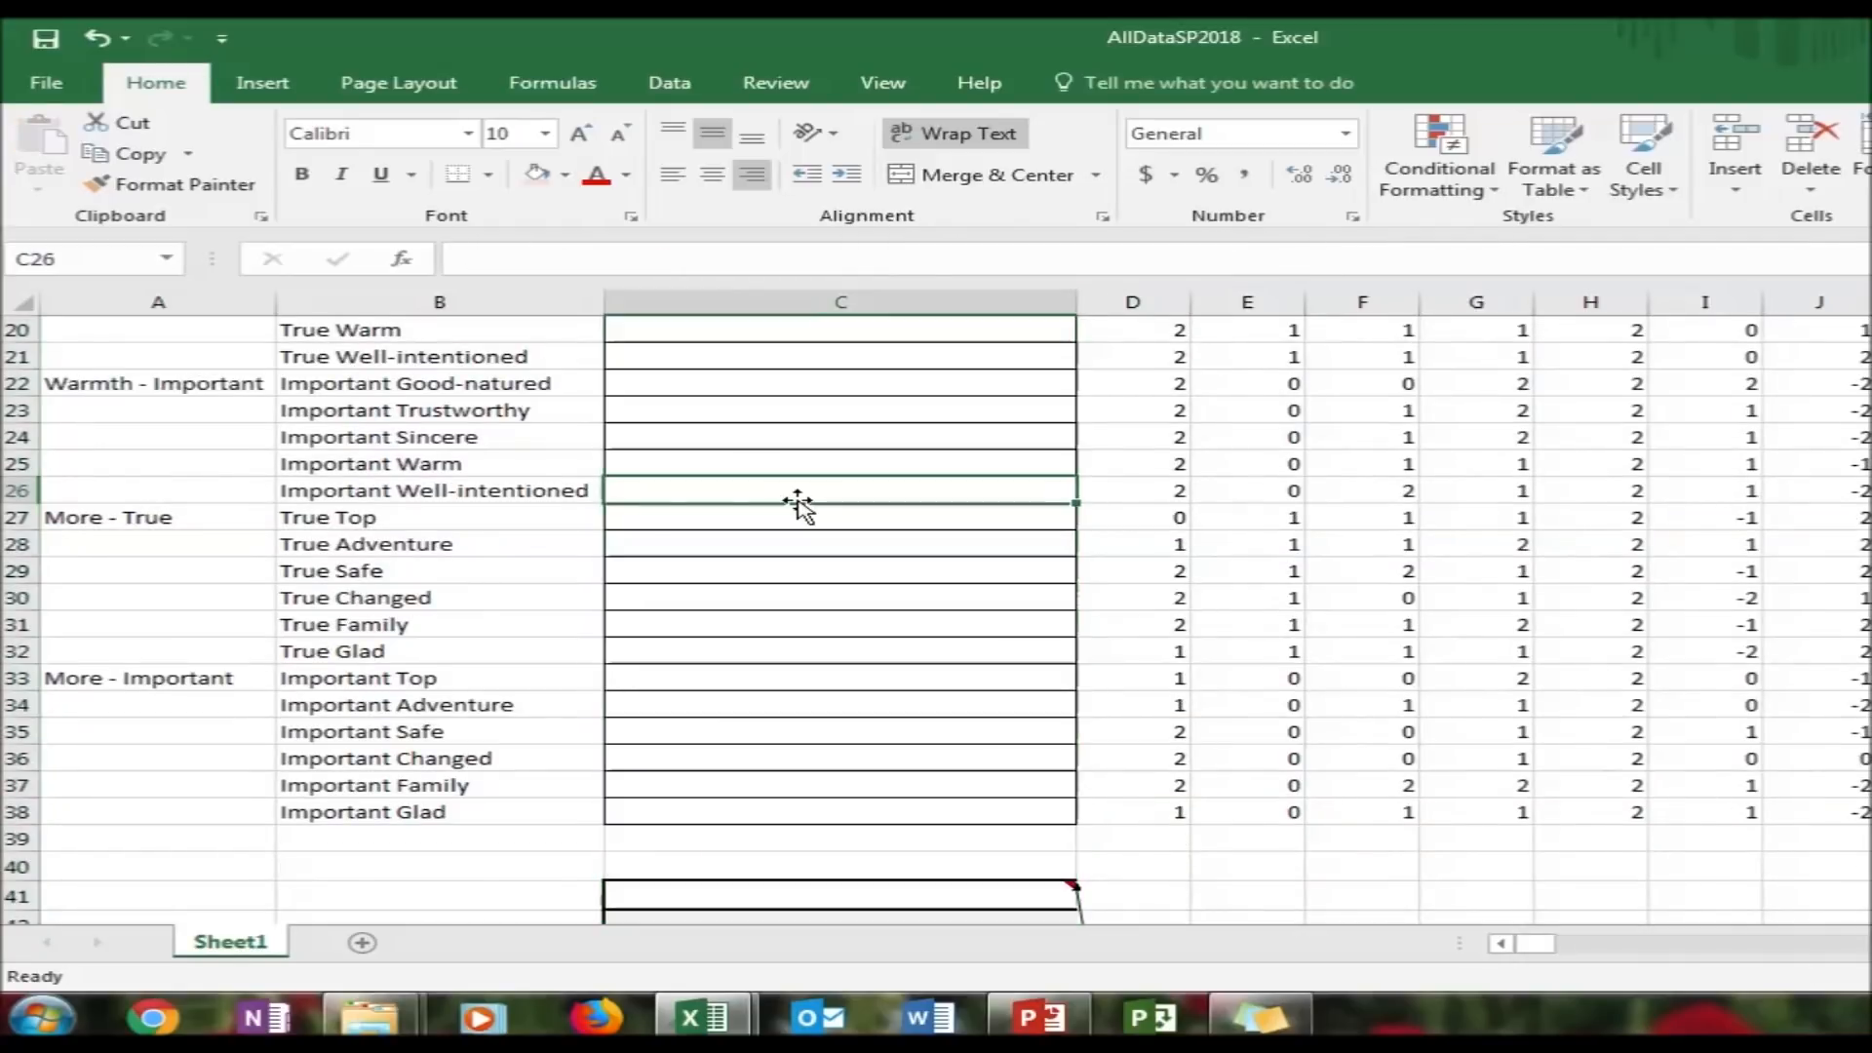
In Convert Results for Students, insert an empty row 17 and move the first "TWU is a good-natured organization." row there
{"action": "left_click", "coordinate": [704, 1020]}
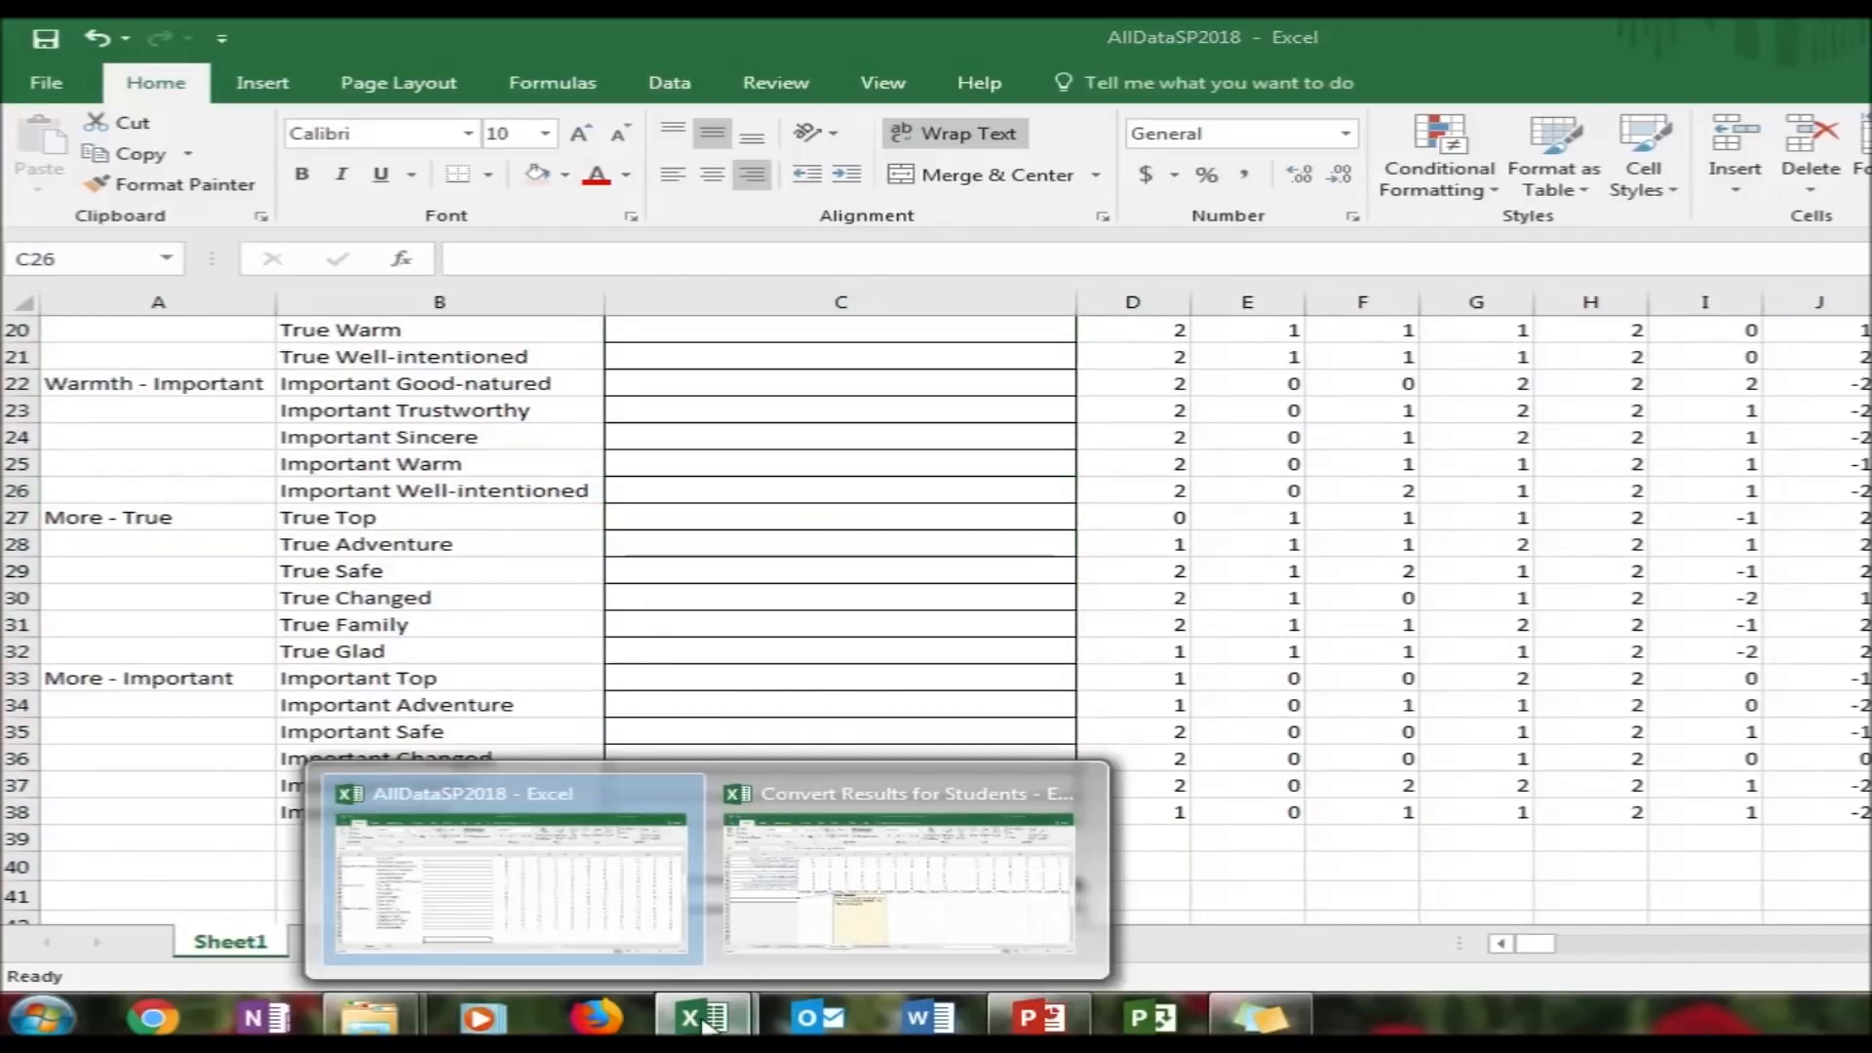
{"action": "left_click", "coordinate": [874, 850]}
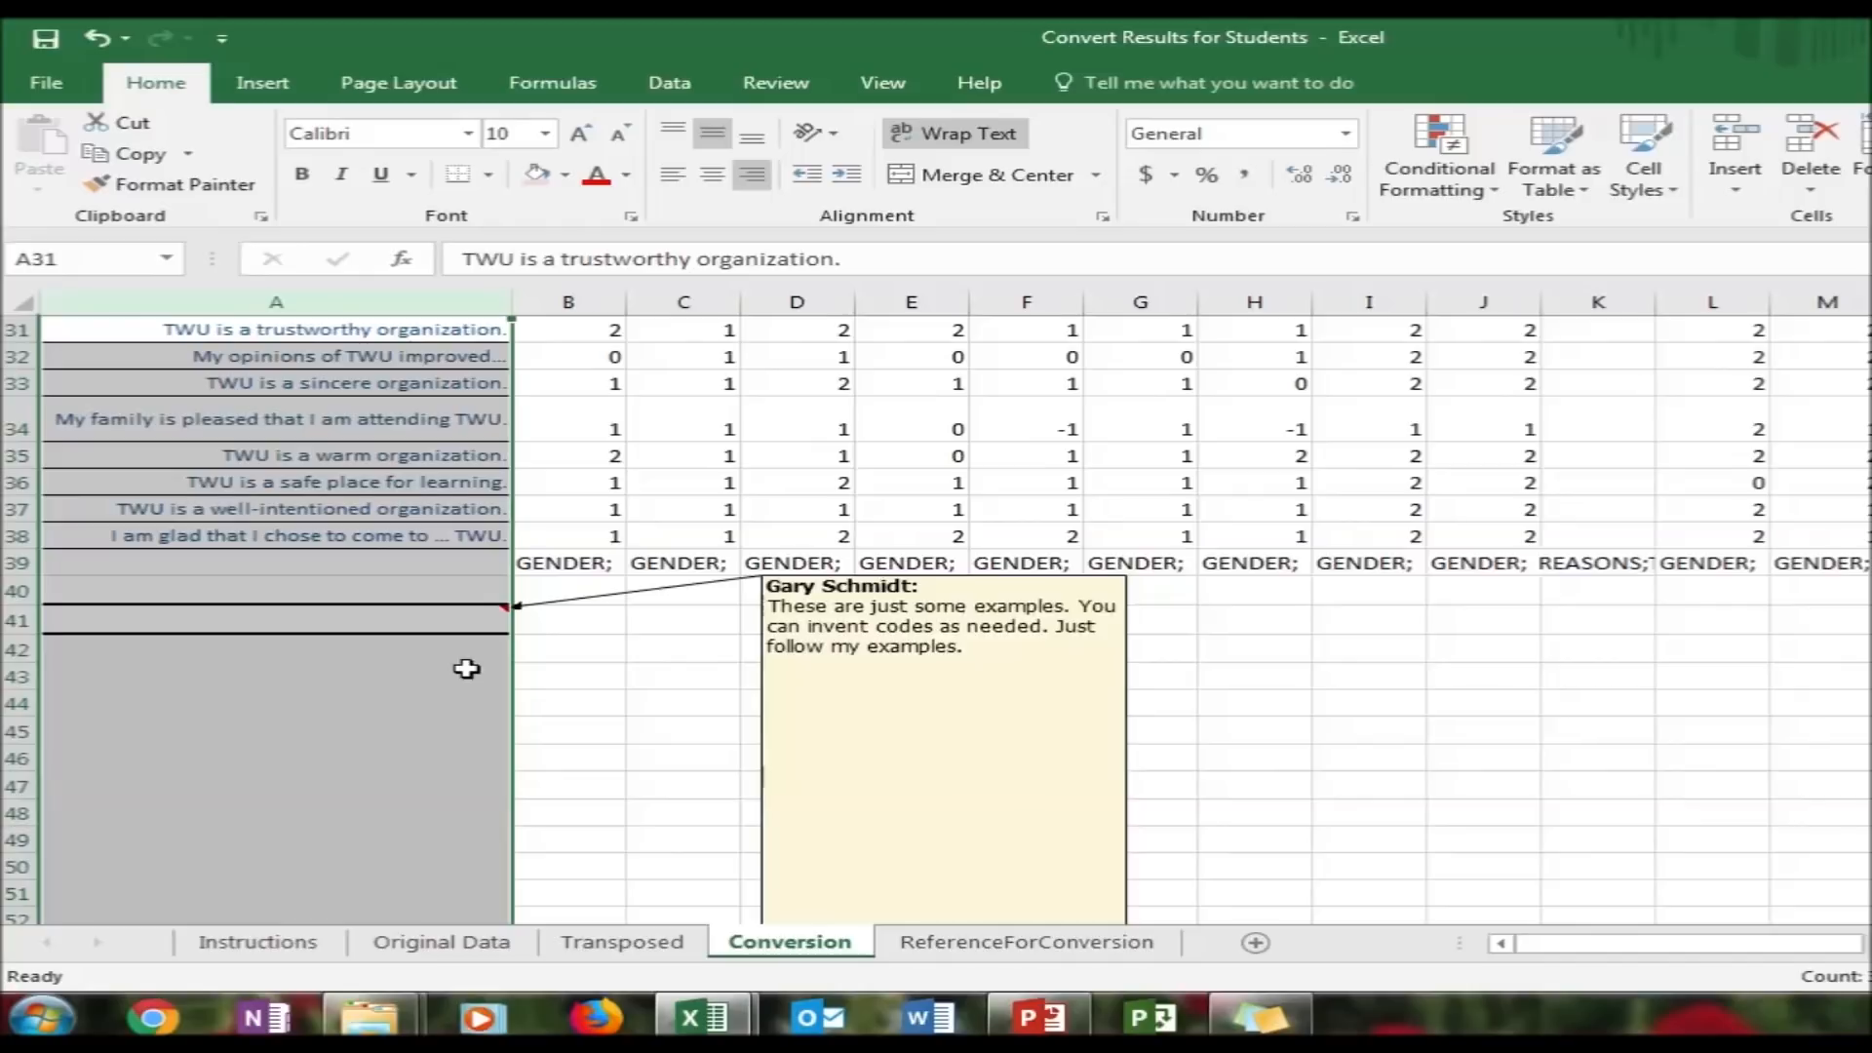
{"action": "key", "text": "Up"}
{"action": "key", "text": "Up"}
{"action": "key", "text": "Up"}
{"action": "key", "text": "Up"}
{"action": "key", "text": "Up"}
{"action": "key", "text": "Up"}
{"action": "key", "text": "Up"}
{"action": "key", "text": "Up"}
{"action": "key", "text": "Up"}
{"action": "key", "text": "Up"}
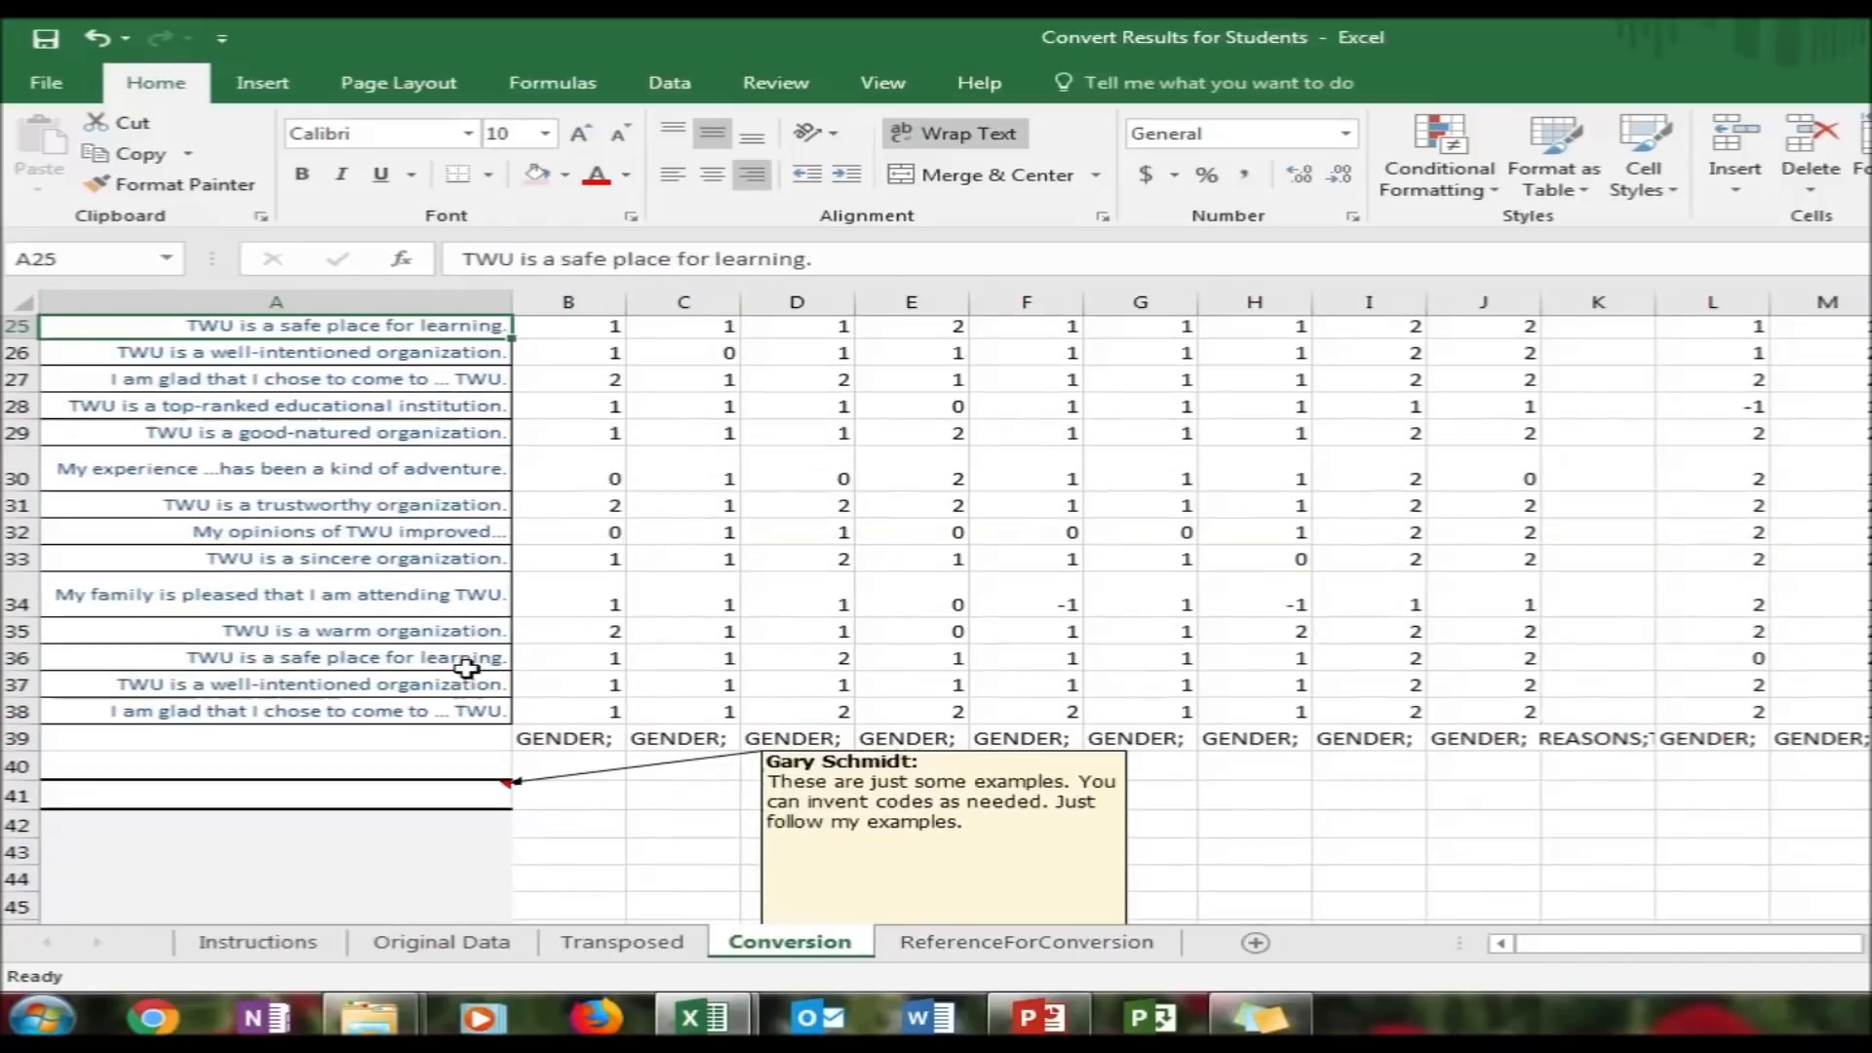
{"action": "key", "text": "Up"}
{"action": "key", "text": "Up"}
{"action": "key", "text": "Up"}
{"action": "key", "text": "Up"}
{"action": "key", "text": "Up"}
{"action": "key", "text": "Up"}
{"action": "key", "text": "Up"}
{"action": "key", "text": "Up"}
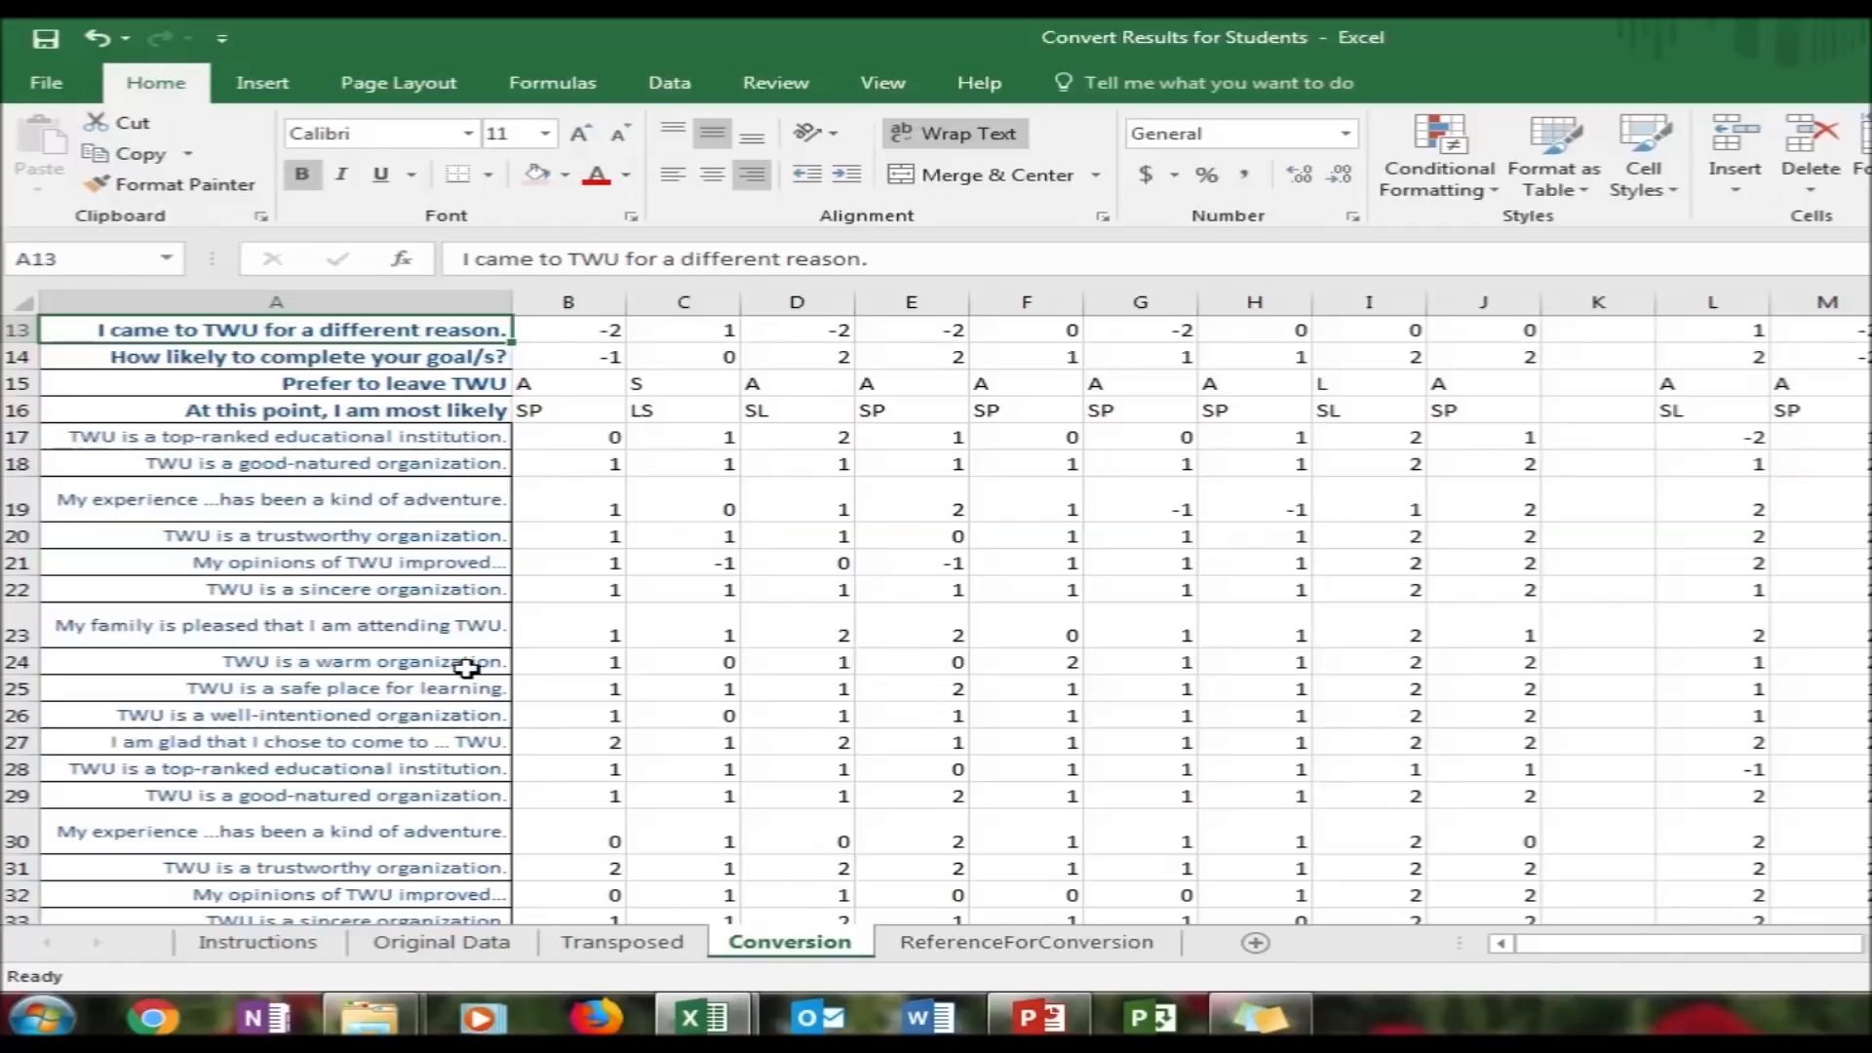
{"action": "right_click", "coordinate": [14, 491]}
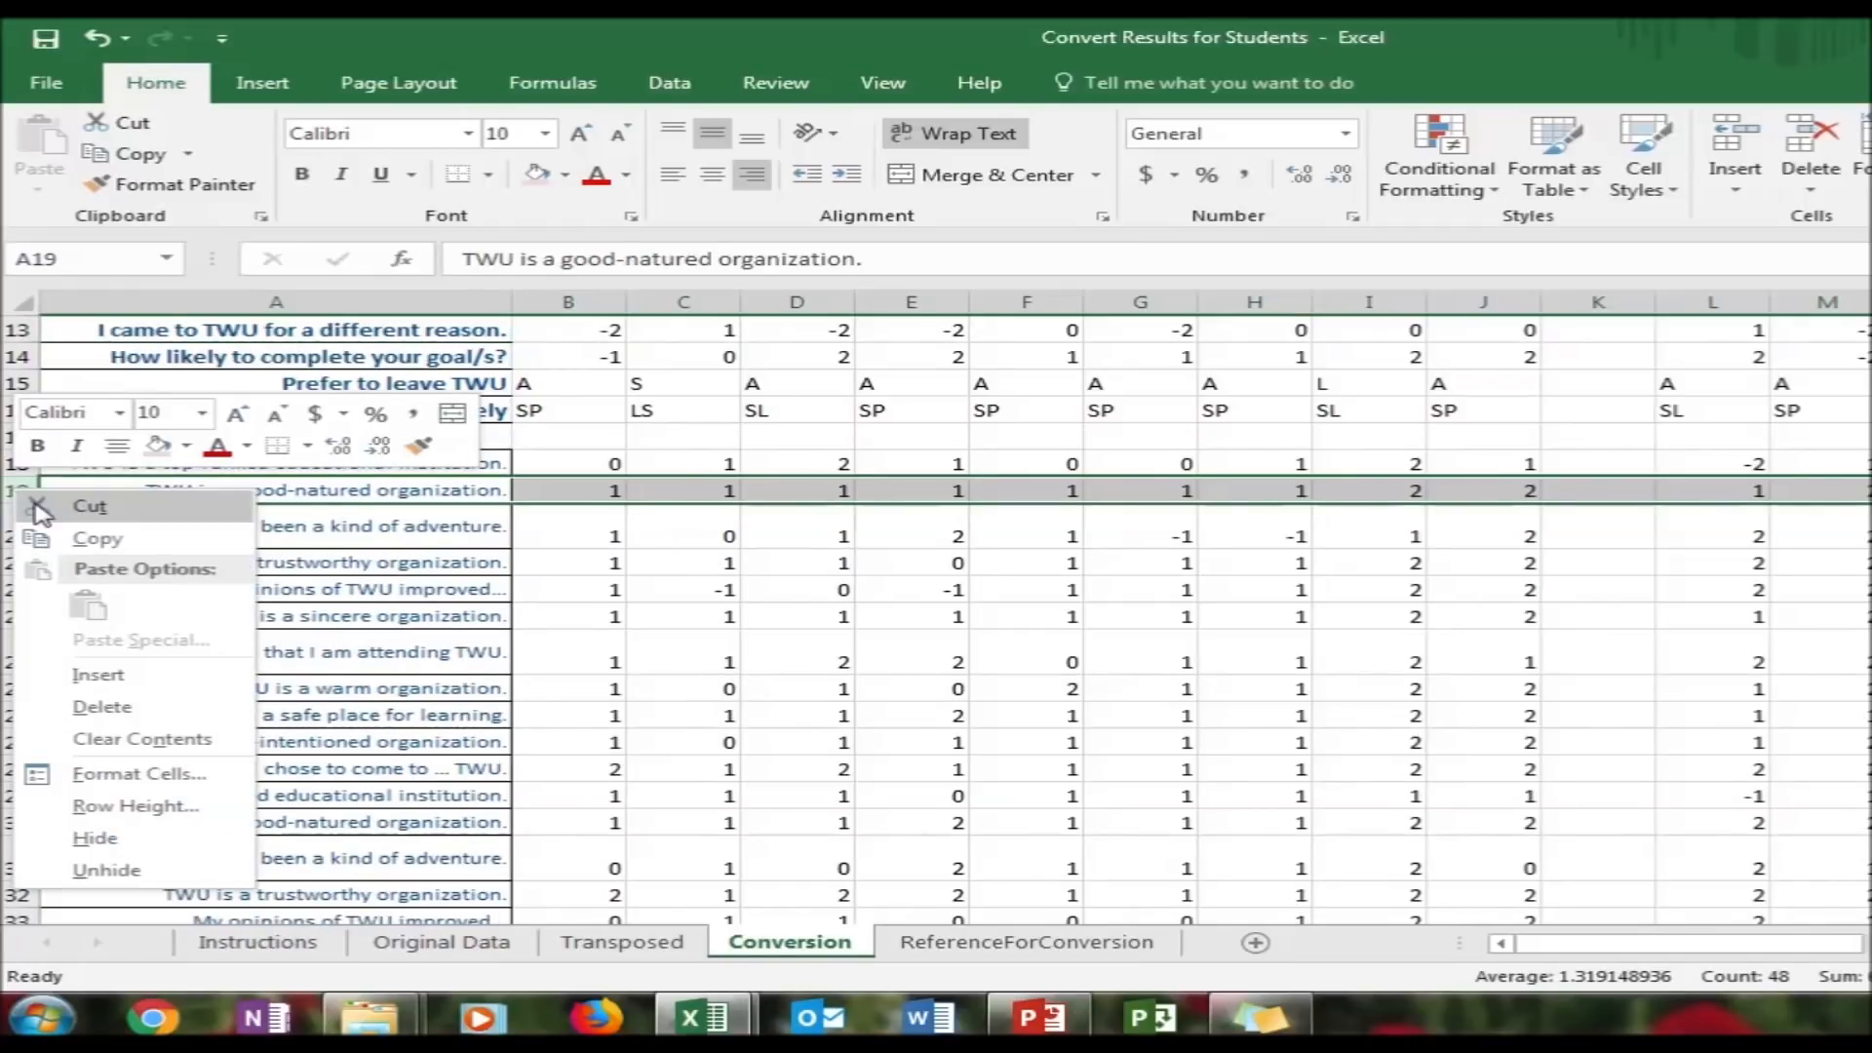
{"action": "left_click", "coordinate": [14, 503]}
{"action": "left_click", "coordinate": [11, 436]}
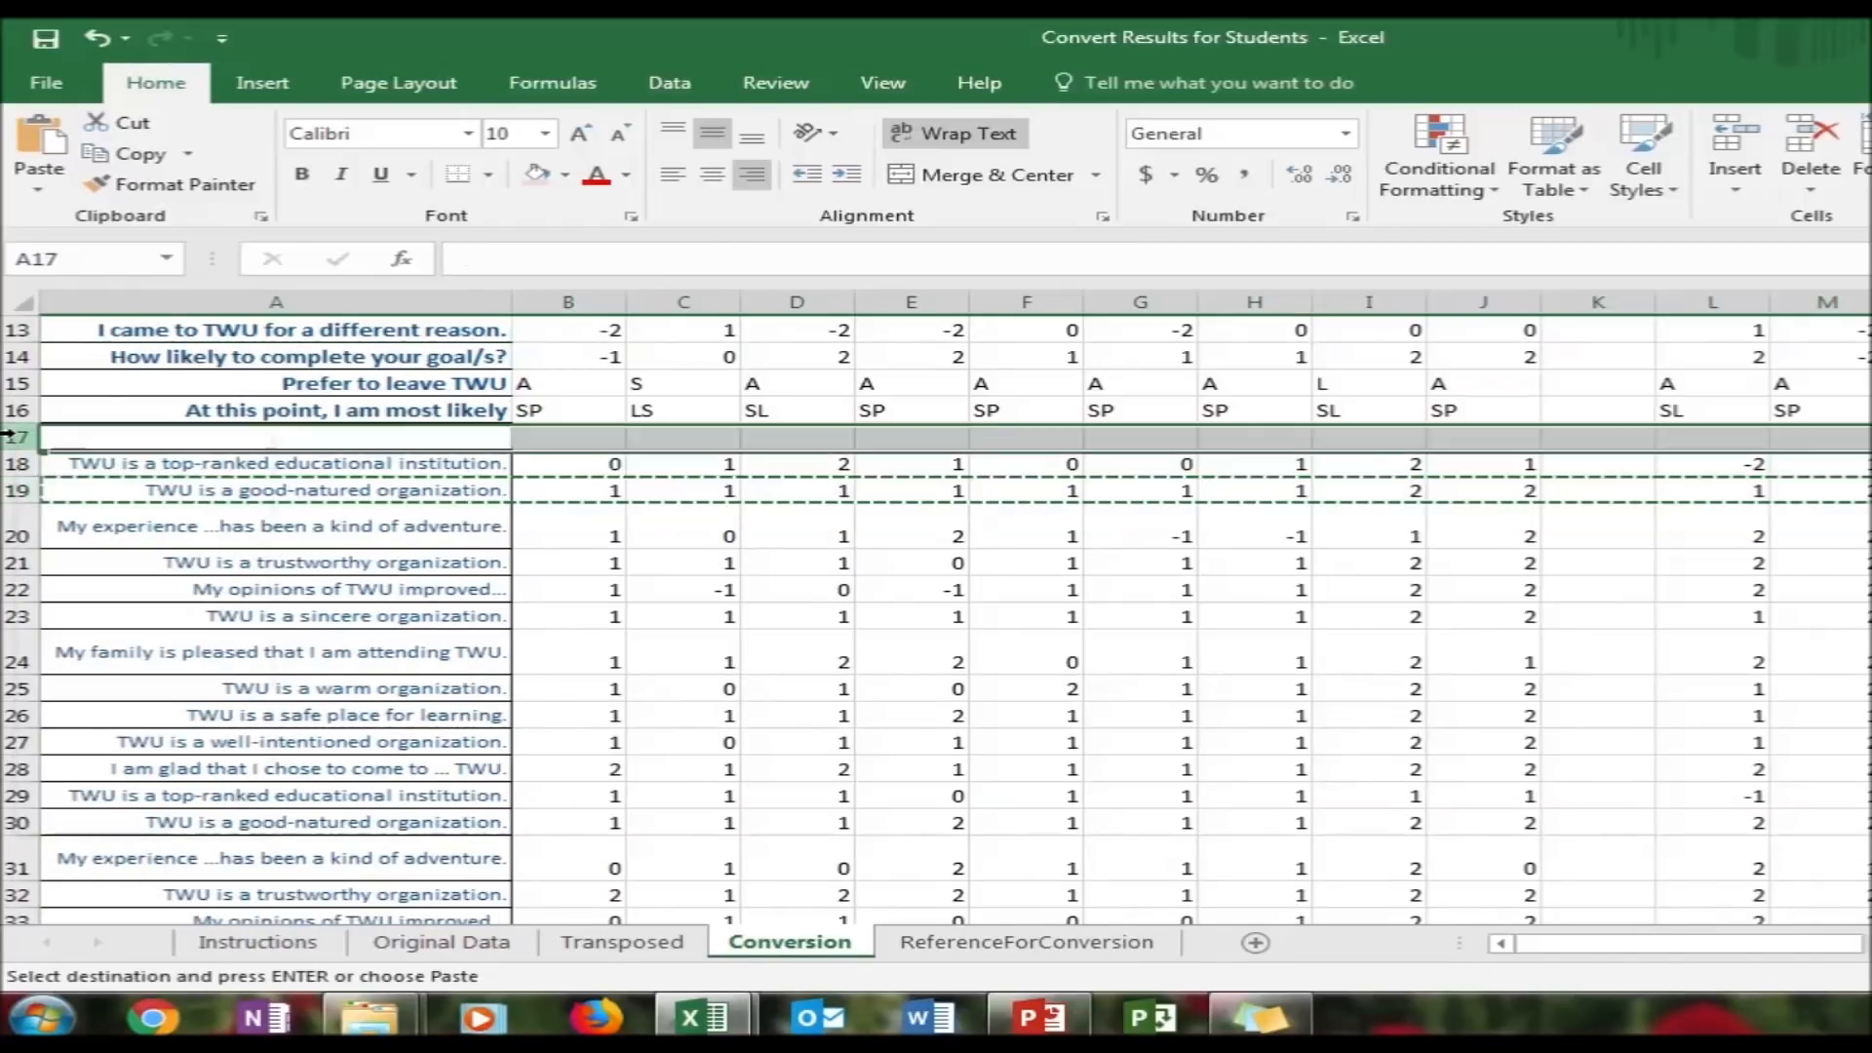
{"action": "right_click", "coordinate": [12, 436]}
{"action": "left_click", "coordinate": [31, 629]}
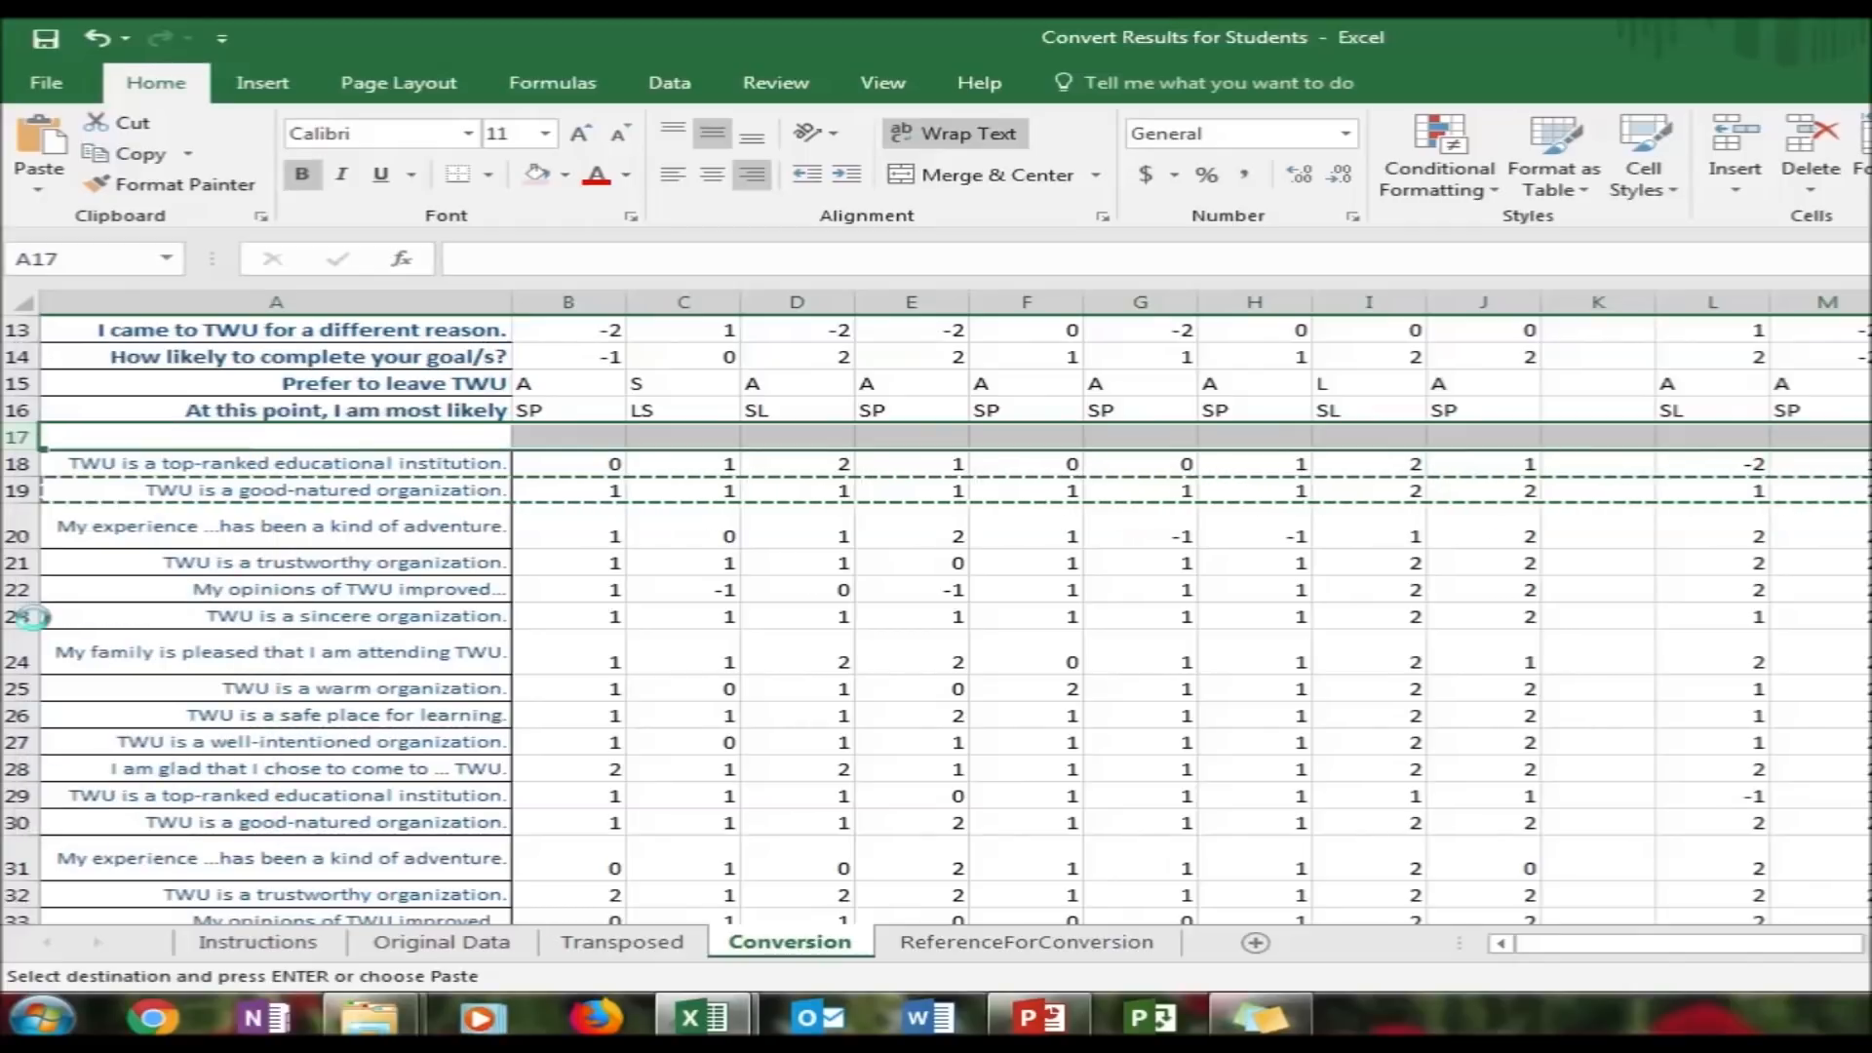
Move the first "TWU is a trustworthy organization." row to row 18, directly below the good-natured row
{"action": "right_click", "coordinate": [15, 564]}
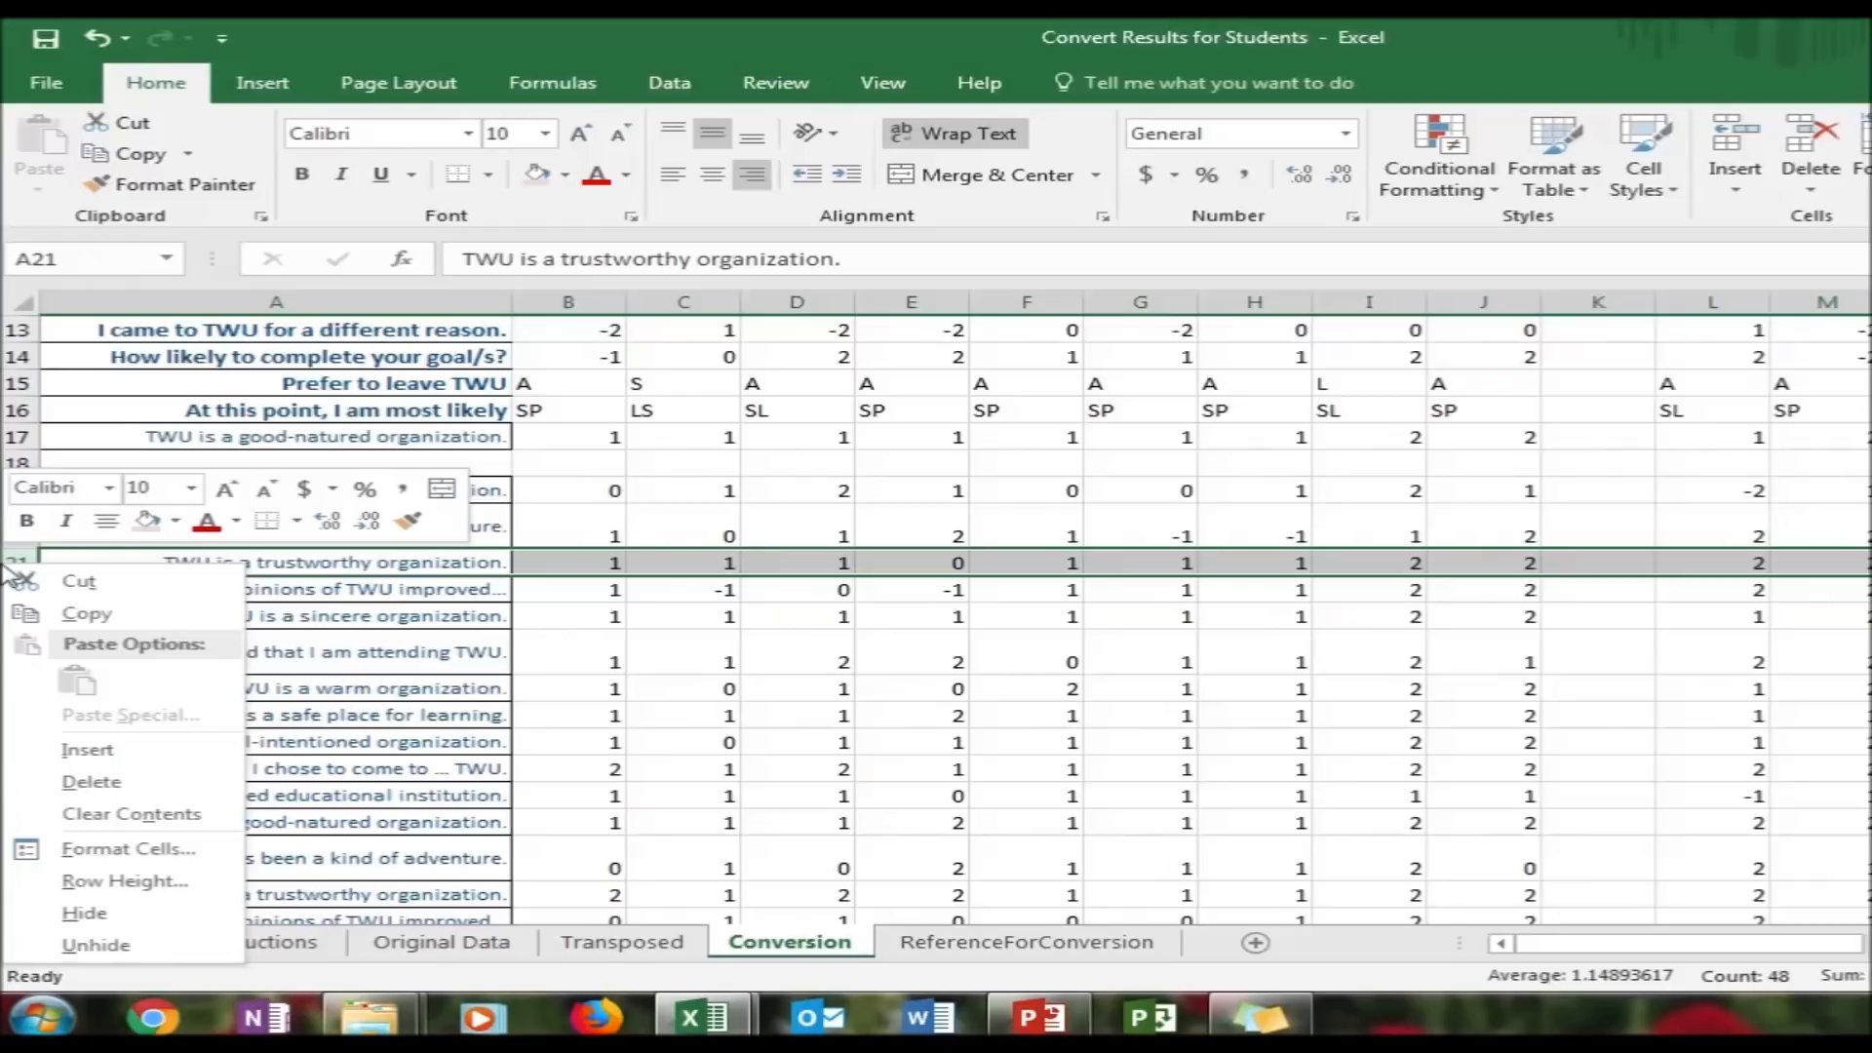
{"action": "left_click", "coordinate": [94, 585]}
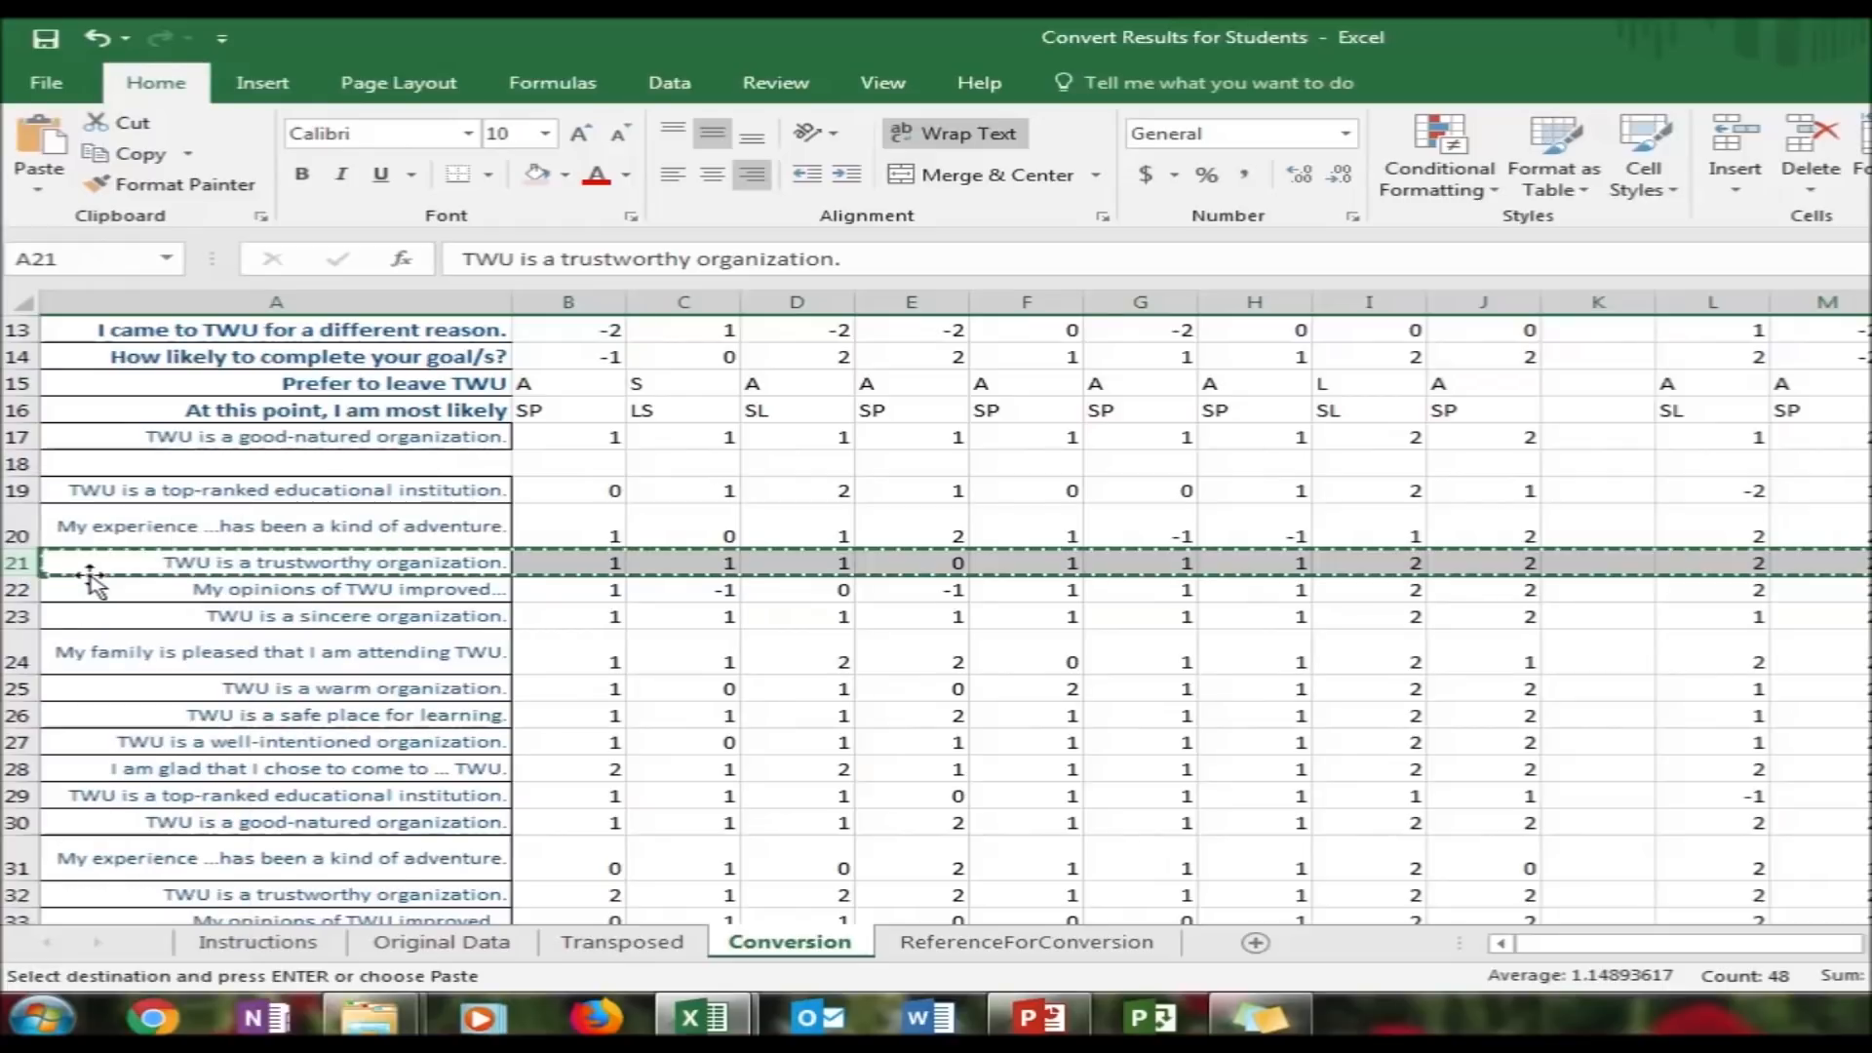
{"action": "right_click", "coordinate": [20, 464]}
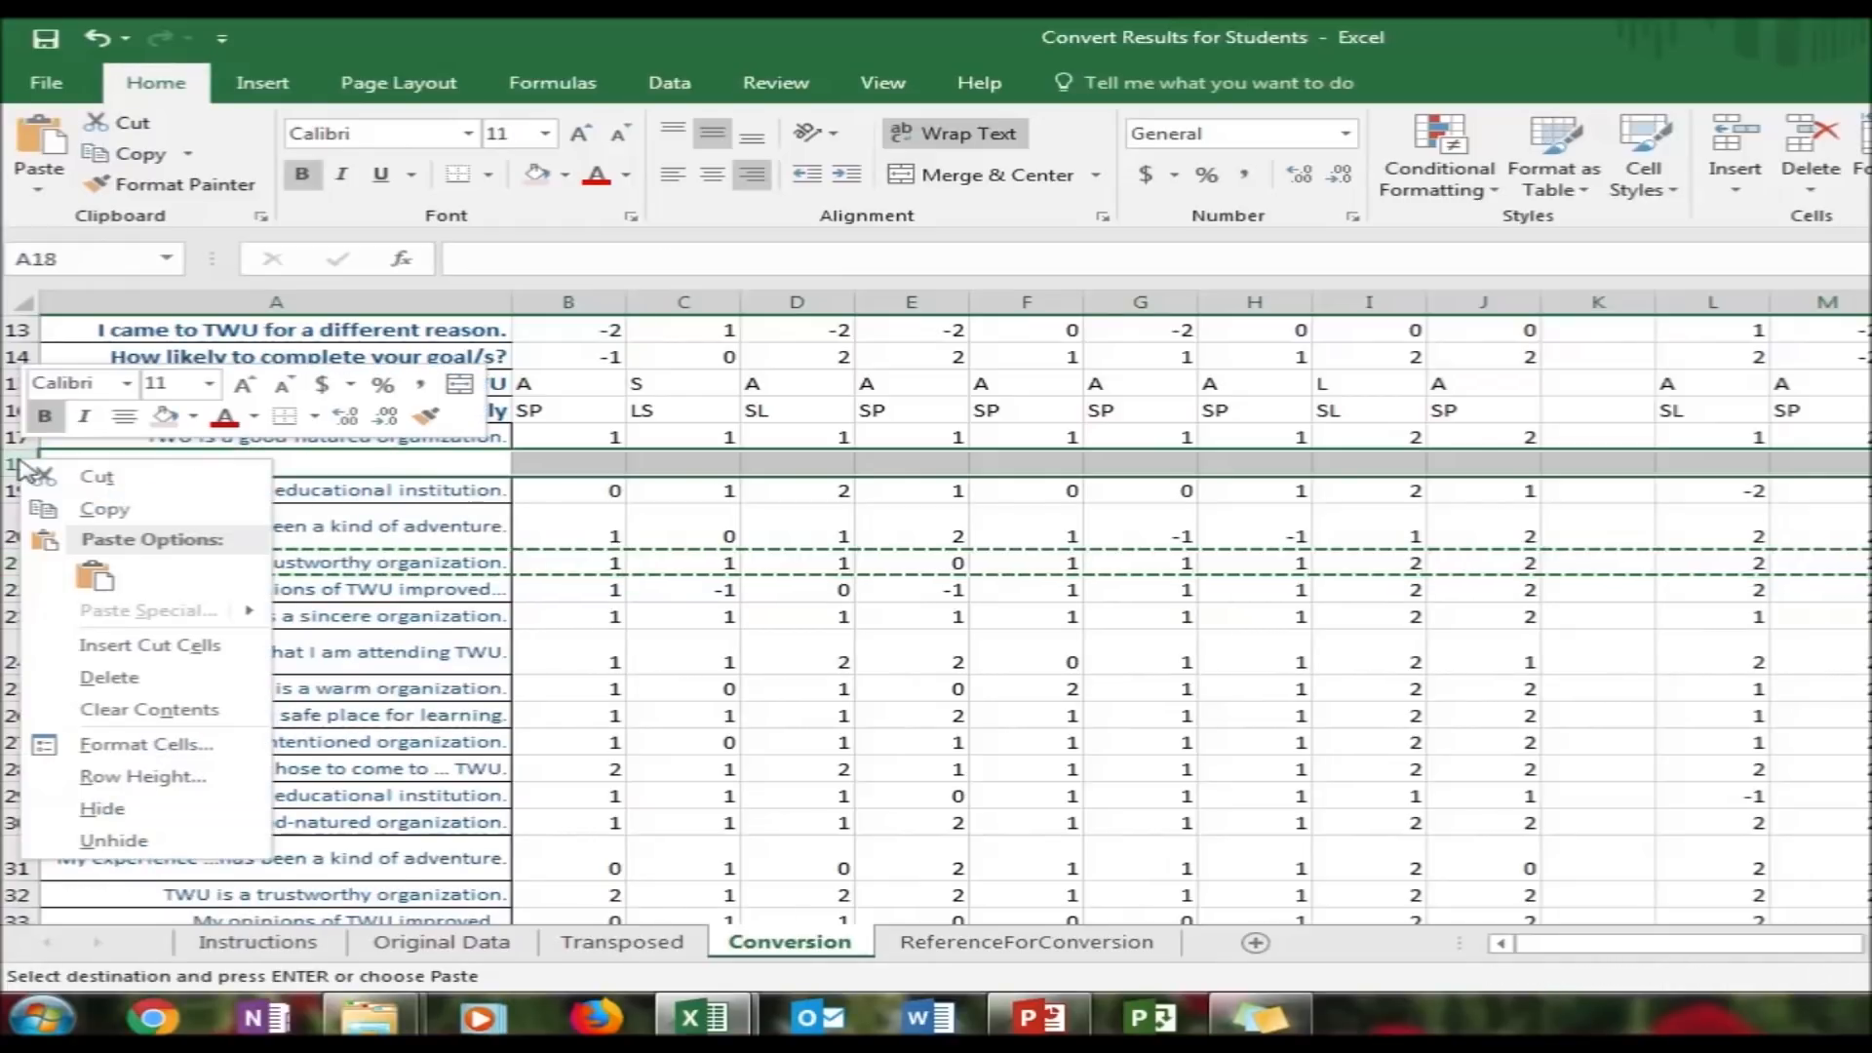
{"action": "left_click", "coordinate": [39, 645]}
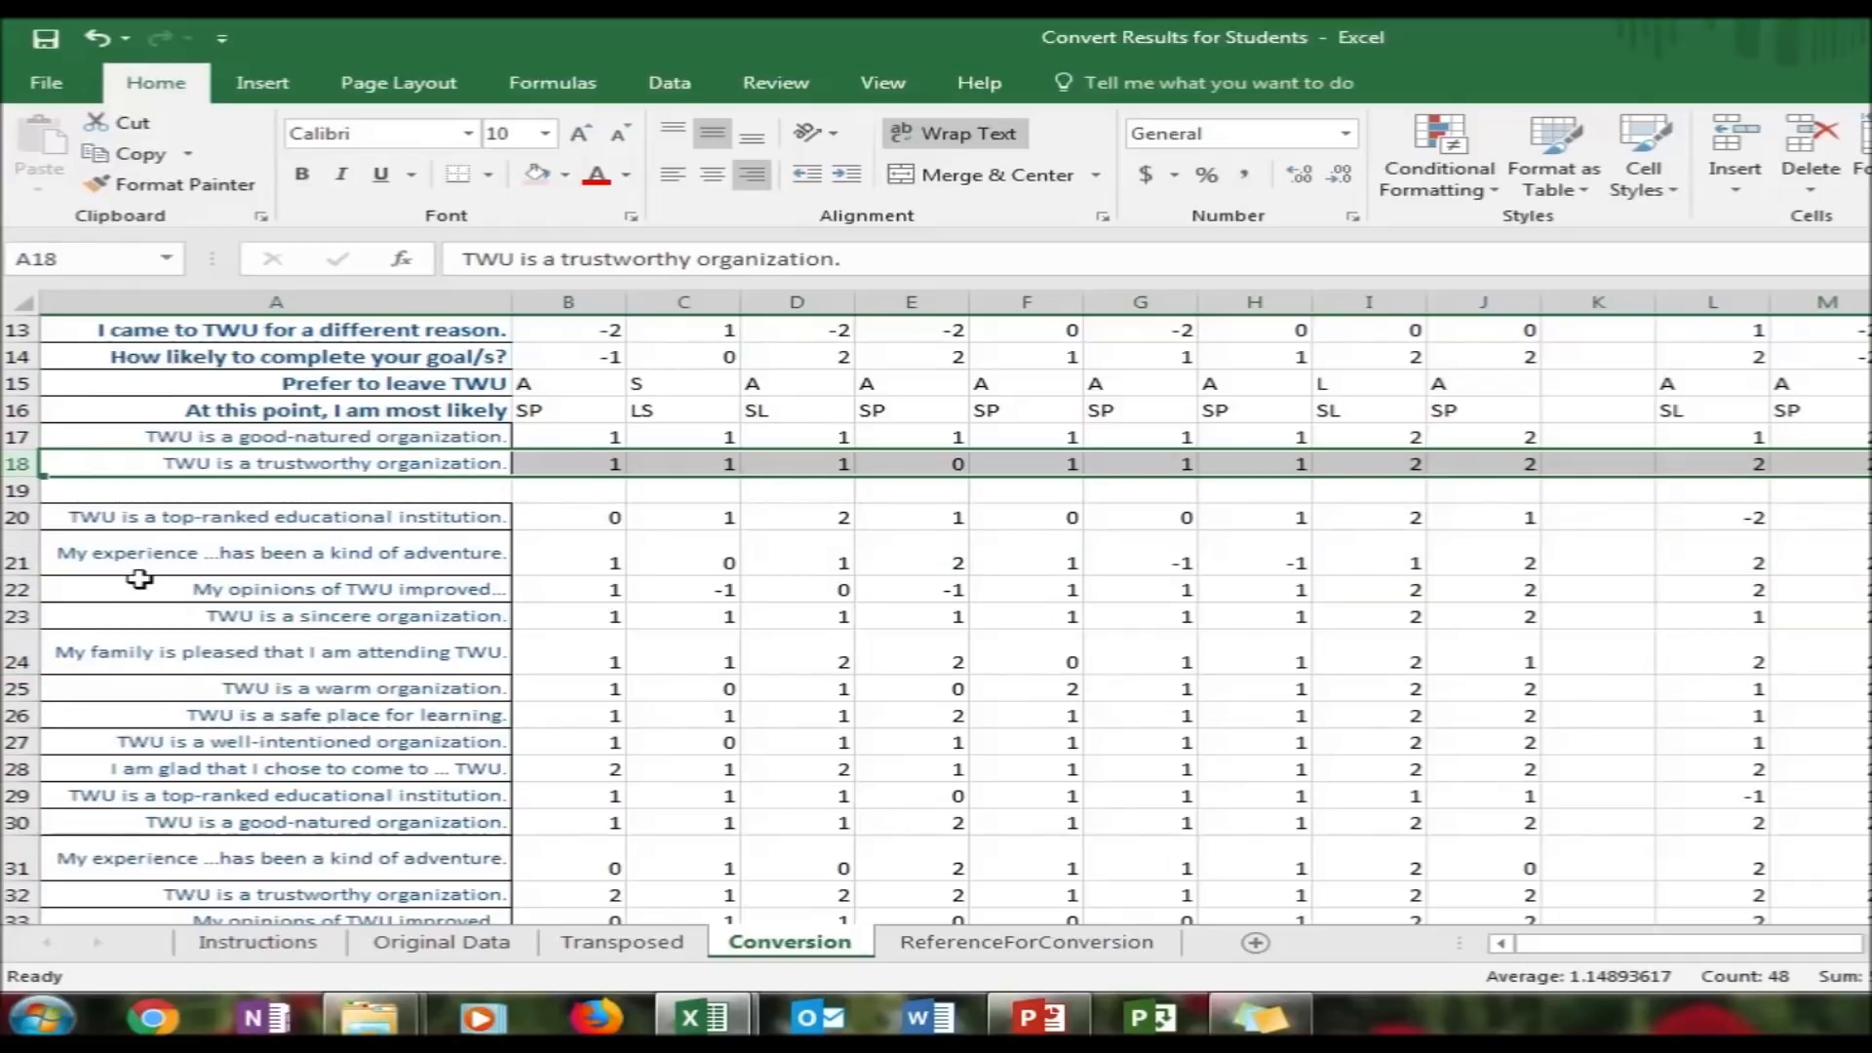
Move the first "TWU is a sincere organization." row to row 19 and the last "TWU is a safe place for learning." row to row 35
{"action": "left_click", "coordinate": [12, 618]}
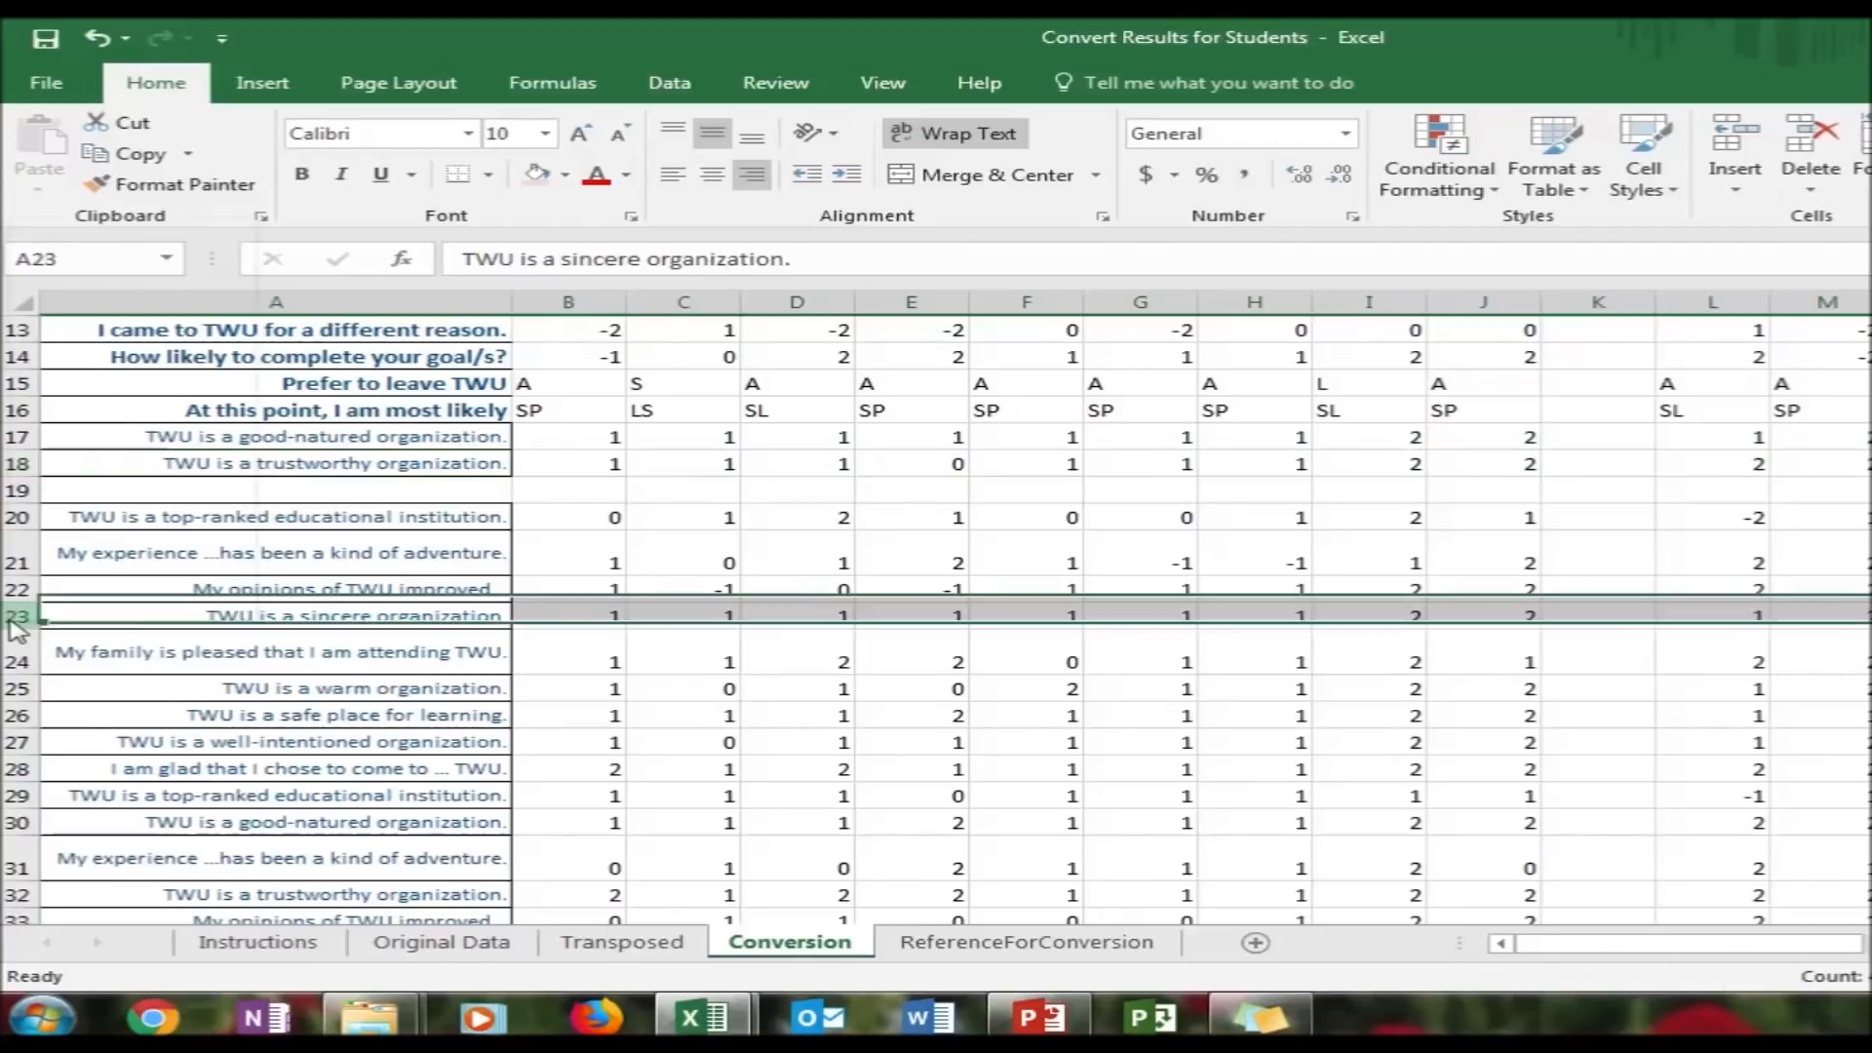
{"action": "right_click", "coordinate": [12, 620]}
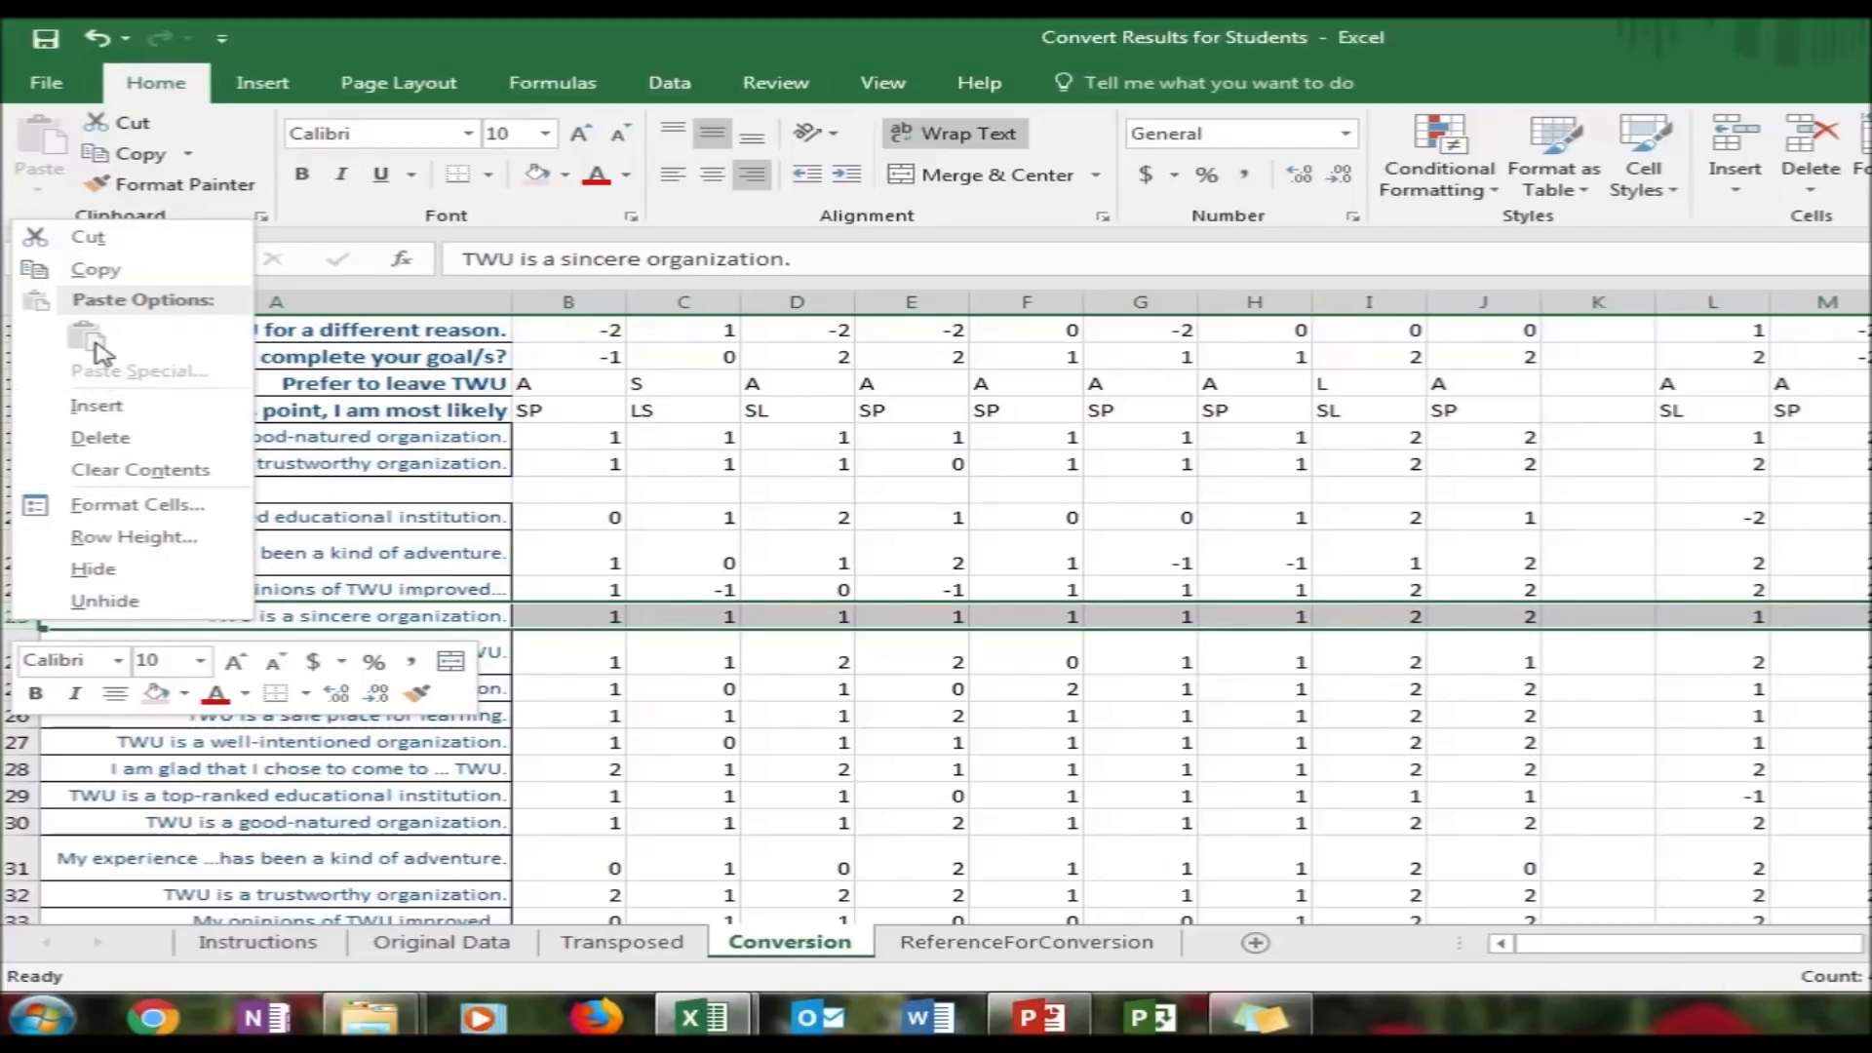
{"action": "left_click", "coordinate": [93, 237]}
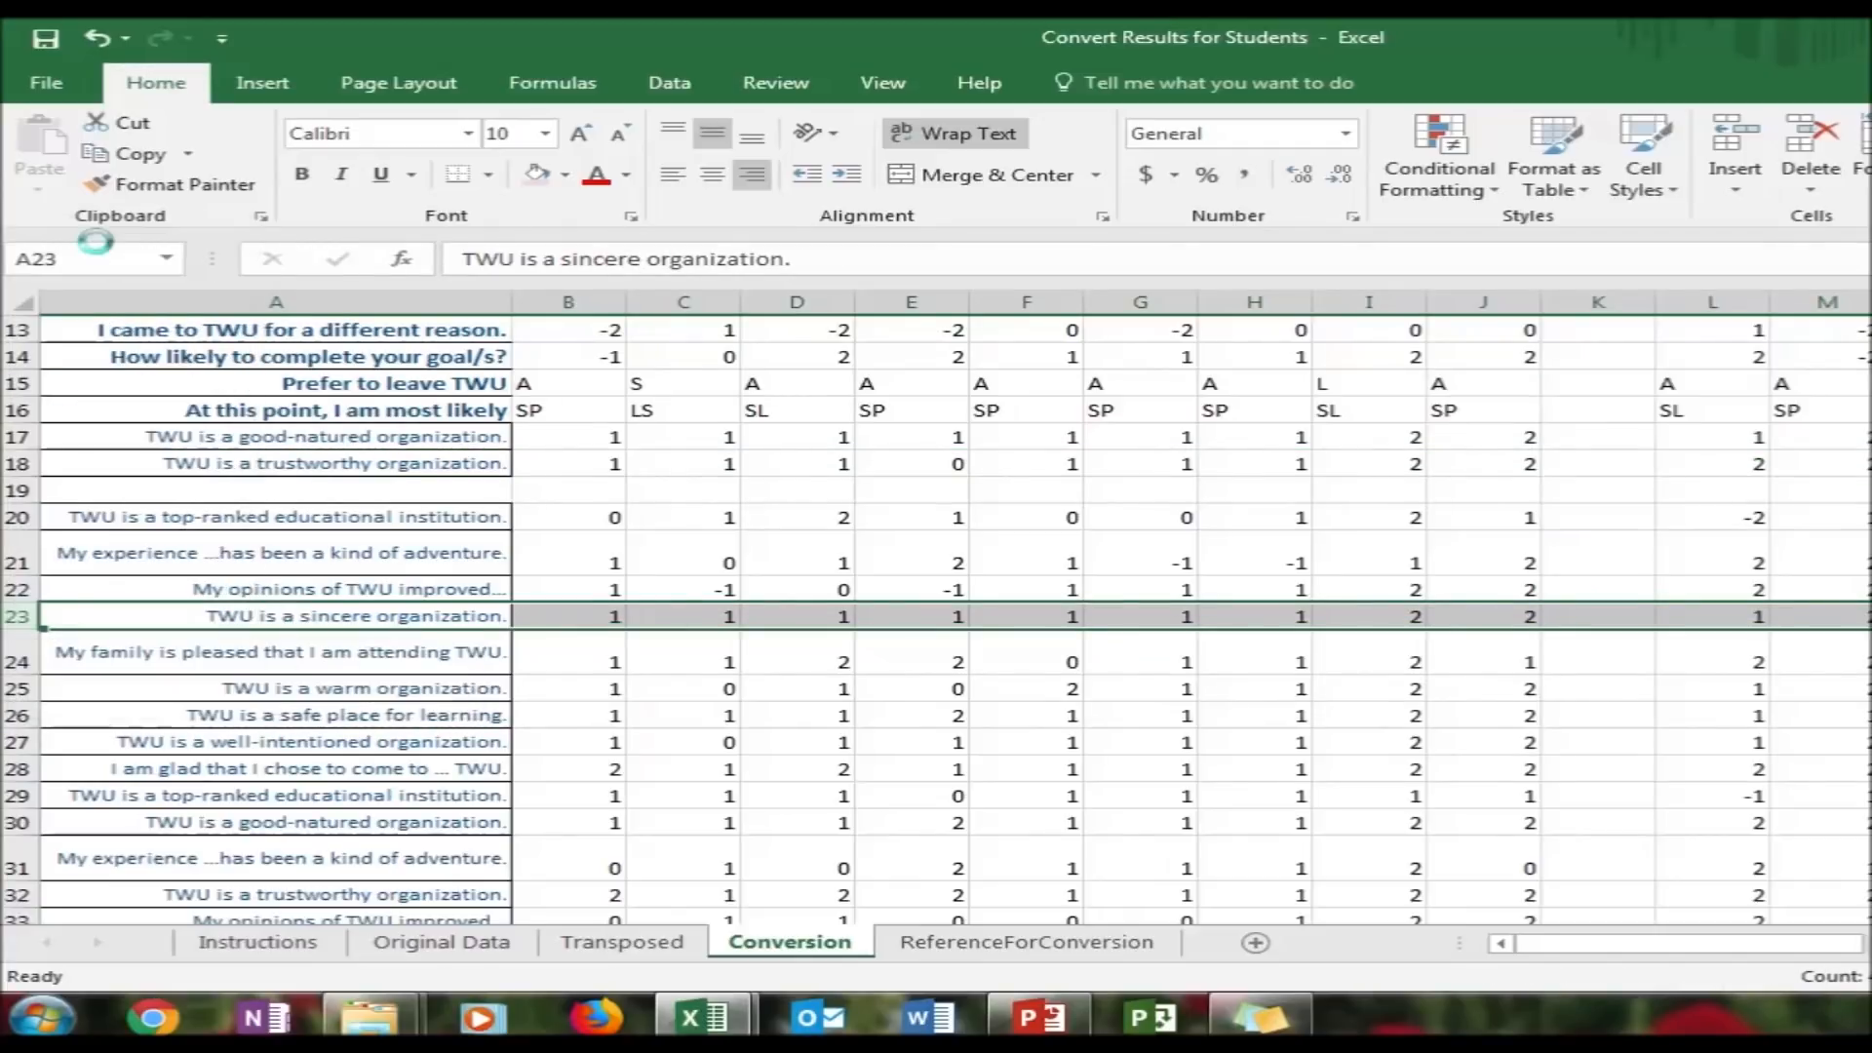
{"action": "right_click", "coordinate": [15, 492]}
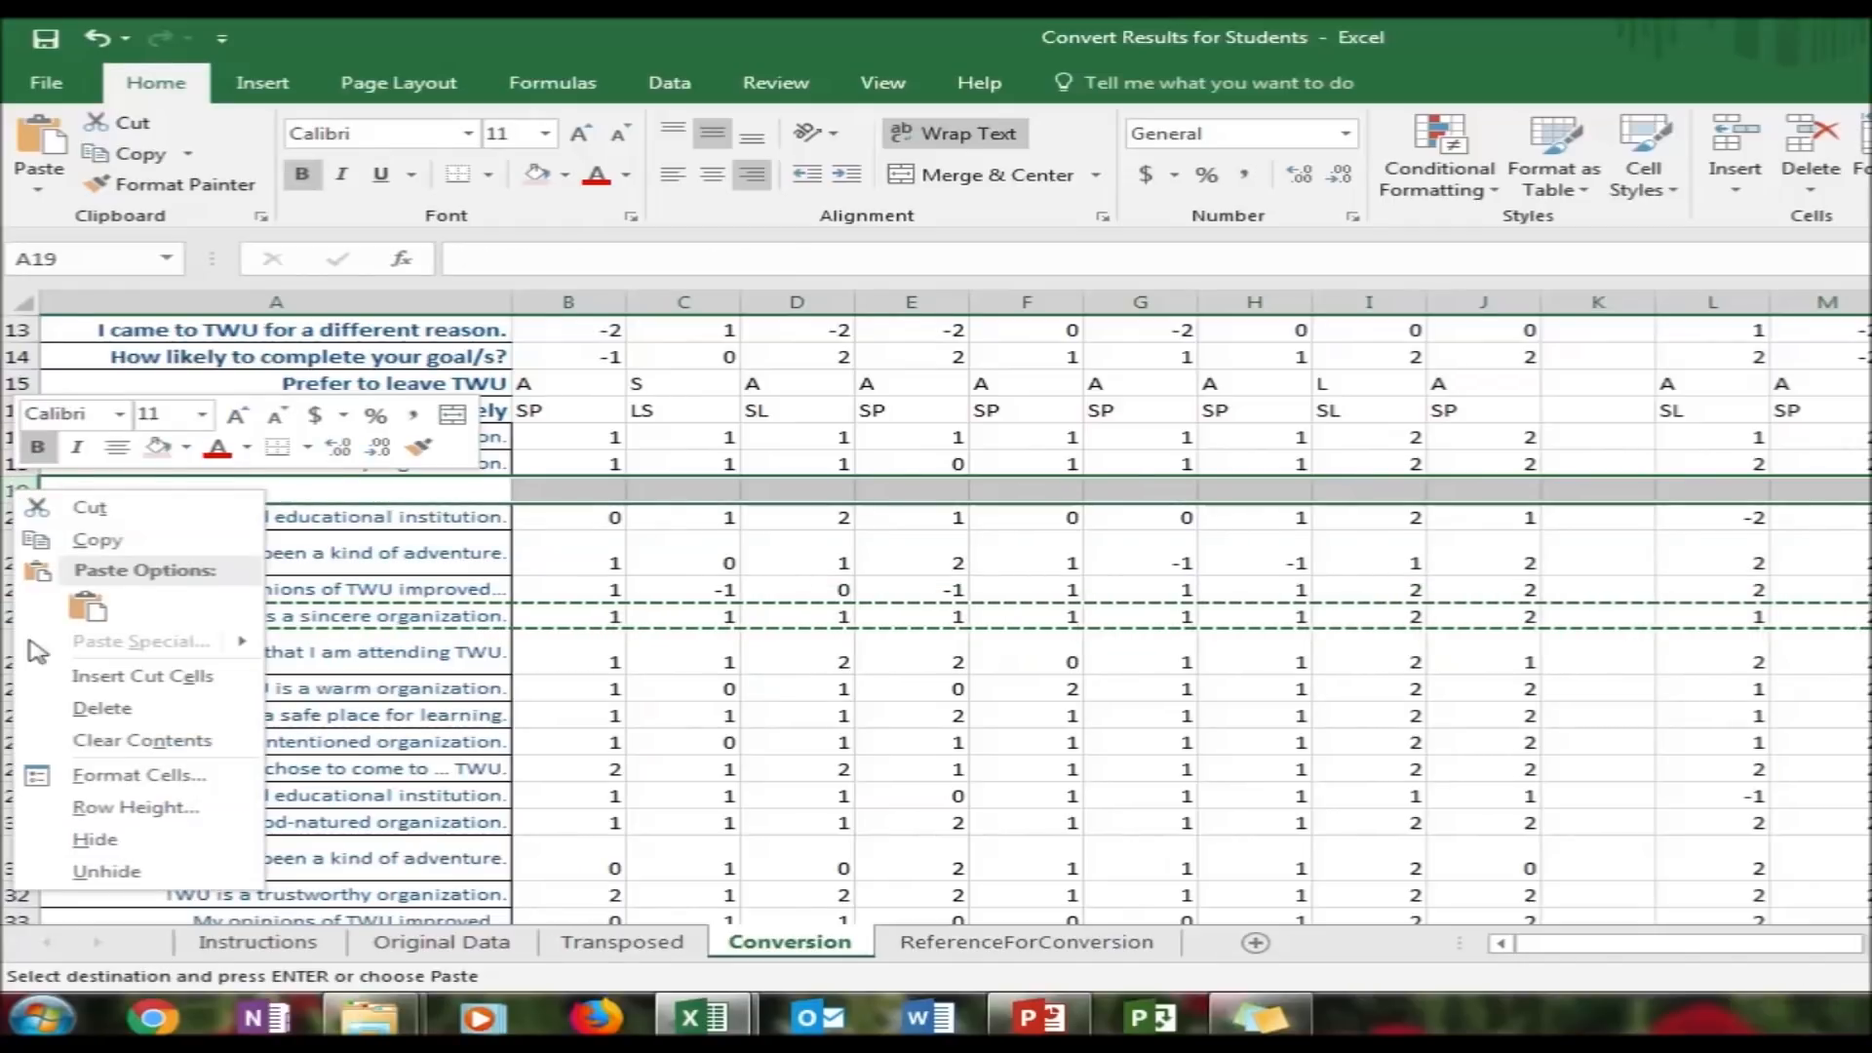
{"action": "left_click", "coordinate": [41, 676]}
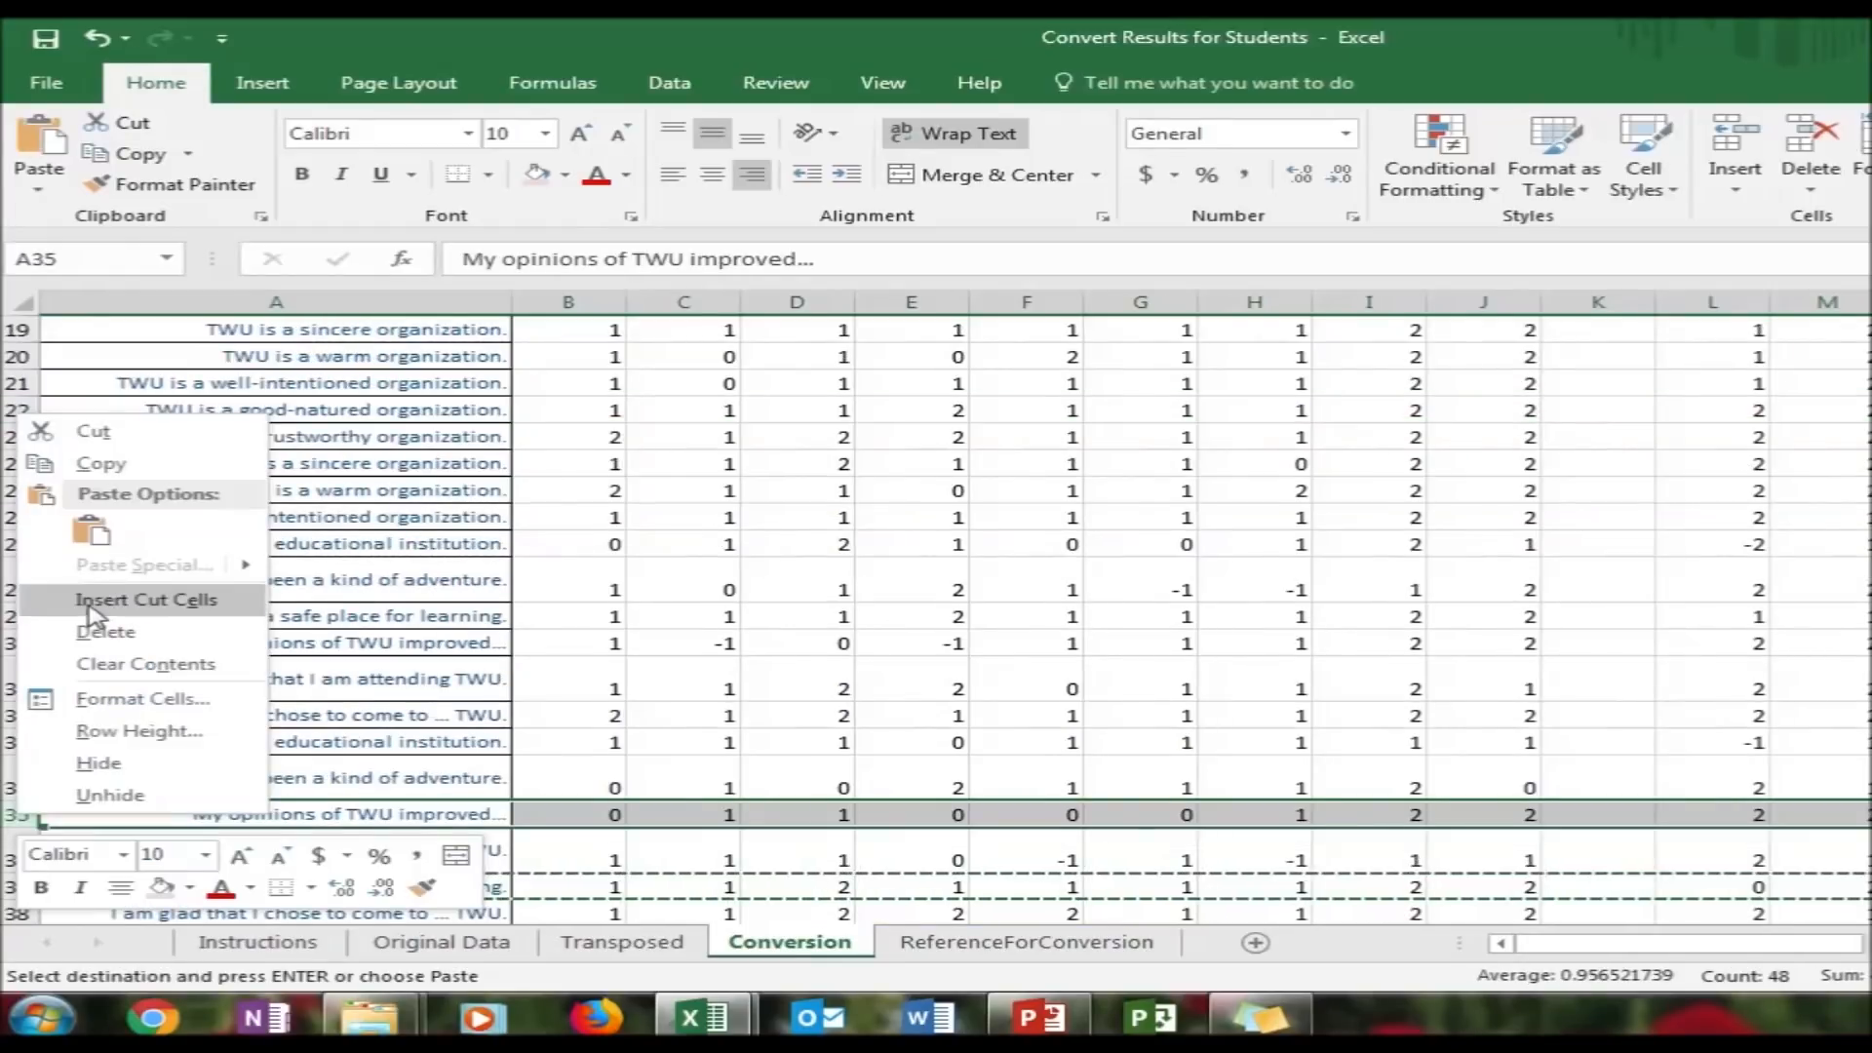
{"action": "left_click", "coordinate": [88, 601]}
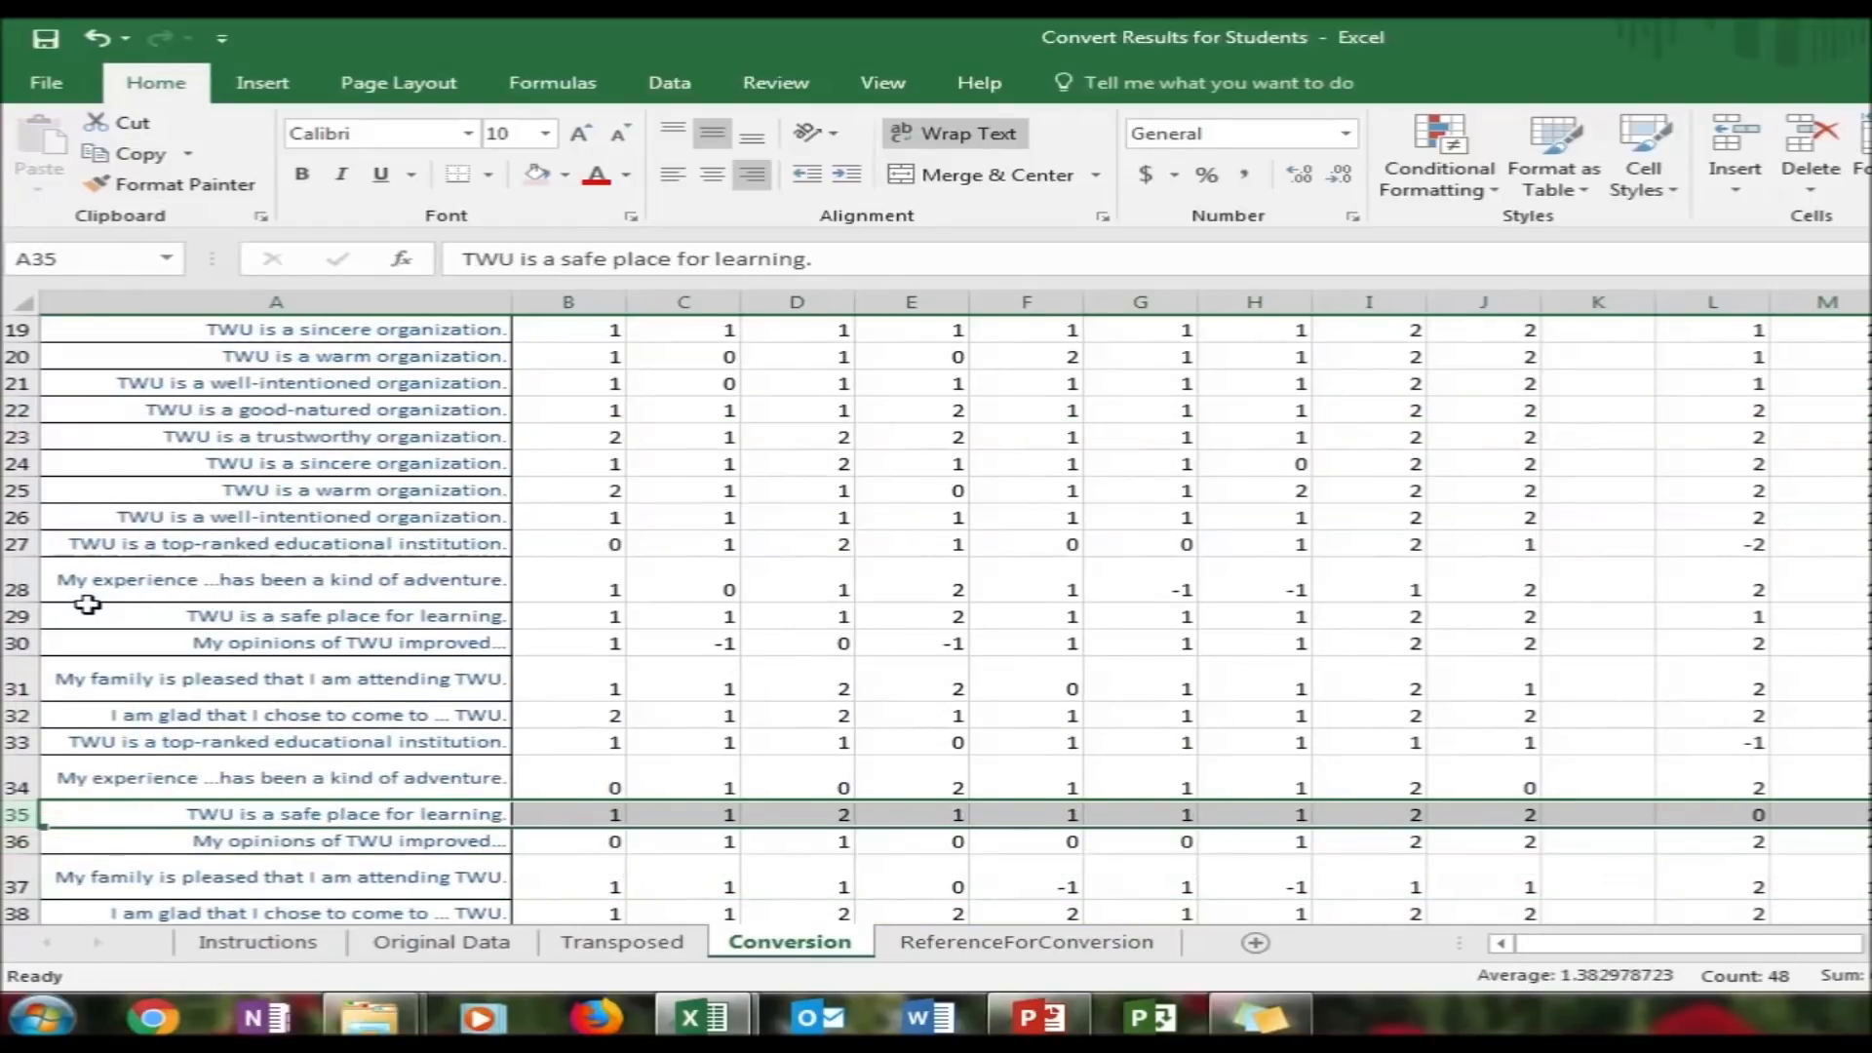
Copy the reordered label column A from the Conversion sheet and paste it over column C in AllDataSP2018
{"action": "right_click", "coordinate": [352, 304]}
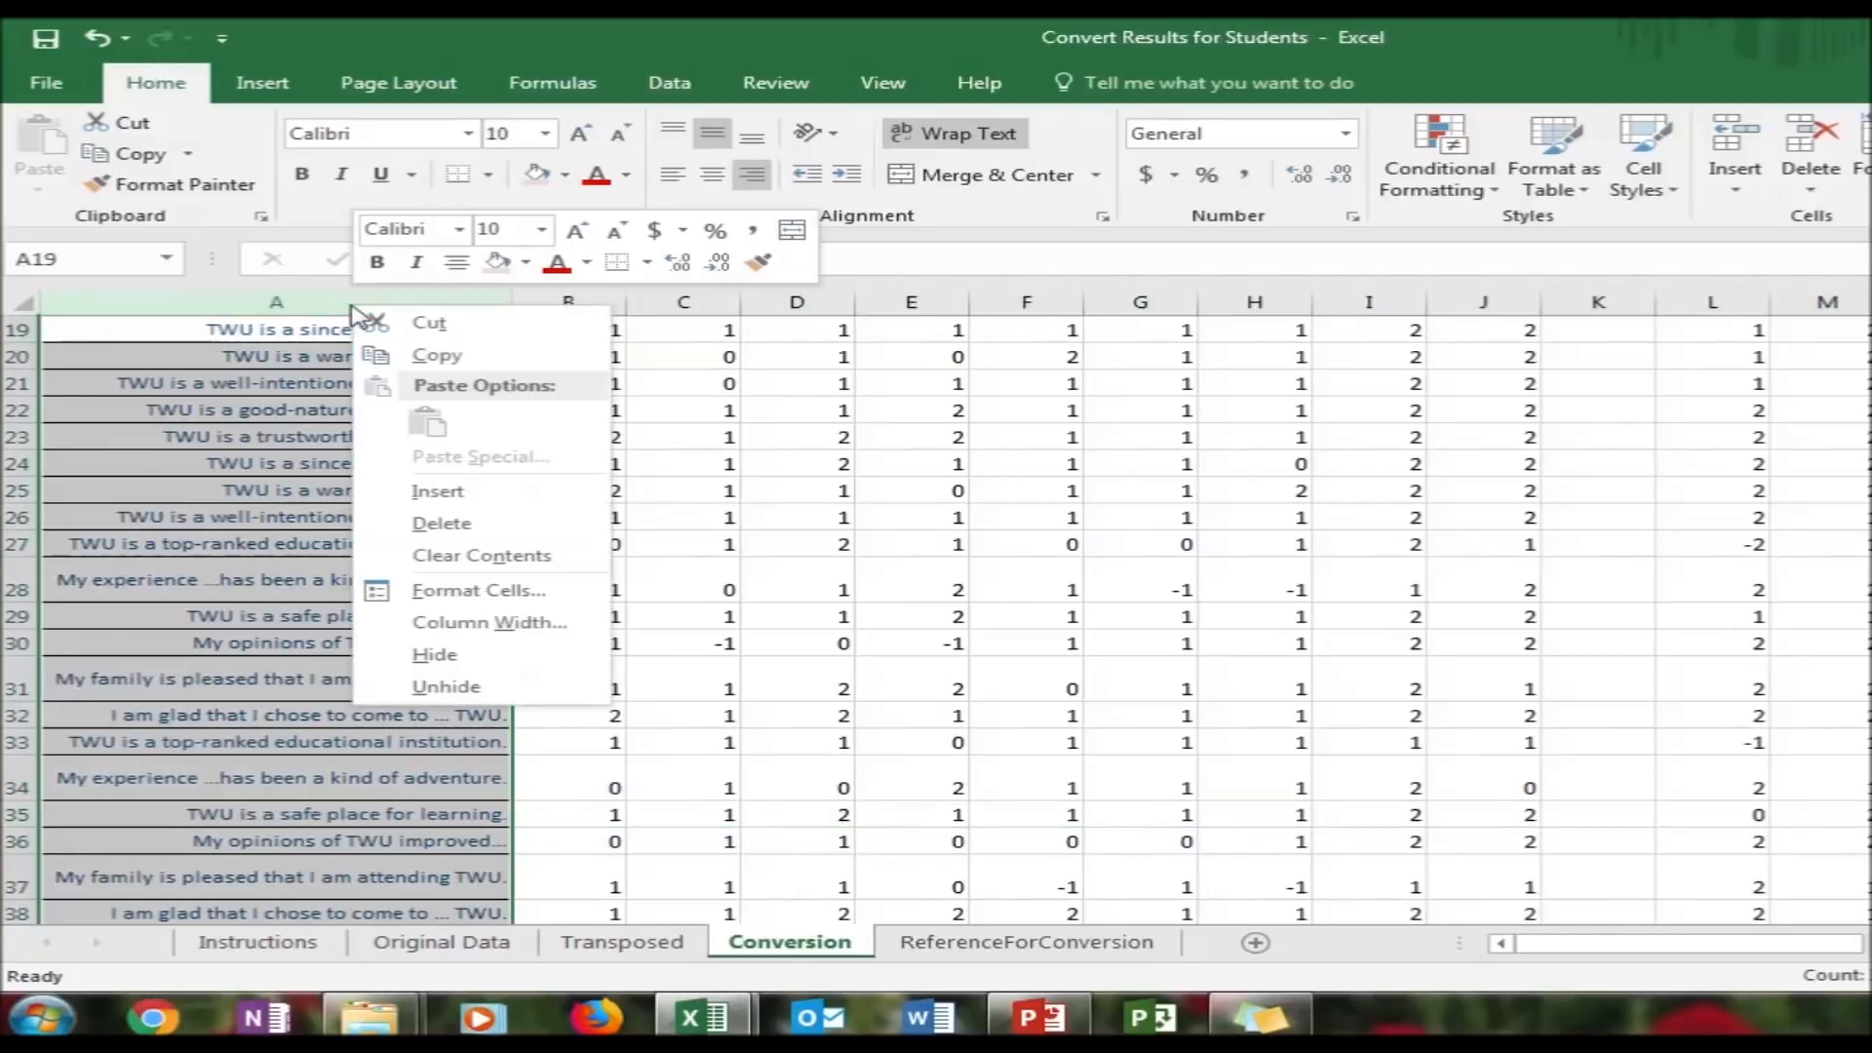
{"action": "left_click", "coordinate": [429, 355]}
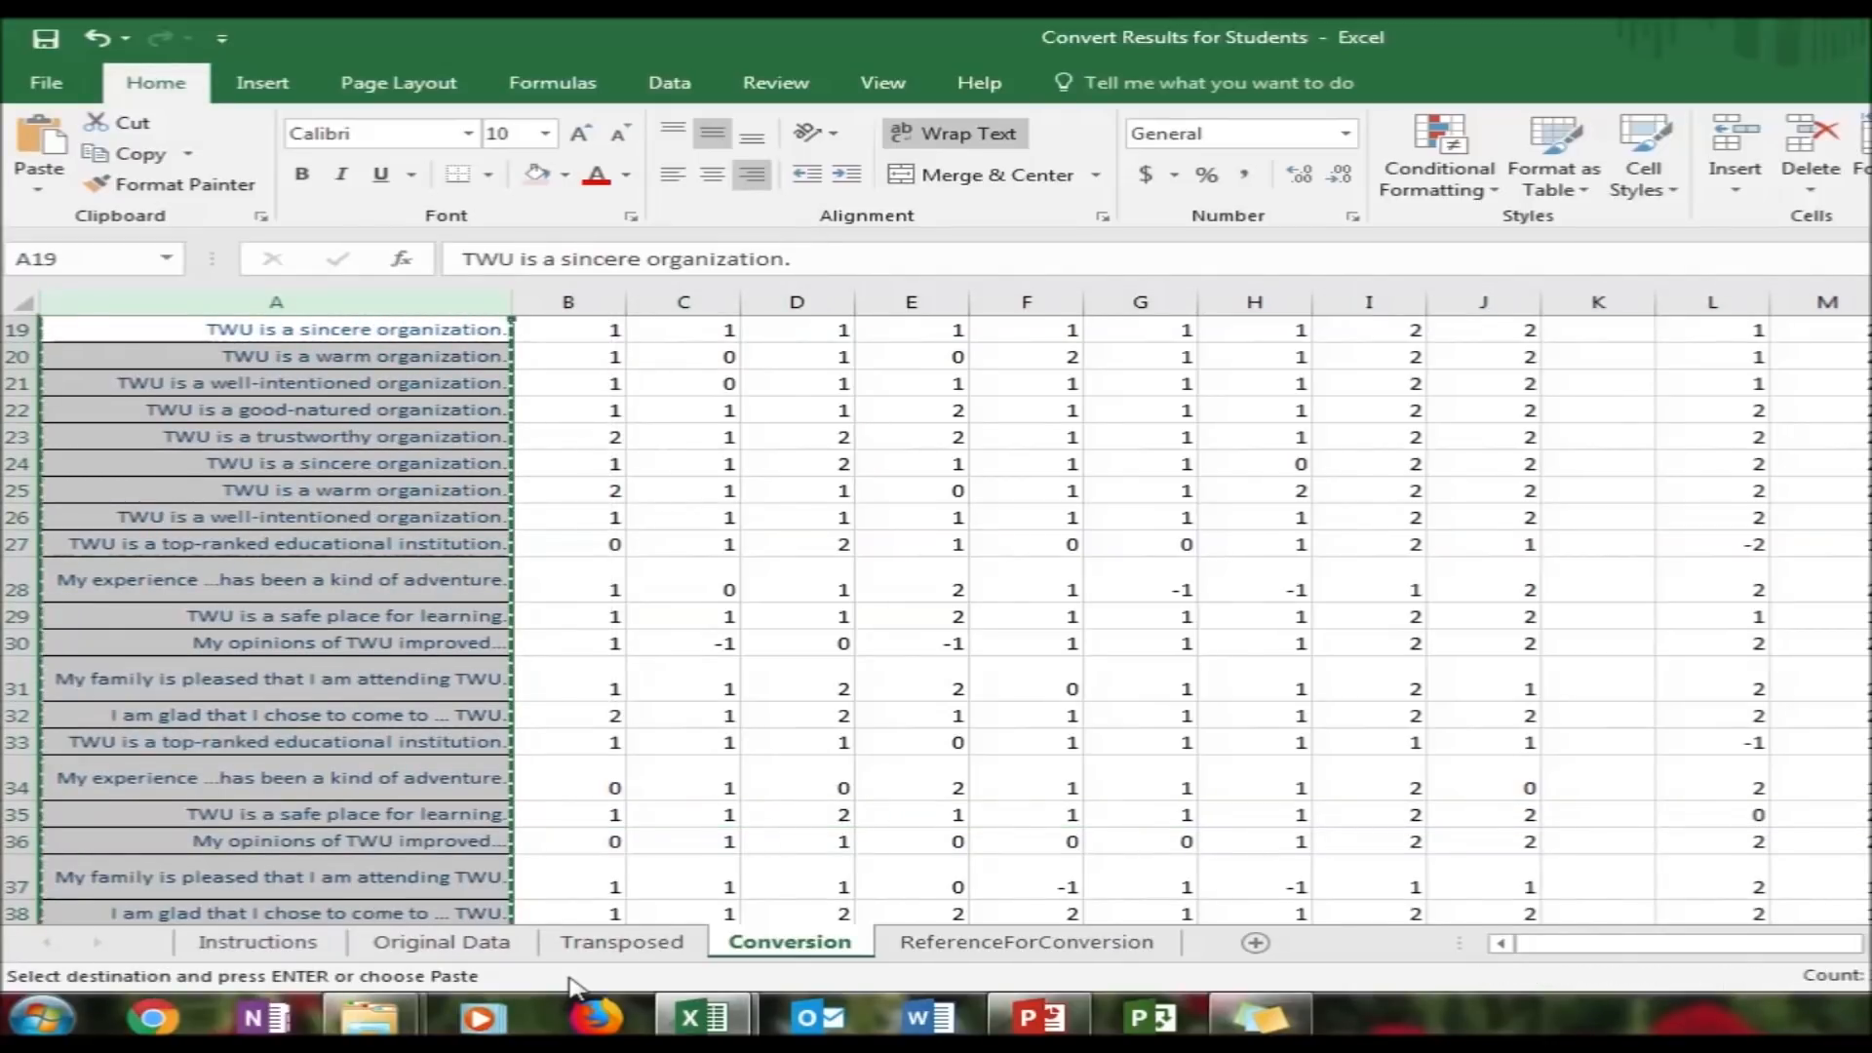
{"action": "left_click", "coordinate": [733, 1026]}
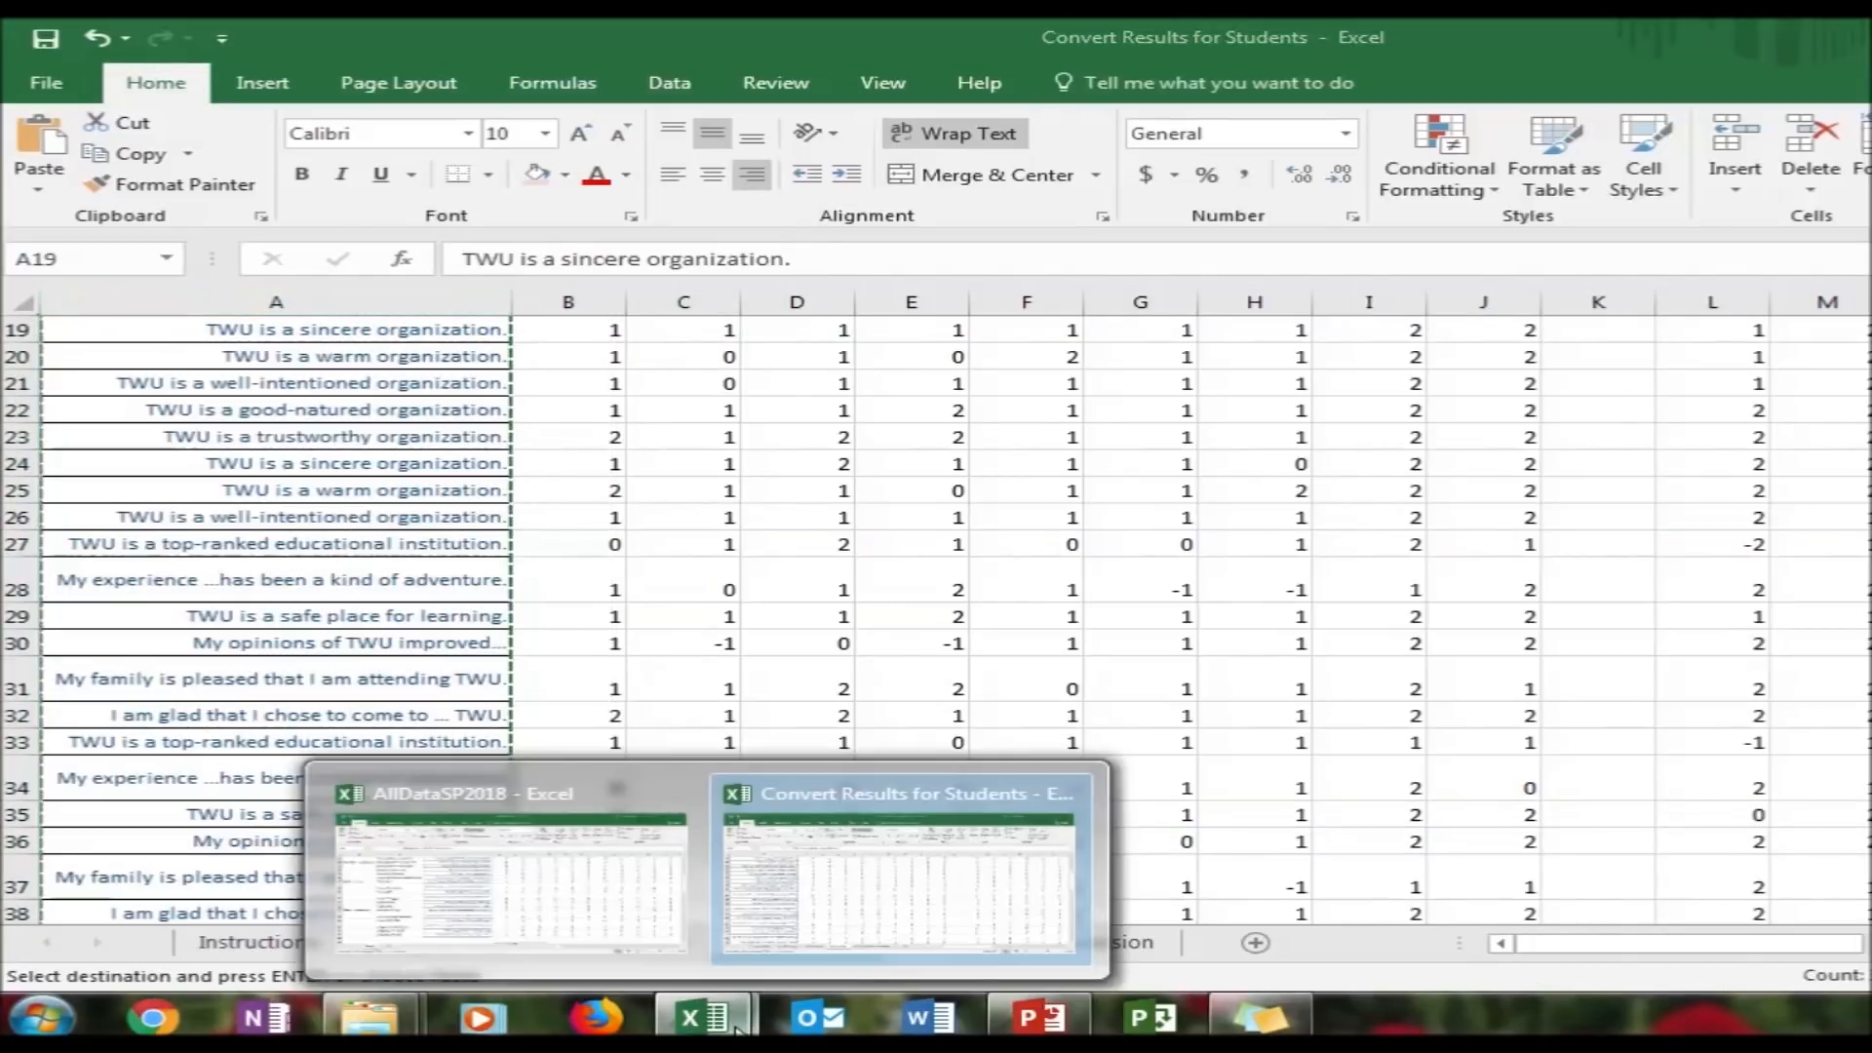
{"action": "left_click", "coordinate": [535, 883]}
{"action": "left_click", "coordinate": [814, 304]}
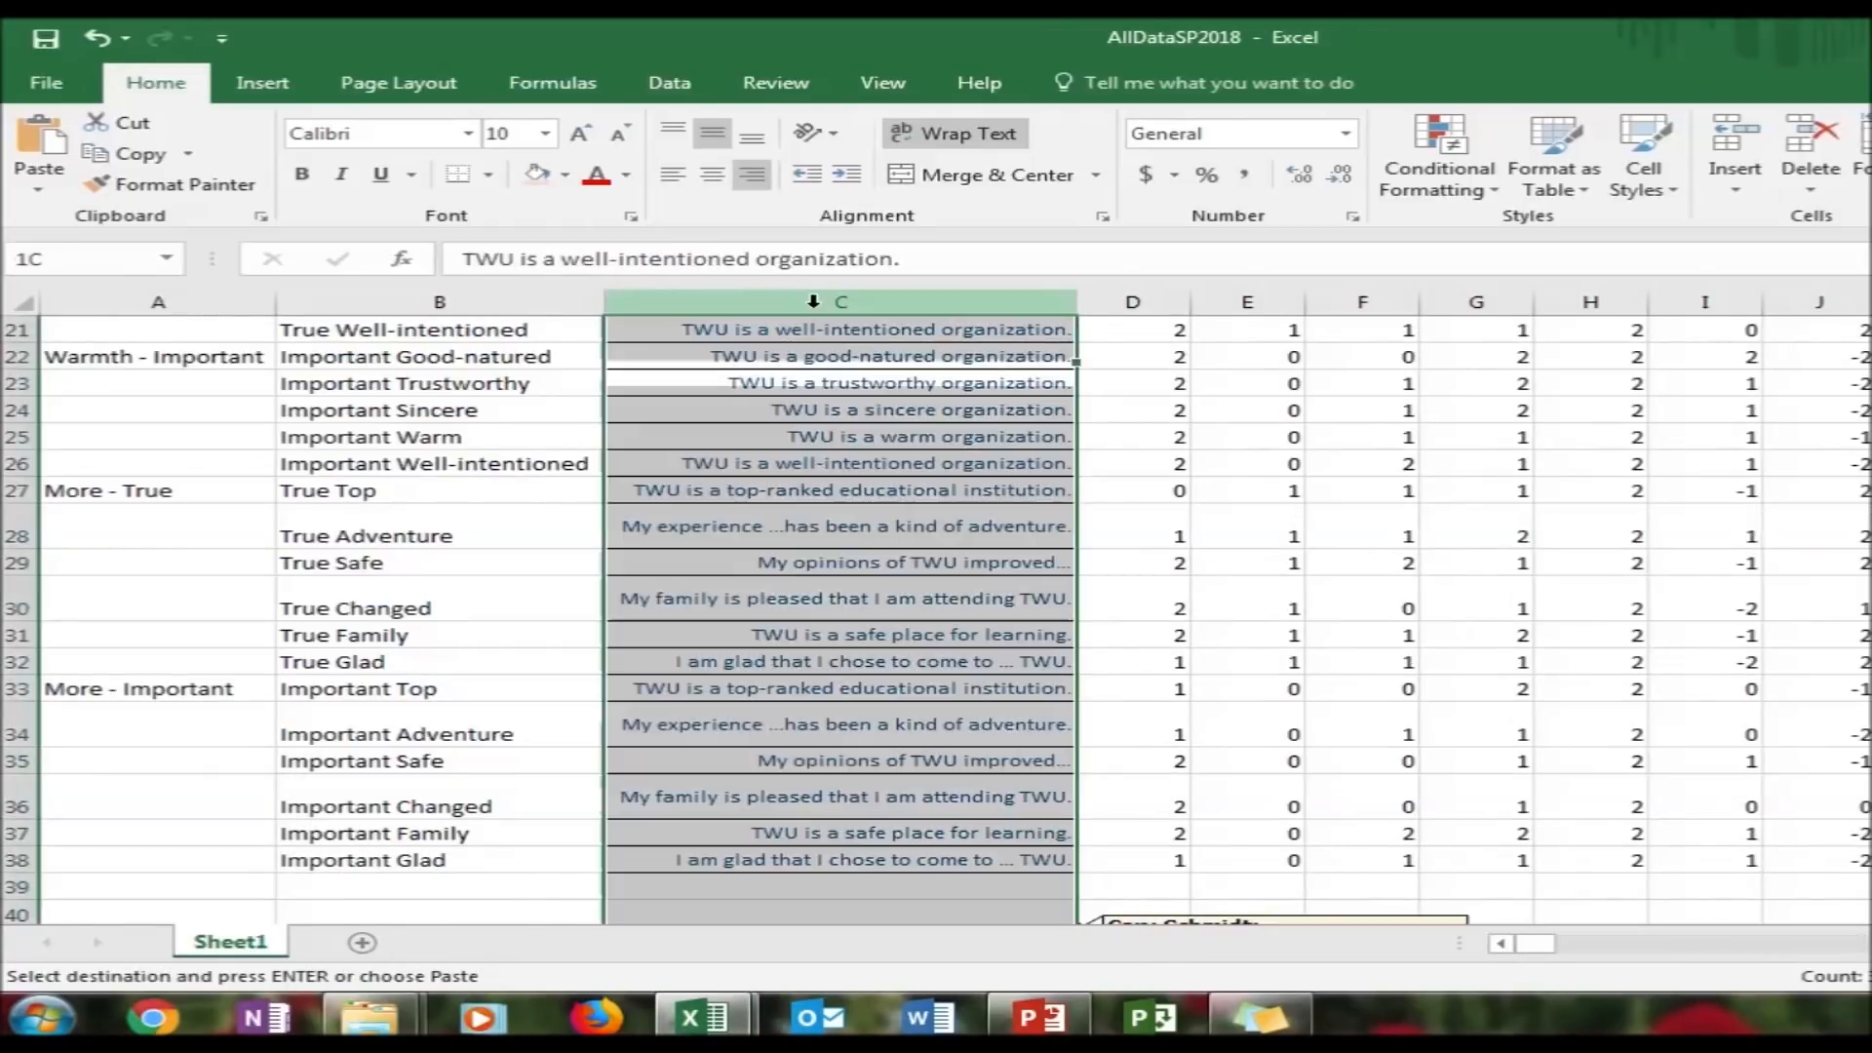
{"action": "right_click", "coordinate": [814, 304]}
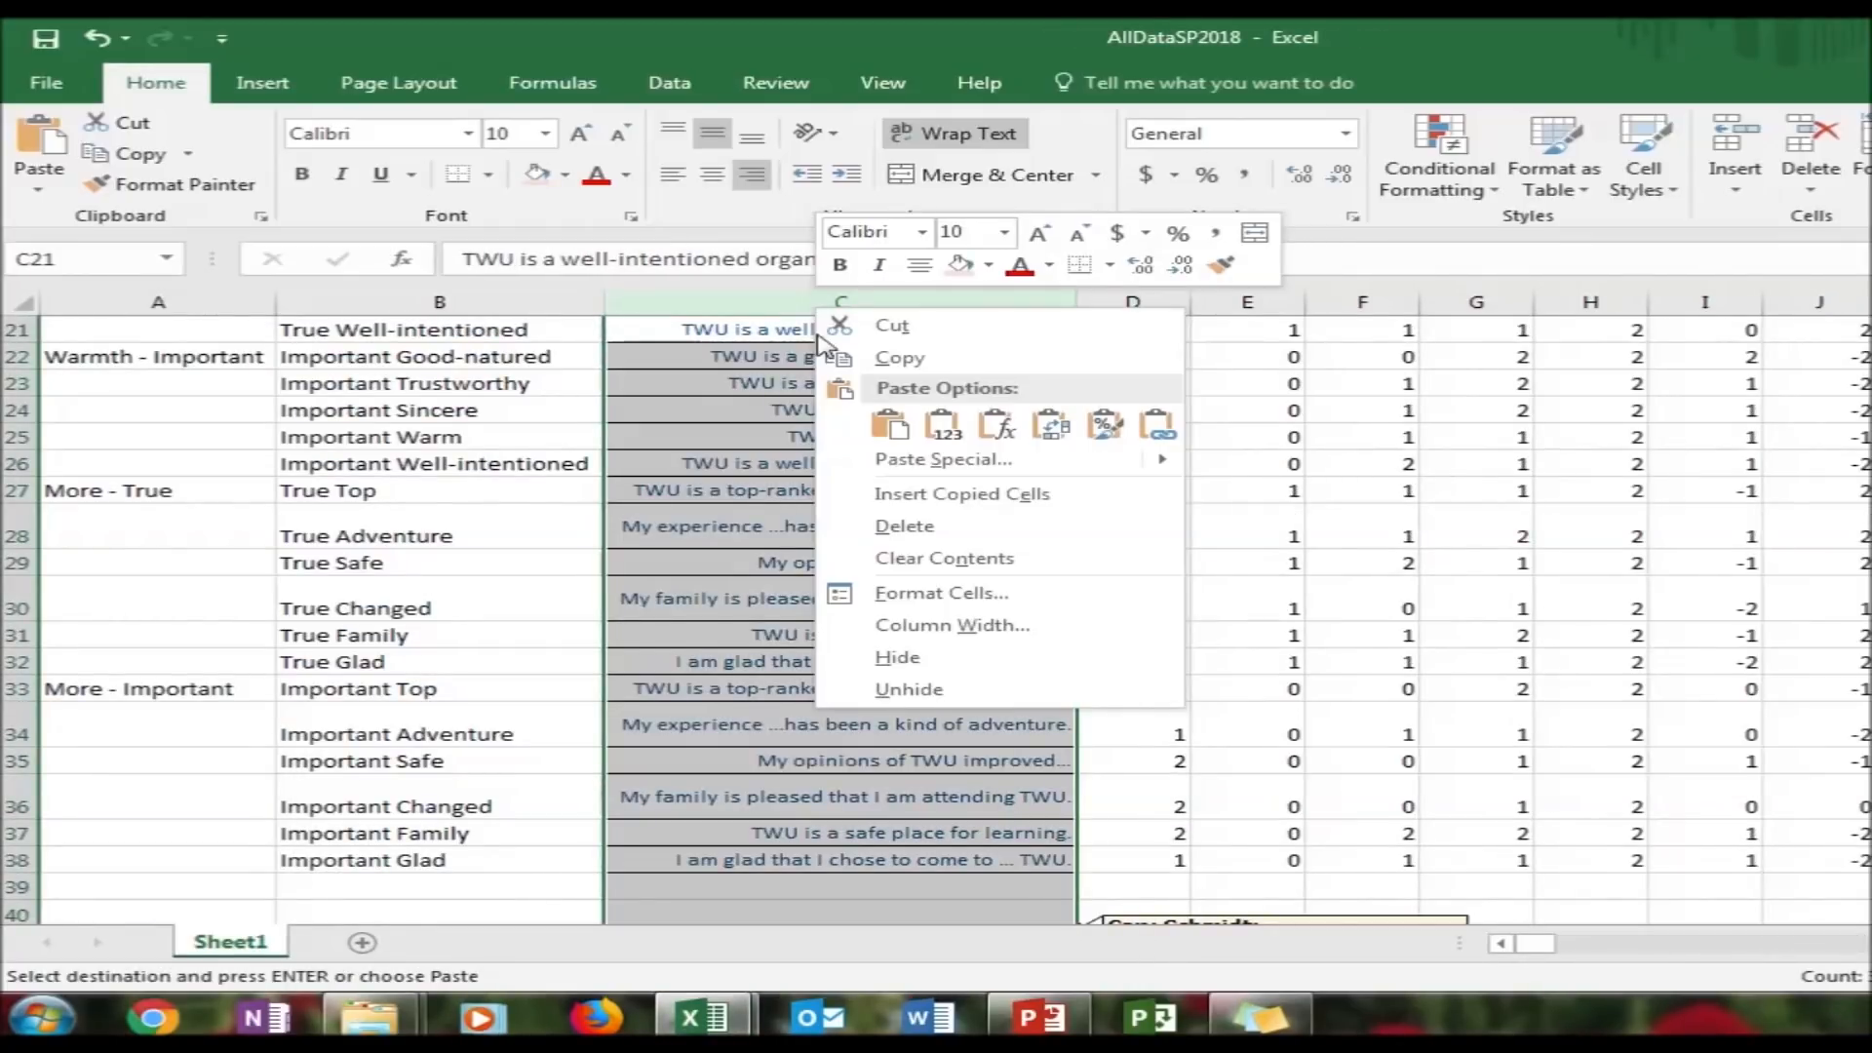
{"action": "left_click", "coordinate": [889, 426]}
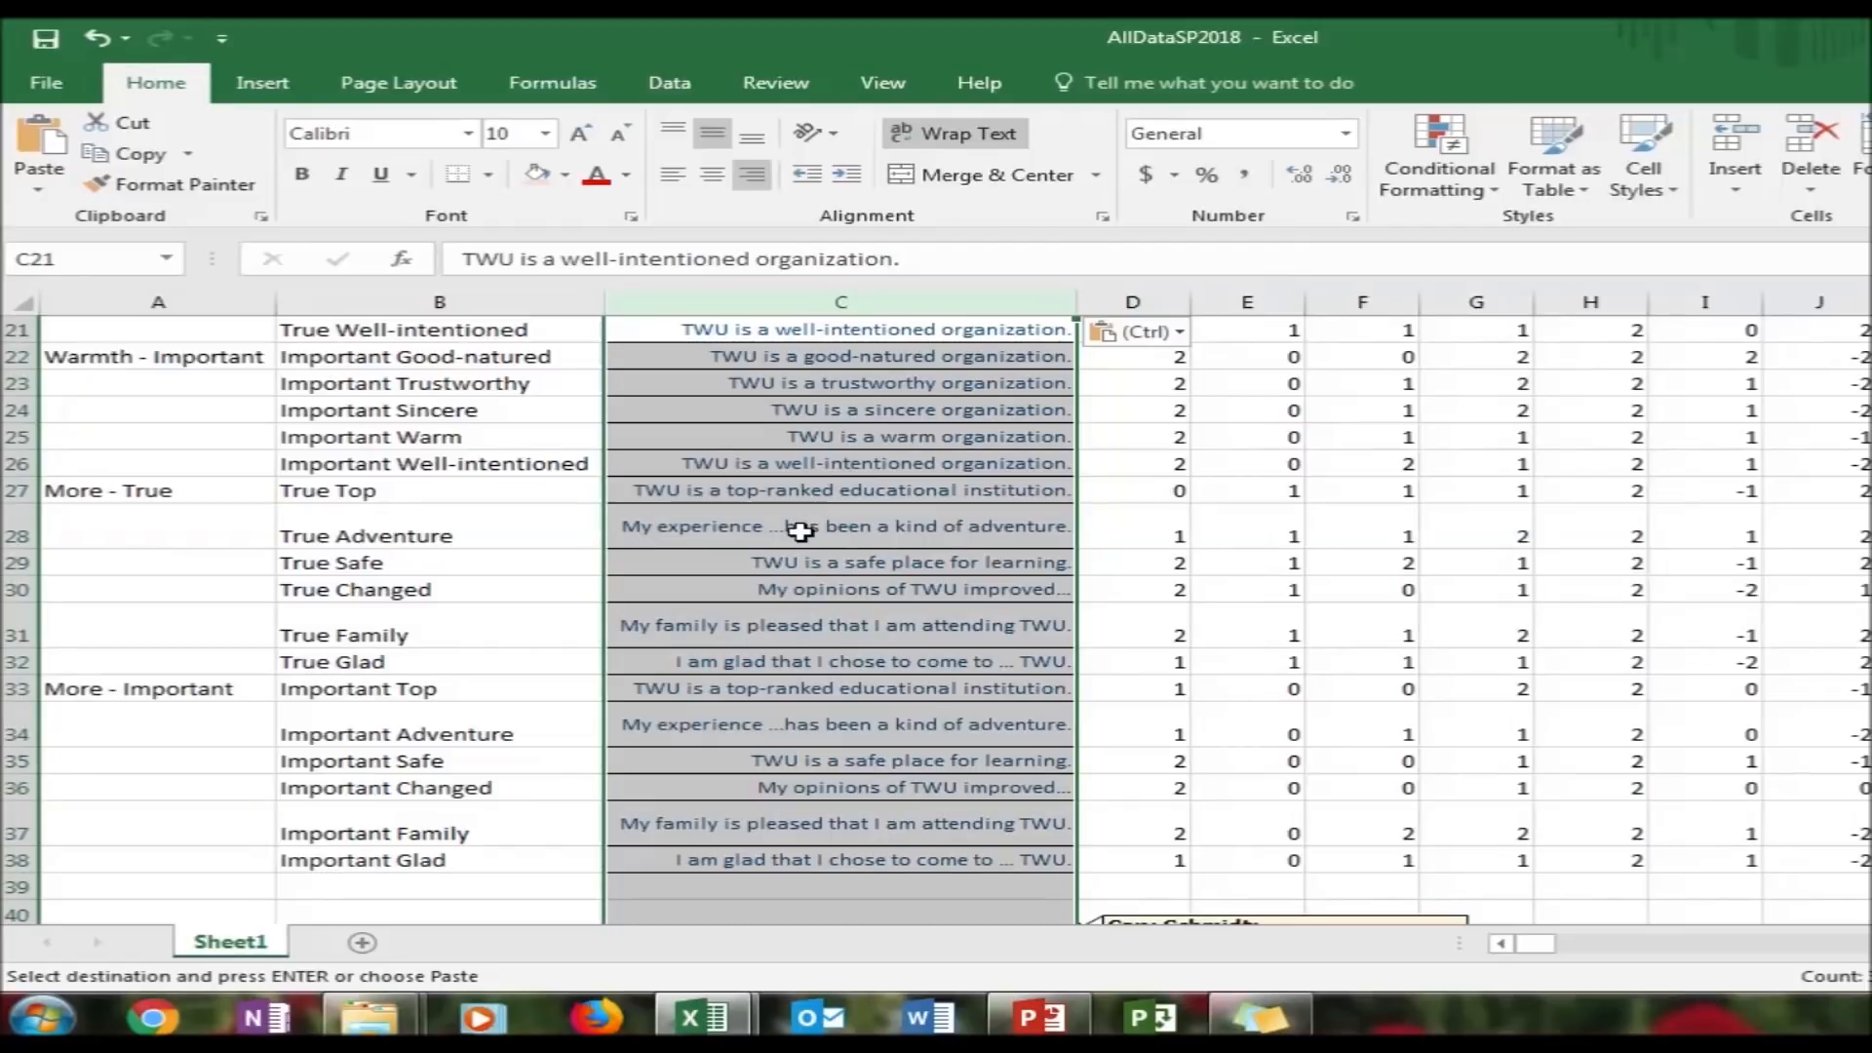
Recheck the pasted statements in column C against the short labels in column B, from True Warm down to Important Glad
{"action": "left_click", "coordinate": [840, 408]}
{"action": "key", "text": "Up"}
{"action": "key", "text": "Up"}
{"action": "key", "text": "Up"}
{"action": "key", "text": "Up"}
{"action": "key", "text": "Down"}
{"action": "key", "text": "Down"}
{"action": "key", "text": "Down"}
{"action": "key", "text": "Down"}
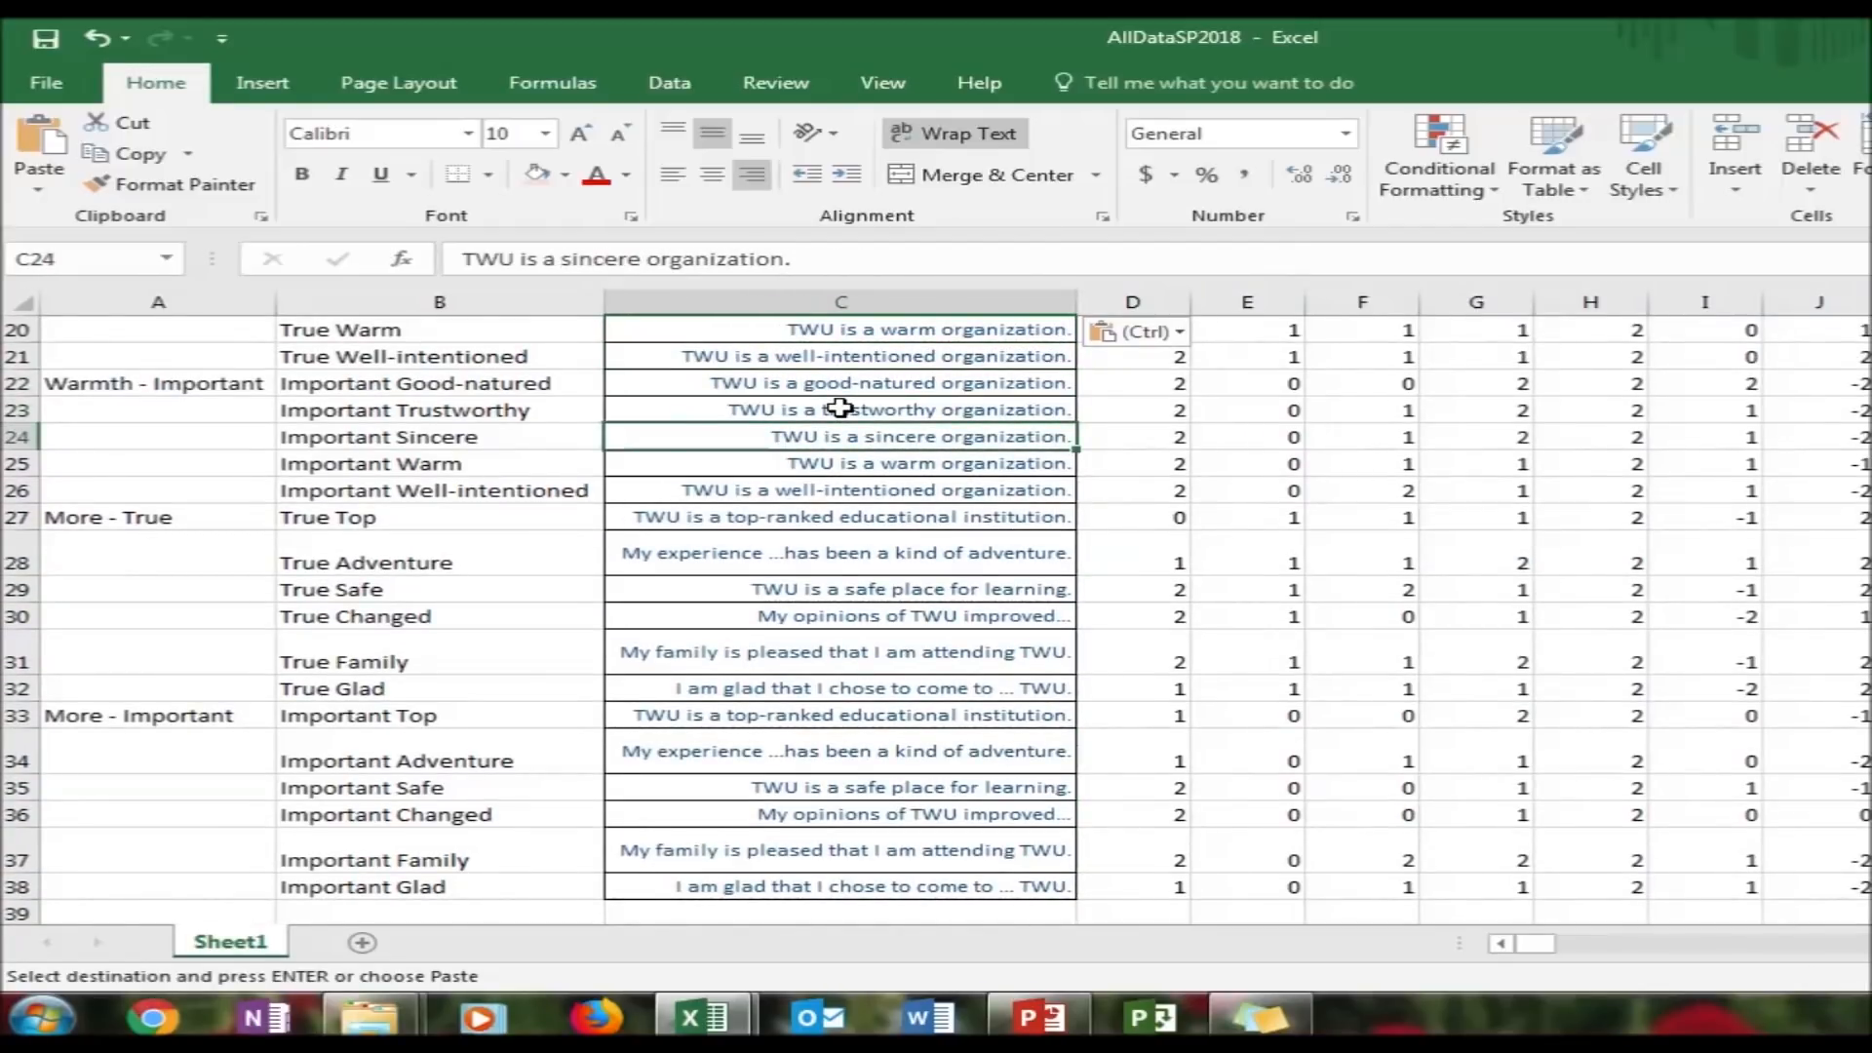
{"action": "key", "text": "Down"}
{"action": "key", "text": "Down"}
{"action": "key", "text": "Left"}
{"action": "key", "text": "Right"}
{"action": "key", "text": "Down"}
{"action": "key", "text": "Left"}
{"action": "key", "text": "Right"}
{"action": "key", "text": "Down"}
{"action": "key", "text": "Down"}
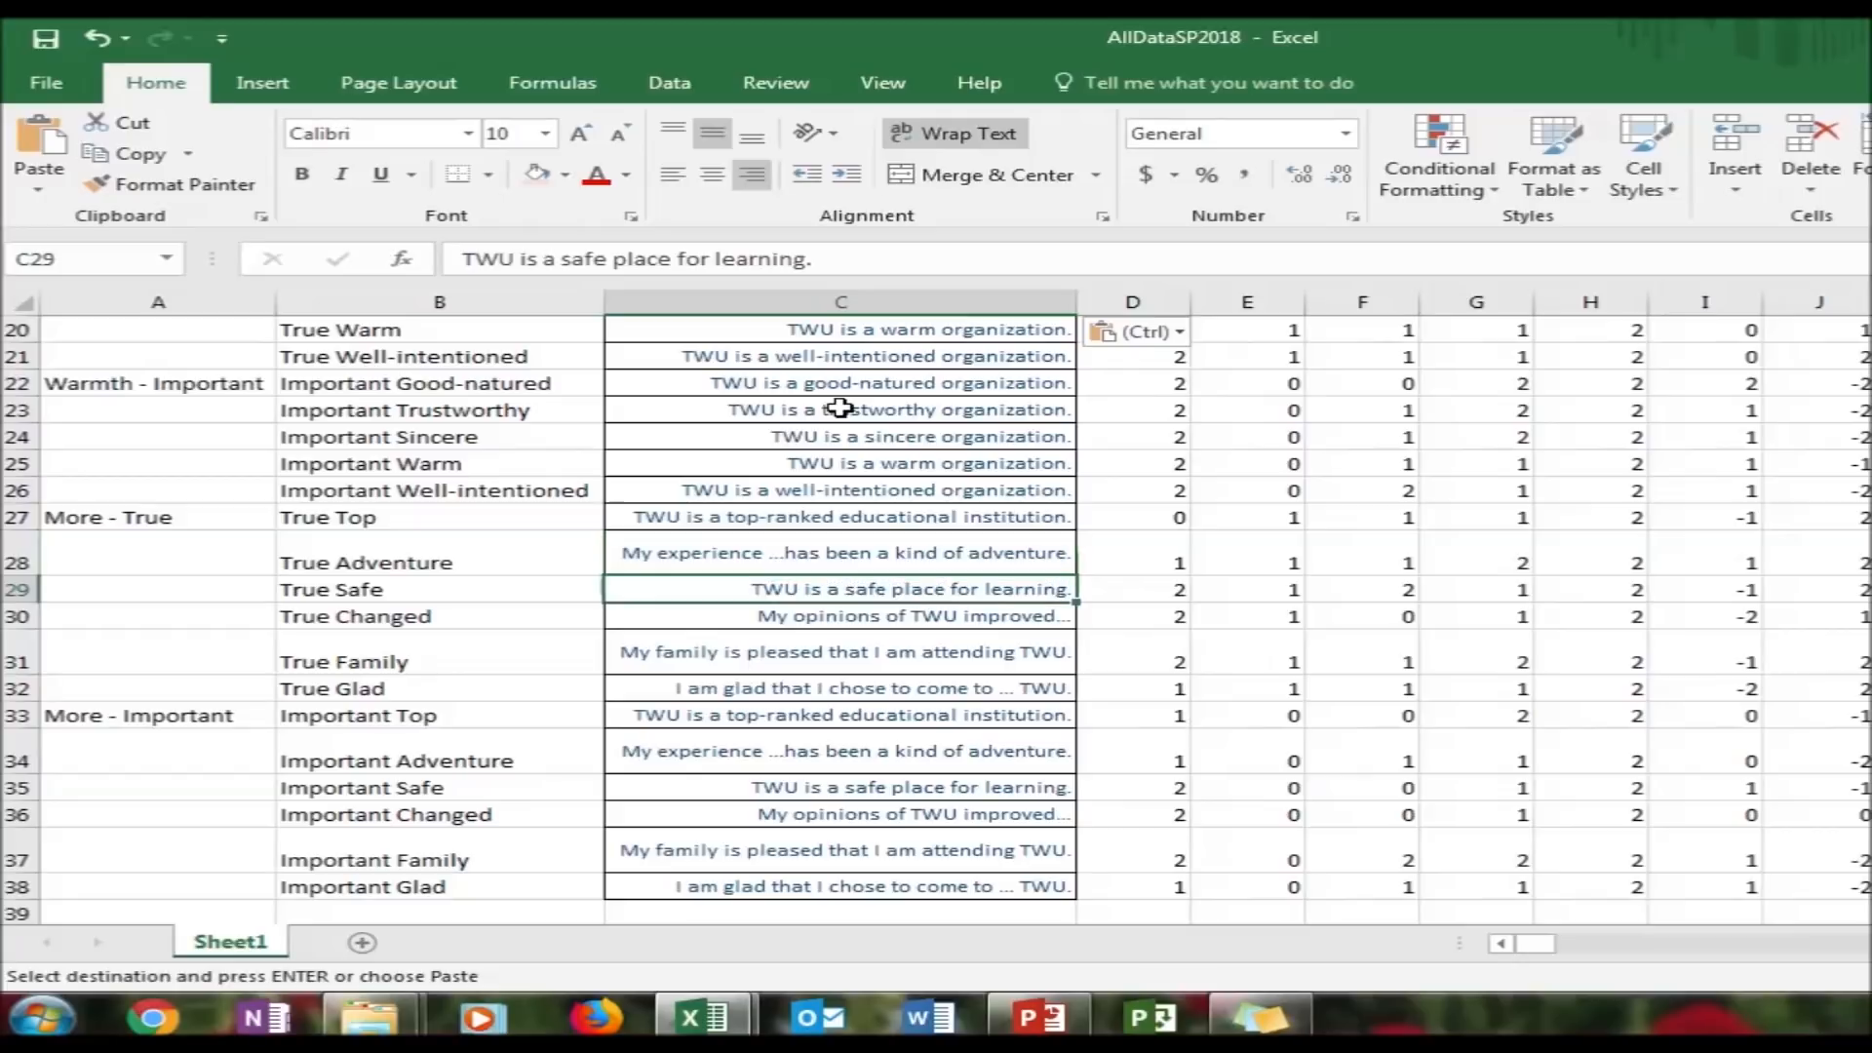
{"action": "key", "text": "Down"}
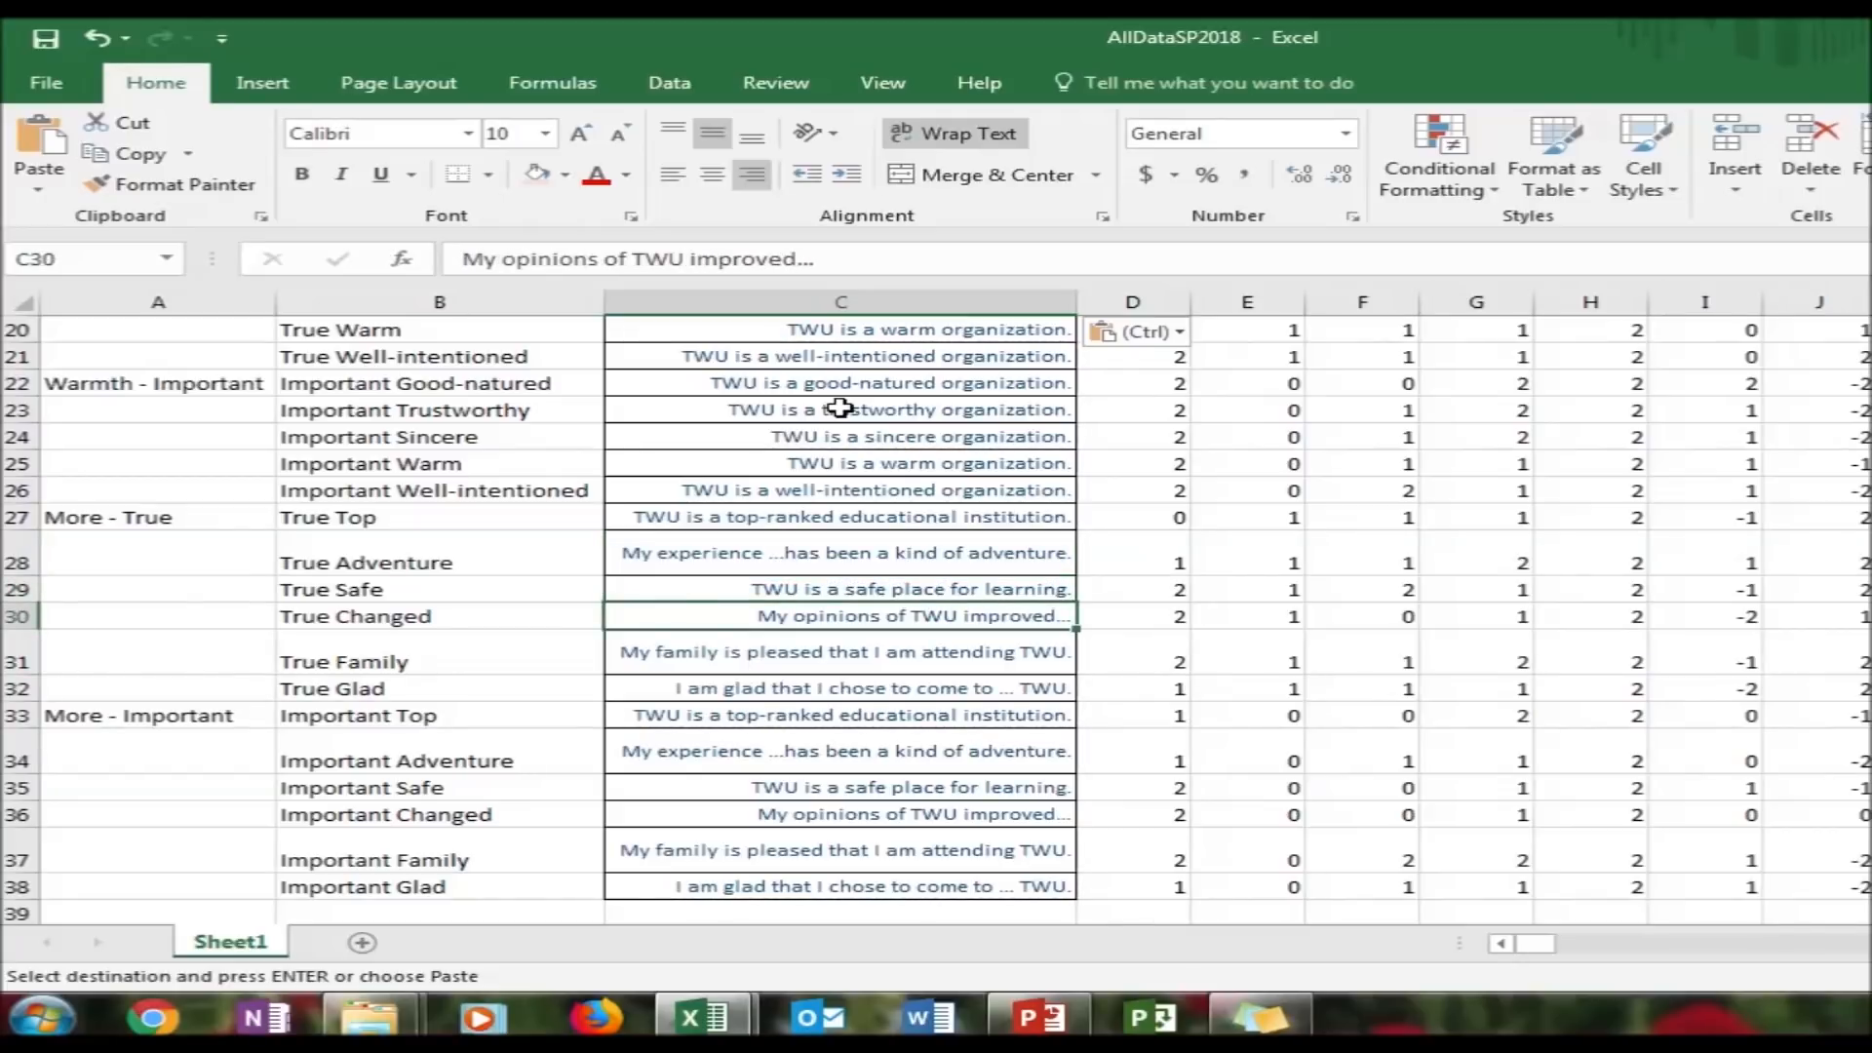
{"action": "key", "text": "Down"}
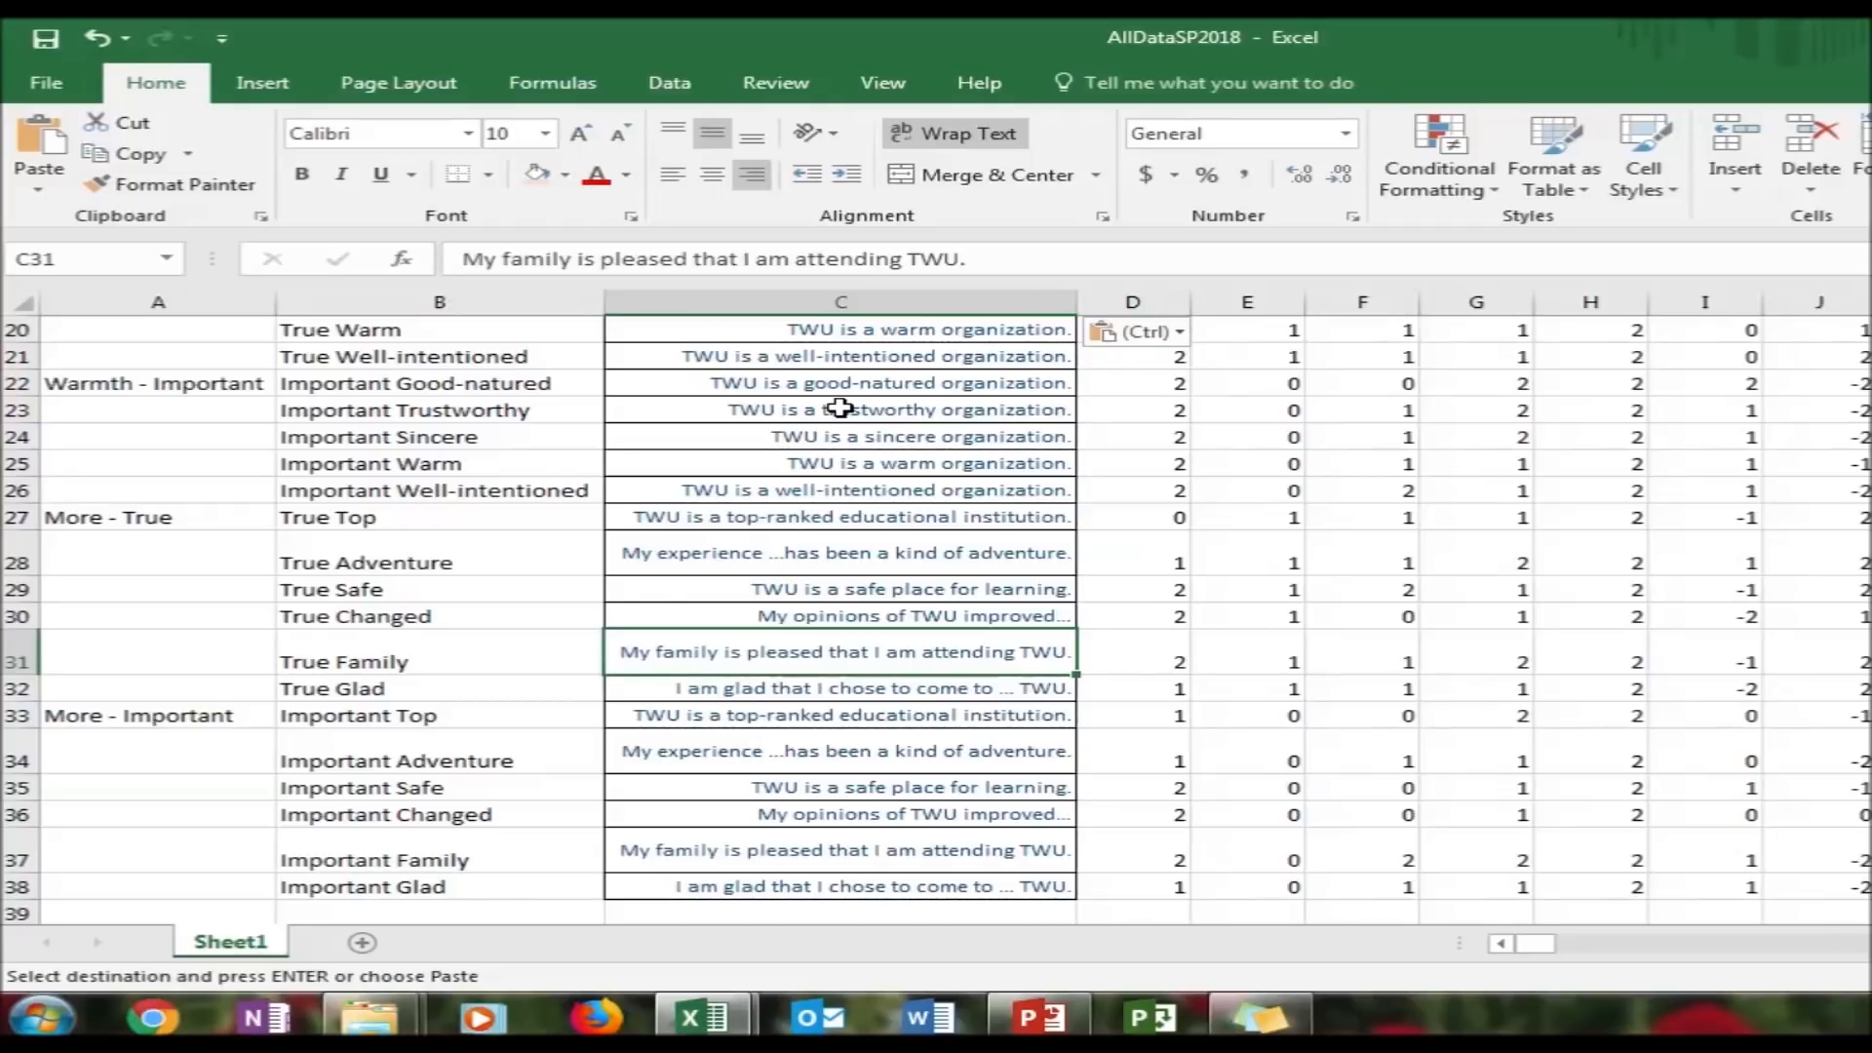
{"action": "key", "text": "Down"}
{"action": "key", "text": "Down"}
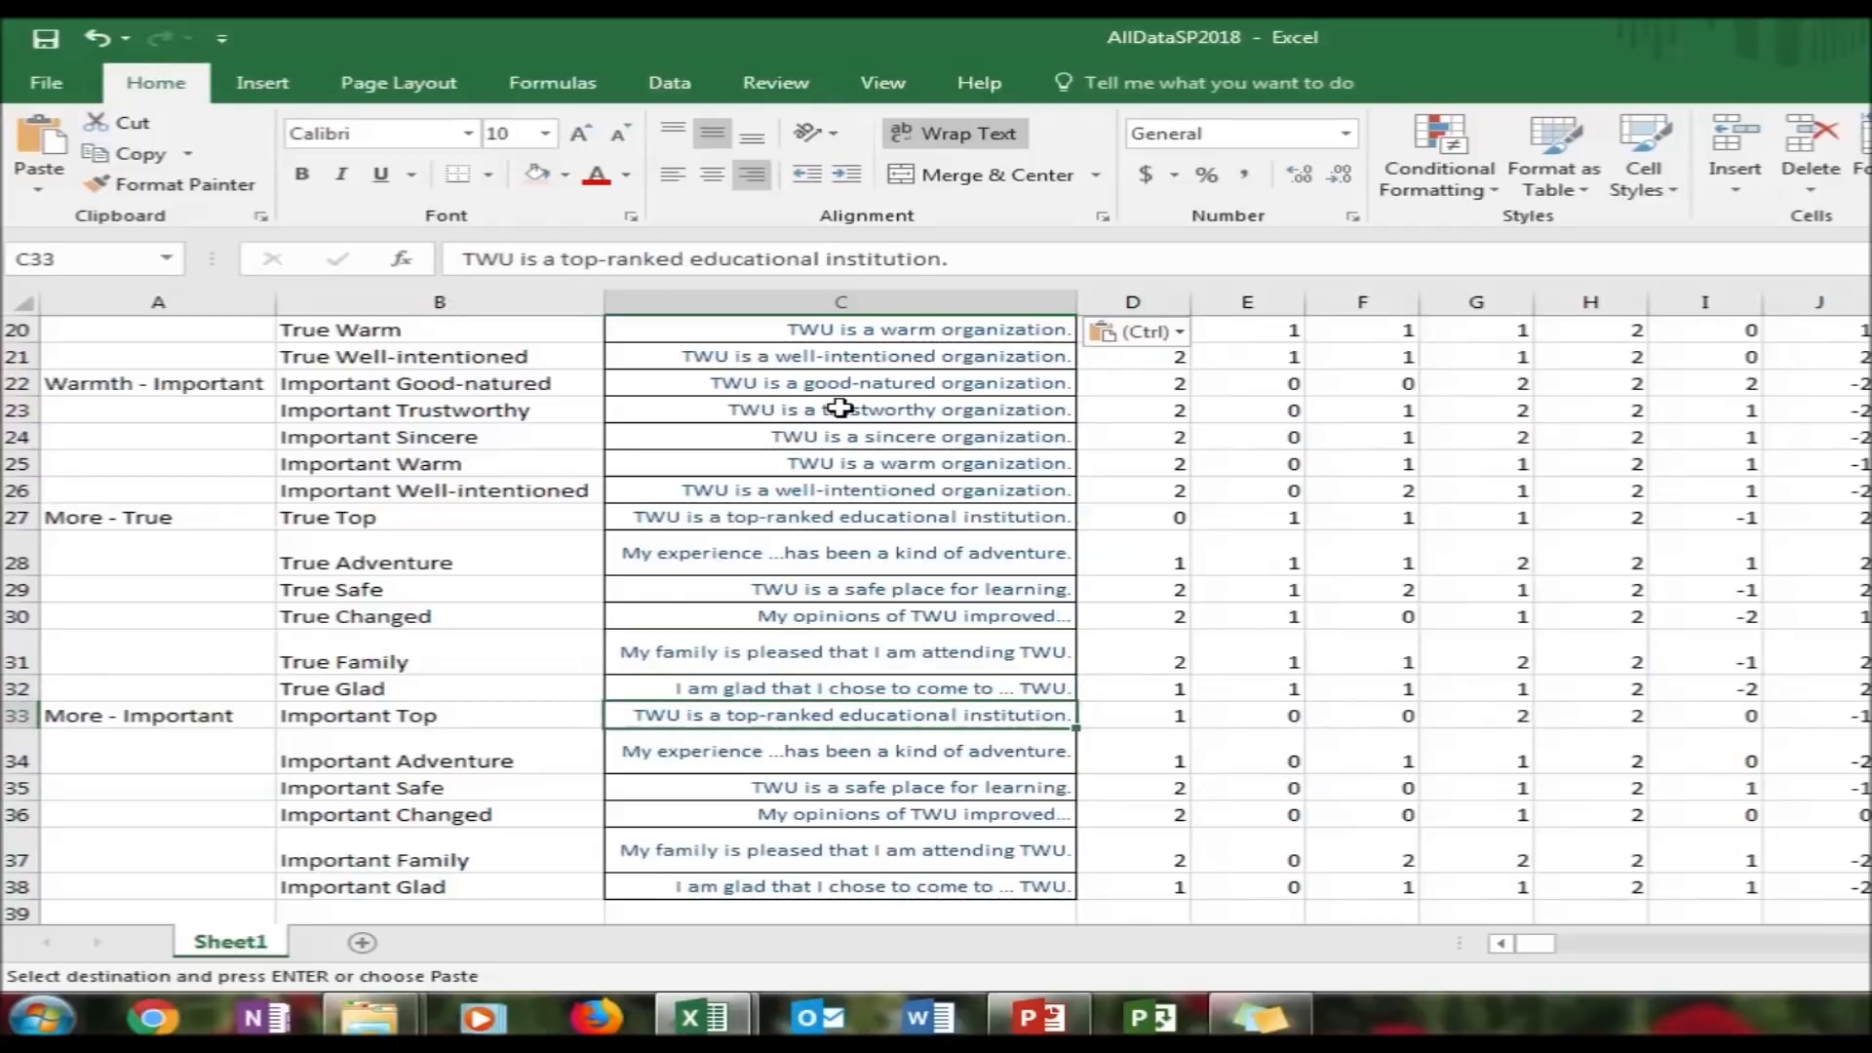
{"action": "key", "text": "Down"}
{"action": "key", "text": "Down"}
{"action": "key", "text": "Down"}
{"action": "key", "text": "Down"}
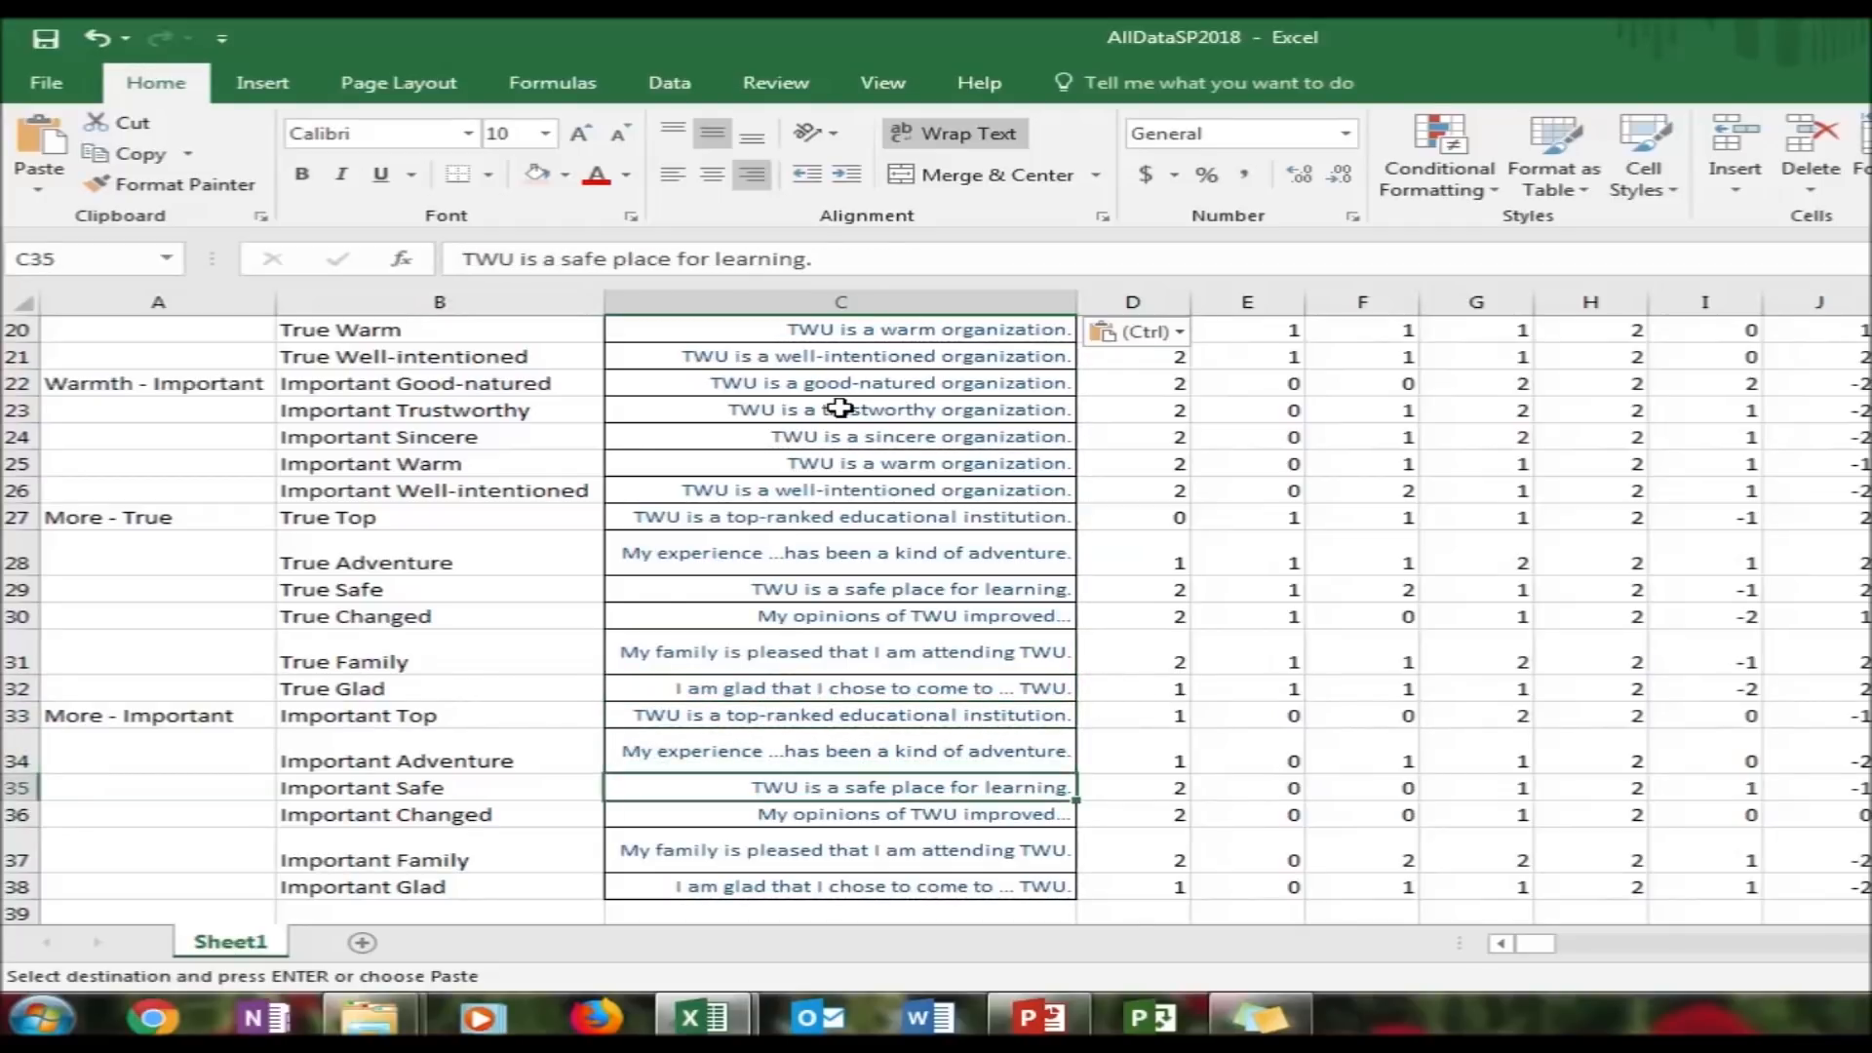
{"action": "key", "text": "Left"}
{"action": "key", "text": "Right"}
{"action": "key", "text": "Down"}
{"action": "key", "text": "Left"}
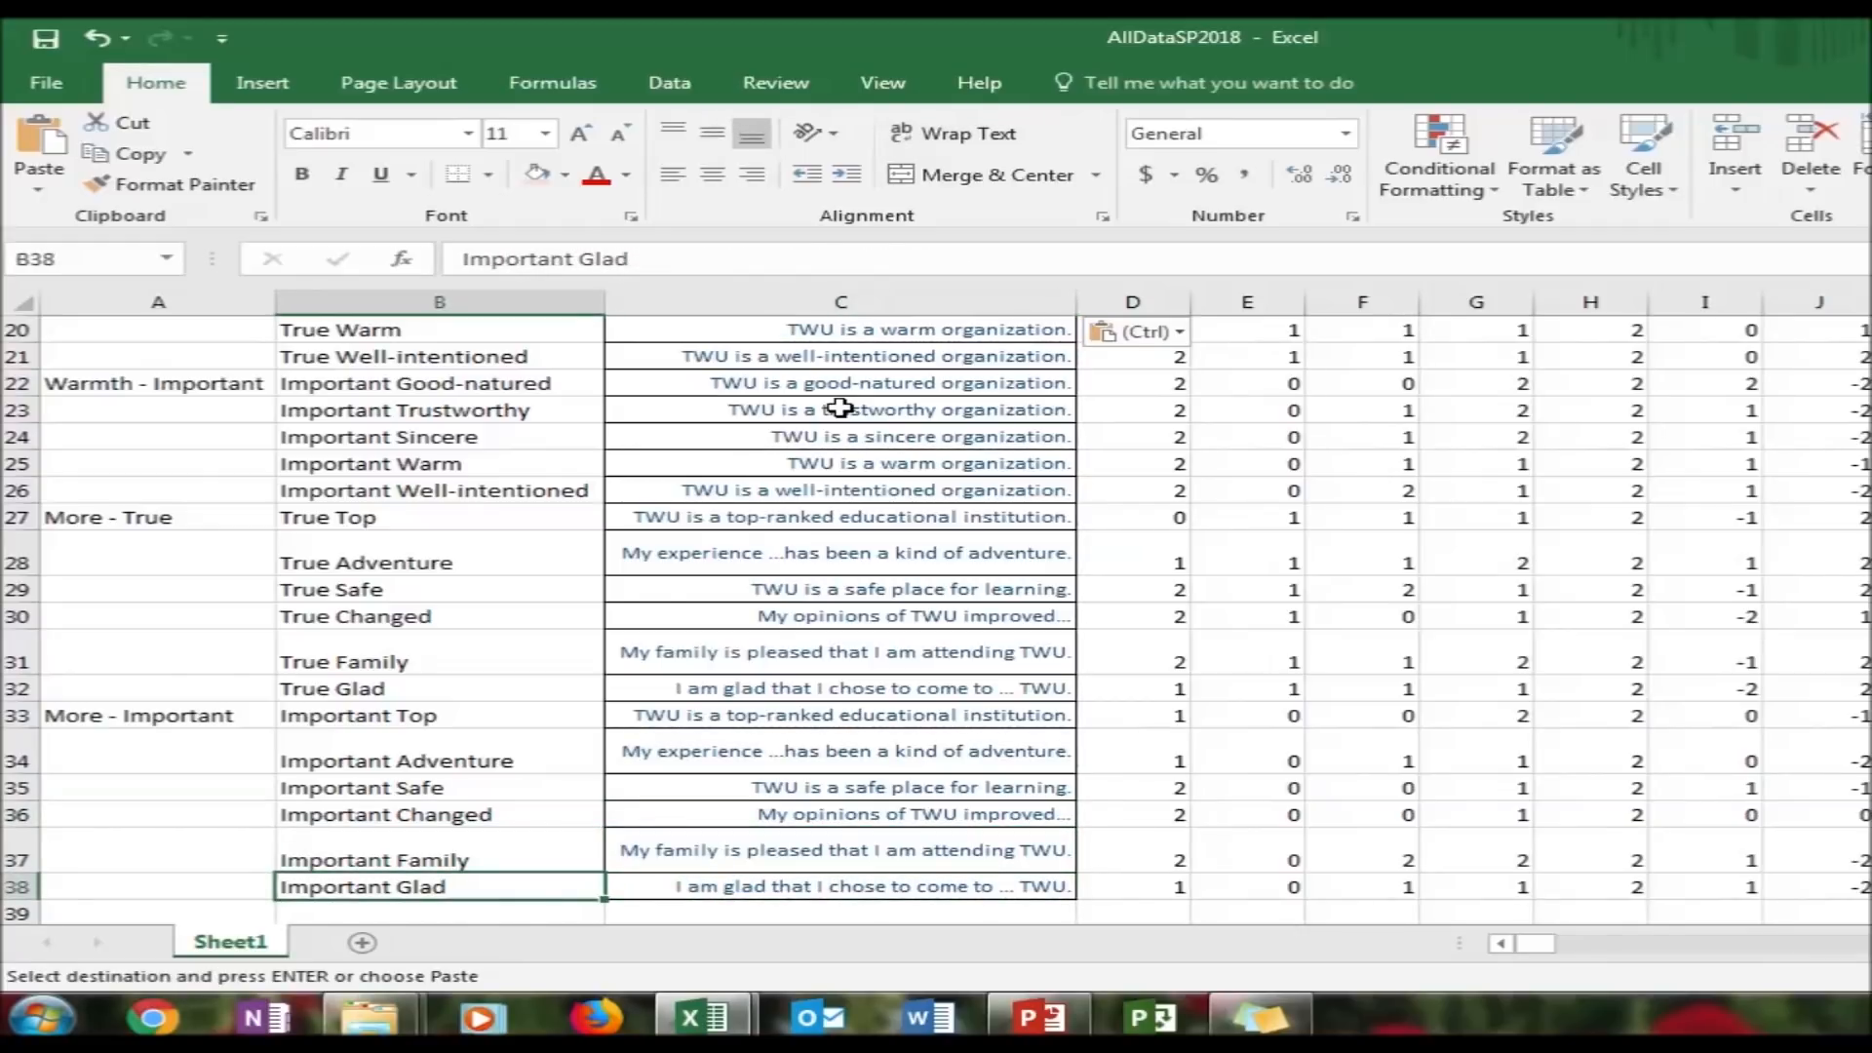
Clear the "See next tab for data entry codes" note from cell C2
{"action": "key", "text": "Up"}
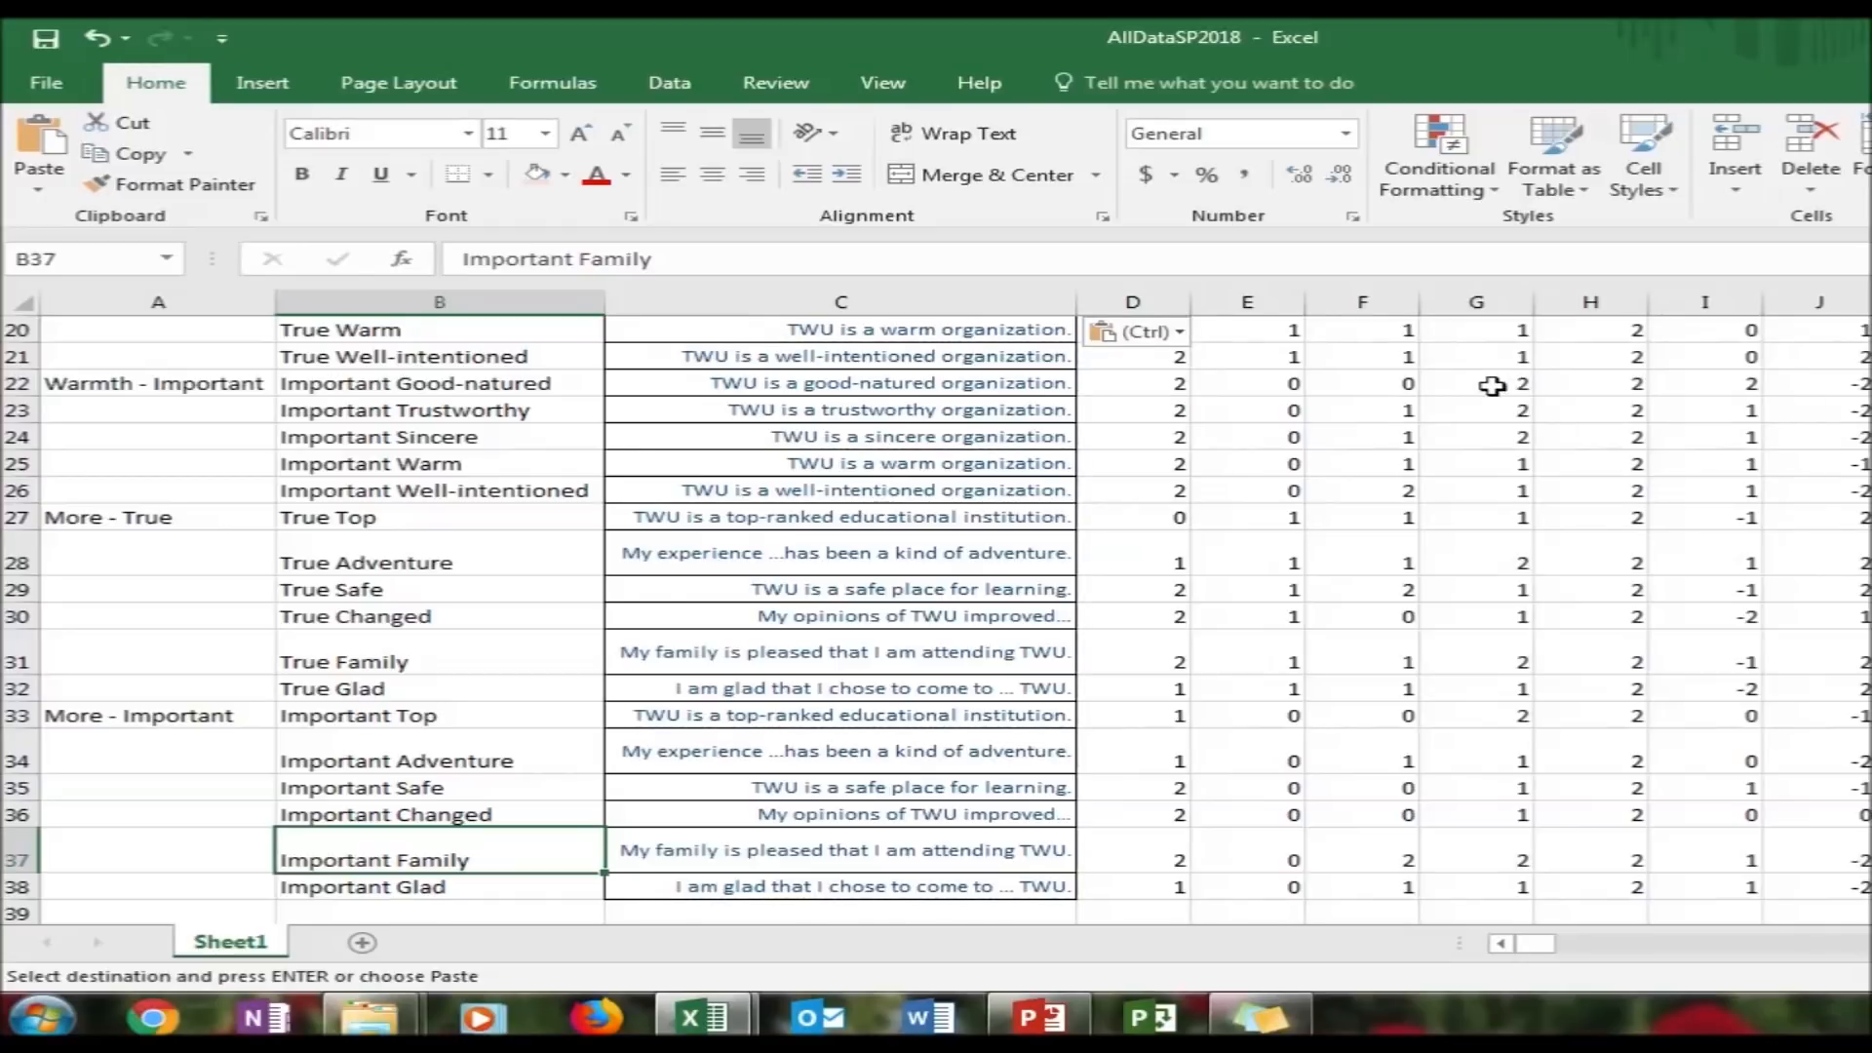
{"action": "key", "text": "Up"}
{"action": "key", "text": "Up"}
{"action": "key", "text": "Up"}
{"action": "key", "text": "Up"}
{"action": "key", "text": "Up"}
{"action": "key", "text": "Up"}
{"action": "key", "text": "Up"}
{"action": "key", "text": "Up"}
{"action": "key", "text": "Up"}
{"action": "key", "text": "Up"}
{"action": "key", "text": "Up"}
{"action": "key", "text": "Up"}
{"action": "key", "text": "Up"}
{"action": "key", "text": "Up"}
{"action": "key", "text": "Up"}
{"action": "key", "text": "Up"}
{"action": "key", "text": "Up"}
{"action": "key", "text": "Up"}
{"action": "key", "text": "Up"}
{"action": "key", "text": "Up"}
{"action": "key", "text": "Up"}
{"action": "key", "text": "Up"}
{"action": "key", "text": "Up"}
{"action": "key", "text": "Up"}
{"action": "key", "text": "Up"}
{"action": "key", "text": "Up"}
{"action": "key", "text": "Up"}
{"action": "key", "text": "Up"}
{"action": "key", "text": "Up"}
{"action": "key", "text": "Up"}
{"action": "key", "text": "Up"}
{"action": "key", "text": "Up"}
{"action": "key", "text": "Up"}
{"action": "key", "text": "Up"}
{"action": "key", "text": "Up"}
{"action": "key", "text": "Up"}
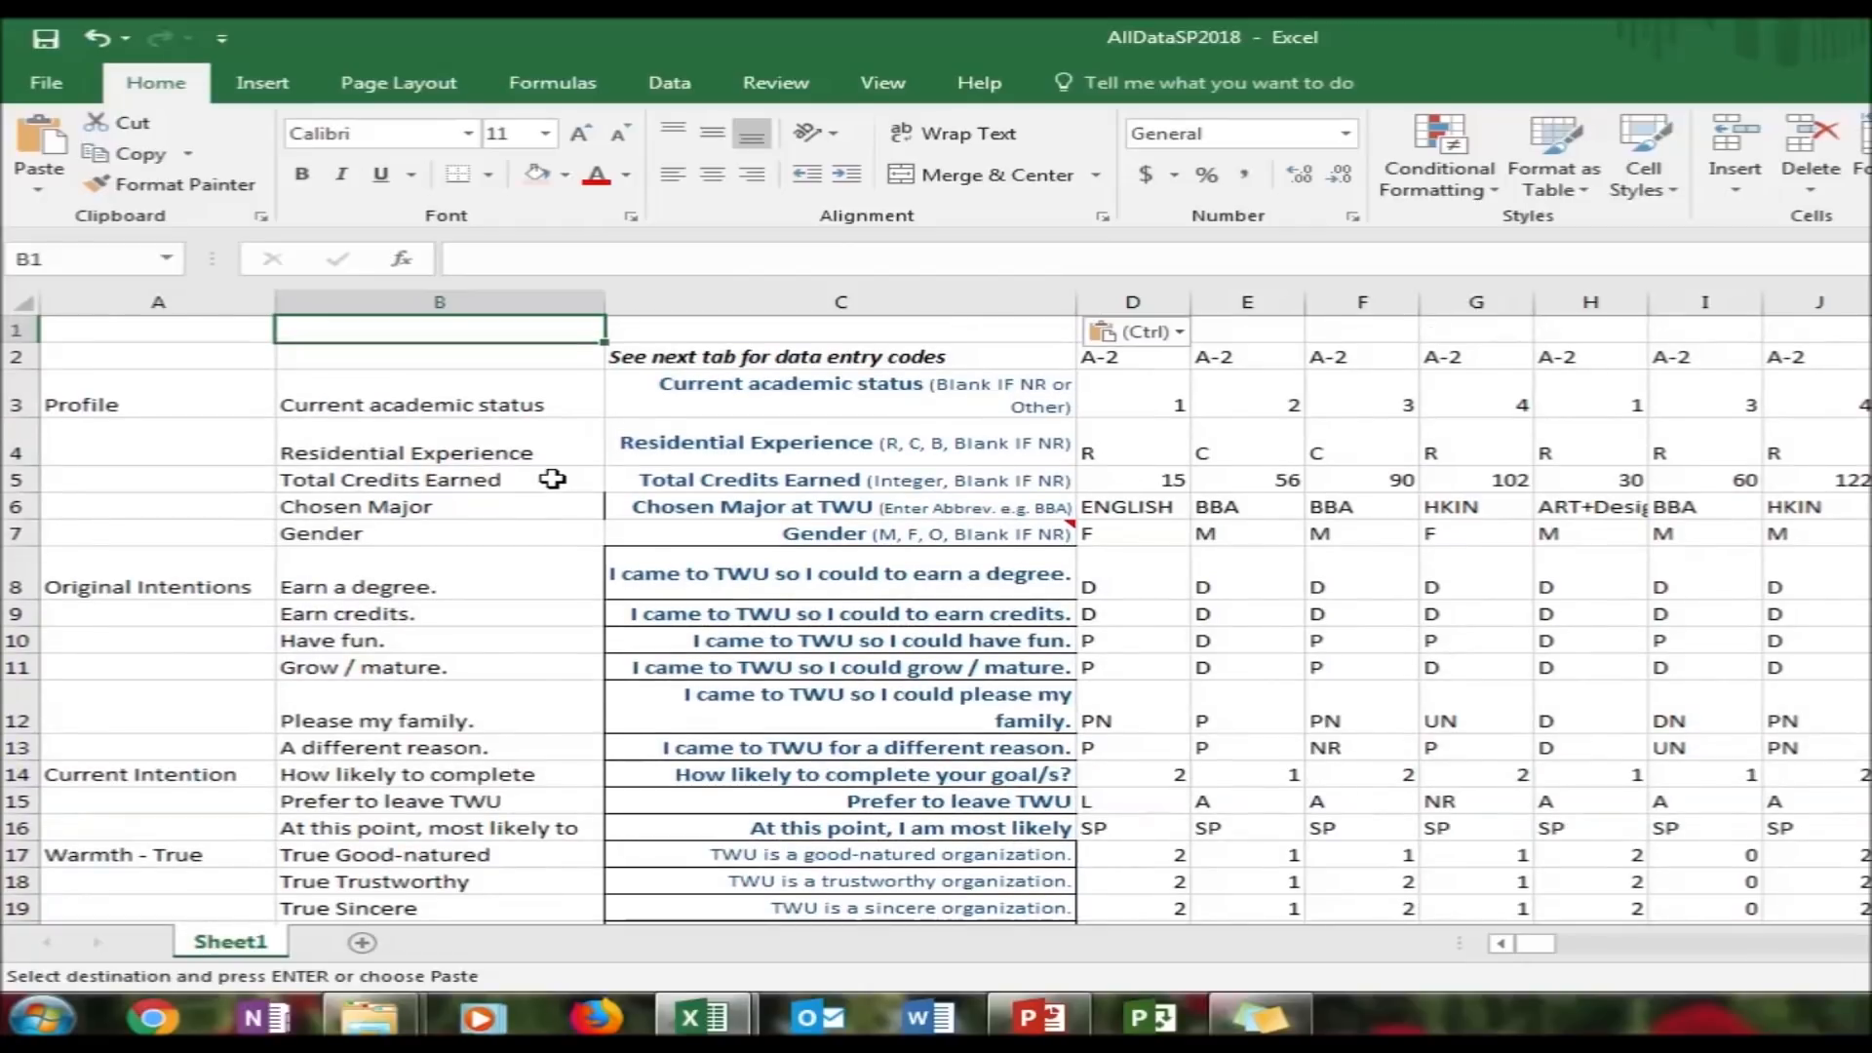
{"action": "left_click", "coordinate": [726, 361]}
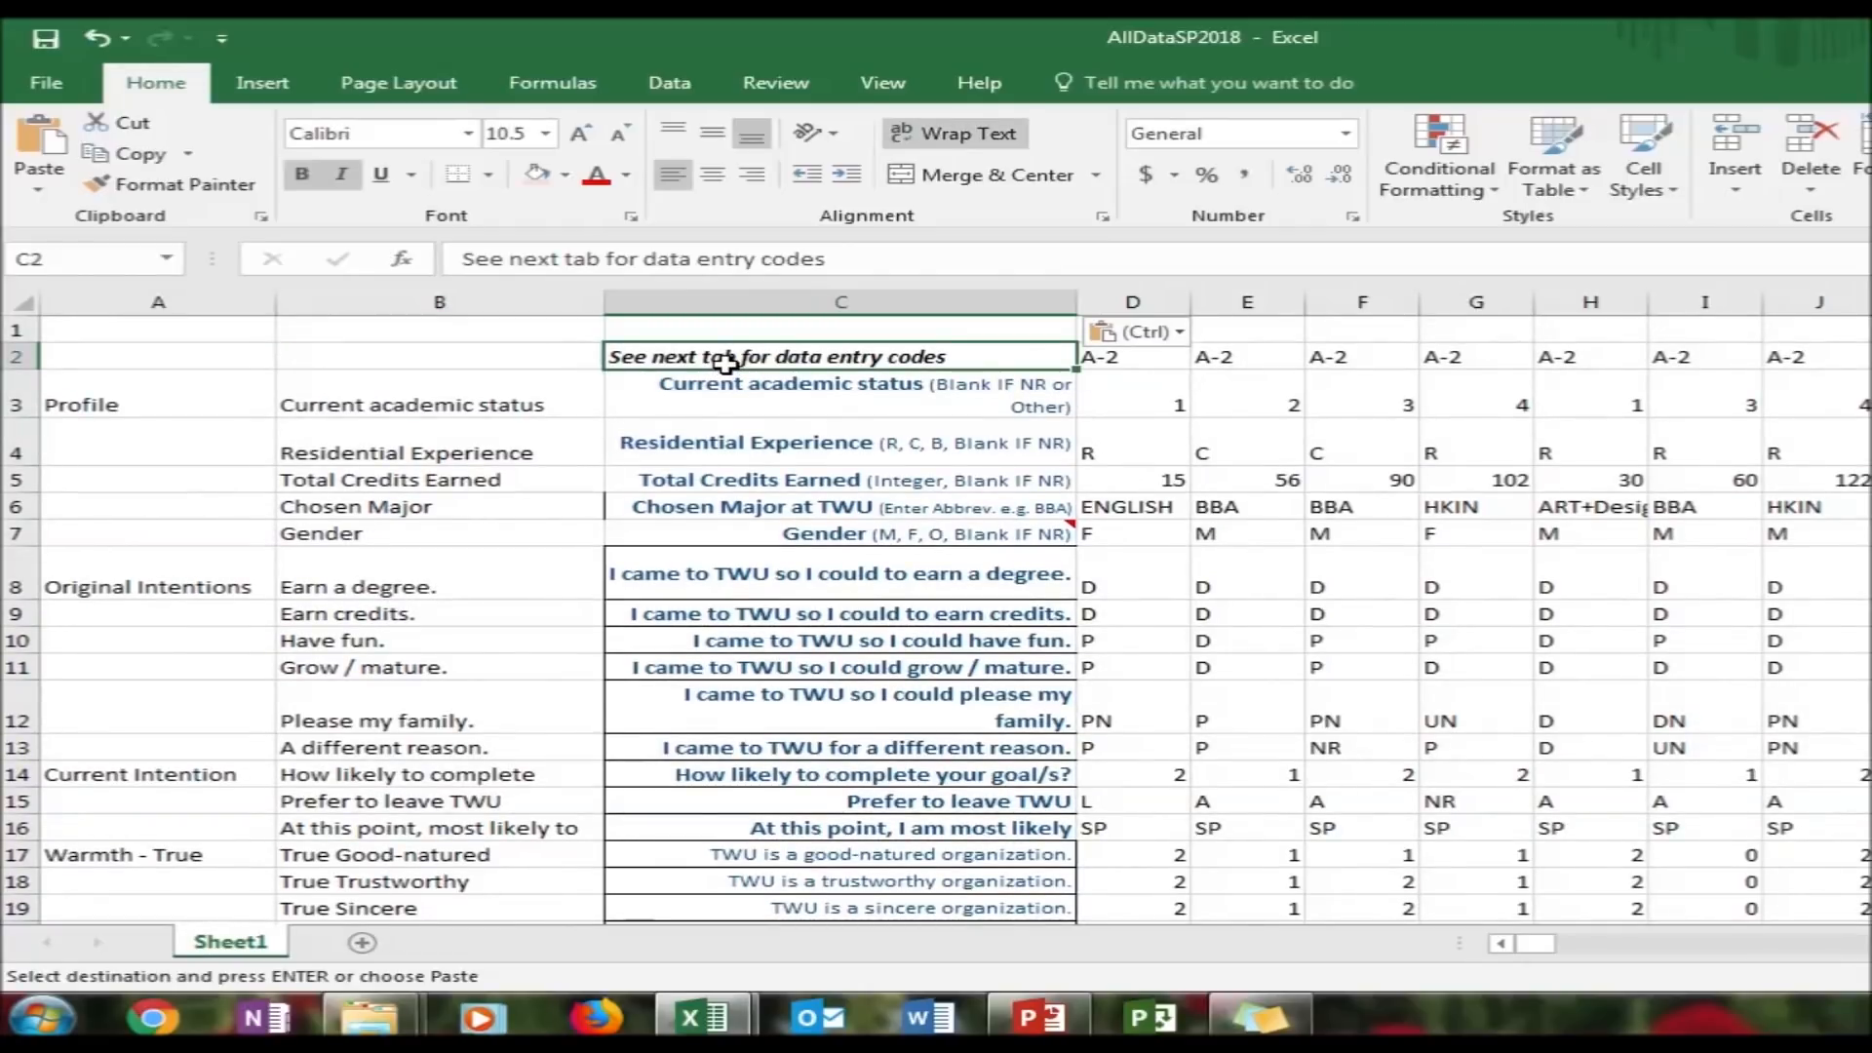
{"action": "key", "text": "Delete"}
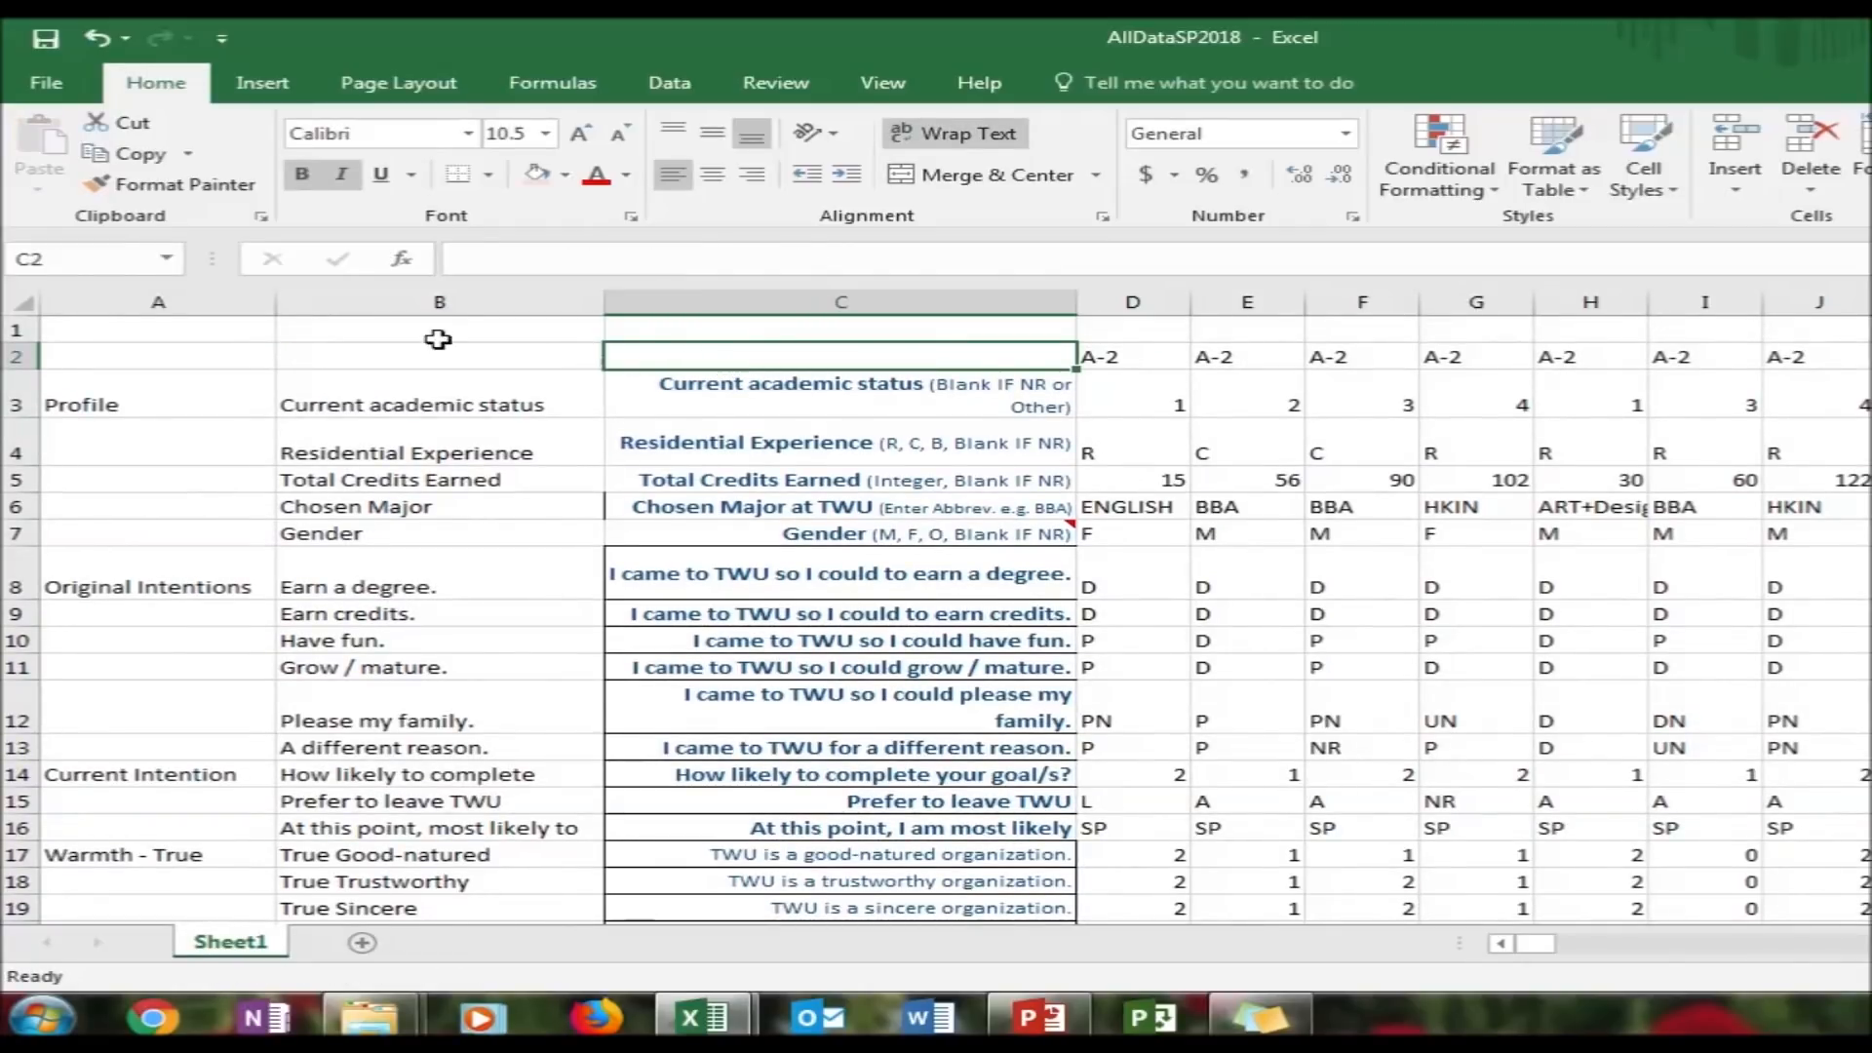
Delete column B with the short labels so the full statement labels take its place
{"action": "left_click", "coordinate": [450, 301]}
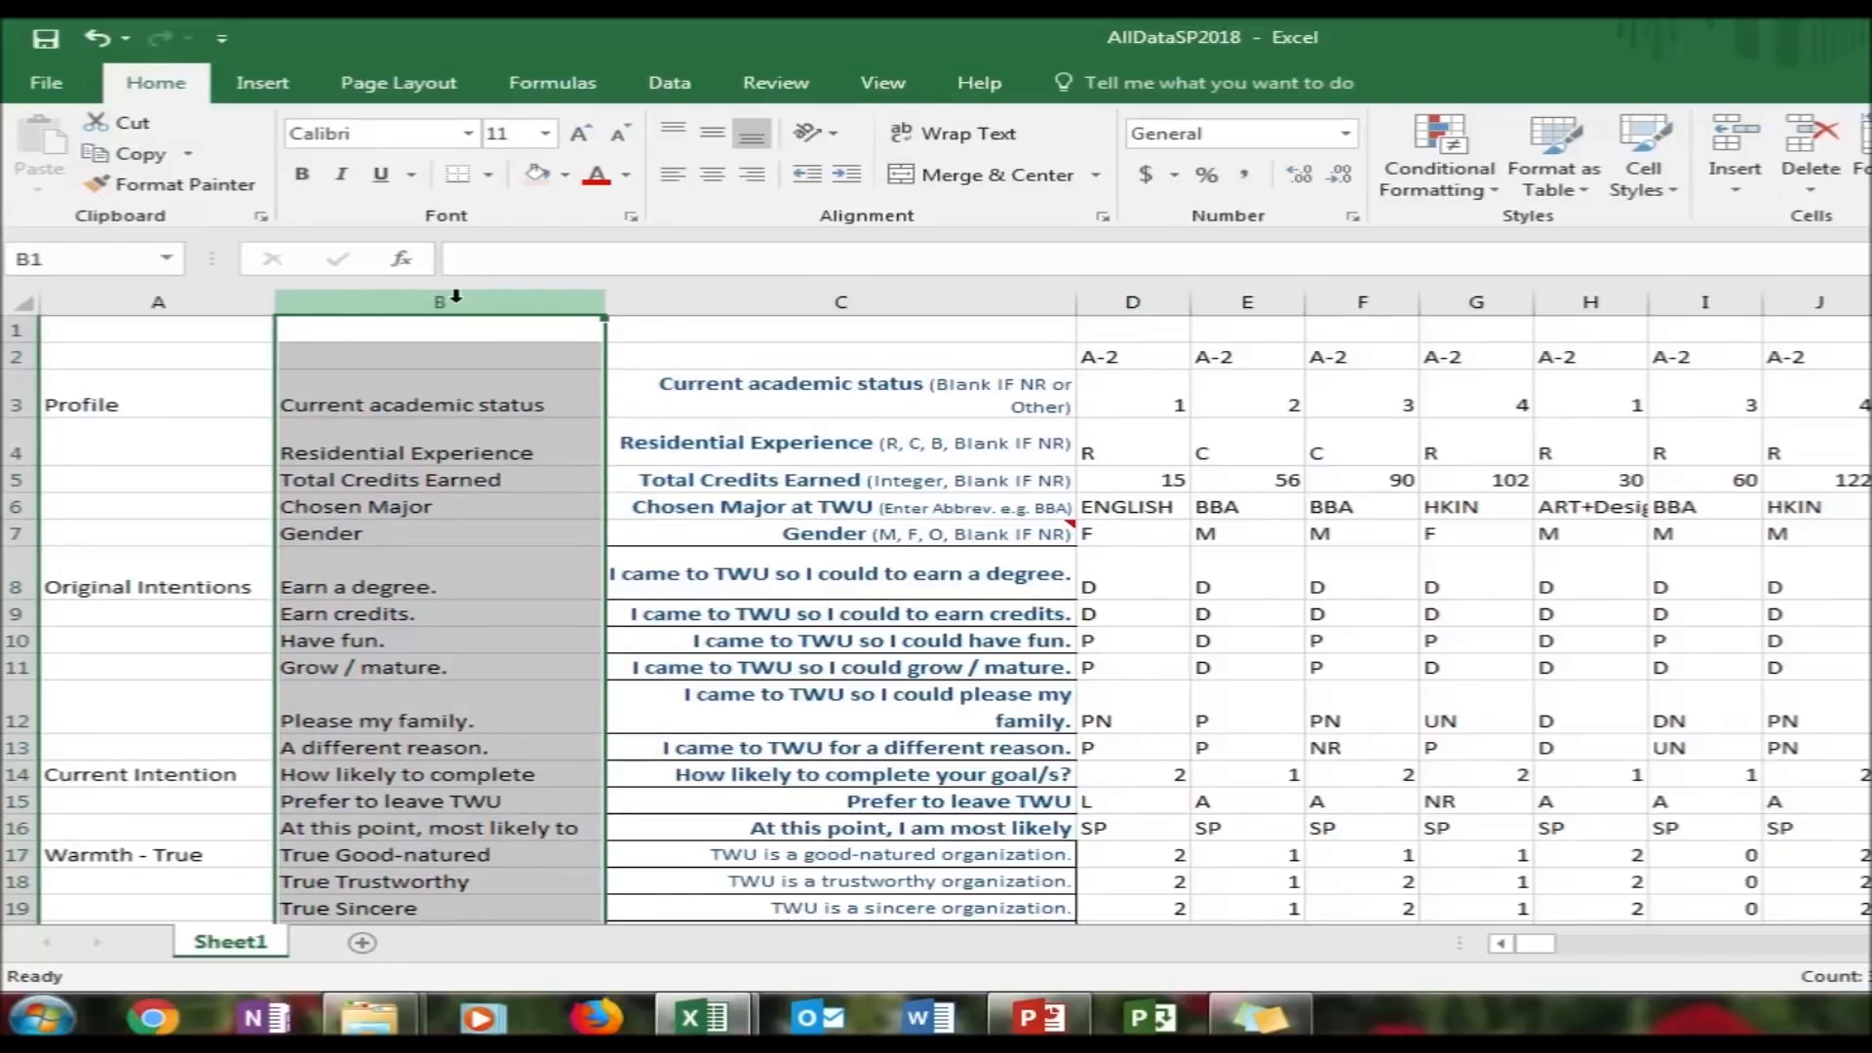
{"action": "right_click", "coordinate": [455, 298]}
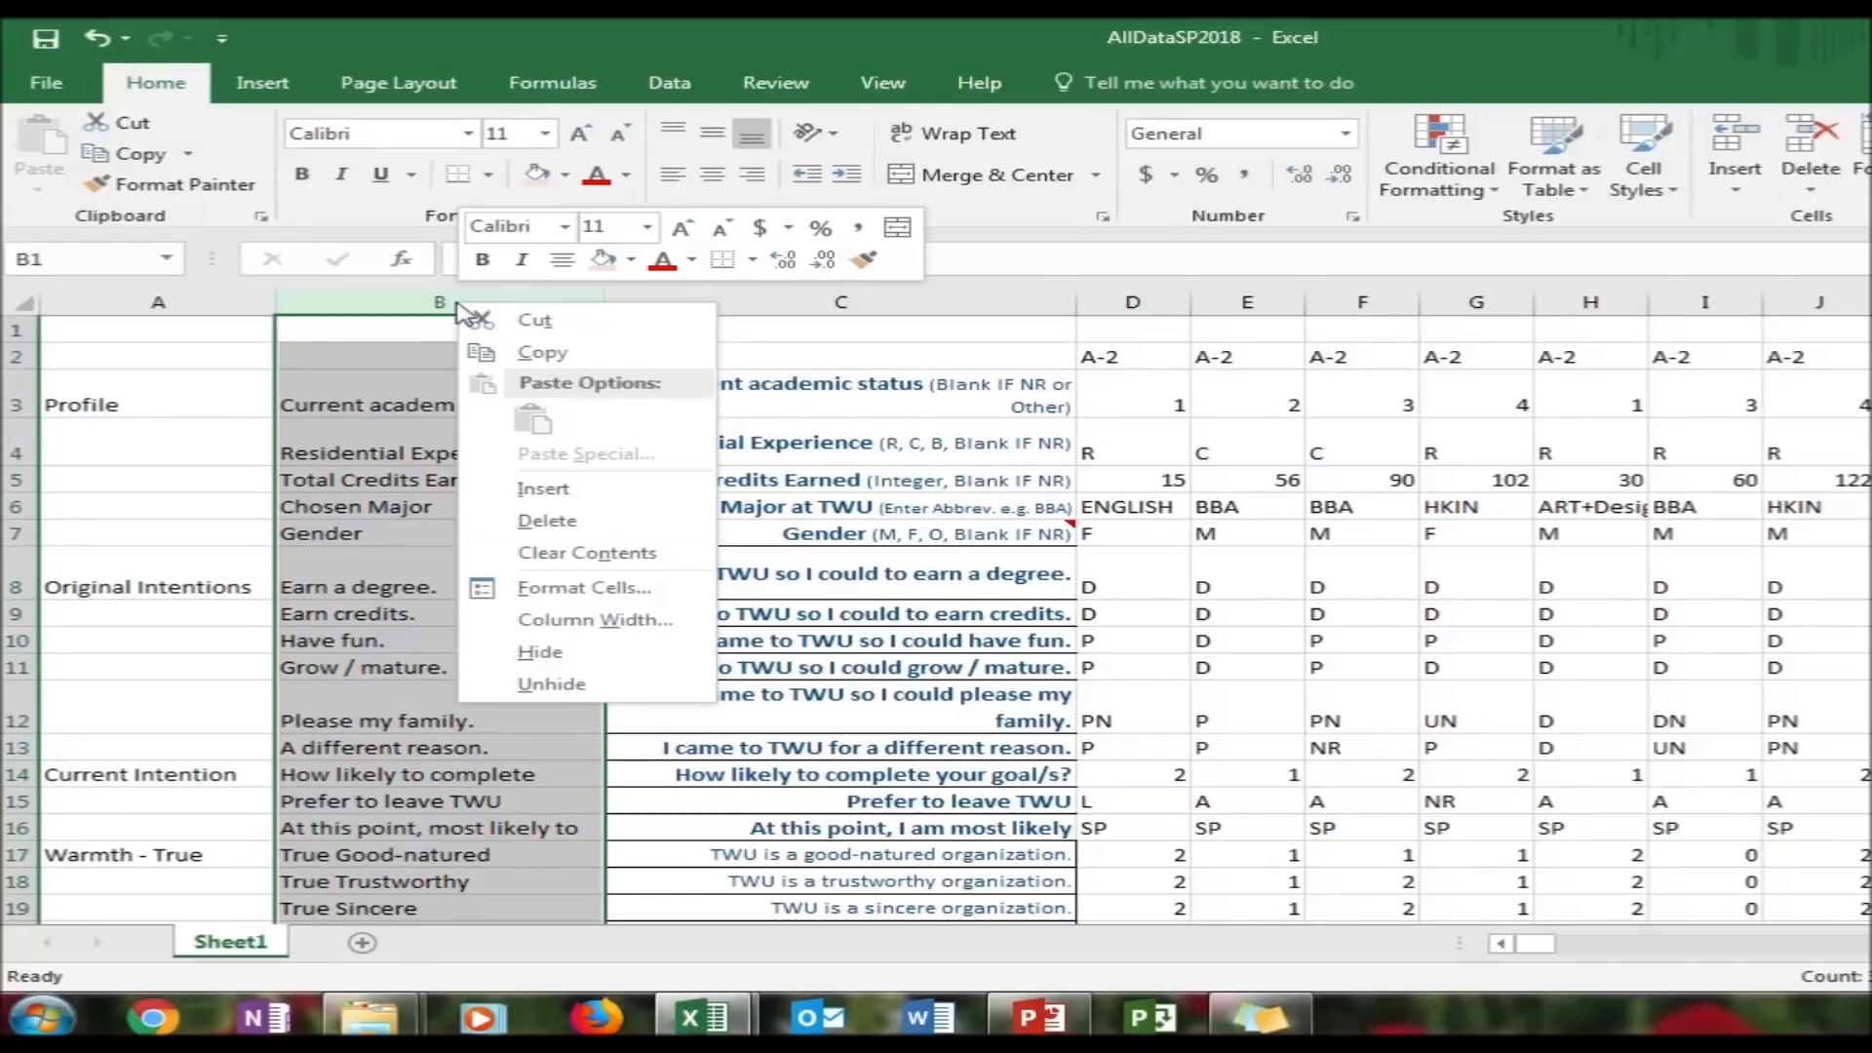
{"action": "left_click", "coordinate": [574, 525]}
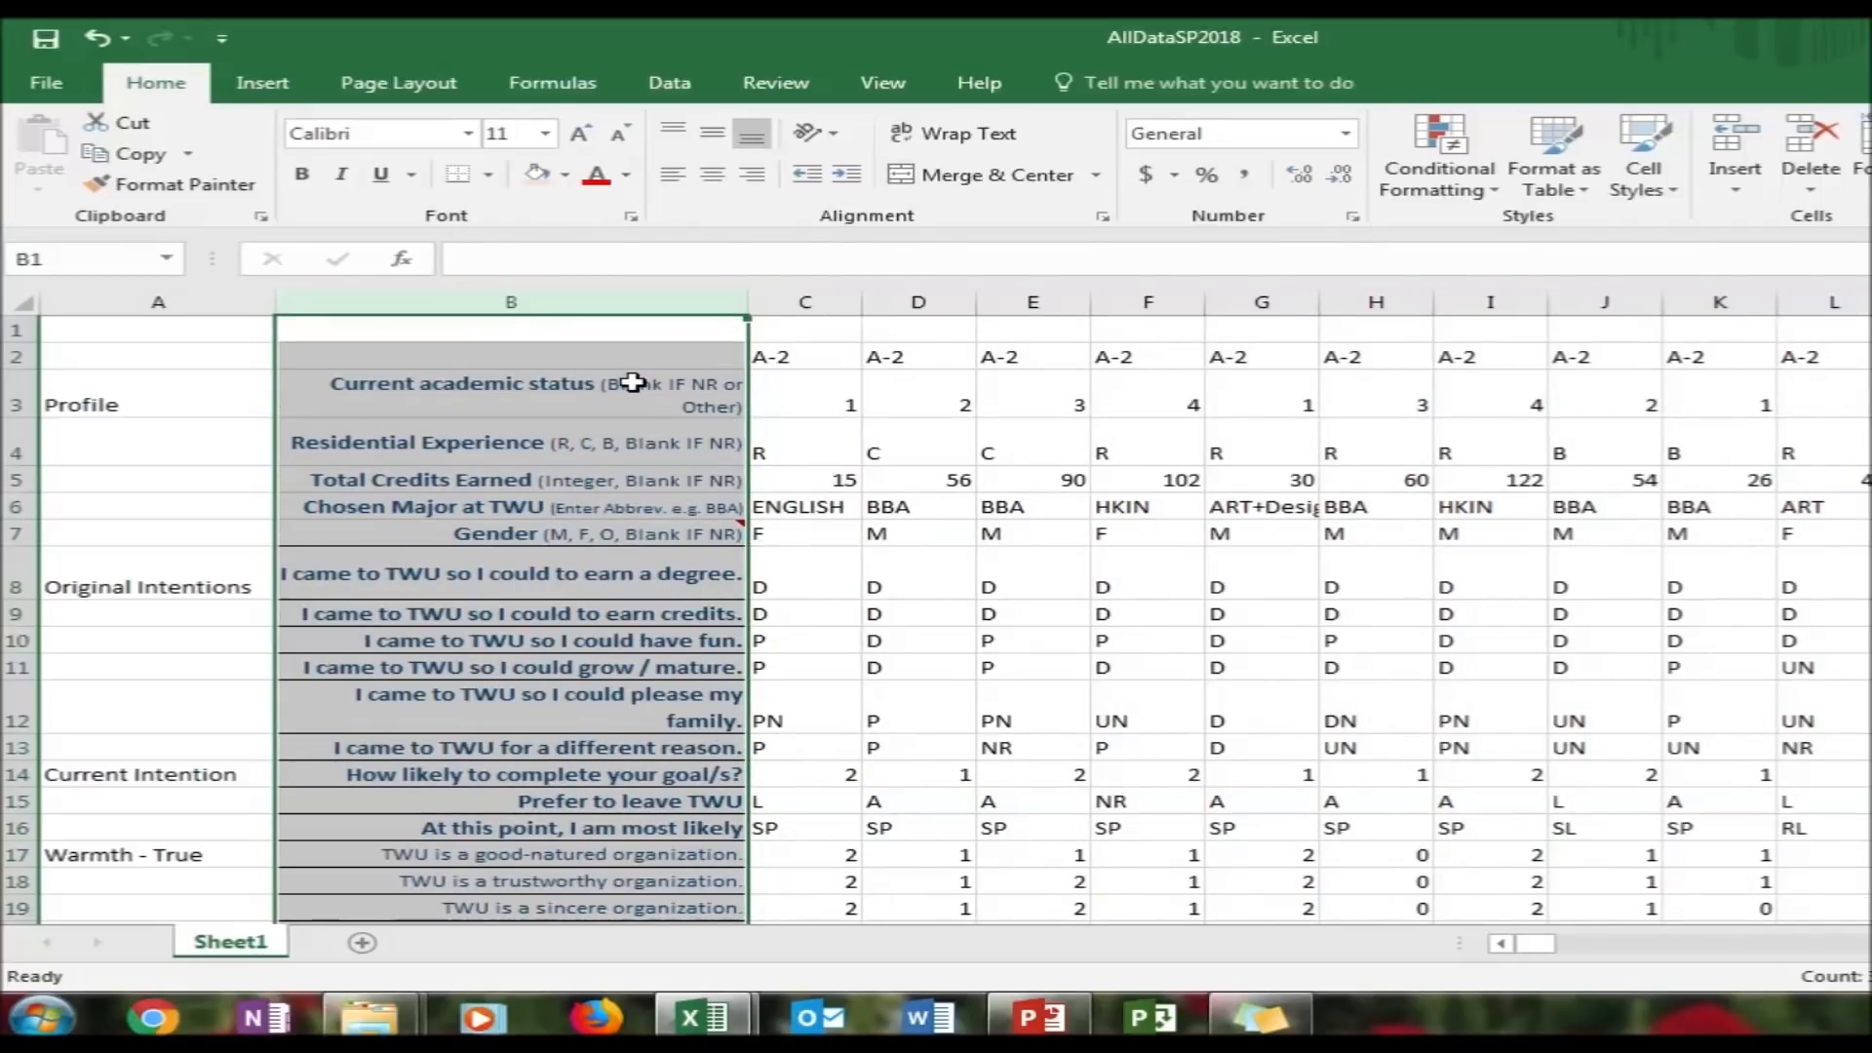
Remove all cell borders from the full statement label column B
{"action": "left_click", "coordinate": [487, 174]}
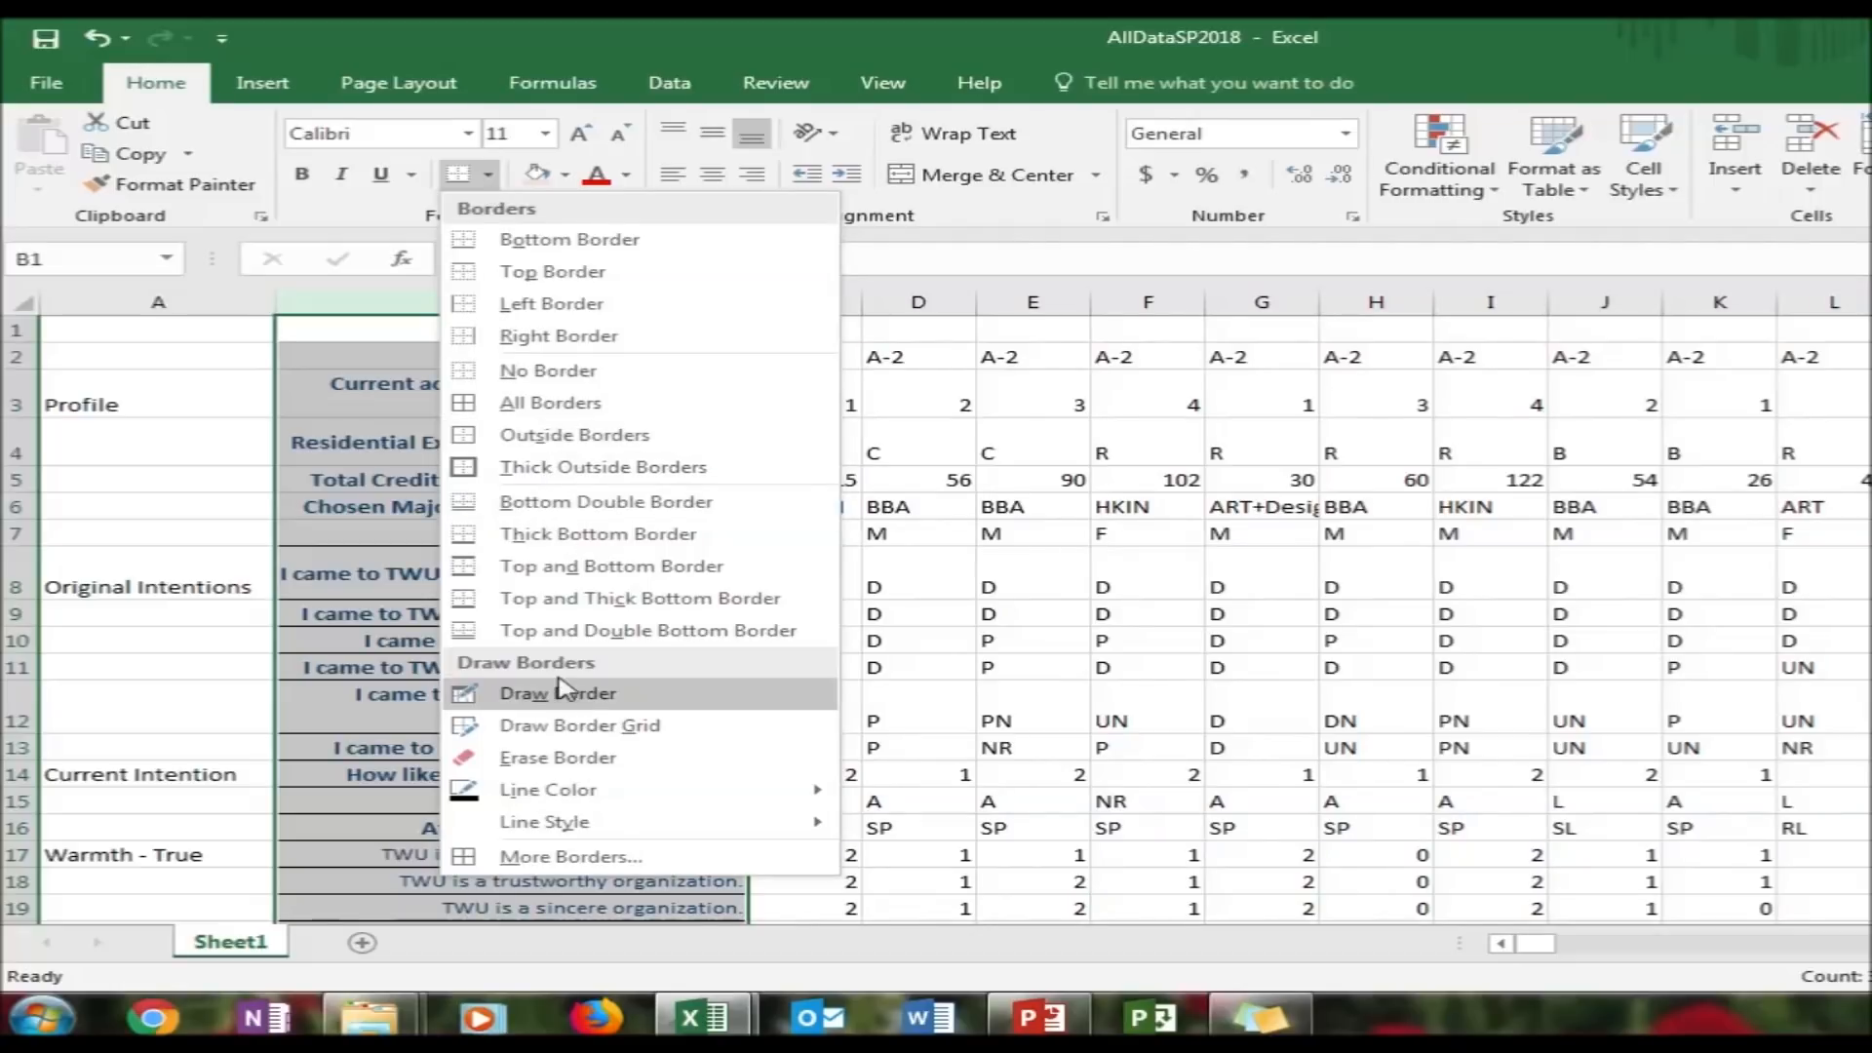
{"action": "left_click", "coordinate": [553, 372]}
{"action": "left_click", "coordinate": [546, 390]}
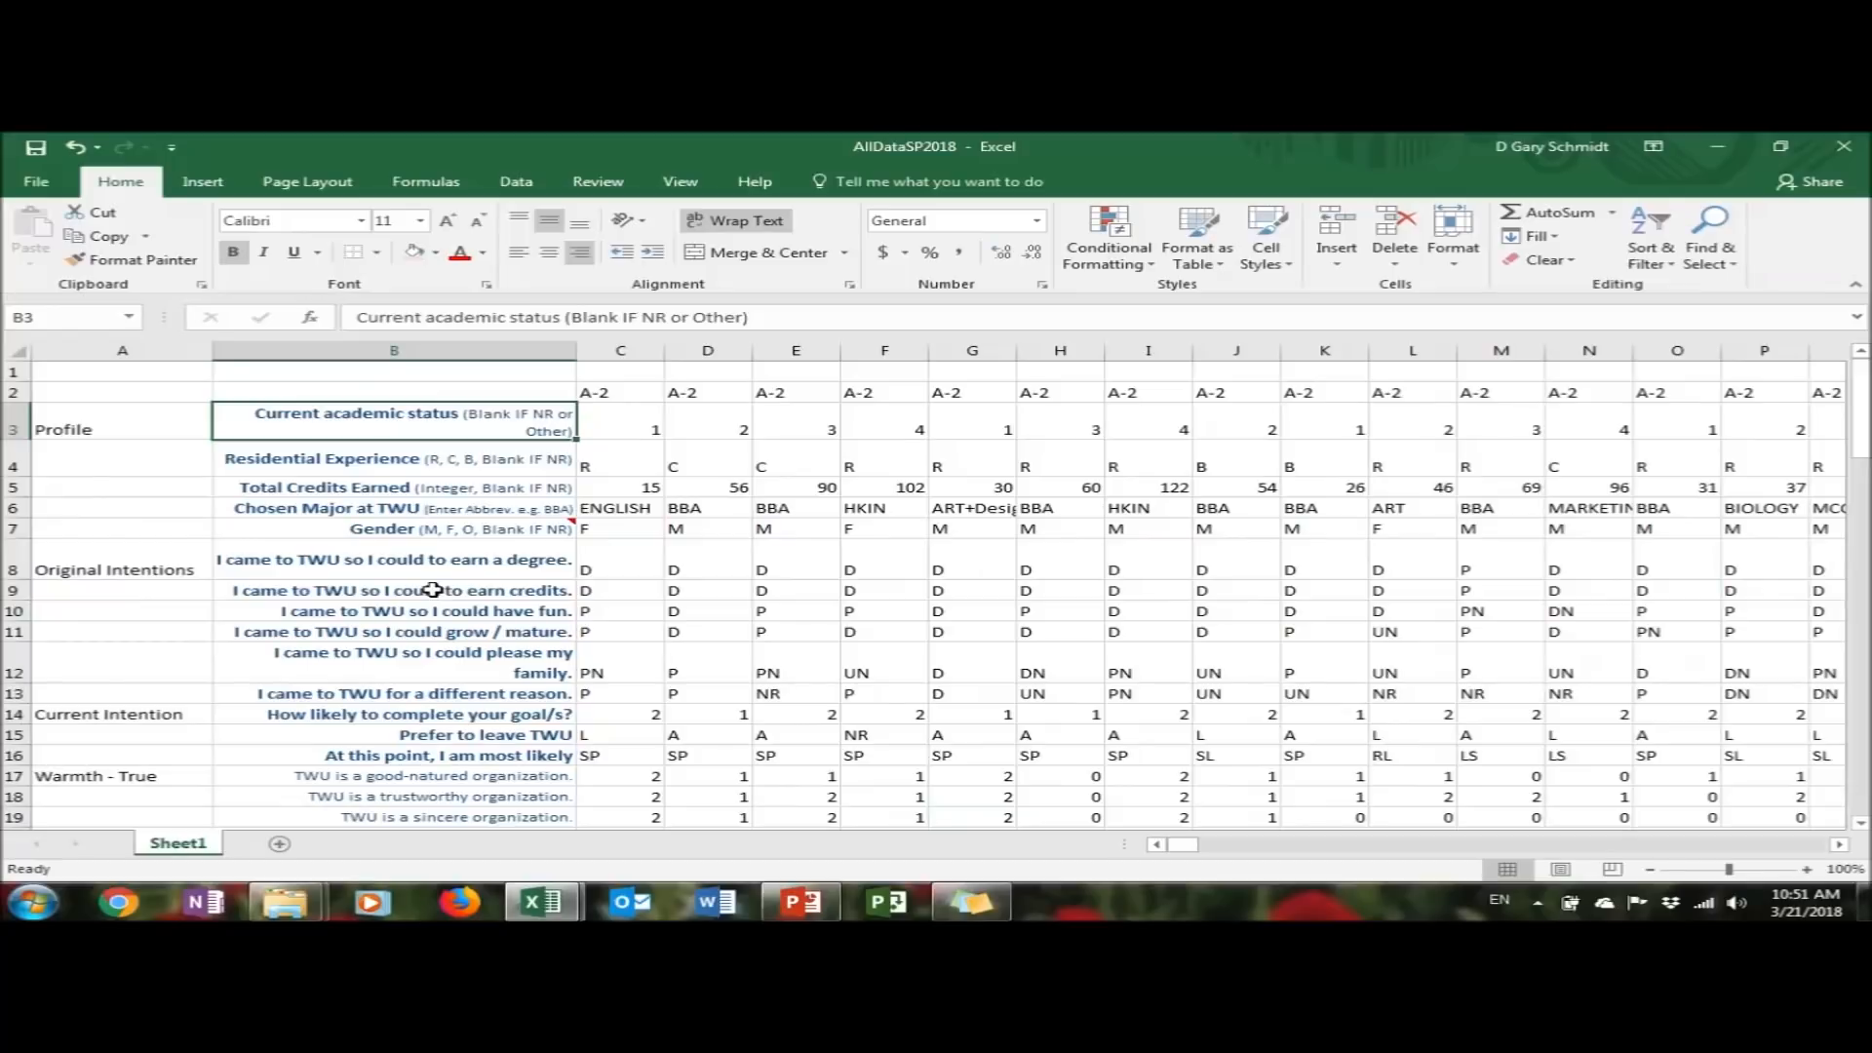
Examine the group codes in row 2, then those in row 11 of the Transposed sheet in Convert Results for Students
{"action": "left_click", "coordinate": [651, 426]}
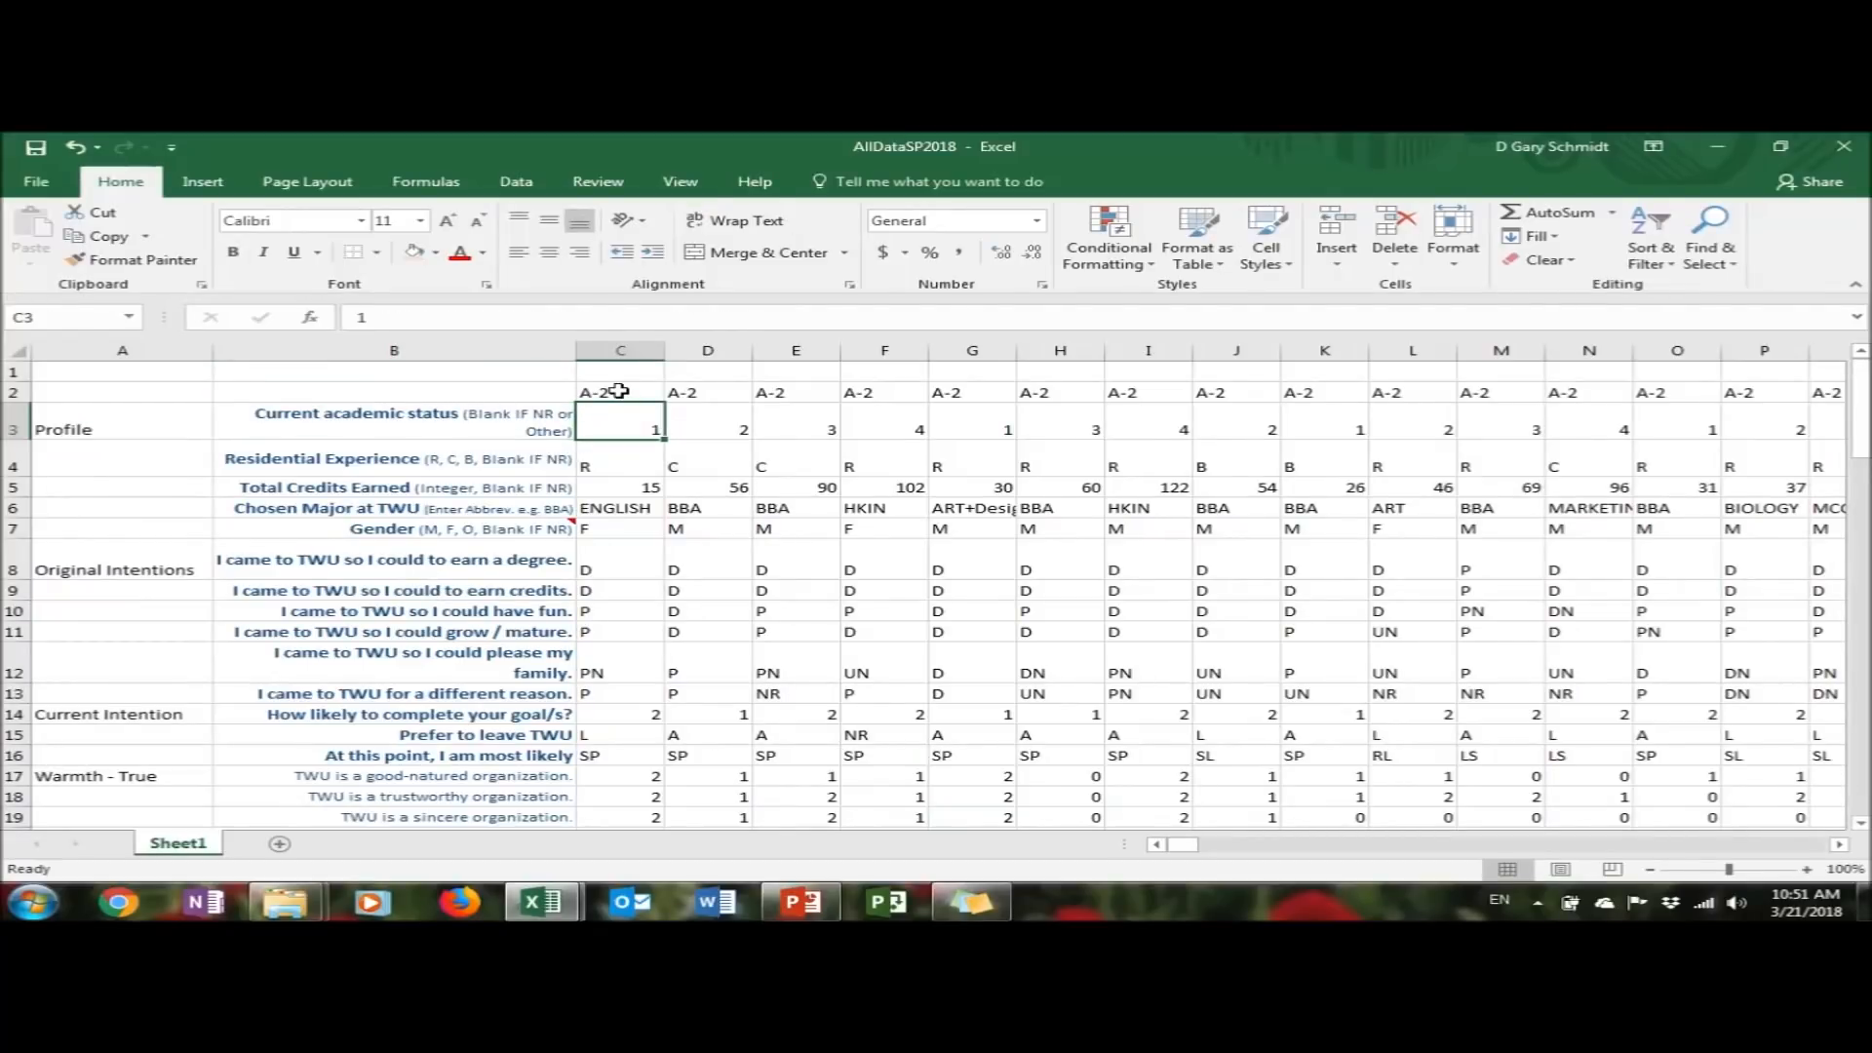
{"action": "left_click", "coordinate": [619, 391]}
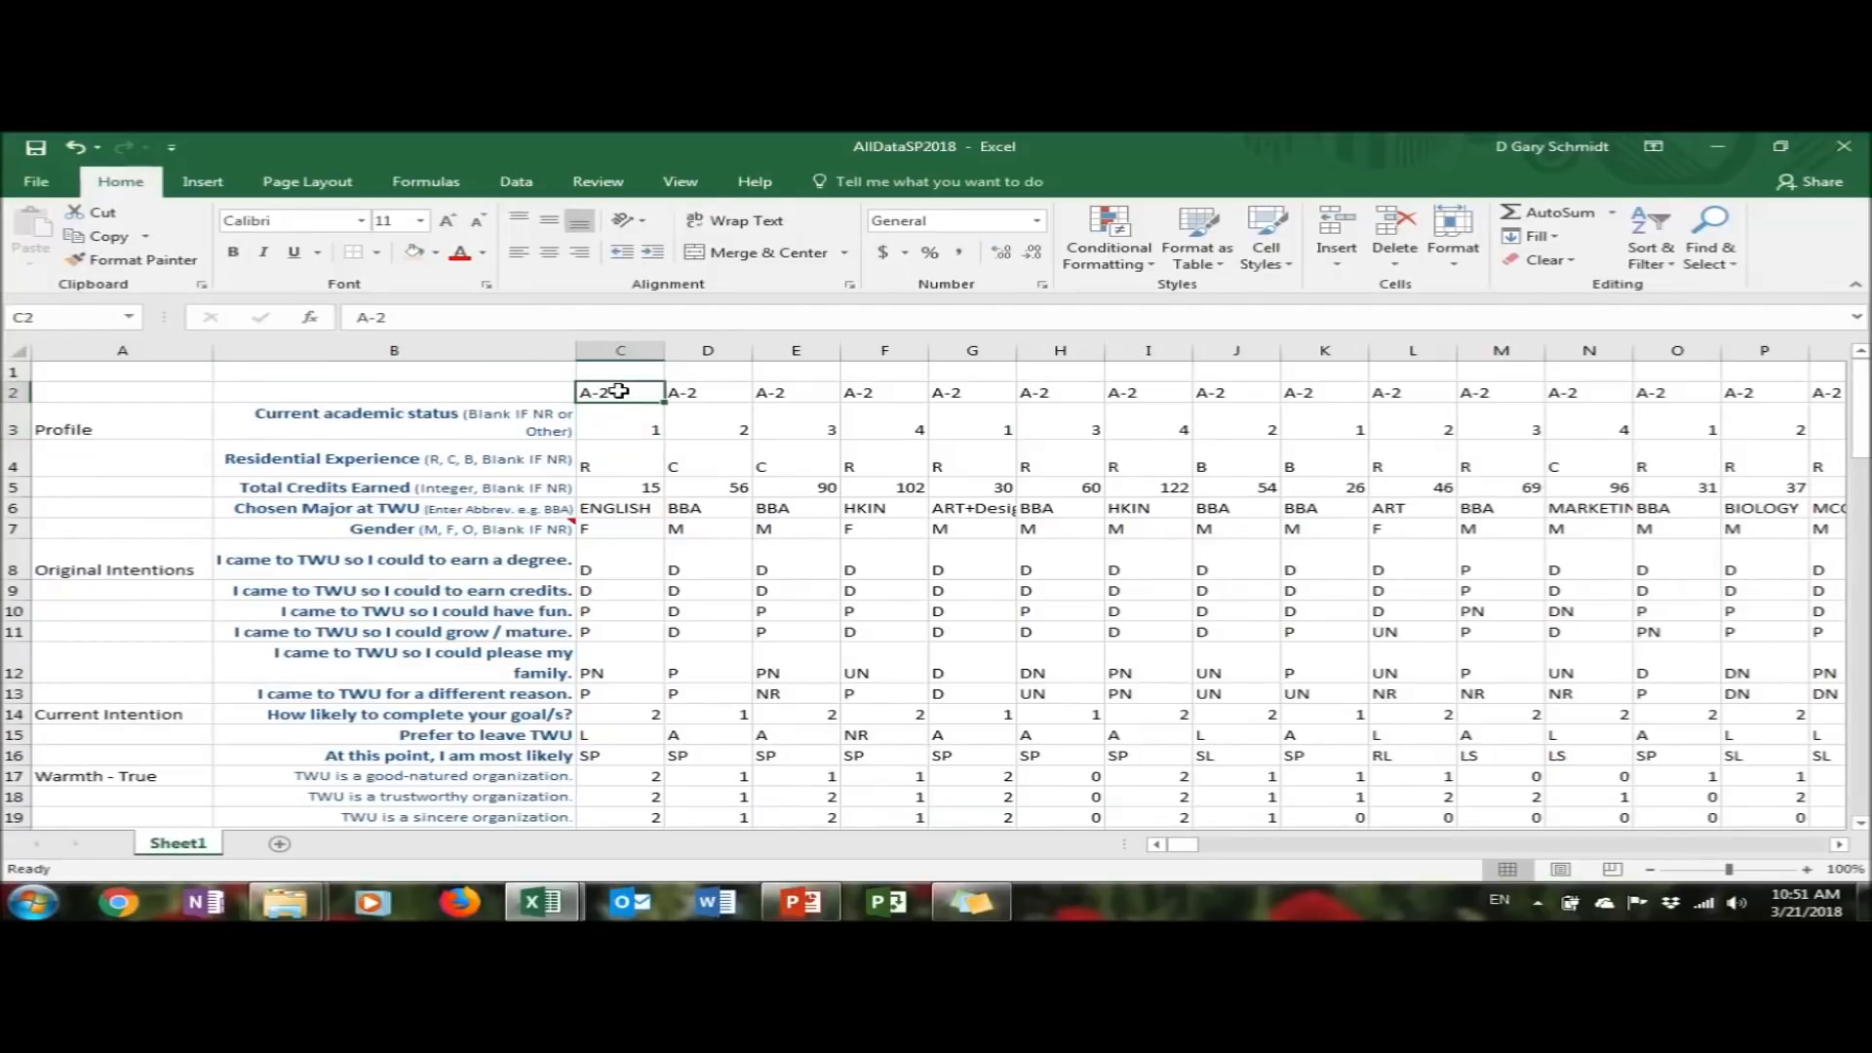
{"action": "left_click", "coordinate": [451, 388]}
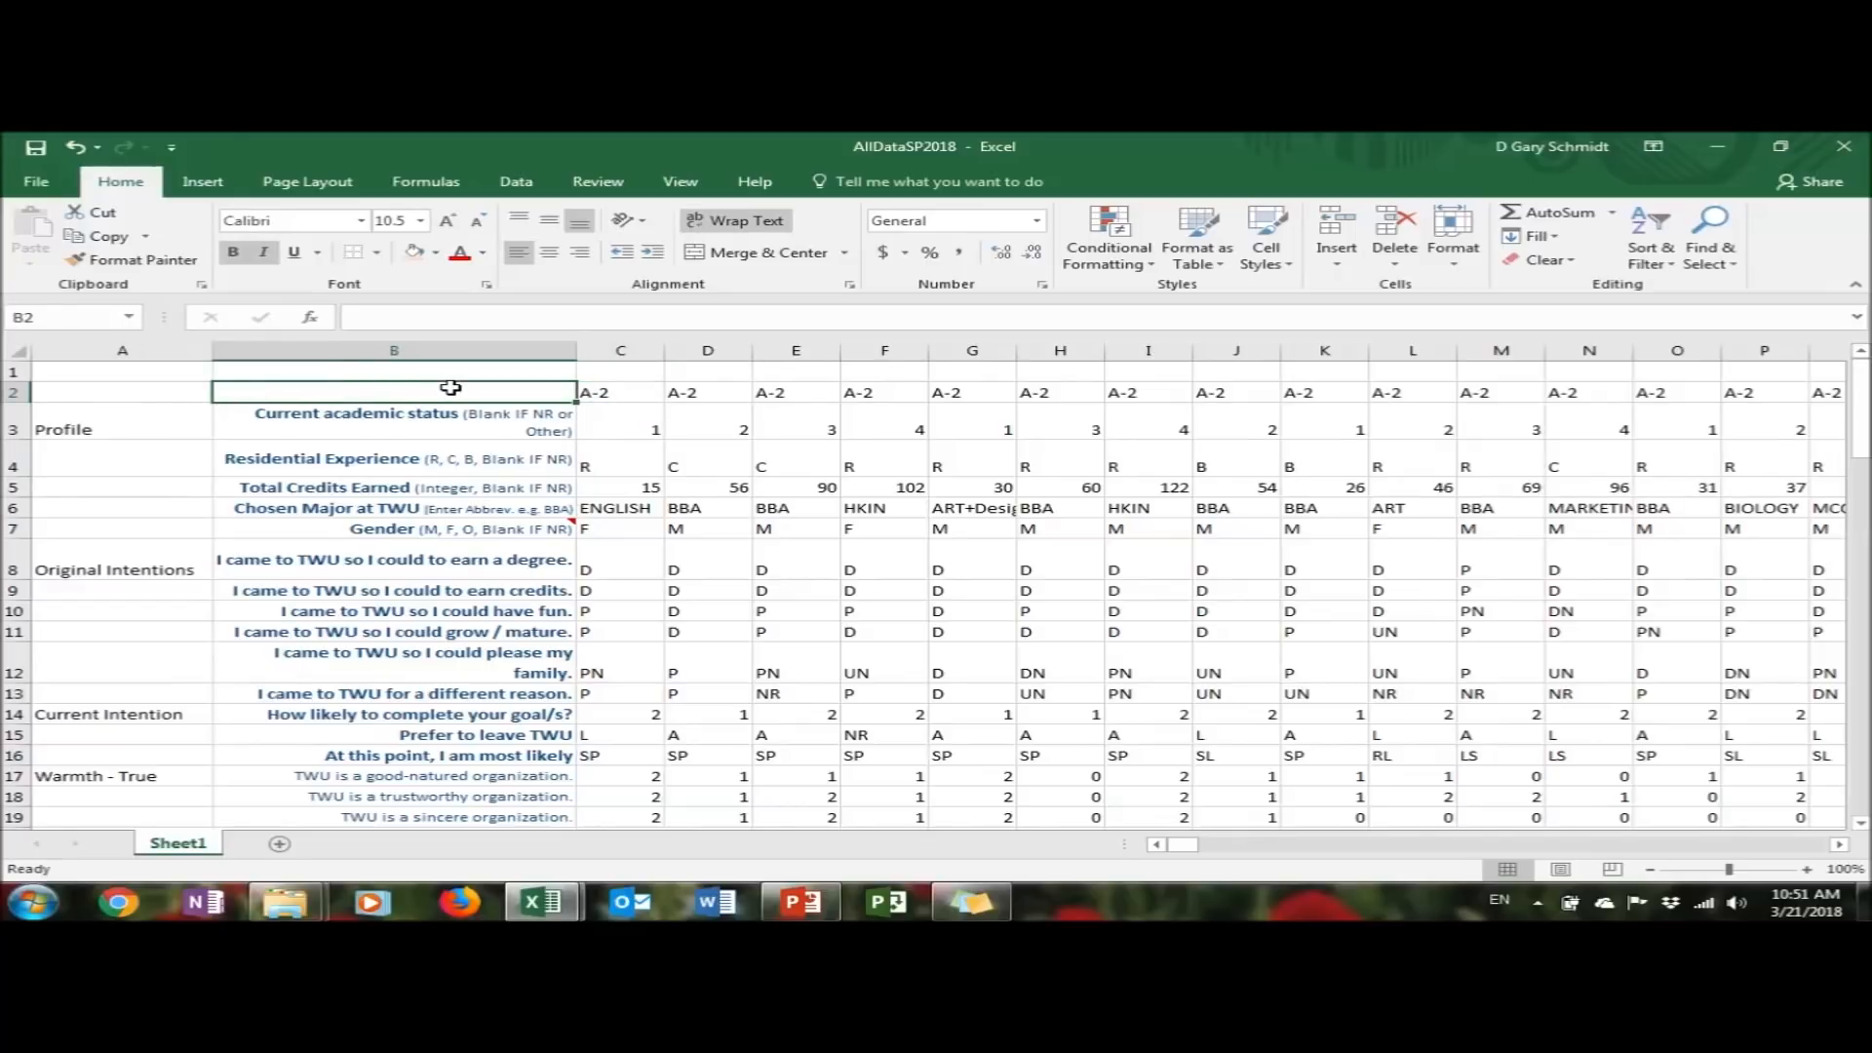
{"action": "left_click", "coordinate": [538, 901]}
{"action": "left_click", "coordinate": [740, 738]}
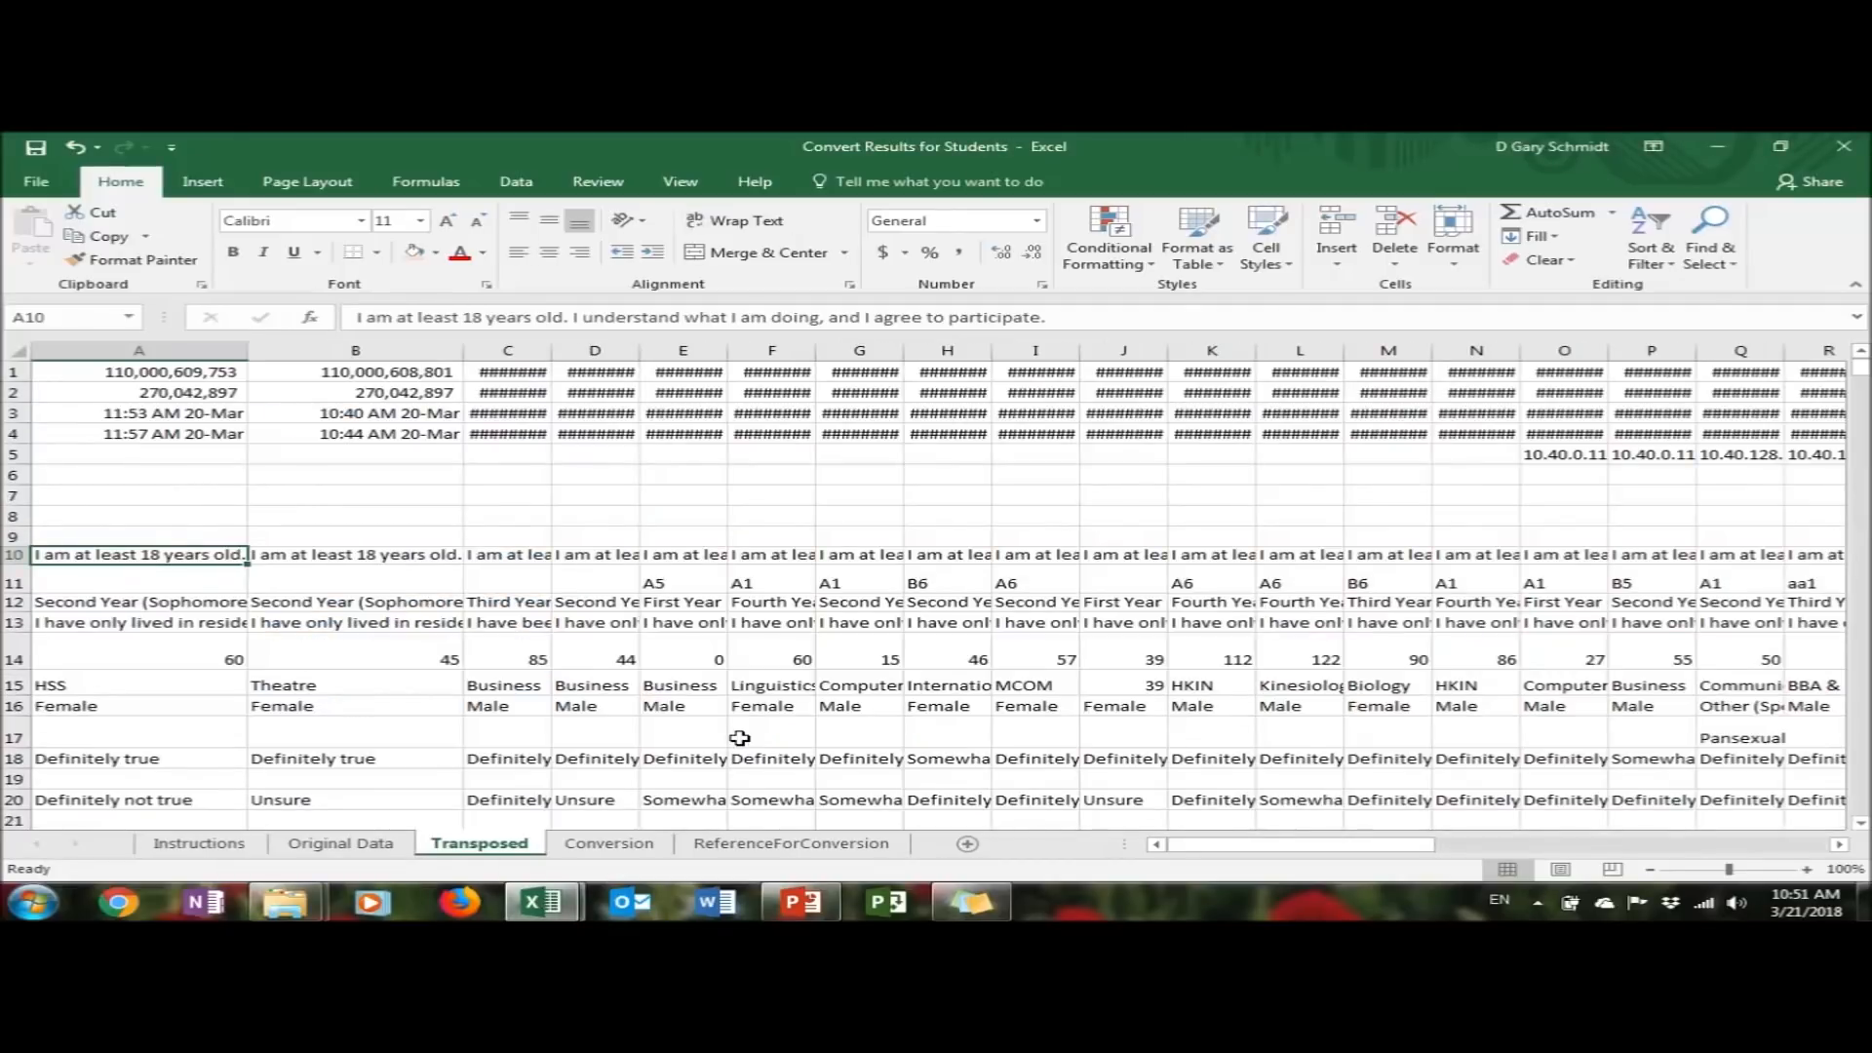
{"action": "left_click", "coordinate": [134, 604]}
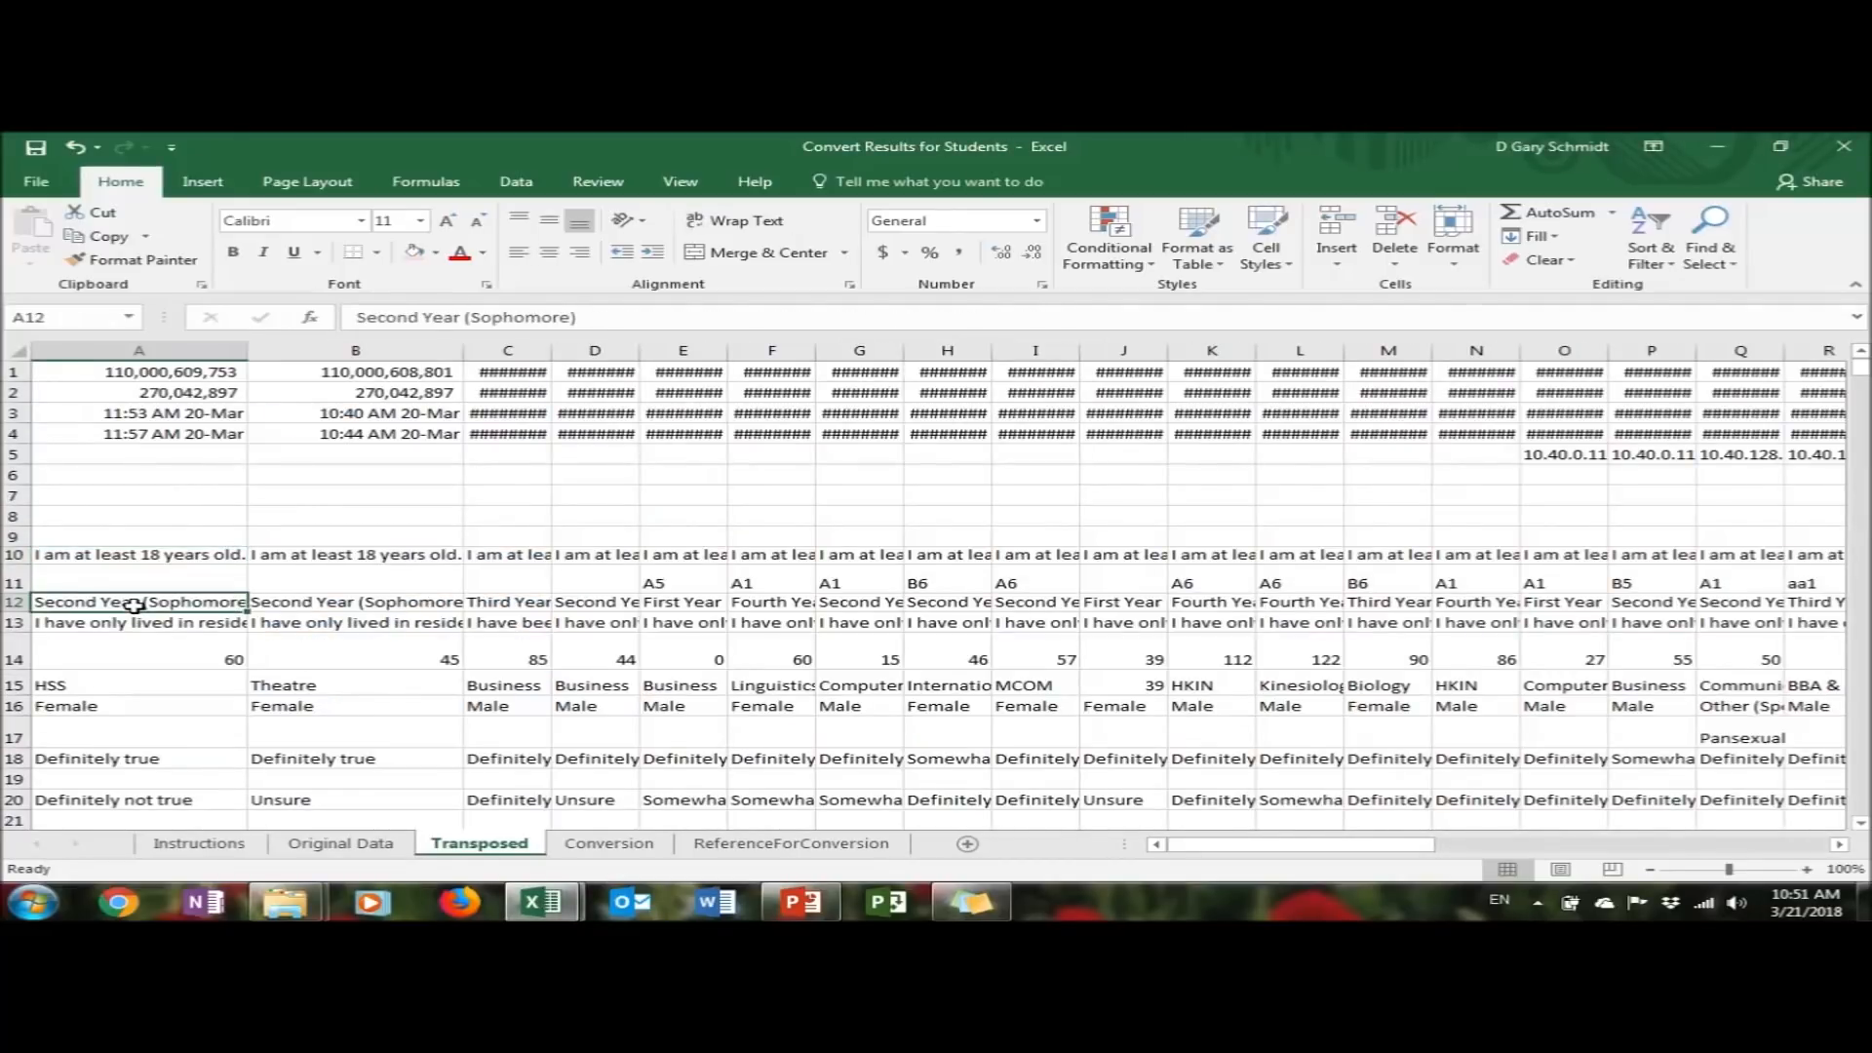
{"action": "left_click", "coordinate": [718, 577]}
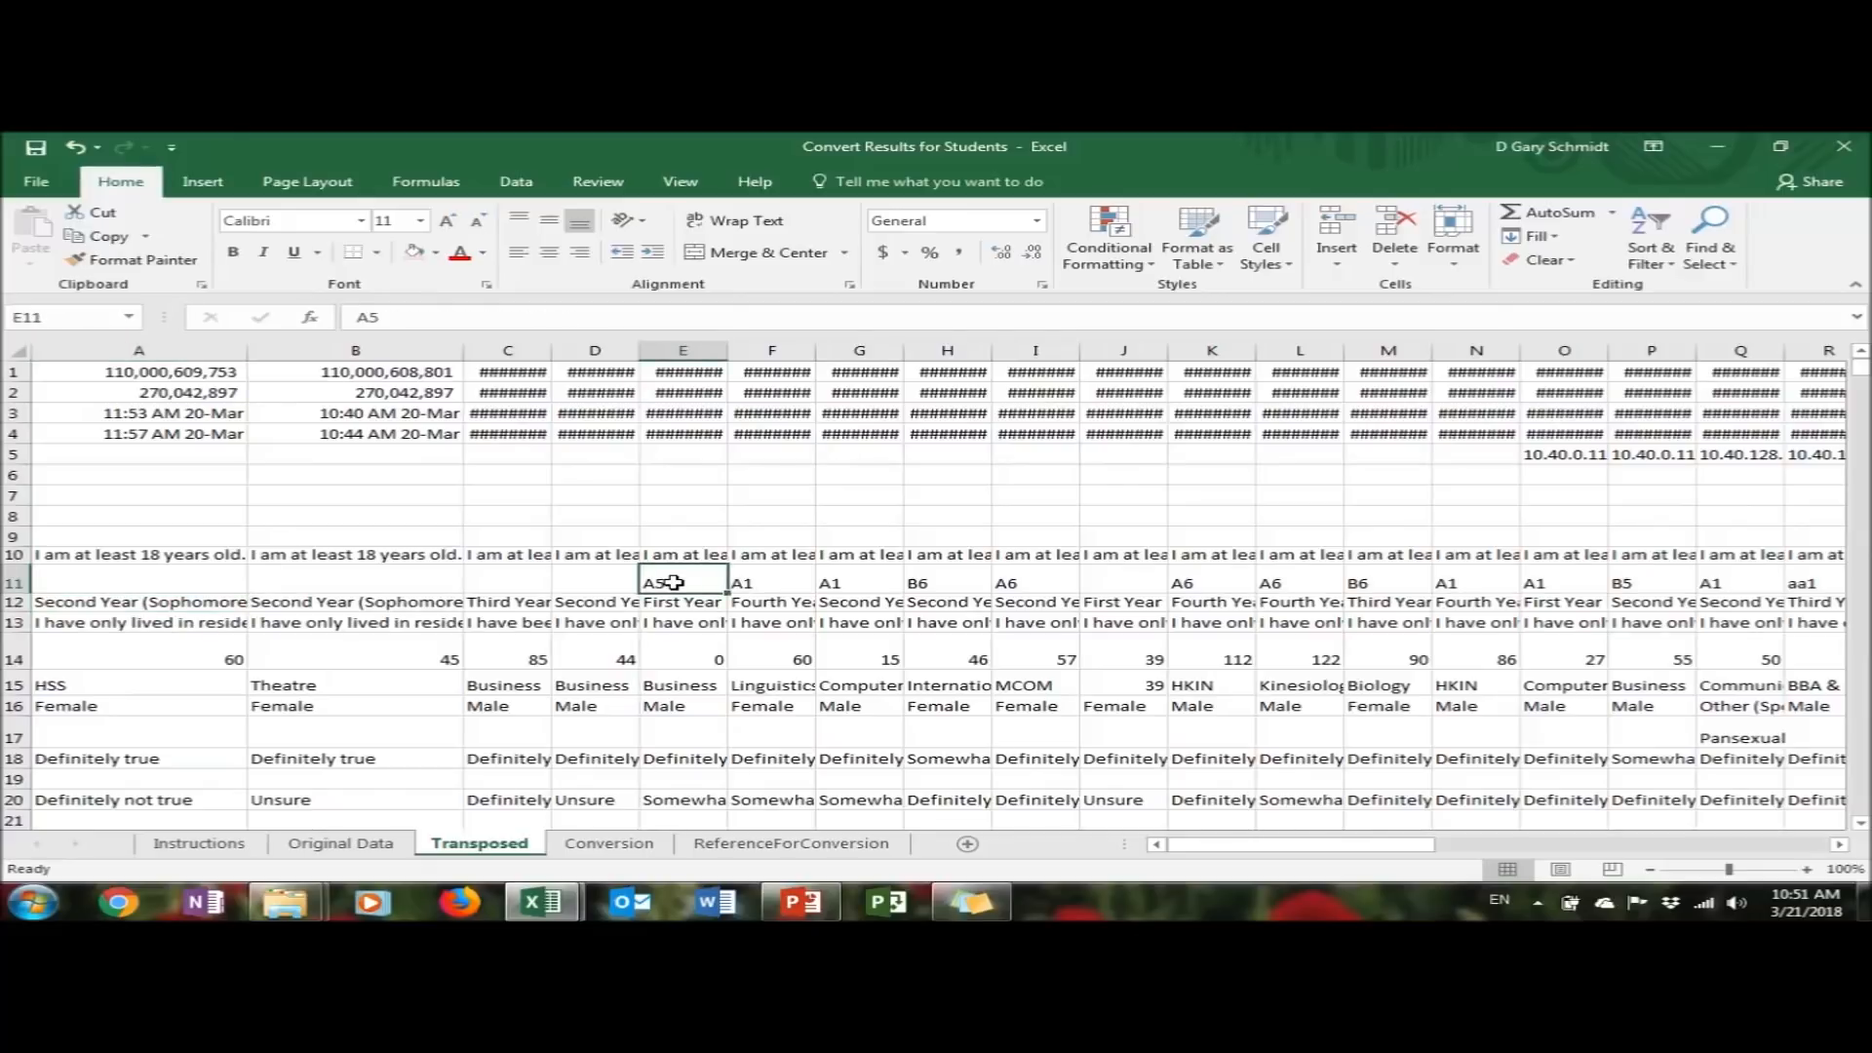
{"action": "left_click", "coordinate": [336, 583]}
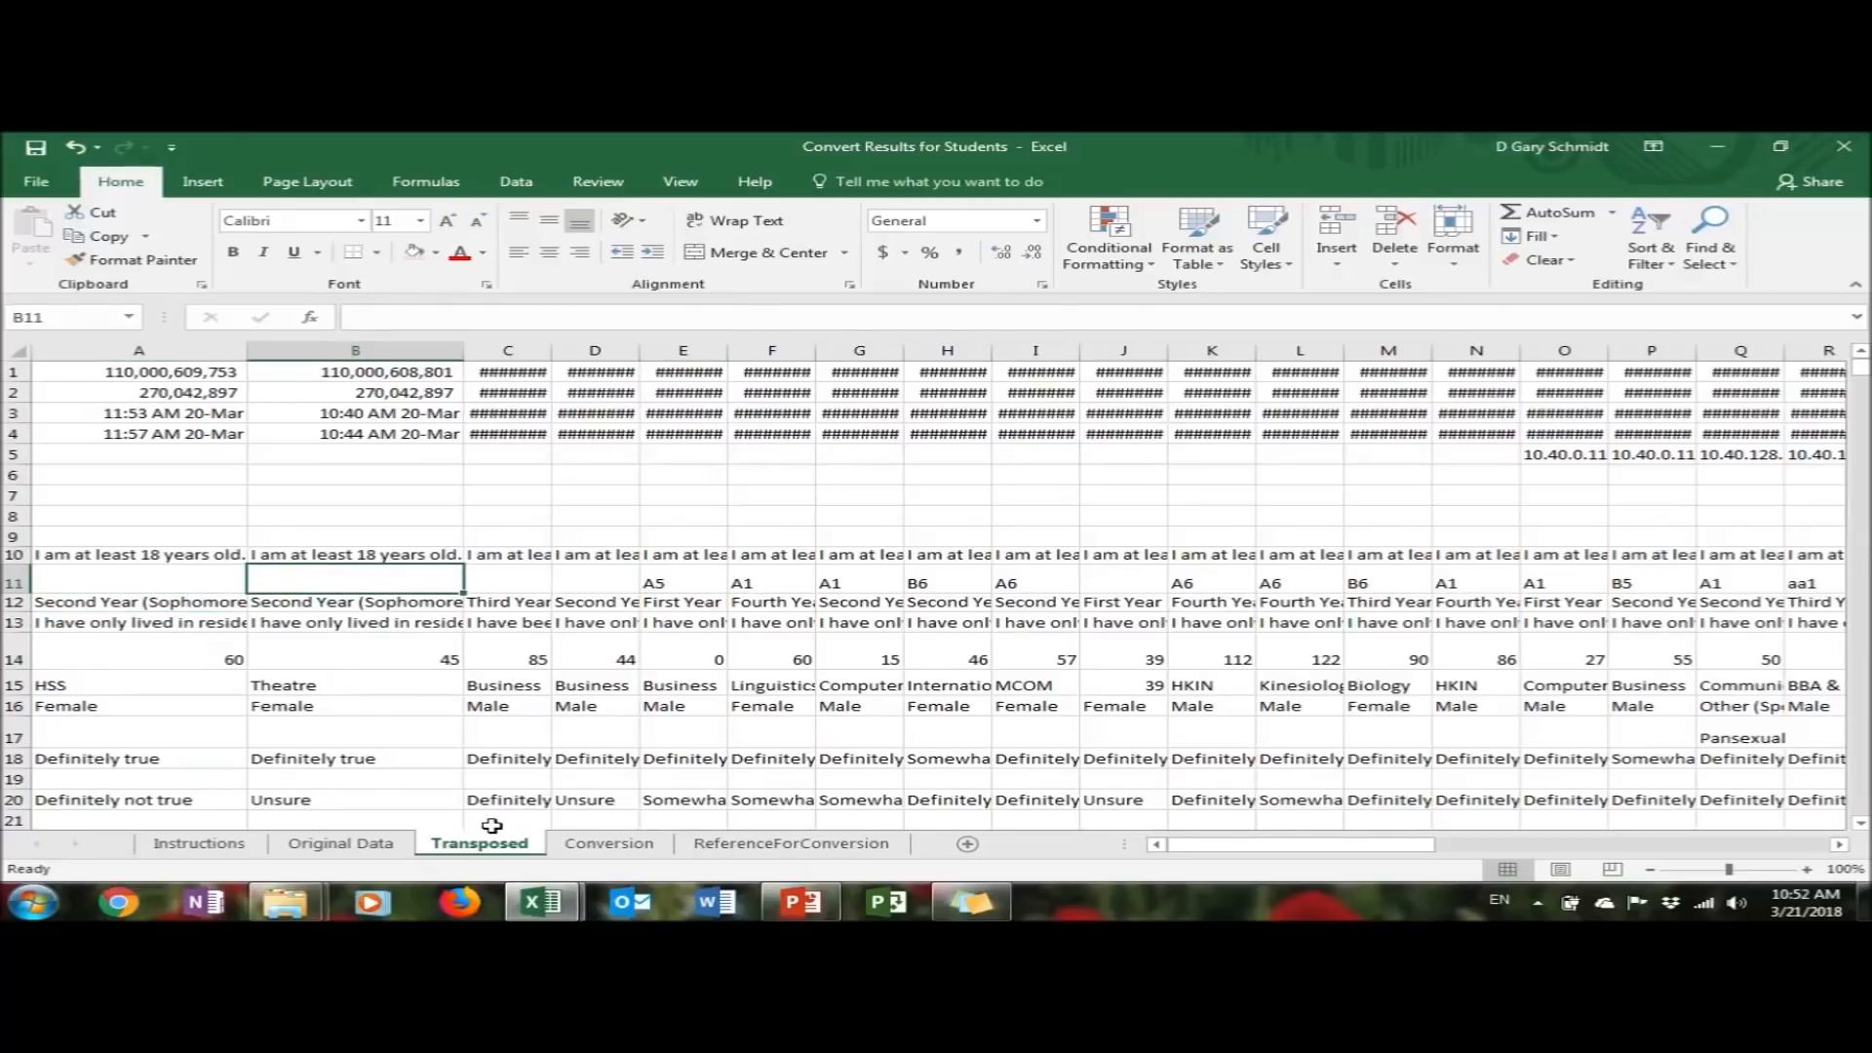
Label cell A2 of the Conversion sheet "Group Code" and align the label to the right
{"action": "left_click", "coordinate": [609, 843]}
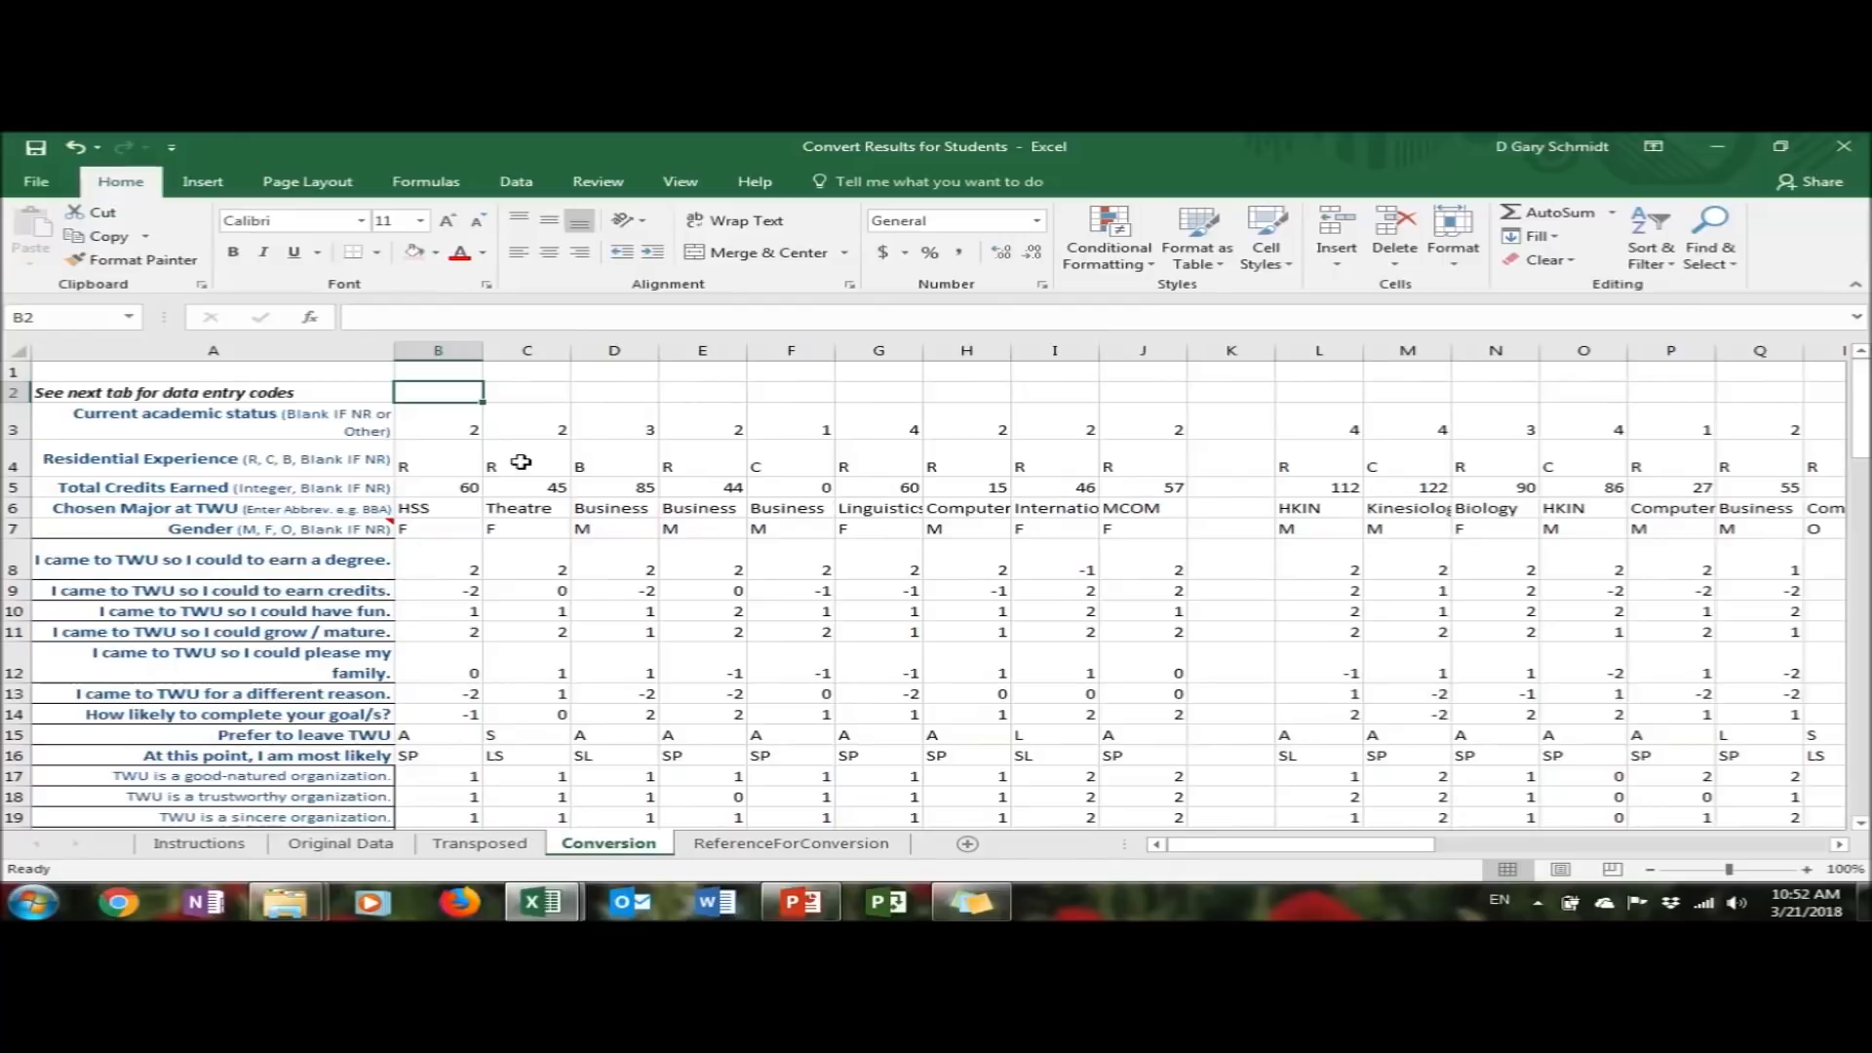
{"action": "left_click", "coordinate": [325, 388]}
{"action": "type", "text": "Group"}
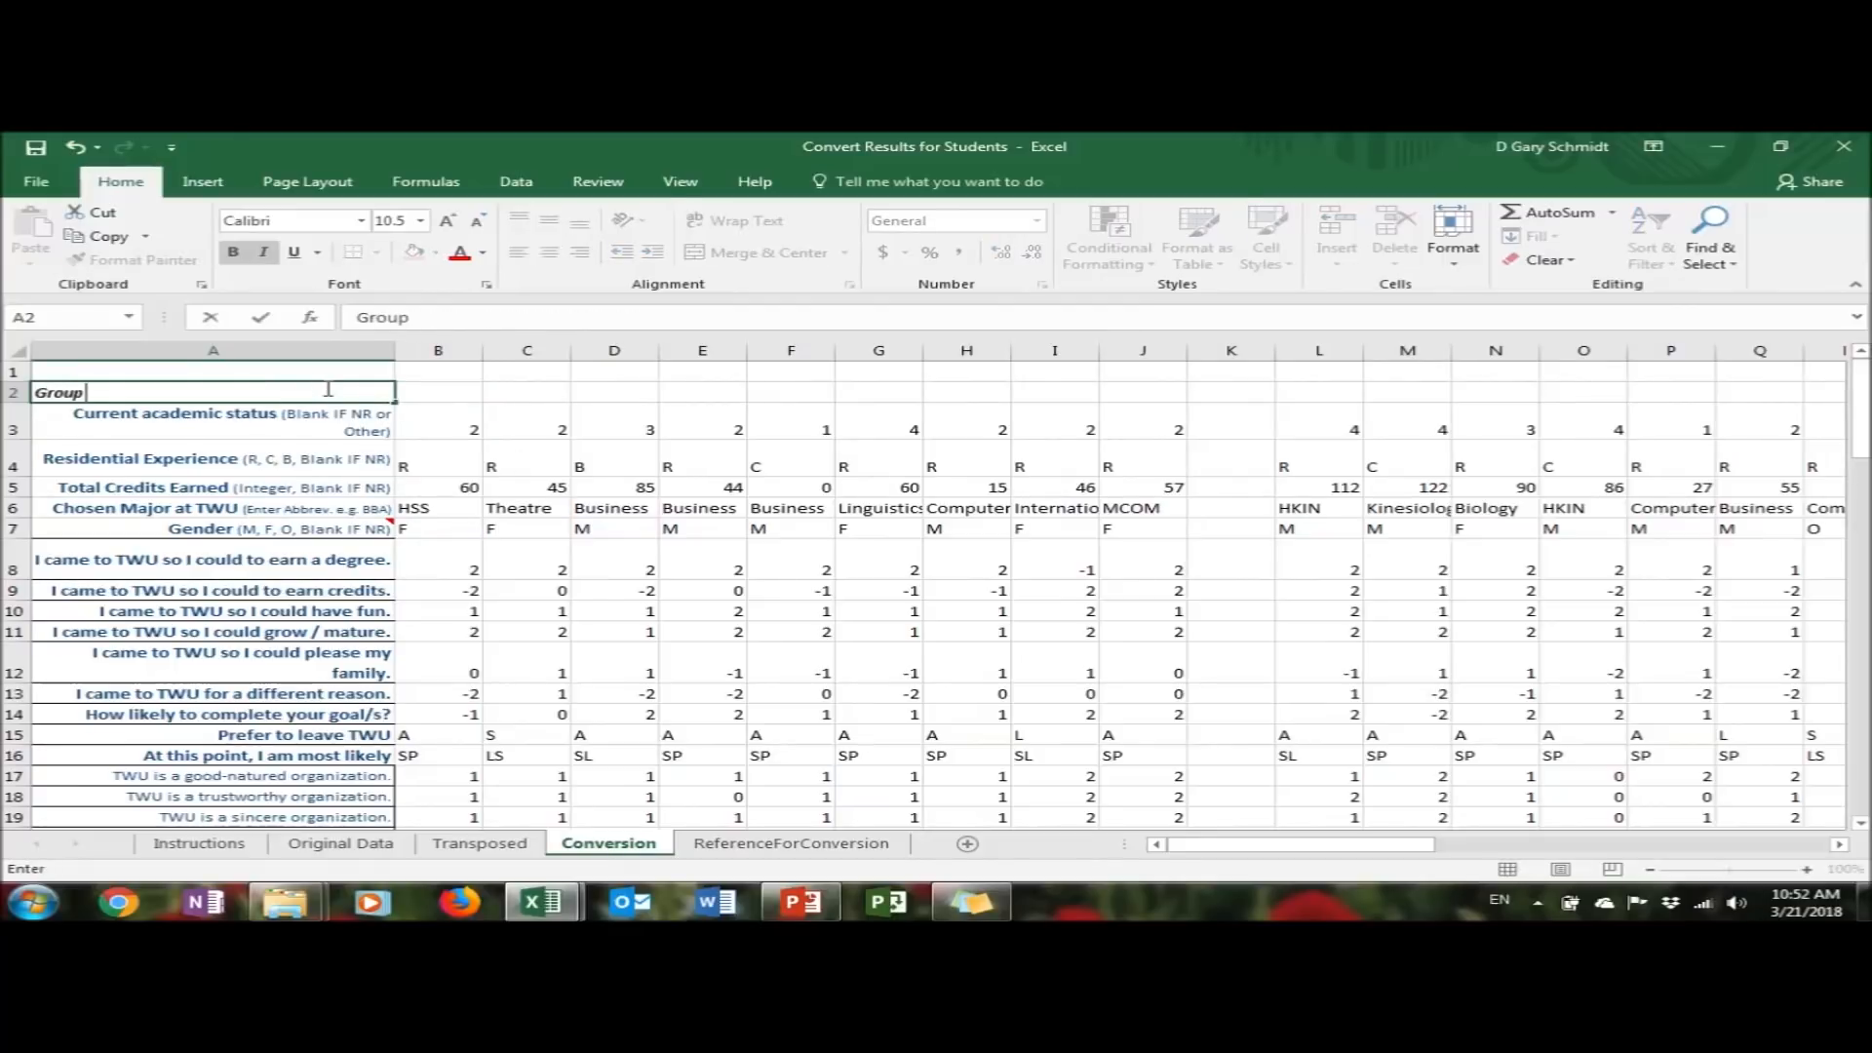
{"action": "type", "text": " Code"}
{"action": "key", "text": "Return"}
{"action": "left_click", "coordinate": [325, 388]}
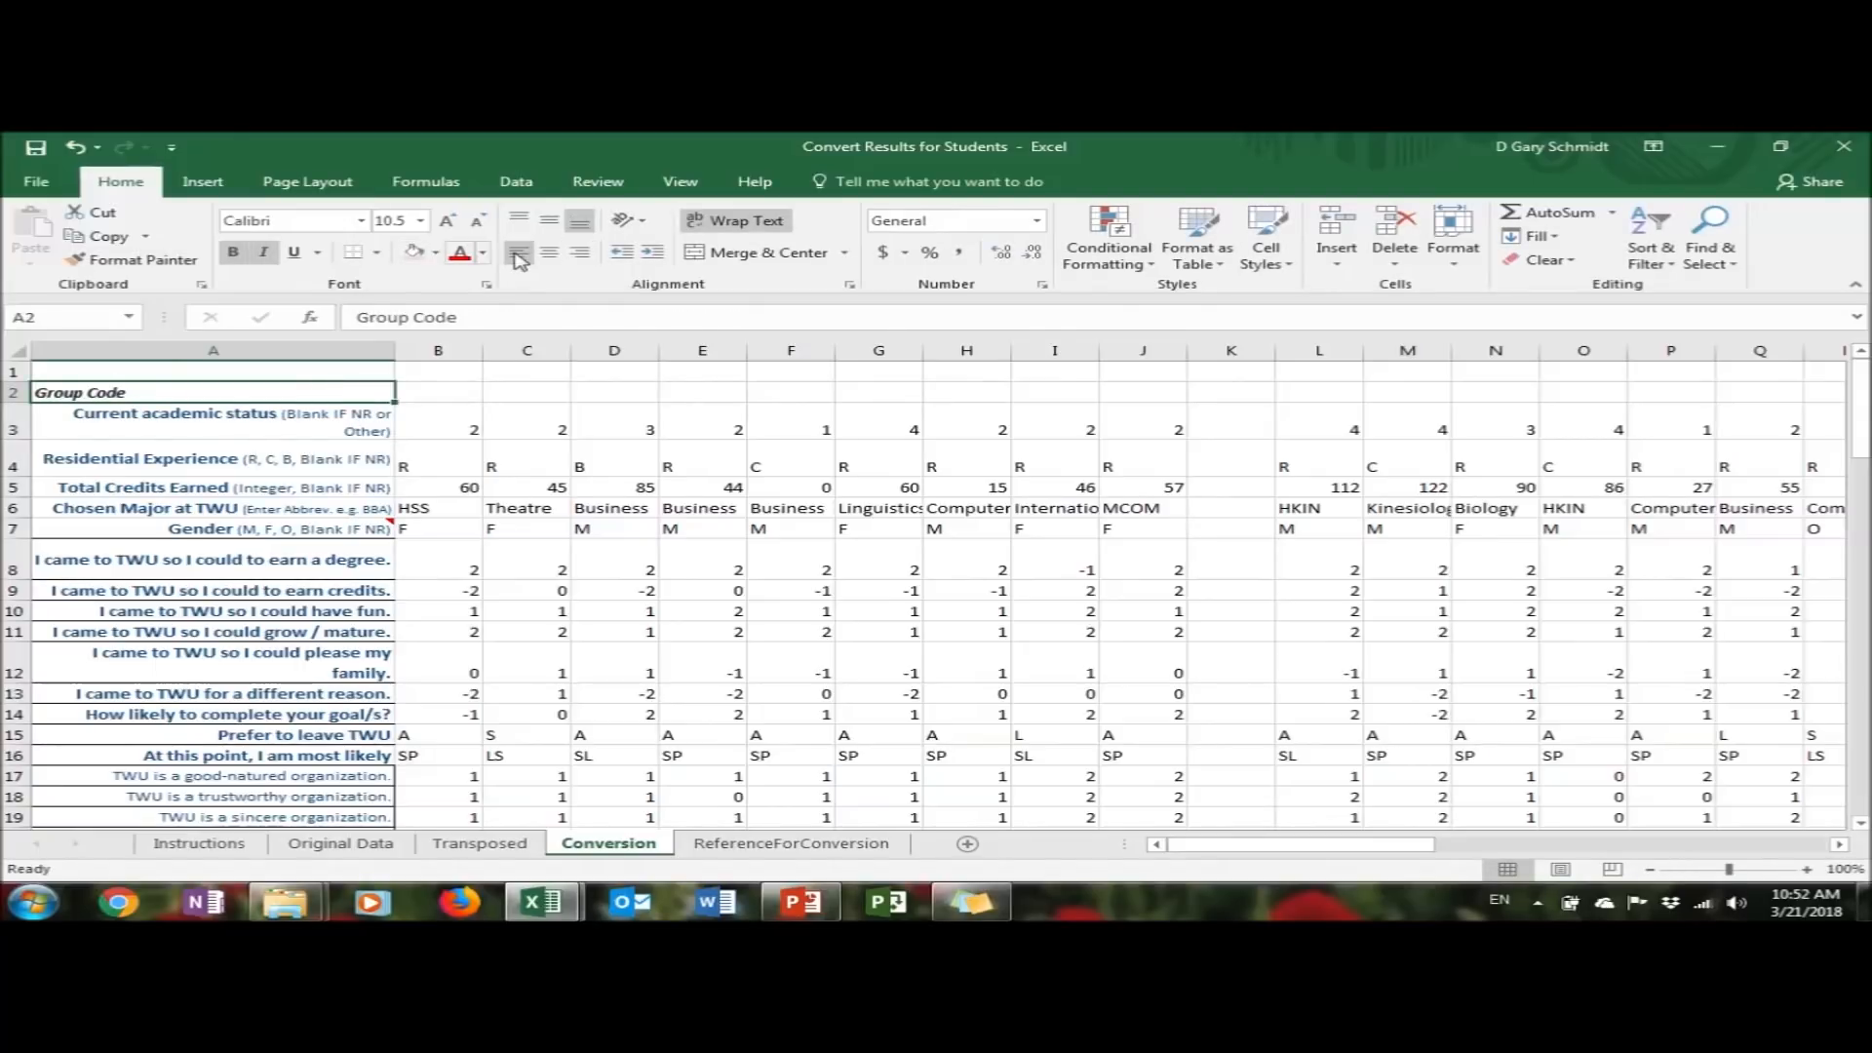
{"action": "left_click", "coordinate": [591, 253]}
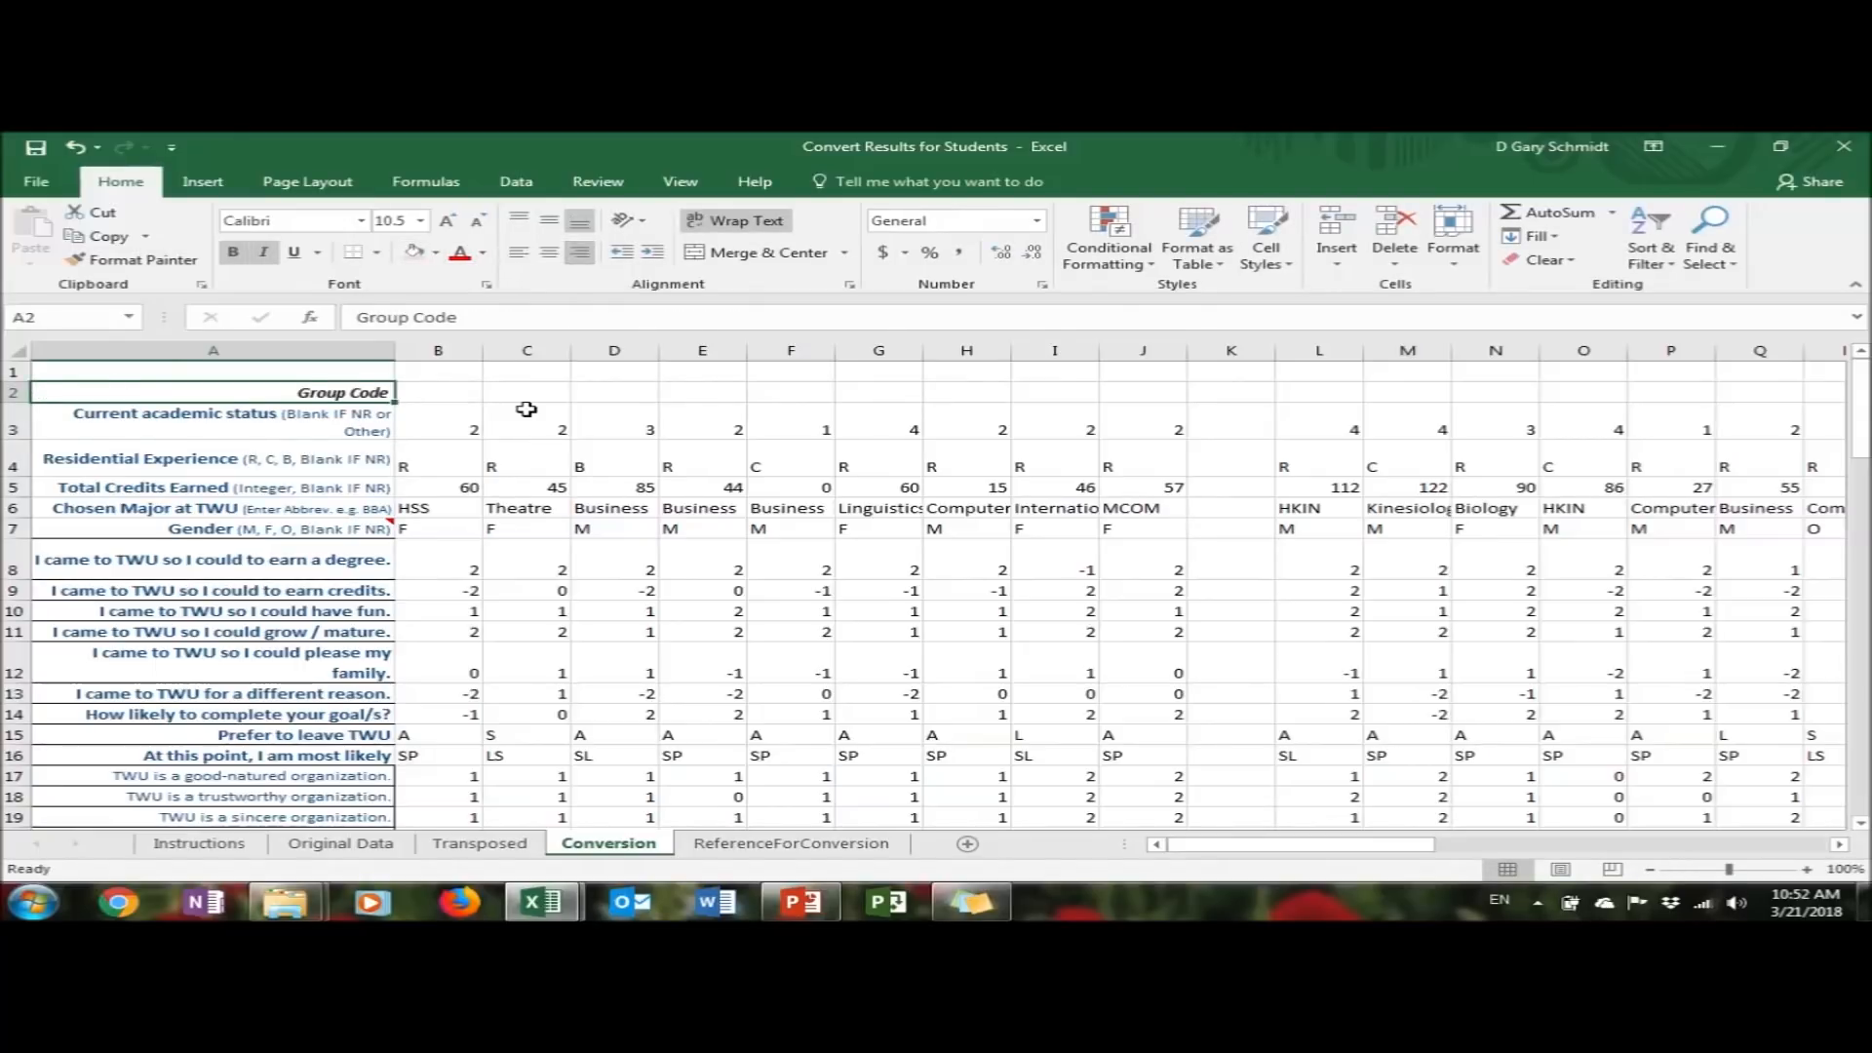
Enter the formula =Transposed!A11 in B2, reusing the Transposed sheet reference from the B3 lookup formula
{"action": "left_click", "coordinate": [440, 420]}
{"action": "left_click_drag", "start_coordinate": [589, 318], "coordinate": [459, 315]}
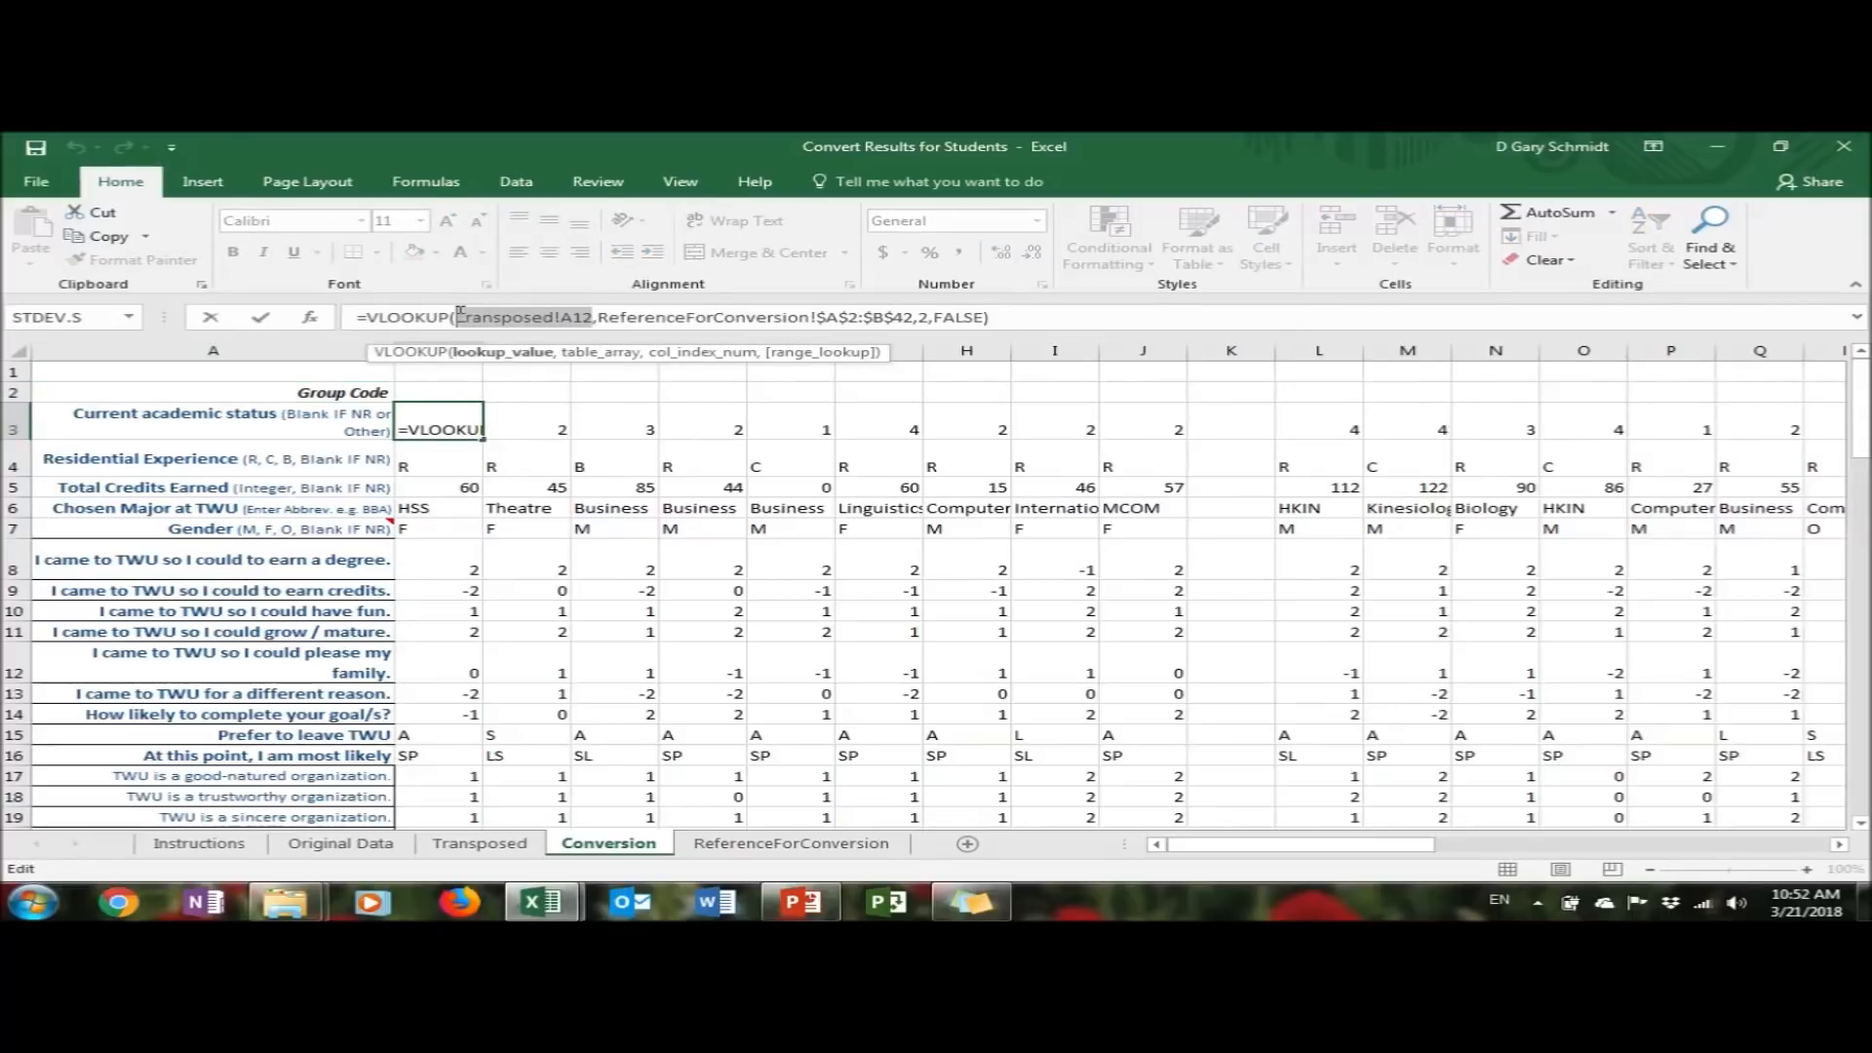
{"action": "right_click", "coordinate": [461, 317]}
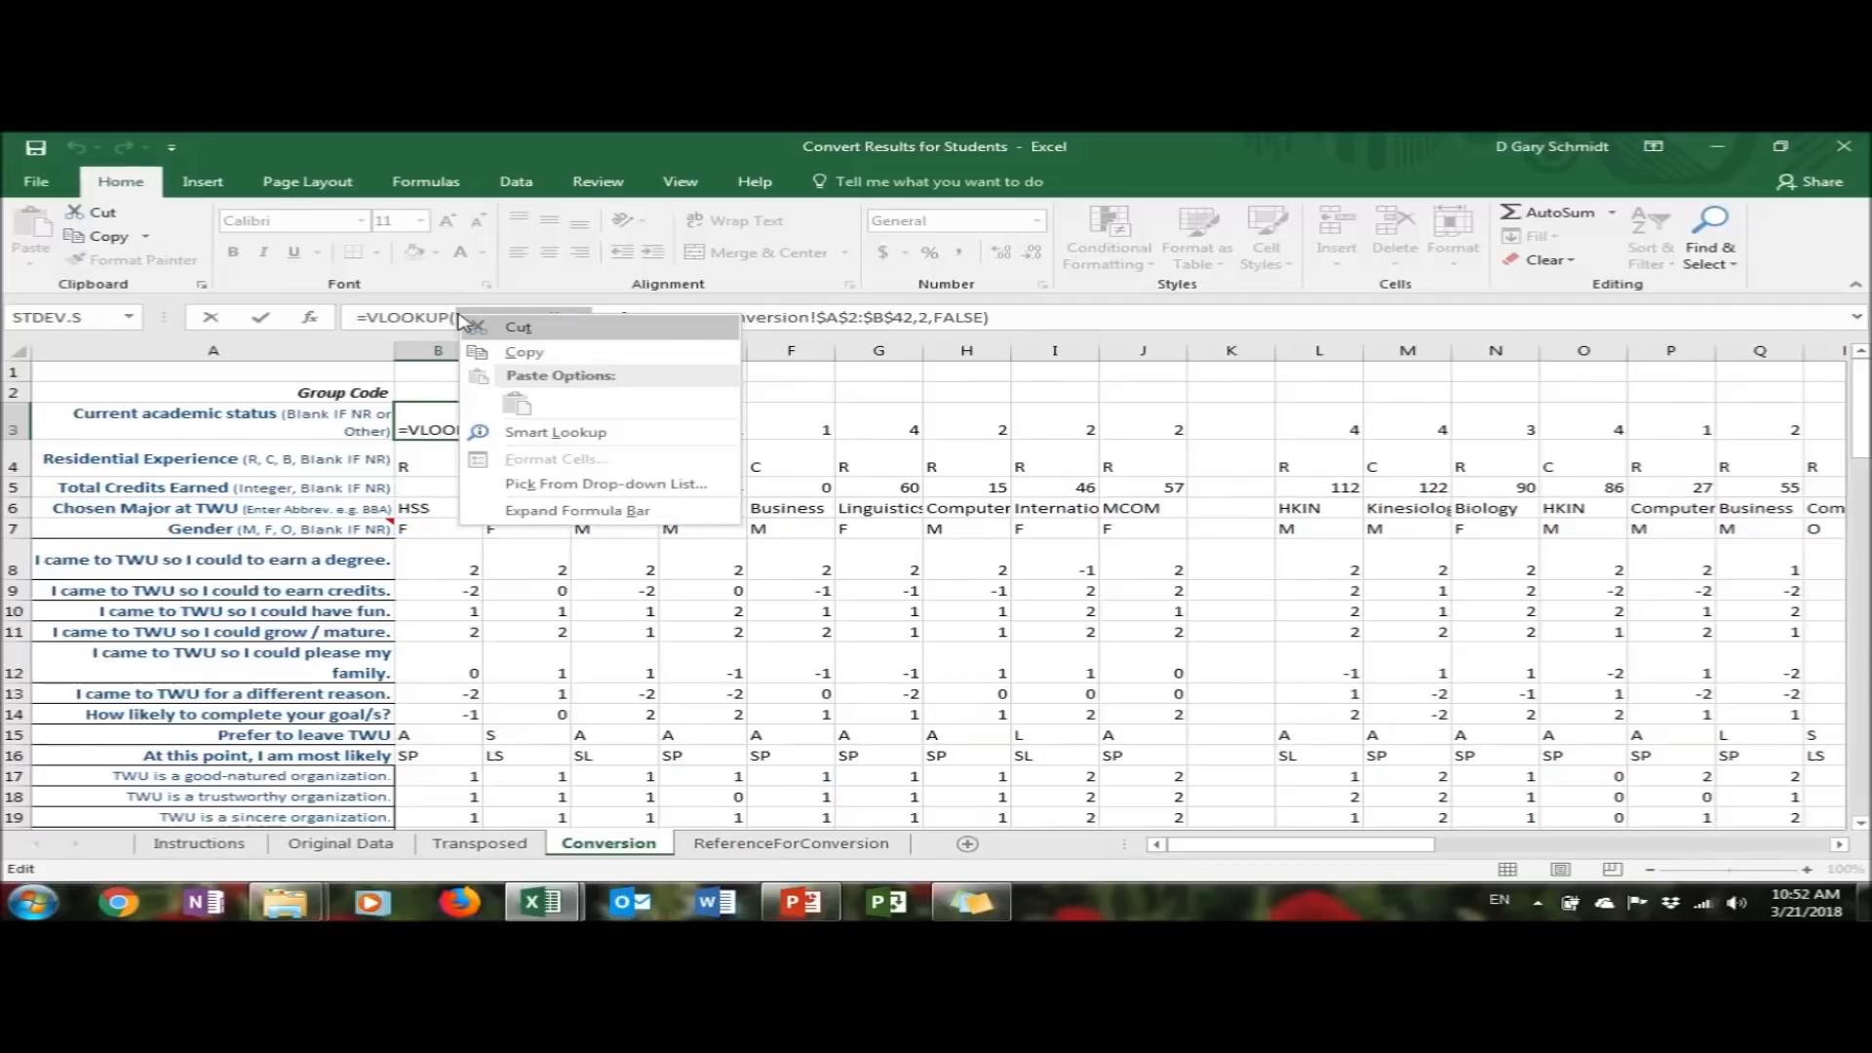
{"action": "left_click", "coordinate": [525, 351]}
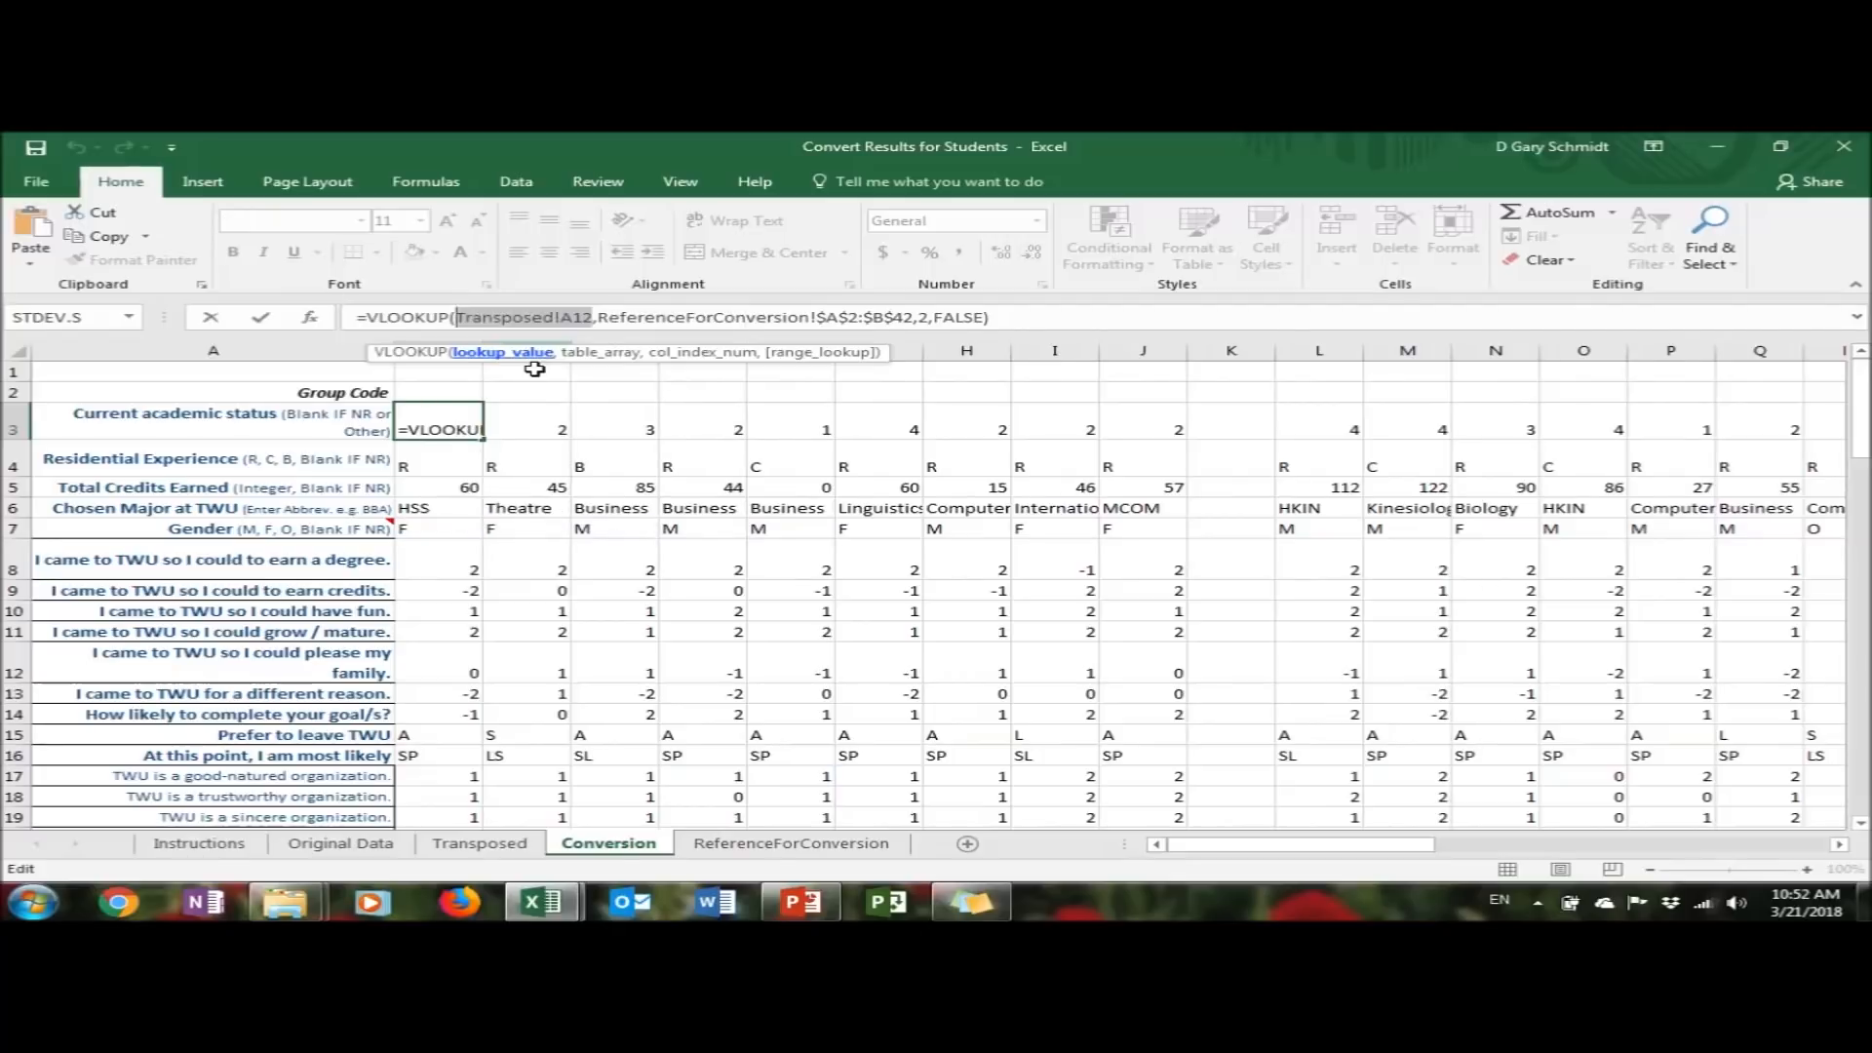
{"action": "key", "text": "Escape"}
{"action": "left_click", "coordinate": [438, 387]}
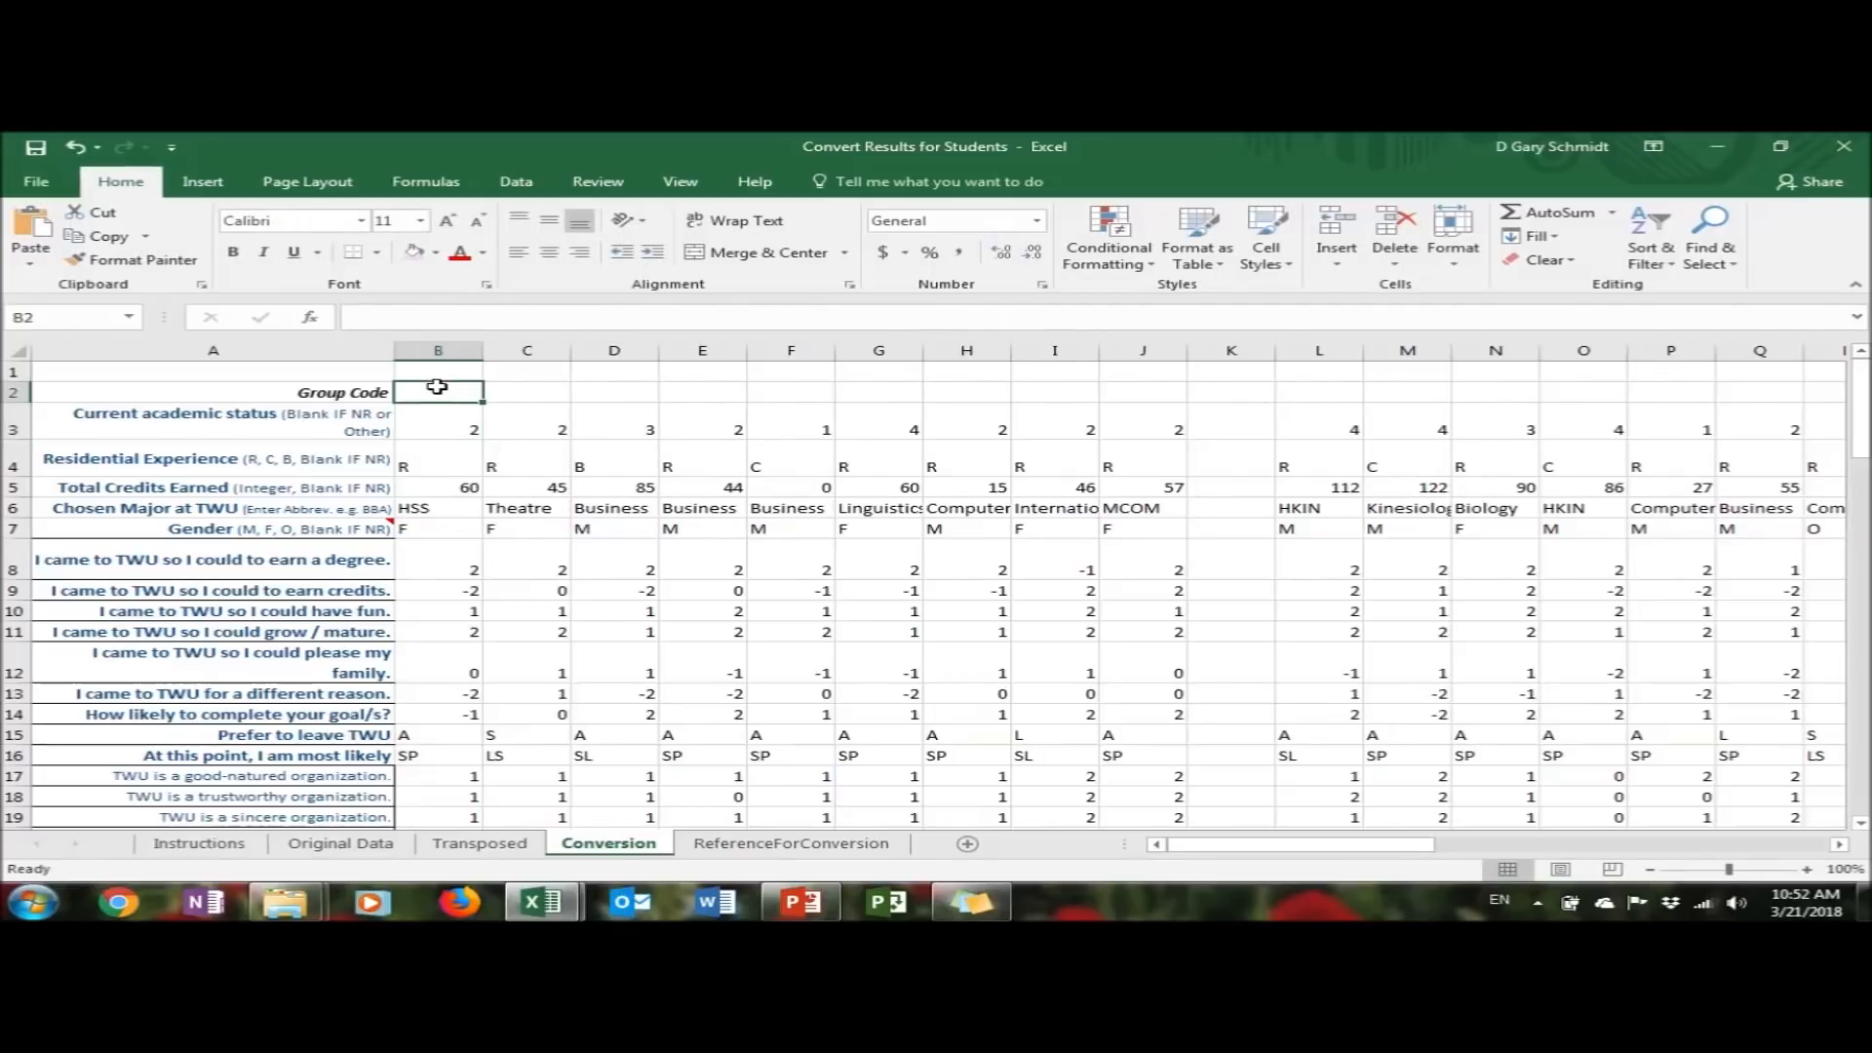
{"action": "left_click", "coordinate": [440, 317]}
{"action": "type", "text": "="}
{"action": "key", "text": "ctrl+v"}
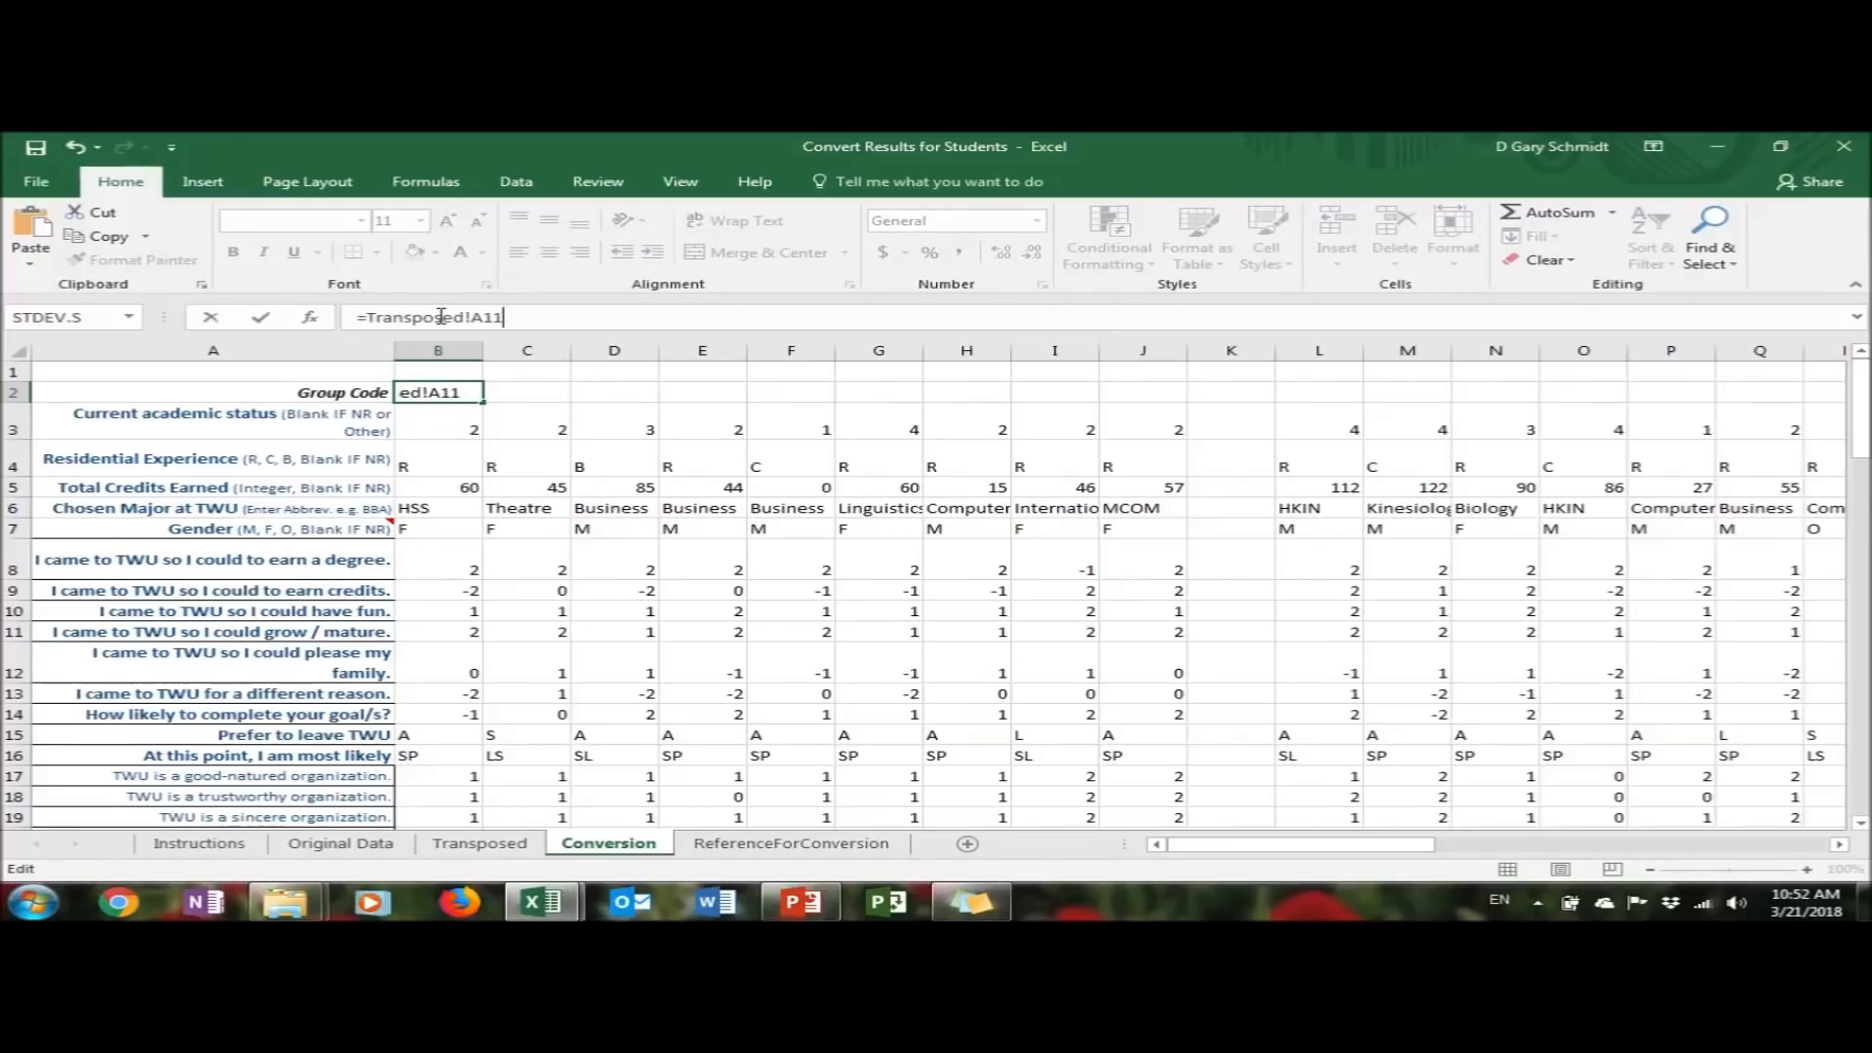
{"action": "key", "text": "Return"}
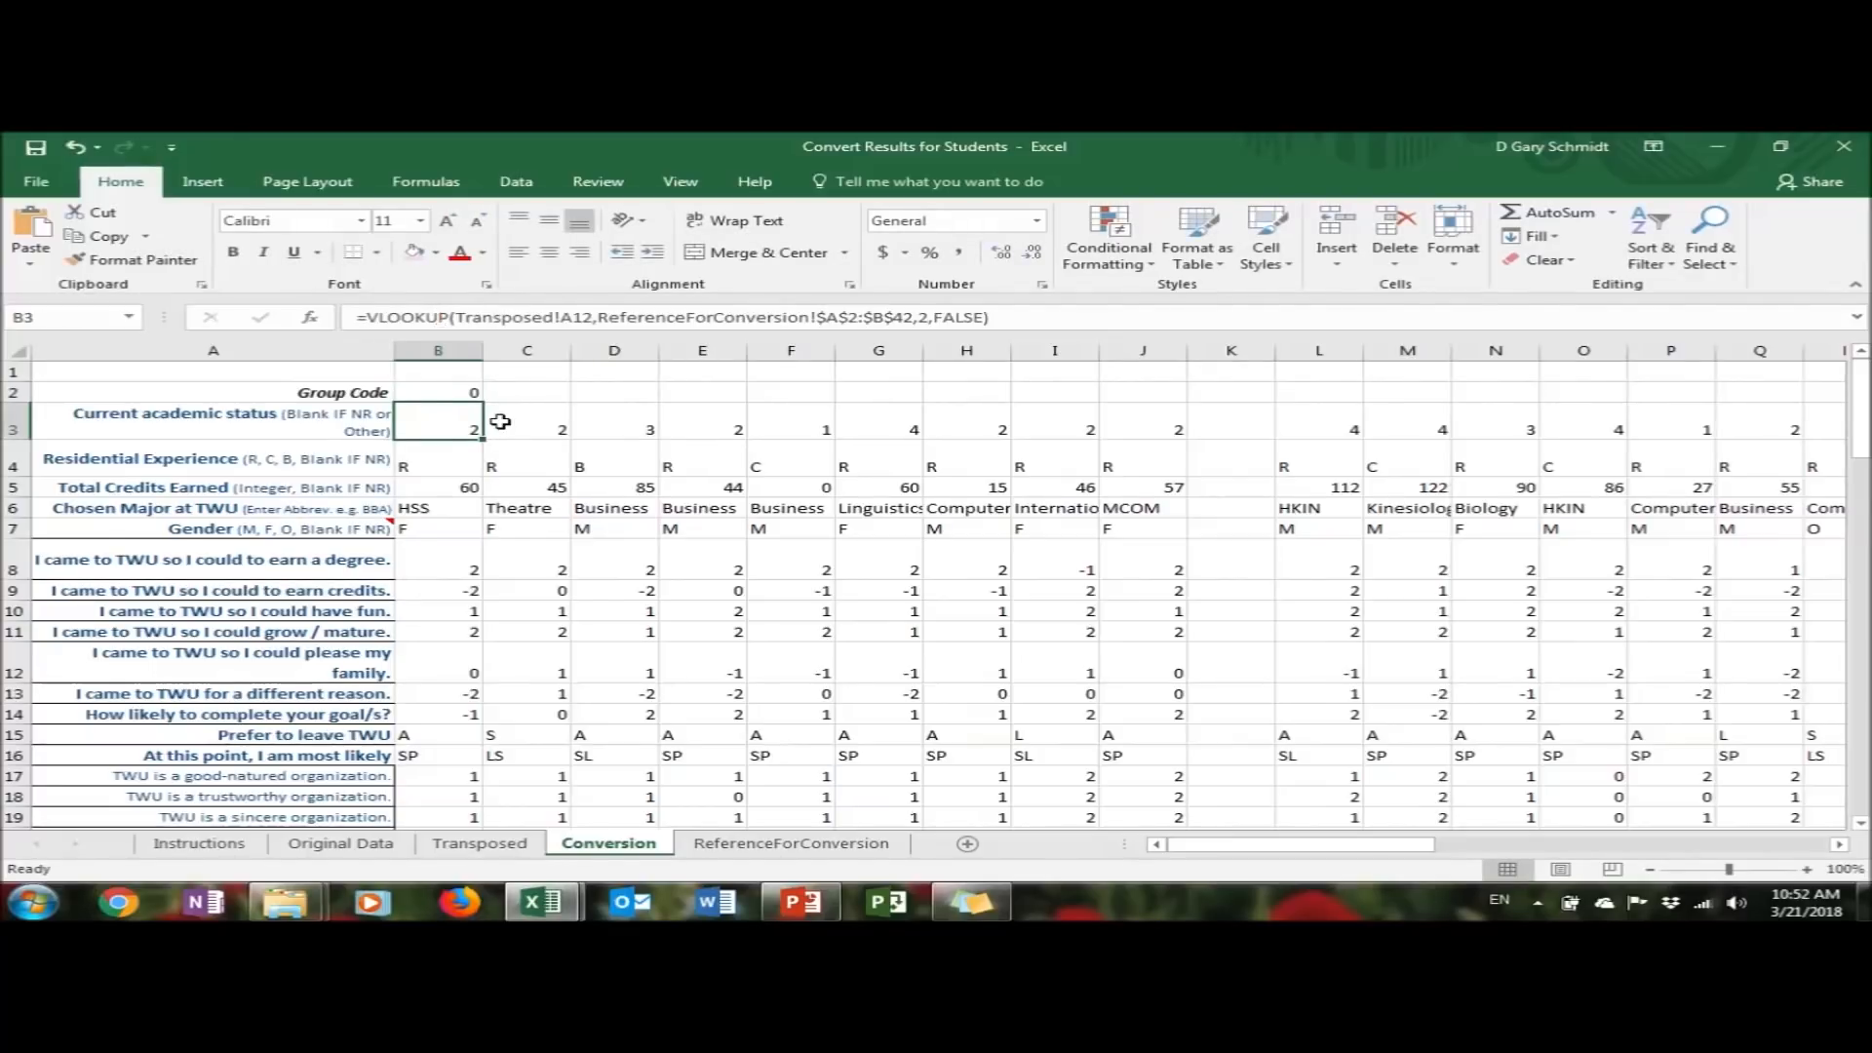
Extend the B2 formula to =IF(ISBLANK(Transposed!A11),"",Transposed!A11) so missing group codes stay blank
{"action": "left_click", "coordinate": [452, 387]}
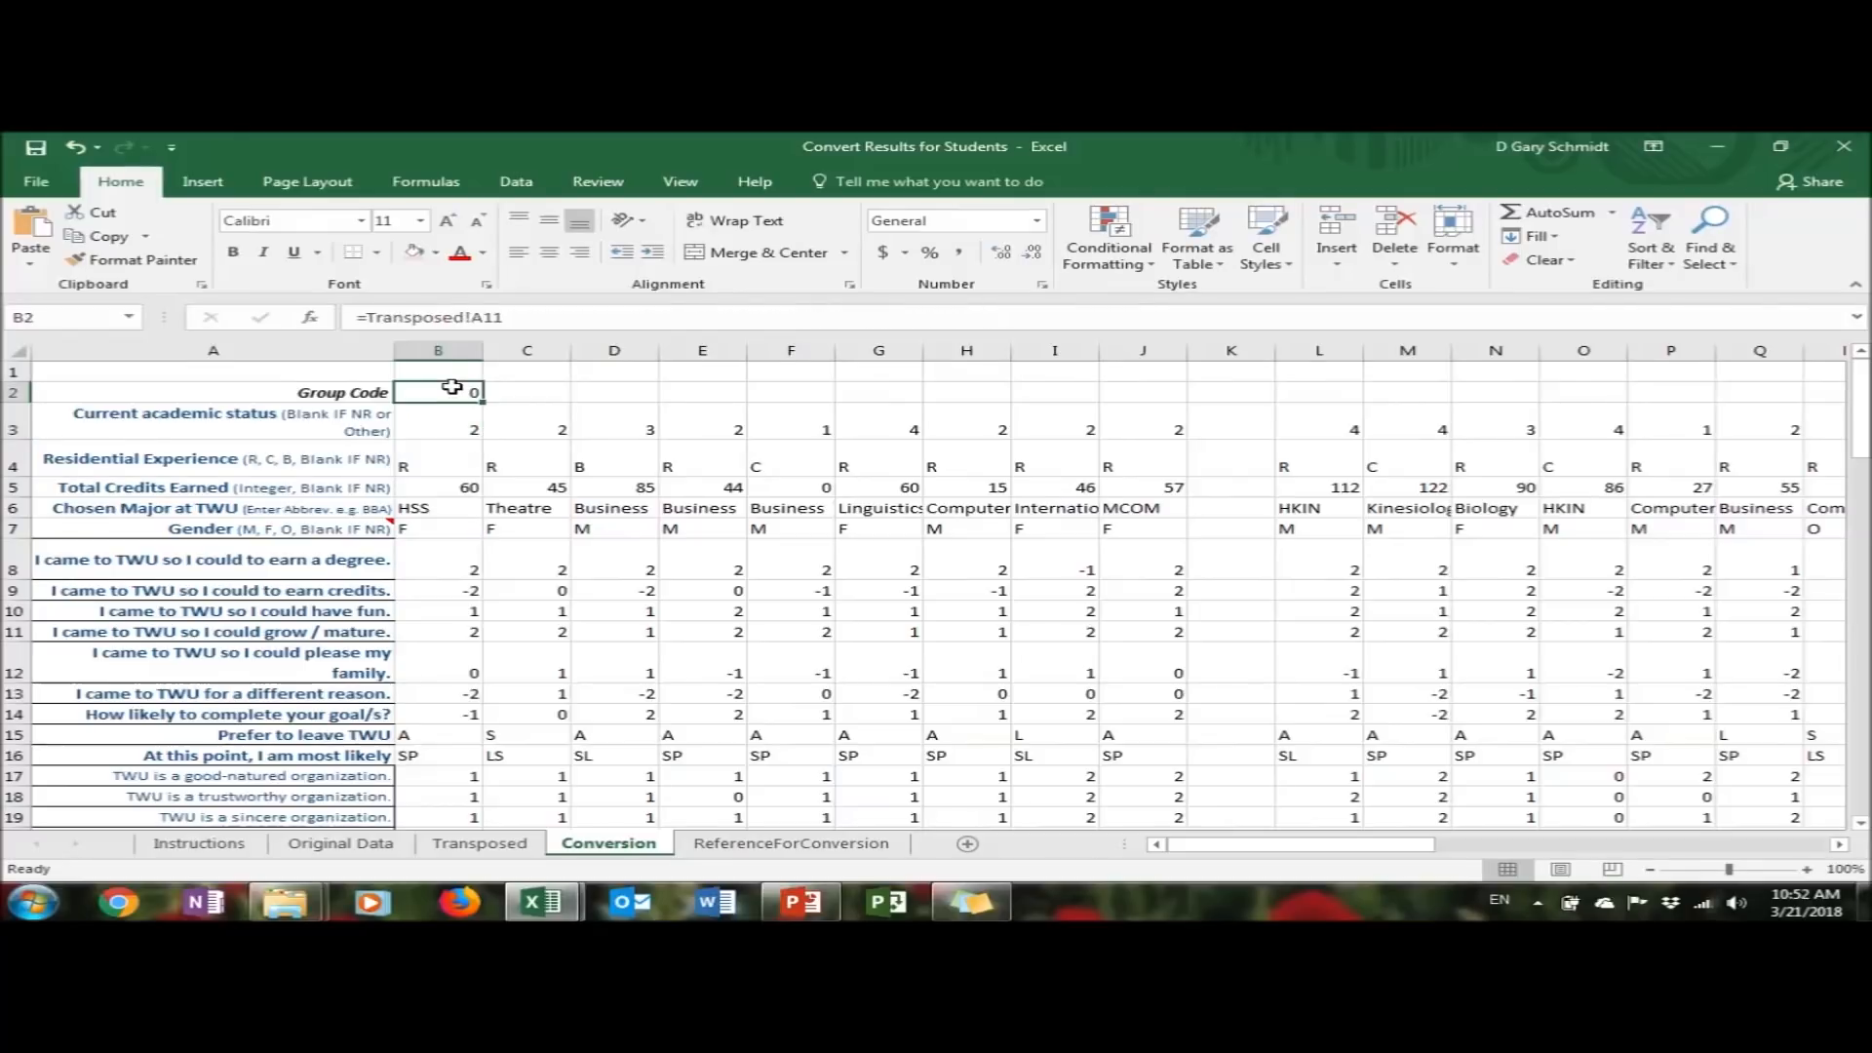
{"action": "left_click", "coordinate": [371, 318]}
{"action": "type", "text": "IF"}
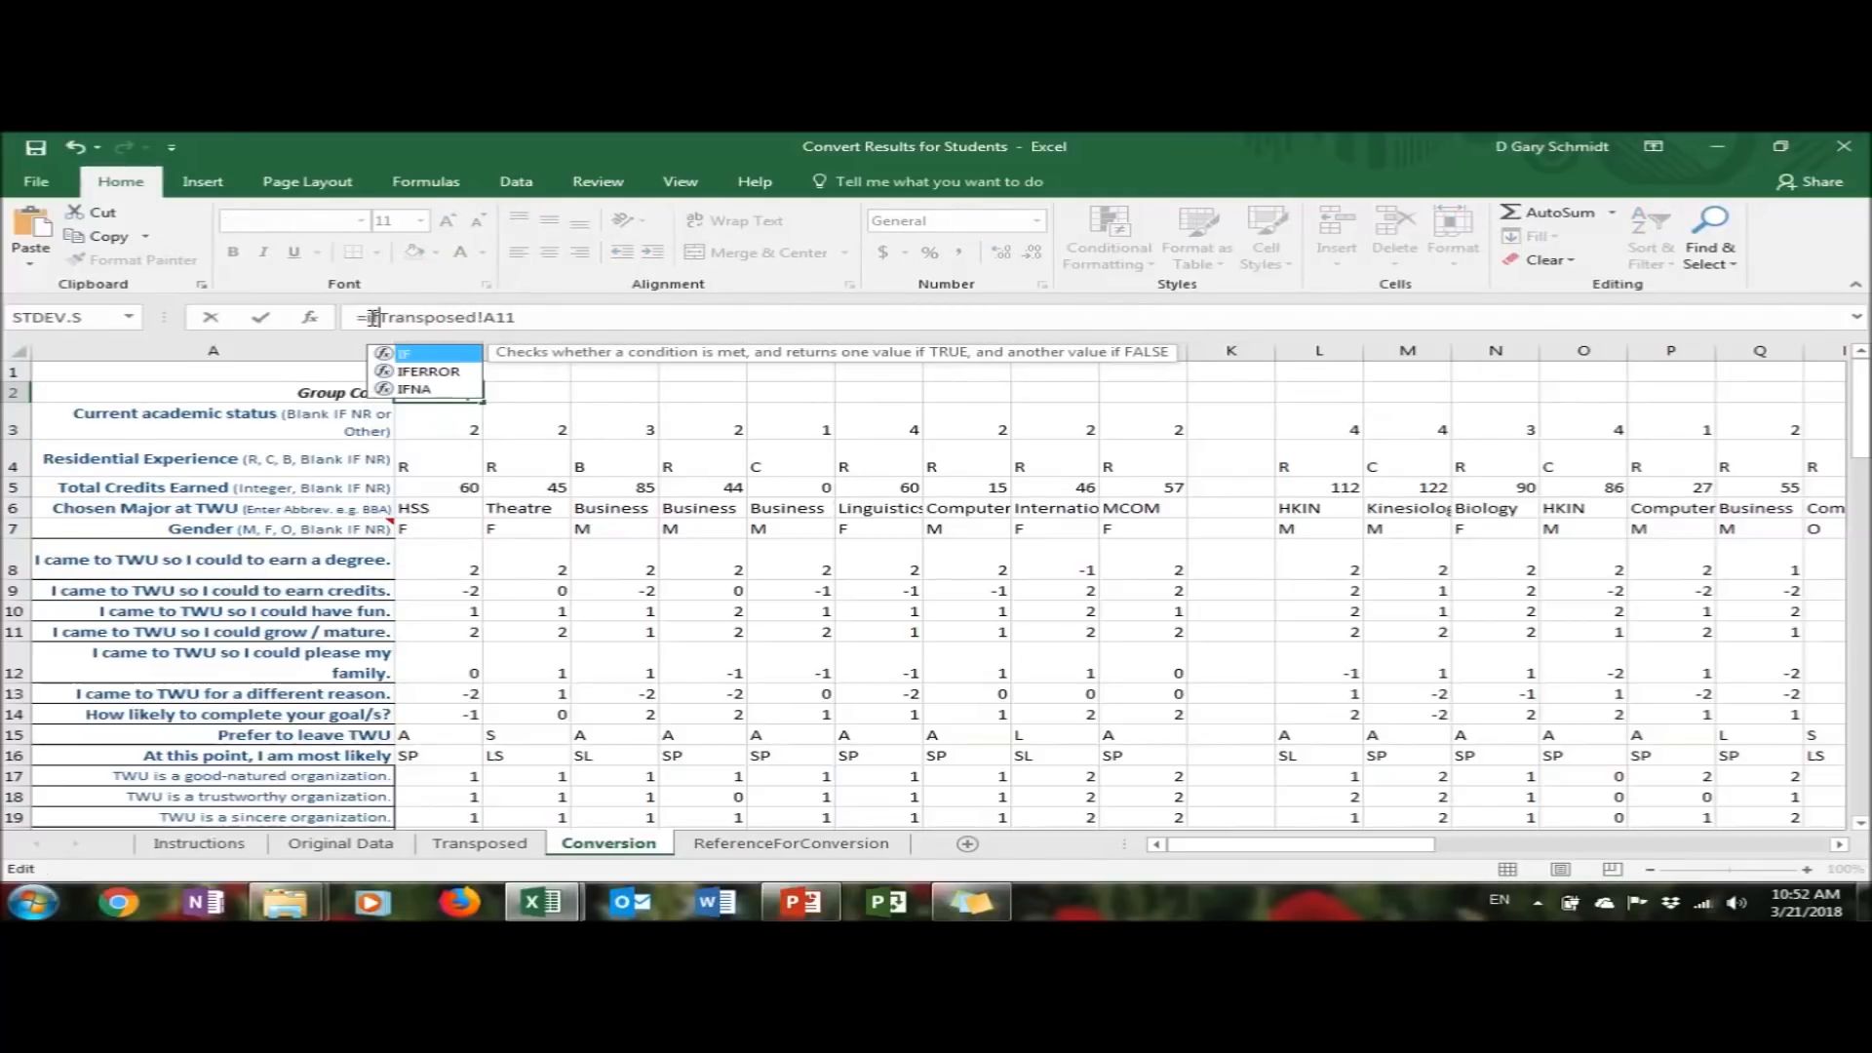
{"action": "type", "text": "("}
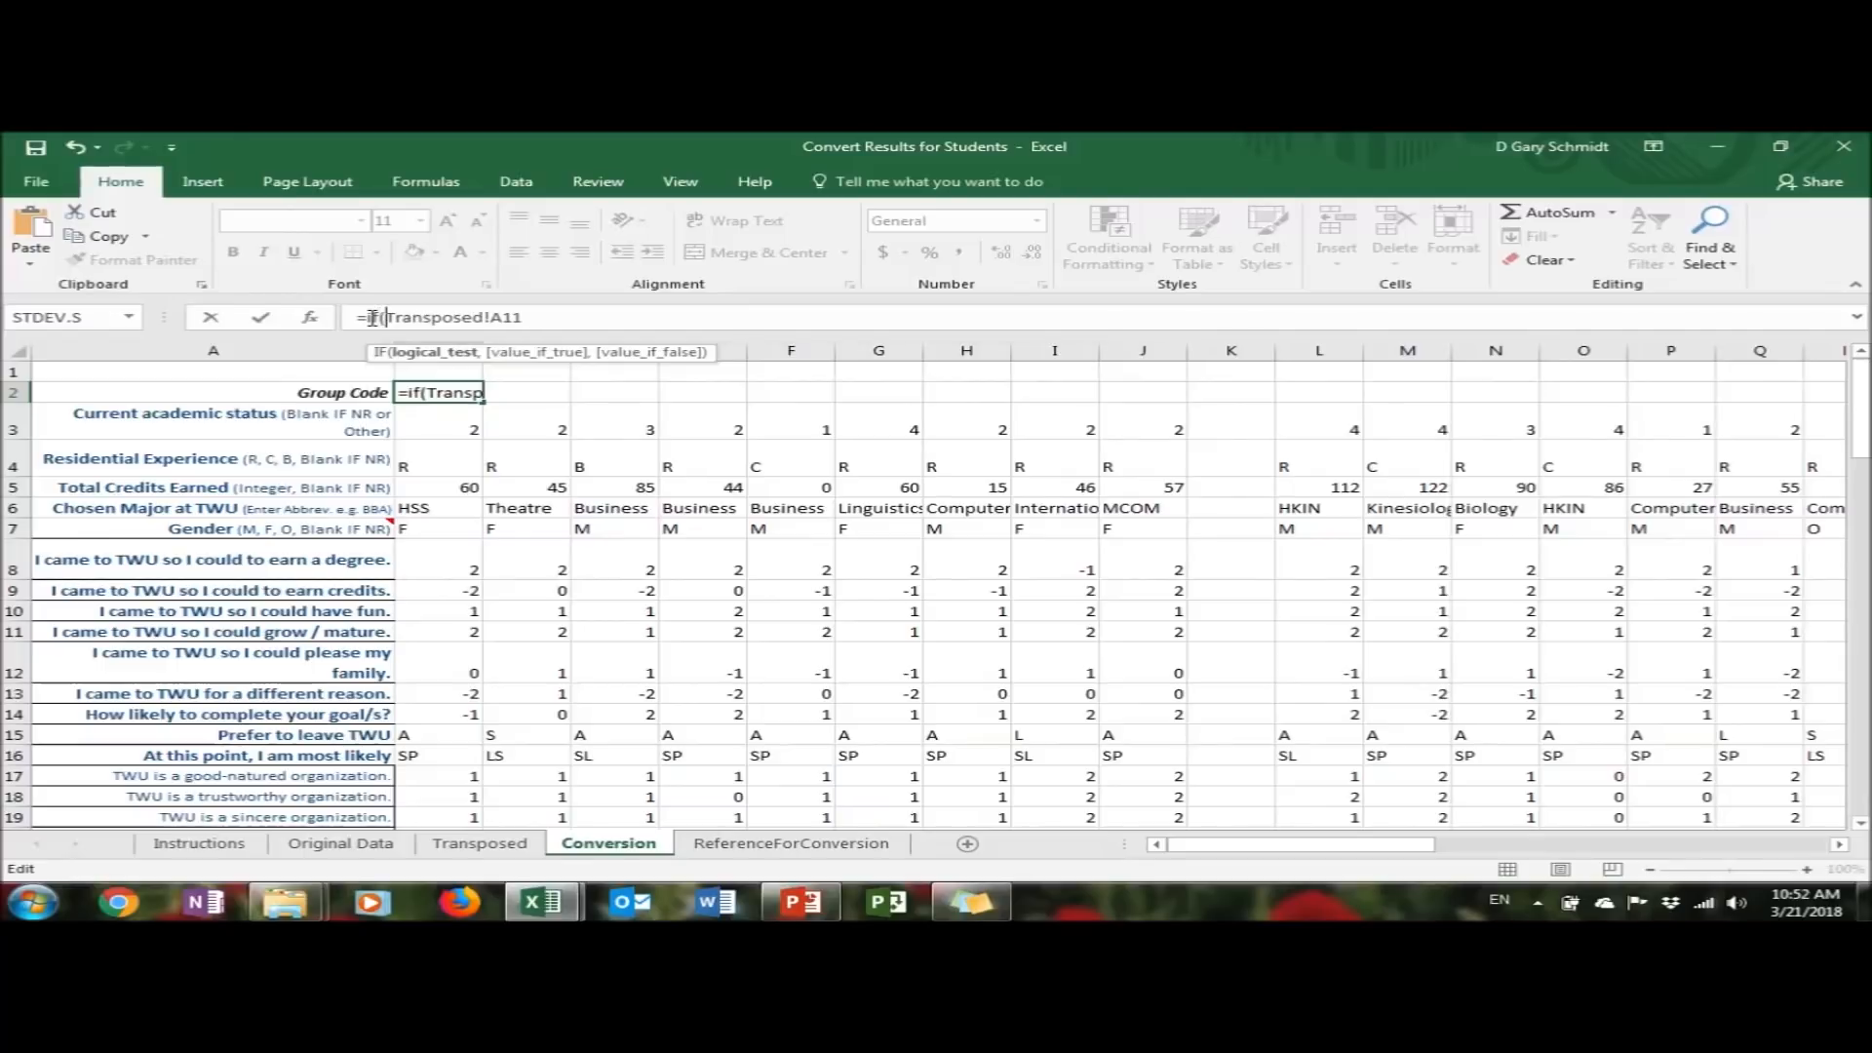
{"action": "type", "text": "isblank"}
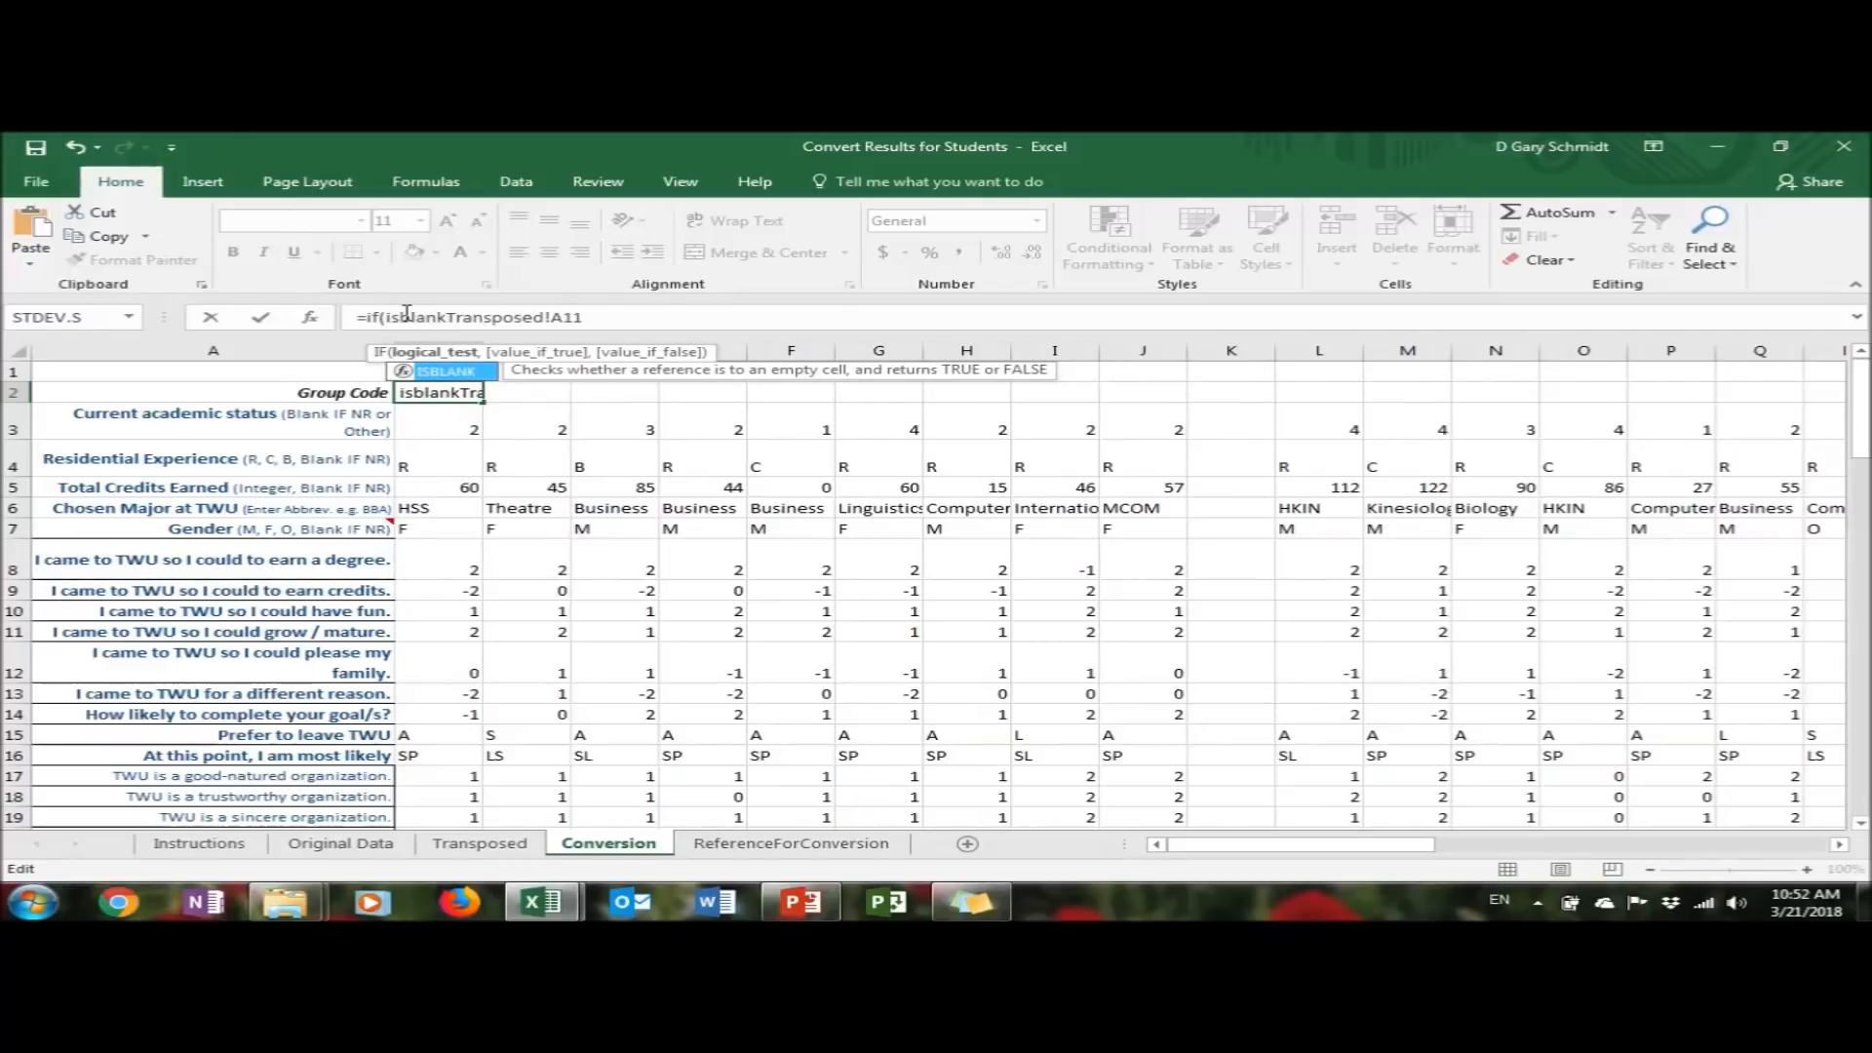
{"action": "type", "text": "("}
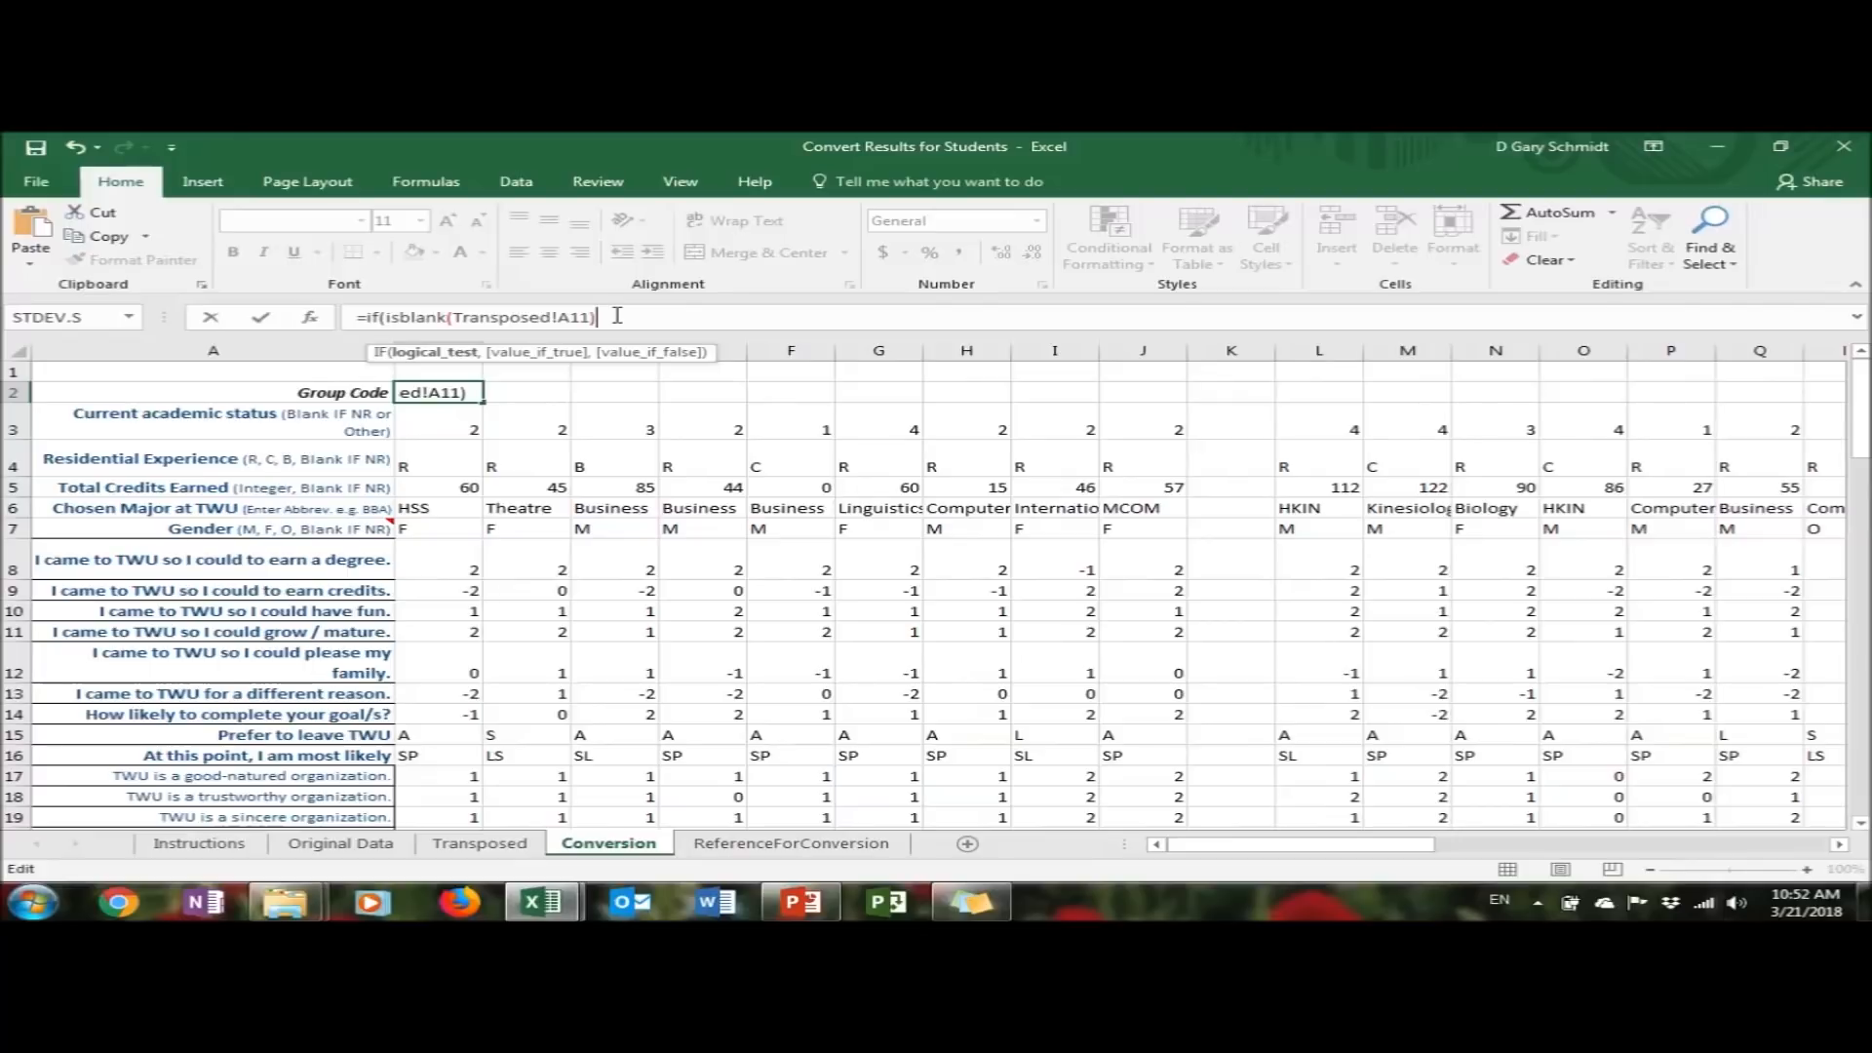
{"action": "type", "text": ",\"\""}
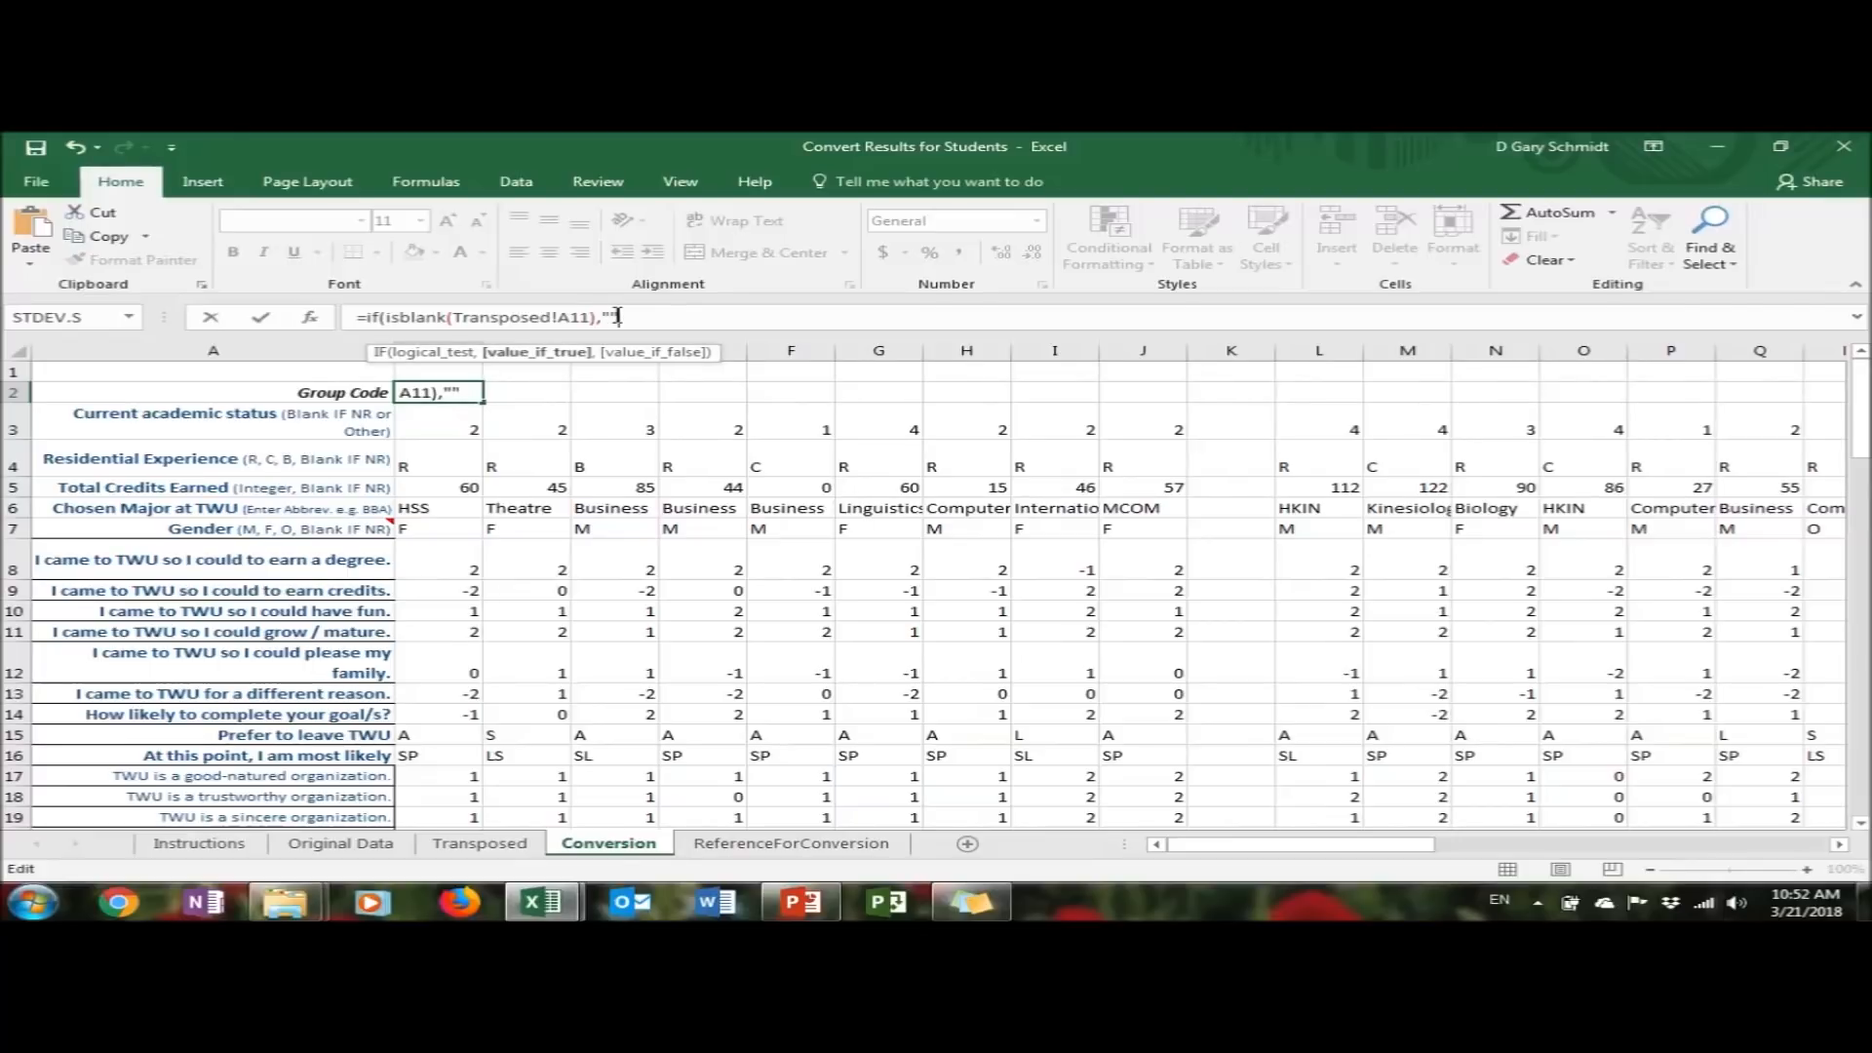
{"action": "type", "text": ","}
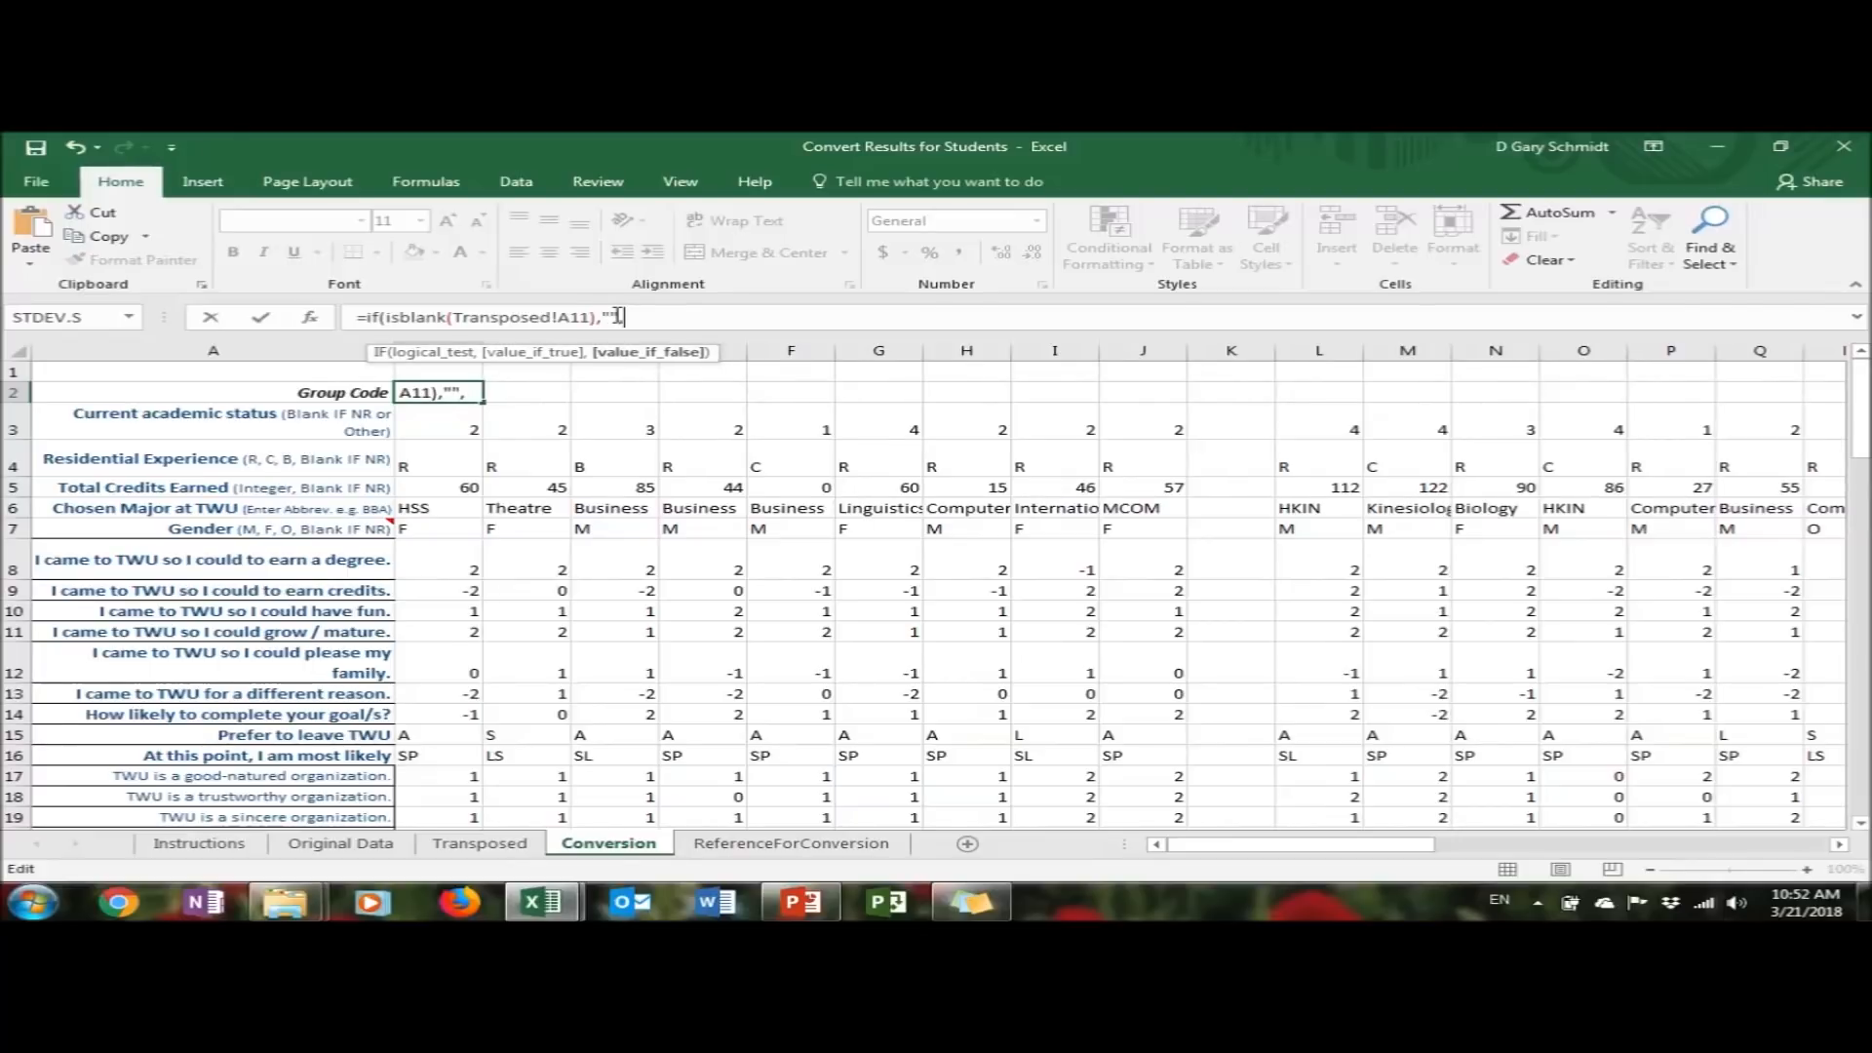
{"action": "left_click_drag", "start_coordinate": [591, 316], "coordinate": [455, 318]}
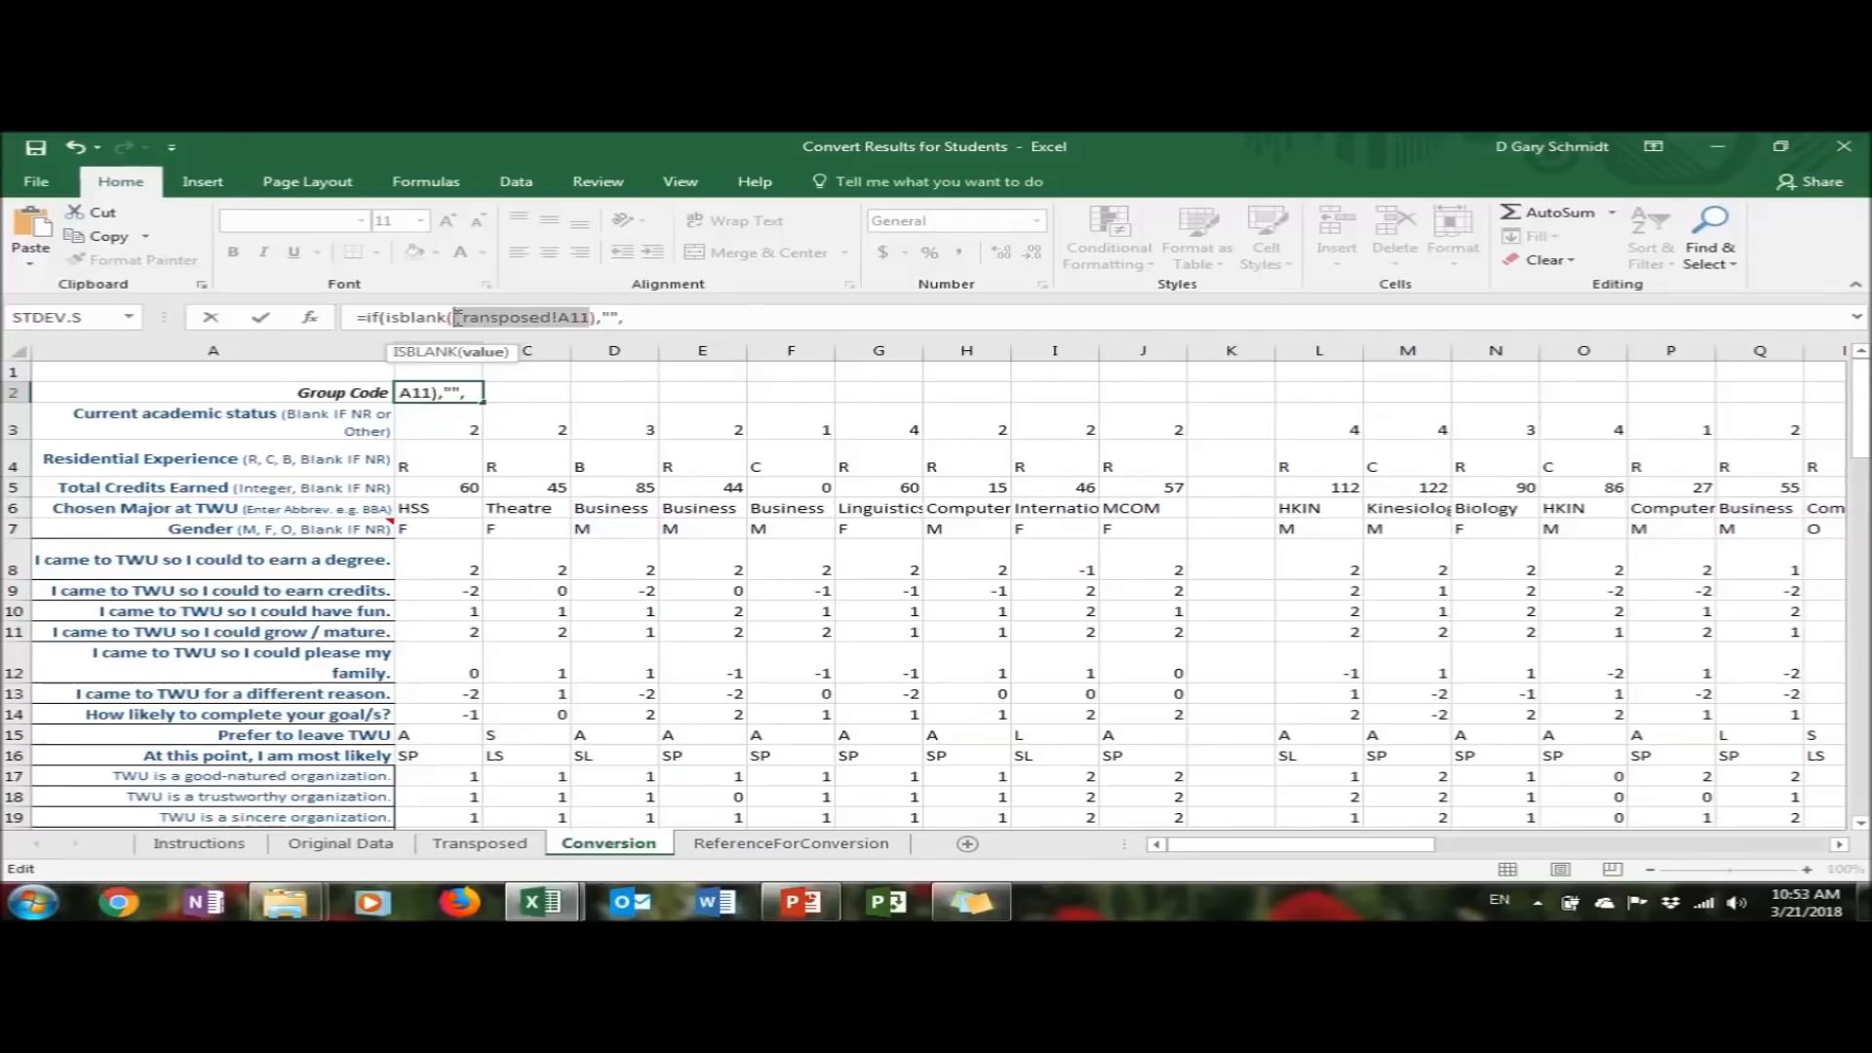
{"action": "left_click", "coordinate": [654, 314]}
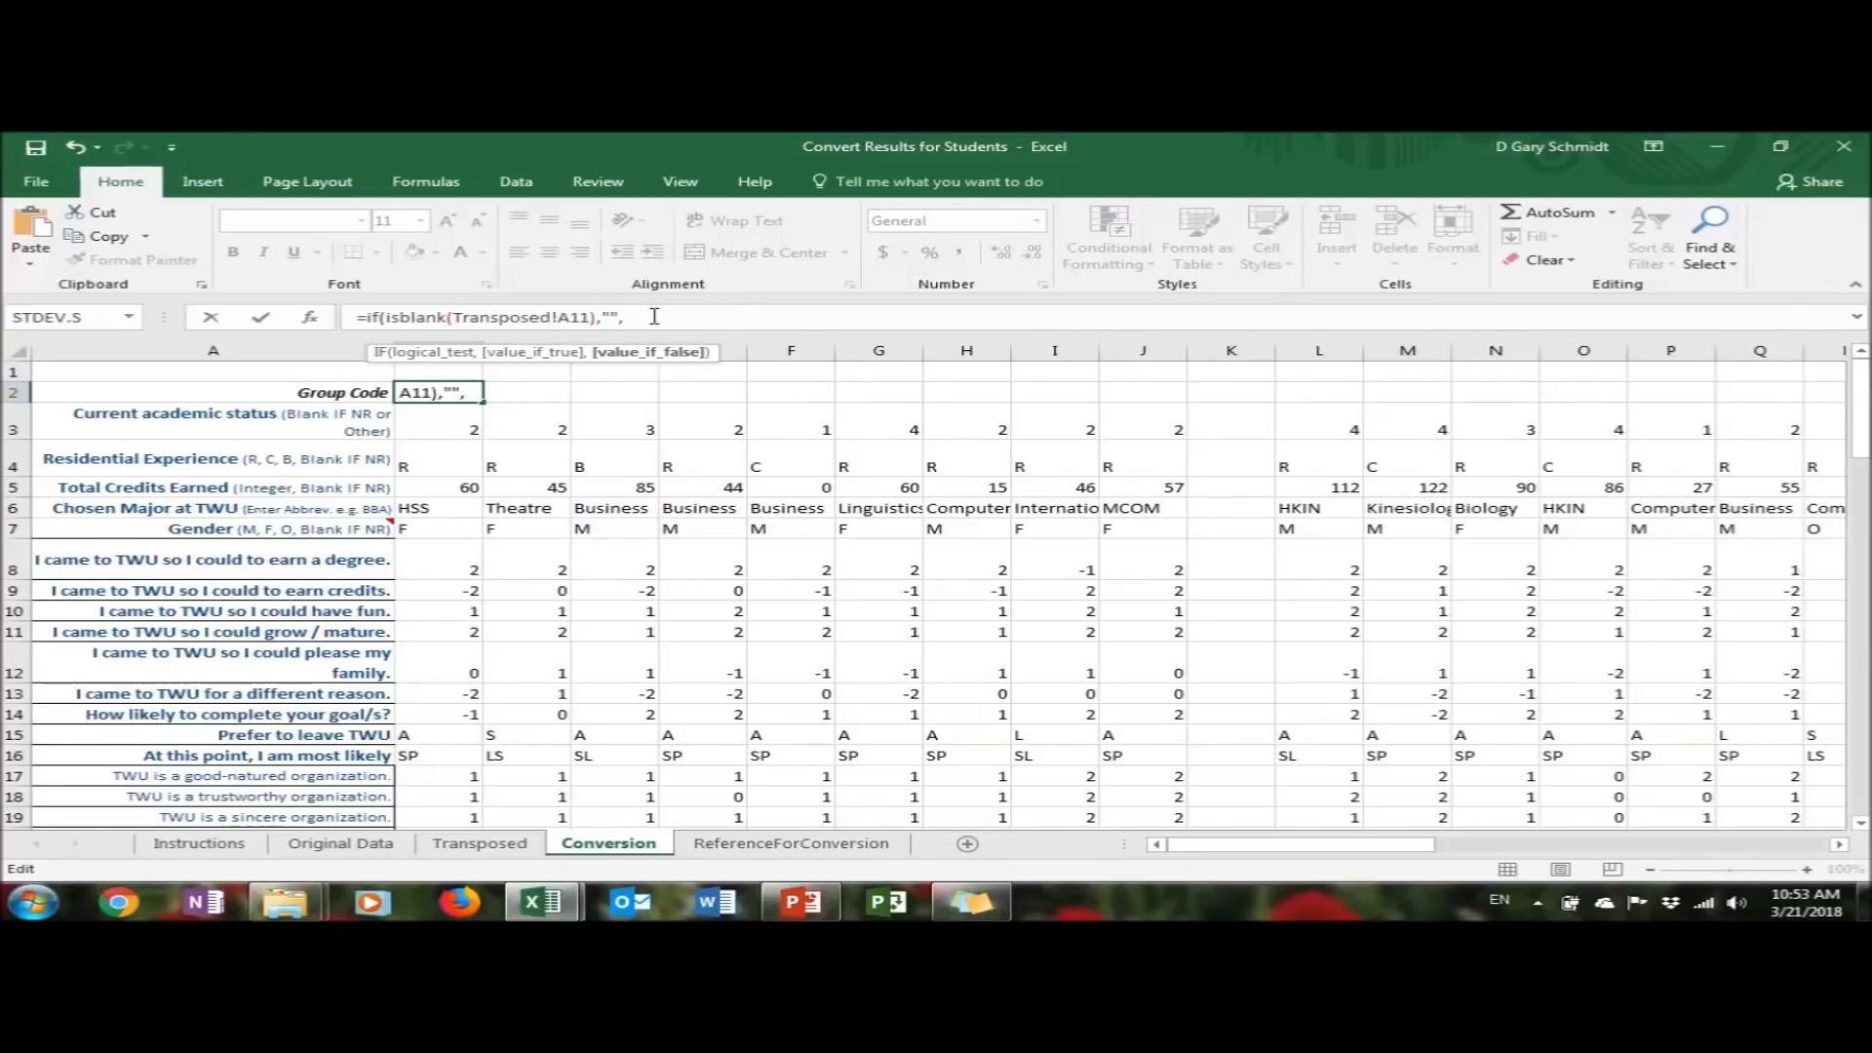
{"action": "key", "text": "ctrl+v"}
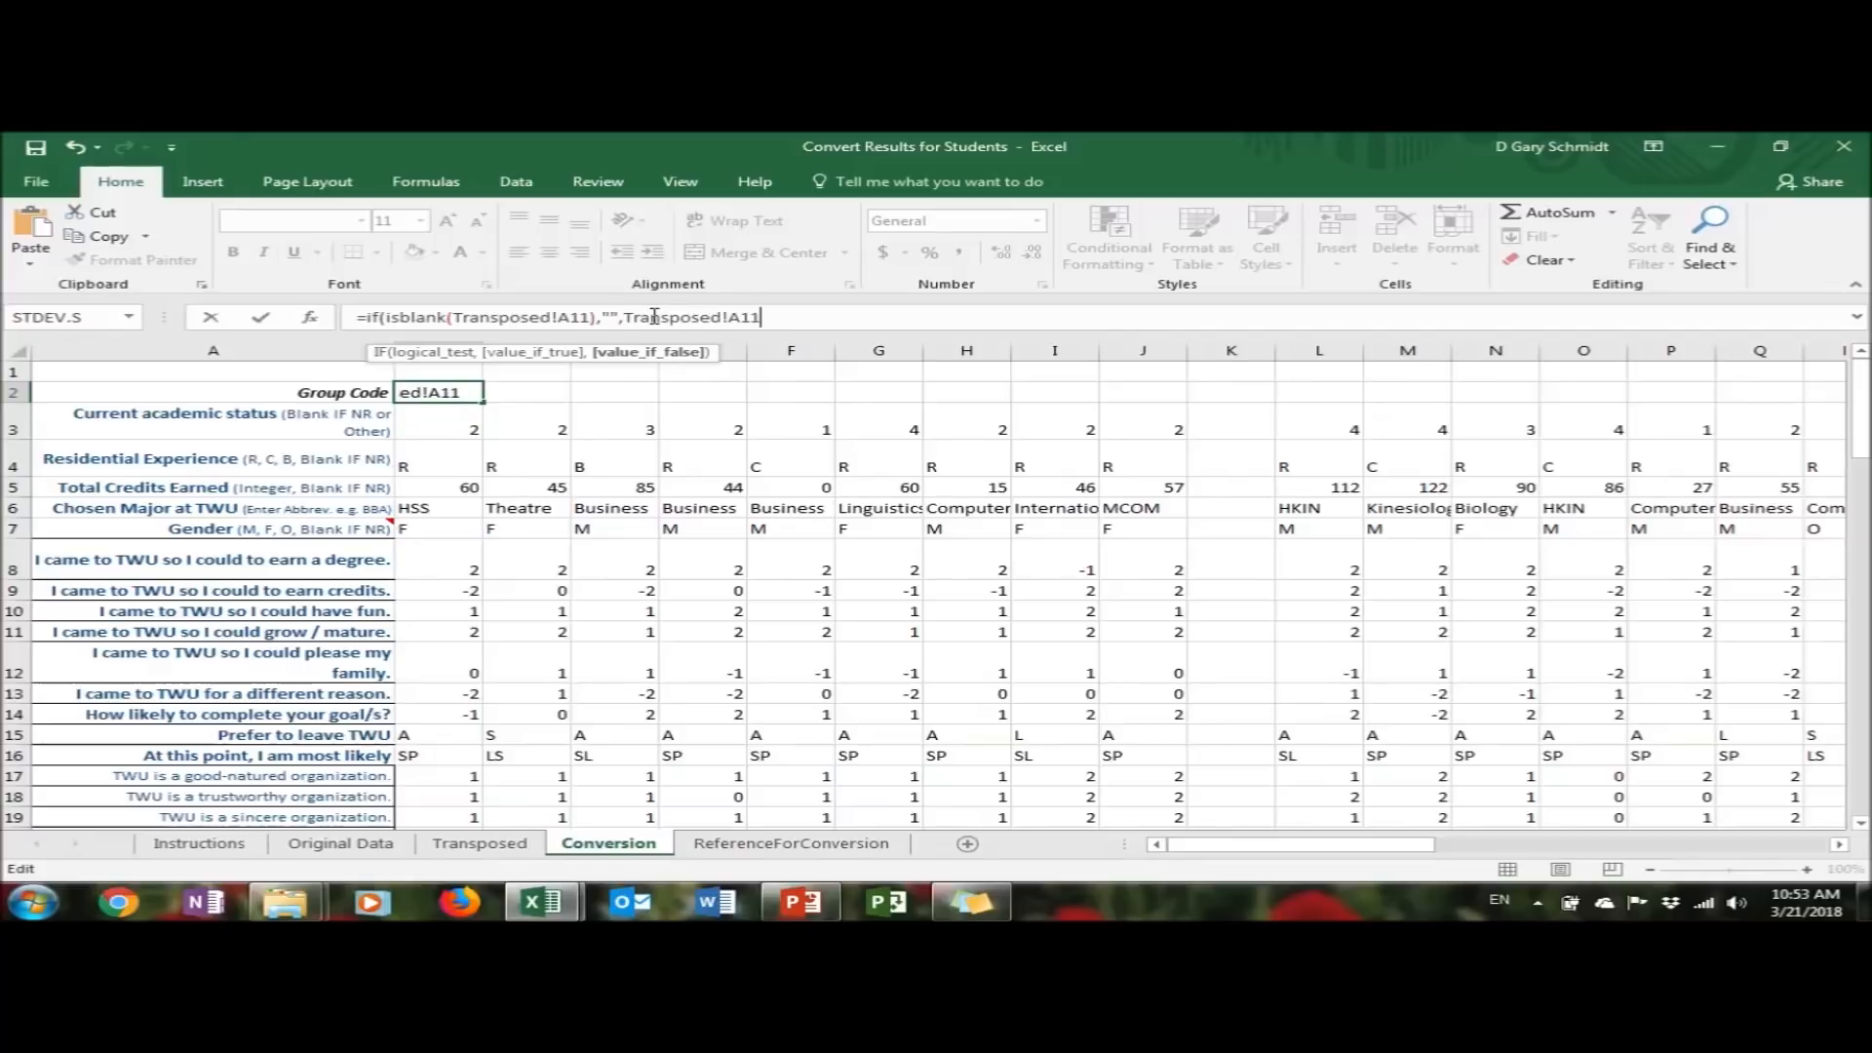
{"action": "key", "text": "Return"}
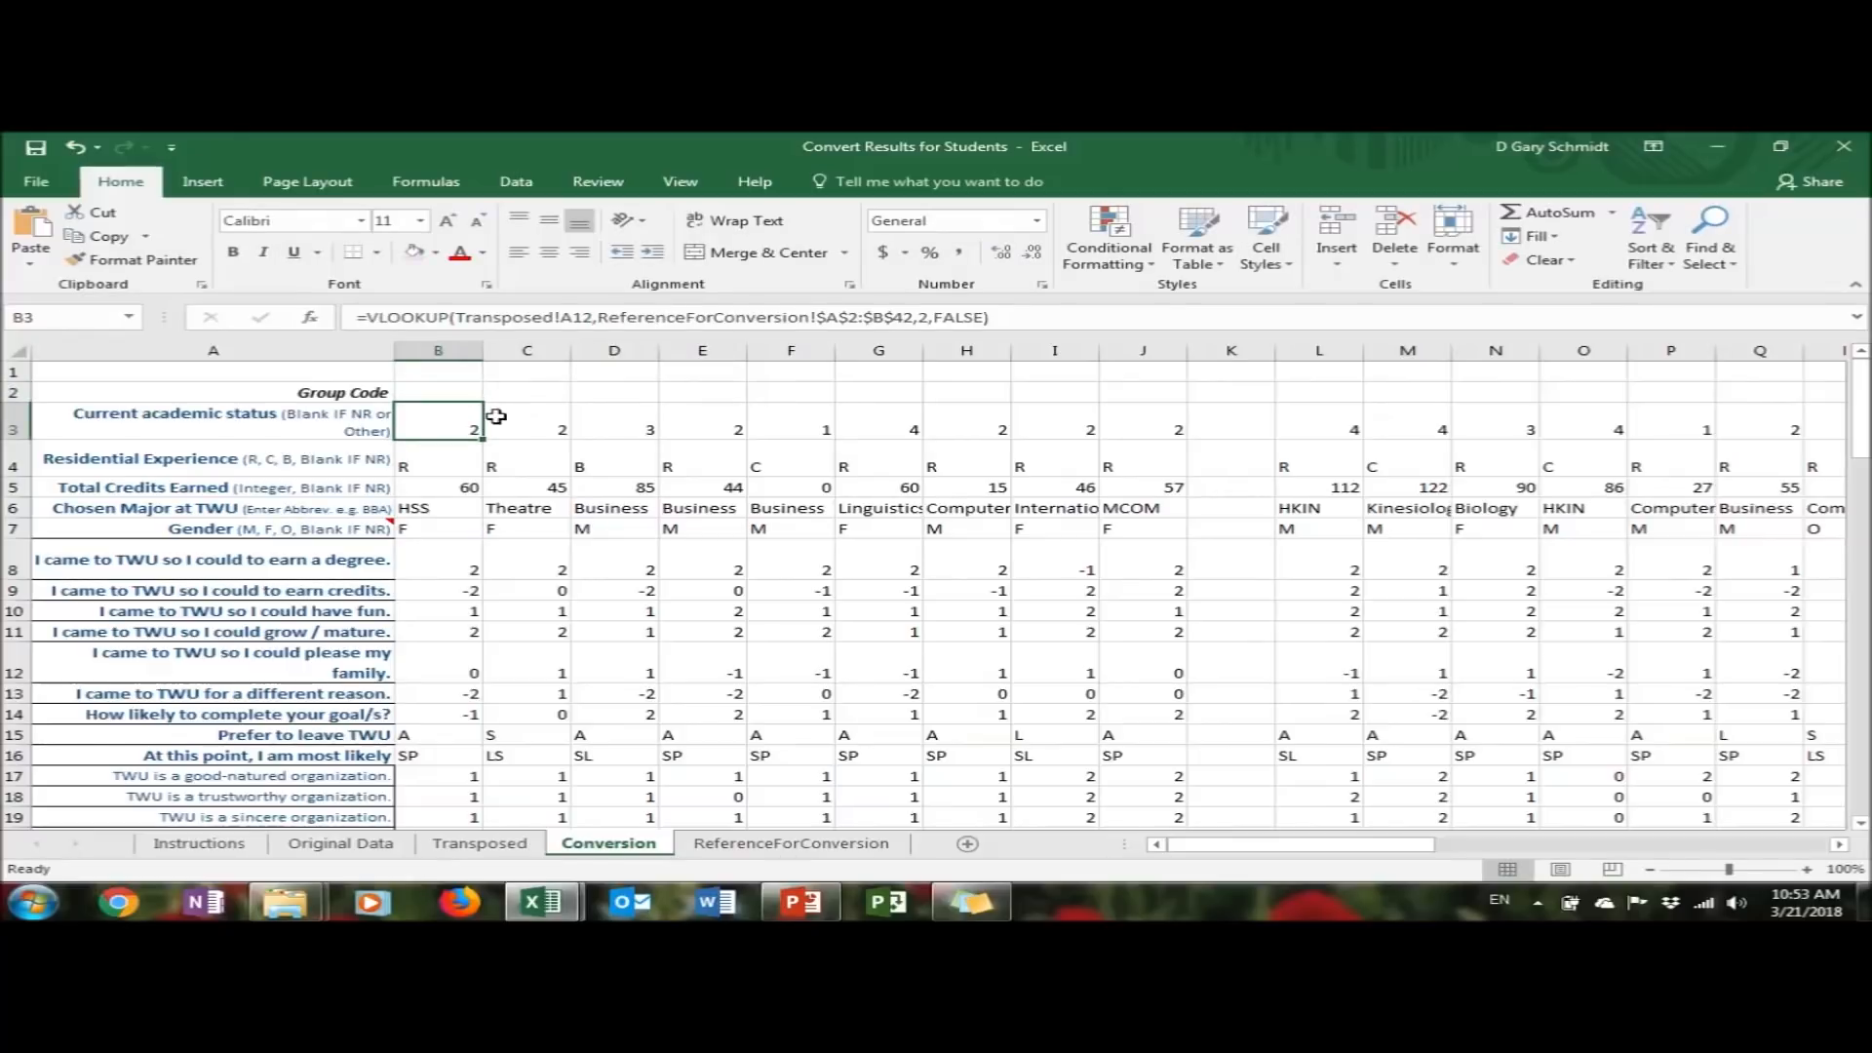
Fill the group code formula from B2 across row 2 through column AW
{"action": "left_click", "coordinate": [460, 391]}
{"action": "left_click_drag", "start_coordinate": [482, 403], "coordinate": [995, 396]}
{"action": "left_click_drag", "start_coordinate": [1151, 390], "coordinate": [1188, 395]}
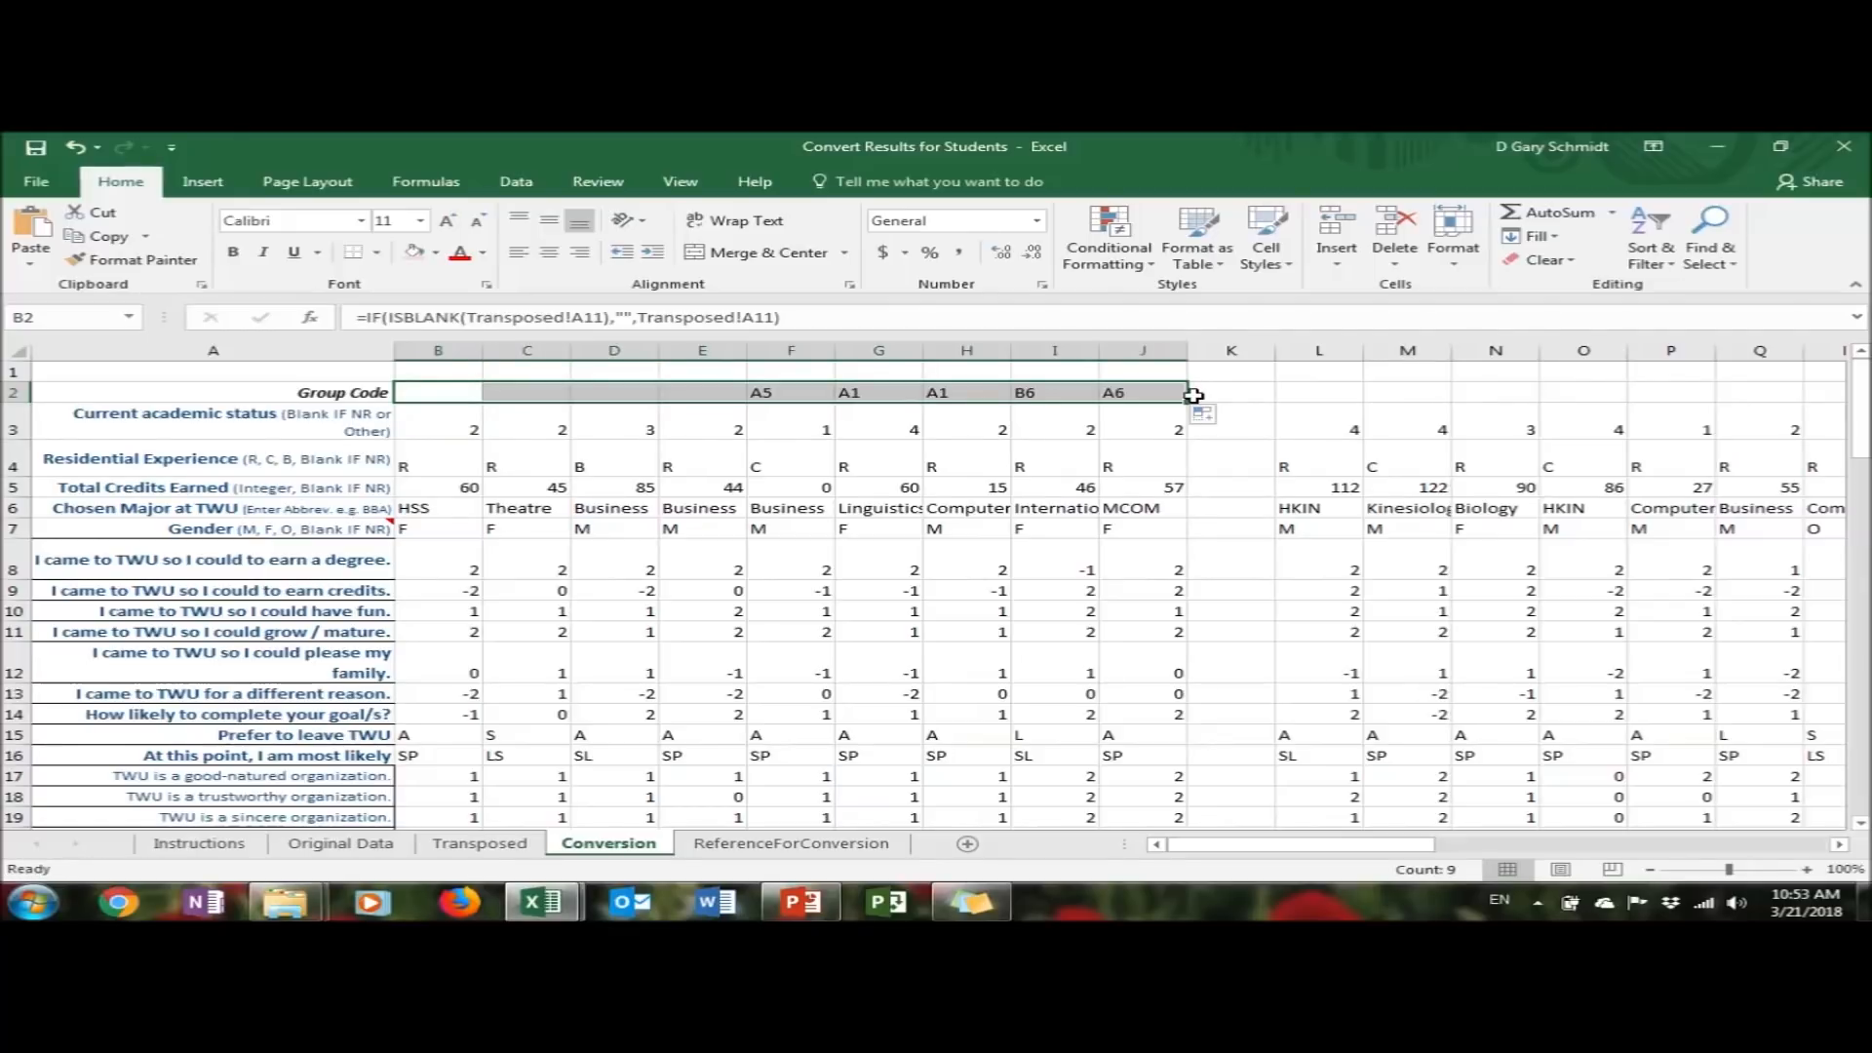
{"action": "left_click_drag", "start_coordinate": [1190, 403], "coordinate": [1146, 403]}
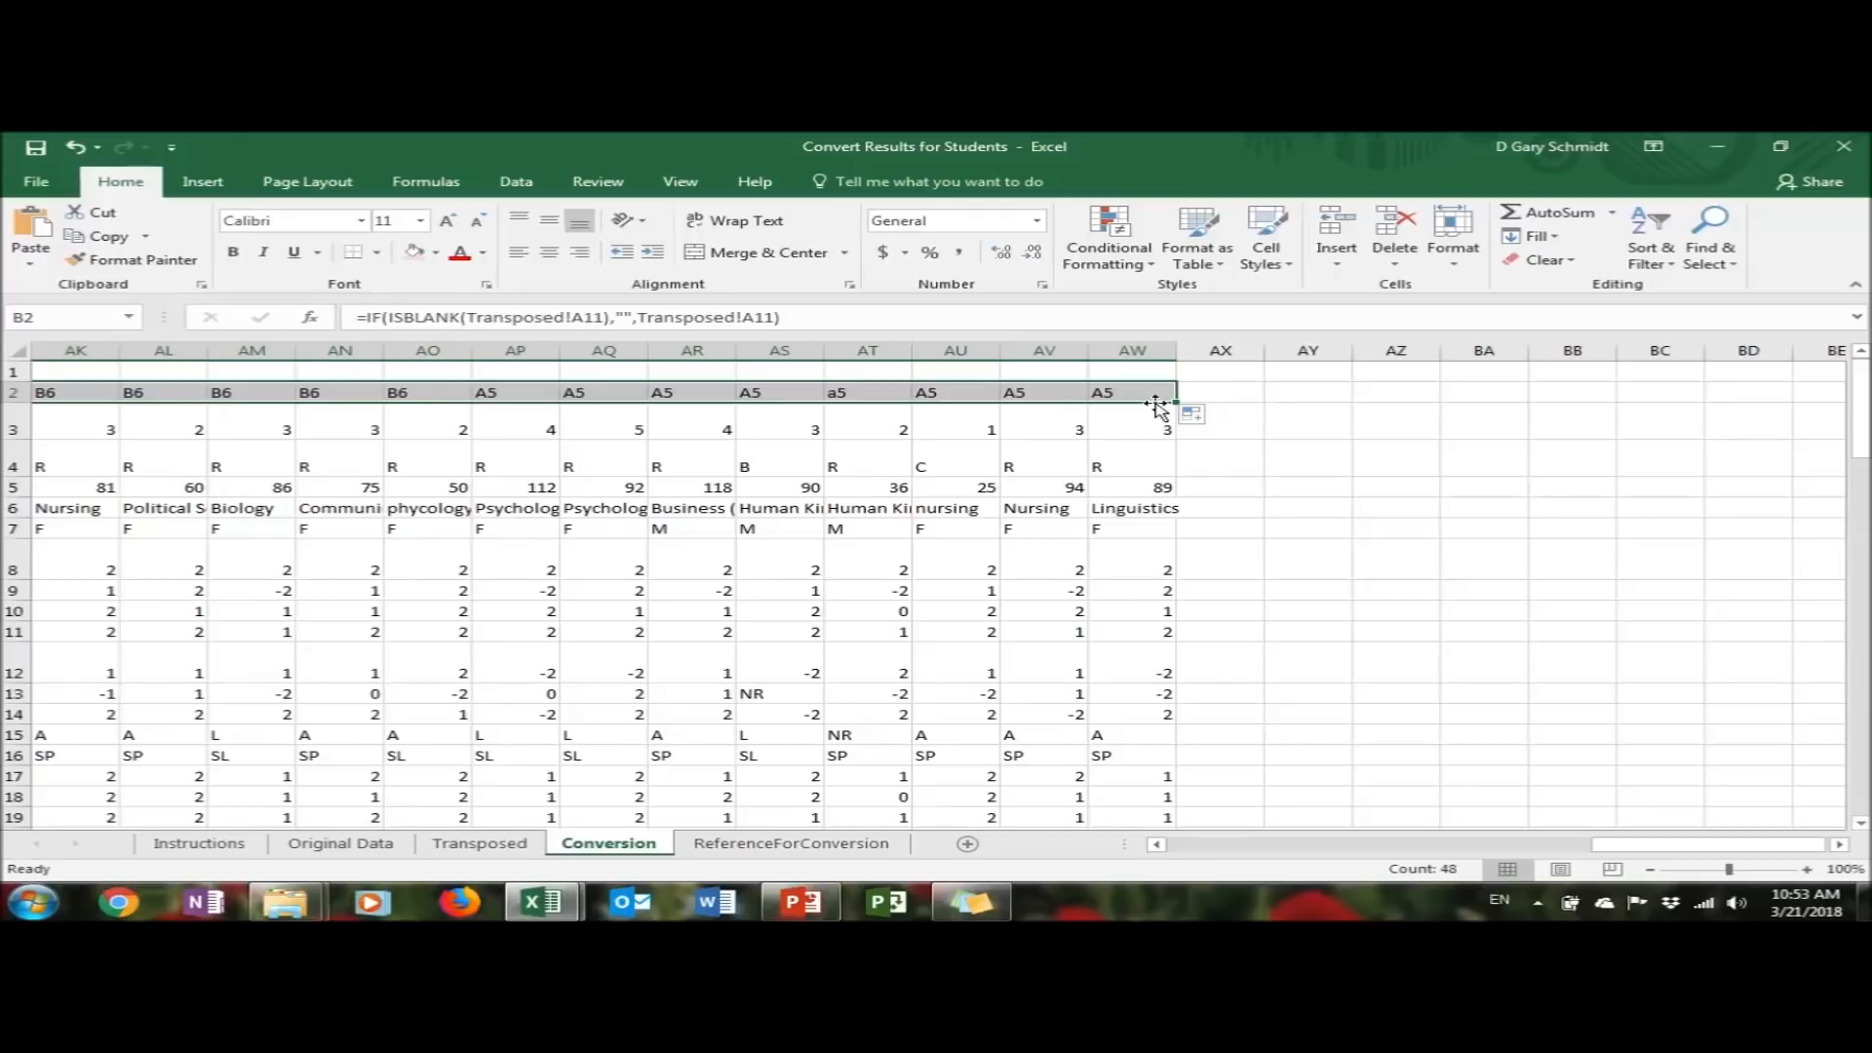
{"action": "left_click", "coordinate": [1180, 848]}
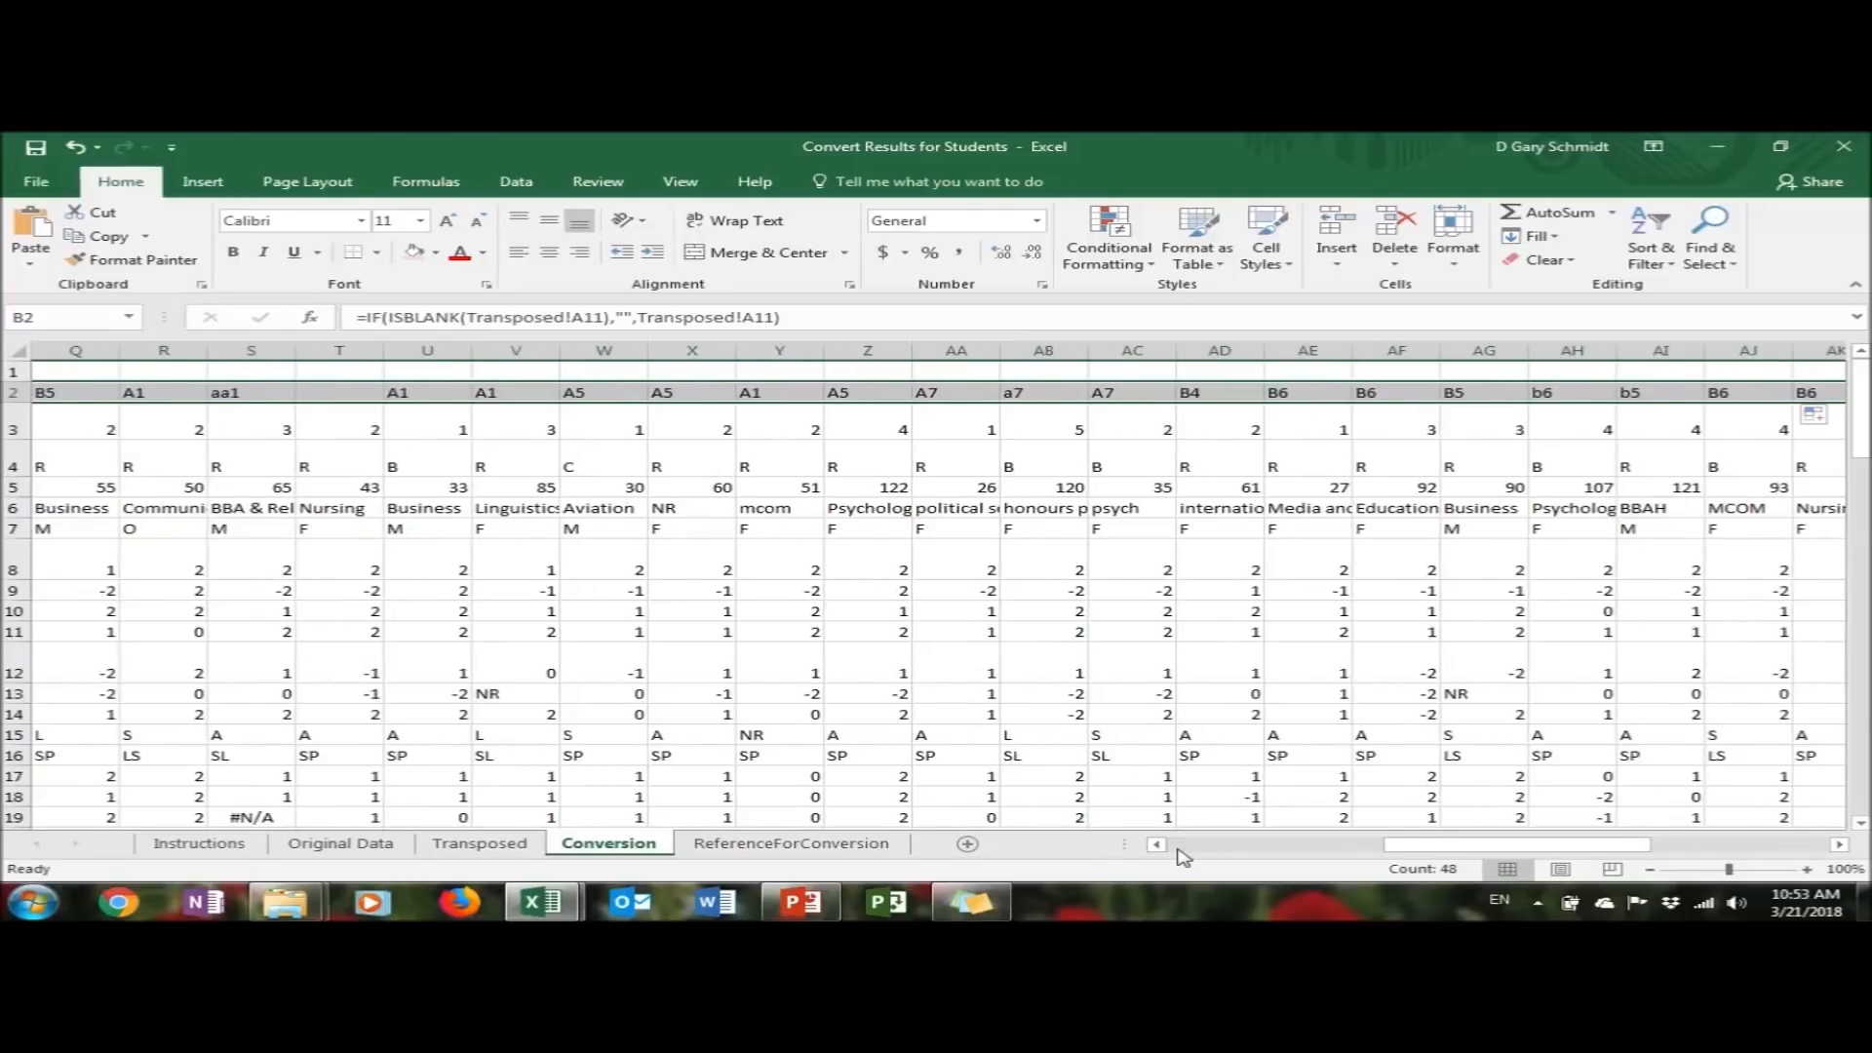
{"action": "left_click", "coordinate": [1180, 846]}
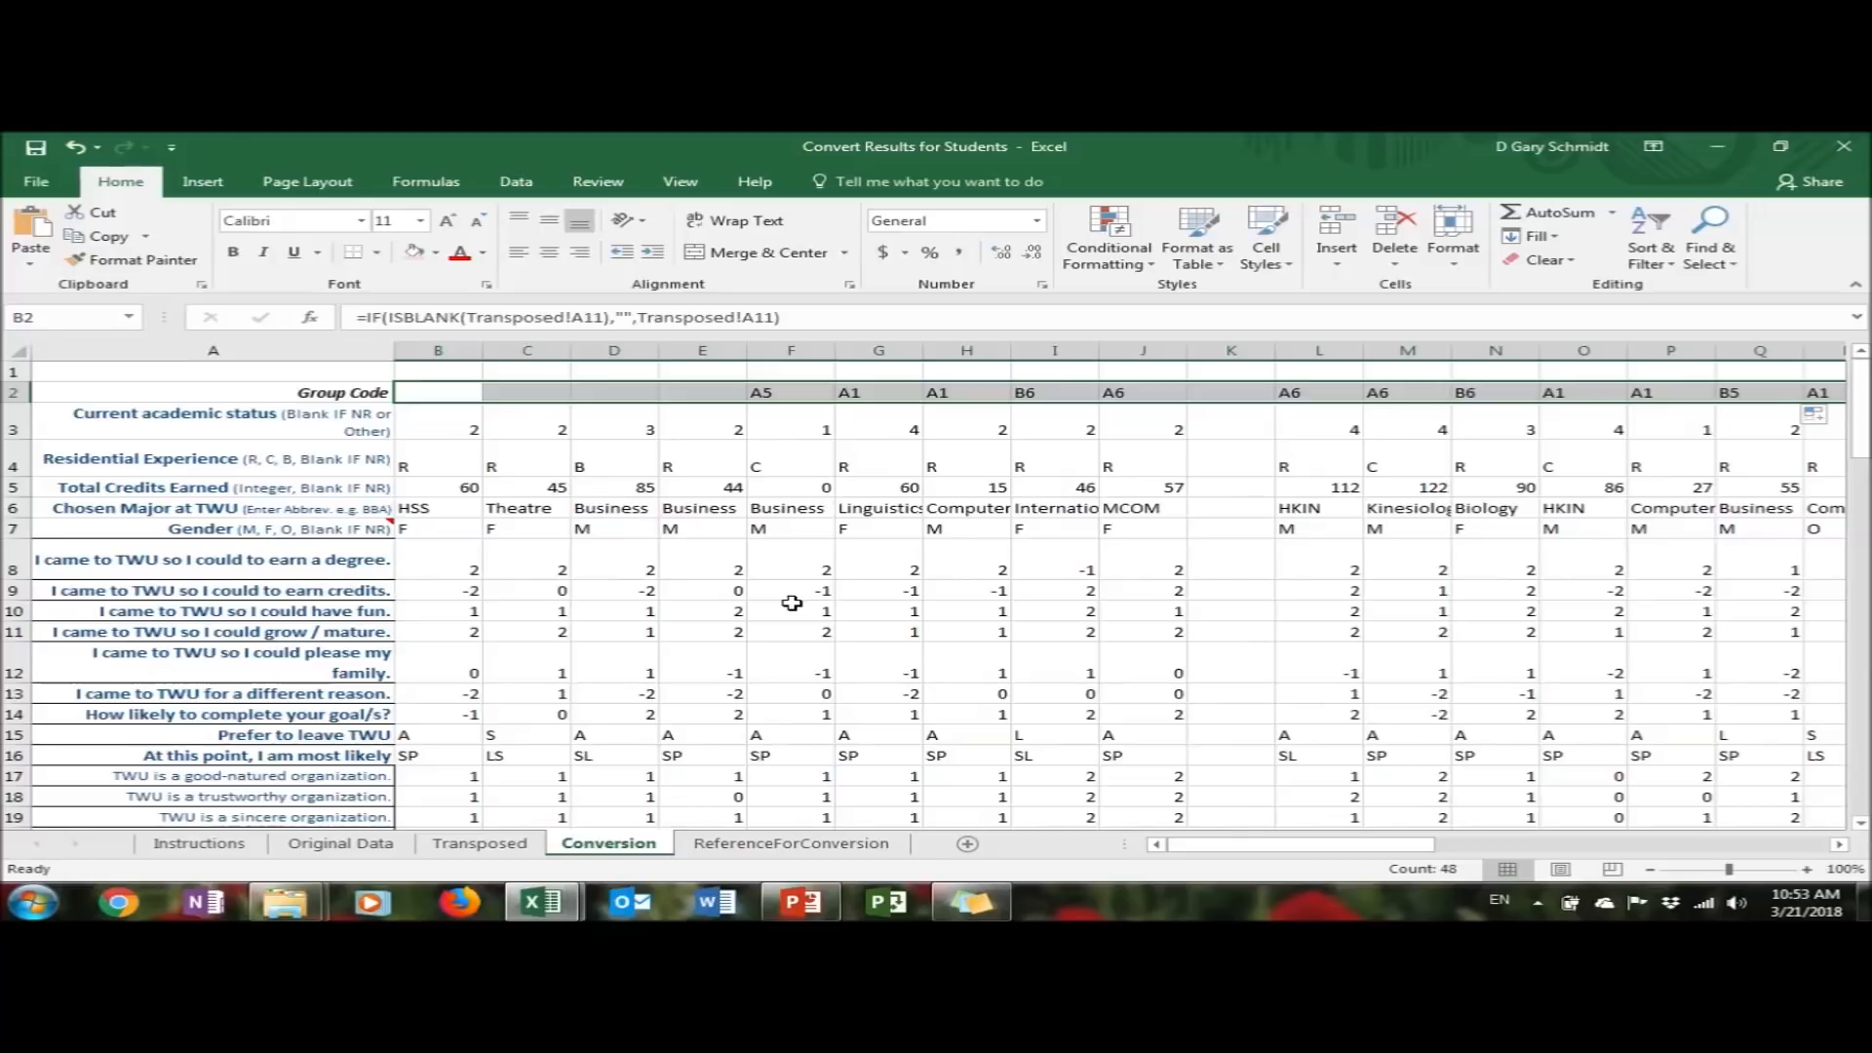
Copy the response columns B through AW of the Conversion sheet
{"action": "left_click", "coordinate": [517, 573]}
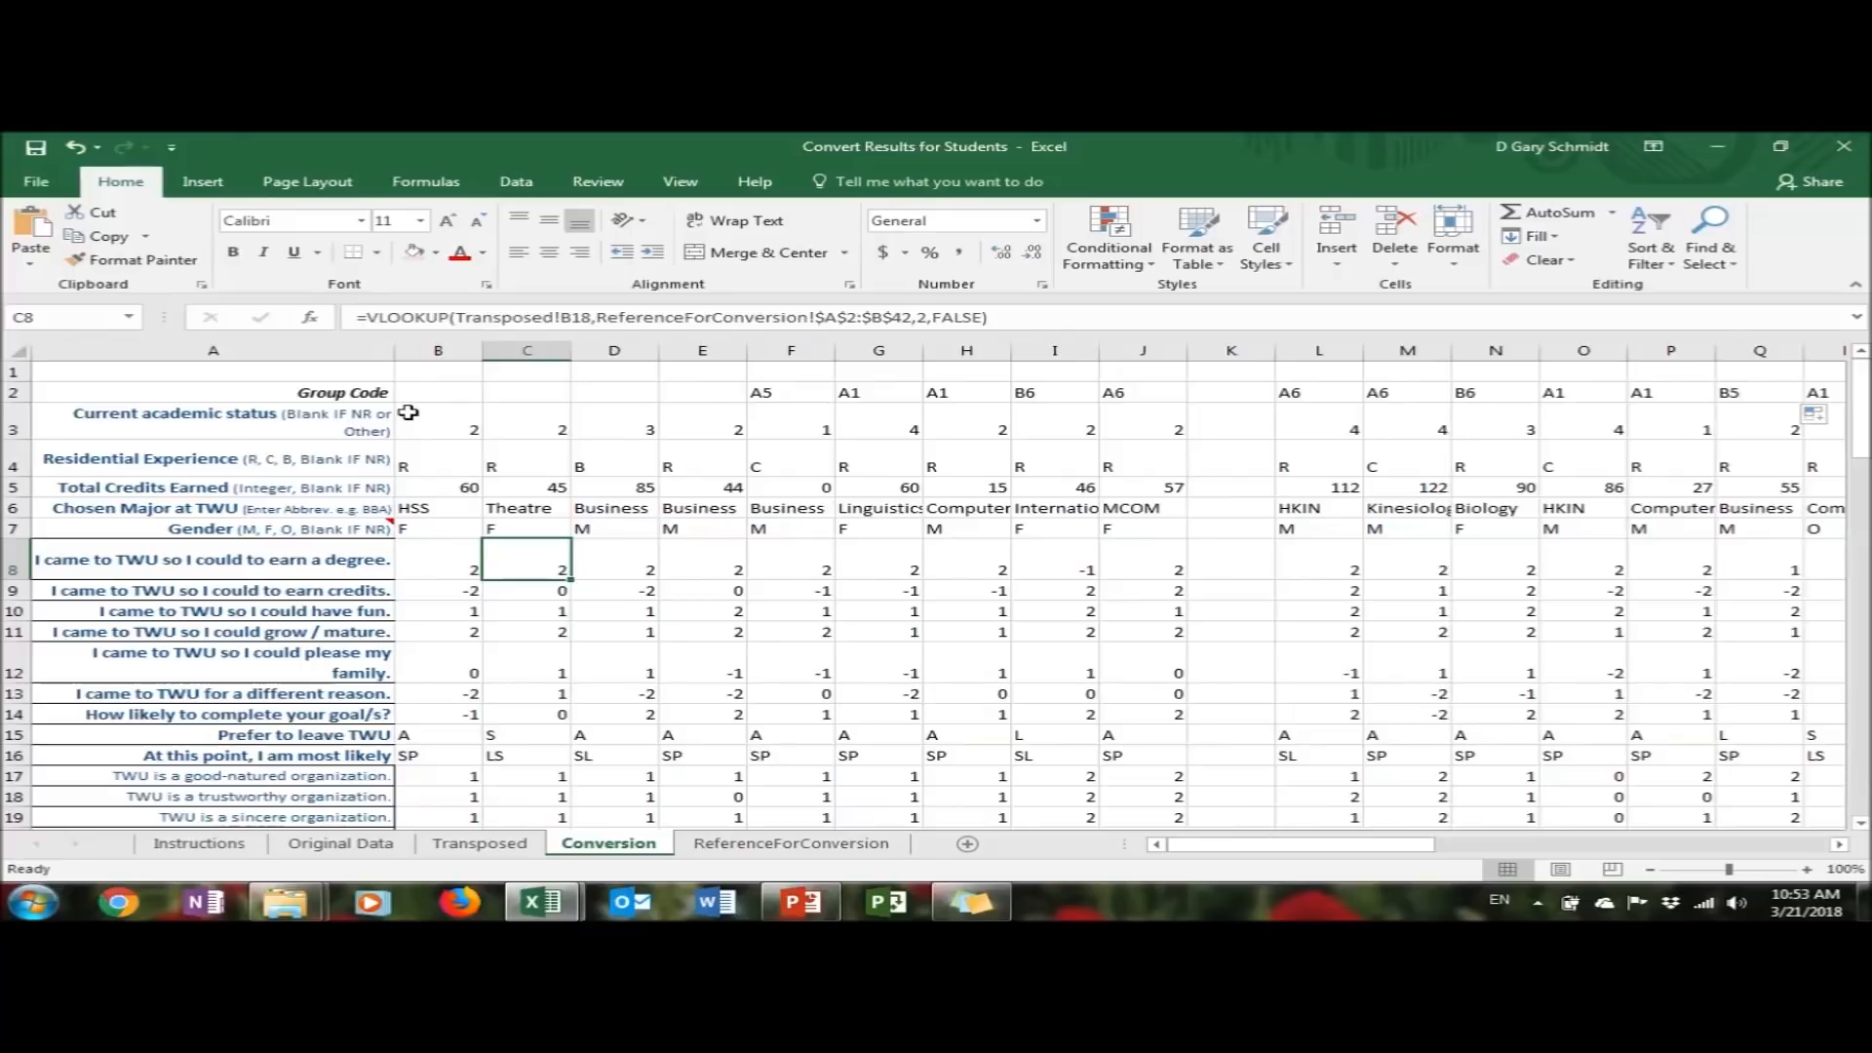
{"action": "mouse_move", "coordinate": [437, 350]}
{"action": "left_mouse_down"}
{"action": "mouse_move", "coordinate": [1599, 283]}
{"action": "mouse_move", "coordinate": [1866, 368]}
{"action": "mouse_move", "coordinate": [1560, 379]}
{"action": "left_mouse_up"}
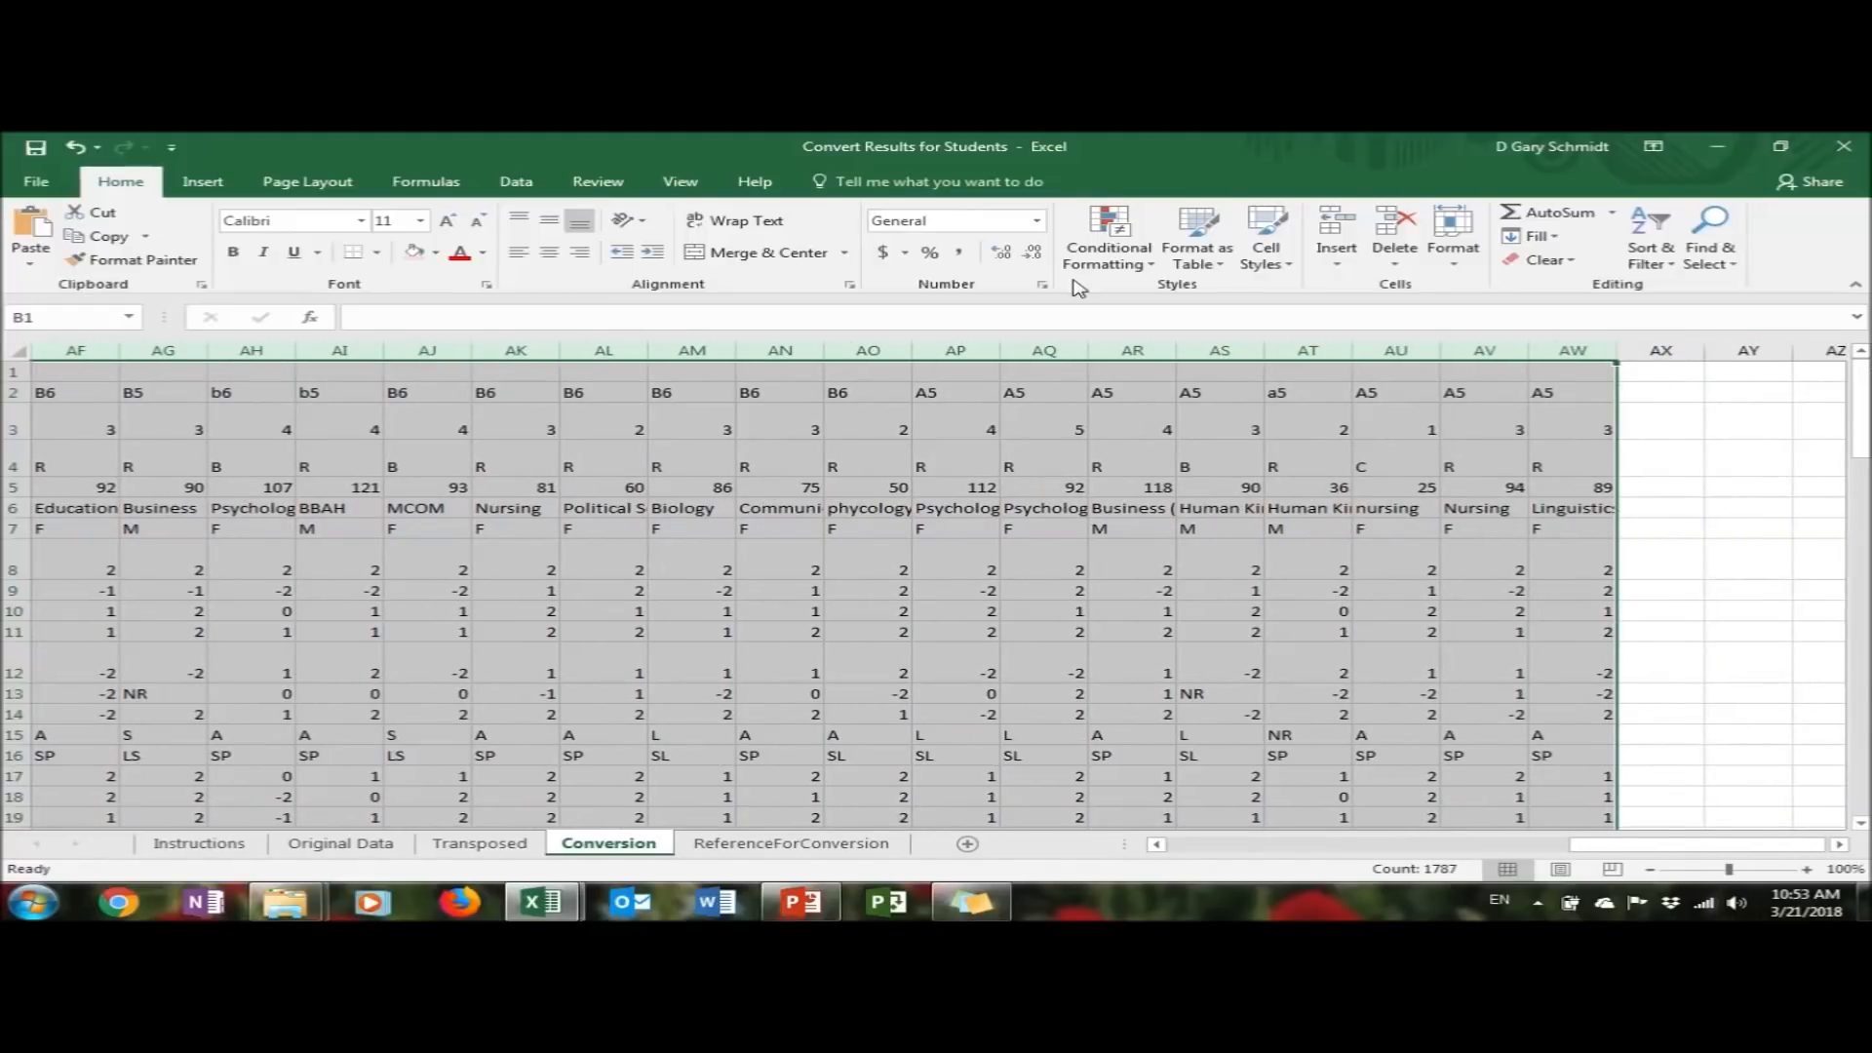
{"action": "left_click", "coordinate": [96, 238]}
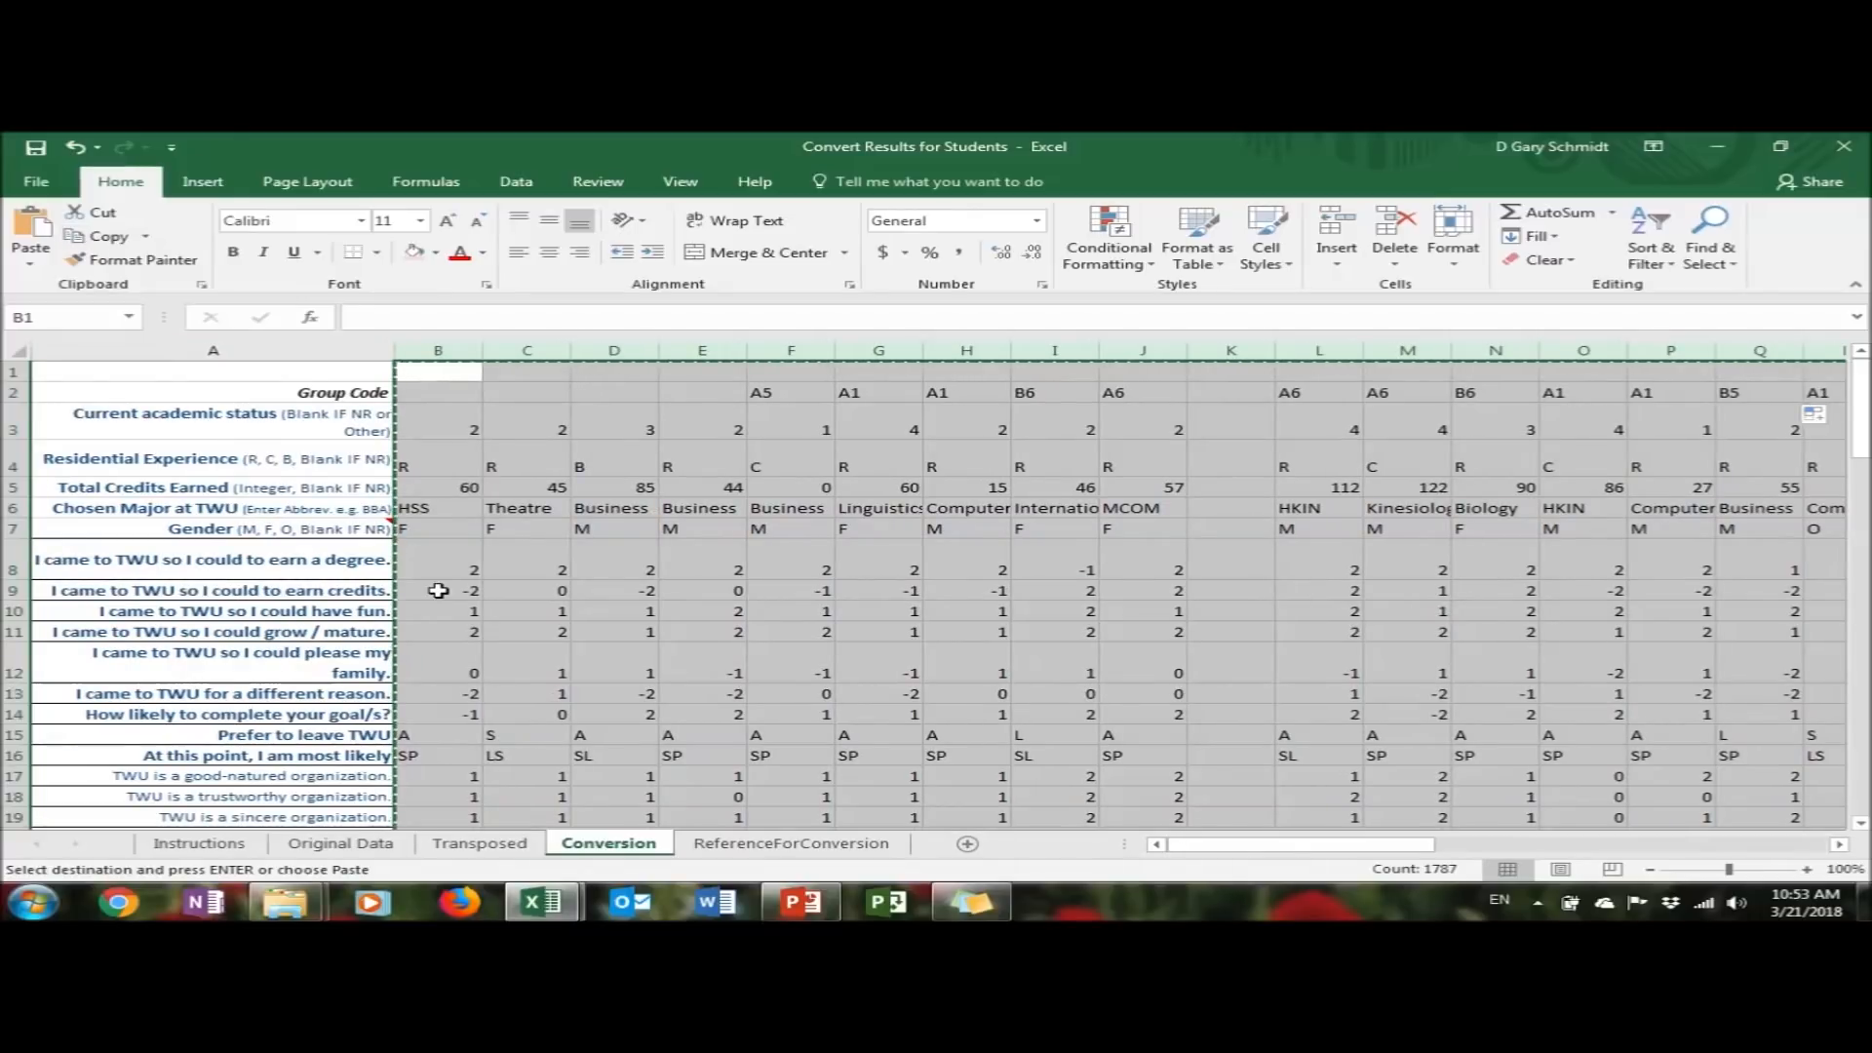
Switch to AllDataSP2018 and paste the copied columns starting at column EA, as values with source formatting
{"action": "left_click", "coordinate": [579, 897]}
{"action": "left_click", "coordinate": [459, 799]}
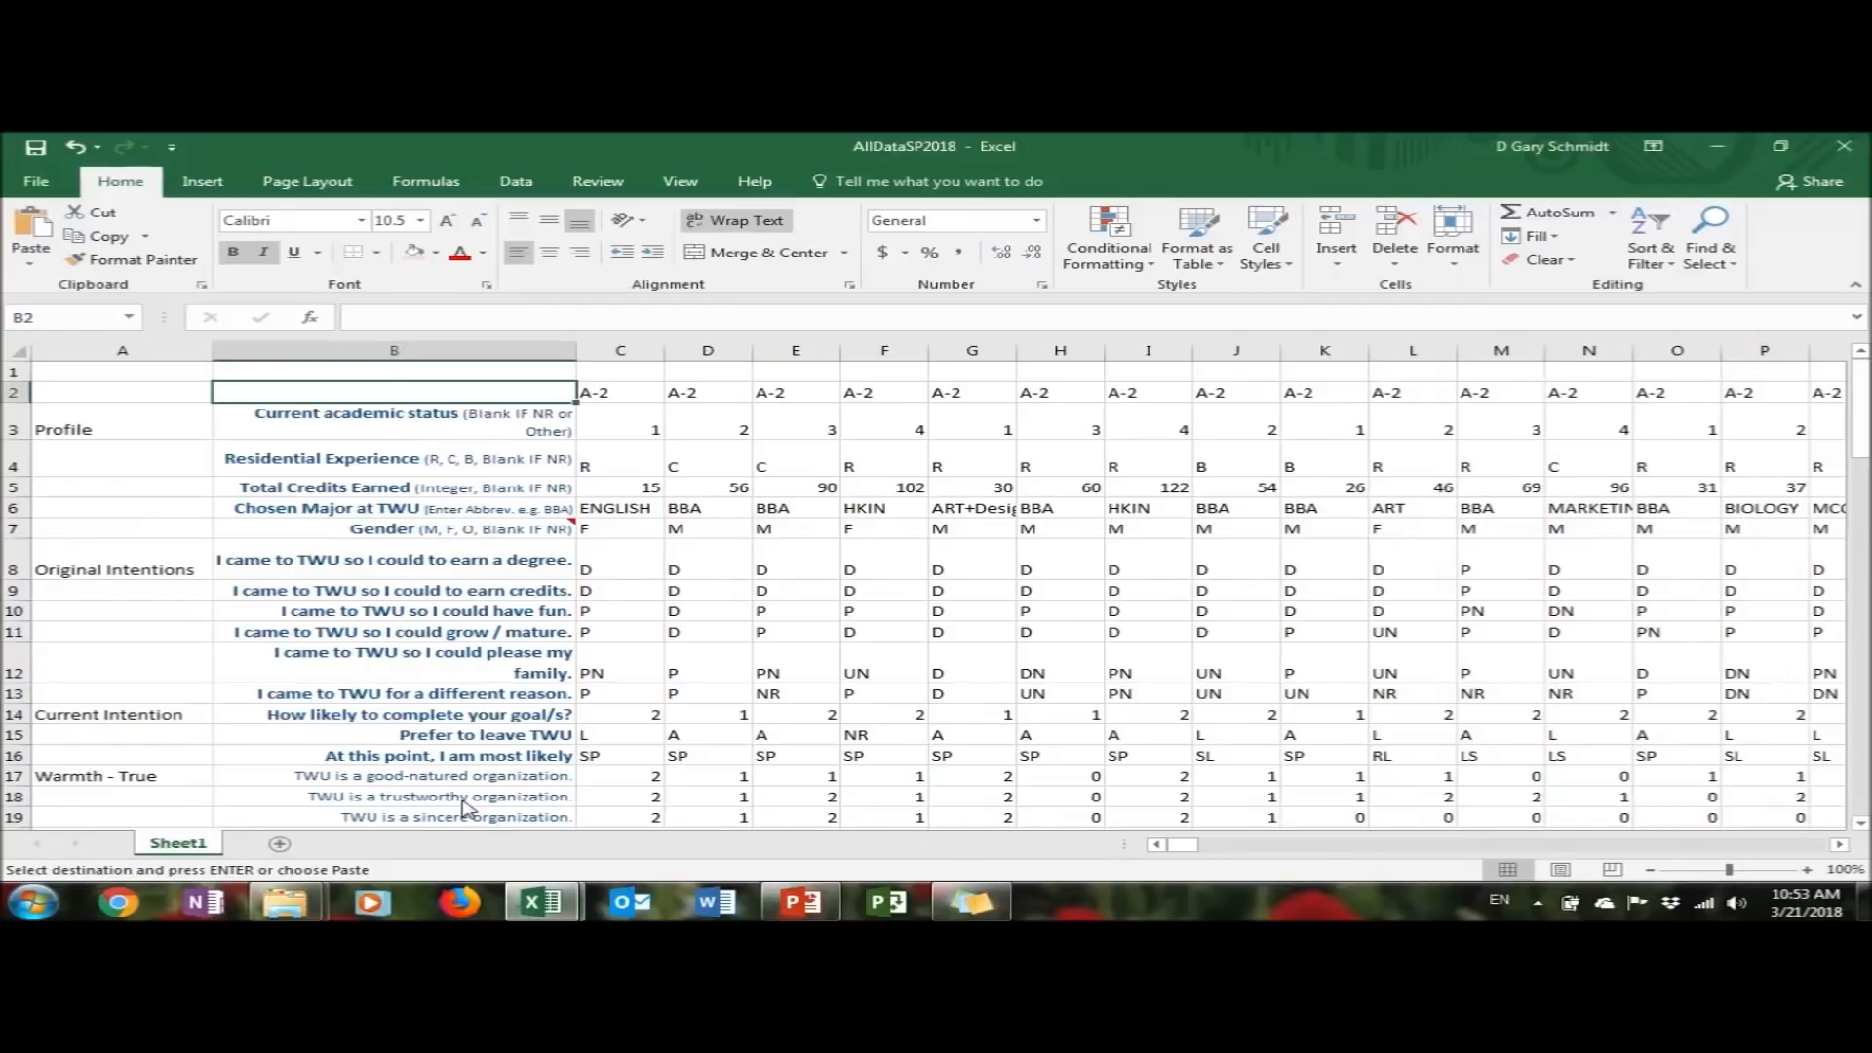
{"action": "left_click", "coordinate": [1056, 394]}
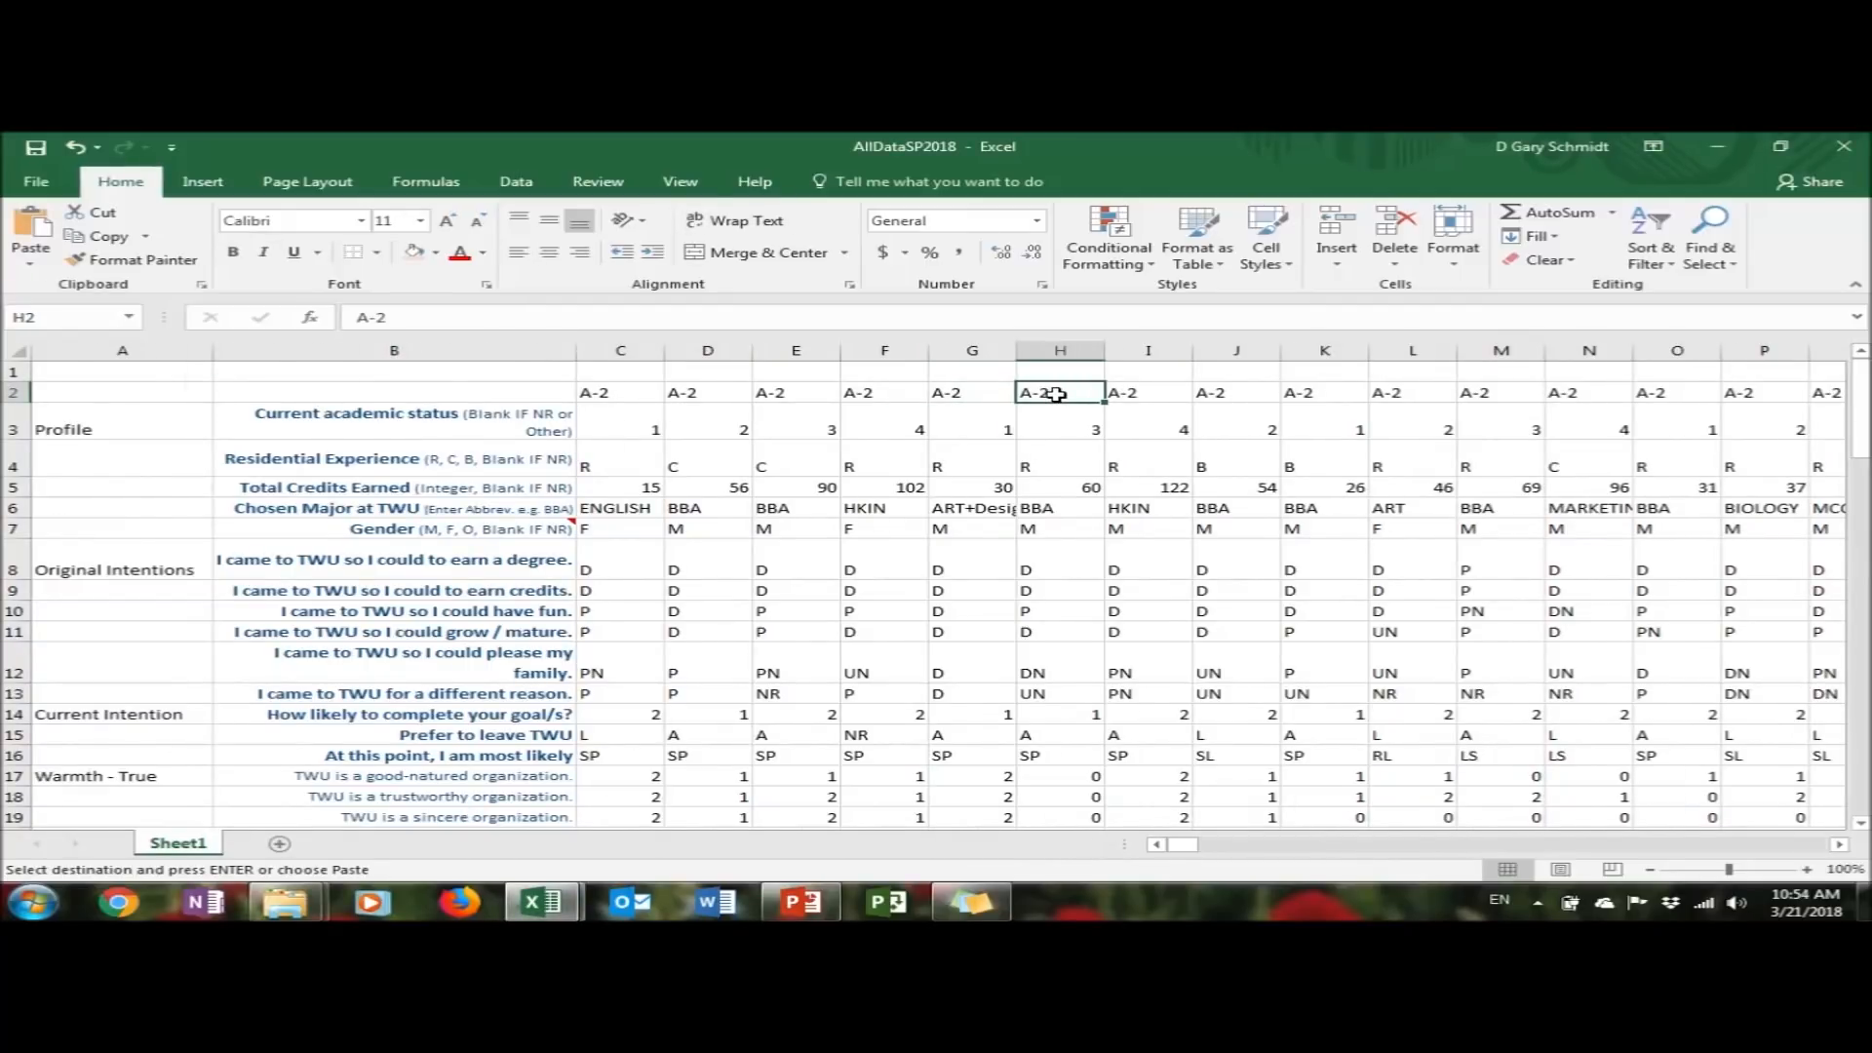
{"action": "key", "text": "ctrl+Right"}
{"action": "key", "text": "Right"}
{"action": "key", "text": "Right"}
{"action": "key", "text": "Right"}
{"action": "key", "text": "Right"}
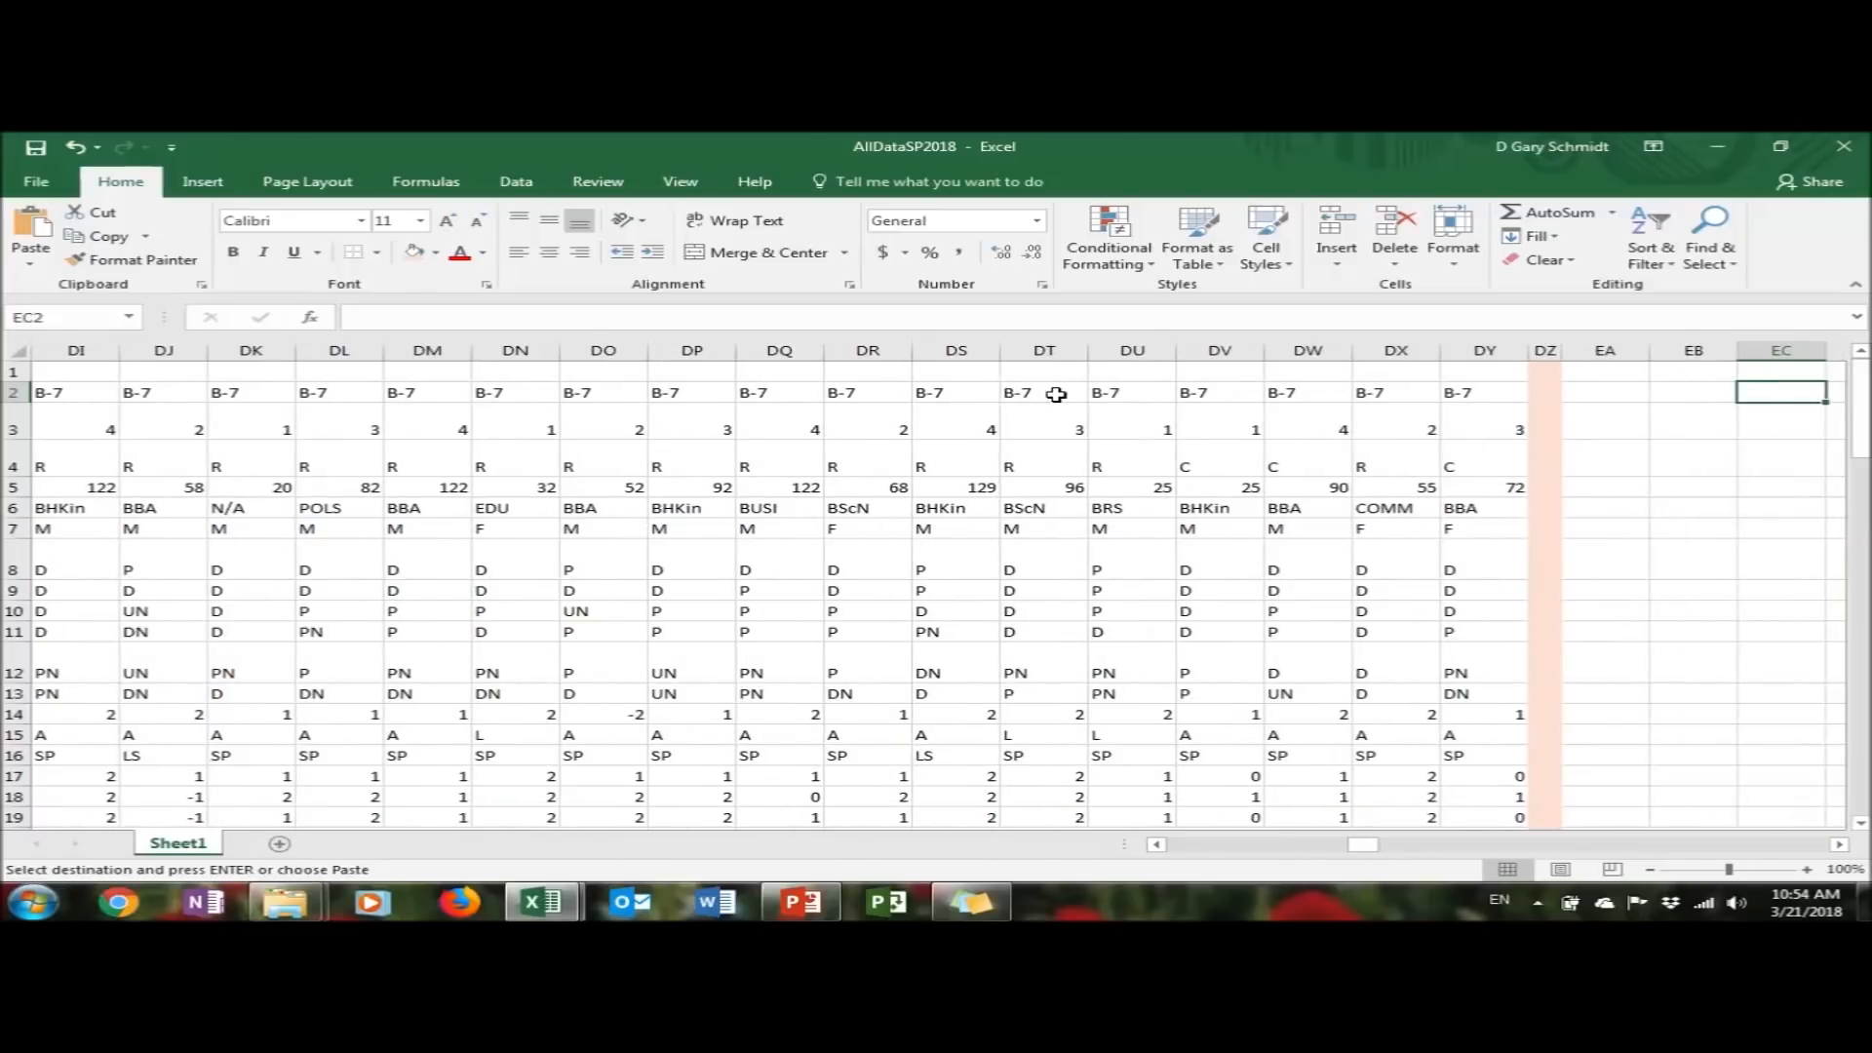
{"action": "key", "text": "Right"}
{"action": "left_click", "coordinate": [1519, 349]}
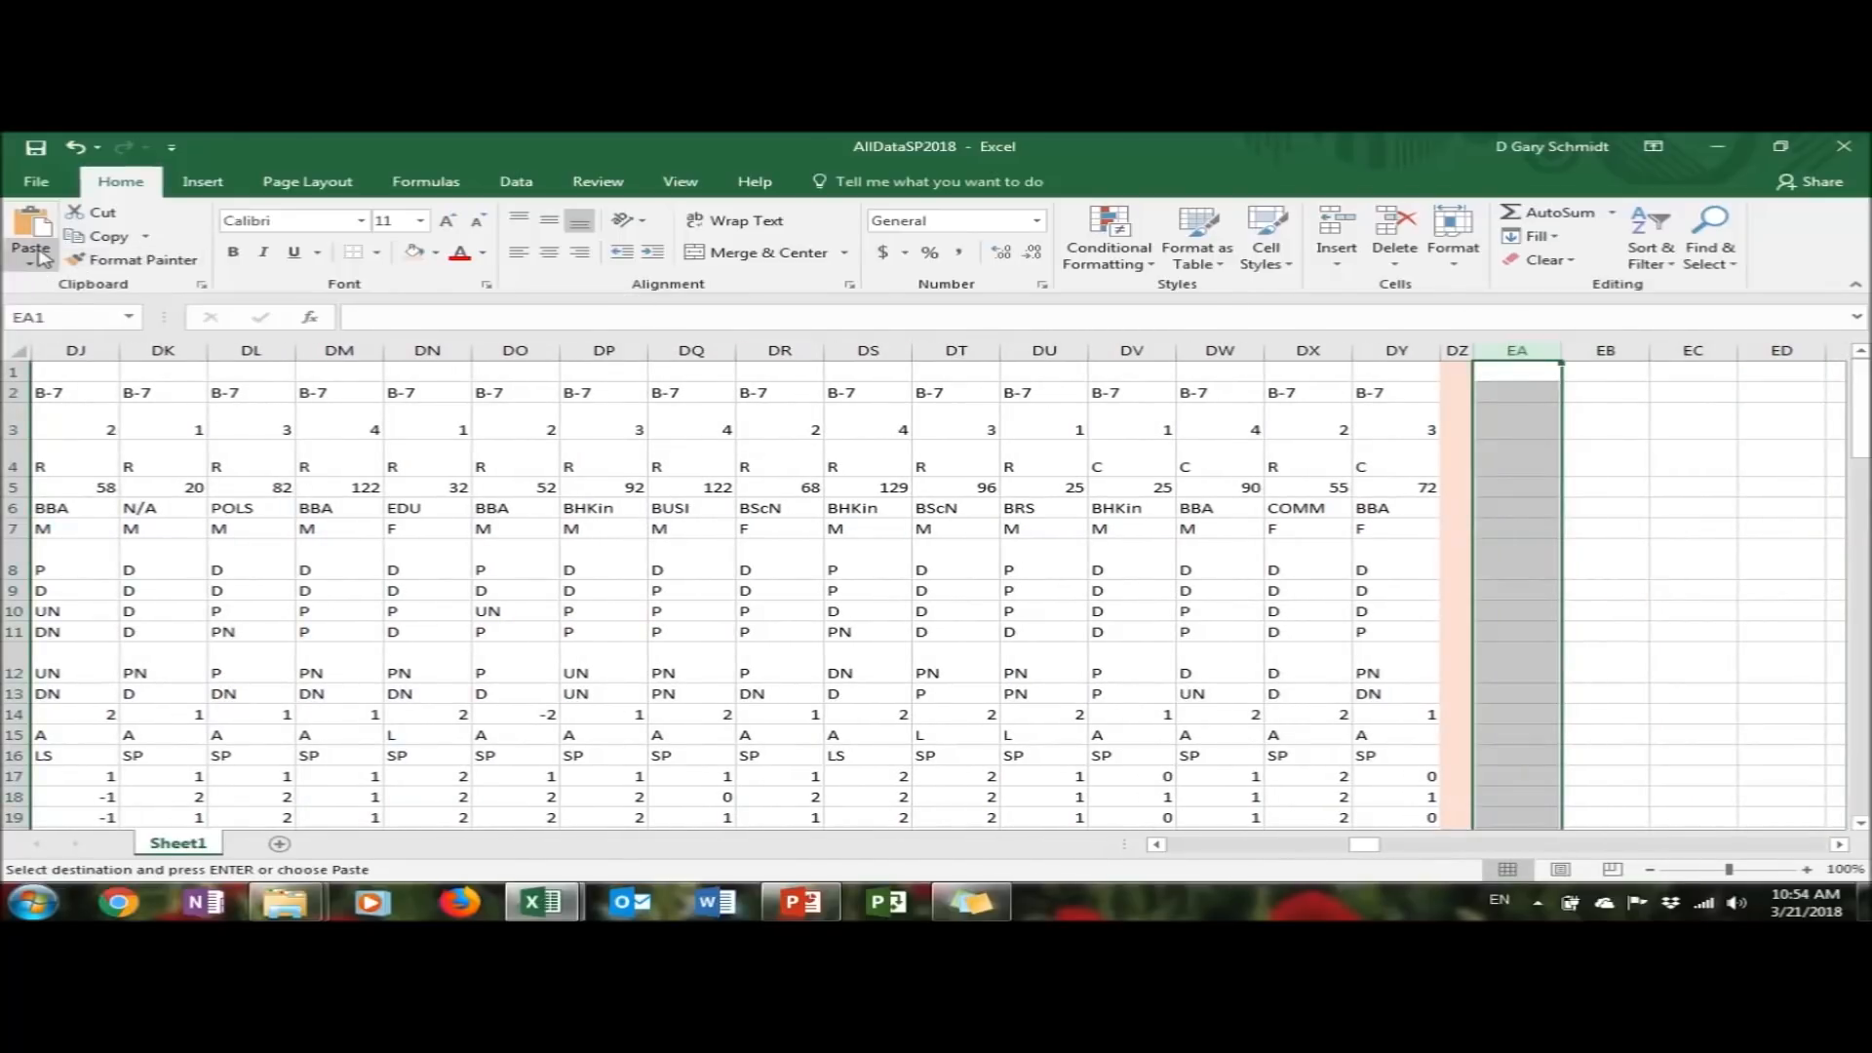
{"action": "left_click", "coordinate": [41, 257]}
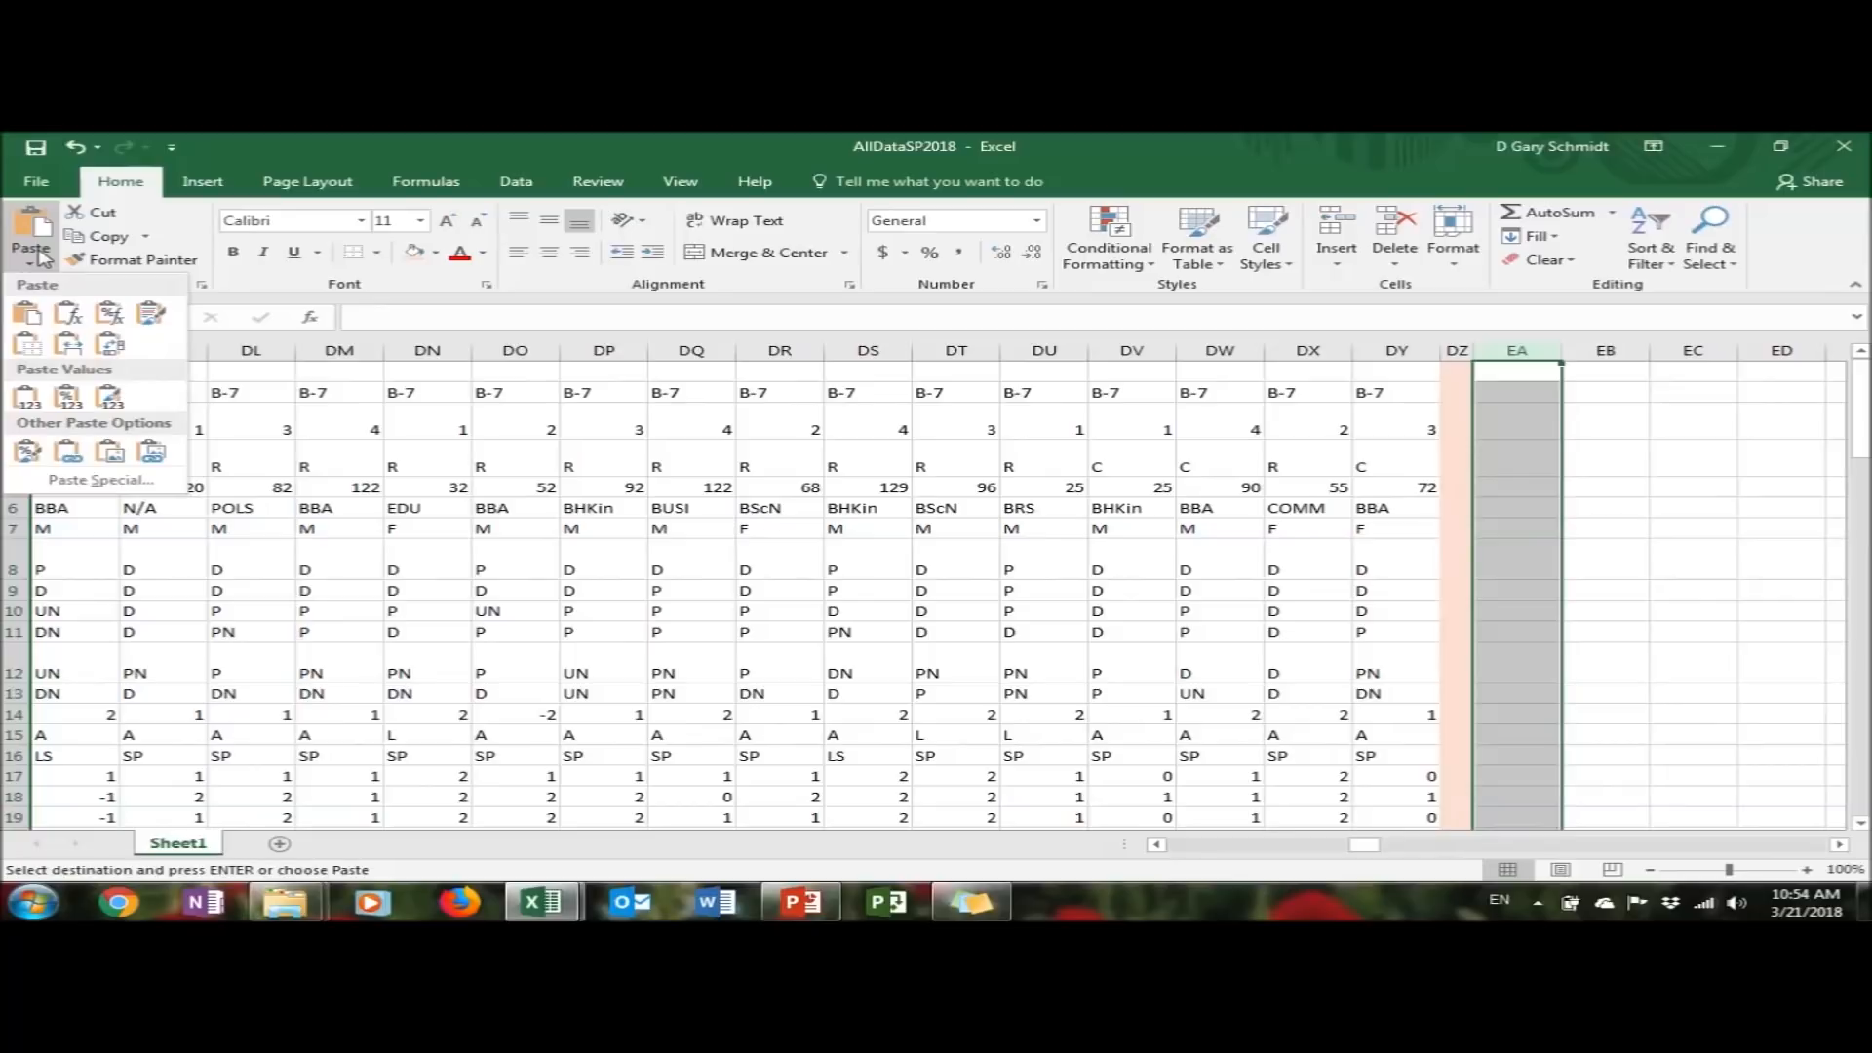
{"action": "left_click", "coordinate": [112, 398]}
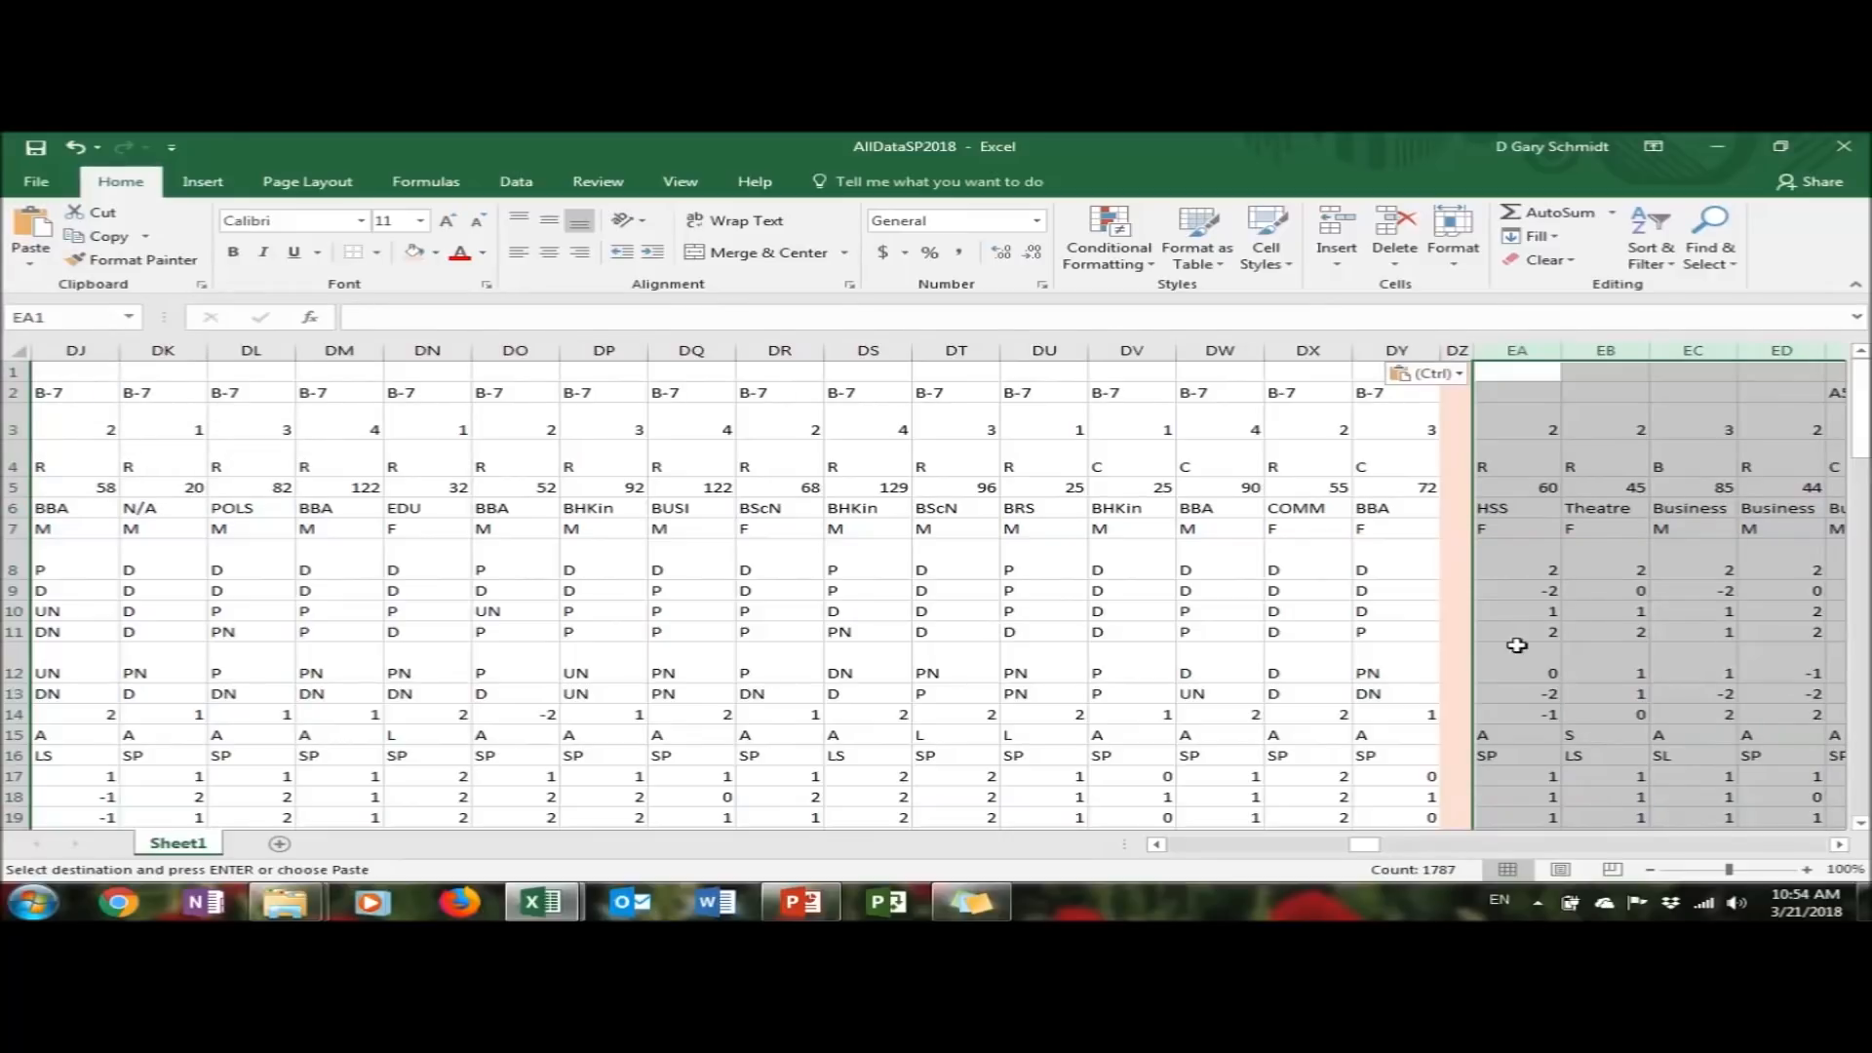
{"action": "left_click", "coordinate": [1828, 390]}
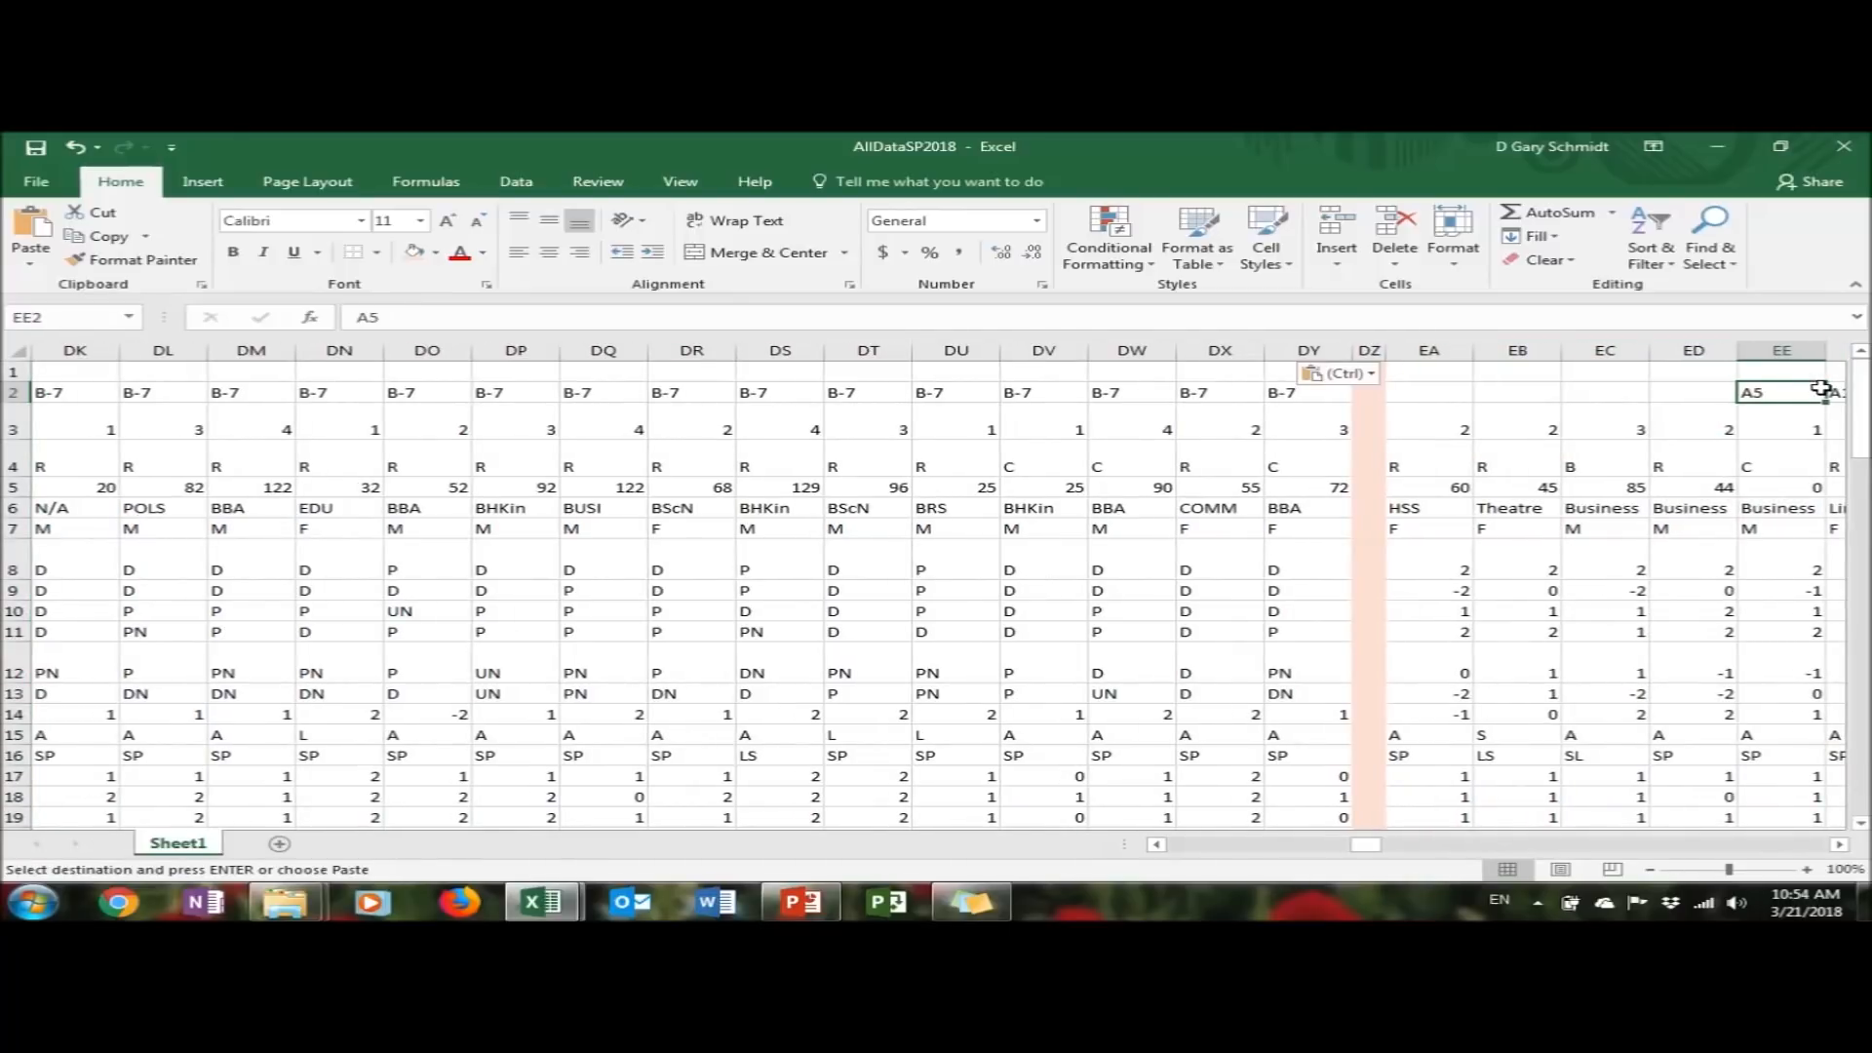
{"action": "key", "text": "Down"}
{"action": "key", "text": "Down"}
{"action": "key", "text": "Down"}
{"action": "key", "text": "Down"}
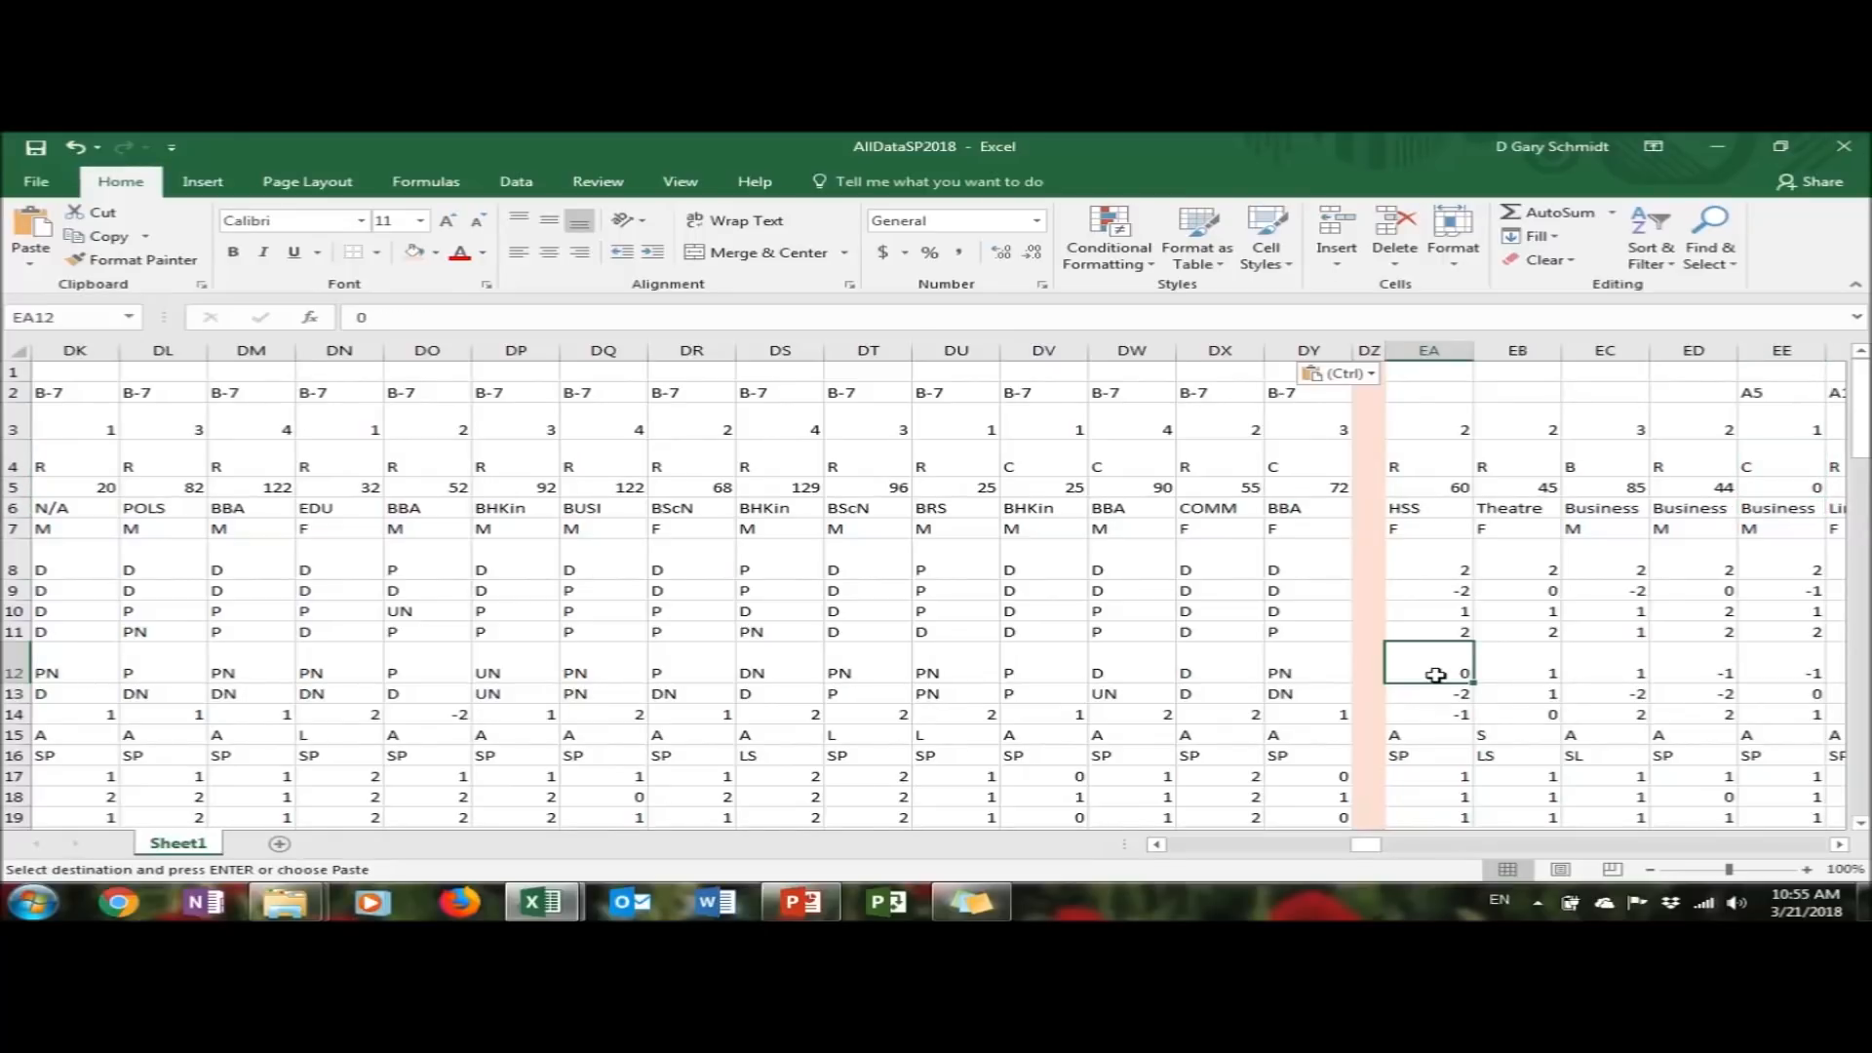
Freeze the panes at cell C3 so that rows 1–2 and columns A–B stay in view
{"action": "key", "text": "ctrl+Home"}
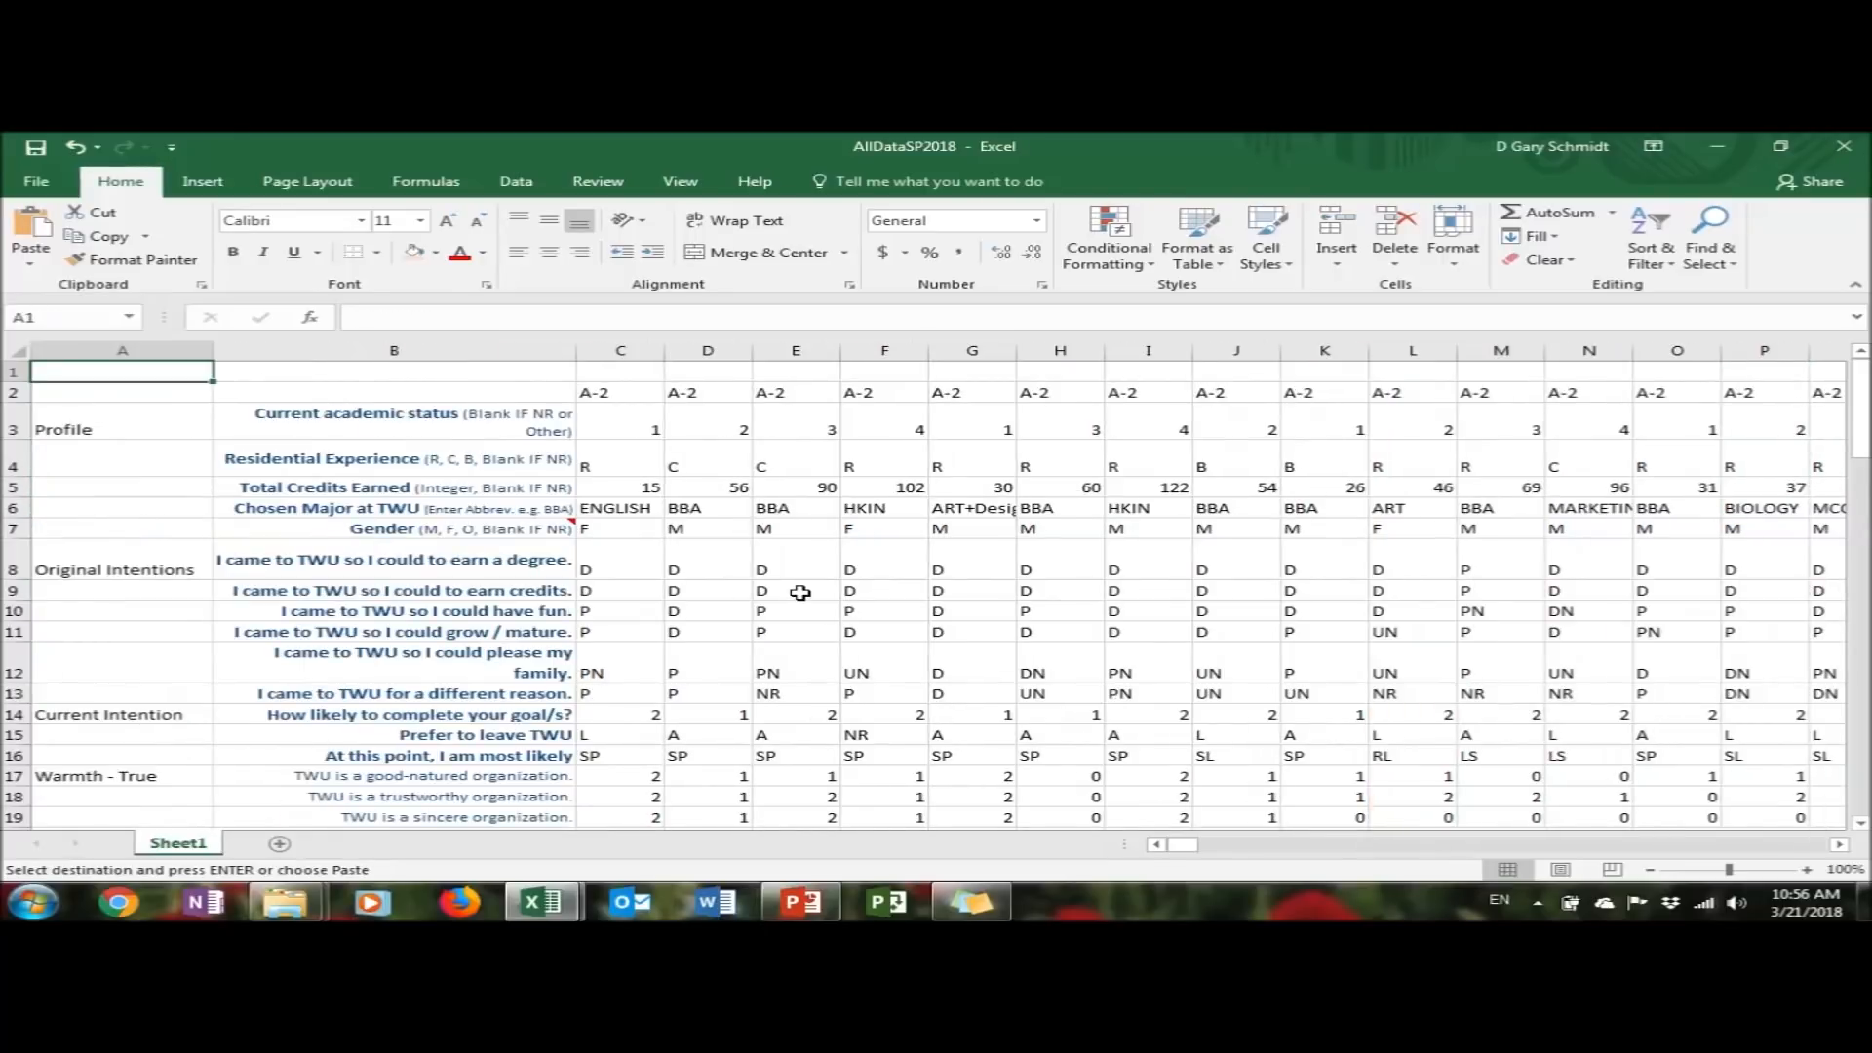
{"action": "left_click", "coordinate": [603, 411]}
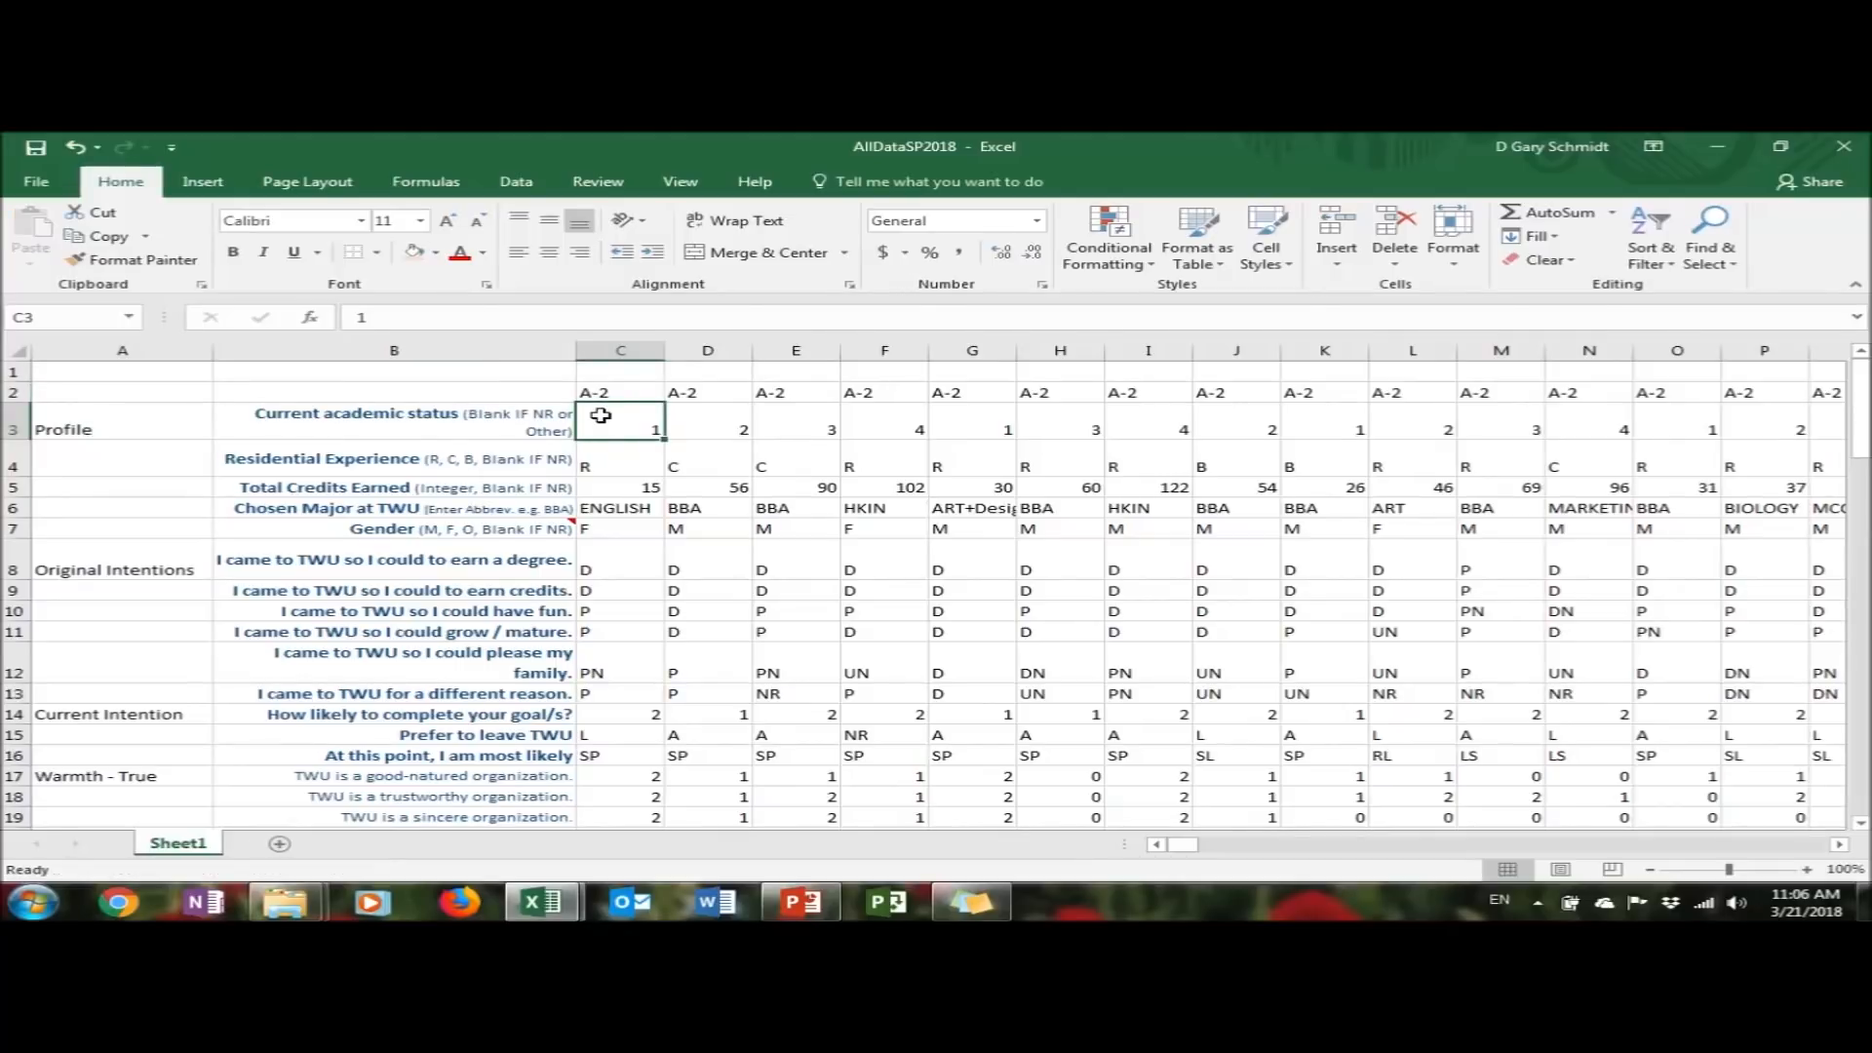
{"action": "left_click", "coordinate": [673, 185]}
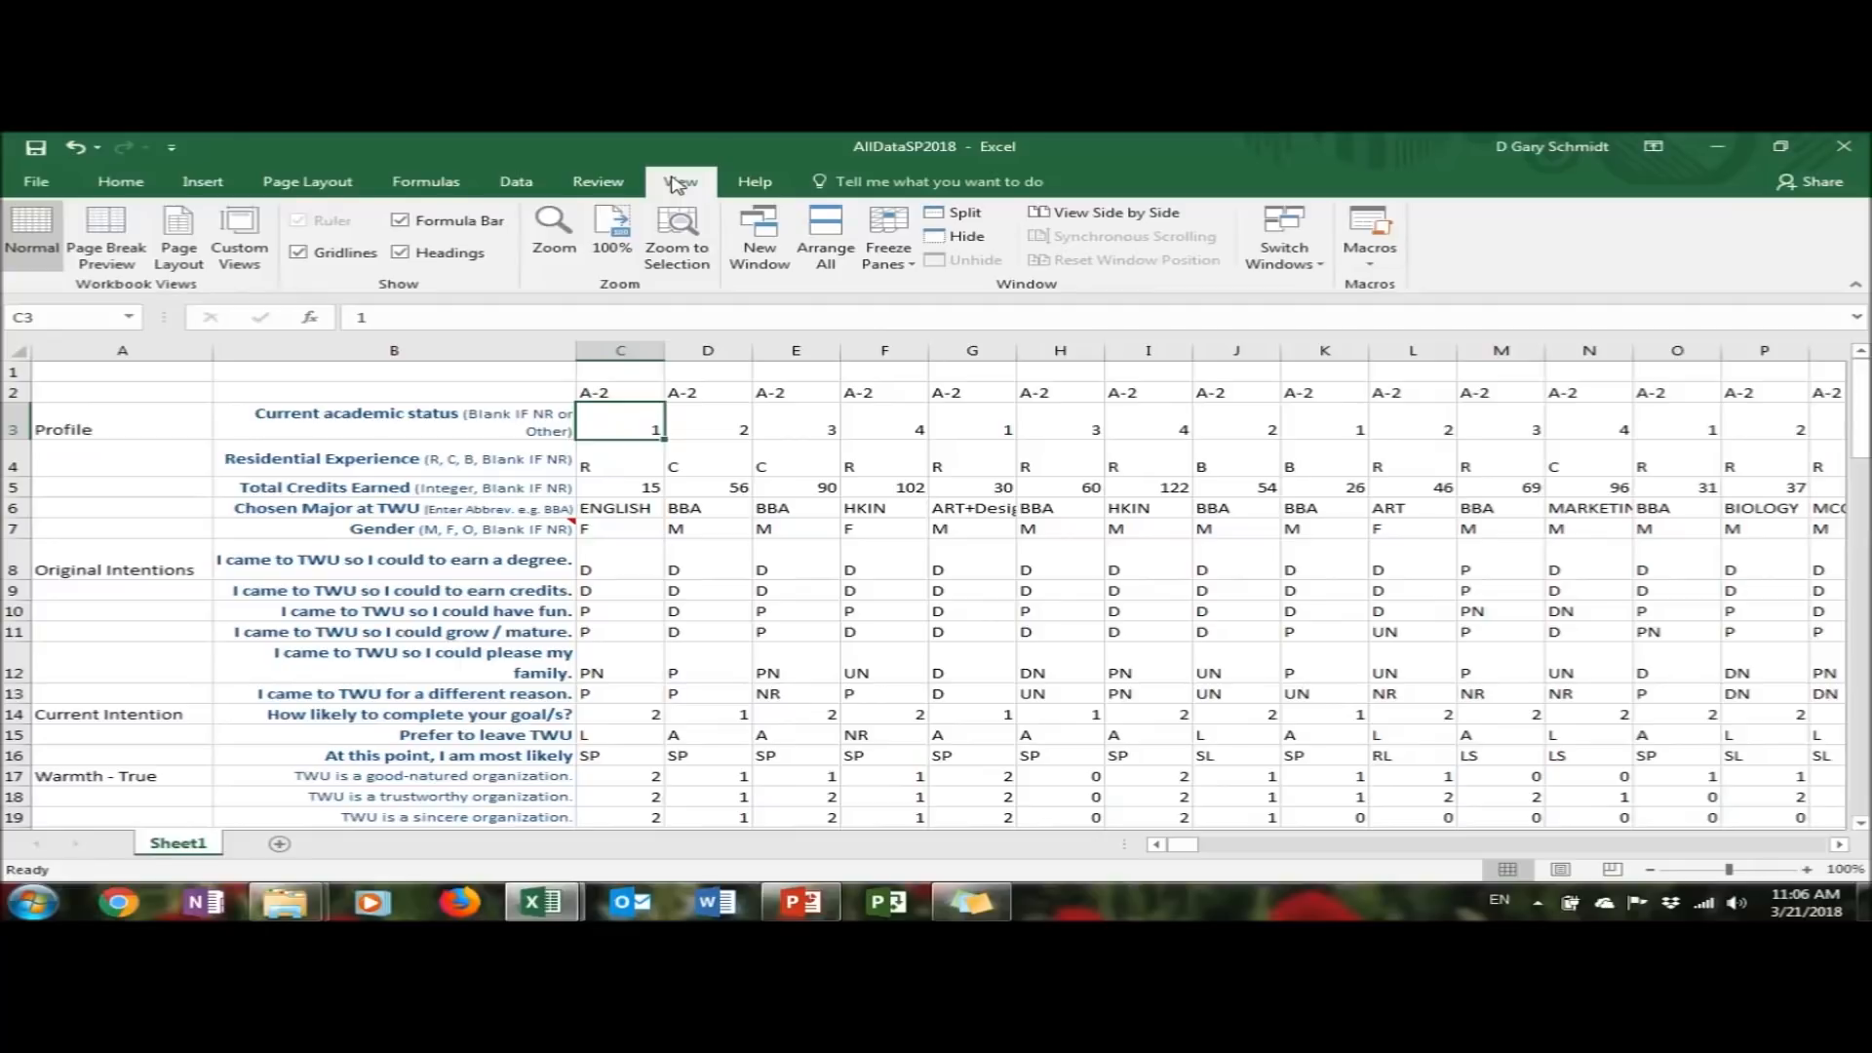
{"action": "left_click", "coordinate": [888, 255]}
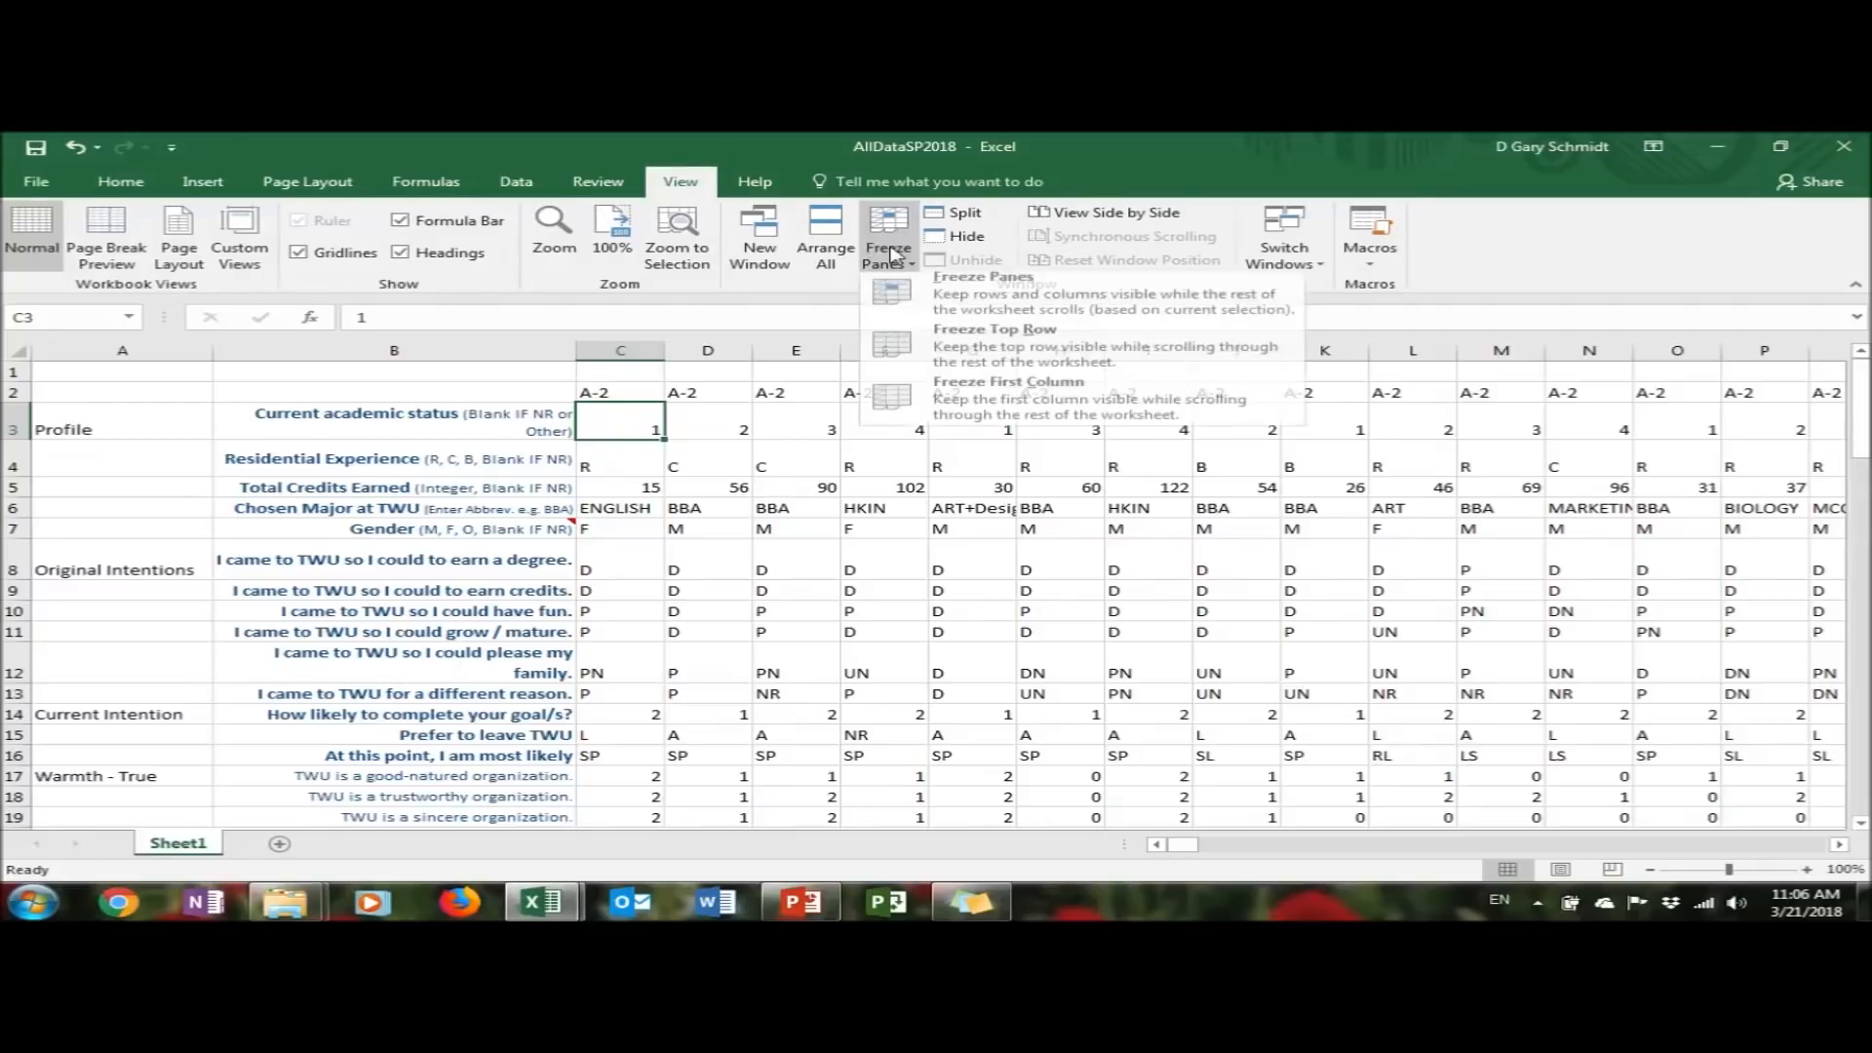
{"action": "left_click", "coordinate": [904, 306]}
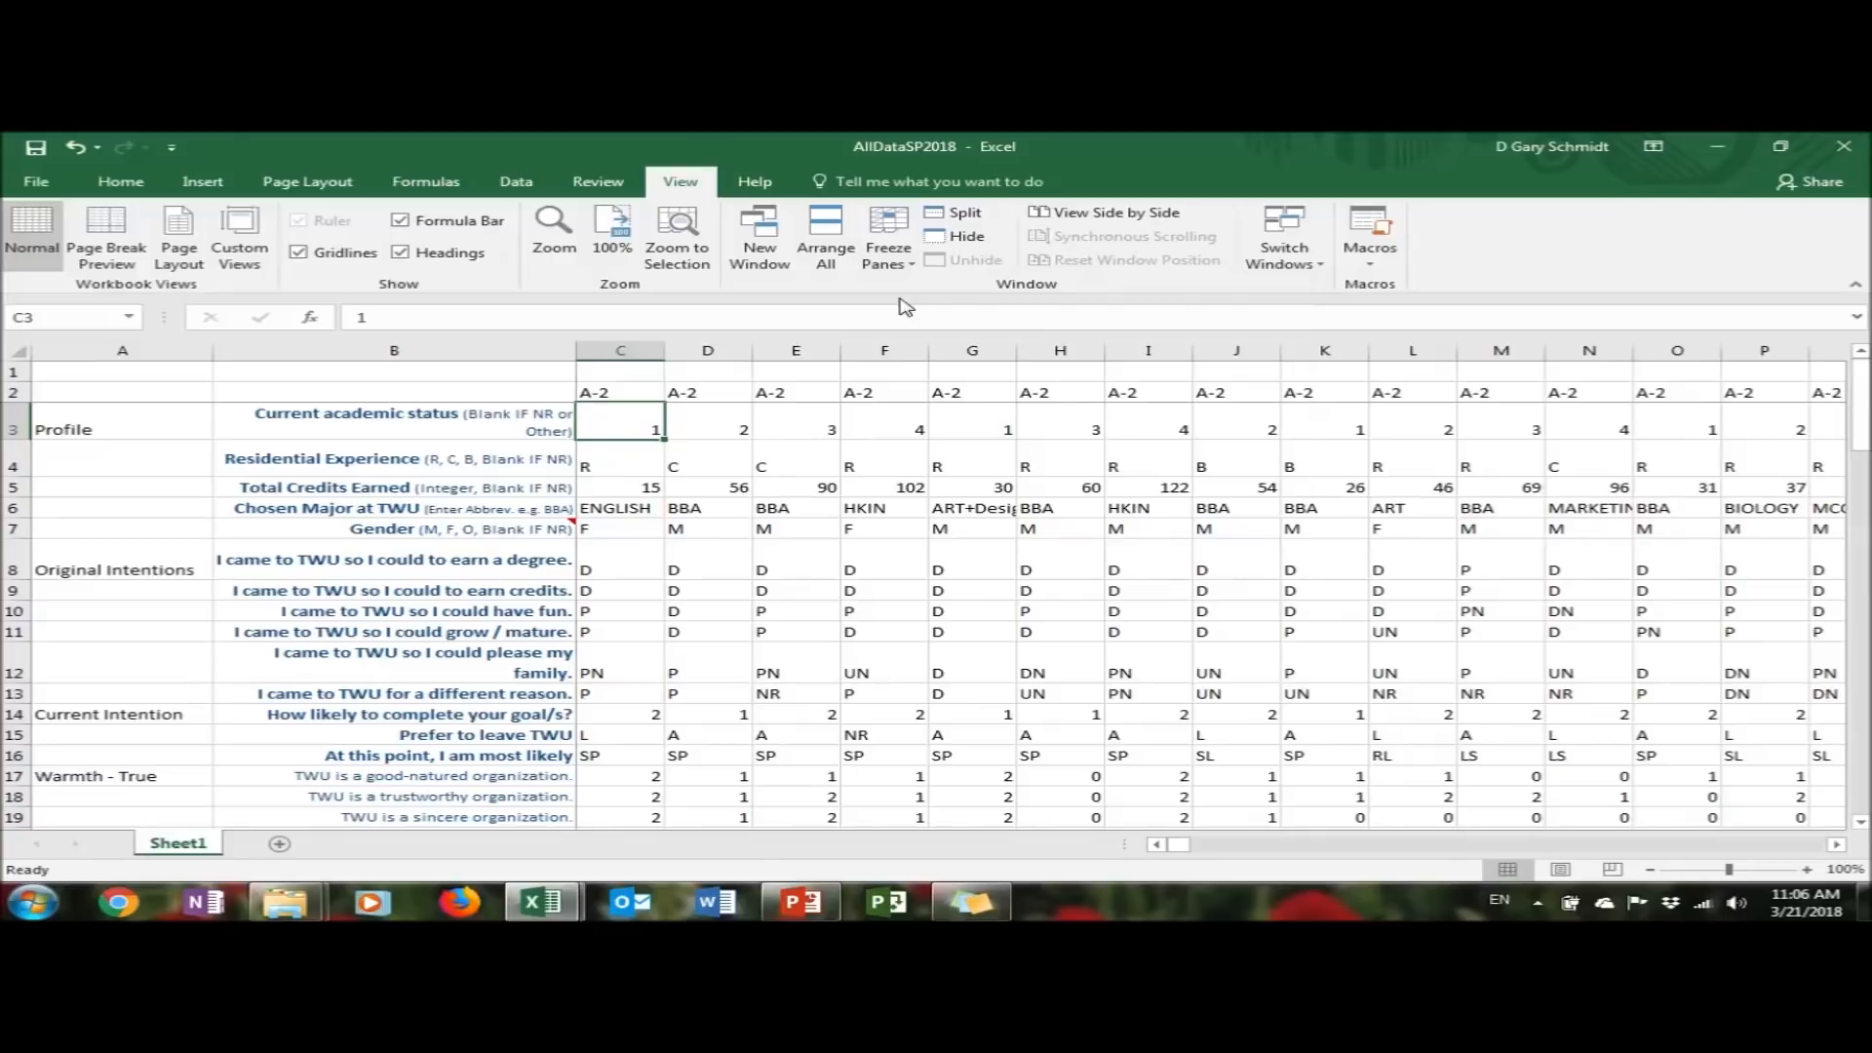
Examine how the Original Intentions rows are coded in the pasted SurveyMonkey columns compared with the groups' columns before DZ
{"action": "left_click", "coordinate": [1810, 846]}
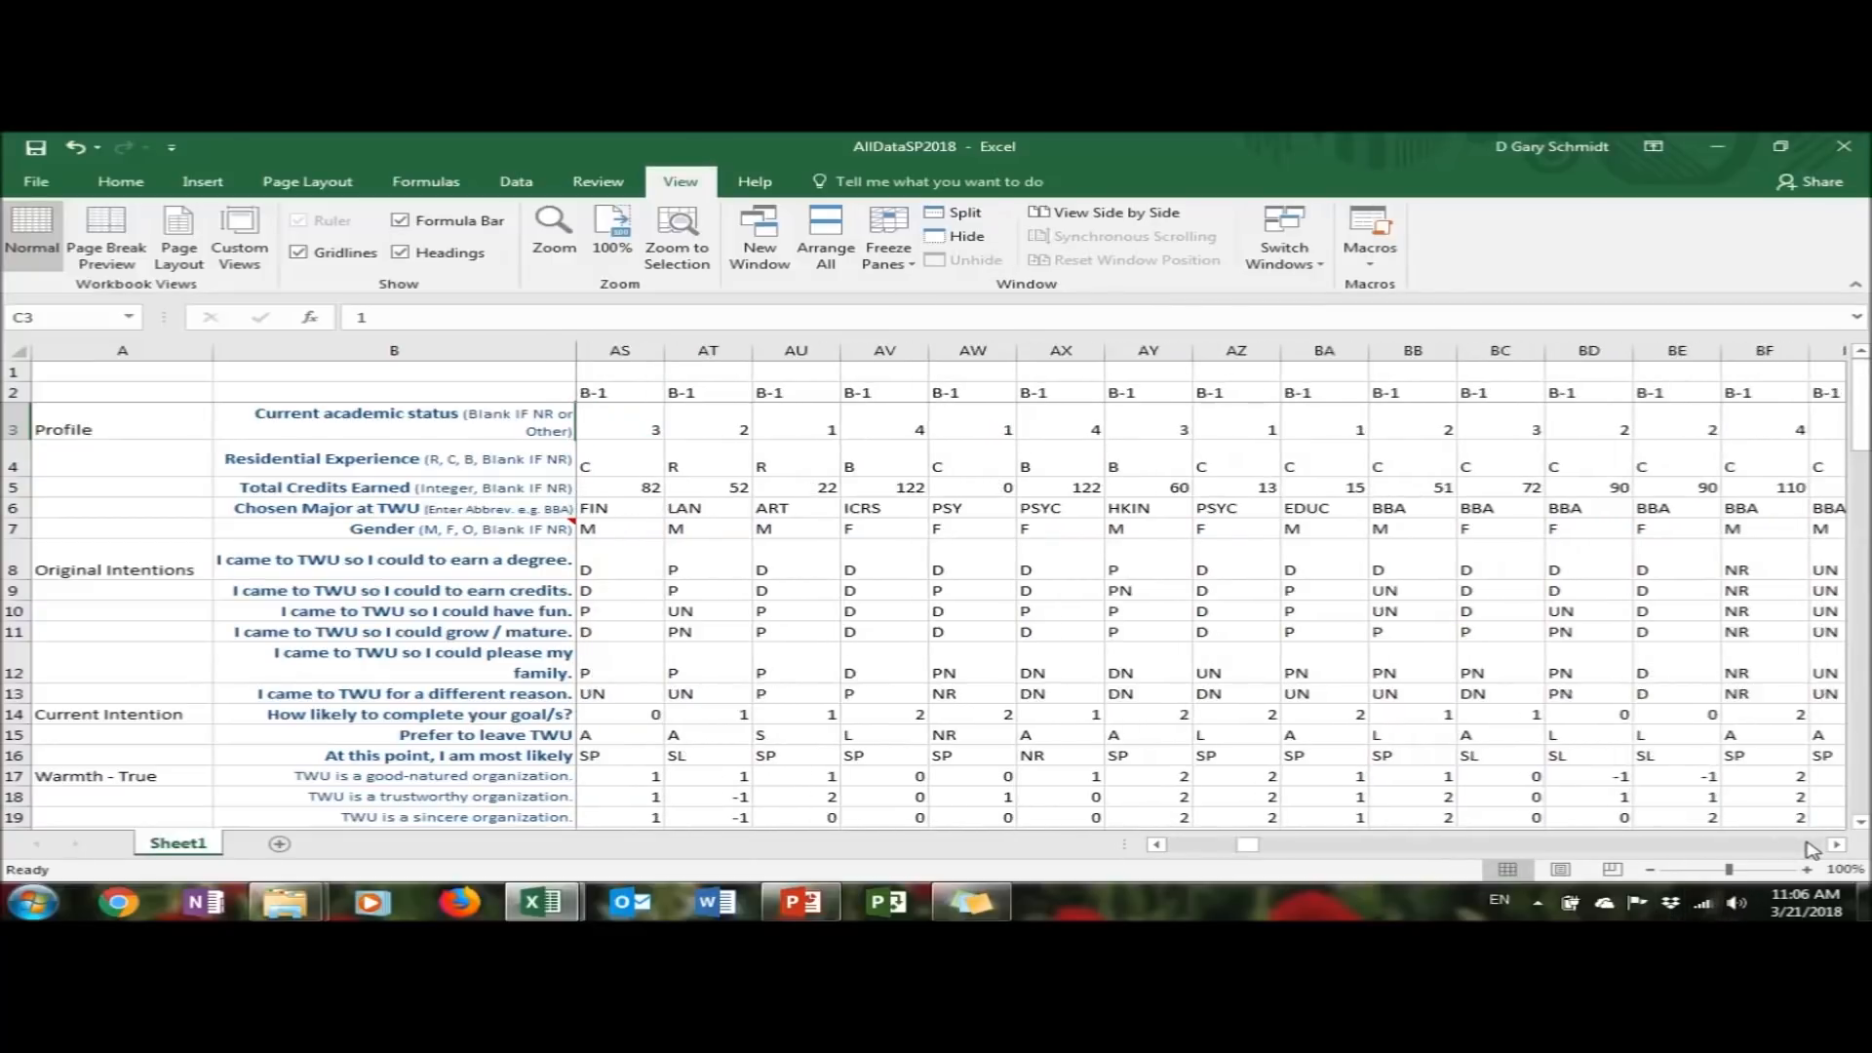
{"action": "left_click", "coordinate": [1806, 844]}
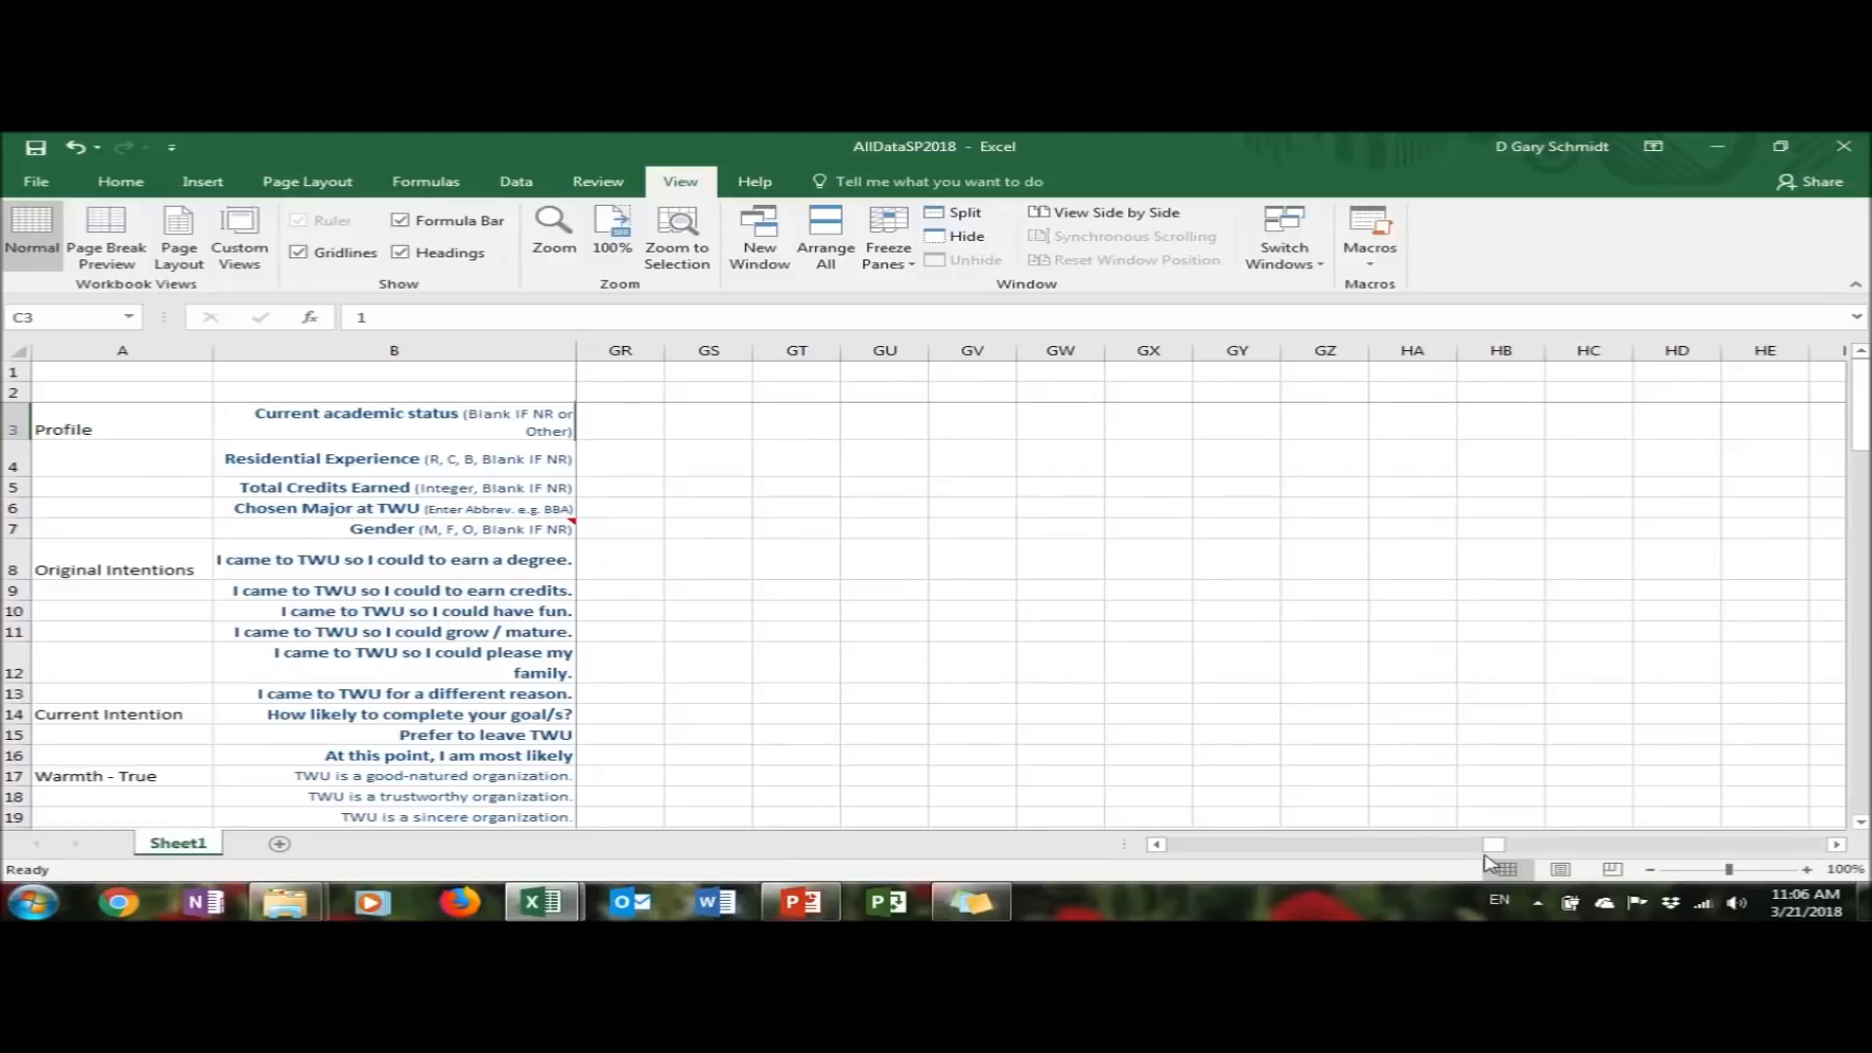
{"action": "left_click", "coordinate": [1299, 845]}
{"action": "left_click", "coordinate": [1300, 846]}
{"action": "left_click", "coordinate": [1300, 846]}
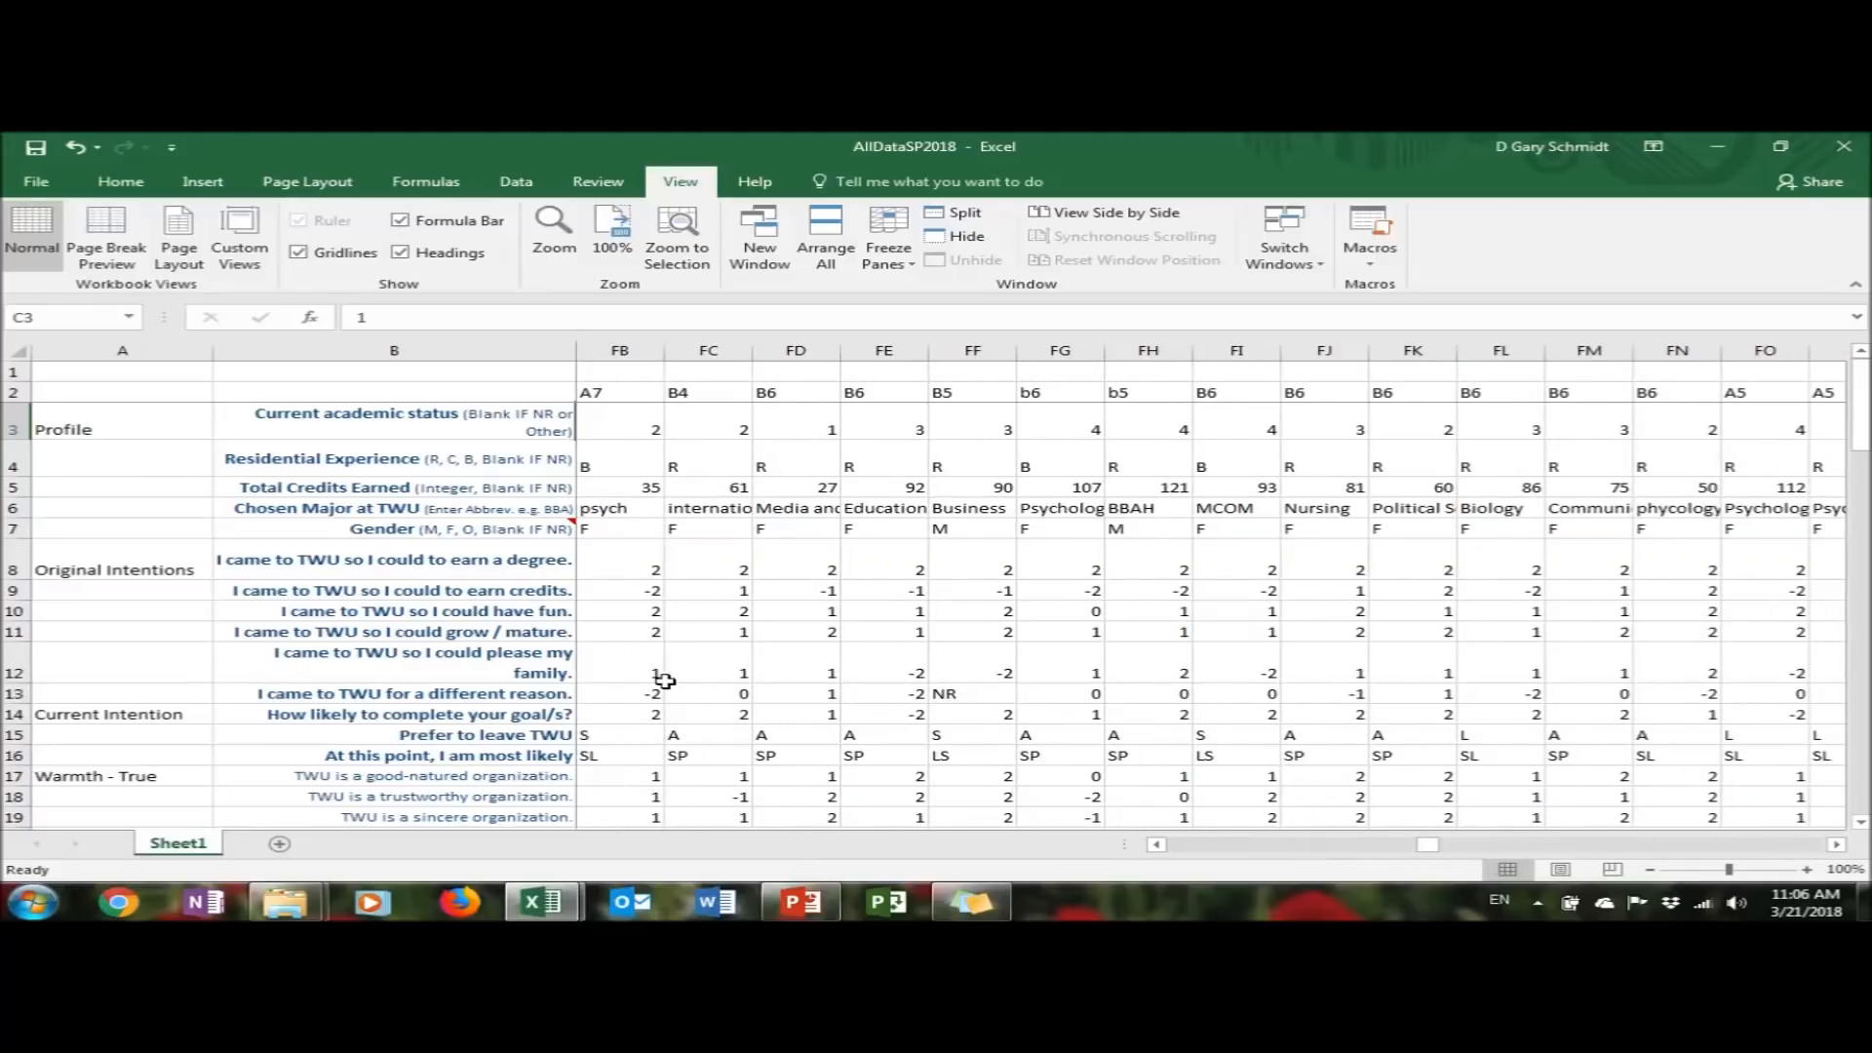
{"action": "left_click", "coordinate": [590, 562]}
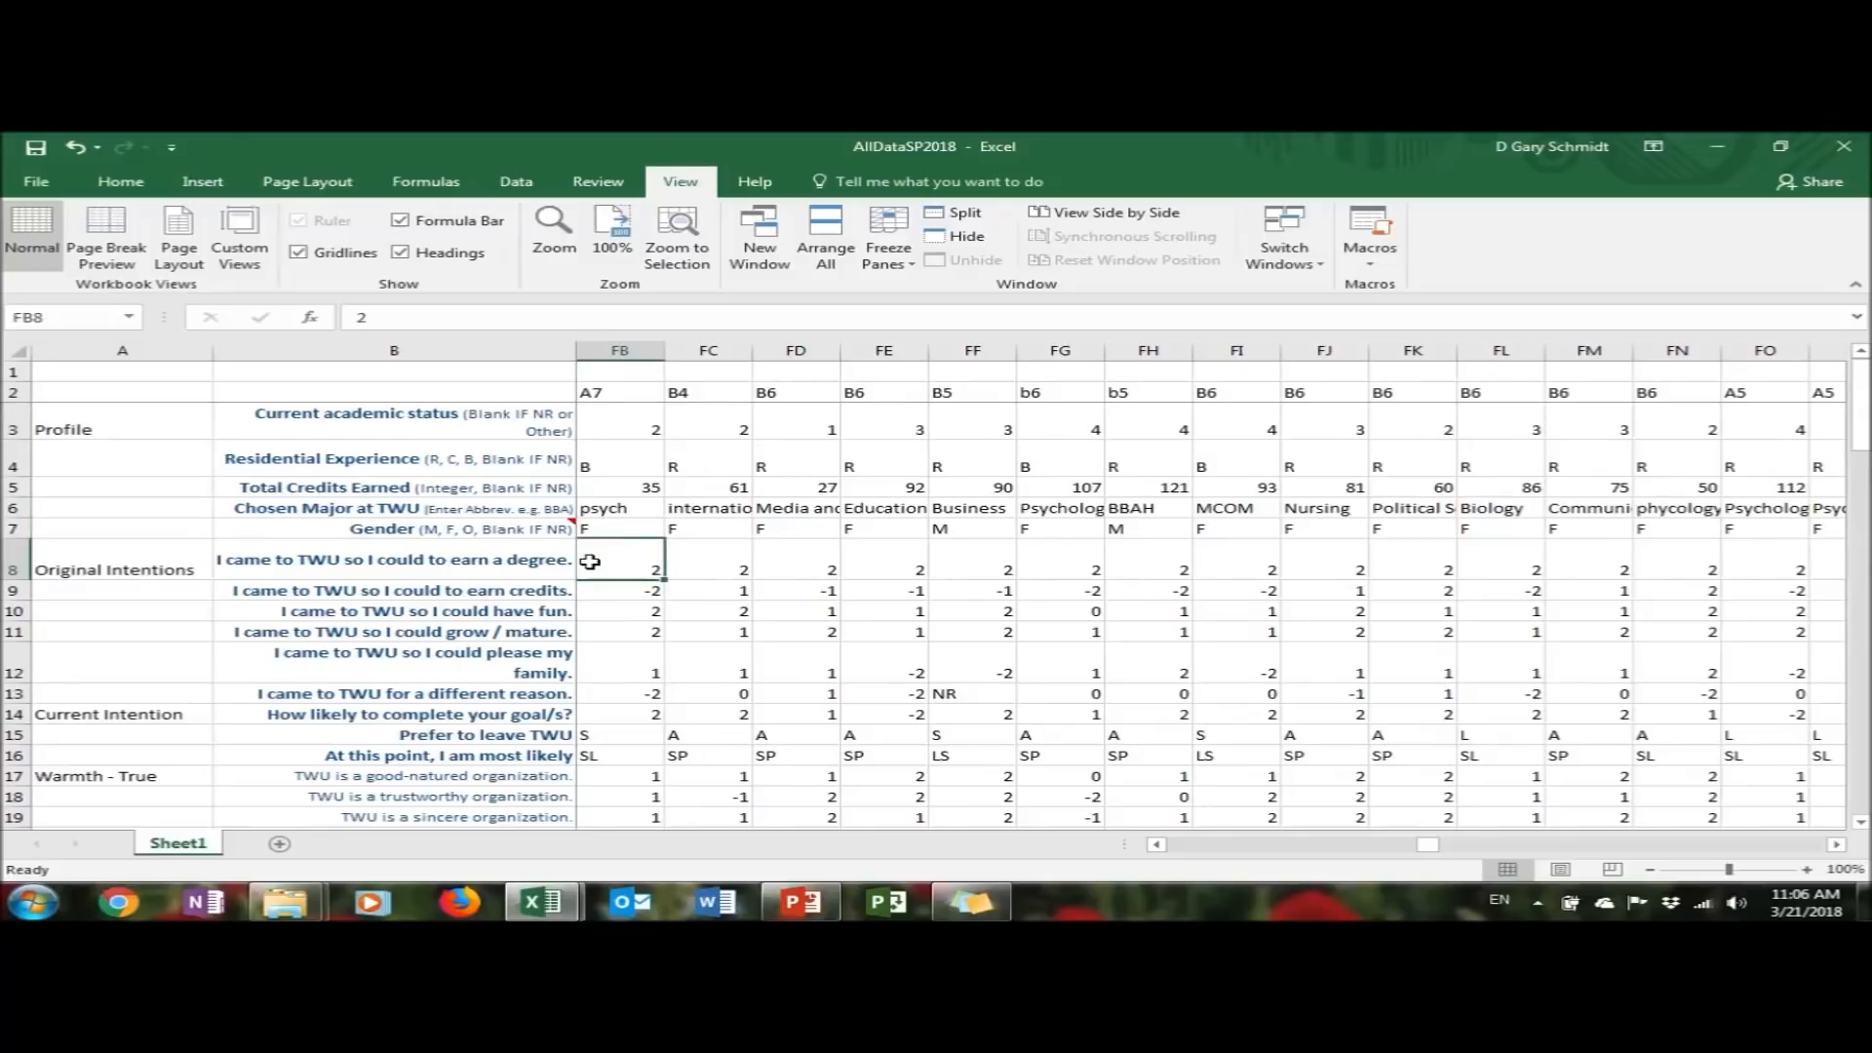
{"action": "key", "text": "Left"}
{"action": "key", "text": "Down"}
{"action": "key", "text": "Down"}
{"action": "key", "text": "Down"}
{"action": "key", "text": "Down"}
{"action": "key", "text": "Down"}
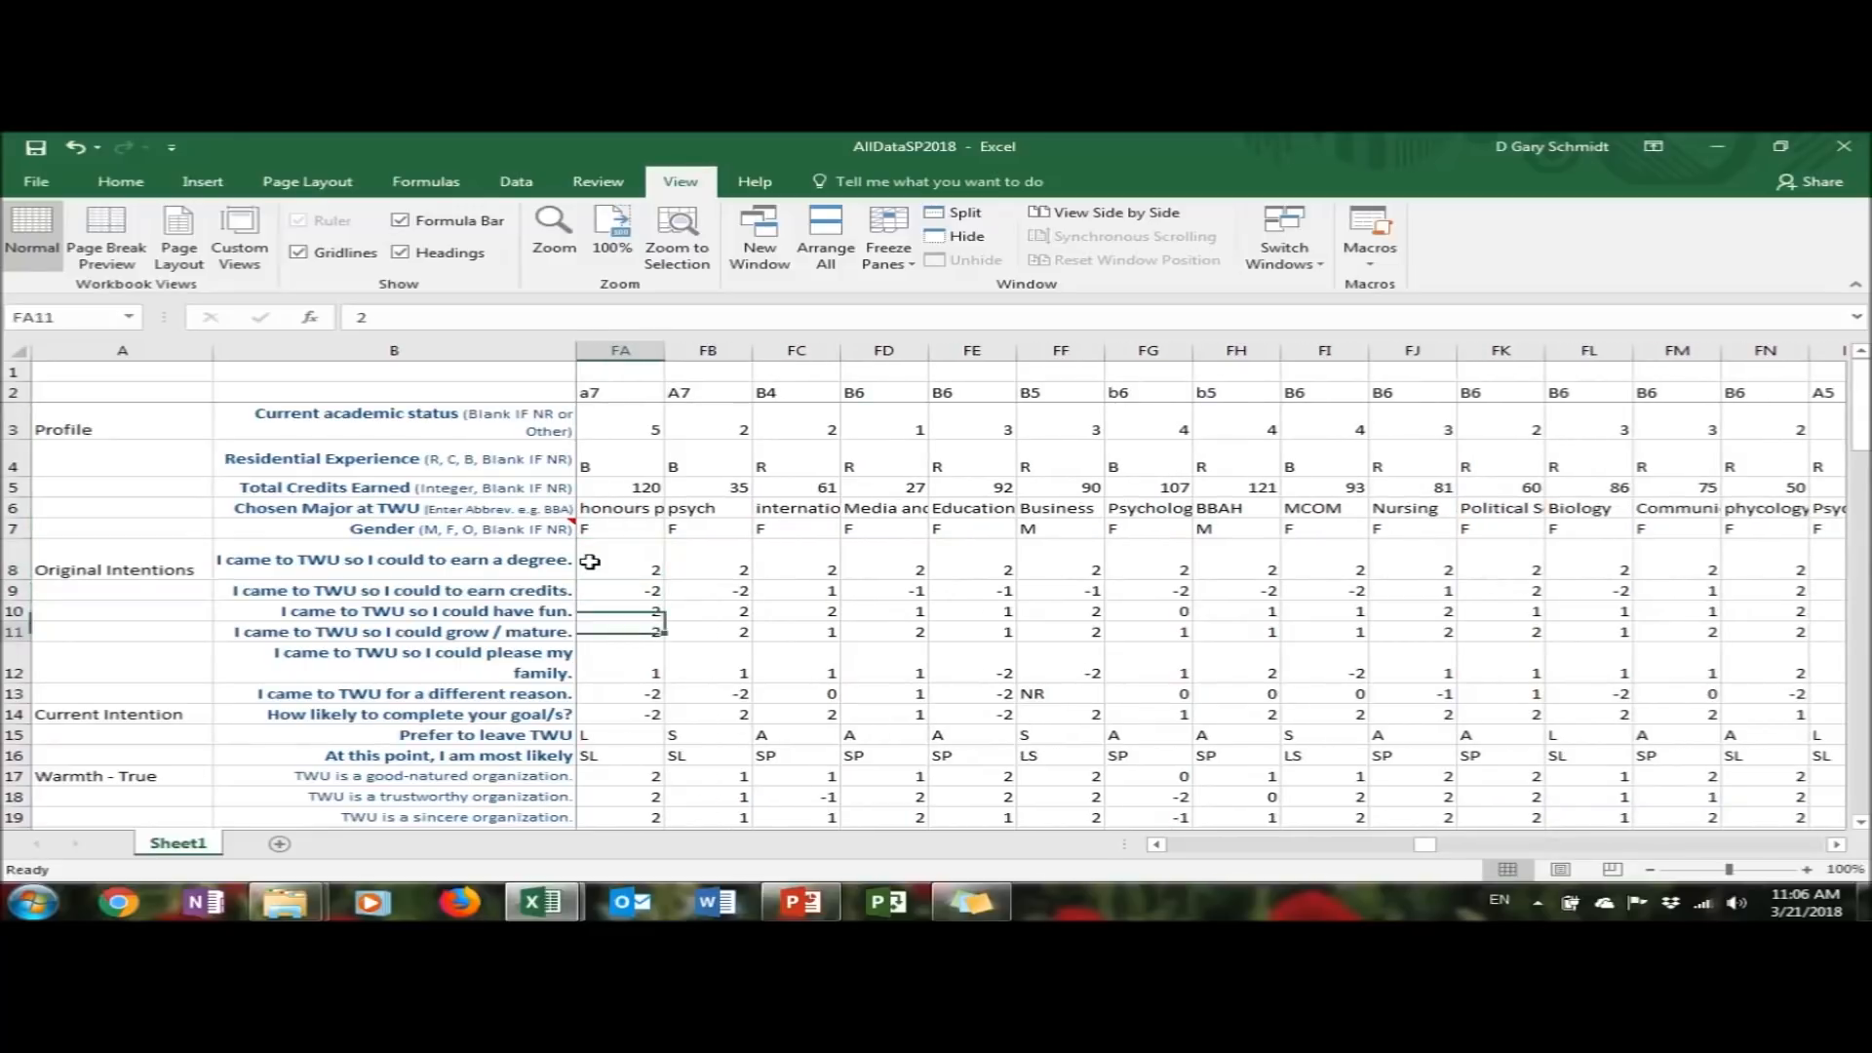
{"action": "key", "text": "Left"}
{"action": "key", "text": "Left"}
{"action": "key", "text": "Left"}
{"action": "key", "text": "Left"}
{"action": "key", "text": "Left"}
{"action": "key", "text": "Left"}
{"action": "key", "text": "Left"}
{"action": "key", "text": "Left"}
{"action": "key", "text": "Left"}
{"action": "key", "text": "Left"}
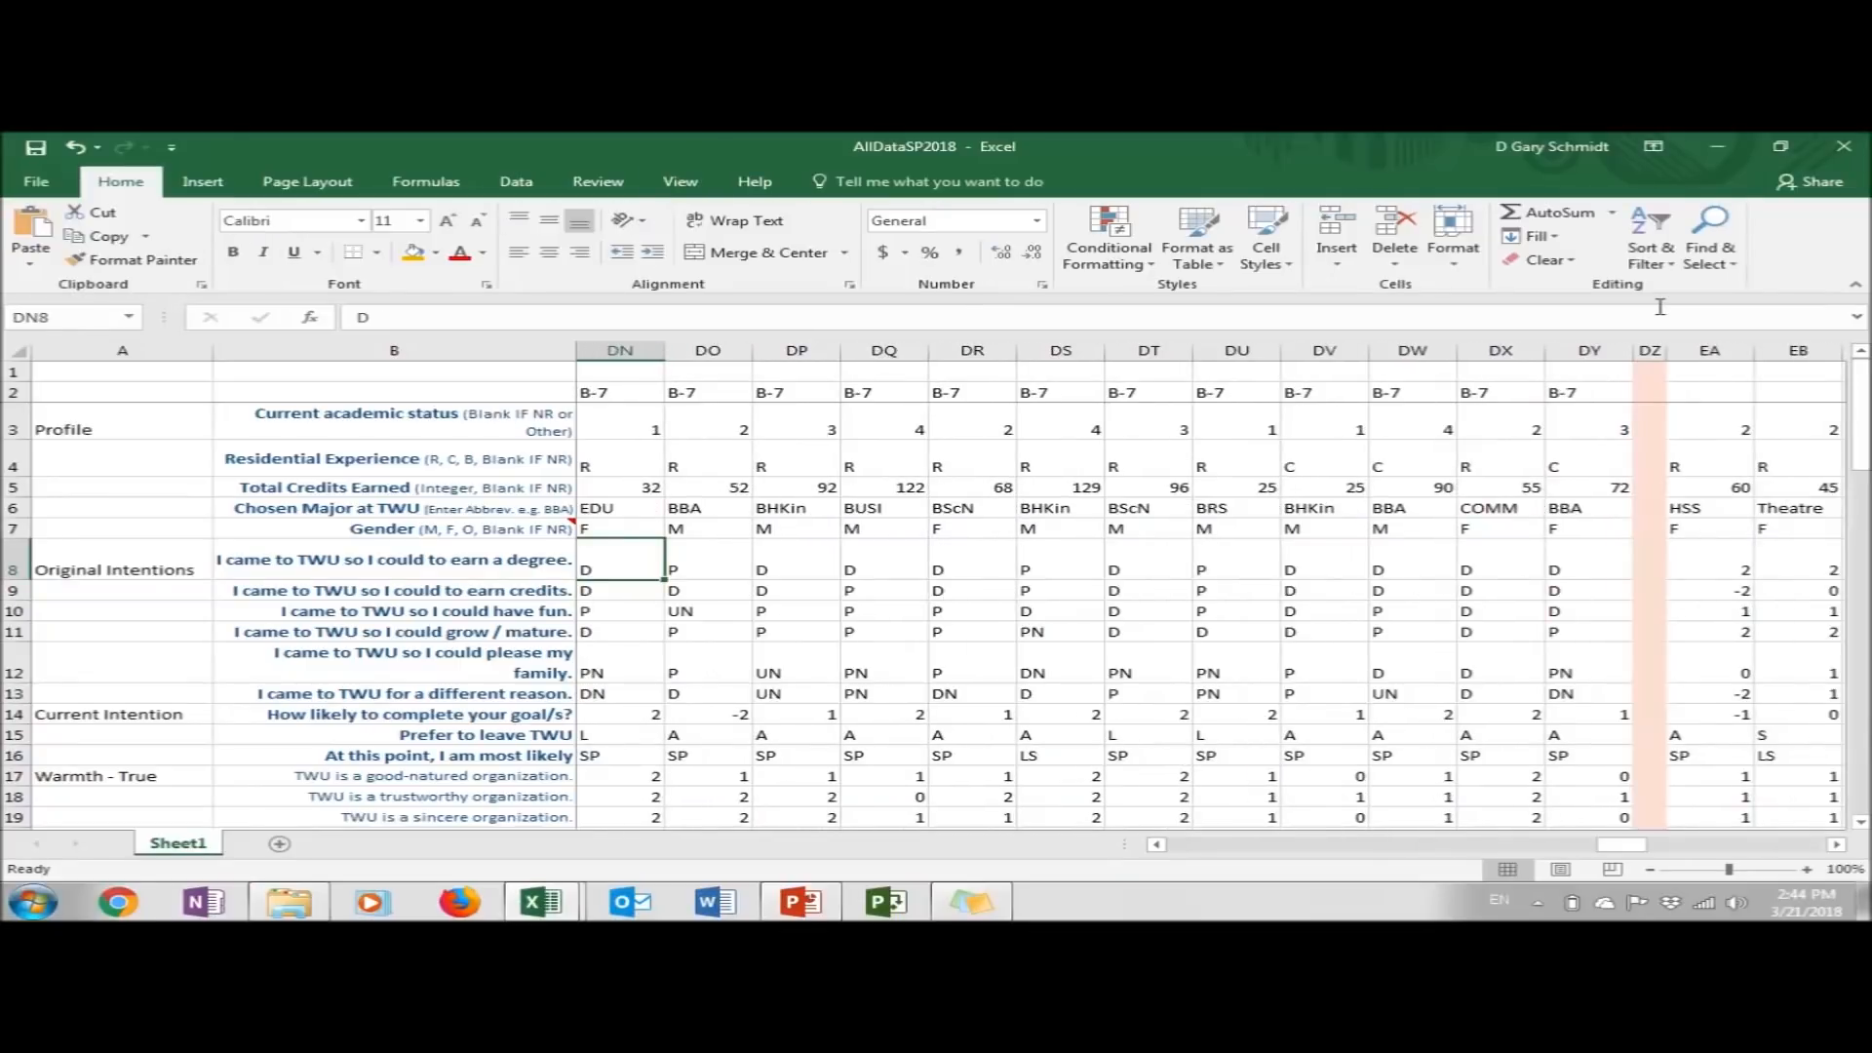
Place the AllDataSP2018 window beside the Convert Results workbook and hide that workbook's Response column C
{"action": "left_click", "coordinate": [1780, 146]}
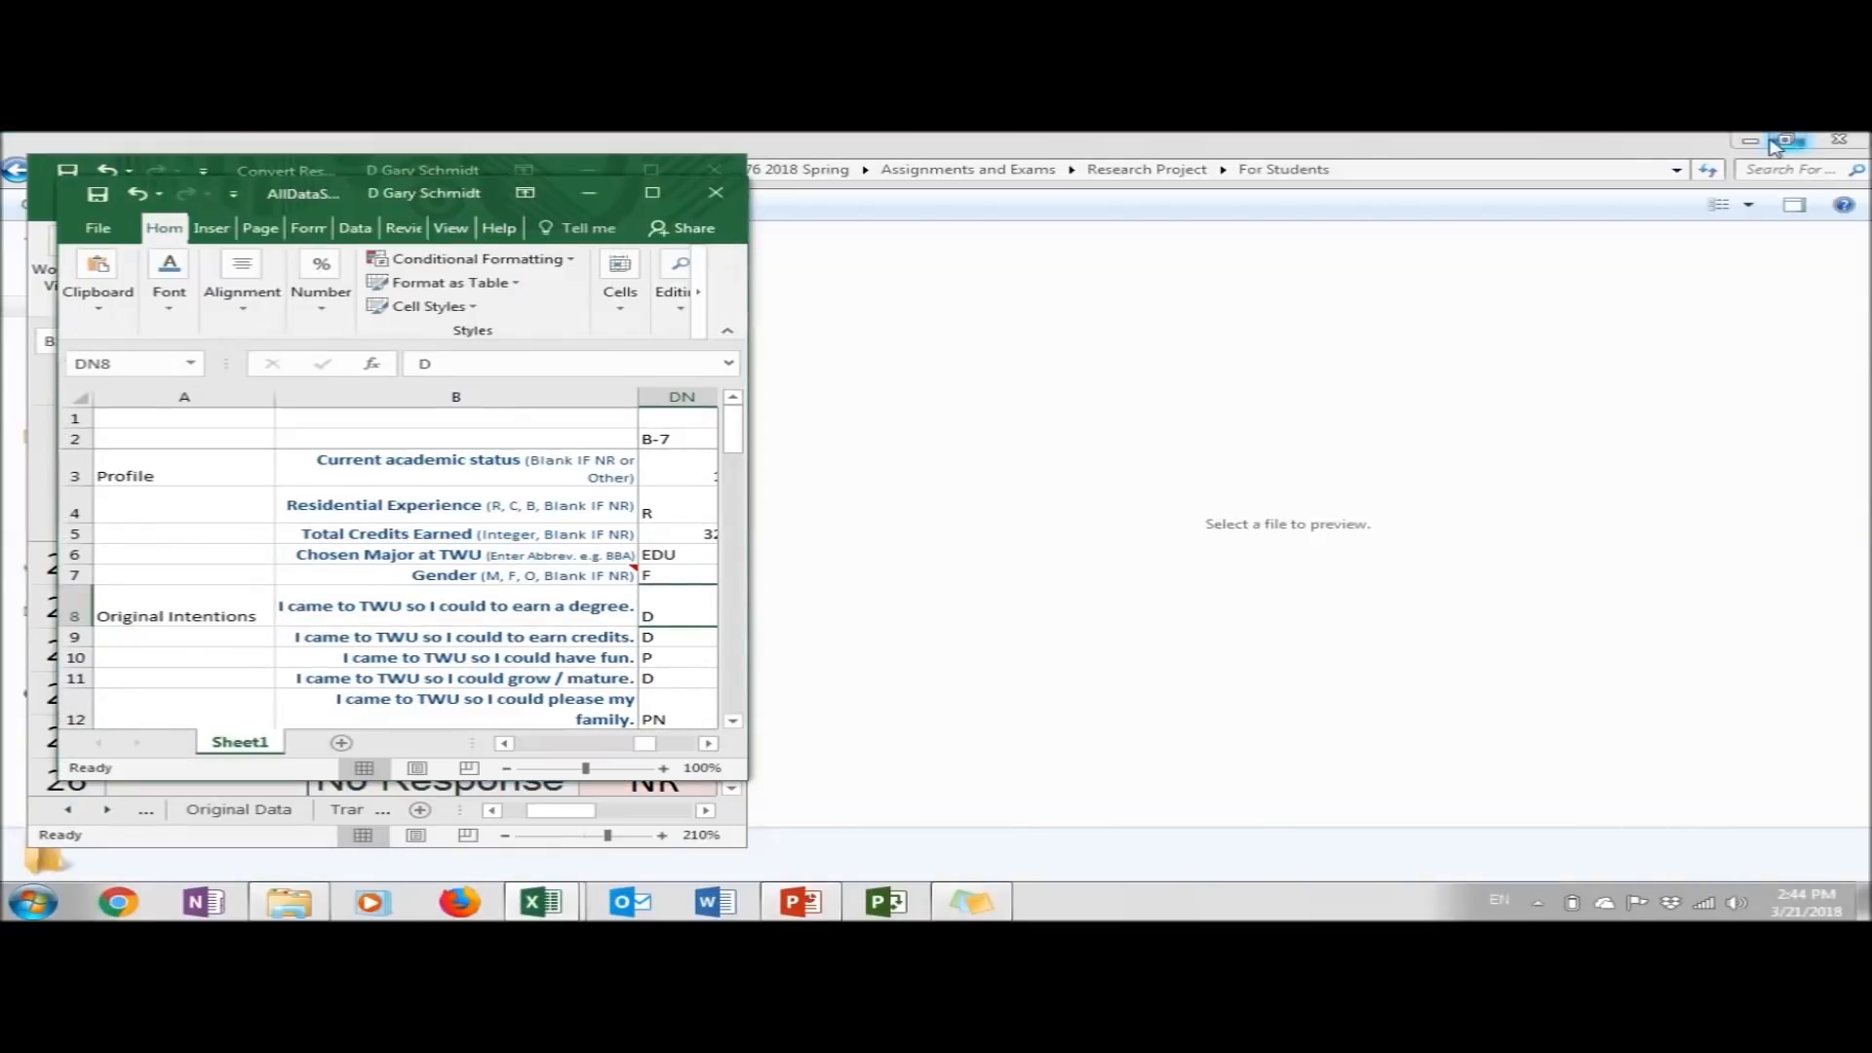
{"action": "left_click_drag", "start_coordinate": [404, 193], "coordinate": [1092, 153]}
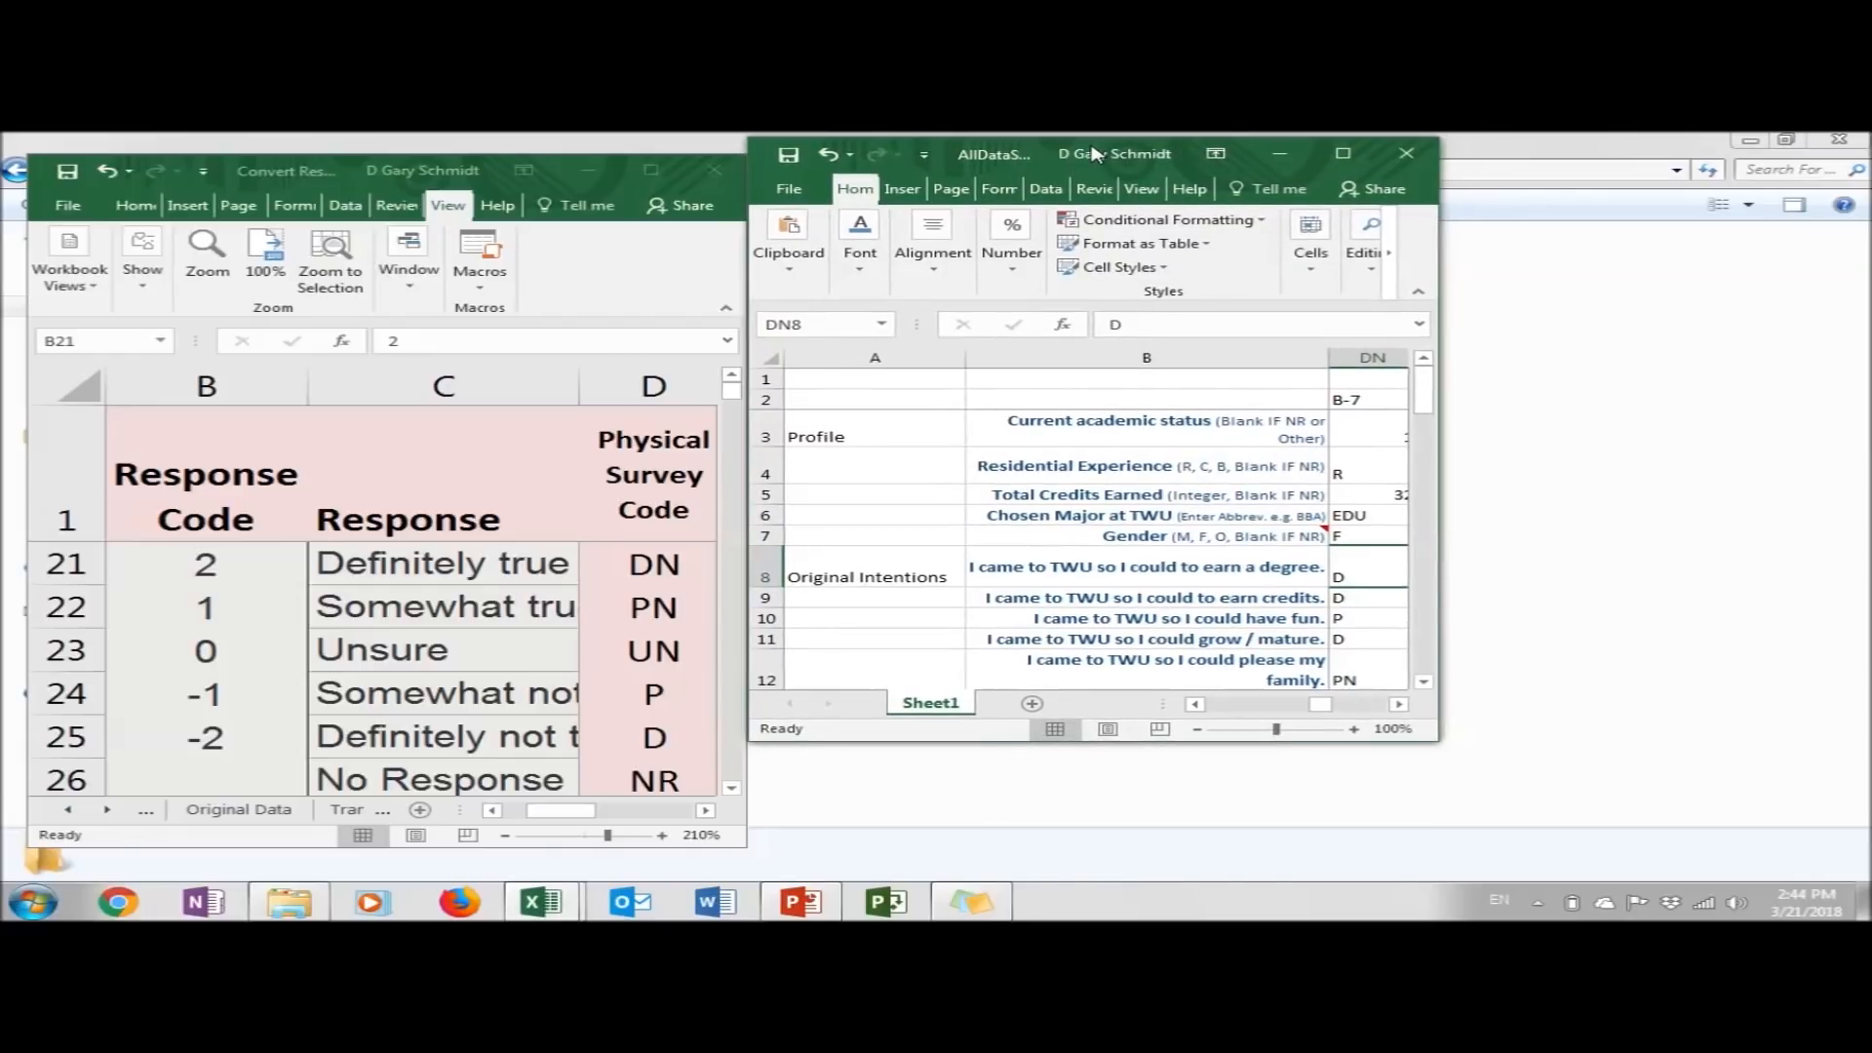
{"action": "right_click", "coordinate": [445, 390]}
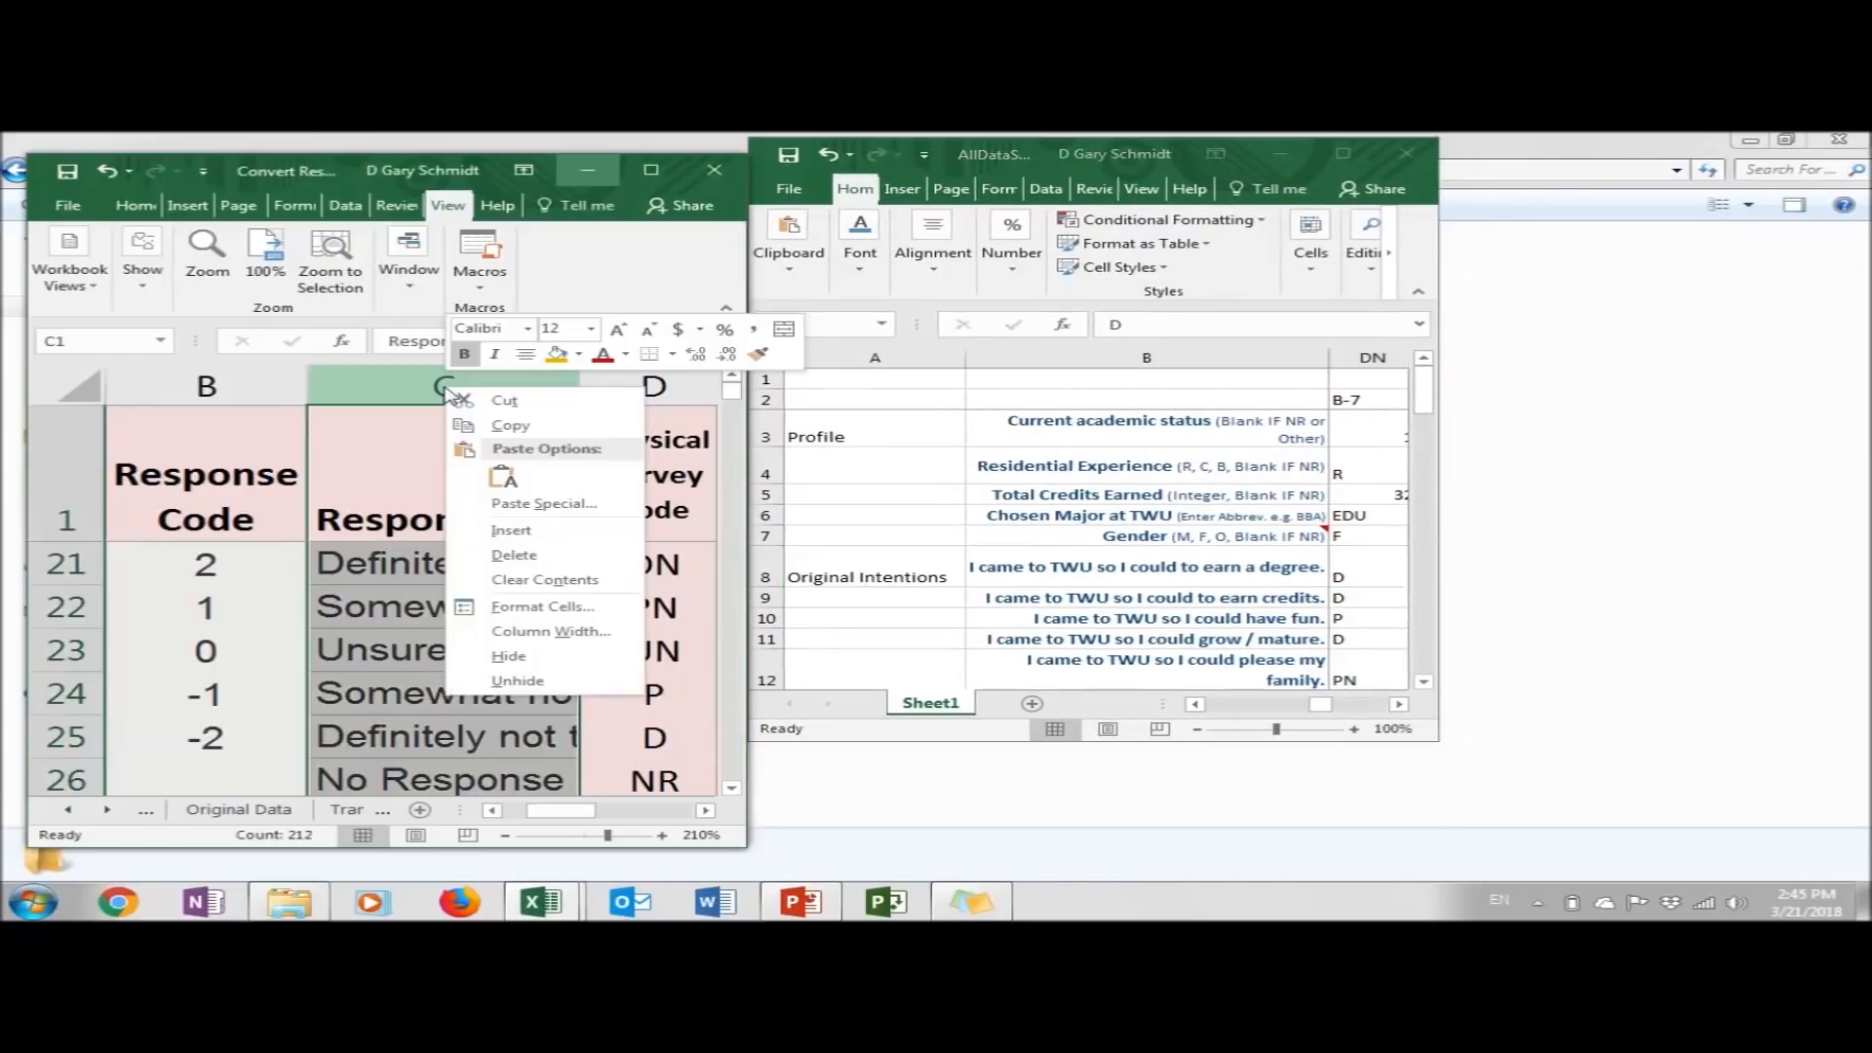
{"action": "left_click", "coordinate": [512, 653]}
Narrow the Convert Results window, collapse its ribbon, and enlarge AllDataSP2018 to fill the remaining screen beside it
{"action": "left_click_drag", "start_coordinate": [745, 780], "coordinate": [487, 783]}
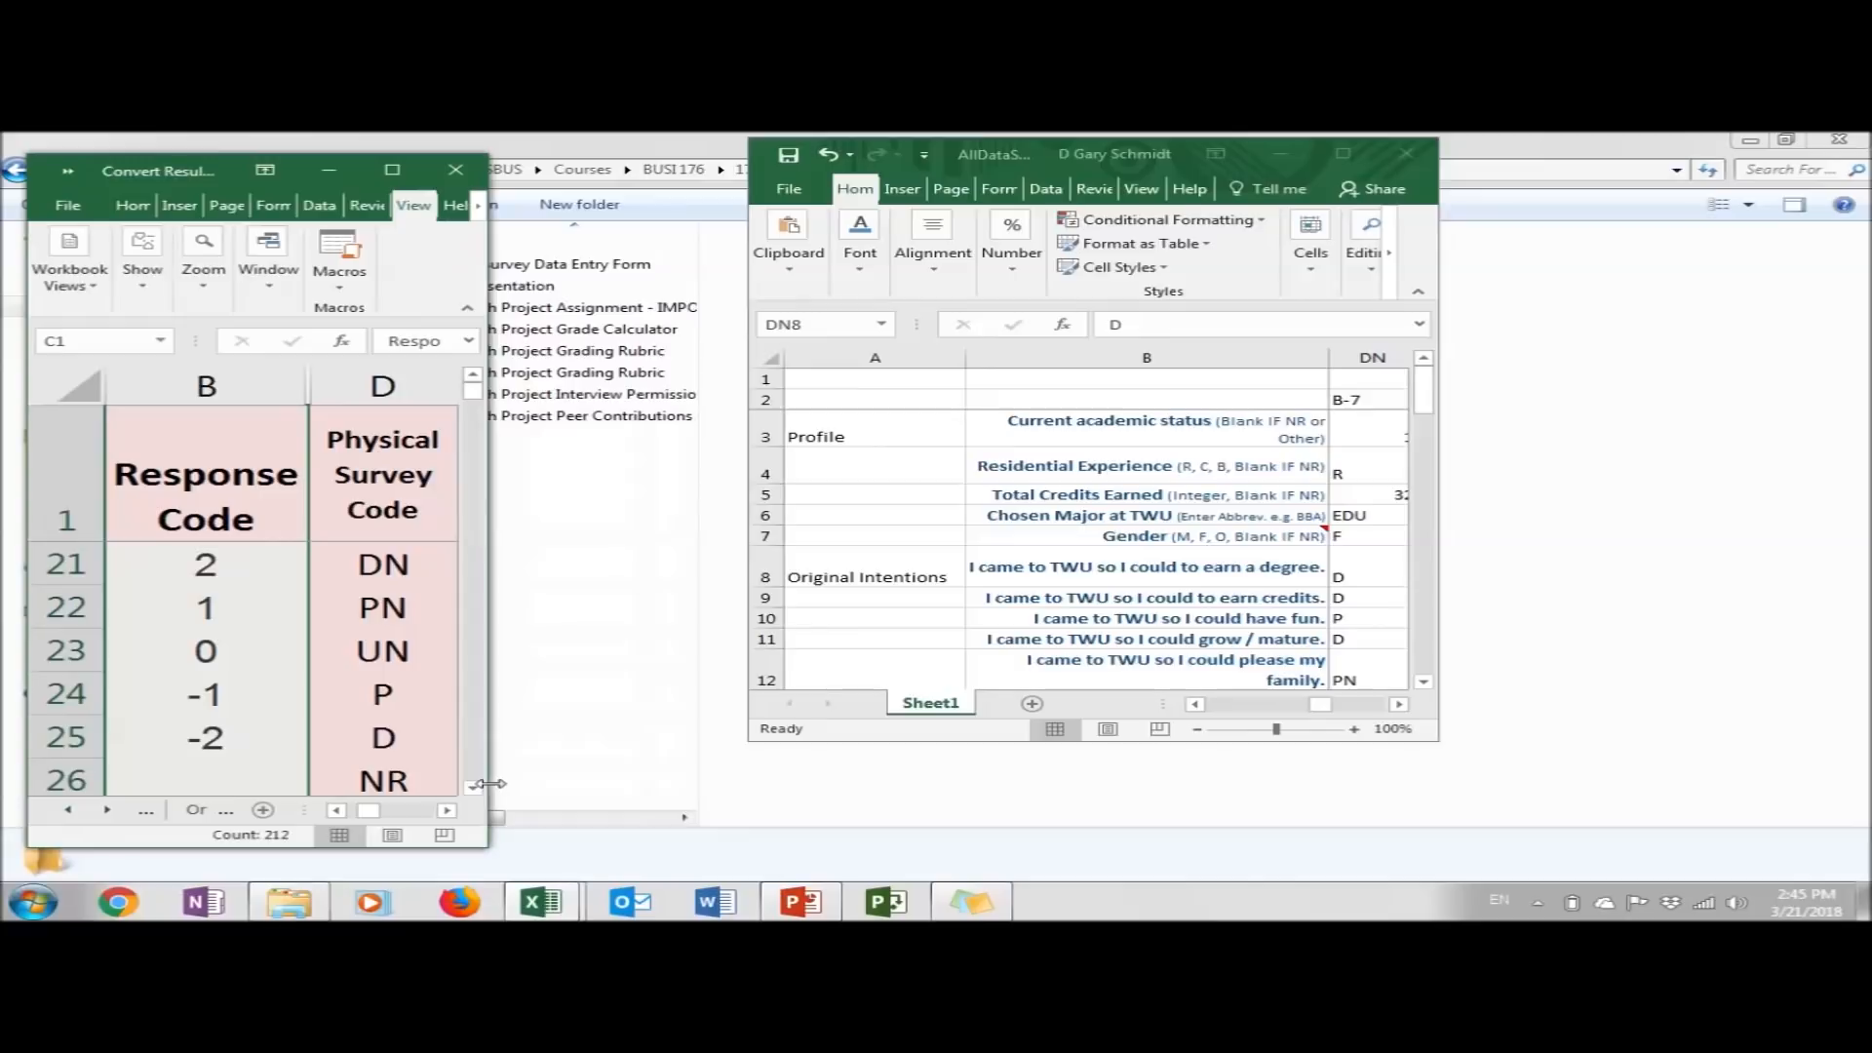
{"action": "left_click", "coordinate": [472, 310]}
{"action": "left_click_drag", "start_coordinate": [1028, 164], "coordinate": [766, 162]}
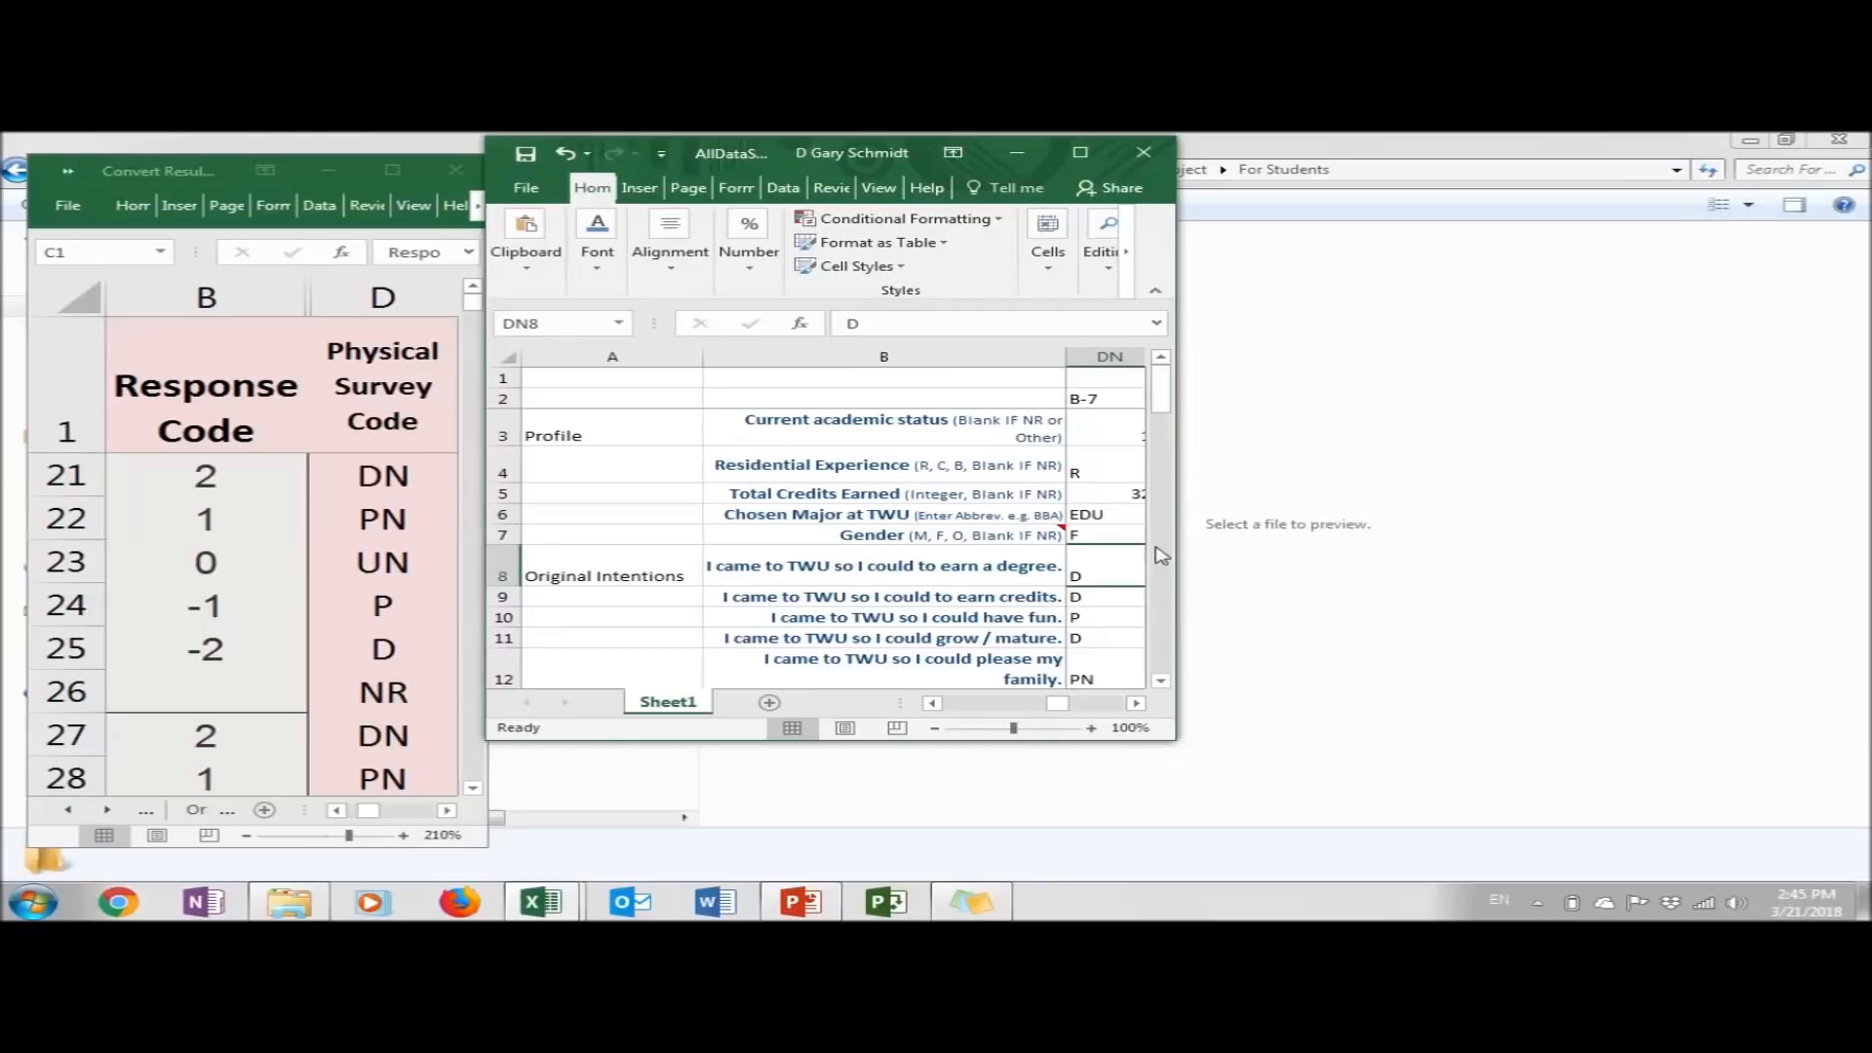
{"action": "left_click_drag", "start_coordinate": [1176, 740], "coordinate": [1821, 880]}
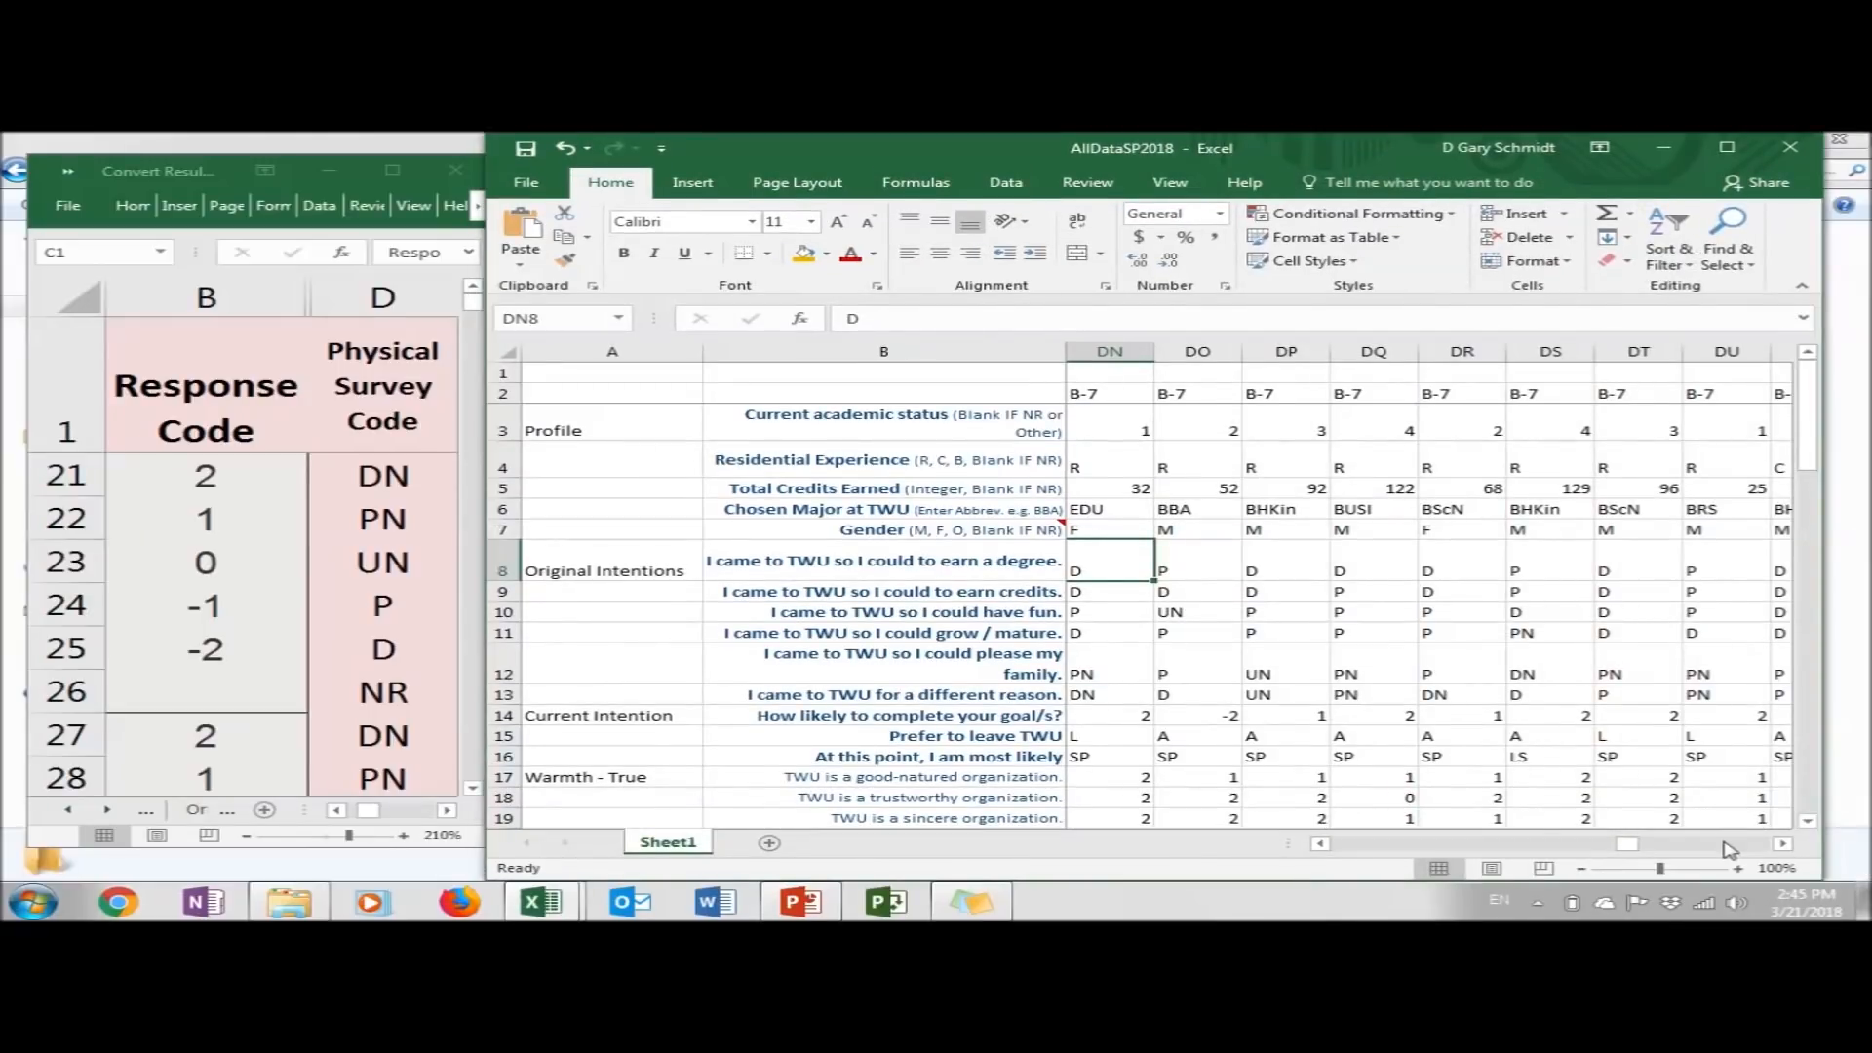
Select the groups' Original Intentions responses in C8:DY13 and enter D as the code to find
{"action": "left_click", "coordinate": [1726, 844]}
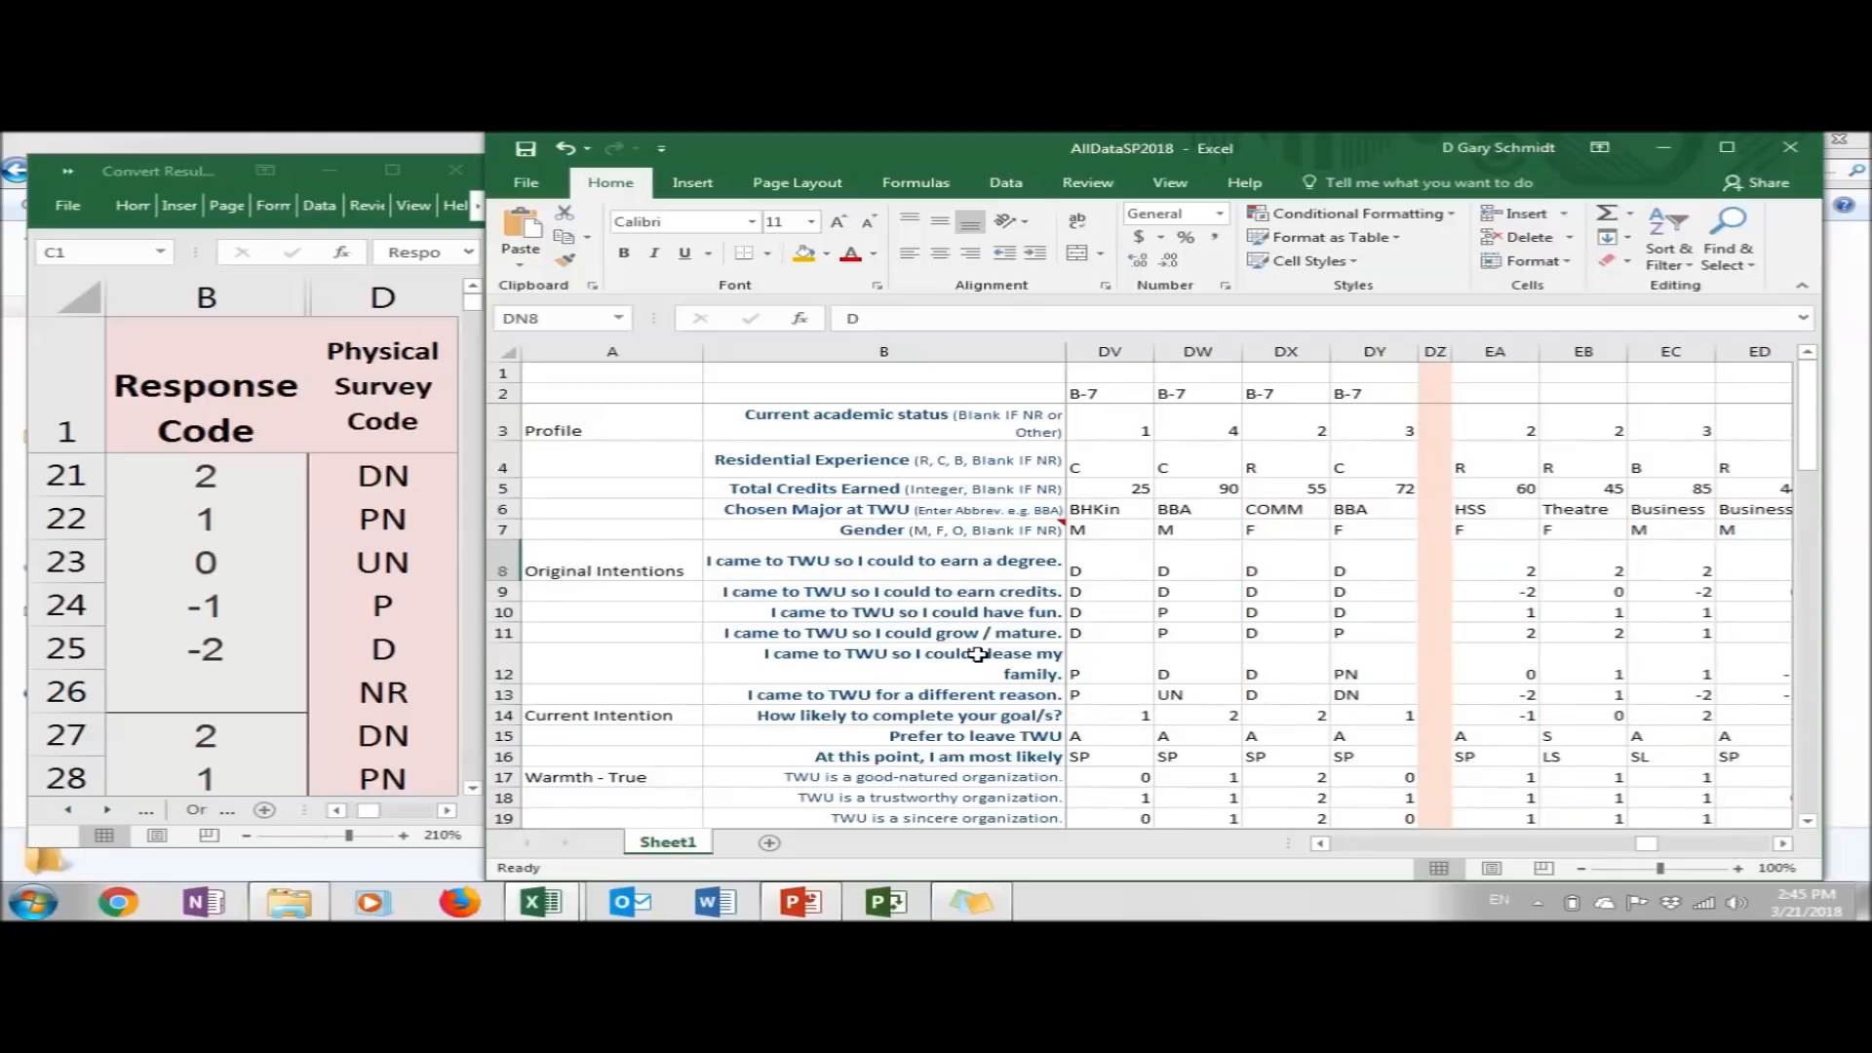
{"action": "left_click", "coordinate": [1391, 561]}
{"action": "left_click_drag", "start_coordinate": [1392, 560], "coordinate": [1129, 697]}
{"action": "key", "text": "ctrl+f"}
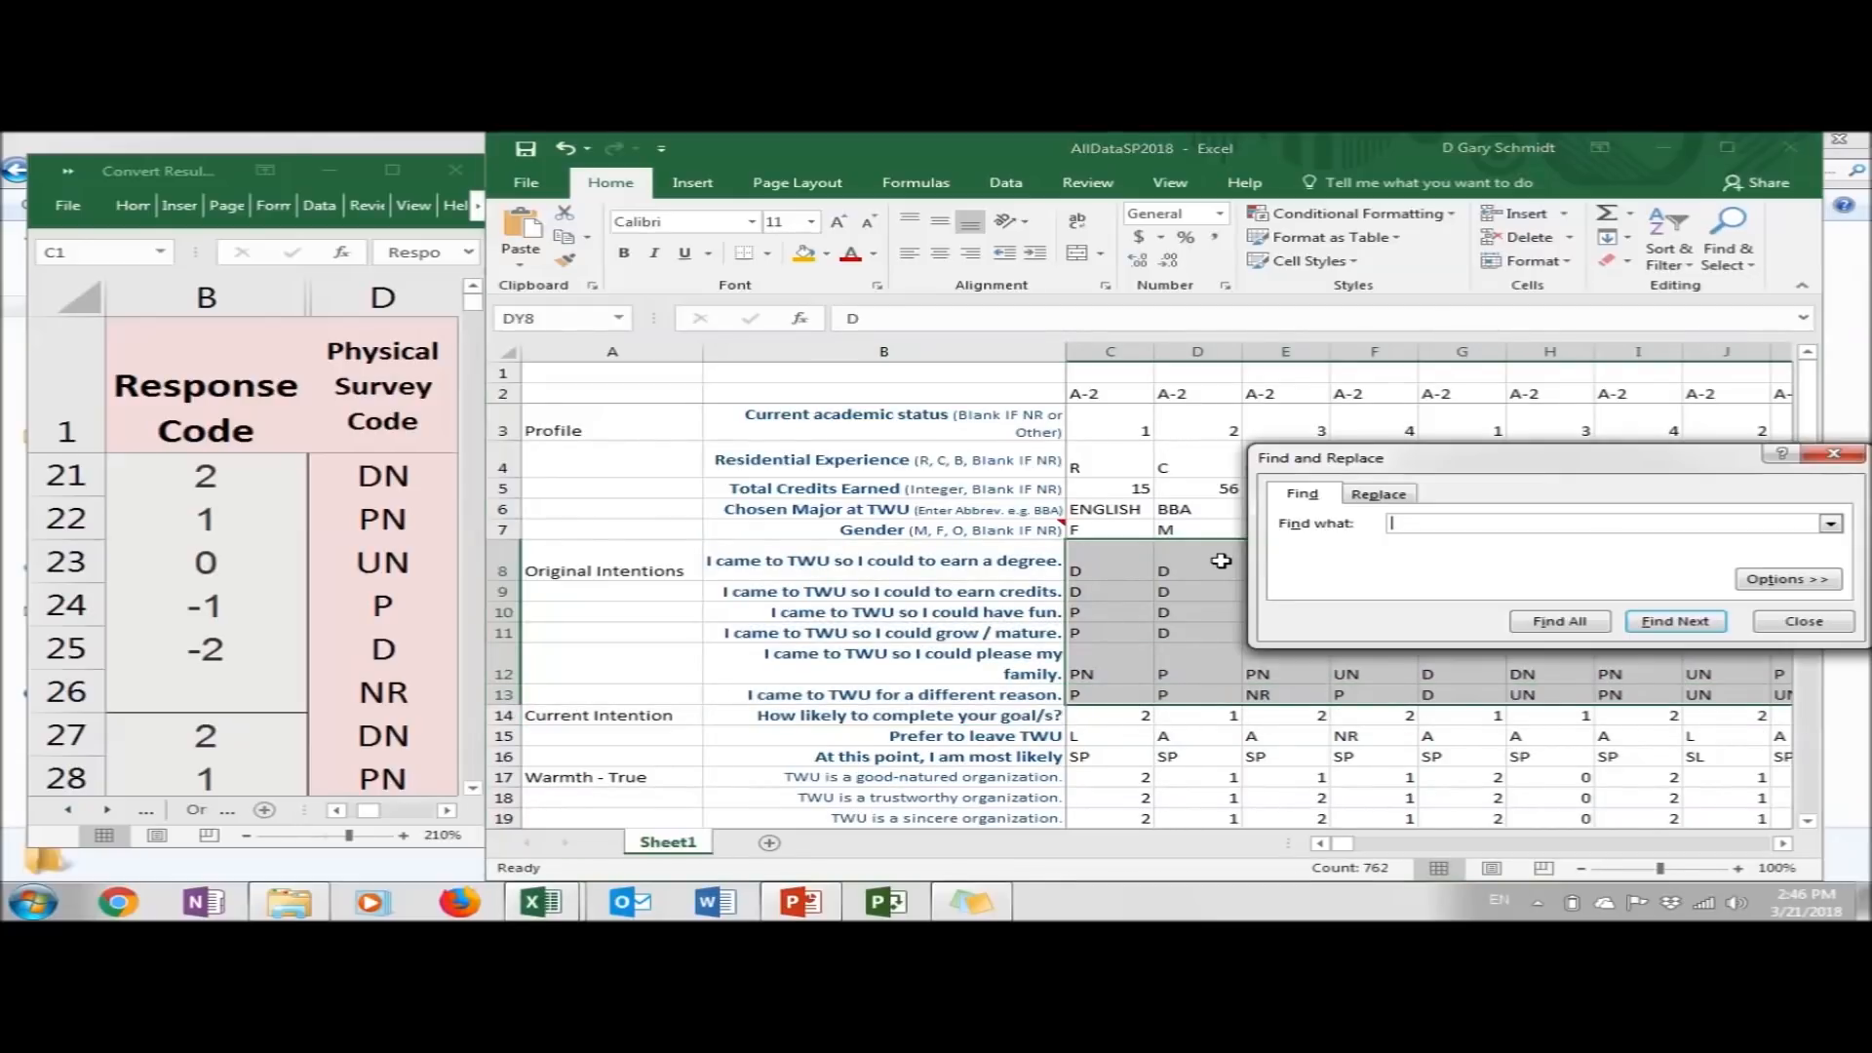
{"action": "left_click_drag", "start_coordinate": [1467, 470], "coordinate": [1252, 333]}
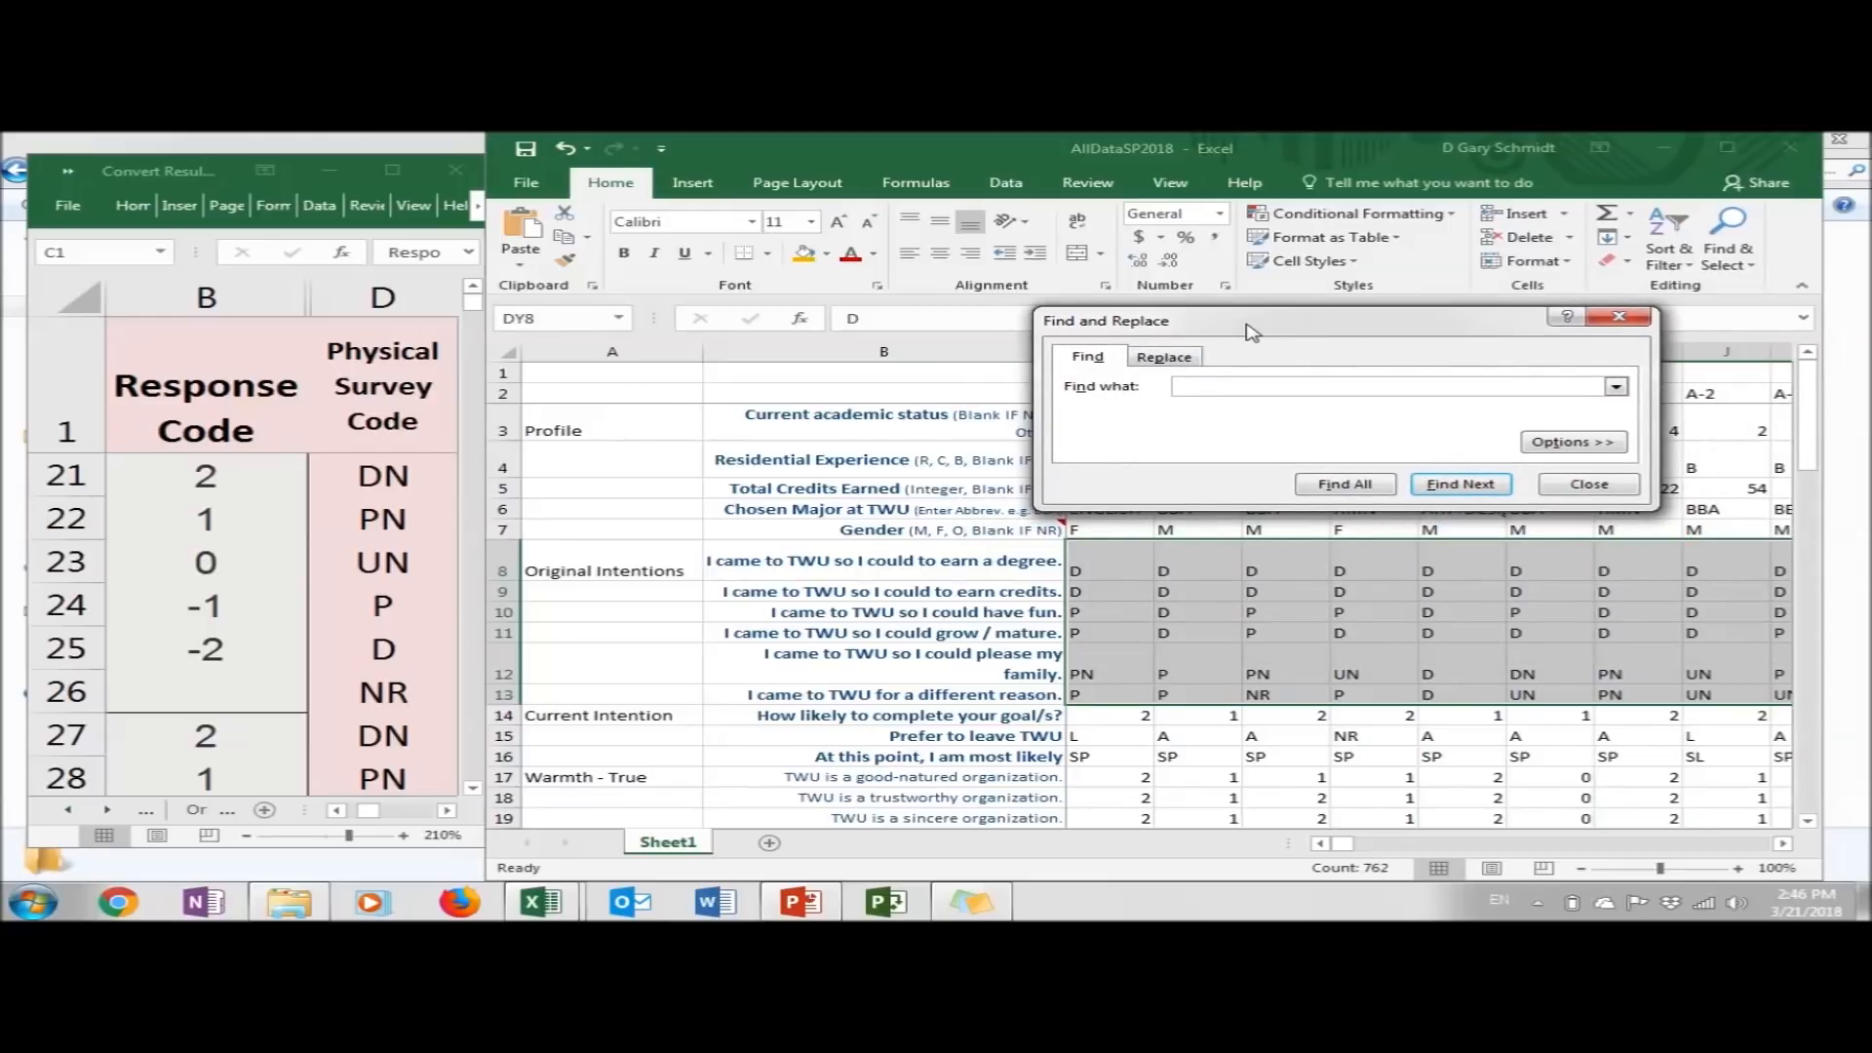
{"action": "type", "text": "D"}
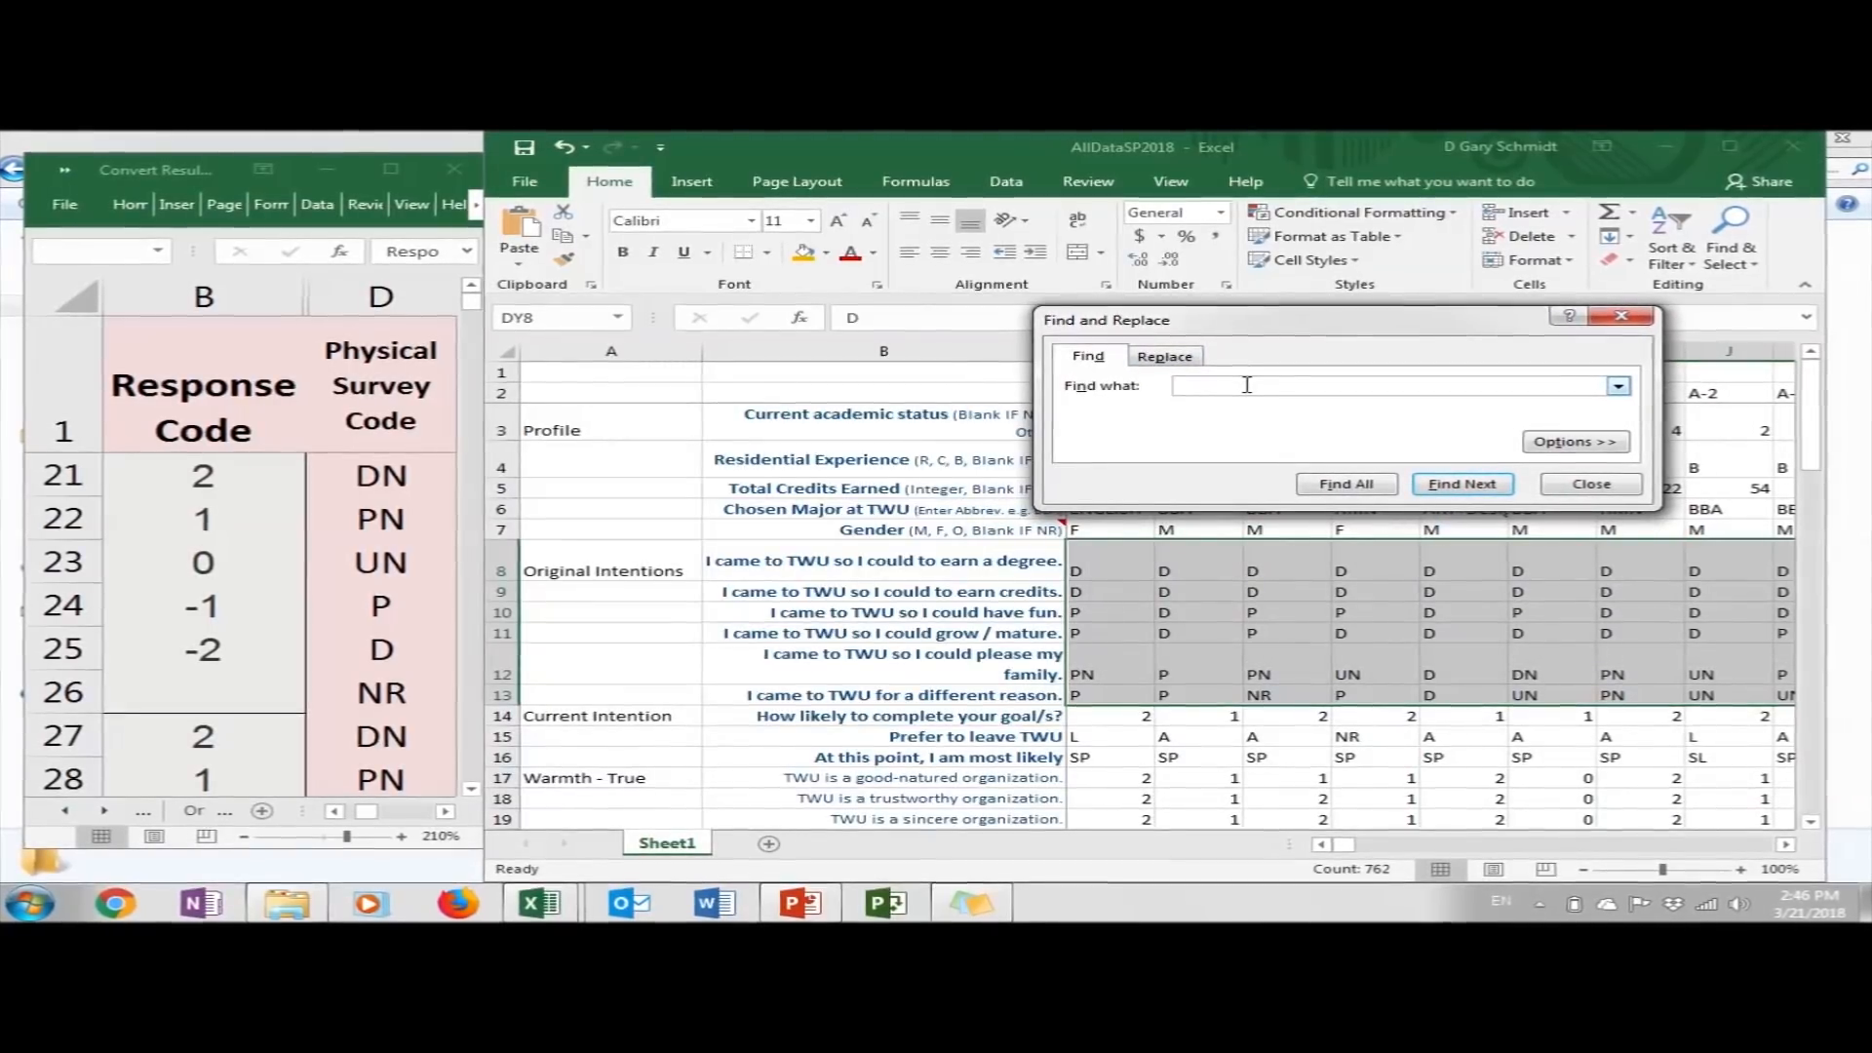
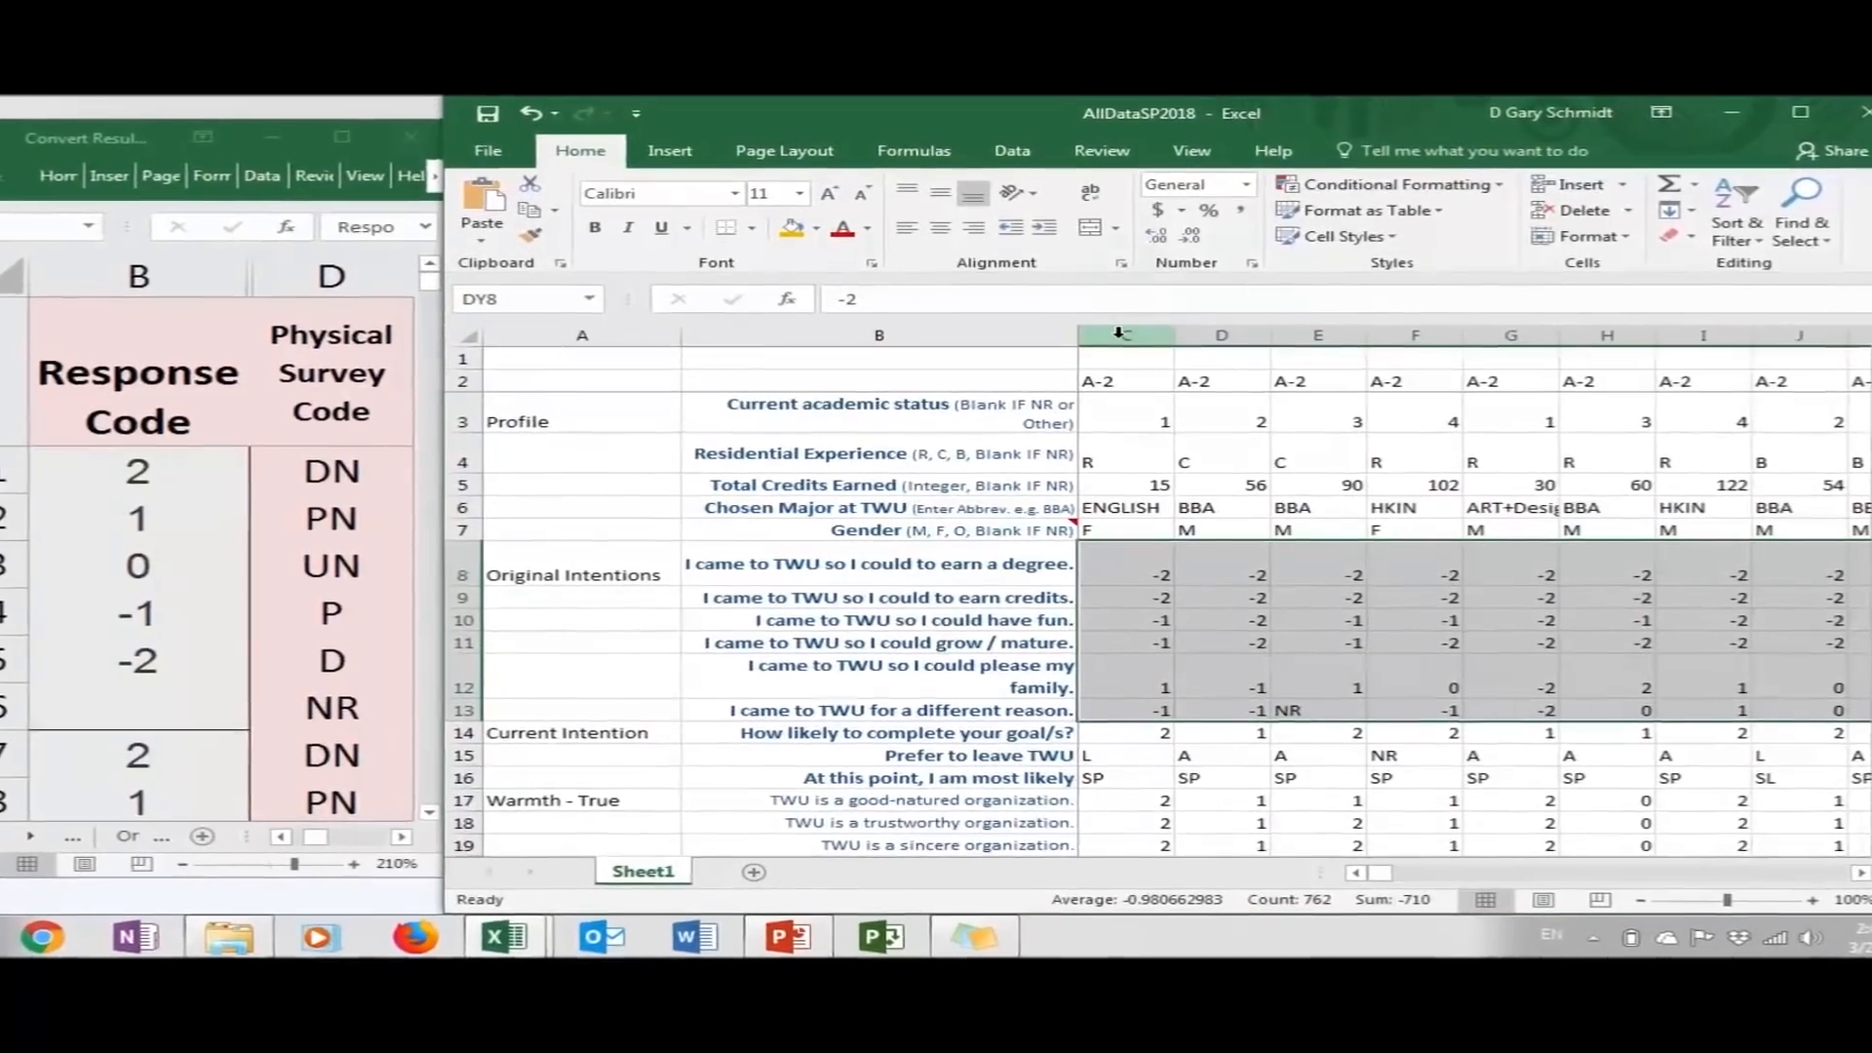
Replace every cell containing only NR with a blank across the groups' data in columns C through DY
{"action": "left_click_drag", "start_coordinate": [1119, 334], "coordinate": [1871, 322]}
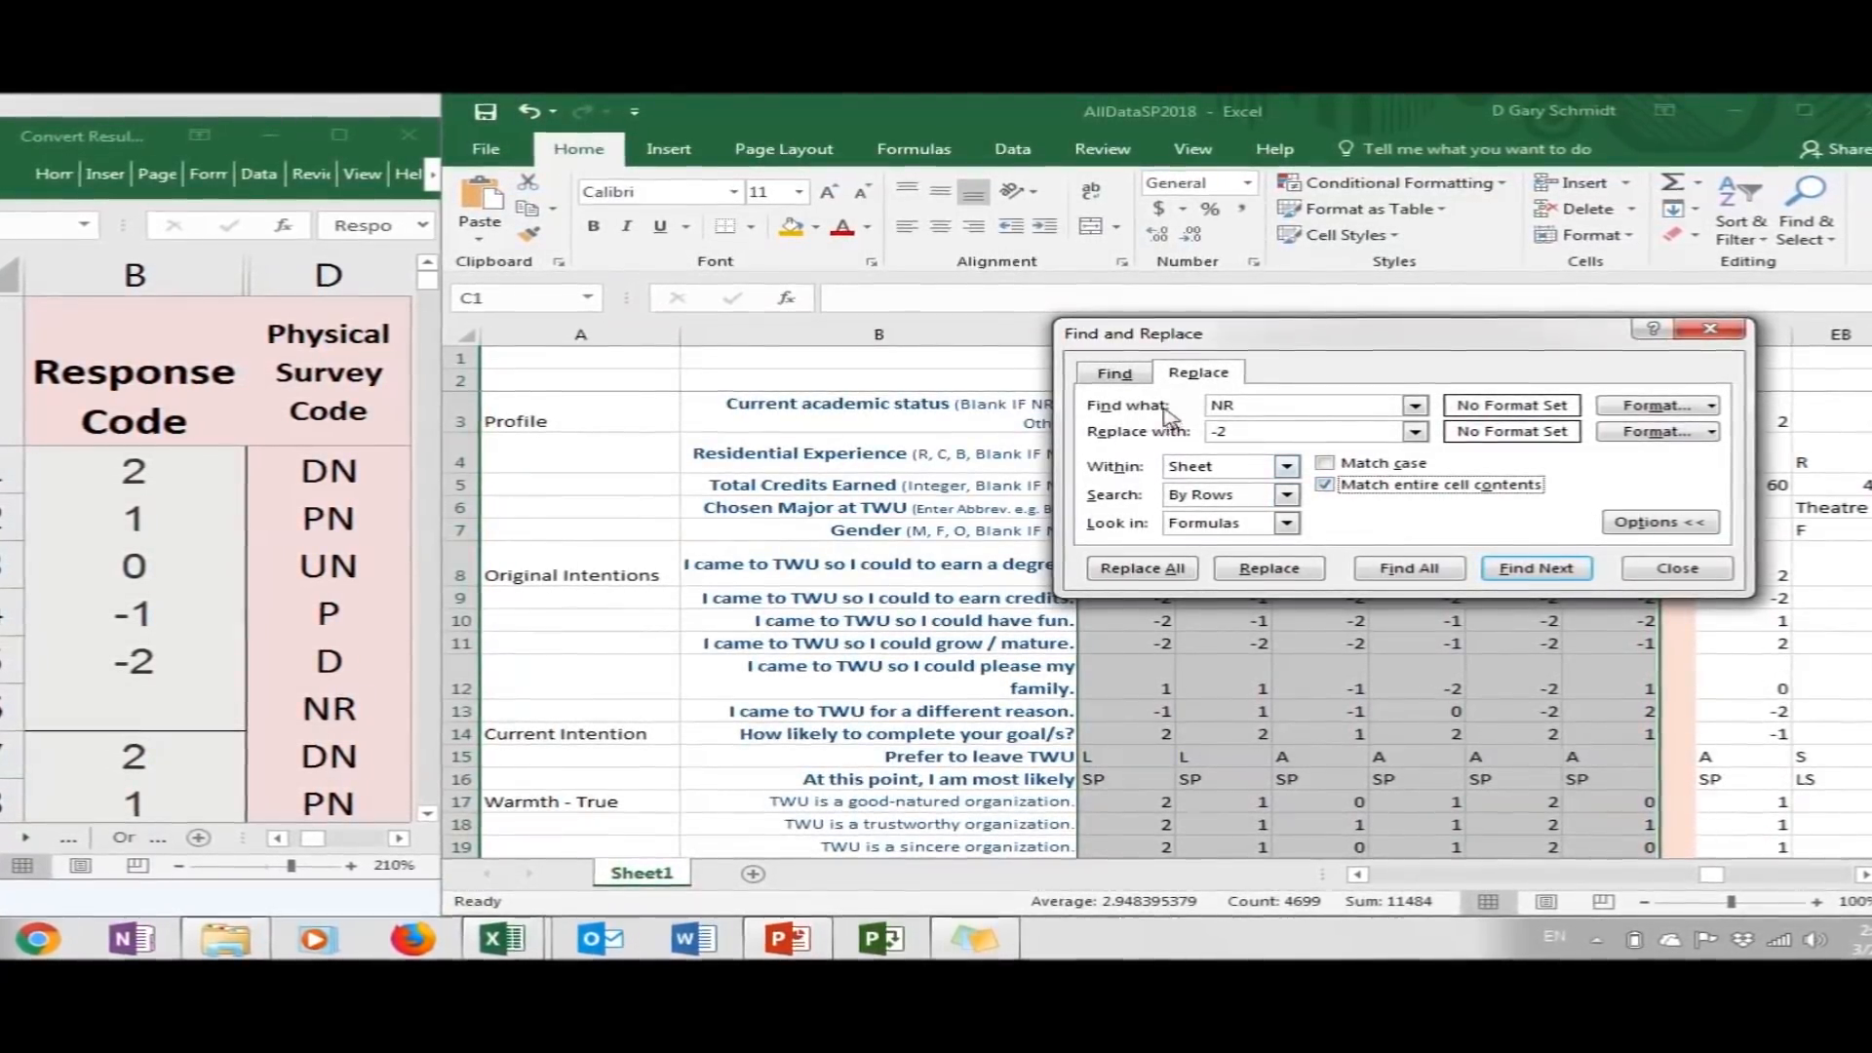
{"action": "left_click_drag", "start_coordinate": [1245, 431], "coordinate": [1076, 413]}
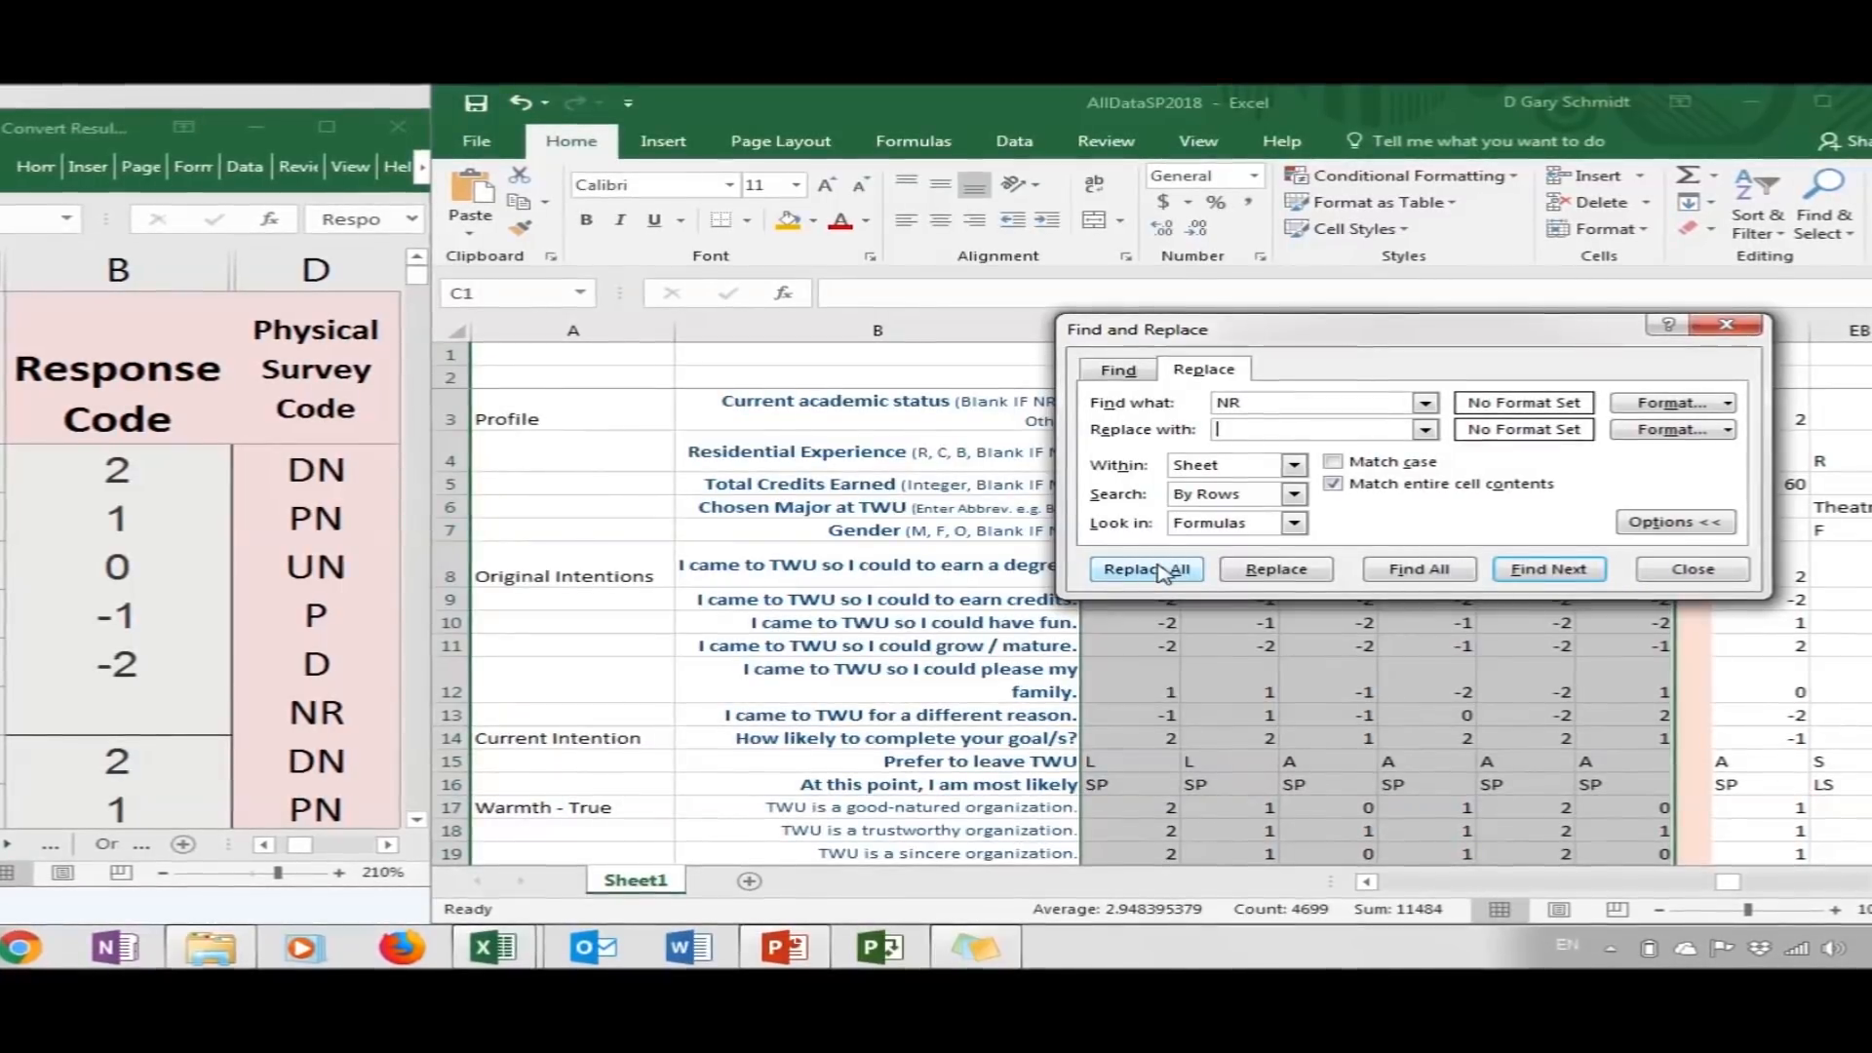
{"action": "left_click", "coordinate": [1160, 570]}
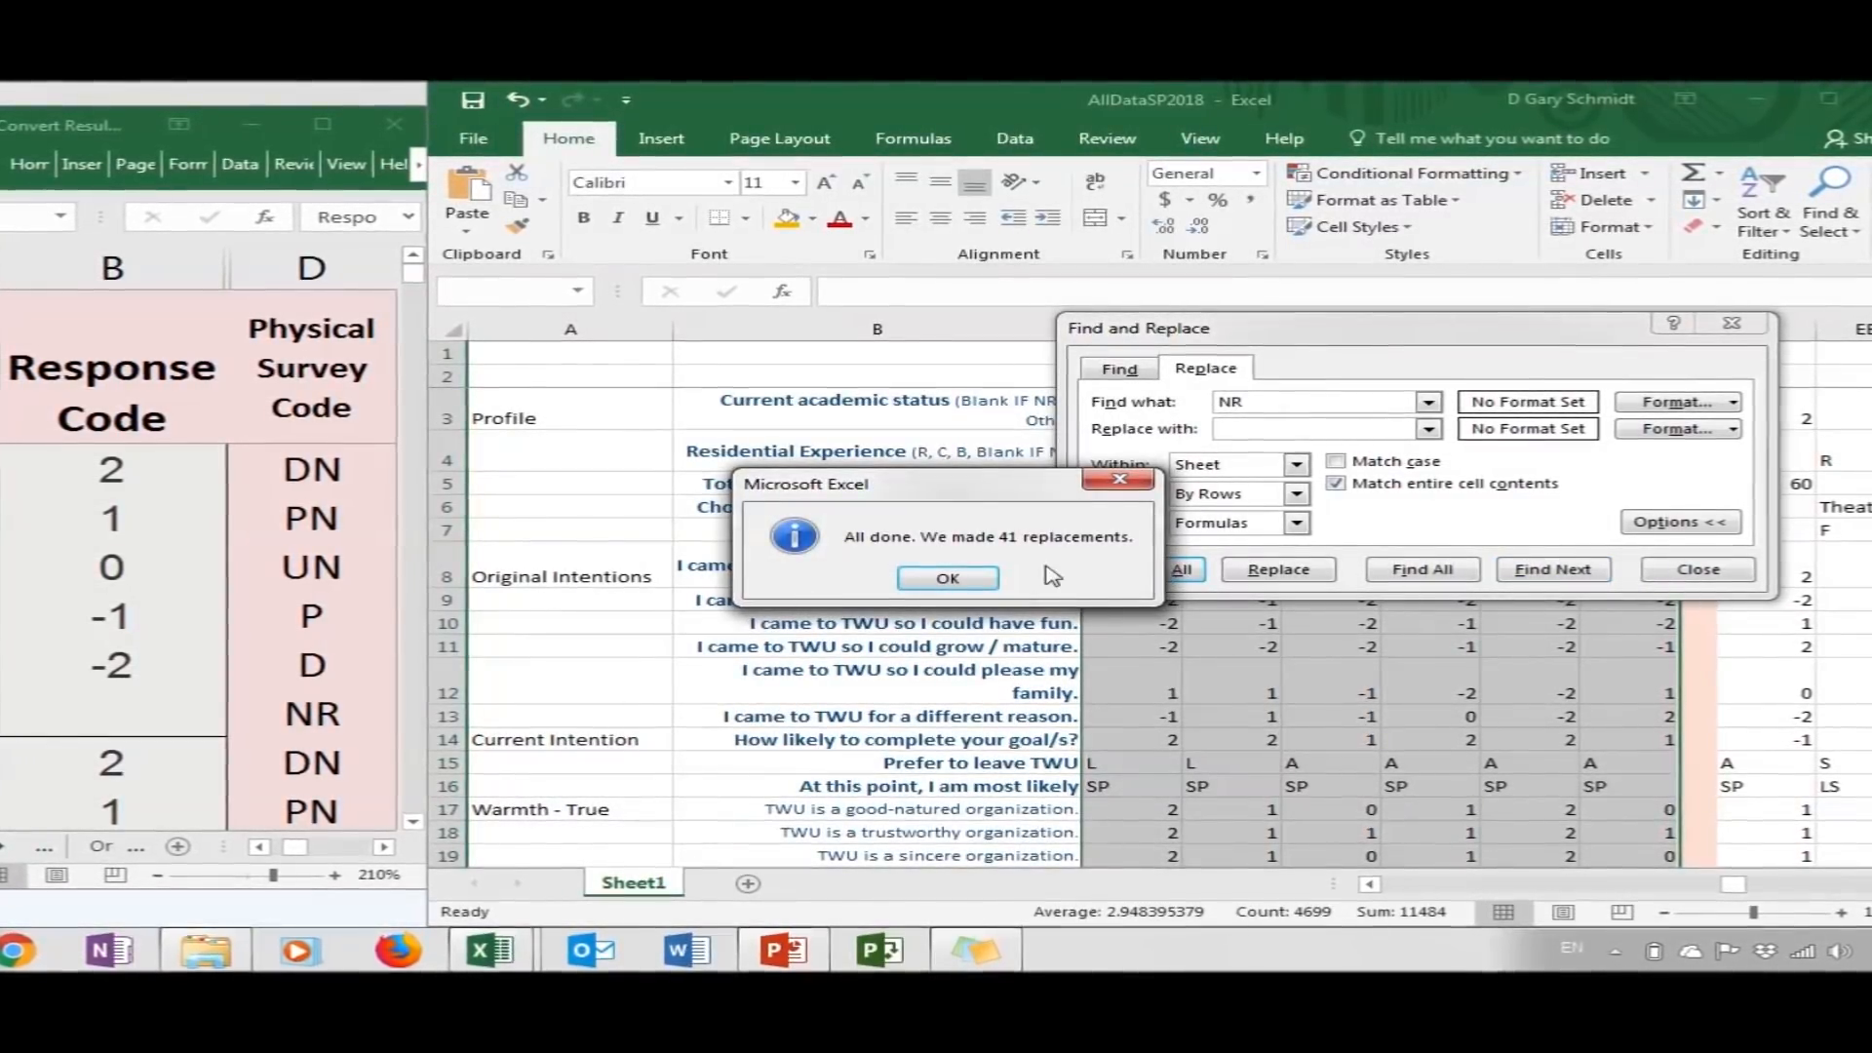
{"action": "left_click", "coordinate": [947, 579]}
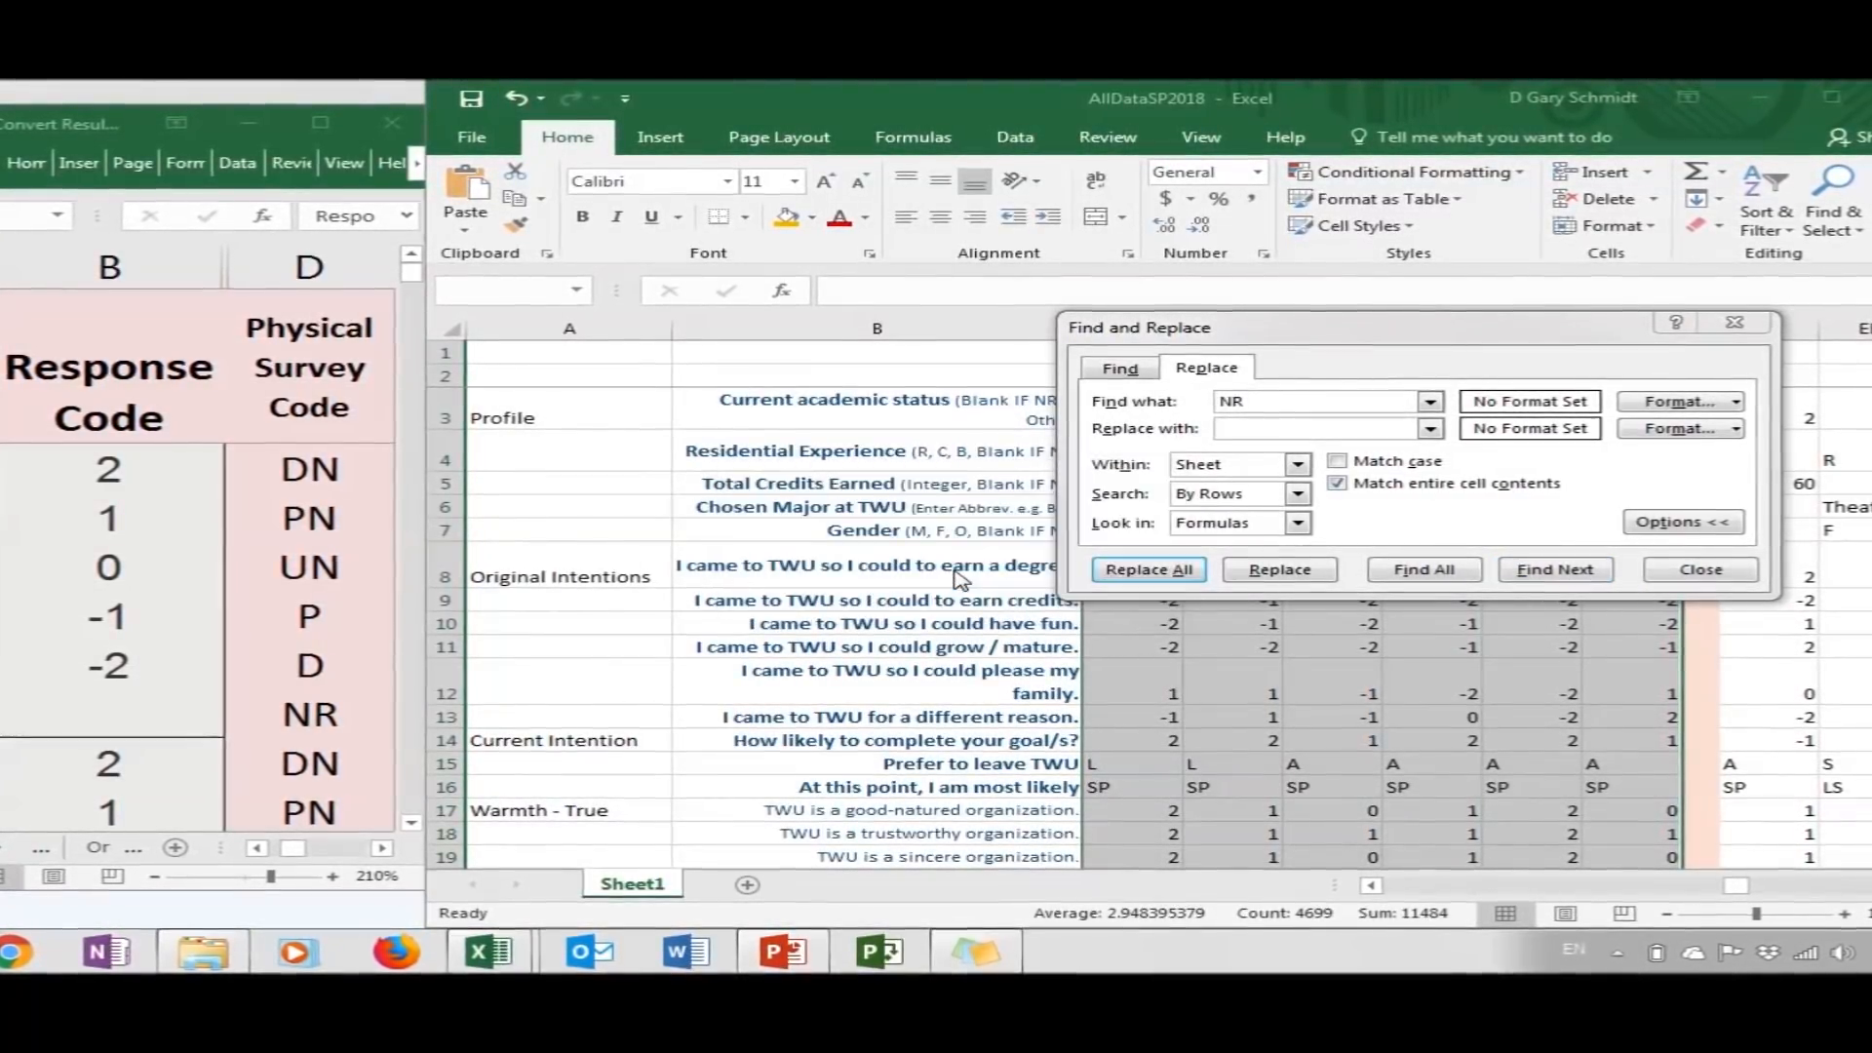
{"action": "left_click", "coordinate": [1702, 569]}
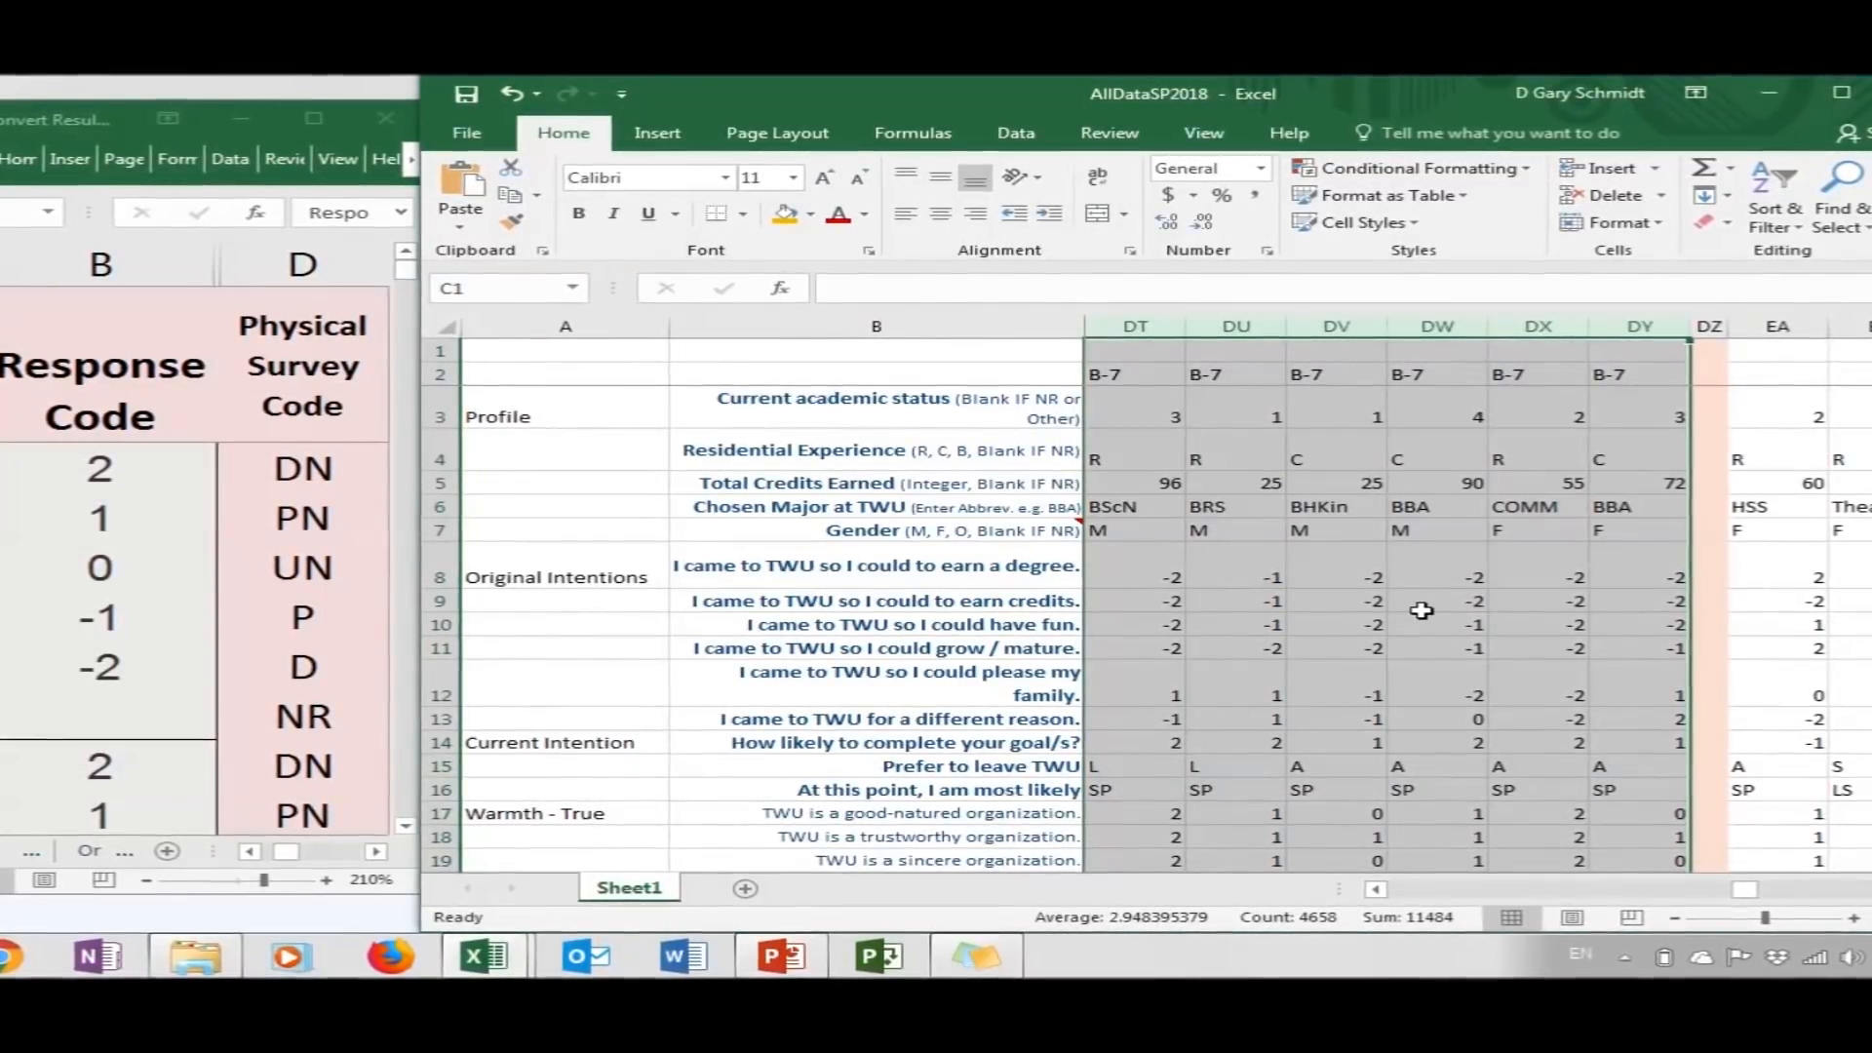
Select the Prefer to leave TWU responses in row 15 and enter A as the code to find
{"action": "left_click", "coordinate": [1376, 791]}
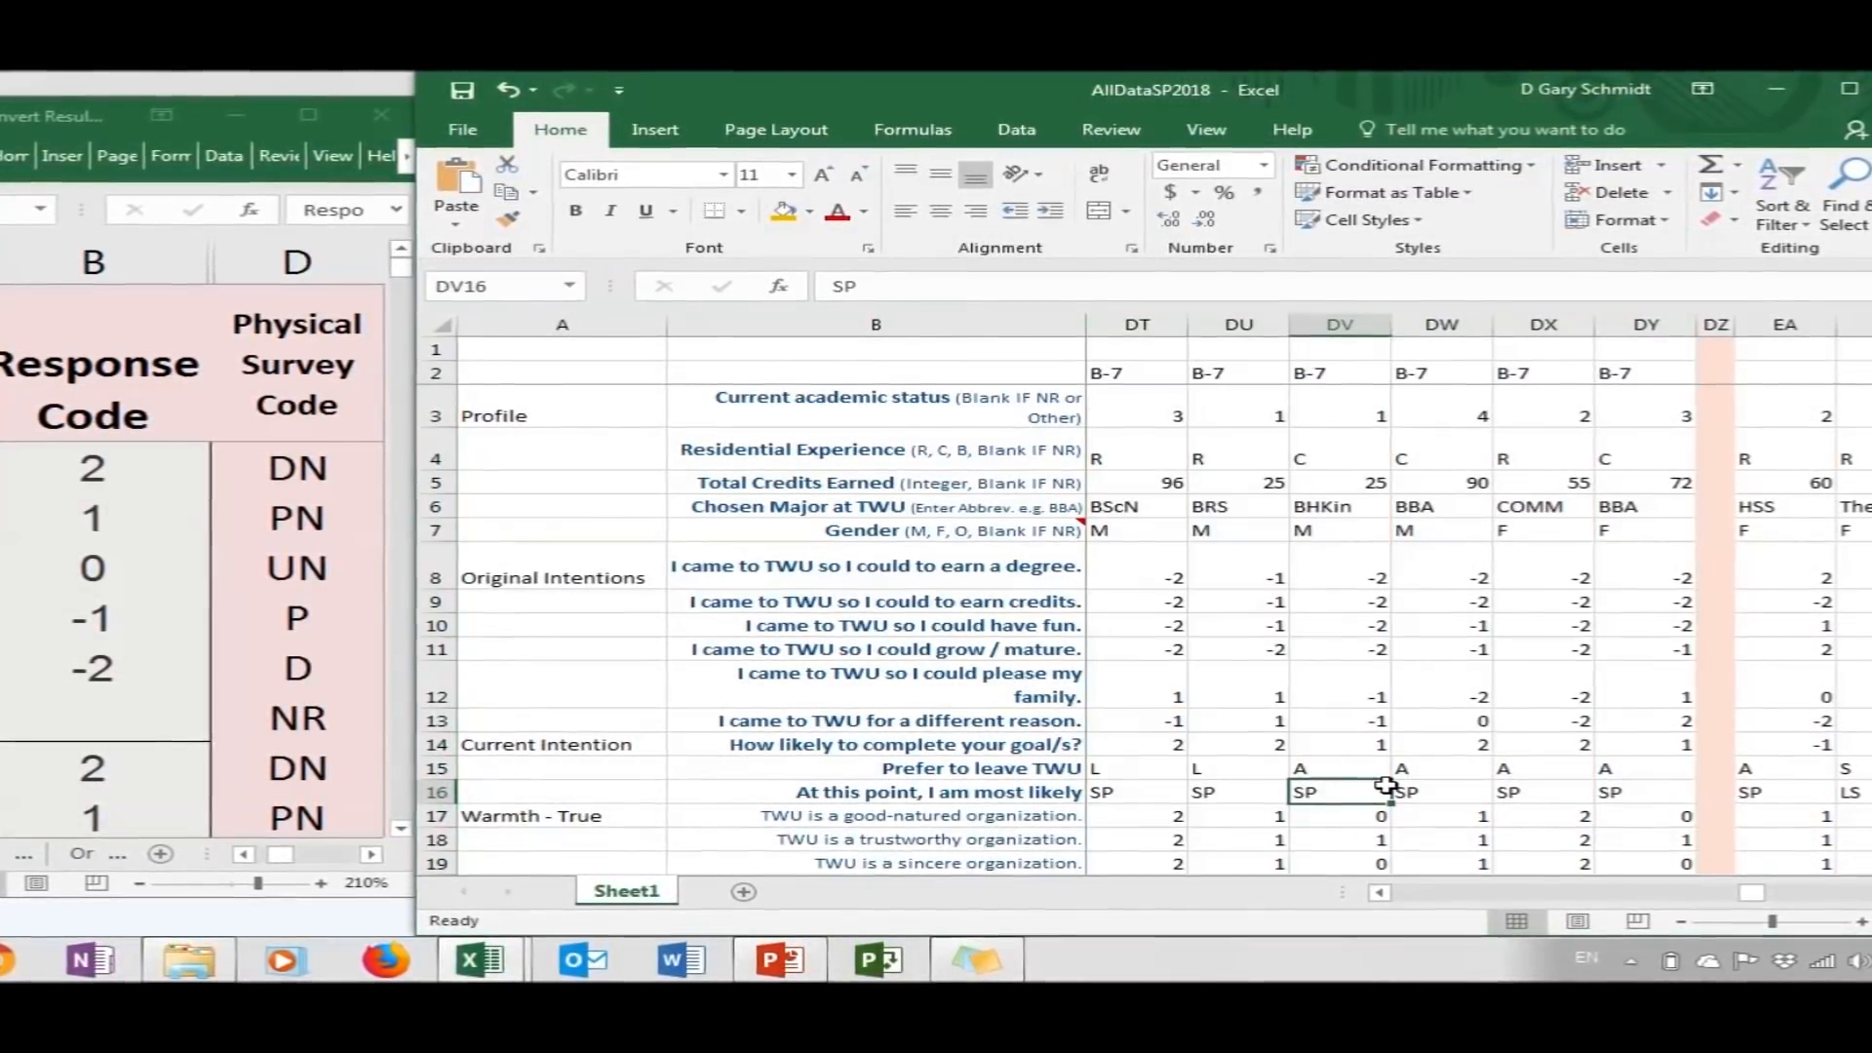
{"action": "left_click", "coordinate": [1131, 766]}
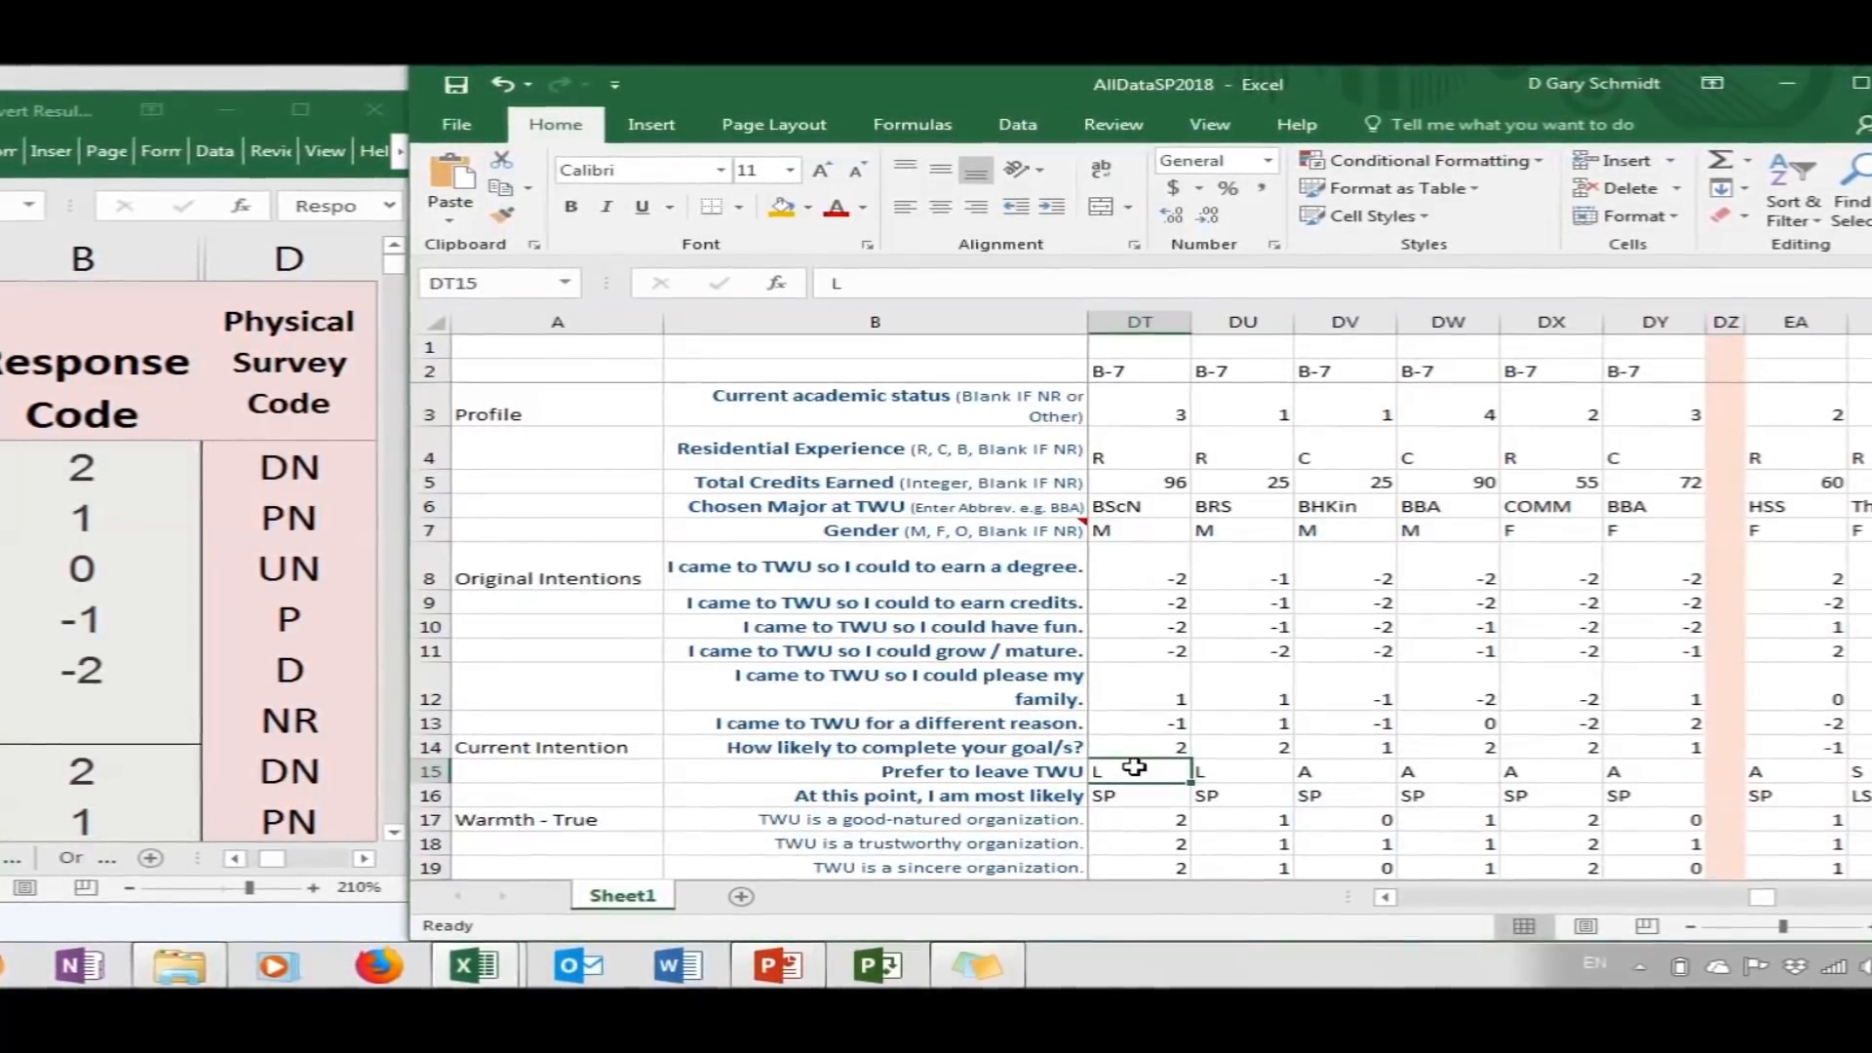
{"action": "left_click", "coordinate": [967, 770]}
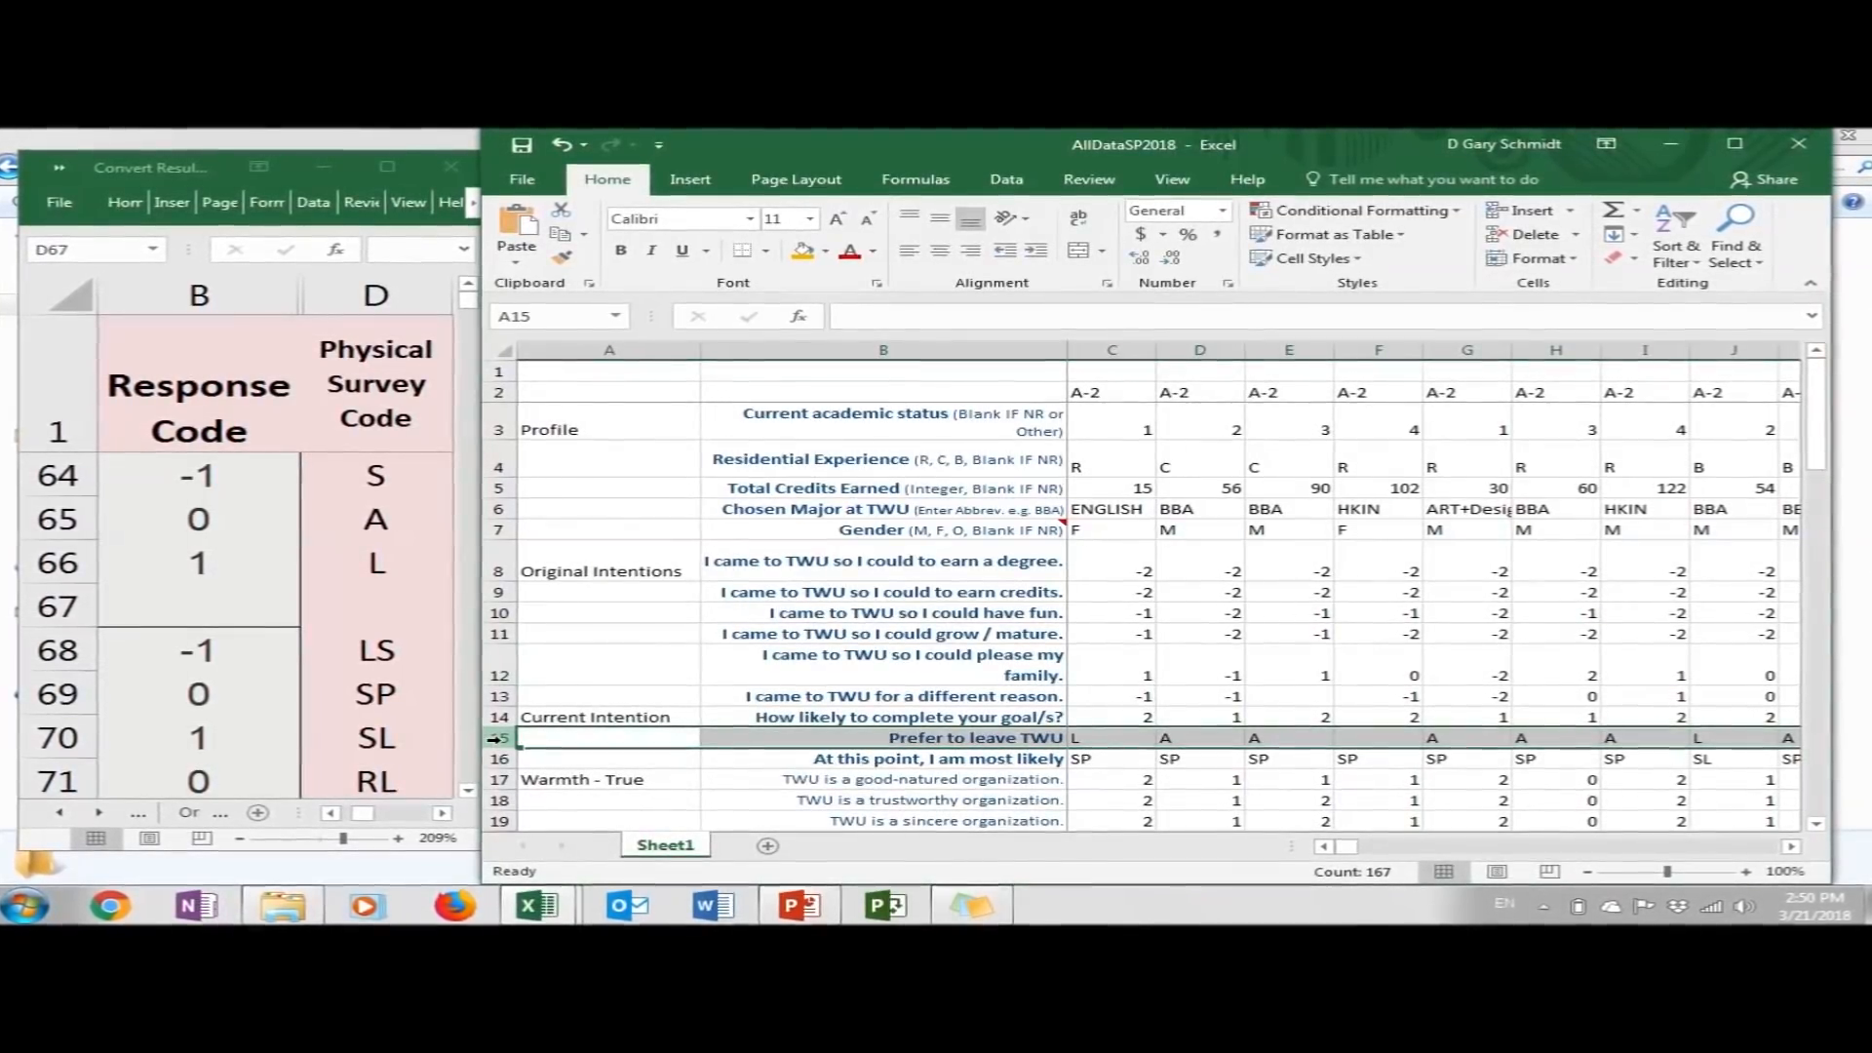
{"action": "key", "text": "ctrl+f"}
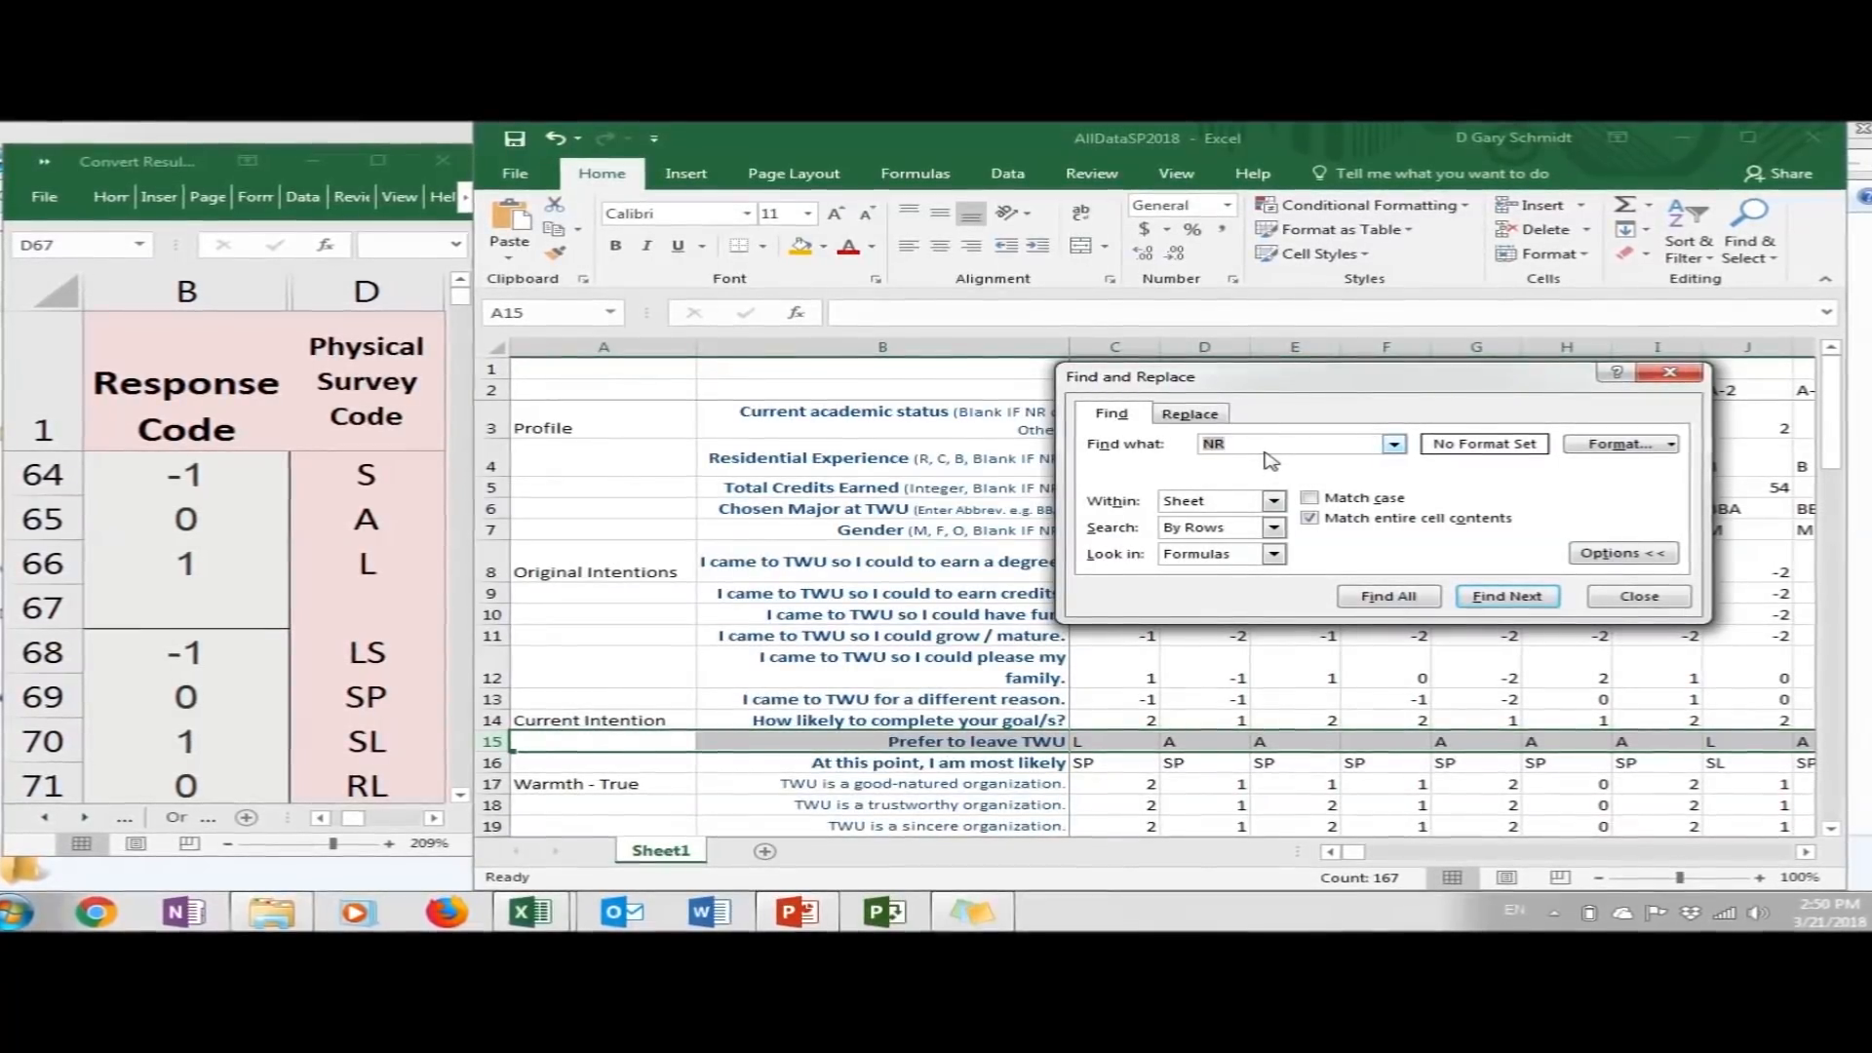
{"action": "key", "text": "BackSpace"}
{"action": "key", "text": "BackSpace"}
{"action": "type", "text": "A"}
Replace every whole-cell A code in row 15 with 0, and every L code with 1
{"action": "left_click", "coordinate": [1193, 414]}
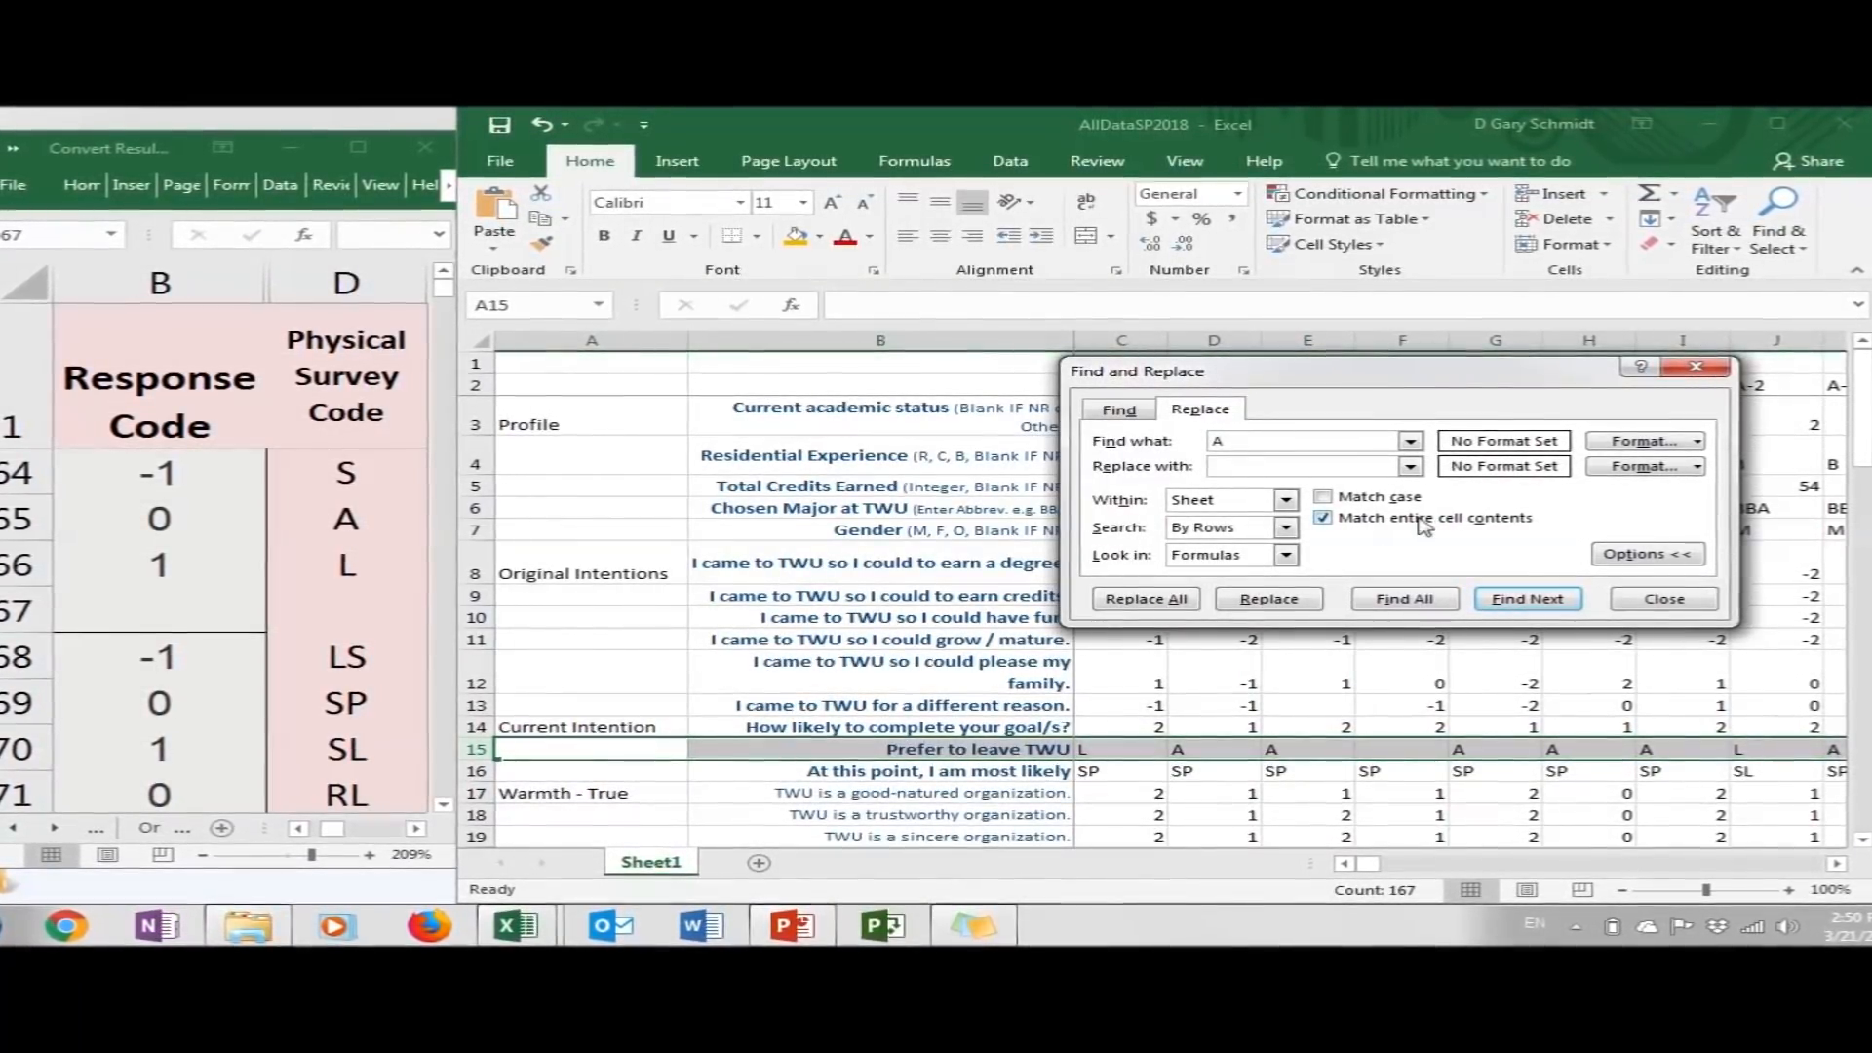
{"action": "left_click", "coordinate": [1254, 468]}
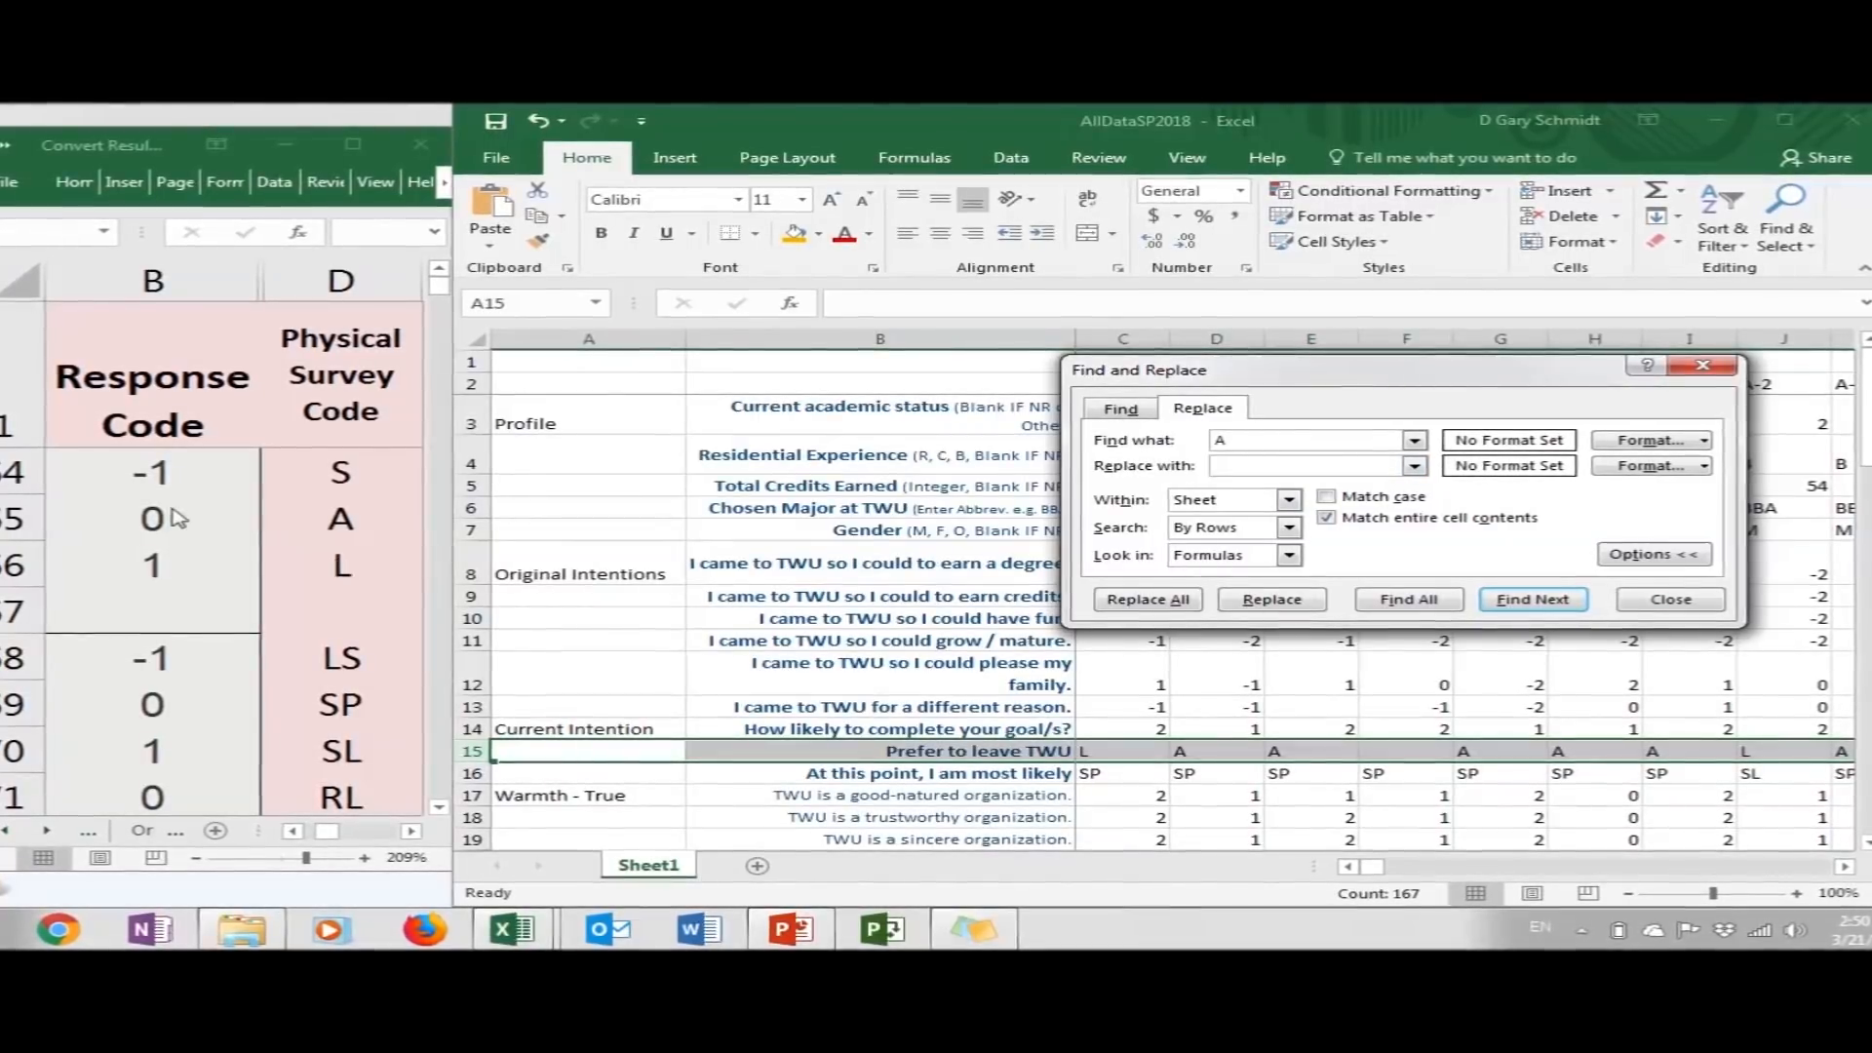
{"action": "type", "text": "0"}
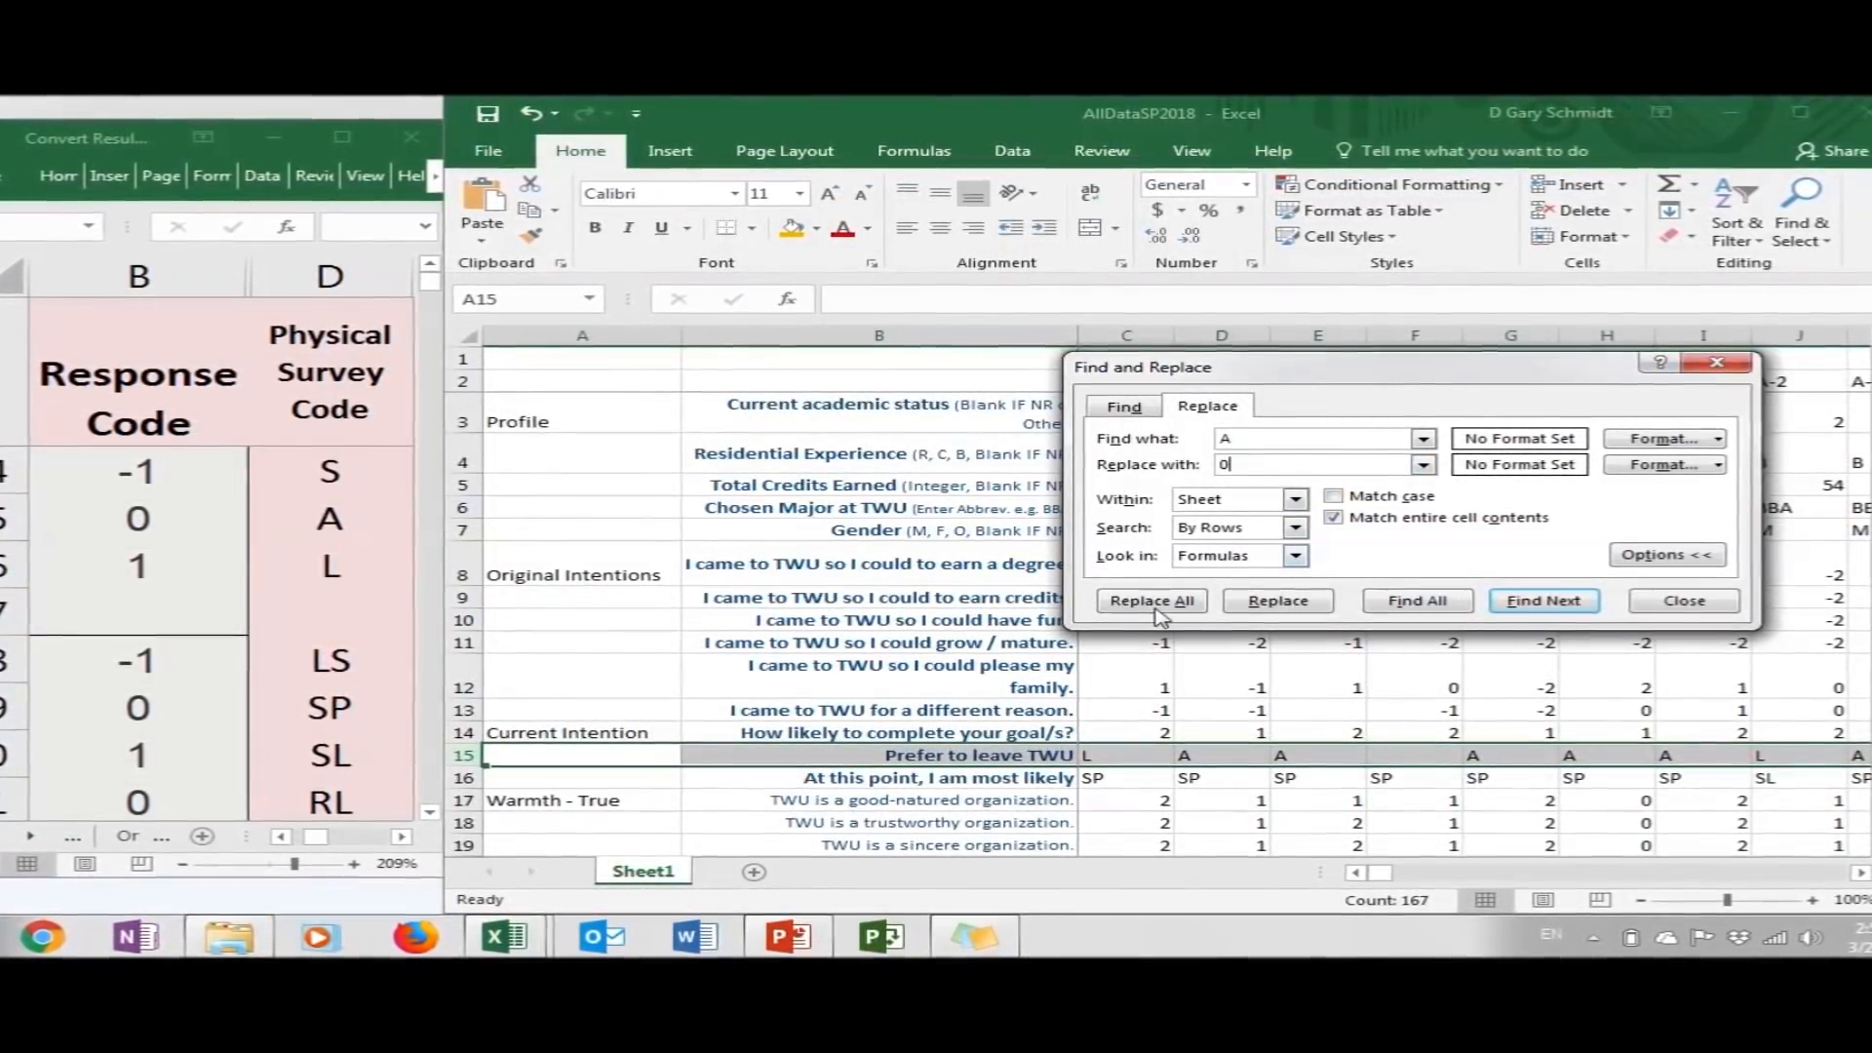
{"action": "left_click", "coordinate": [1156, 605]}
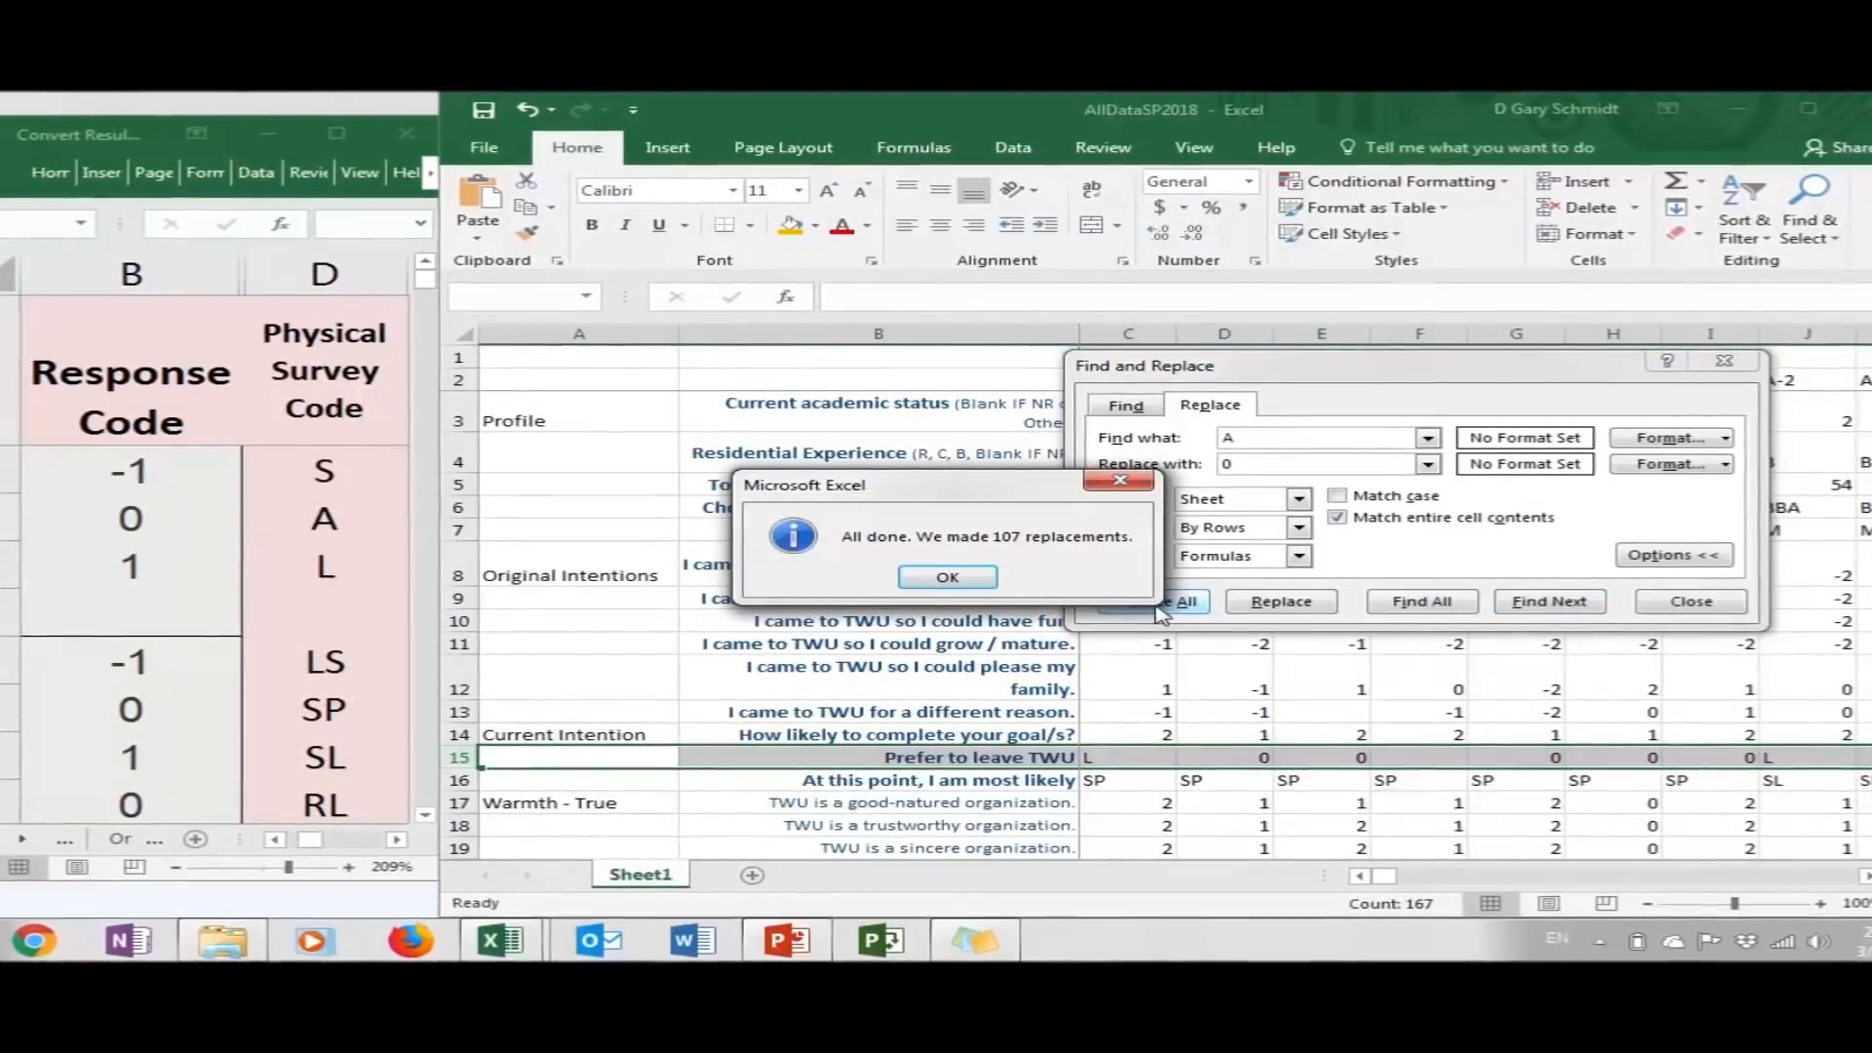
{"action": "left_click", "coordinate": [944, 576]}
{"action": "left_click", "coordinate": [1274, 437]}
{"action": "left_click_drag", "start_coordinate": [1274, 437], "coordinate": [1139, 438]}
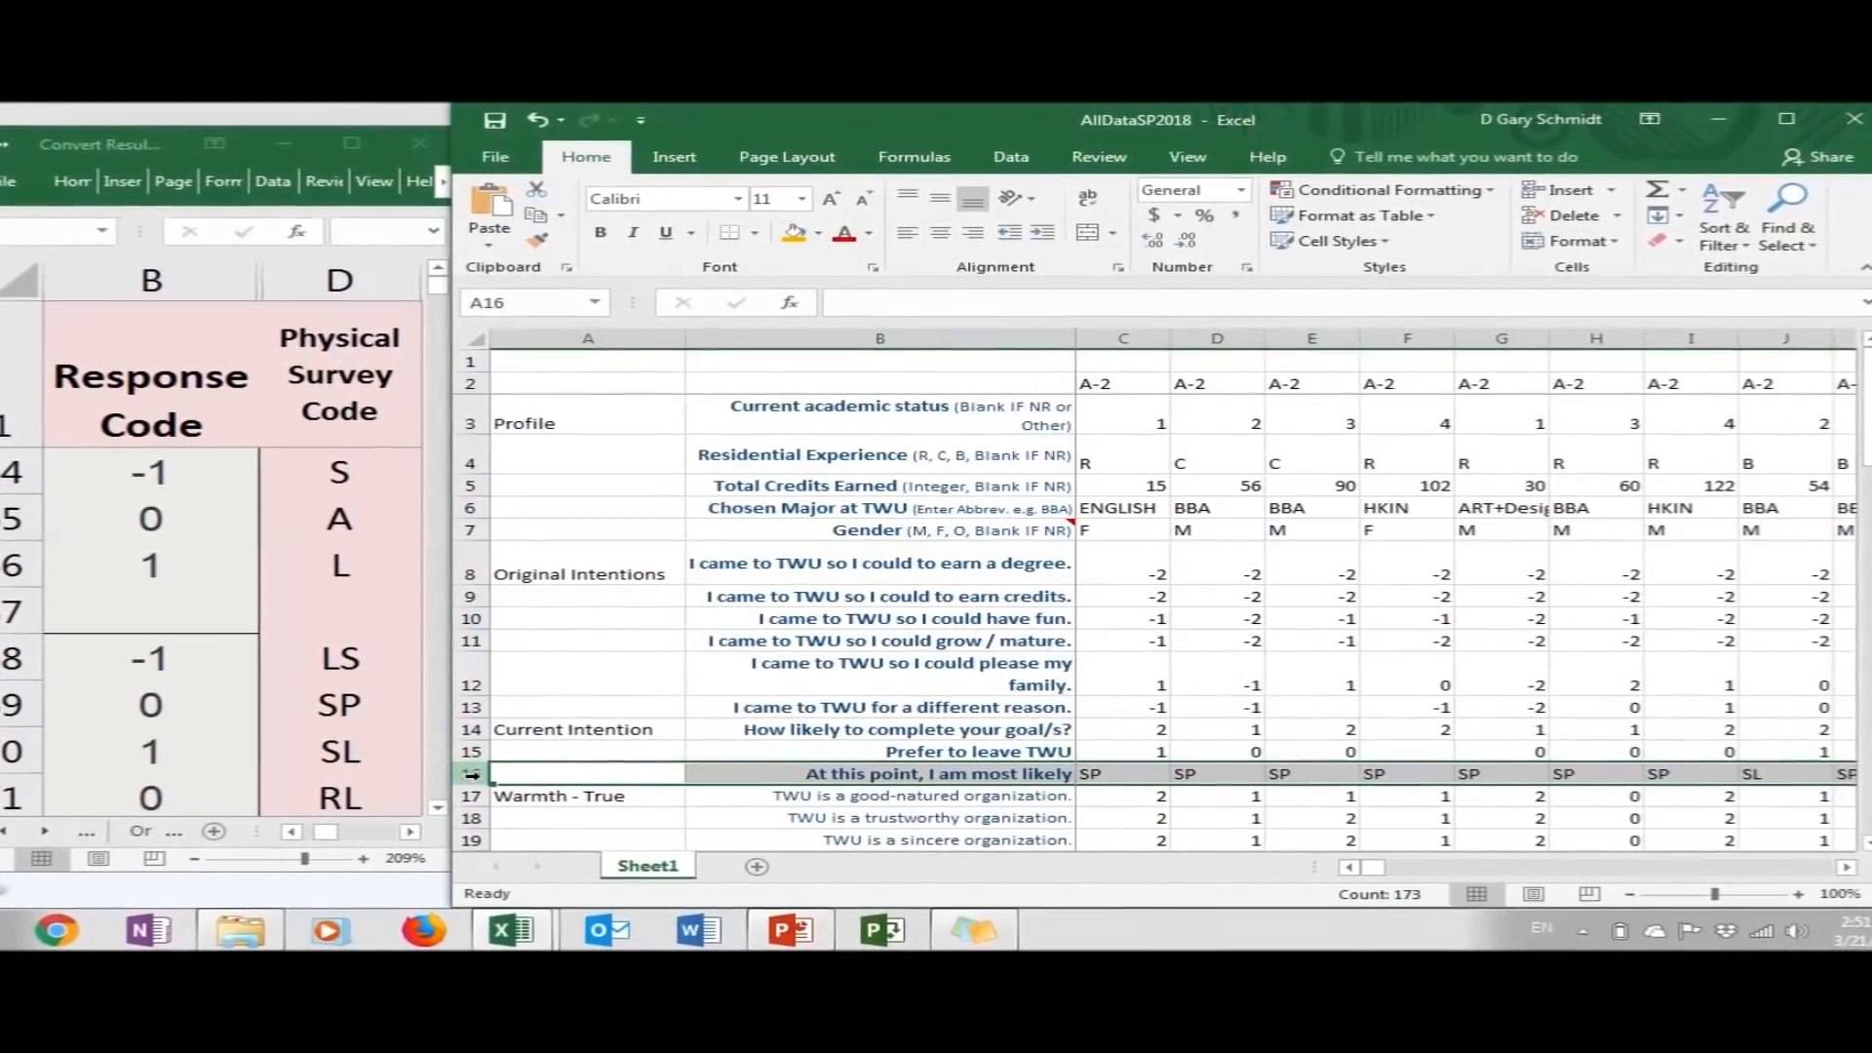
Convert the At this point, I am most likely codes in row 16: LS to -1, SP to 0, SL to 1 and RL to 0
{"action": "key", "text": "ctrl+f"}
{"action": "type", "text": "L"}
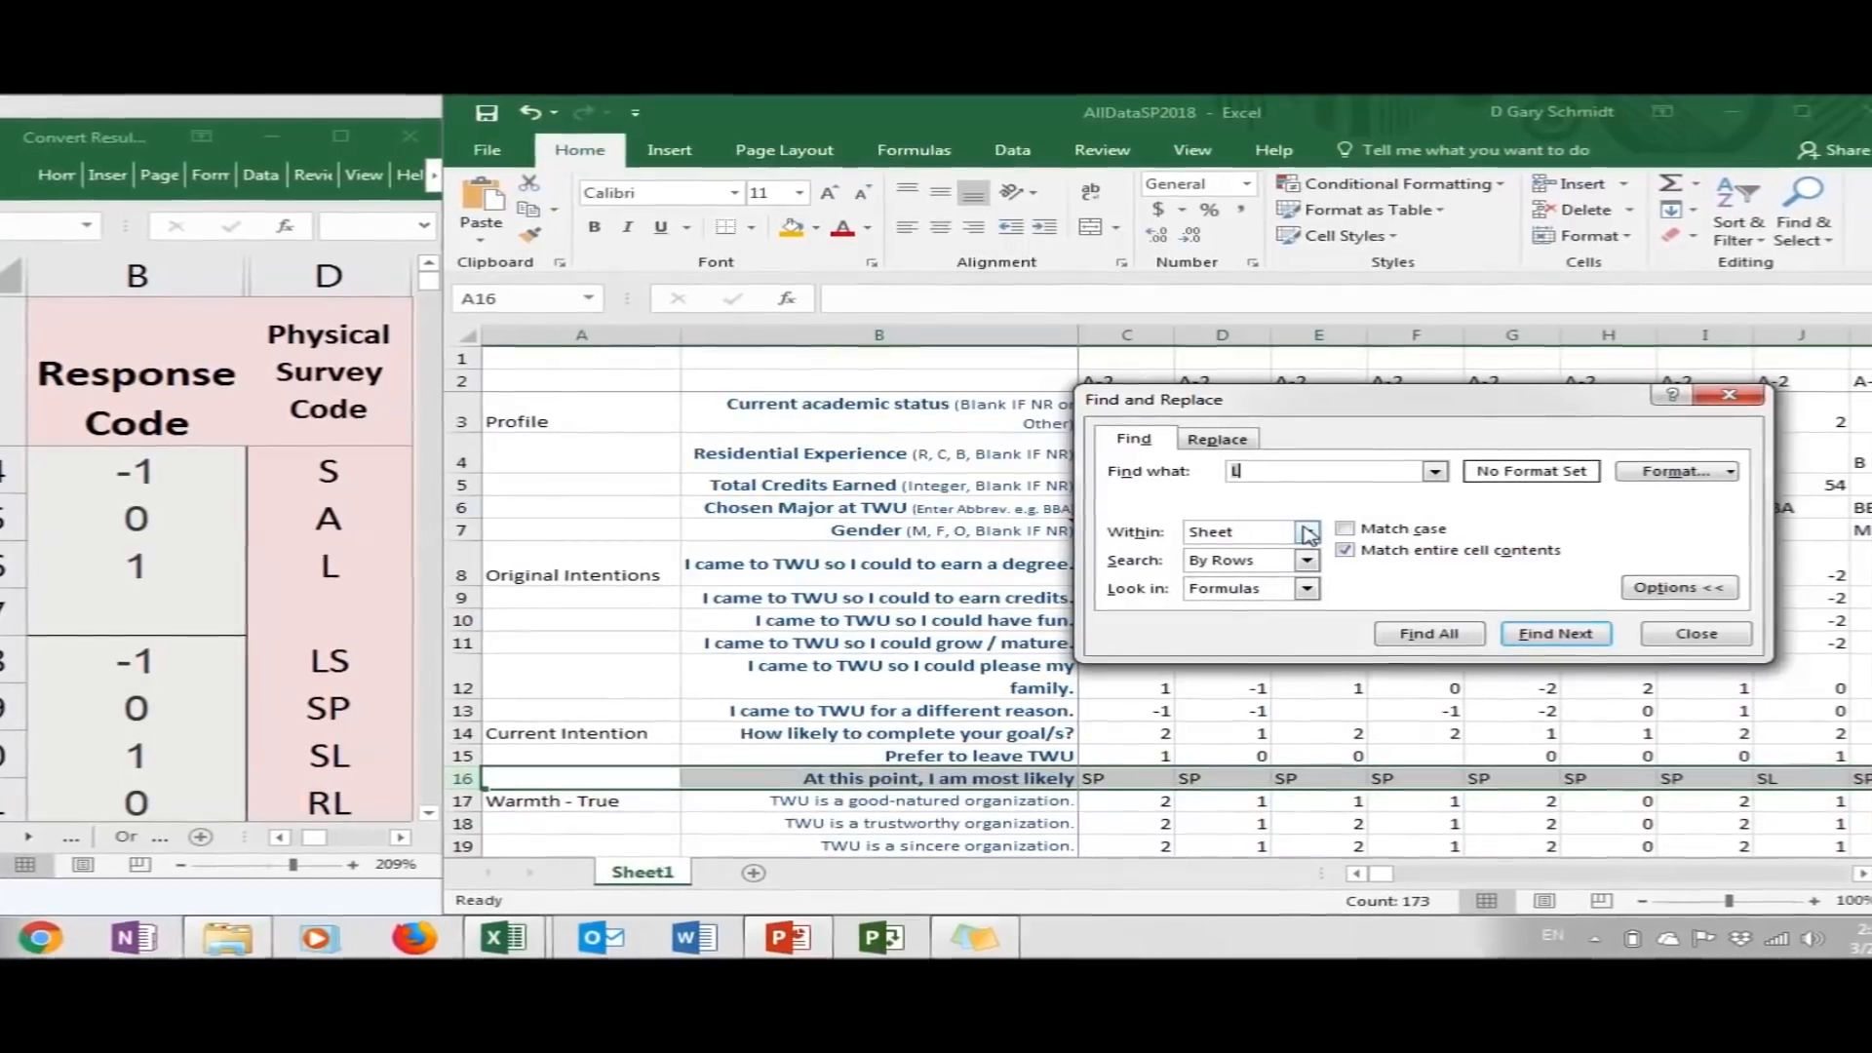
{"action": "left_click", "coordinate": [1217, 439]}
{"action": "type", "text": "1"}
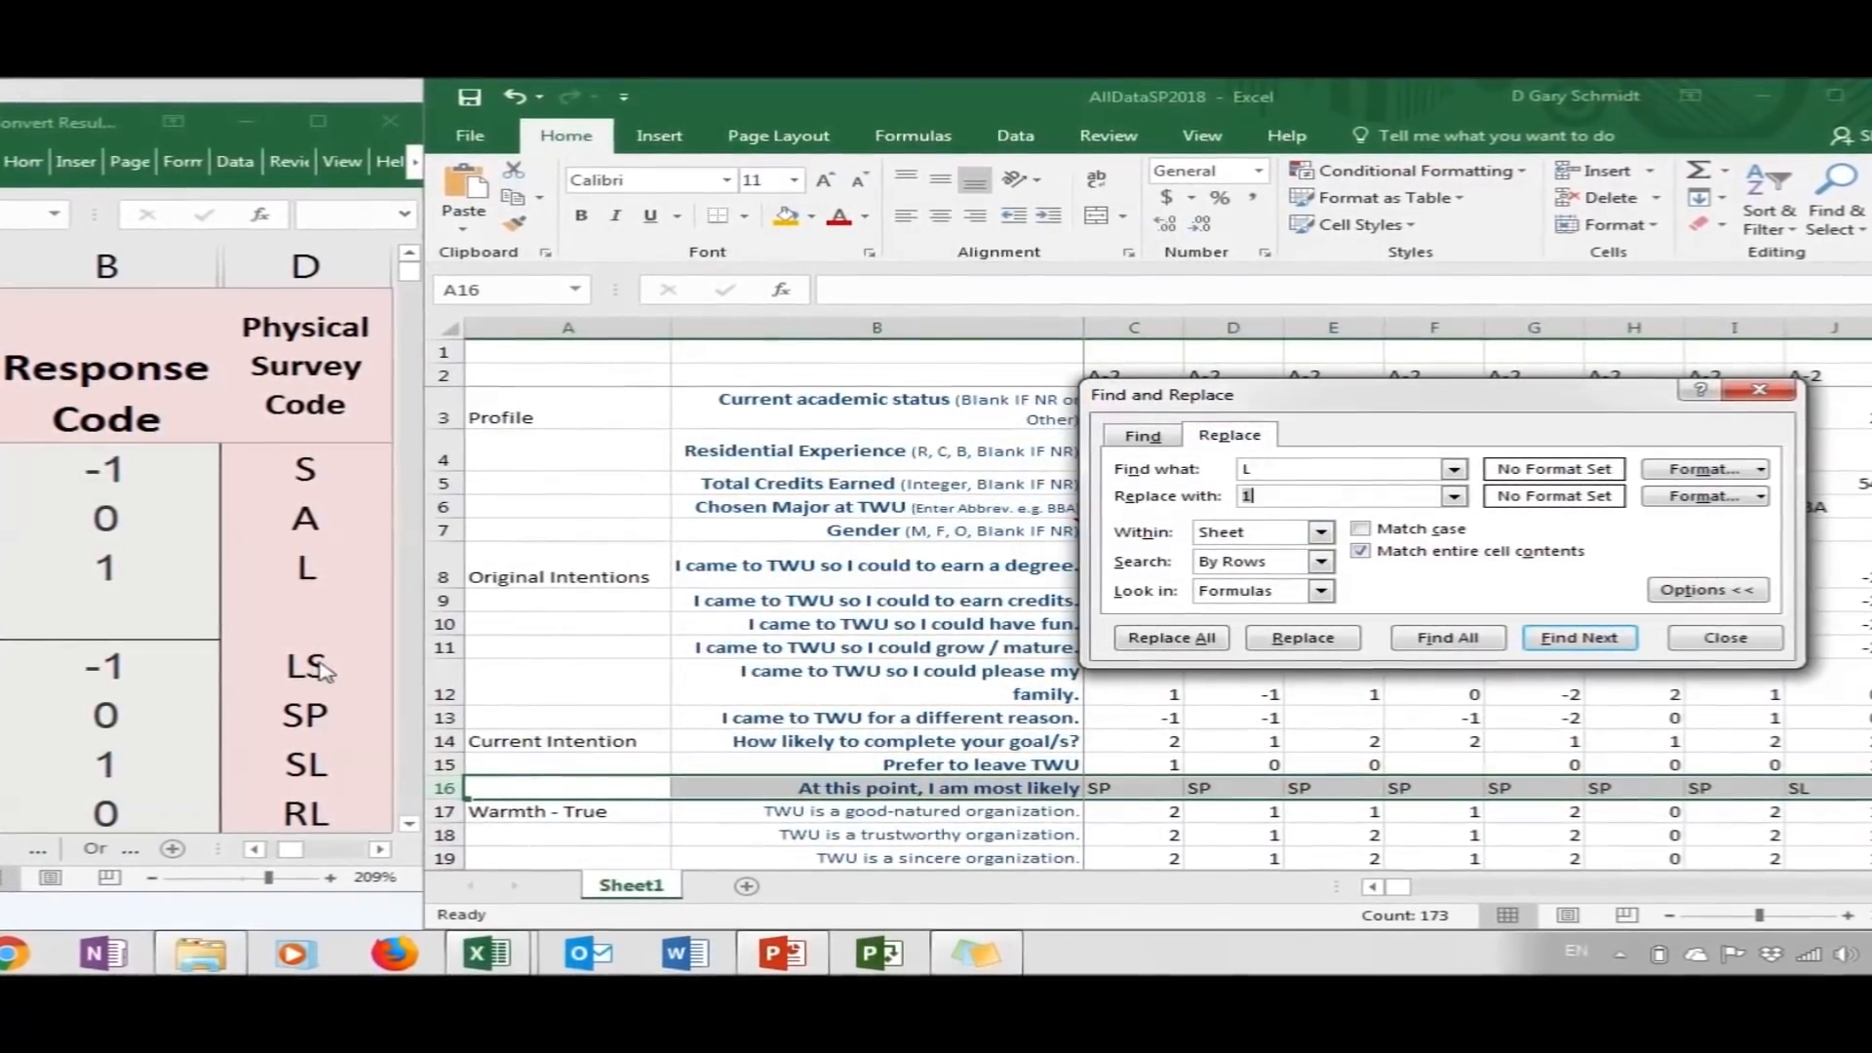
{"action": "left_click", "coordinate": [1280, 469]}
{"action": "type", "text": "S"}
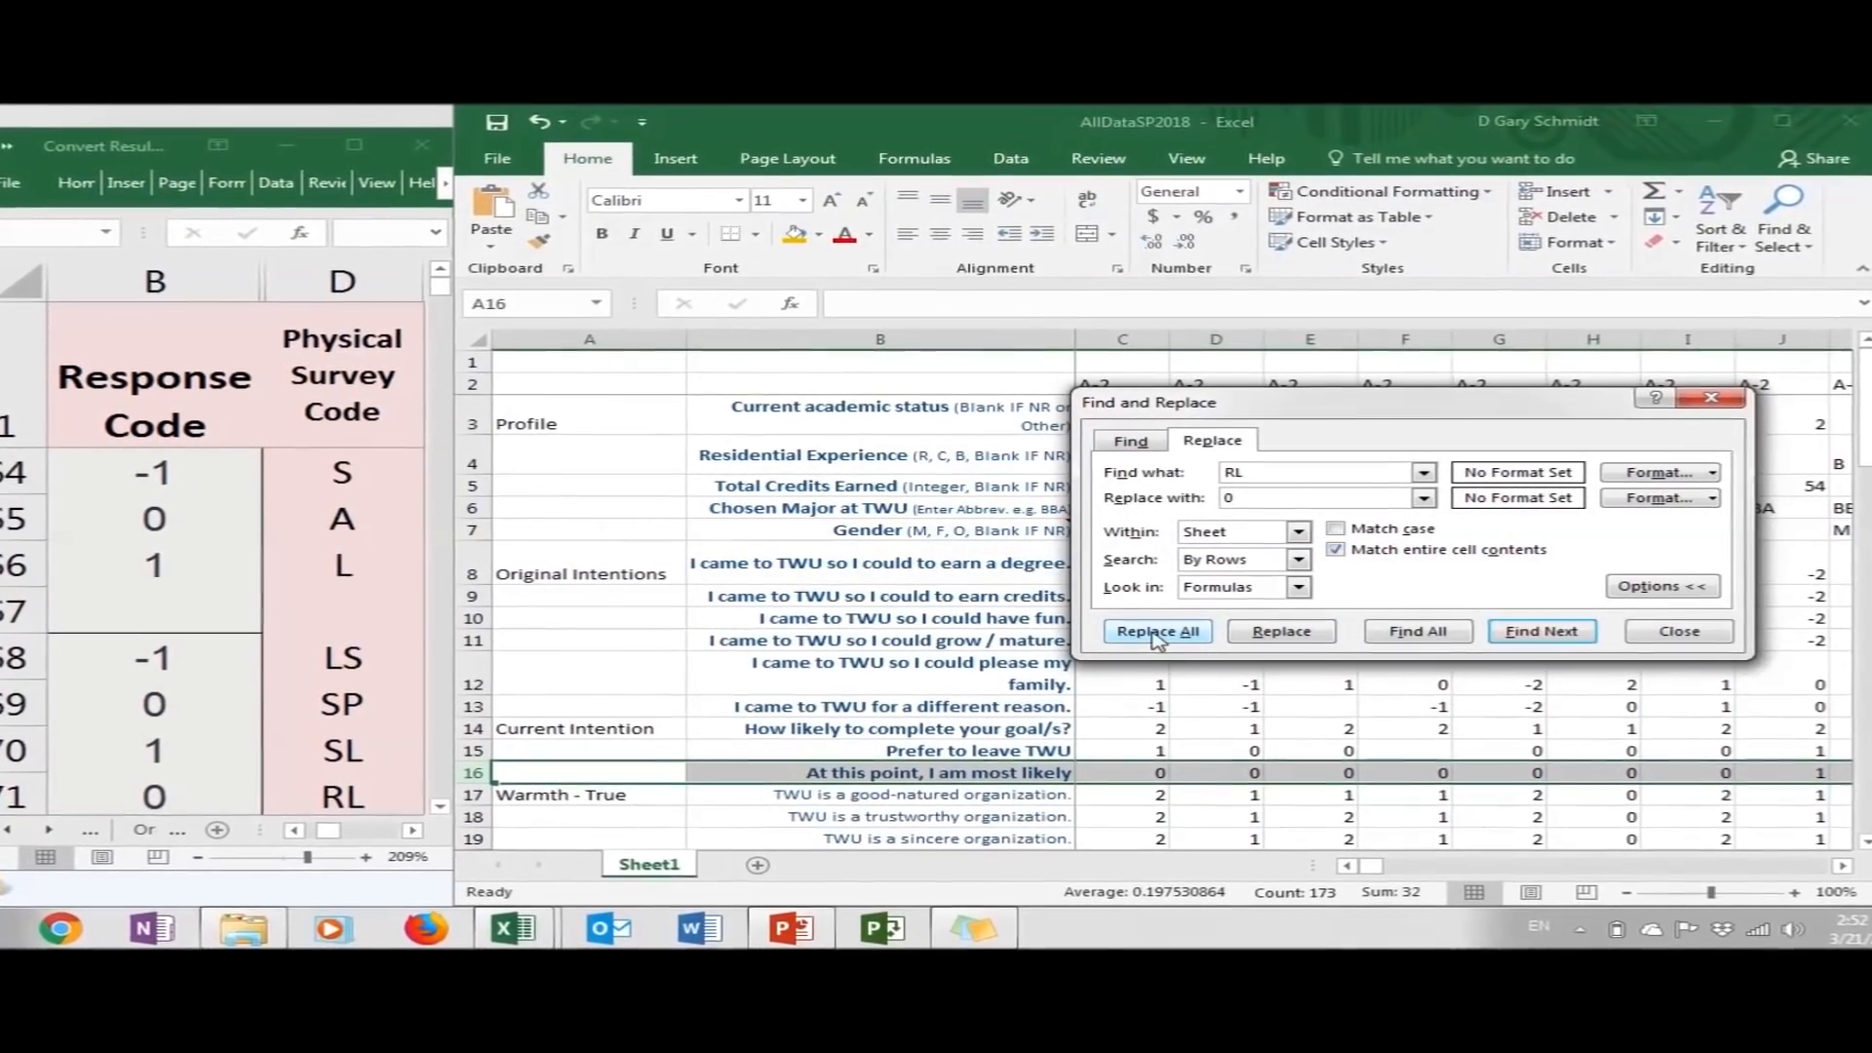
{"action": "left_click", "coordinate": [1154, 630]}
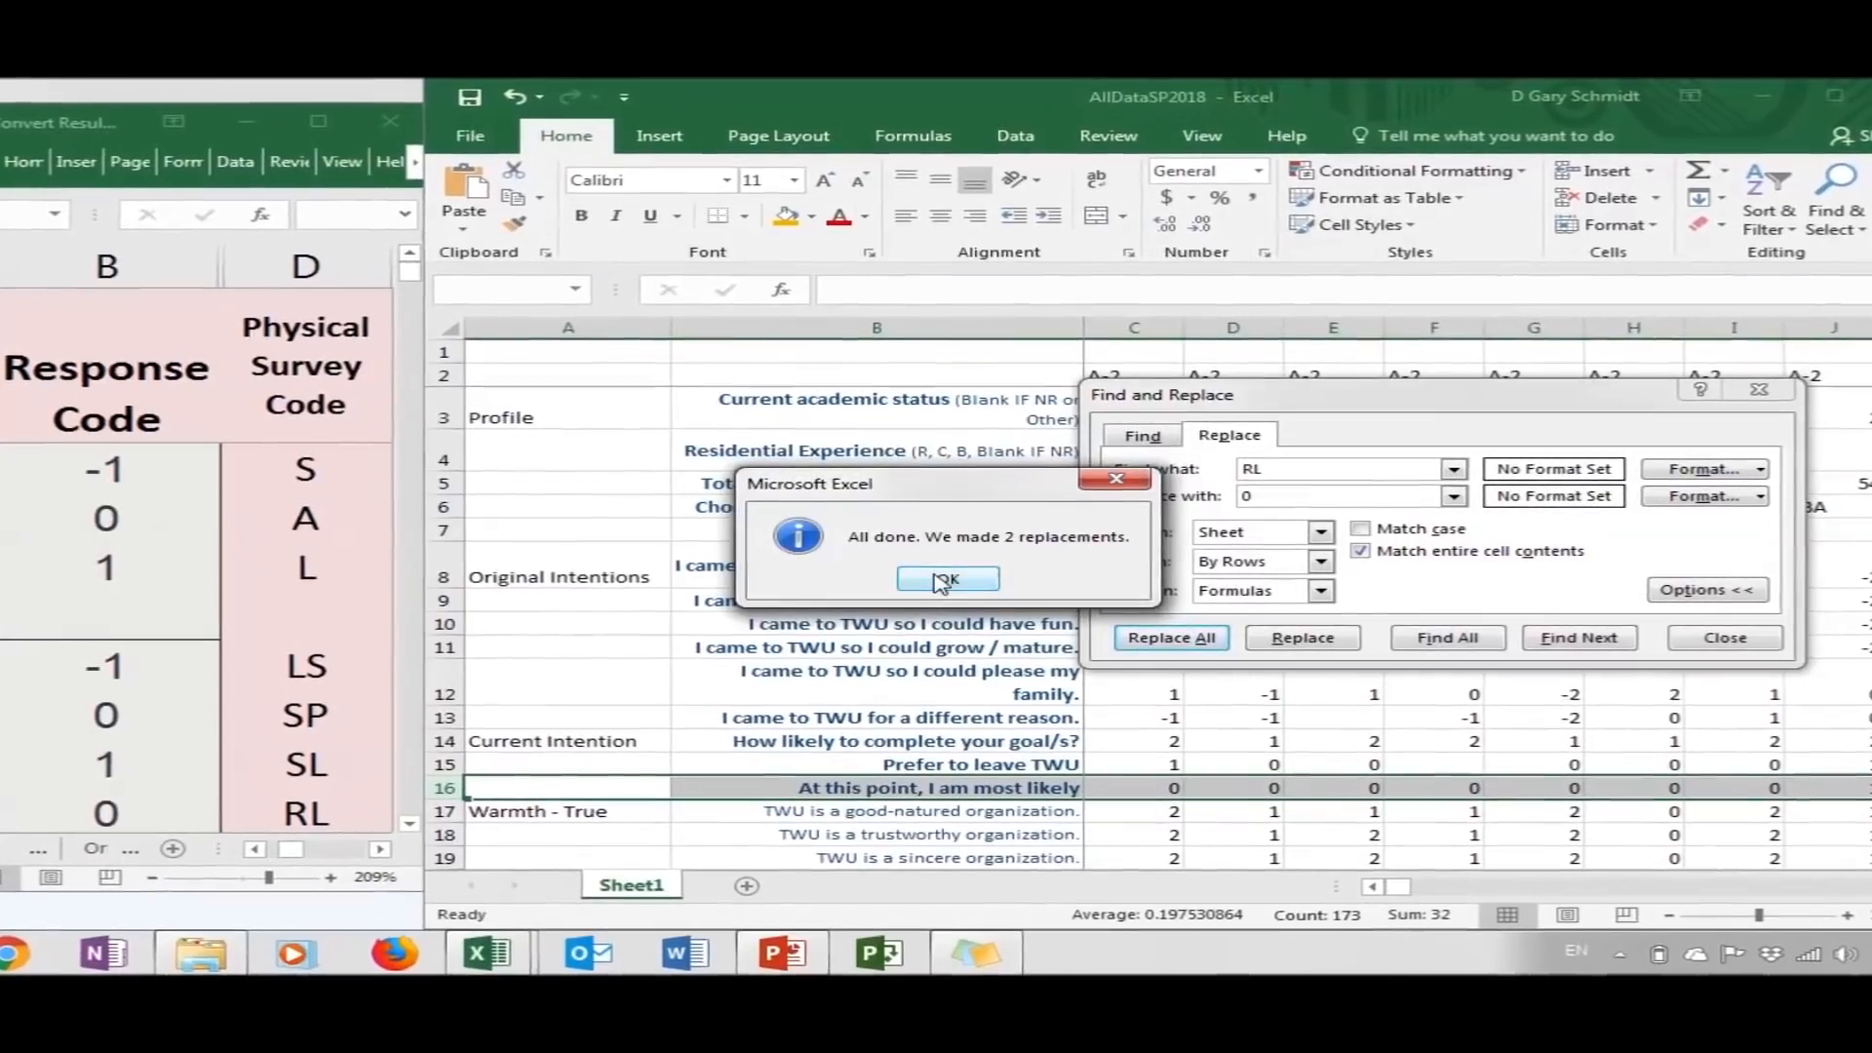
{"action": "left_click", "coordinate": [946, 579]}
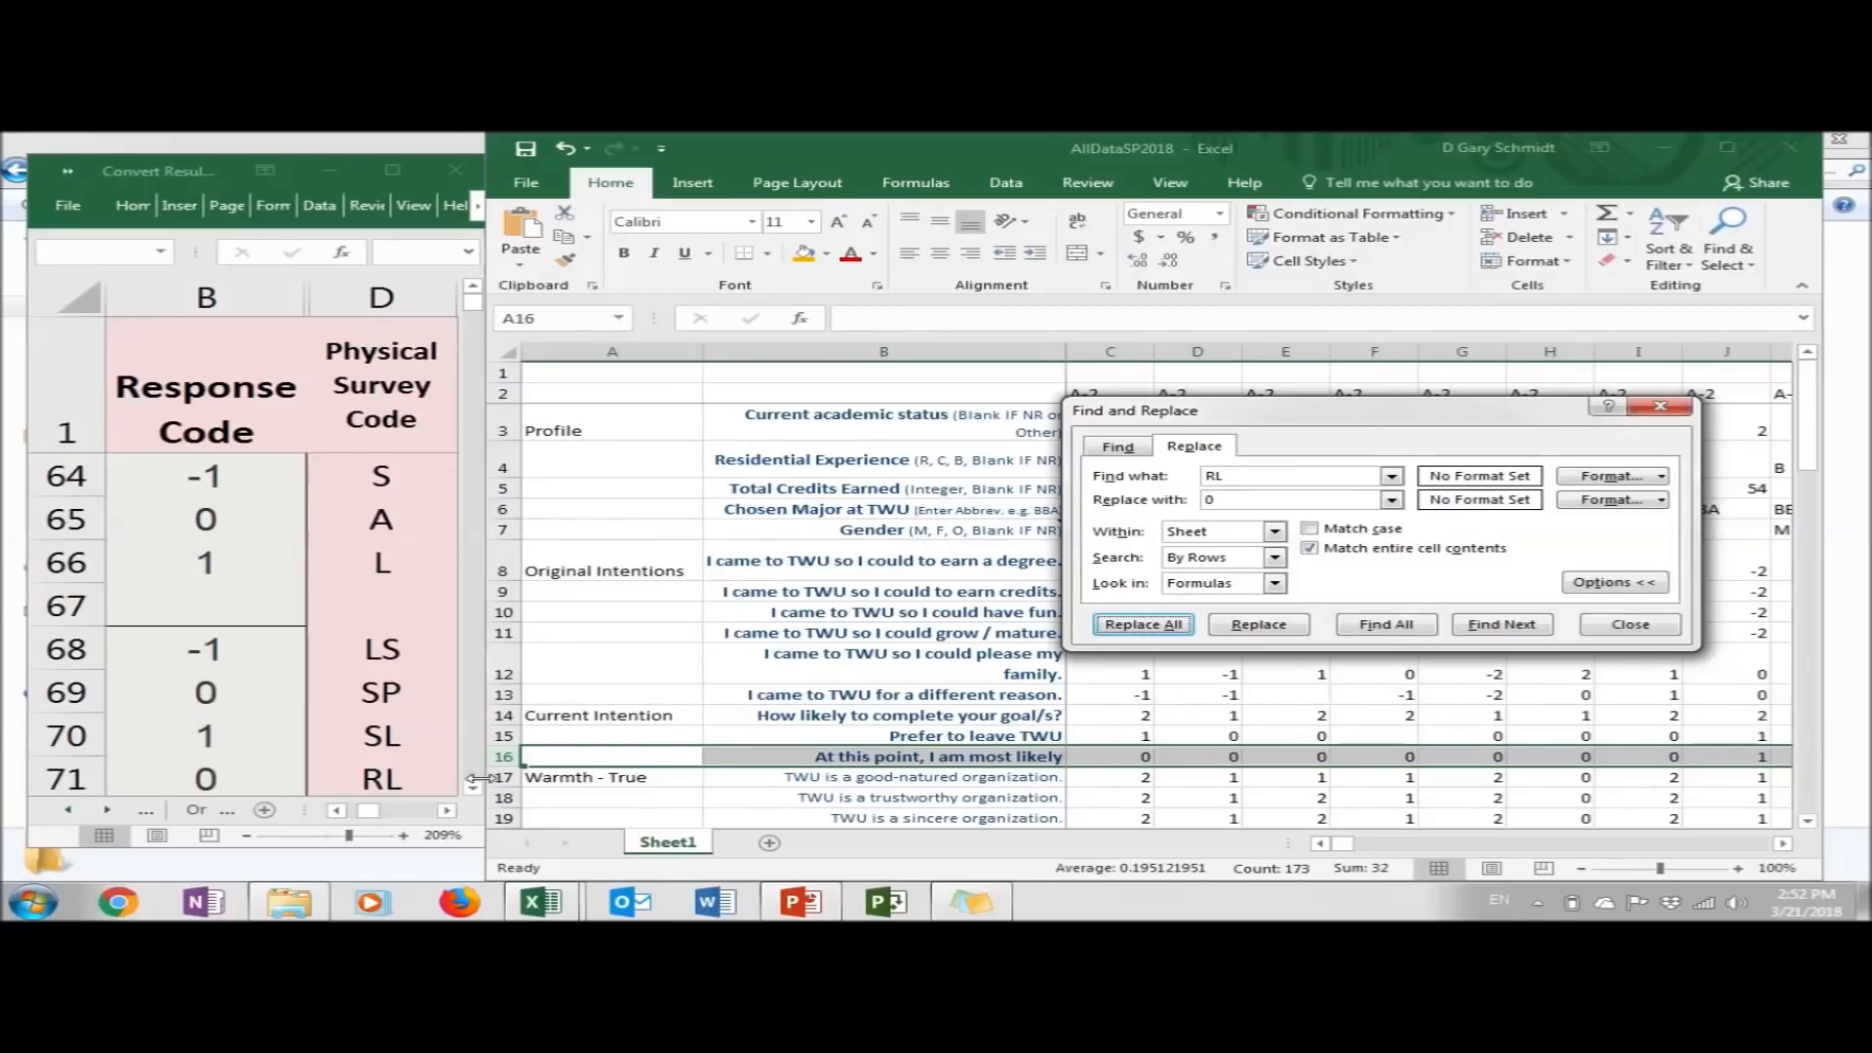
Check the remaining codes in the Convert Results reference, and examine the groups' columns in AllDataSP2018 for response codes that are still letters
{"action": "left_click", "coordinate": [474, 789]}
{"action": "left_click", "coordinate": [474, 790]}
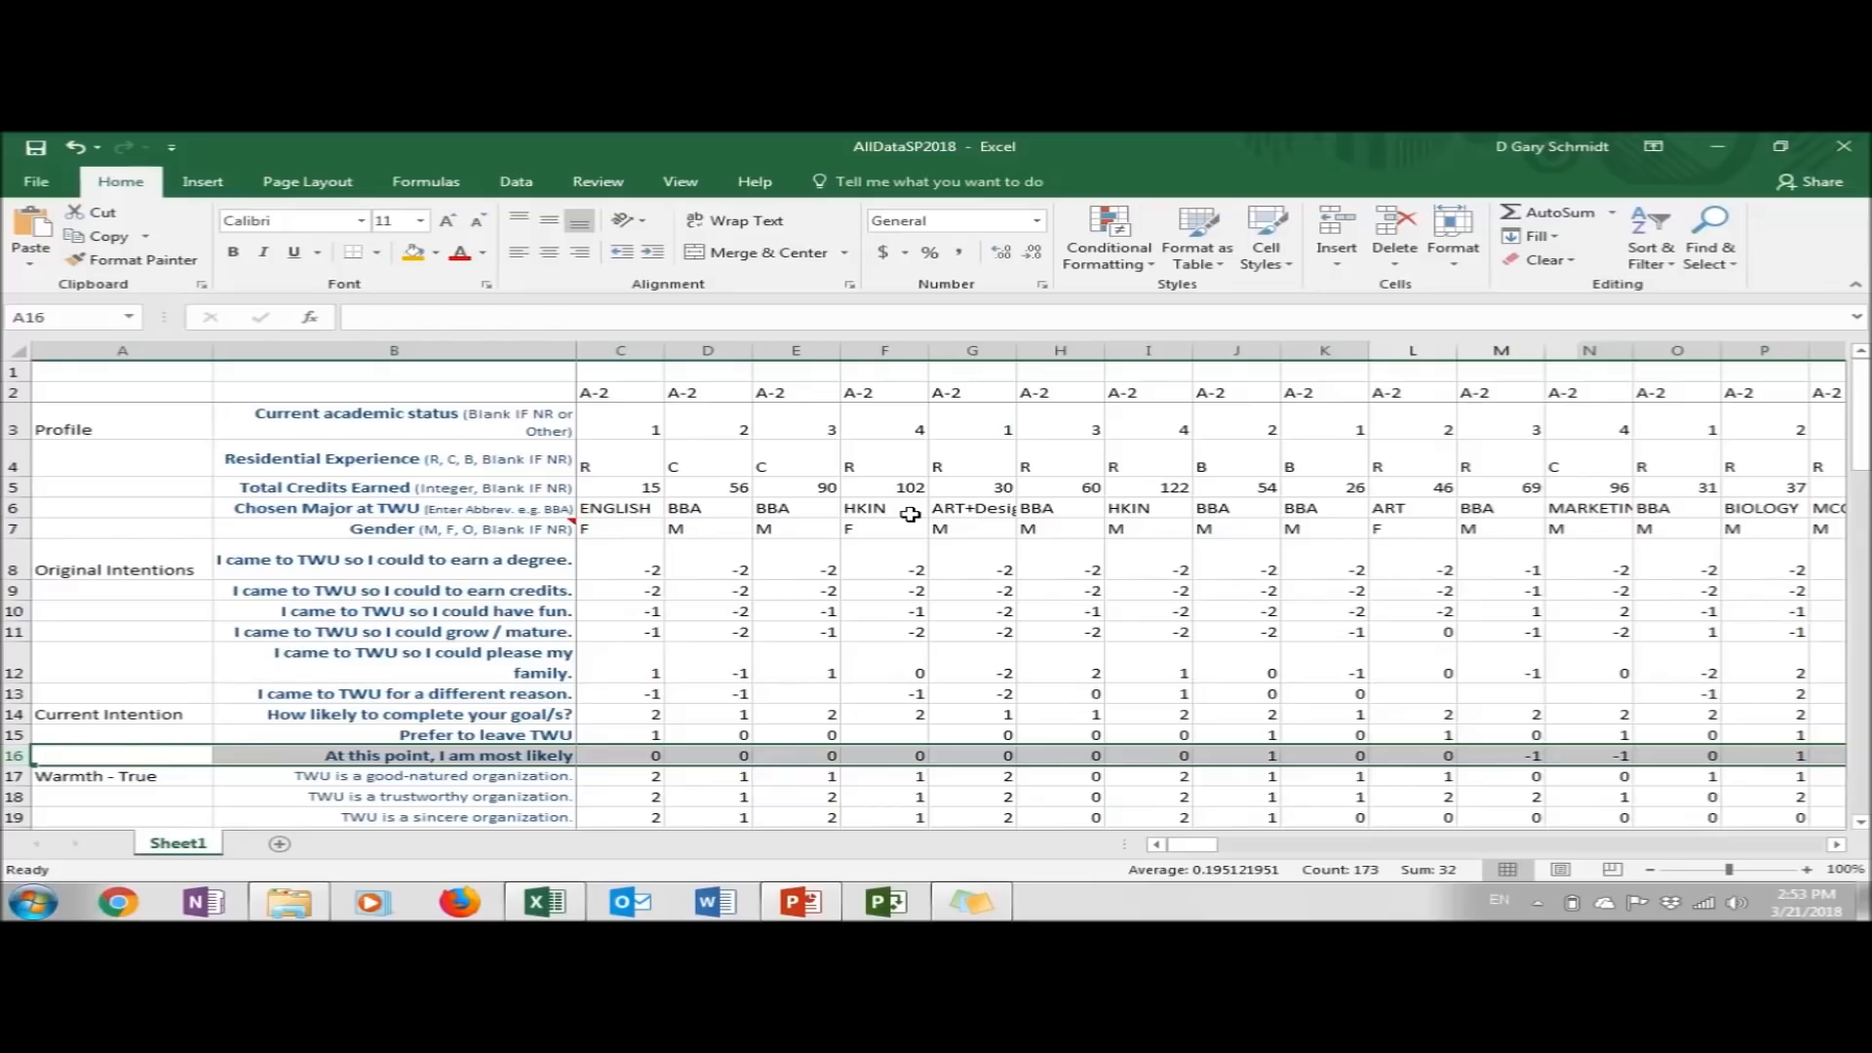
{"action": "left_click", "coordinate": [667, 649]}
{"action": "key", "text": "Right"}
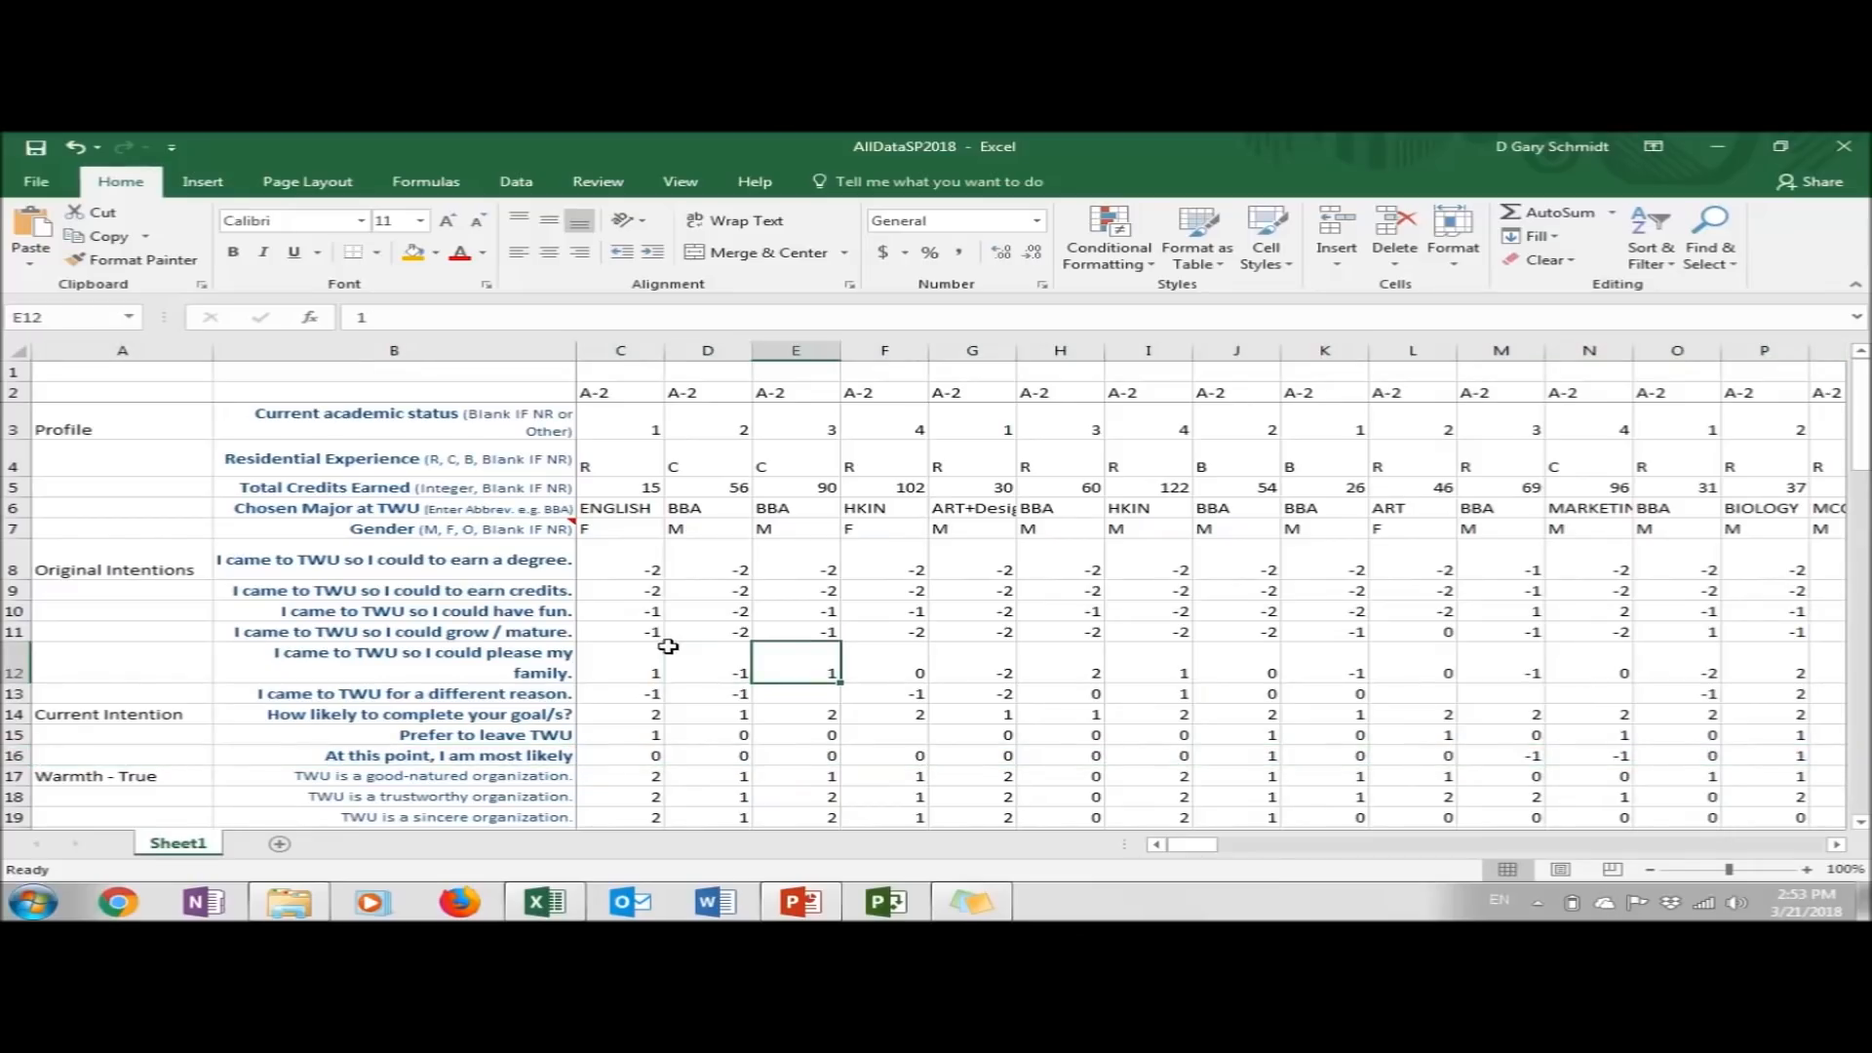
{"action": "key", "text": "Right"}
{"action": "key", "text": "Right"}
{"action": "key", "text": "Right"}
{"action": "key", "text": "Right"}
{"action": "key", "text": "Right"}
{"action": "key", "text": "Right"}
{"action": "key", "text": "Right"}
{"action": "key", "text": "Right"}
{"action": "key", "text": "Right"}
{"action": "key", "text": "Right"}
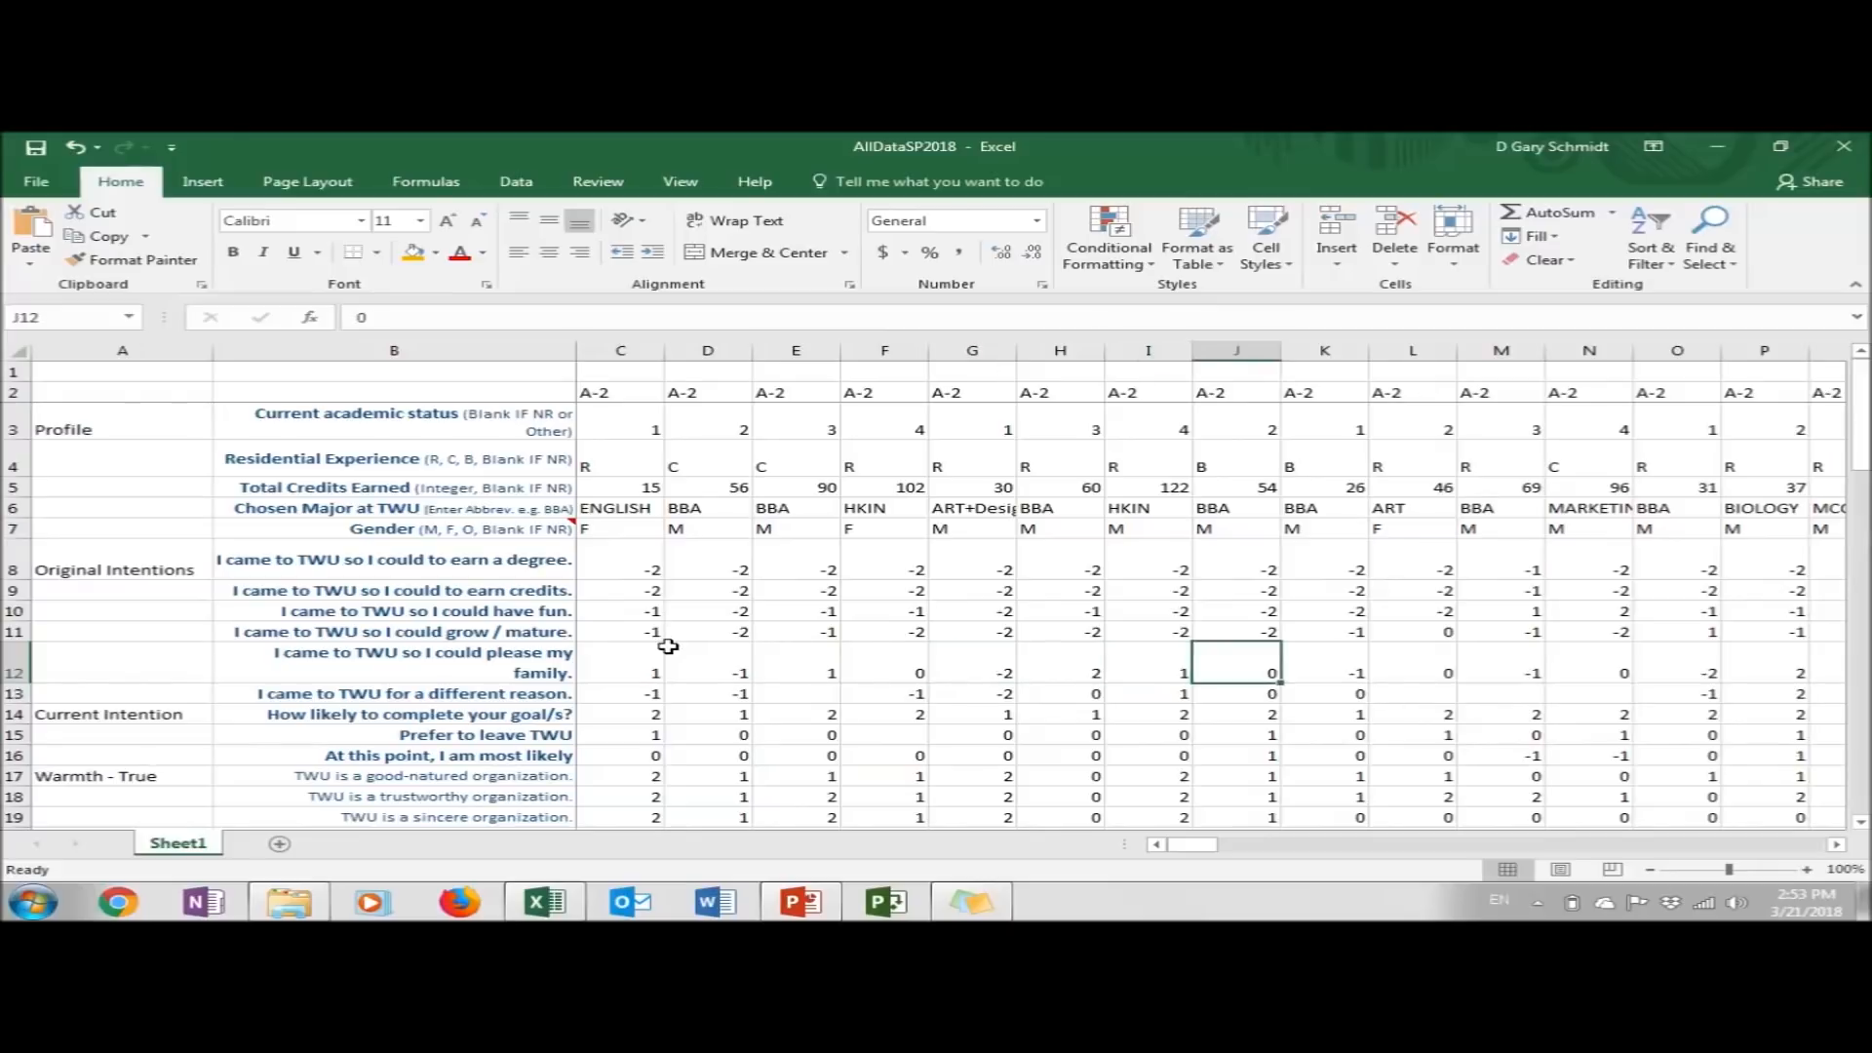
{"action": "key", "text": "Right"}
{"action": "key", "text": "Right"}
{"action": "key", "text": "Right"}
{"action": "key", "text": "Right"}
{"action": "key", "text": "Right"}
{"action": "key", "text": "Right"}
{"action": "key", "text": "Right"}
{"action": "key", "text": "Right"}
{"action": "key", "text": "Right"}
{"action": "key", "text": "Right"}
{"action": "key", "text": "Right"}
{"action": "key", "text": "Right"}
{"action": "key", "text": "Right"}
{"action": "key", "text": "Right"}
{"action": "key", "text": "Right"}
{"action": "key", "text": "Right"}
{"action": "key", "text": "Right"}
{"action": "key", "text": "Right"}
{"action": "key", "text": "Right"}
{"action": "key", "text": "Right"}
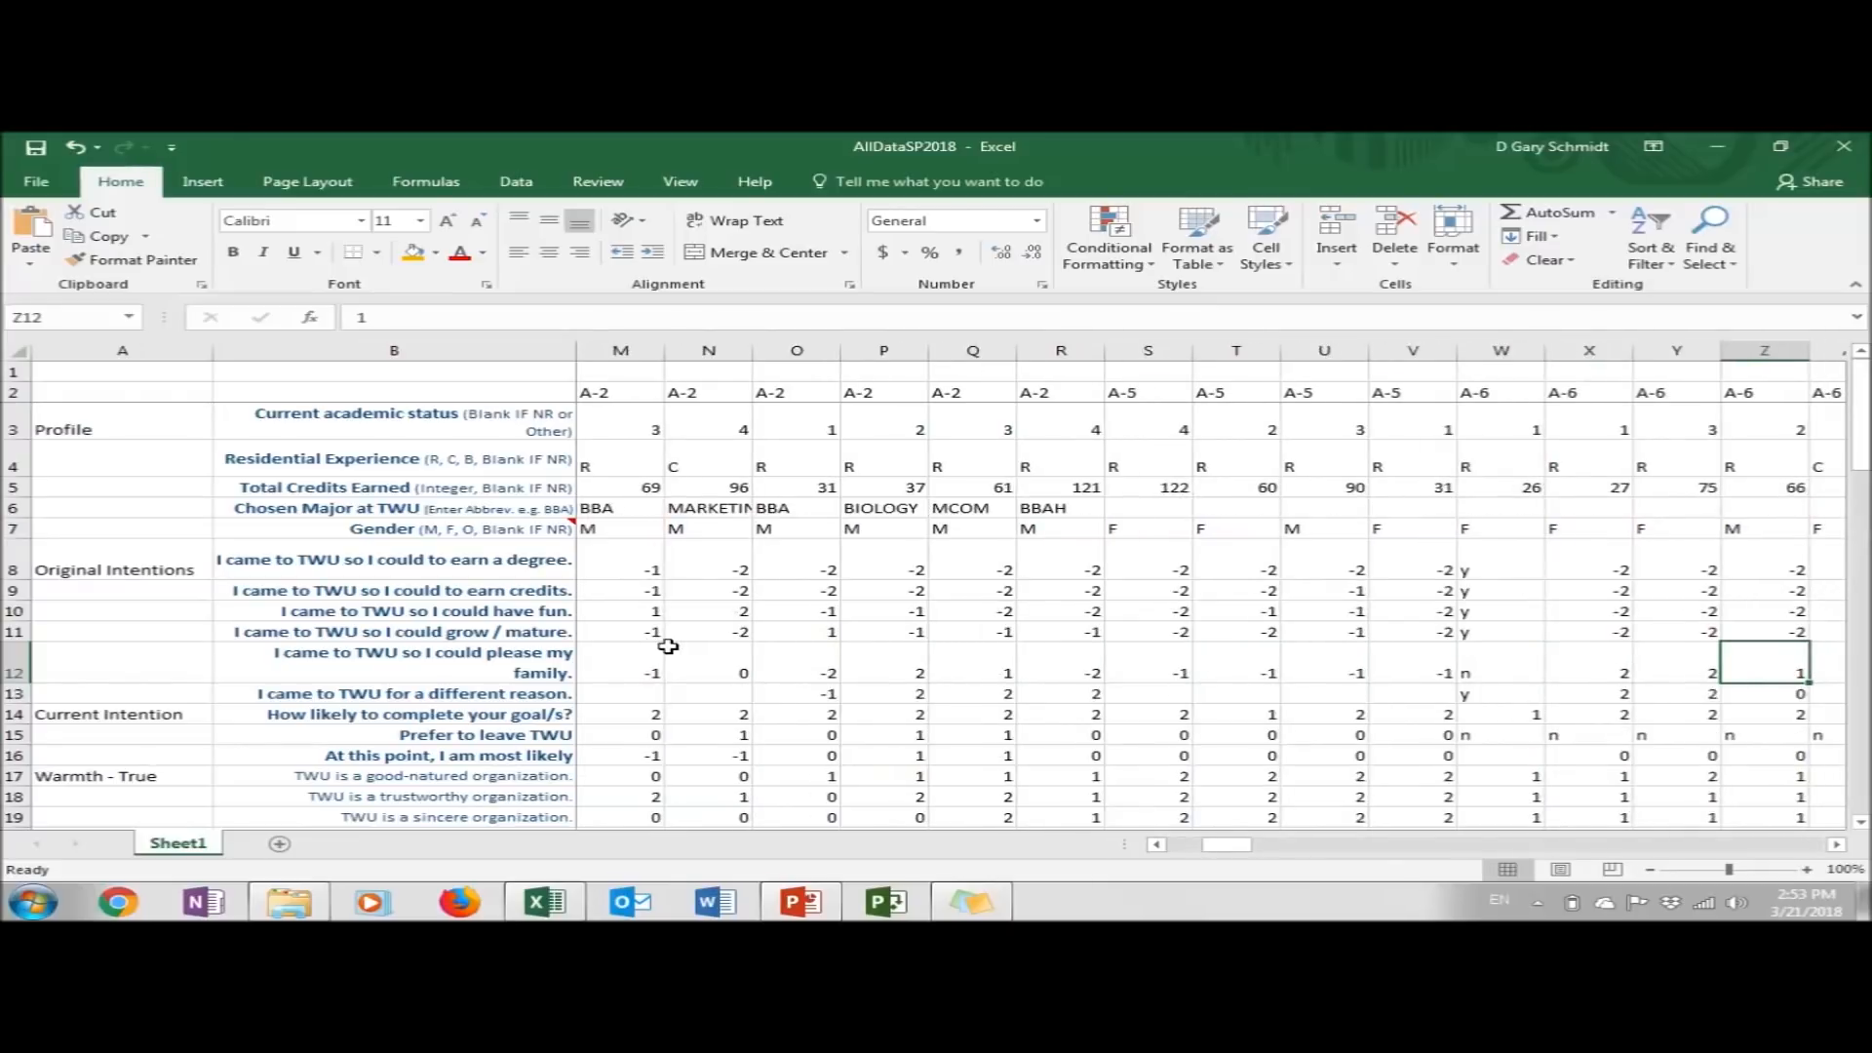
{"action": "key", "text": "Right"}
{"action": "key", "text": "Right"}
{"action": "key", "text": "Right"}
{"action": "key", "text": "Right"}
{"action": "key", "text": "Right"}
{"action": "key", "text": "Right"}
{"action": "key", "text": "Right"}
{"action": "key", "text": "Right"}
{"action": "key", "text": "Right"}
{"action": "key", "text": "Right"}
{"action": "key", "text": "Right"}
{"action": "key", "text": "Right"}
{"action": "key", "text": "Right"}
{"action": "key", "text": "Right"}
{"action": "key", "text": "Right"}
{"action": "key", "text": "Right"}
{"action": "key", "text": "Right"}
{"action": "key", "text": "Right"}
{"action": "key", "text": "Right"}
{"action": "key", "text": "Right"}
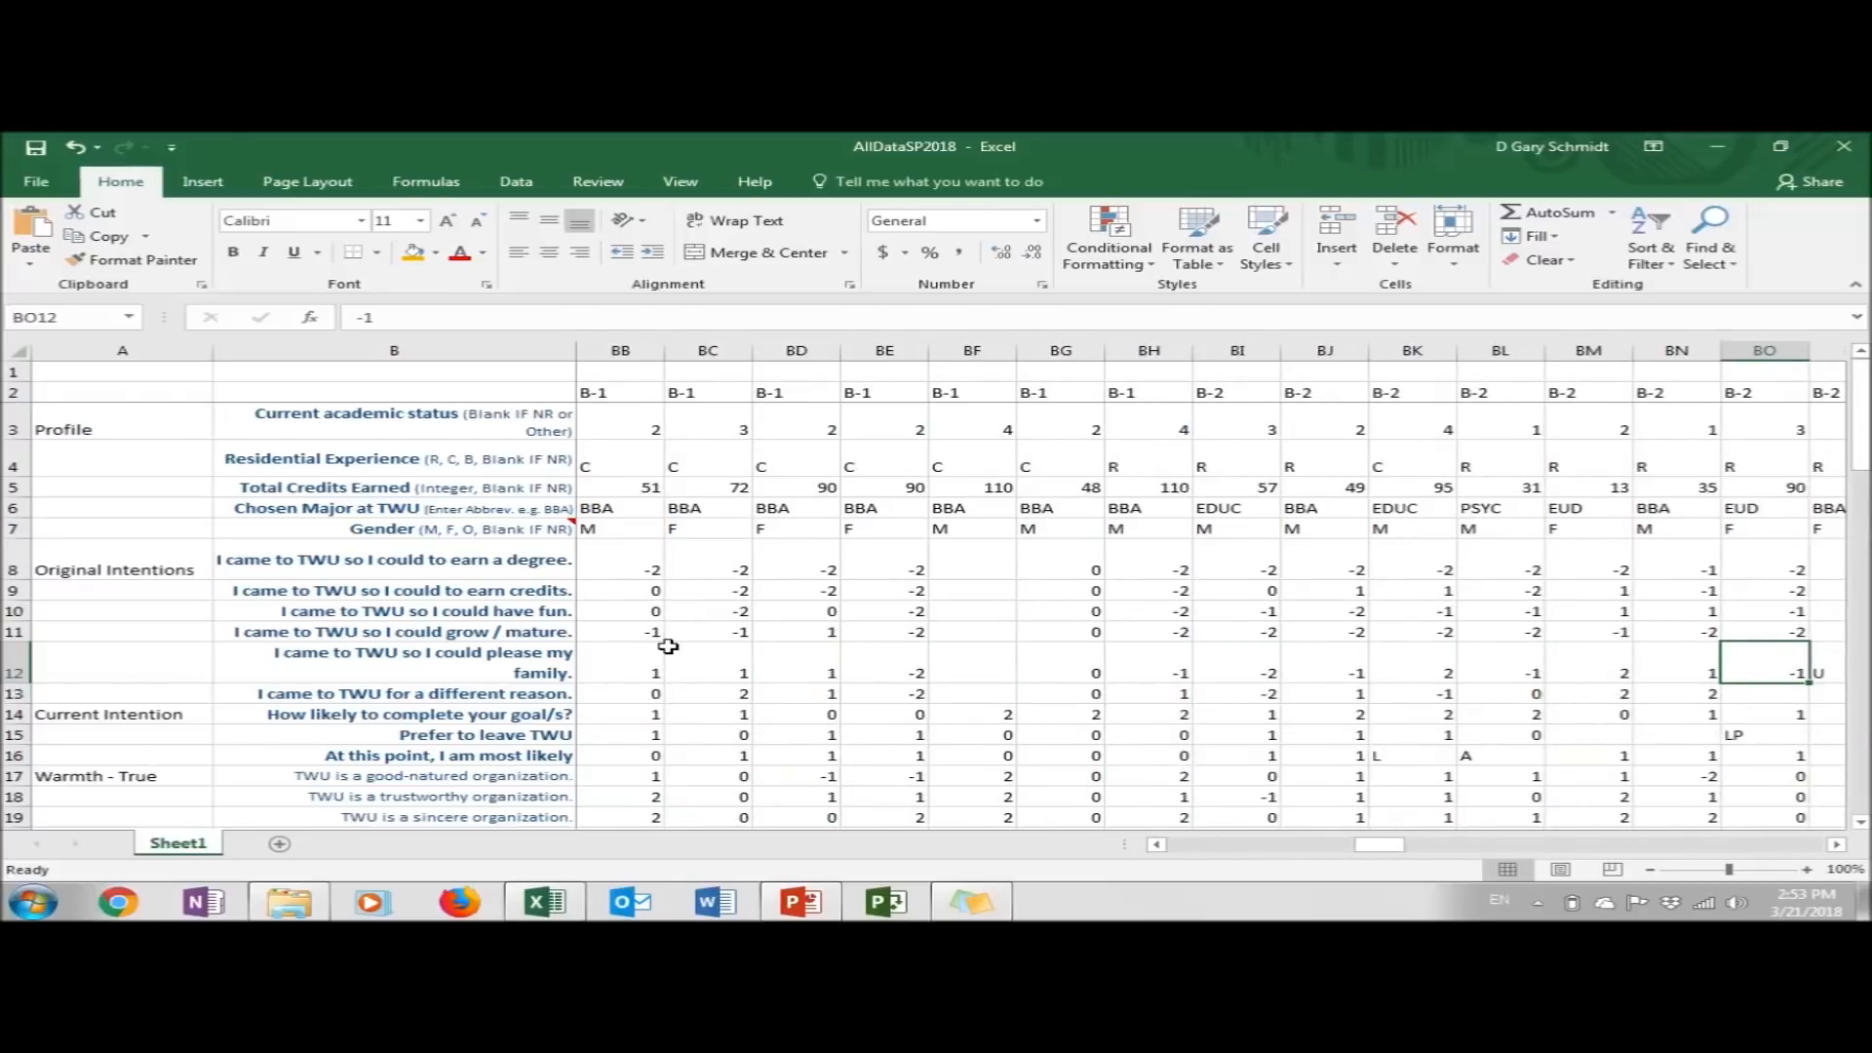
{"action": "key", "text": "Left"}
{"action": "key", "text": "Left"}
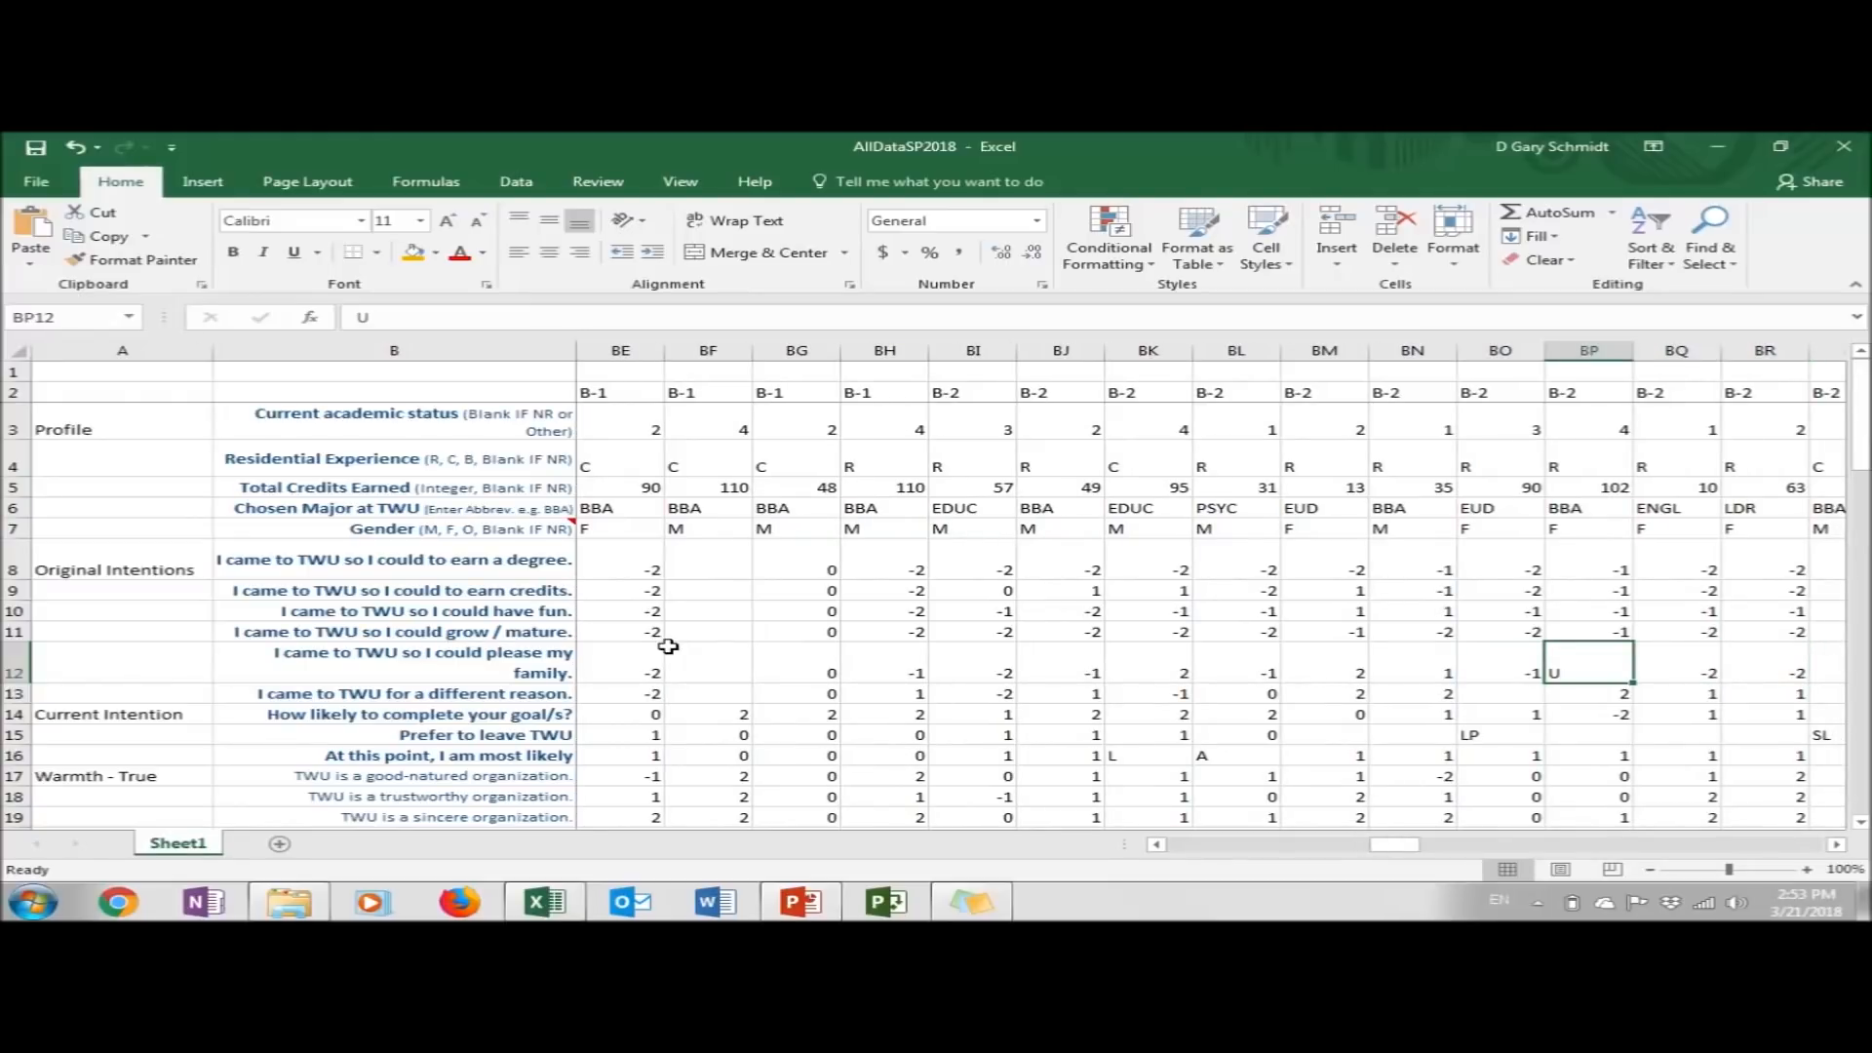
{"action": "key", "text": "Right"}
{"action": "key", "text": "Right"}
{"action": "key", "text": "Right"}
{"action": "key", "text": "Right"}
{"action": "key", "text": "Right"}
{"action": "key", "text": "Right"}
{"action": "key", "text": "Right"}
{"action": "key", "text": "Right"}
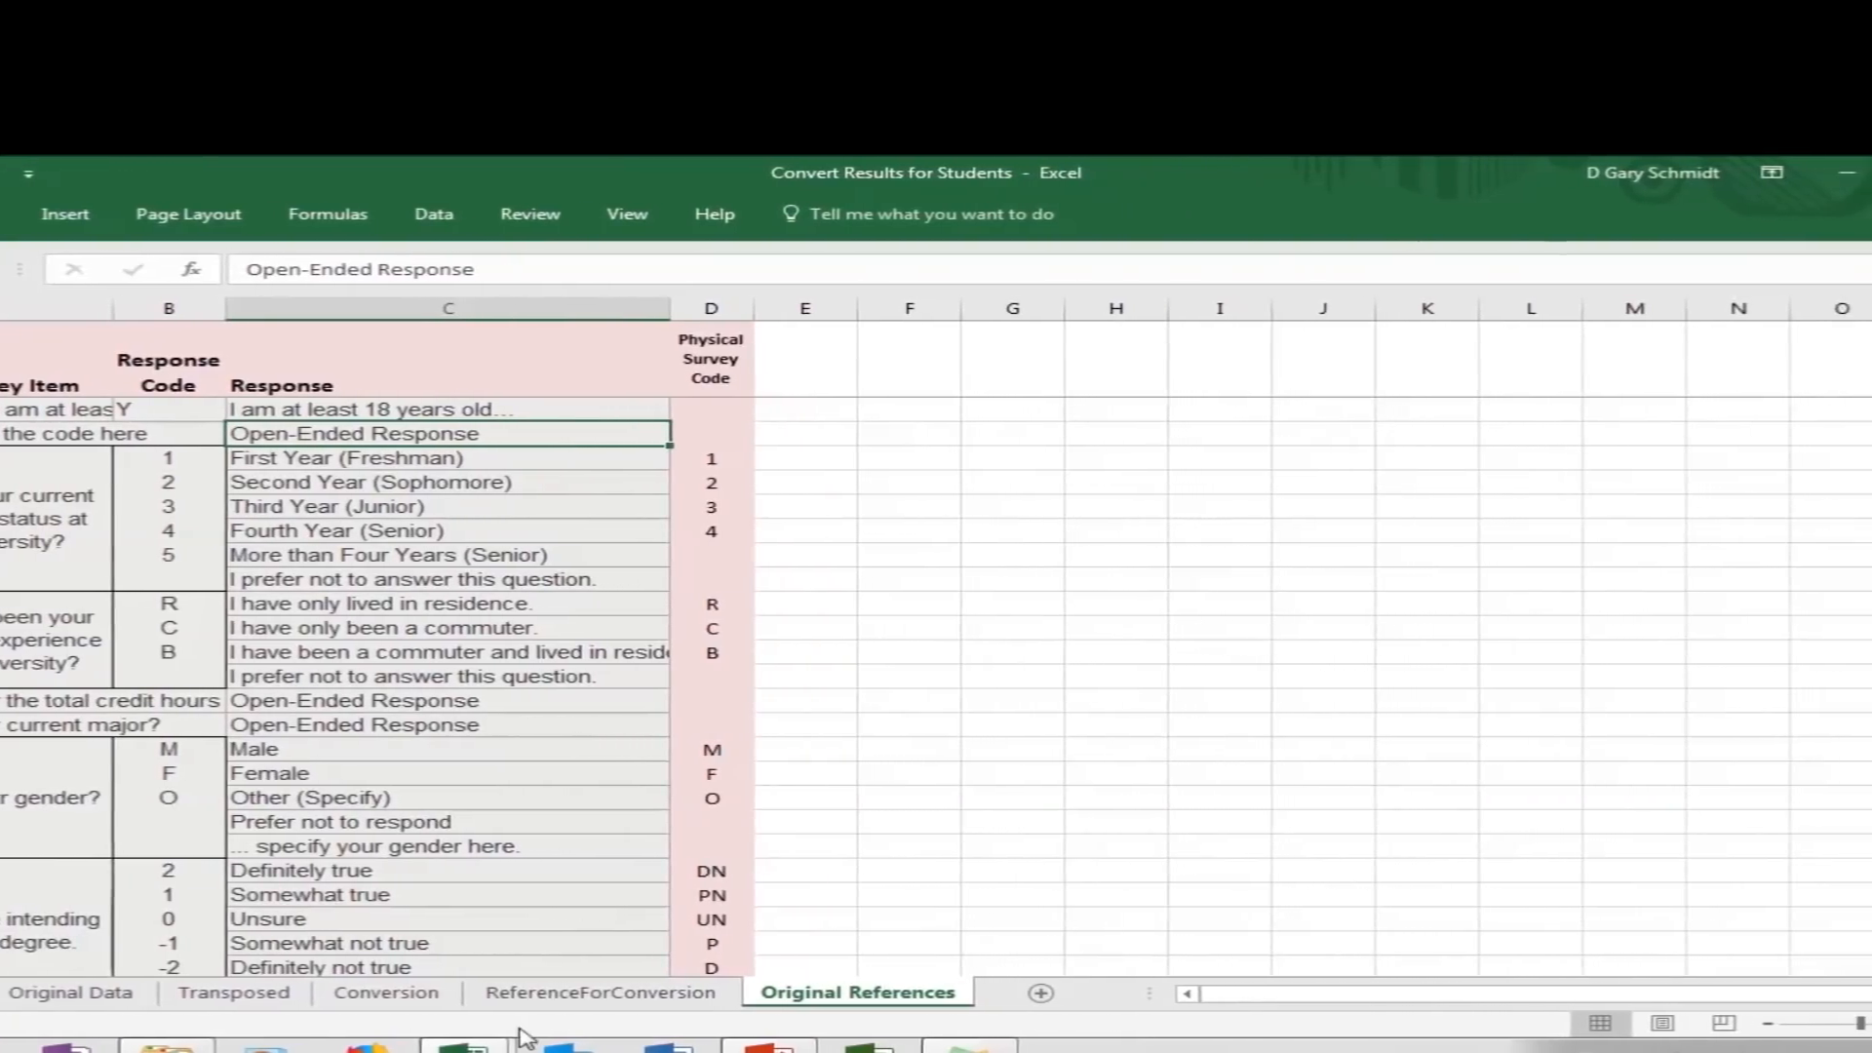
Delete column W of AllDataSP2018, the A-6 participant whose Original Intentions answers are entered as y and n
{"action": "mouse_move", "coordinate": [466, 1039]}
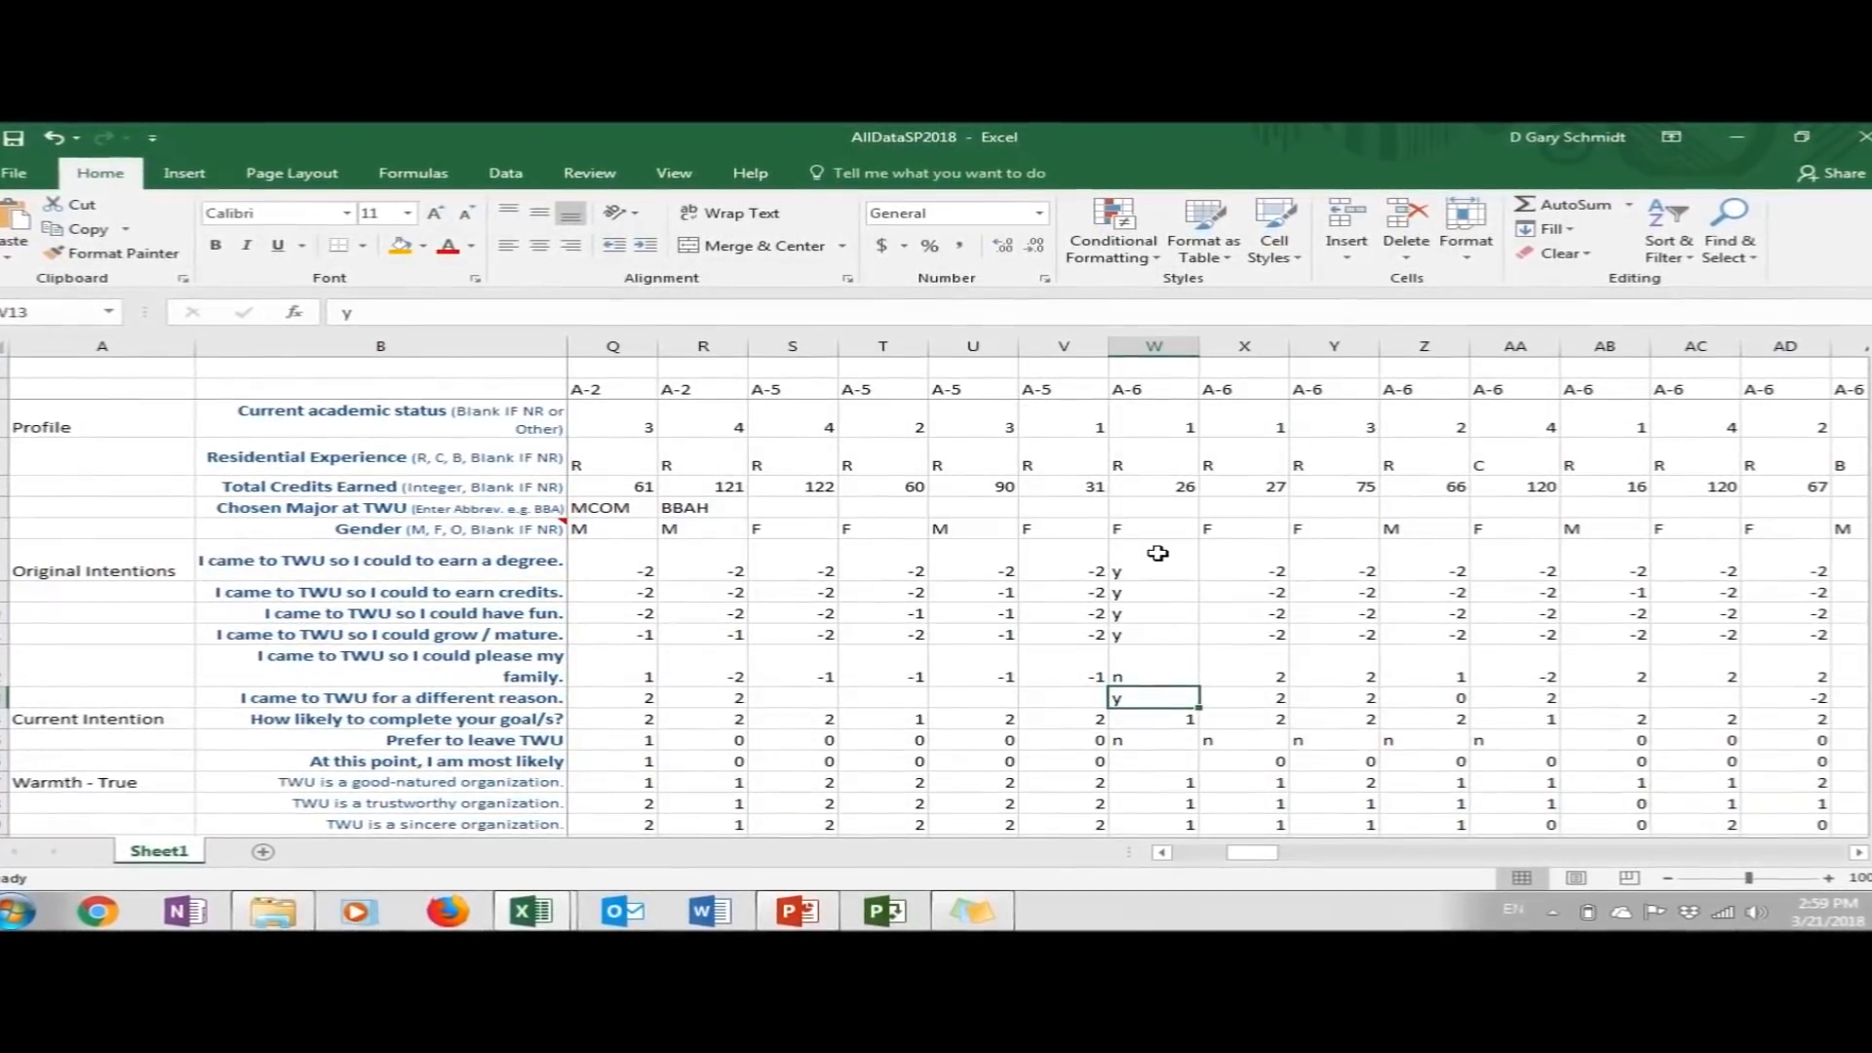
{"action": "left_click", "coordinate": [1149, 337]}
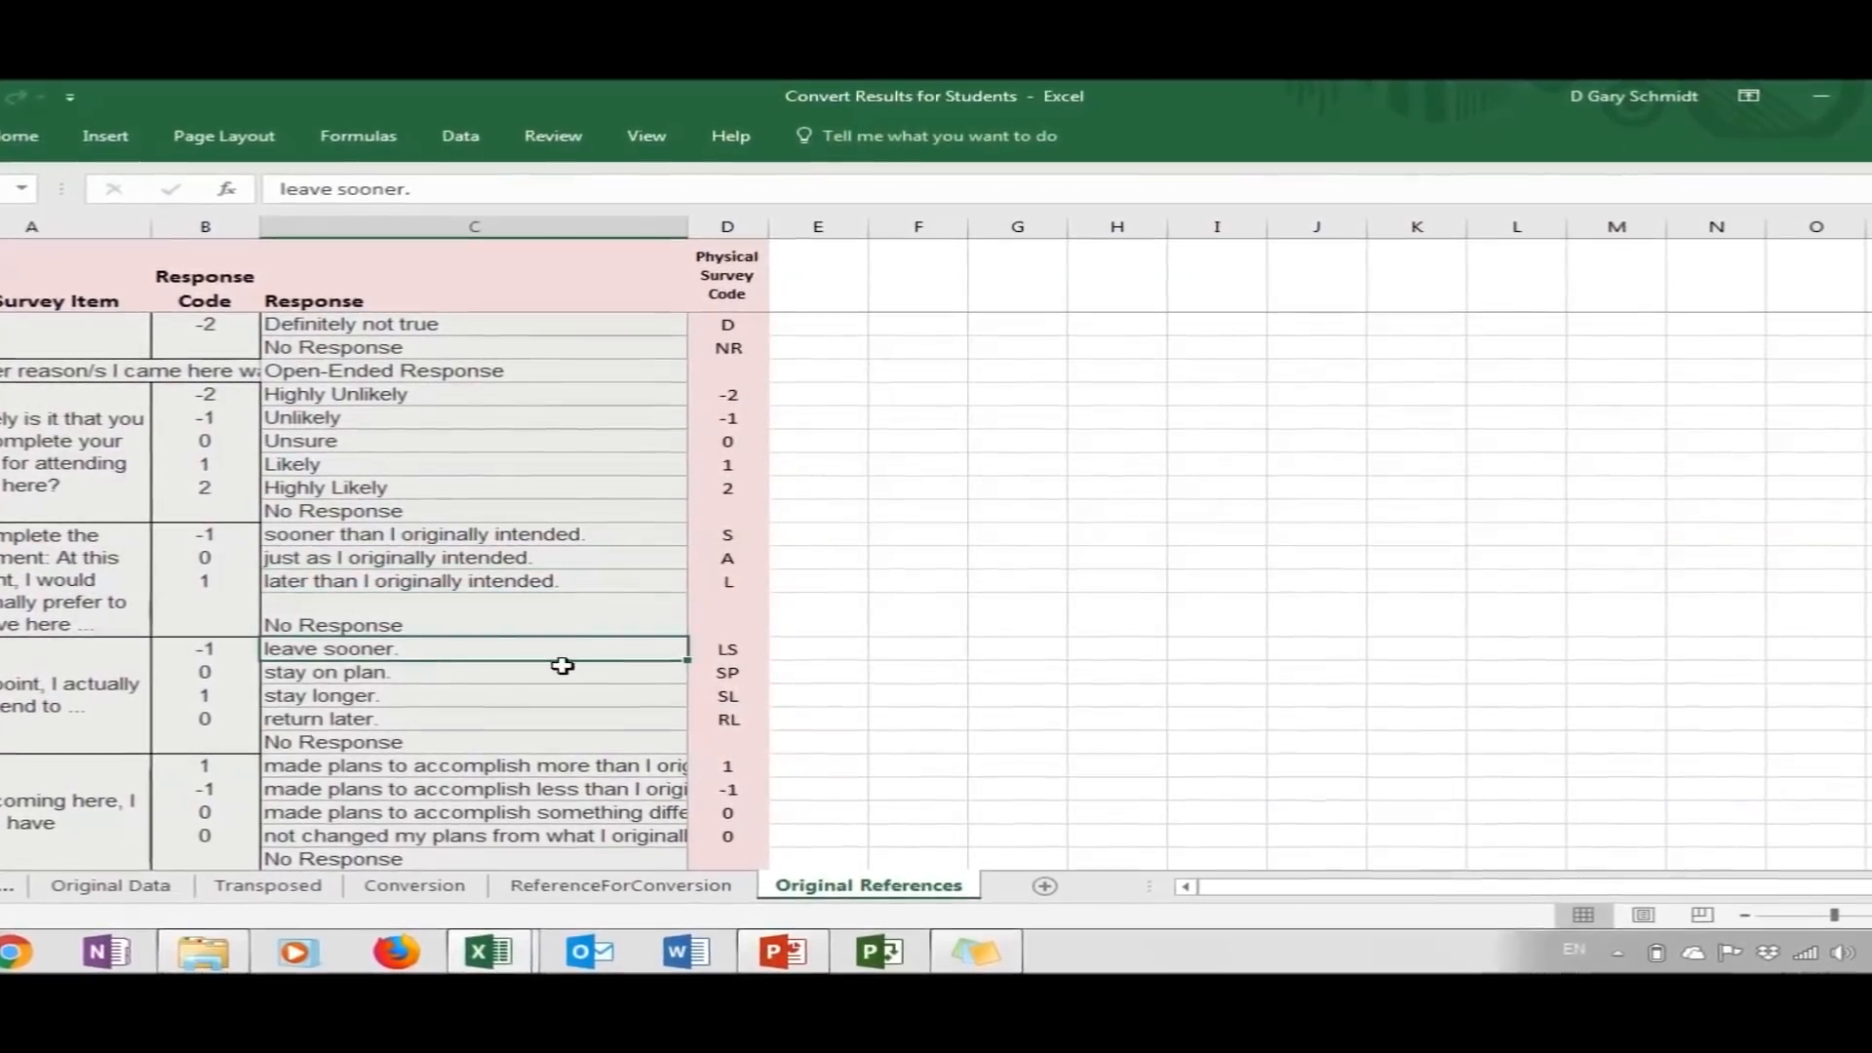
Check the physical survey codes for changed plans in the Convert Results workbook's Original References sheet, and return to AllDataSP2018
{"action": "left_click", "coordinate": [736, 771]}
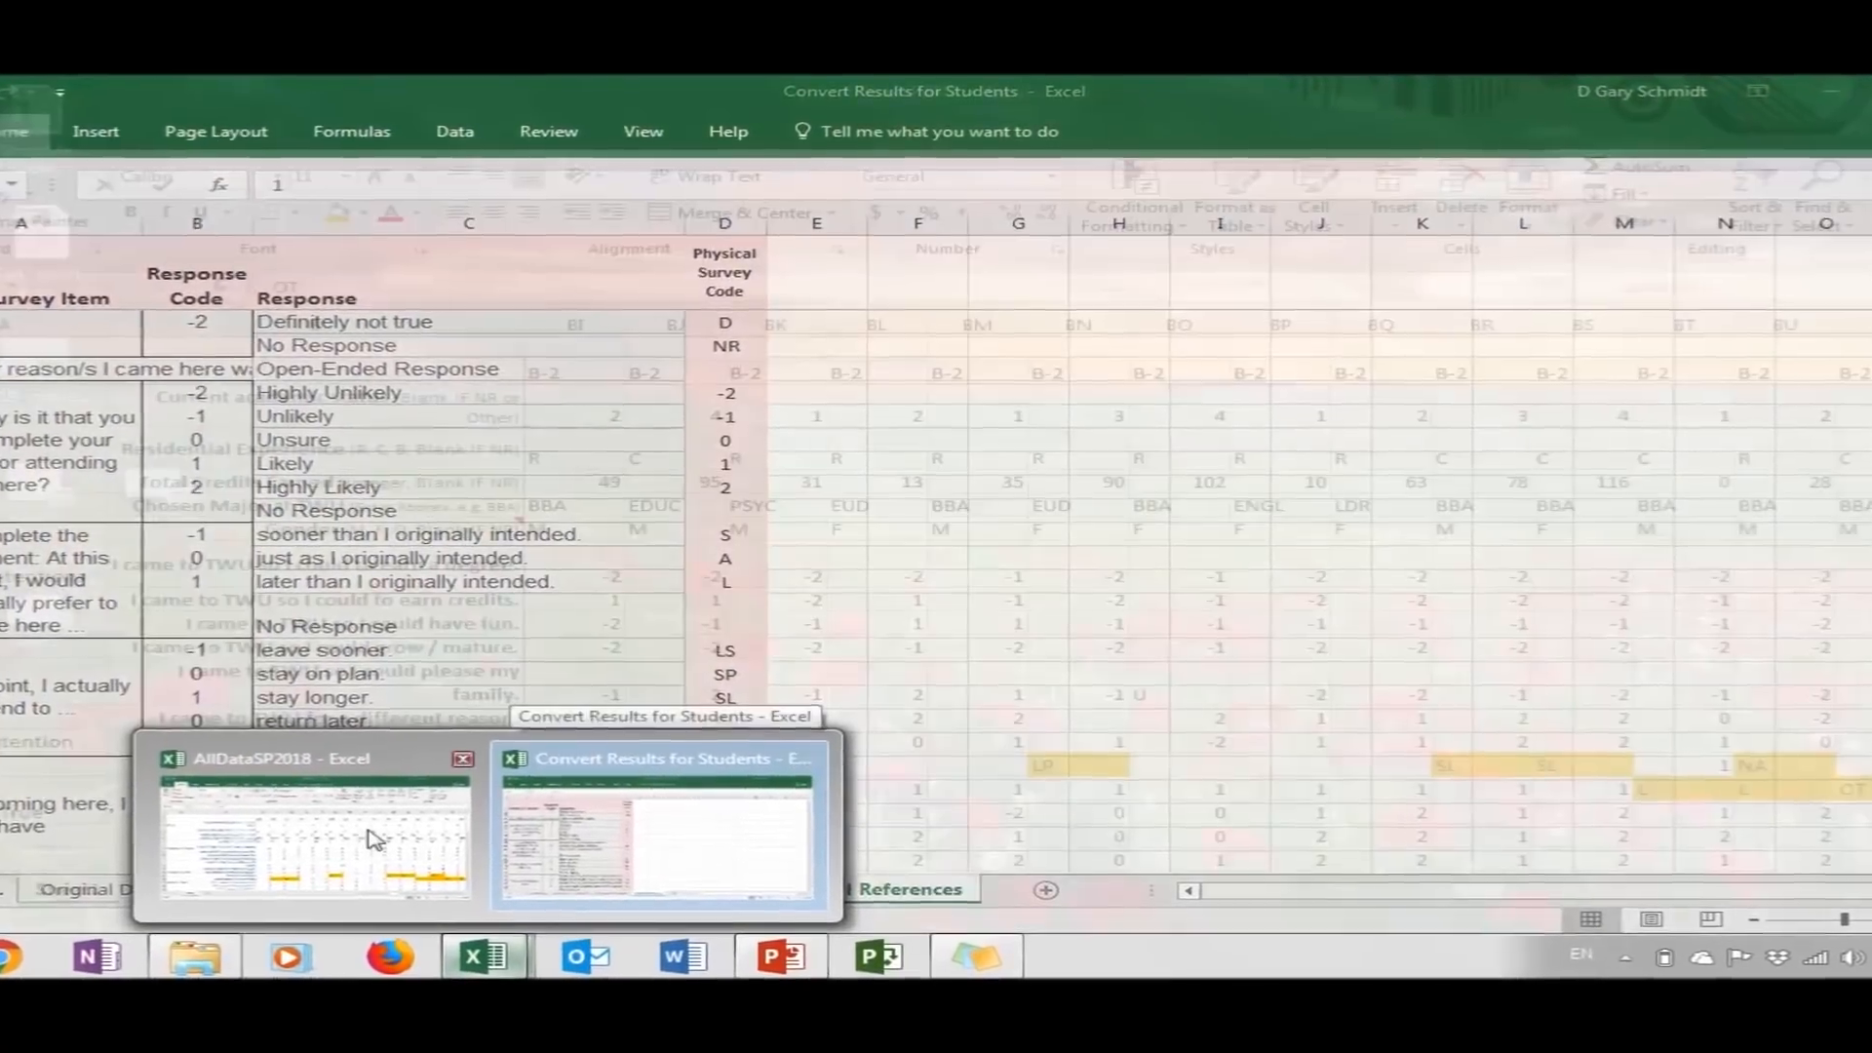
{"action": "left_click", "coordinate": [374, 840]}
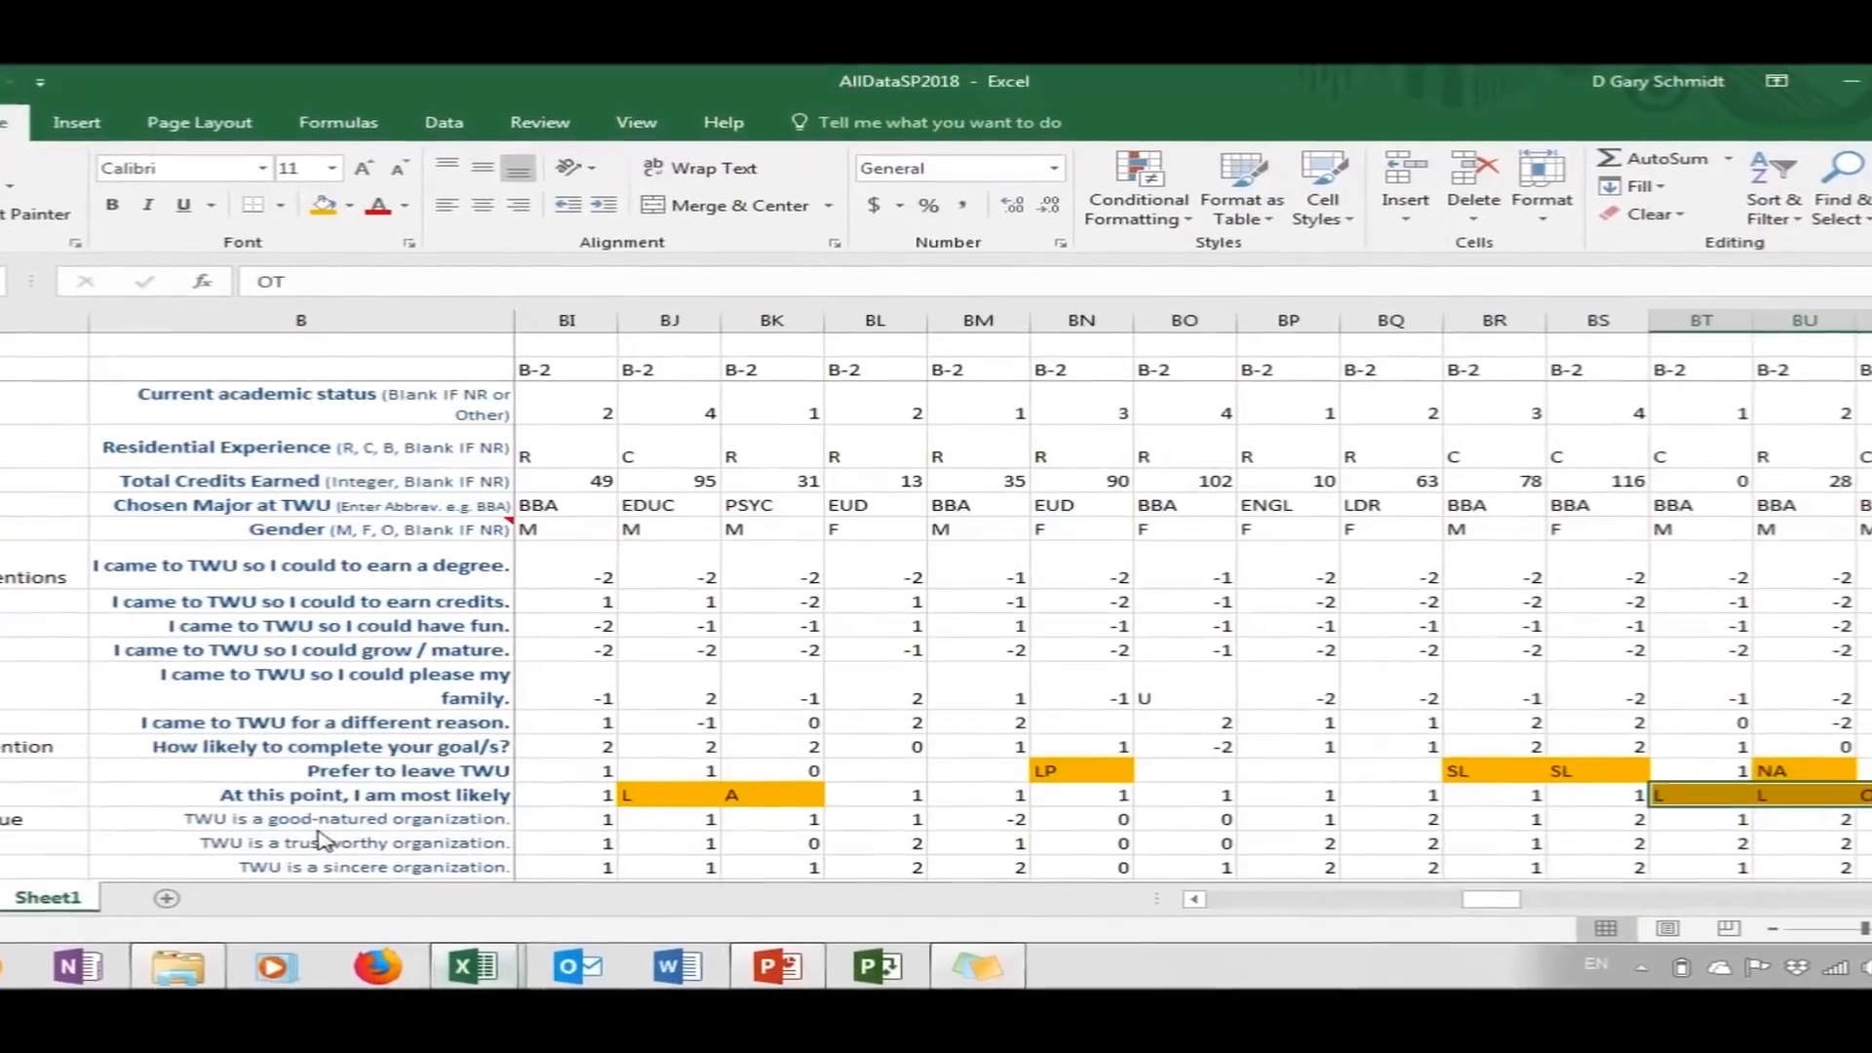